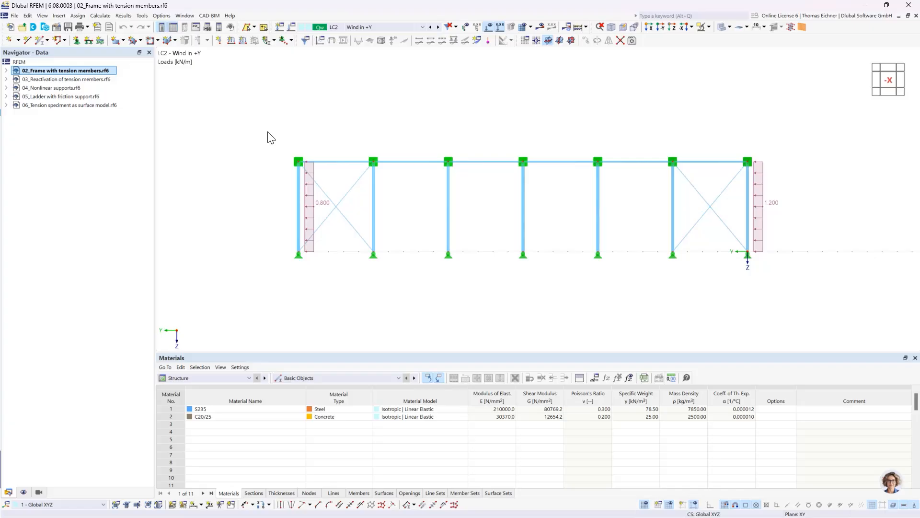
Create a new model named 01 Continuous Slab and set its model type to 2D | XY | Plate
{"action": "left_click", "coordinate": [11, 29]}
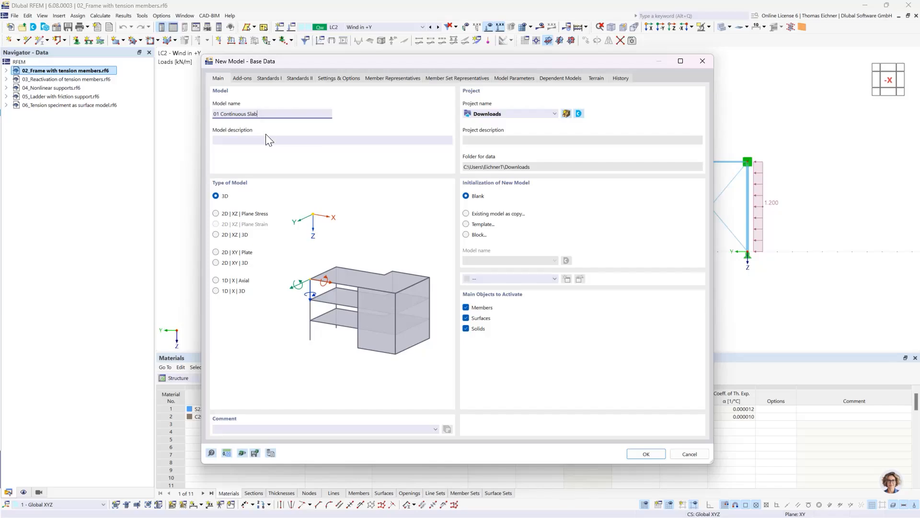
{"action": "left_click", "coordinate": [245, 140]}
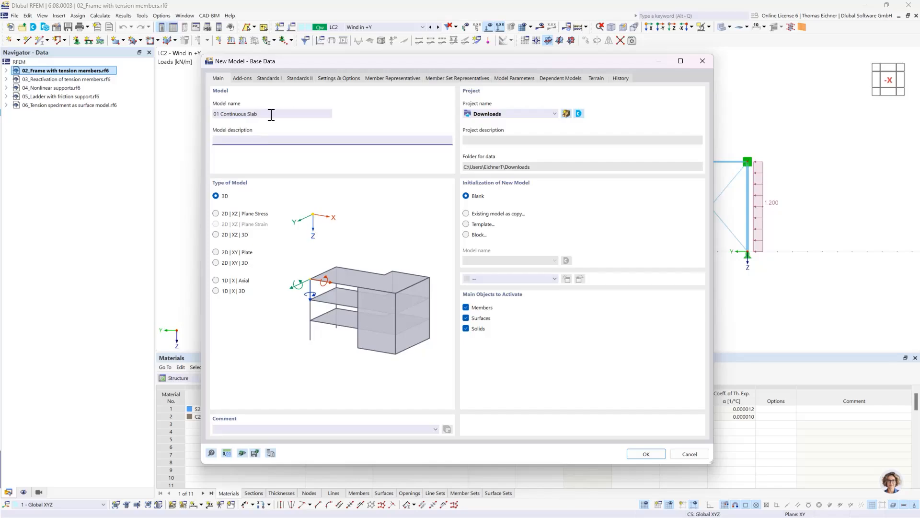
{"action": "left_click", "coordinate": [216, 196]}
{"action": "left_click", "coordinate": [222, 252]}
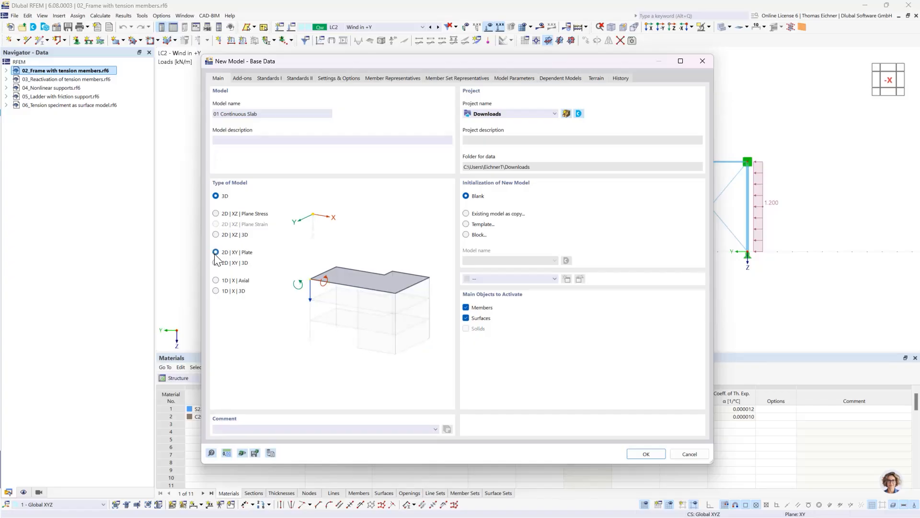
{"action": "left_click", "coordinate": [216, 196]}
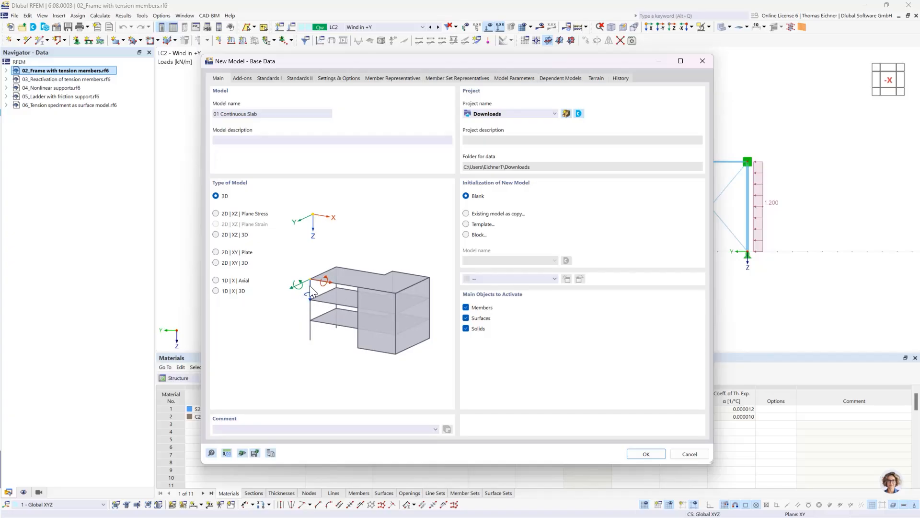
{"action": "left_click", "coordinate": [216, 252]}
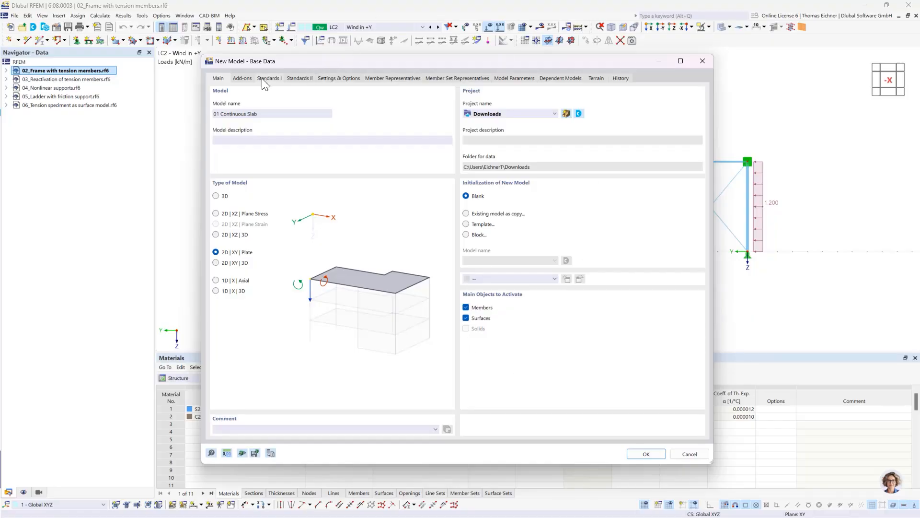
Deactivate the combination wizard and classification as well as the load wizards for the new model, and confirm the base data
{"action": "left_click", "coordinate": [248, 80]}
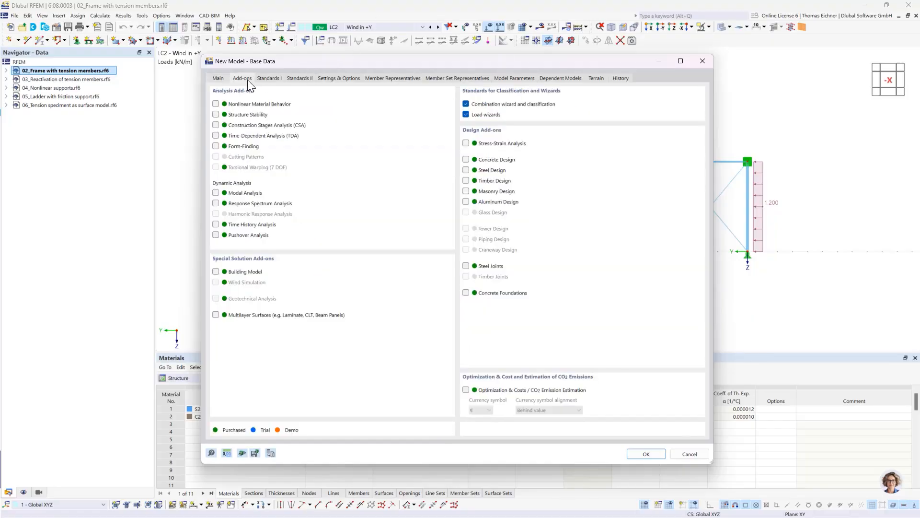
{"action": "left_click", "coordinate": [271, 79]}
{"action": "left_click", "coordinate": [244, 79]}
{"action": "left_click", "coordinate": [466, 103]}
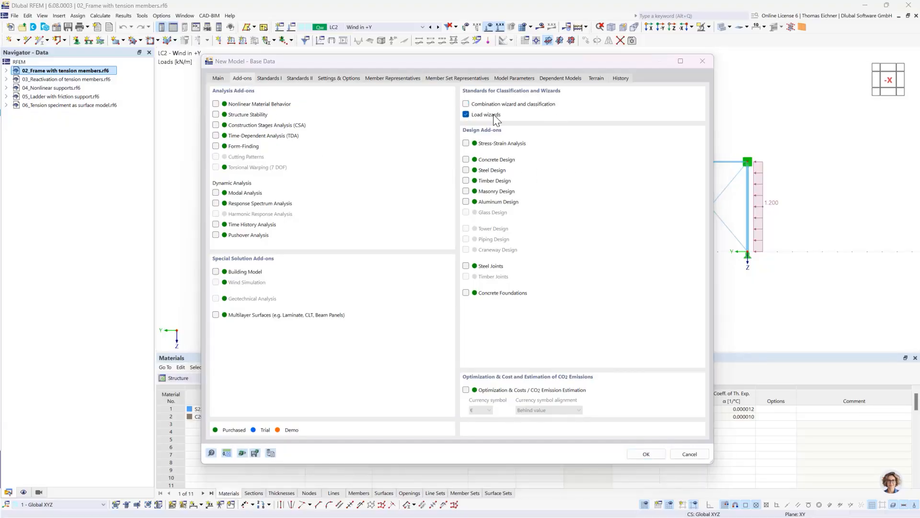
{"action": "left_click", "coordinate": [532, 315]}
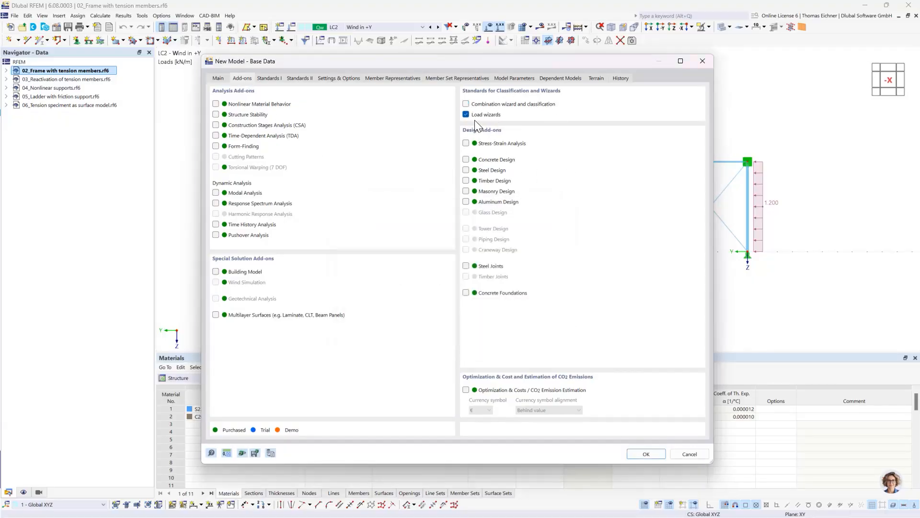
{"action": "left_click", "coordinate": [466, 114]}
{"action": "left_click", "coordinate": [218, 79]}
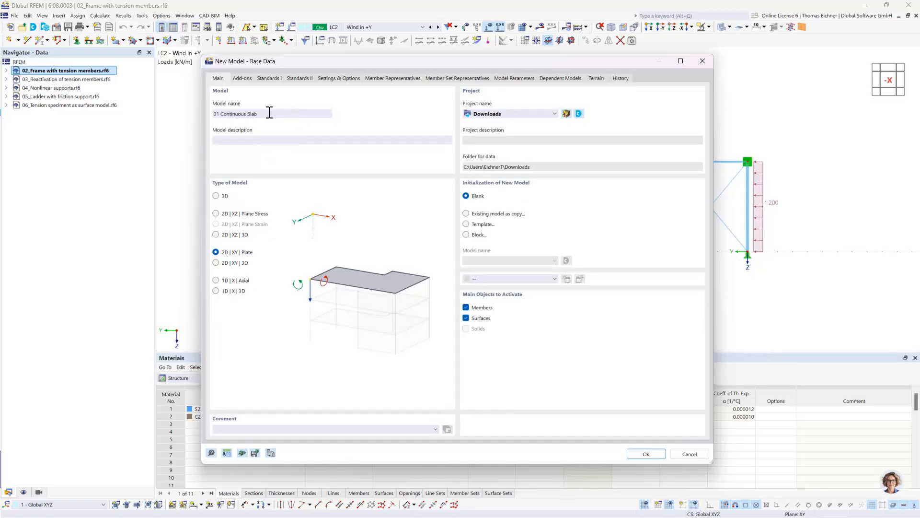
{"action": "left_click", "coordinate": [634, 453]}
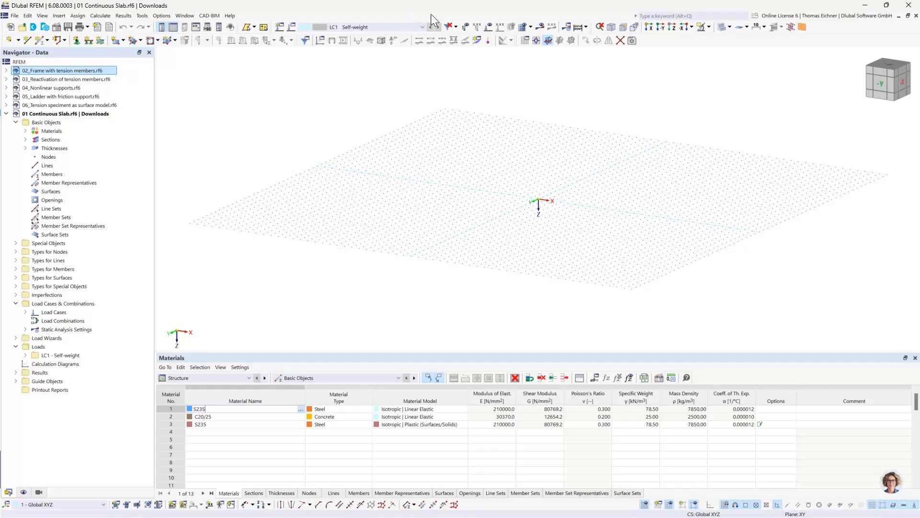
Examine the default materials, sections and thicknesses contained in the new model
{"action": "left_click", "coordinate": [450, 80]}
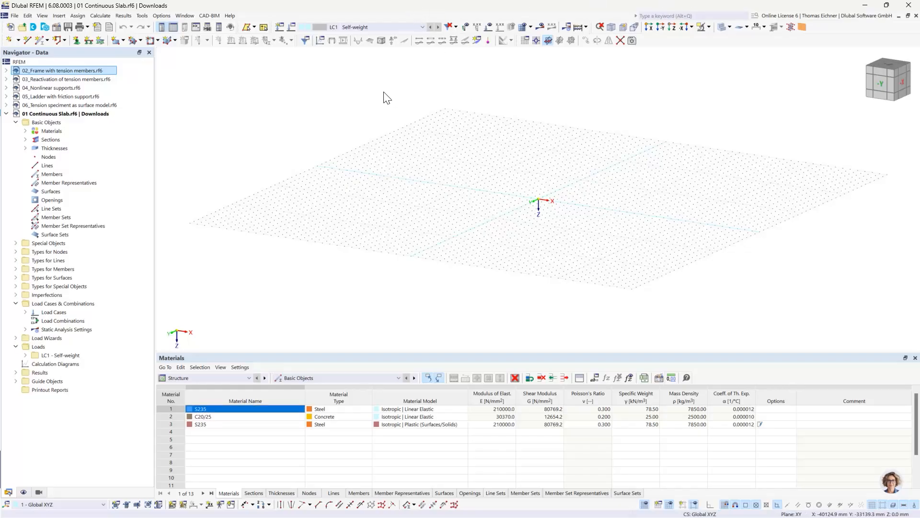
{"action": "middle_click_drag", "start_coordinate": [456, 117], "coordinate": [374, 113]}
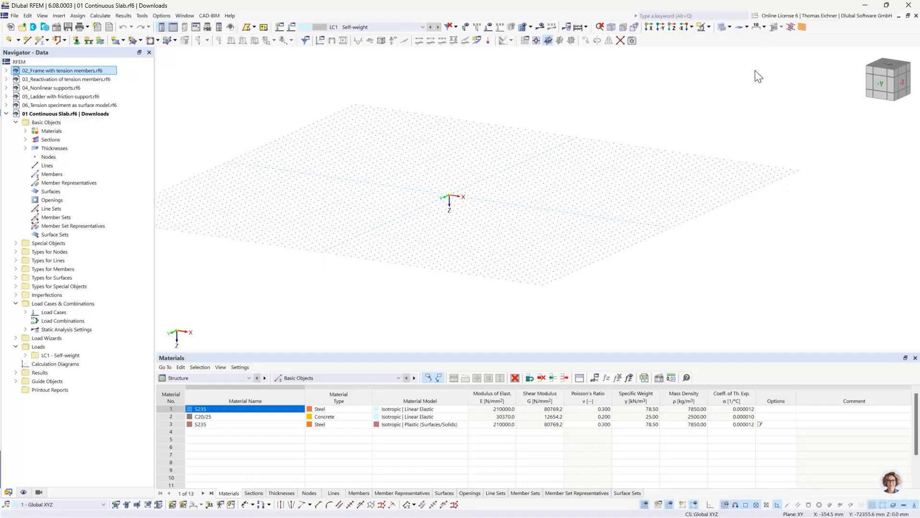
{"action": "left_click", "coordinate": [884, 79]}
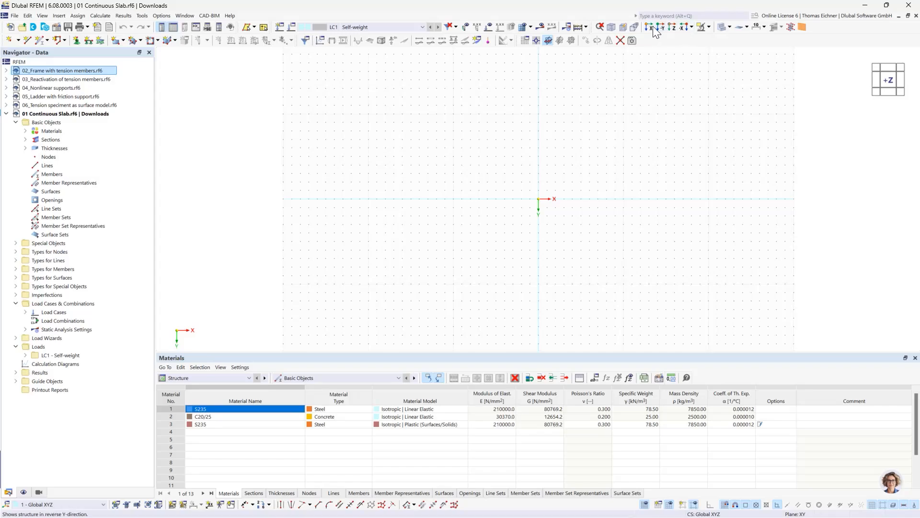
{"action": "middle_click_drag", "start_coordinate": [478, 200], "coordinate": [254, 182]}
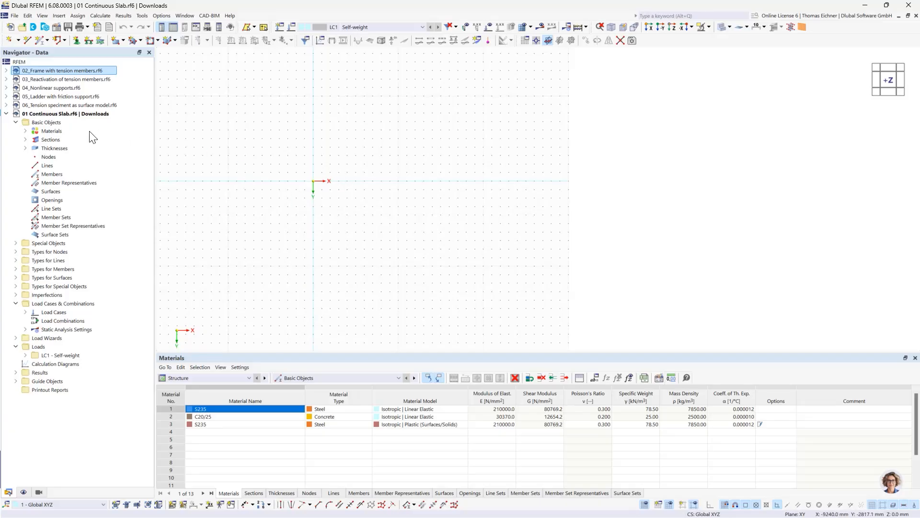
{"action": "left_click", "coordinate": [24, 132]}
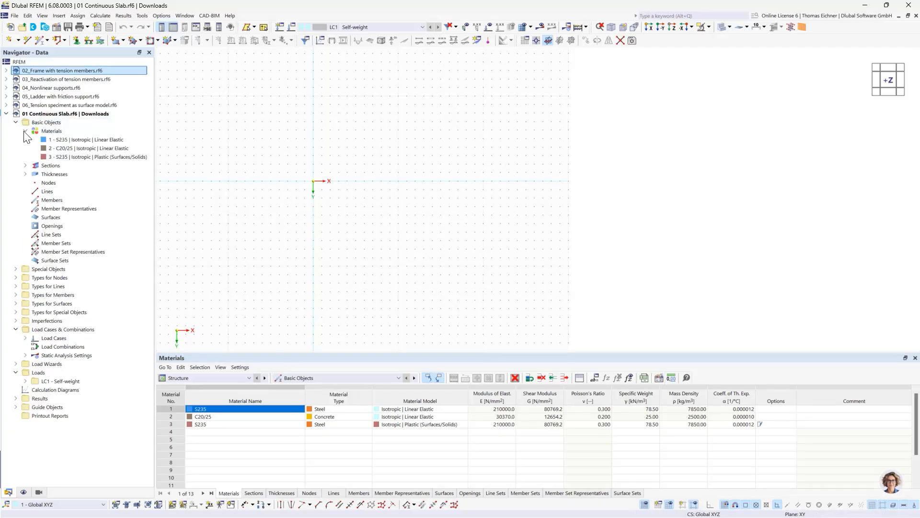
{"action": "left_click", "coordinate": [25, 131]}
{"action": "left_click", "coordinate": [25, 140]}
{"action": "left_click", "coordinate": [26, 140]}
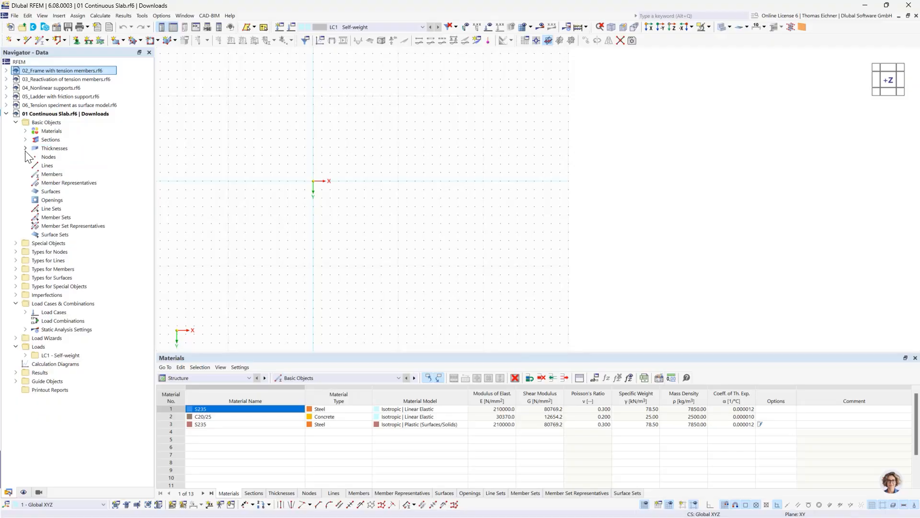
{"action": "left_click", "coordinate": [26, 149]}
{"action": "left_click", "coordinate": [25, 148]}
{"action": "left_click", "coordinate": [26, 140]}
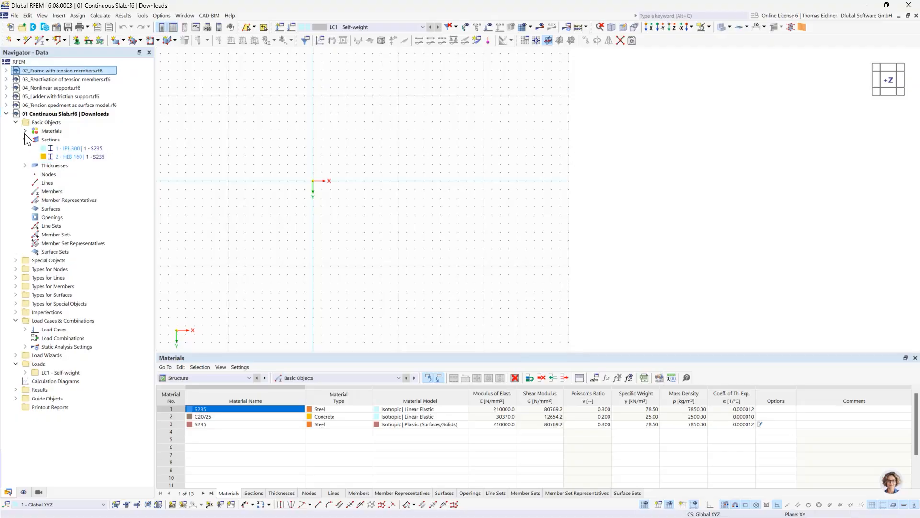
{"action": "left_click", "coordinate": [25, 139]}
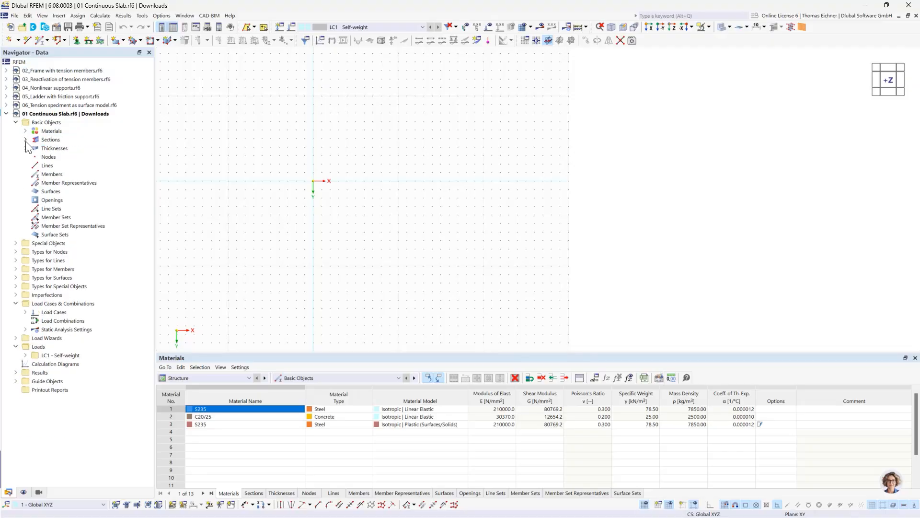
Delete all basic objects from the 01 Continuous Slab model
{"action": "left_click", "coordinate": [46, 123]}
{"action": "right_click", "coordinate": [43, 123]}
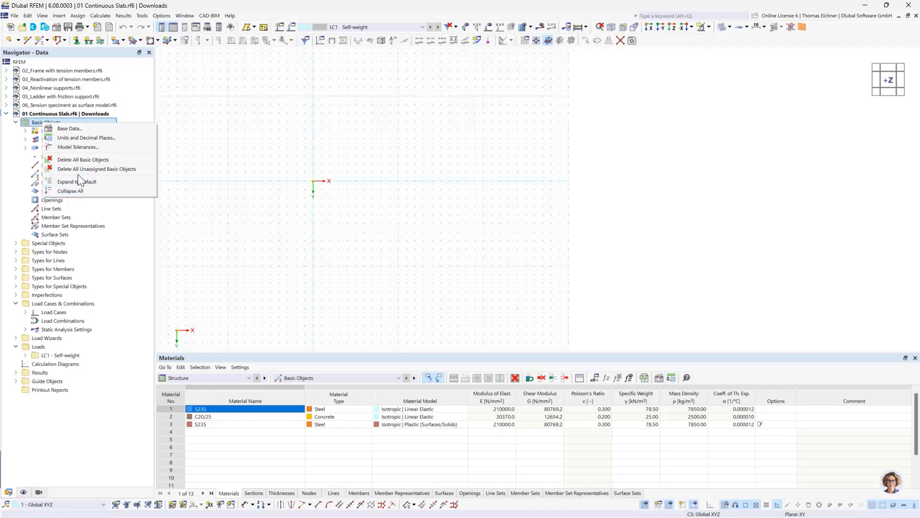
{"action": "left_click", "coordinate": [79, 161]}
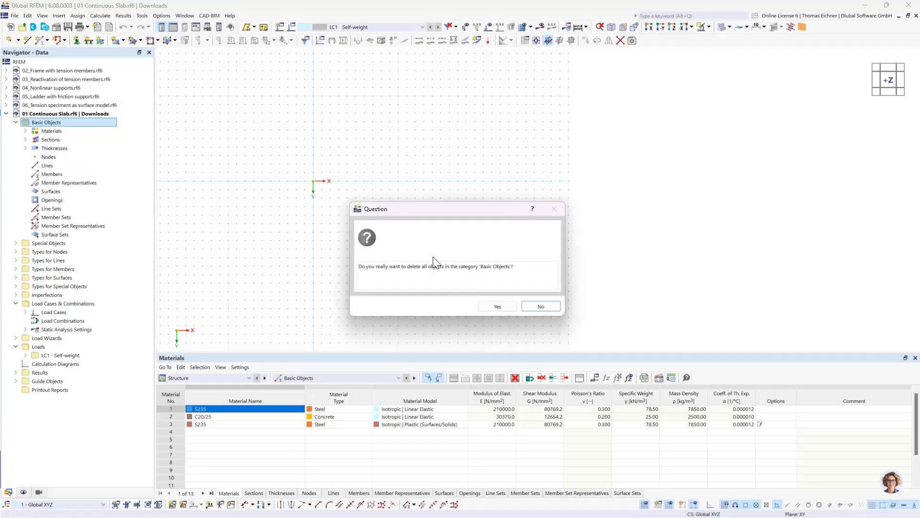
{"action": "left_click", "coordinate": [496, 309]}
{"action": "key", "text": "Down"}
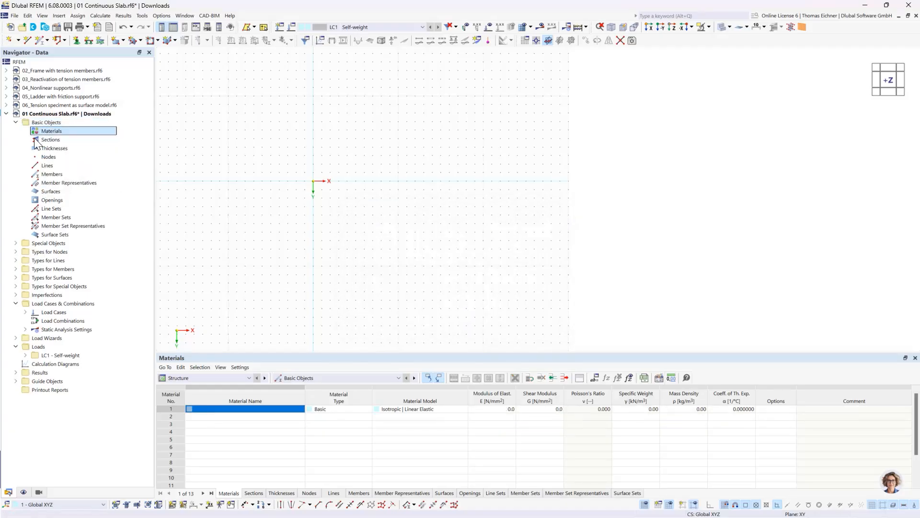
{"action": "key", "text": "Down"}
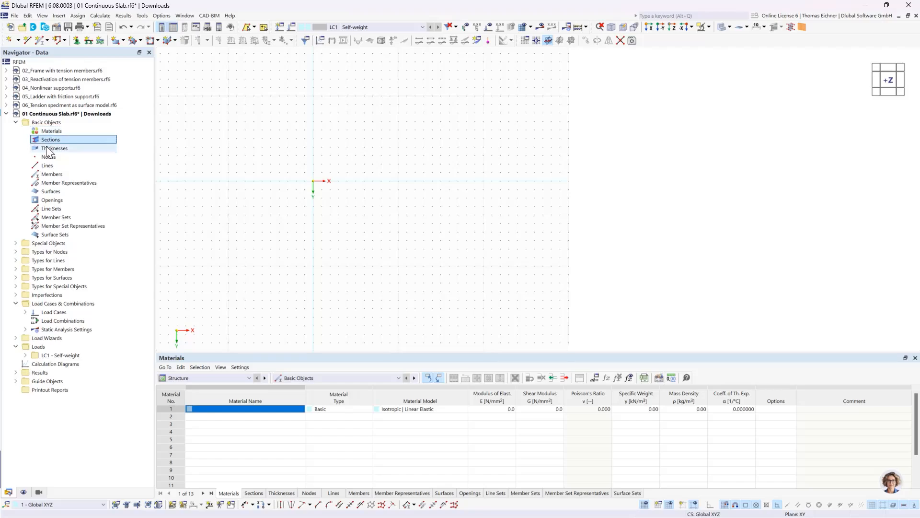
{"action": "key", "text": "Down"}
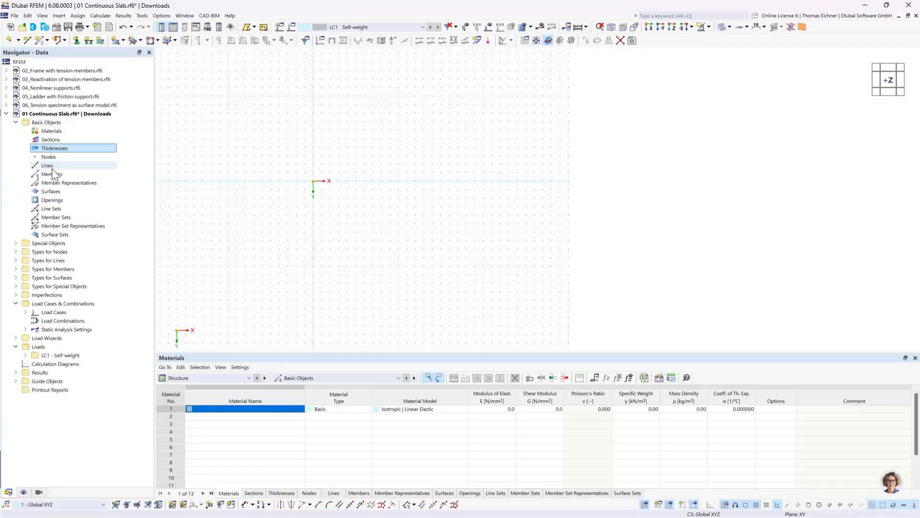
{"action": "left_click", "coordinate": [53, 193]}
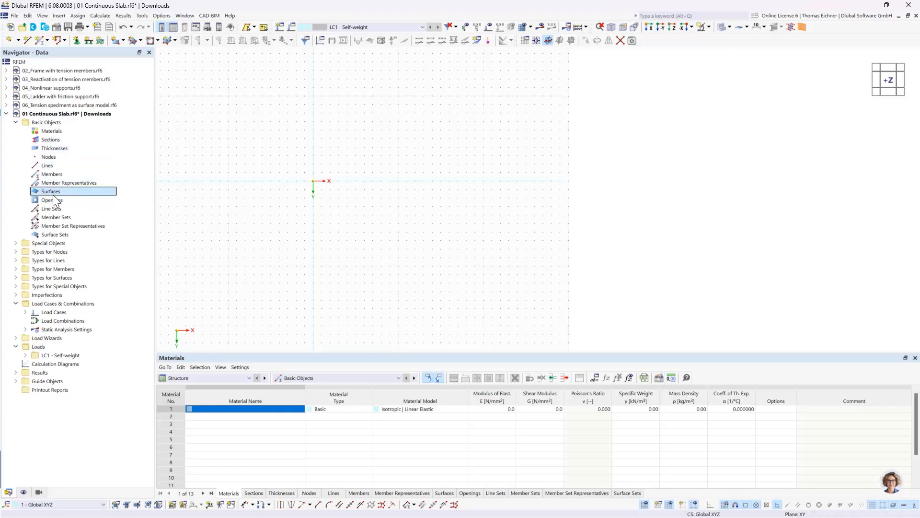
{"action": "right_click", "coordinate": [58, 195]}
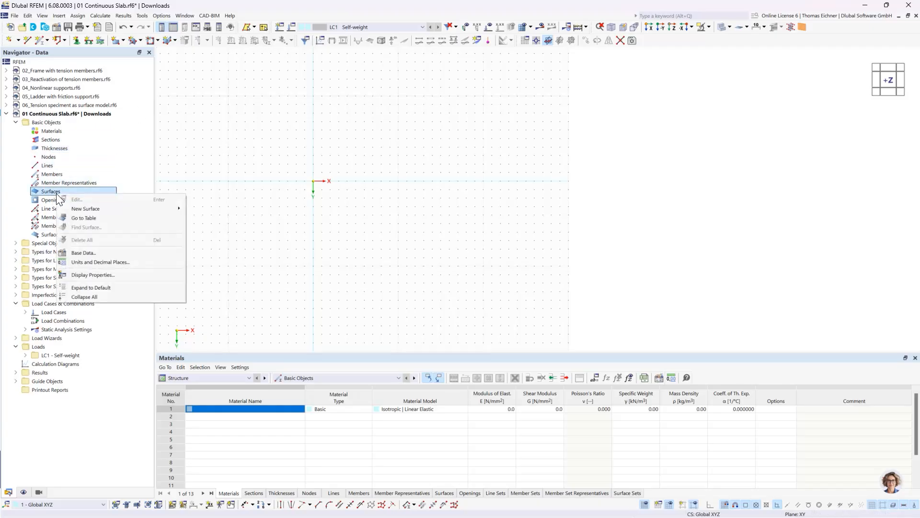
{"action": "mouse_move", "coordinate": [83, 209]}
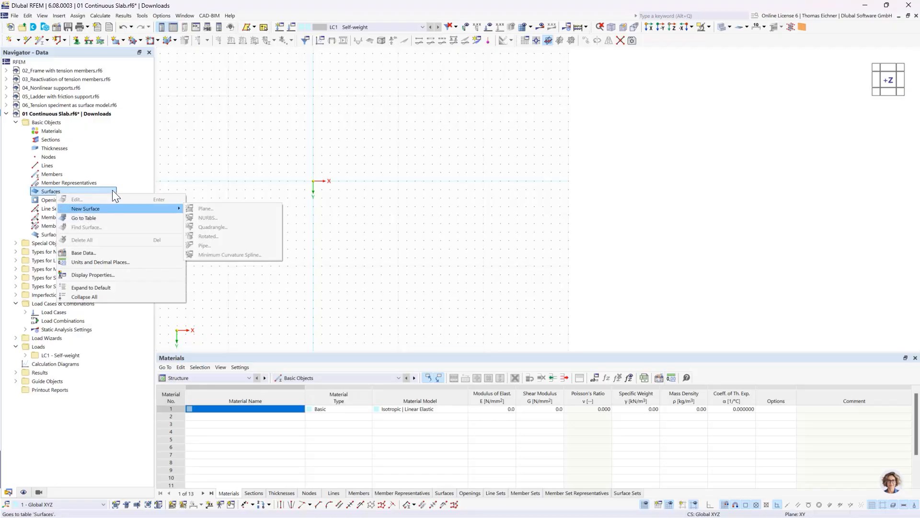
{"action": "left_click", "coordinate": [123, 173]}
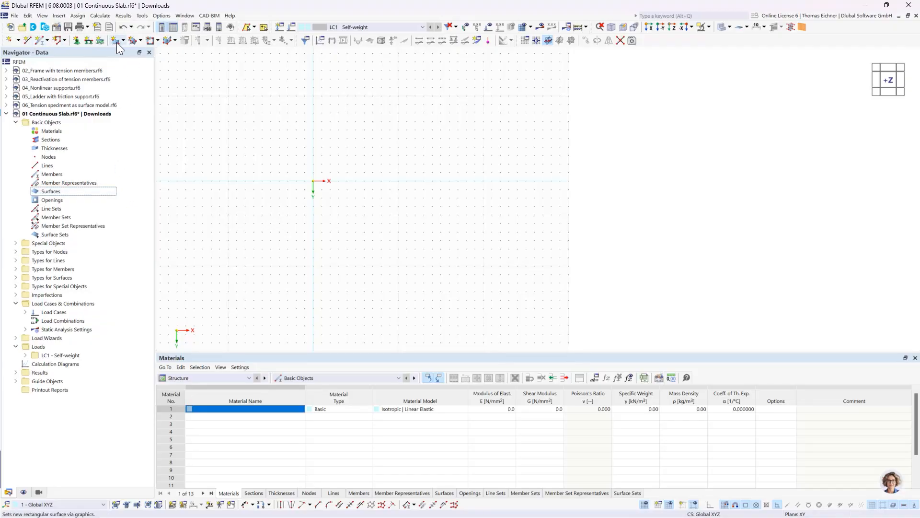
{"action": "left_click", "coordinate": [276, 121]}
Start a new rectangular surface with Standard stiffness and try to confirm it without a thickness
{"action": "left_click", "coordinate": [123, 43]}
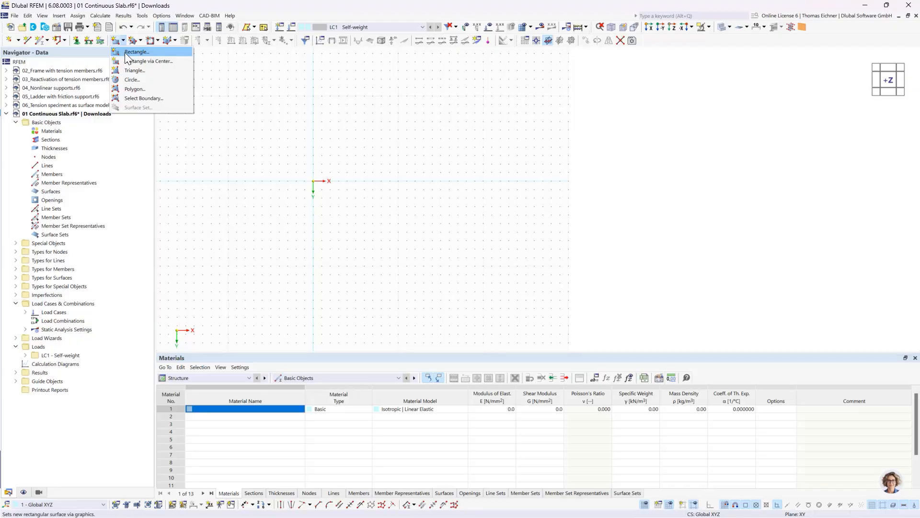
{"action": "left_click", "coordinate": [116, 42]}
{"action": "left_click", "coordinate": [116, 42]}
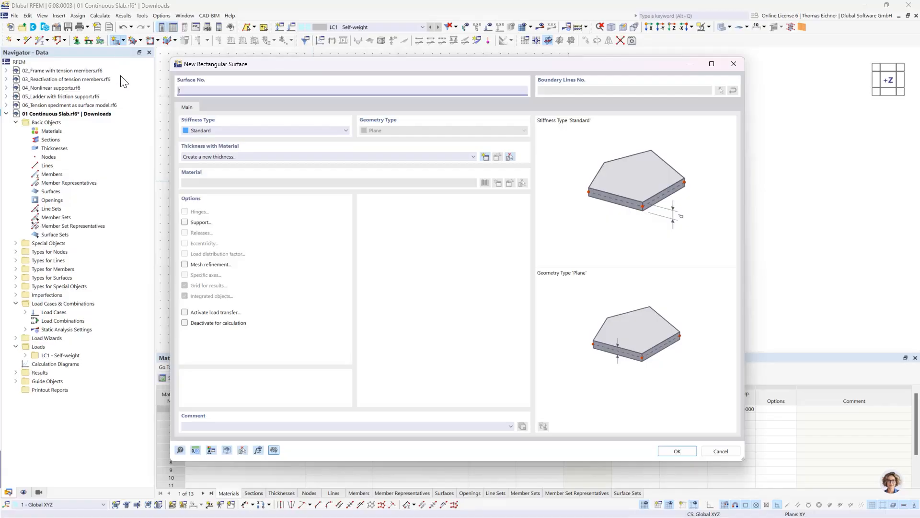
{"action": "left_click_drag", "start_coordinate": [264, 66], "coordinate": [280, 71]}
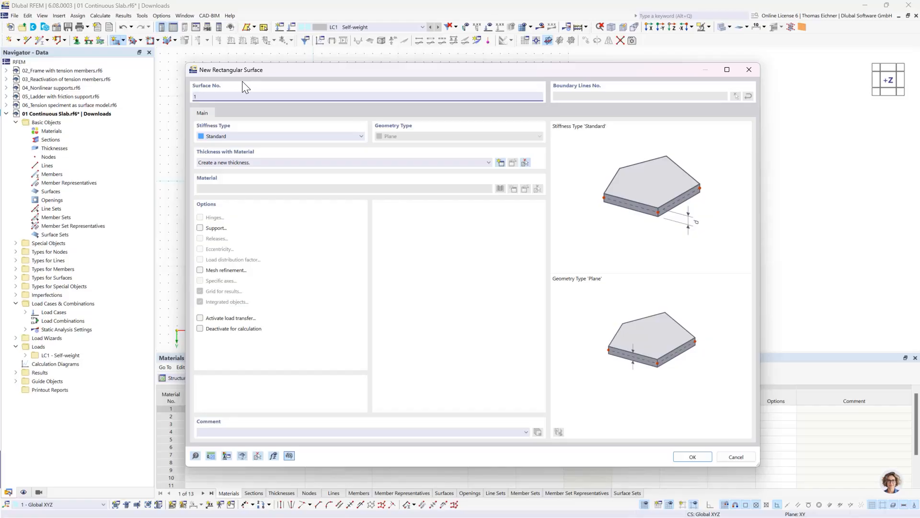
{"action": "left_click_drag", "start_coordinate": [276, 69], "coordinate": [228, 75]}
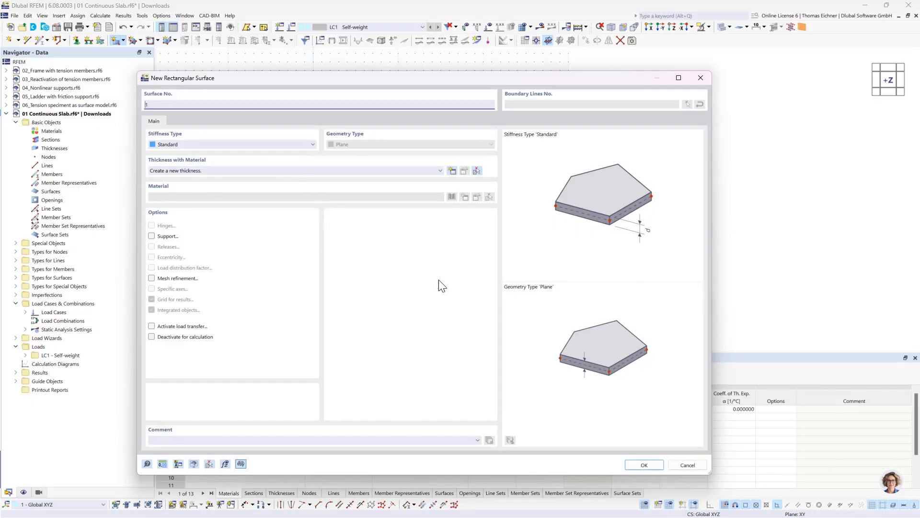
{"action": "left_click", "coordinate": [642, 465]}
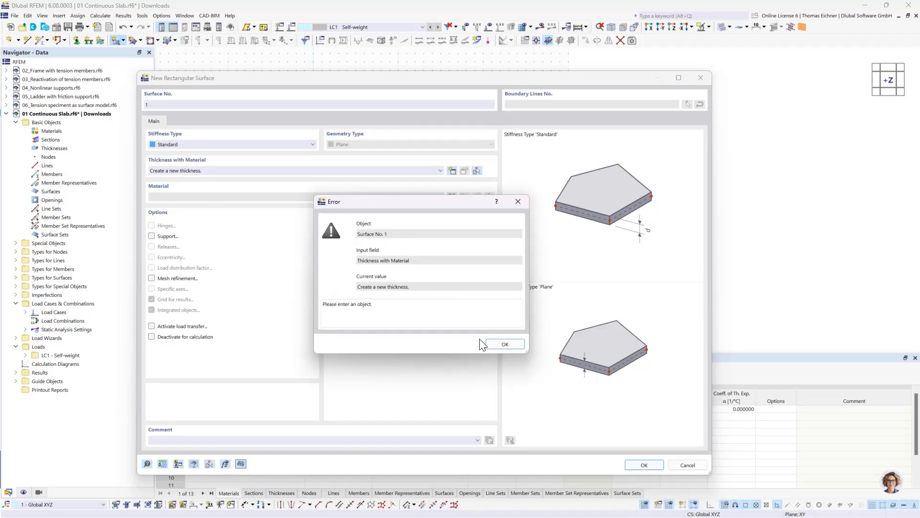
{"action": "left_click", "coordinate": [498, 345]}
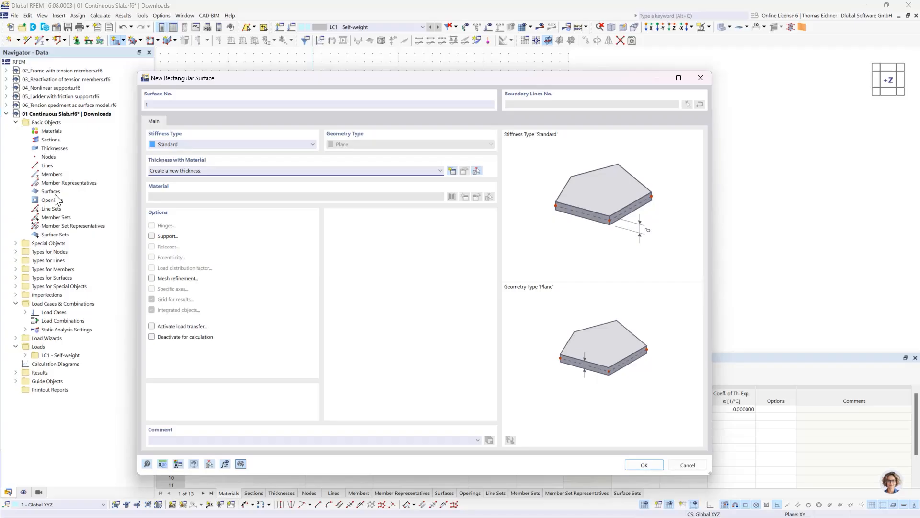
Start creating a new thickness with material for the rectangular surface
{"action": "left_click_drag", "start_coordinate": [208, 81], "coordinate": [221, 66]}
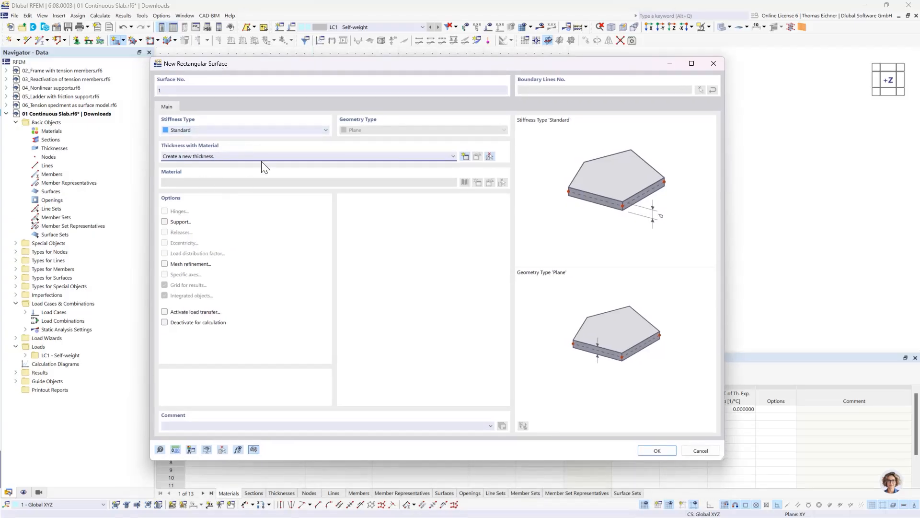
{"action": "left_click", "coordinate": [414, 156]}
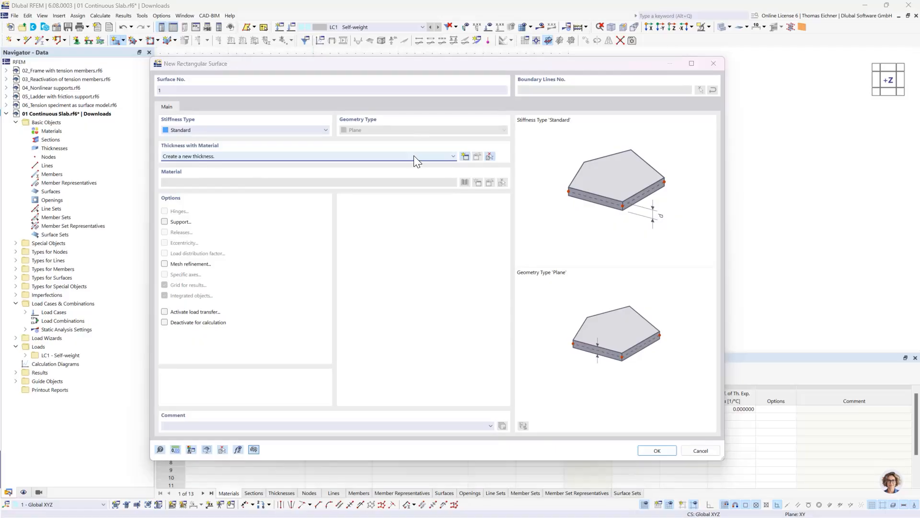
{"action": "left_click_drag", "start_coordinate": [361, 62], "coordinate": [419, 58]}
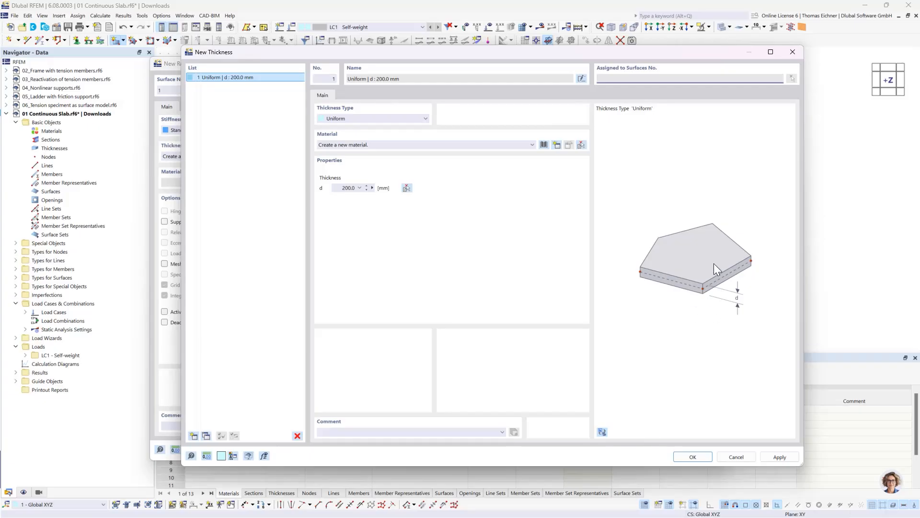
Try the Variable - 3 Nodes thickness type for the new thickness and return to Uniform
{"action": "left_click", "coordinate": [404, 119]}
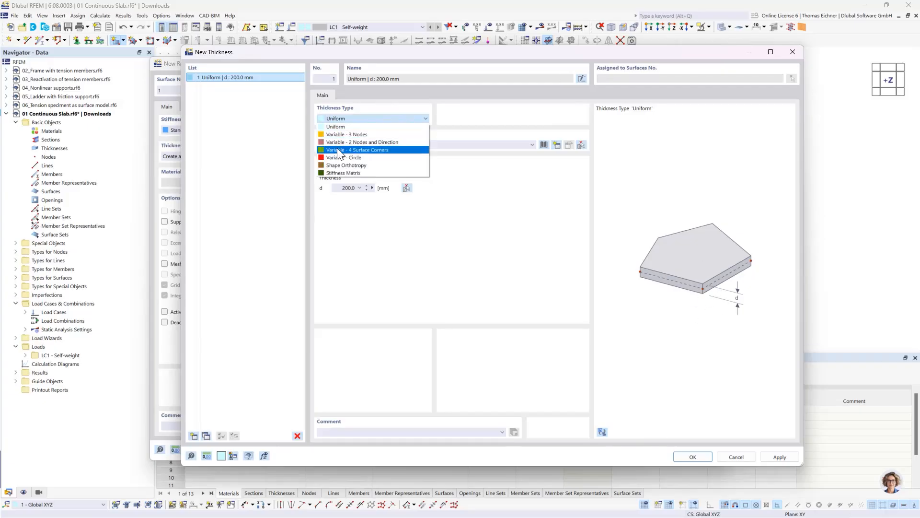
{"action": "left_click", "coordinate": [347, 134]}
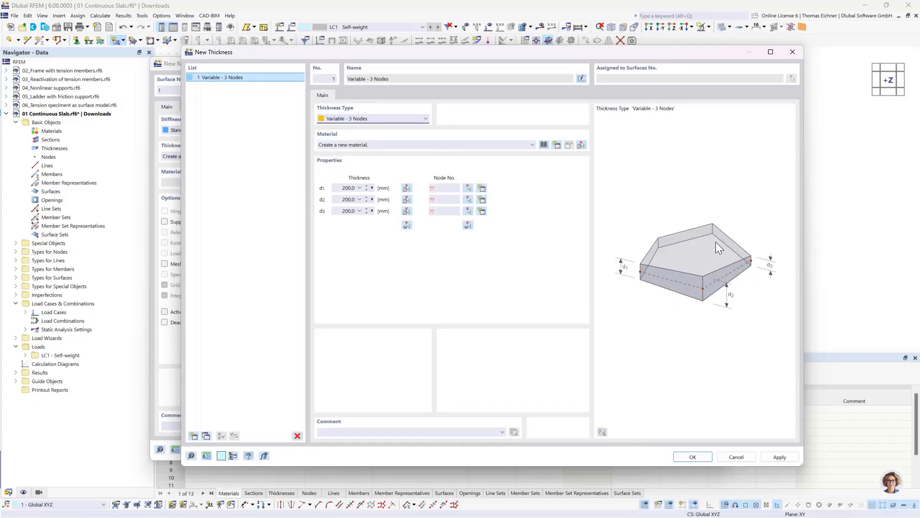
{"action": "left_click", "coordinate": [373, 119]}
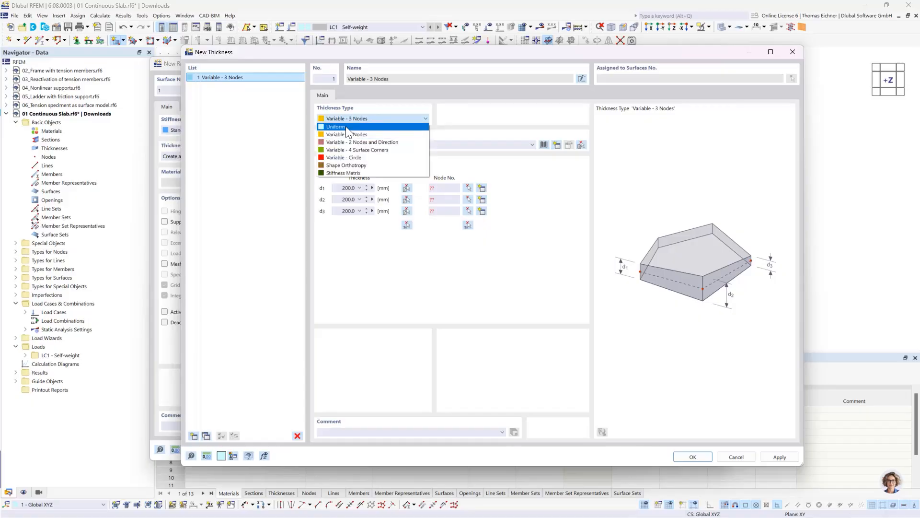
{"action": "left_click", "coordinate": [346, 125]}
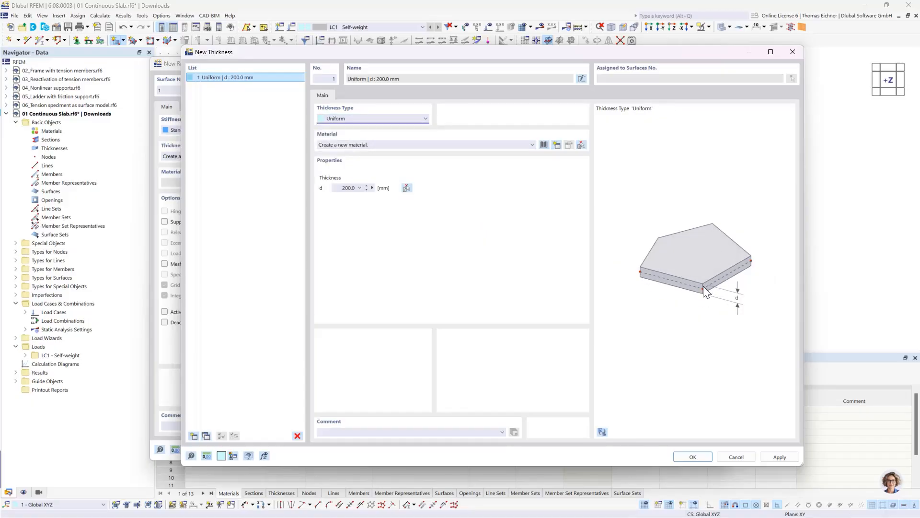
Set the uniform thickness d to 300 mm and start a new material for it from the material library
{"action": "left_click", "coordinate": [341, 188]}
{"action": "left_click_drag", "start_coordinate": [341, 189], "coordinate": [482, 213]}
{"action": "type", "text": "300"}
{"action": "left_click", "coordinate": [342, 187]}
{"action": "left_click", "coordinate": [372, 148]}
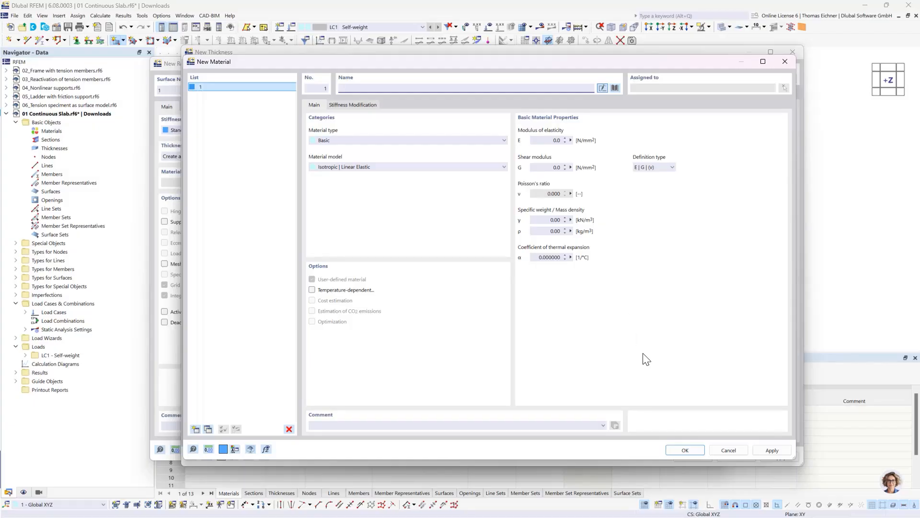
{"action": "left_click", "coordinate": [613, 91]}
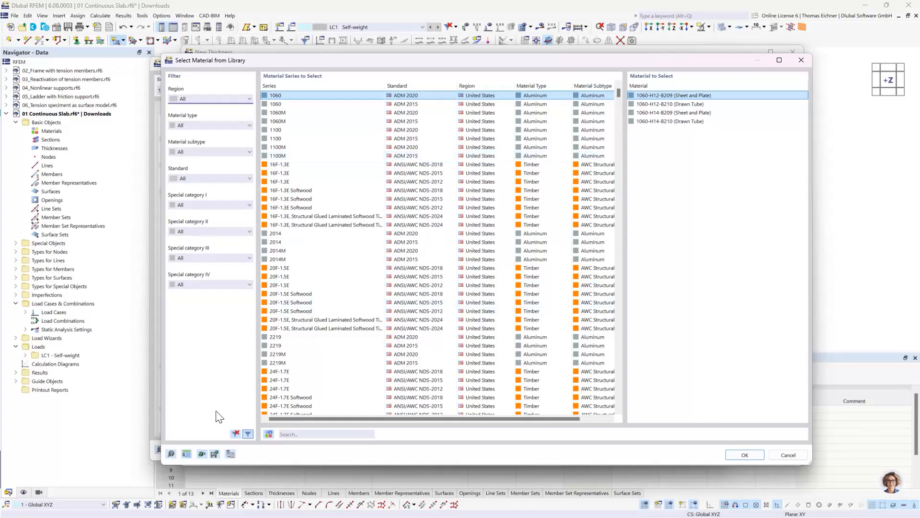
Filter the material library by the region Germany and reset the region filter to All
{"action": "left_click", "coordinate": [191, 98]}
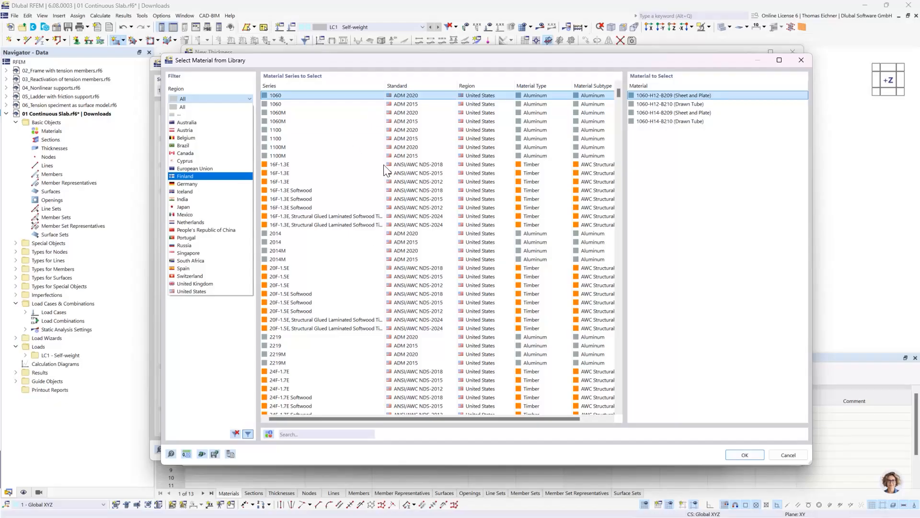
{"action": "left_click", "coordinate": [182, 185]}
{"action": "left_click", "coordinate": [204, 98]}
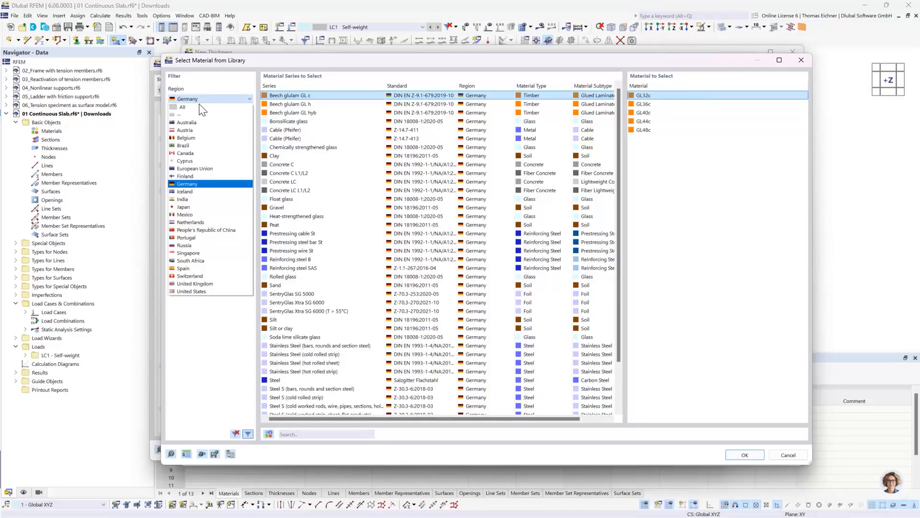
{"action": "left_click", "coordinate": [194, 108]}
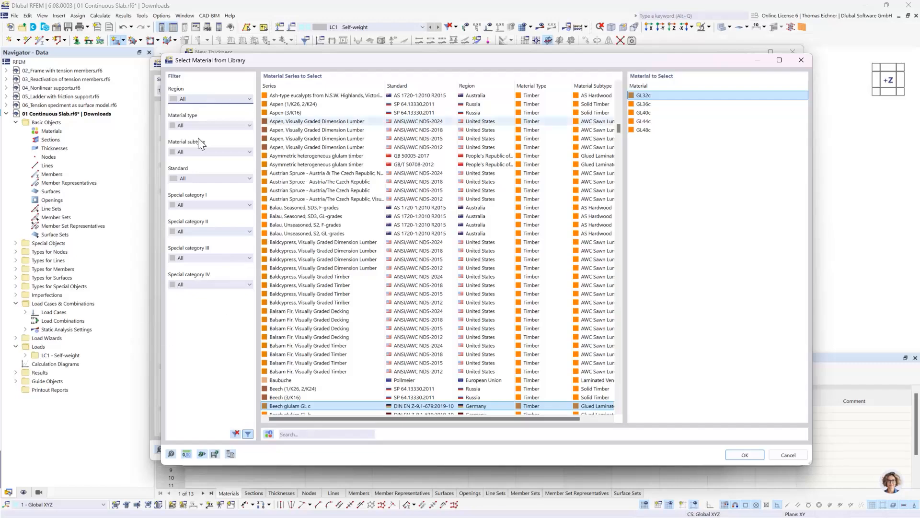
Search the material library for C30 and sort the material series by standard
{"action": "left_click", "coordinate": [308, 434]}
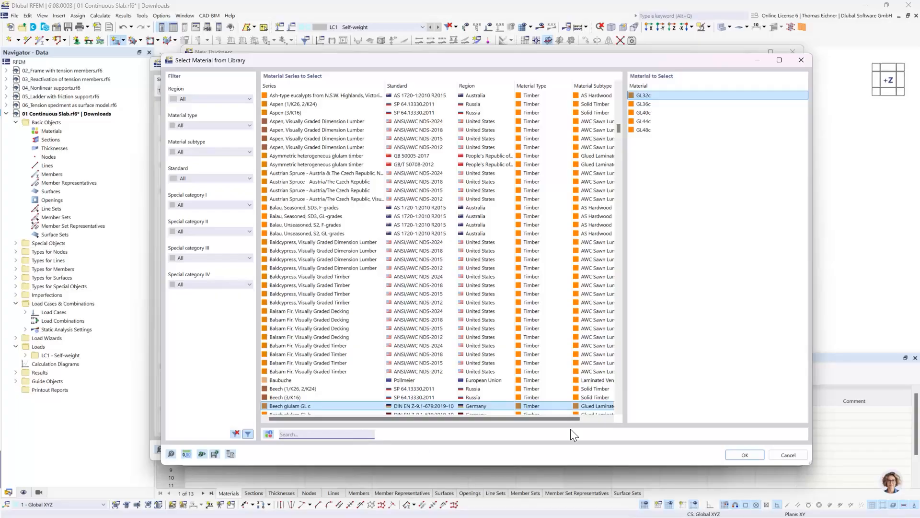
{"action": "type", "text": "C30"}
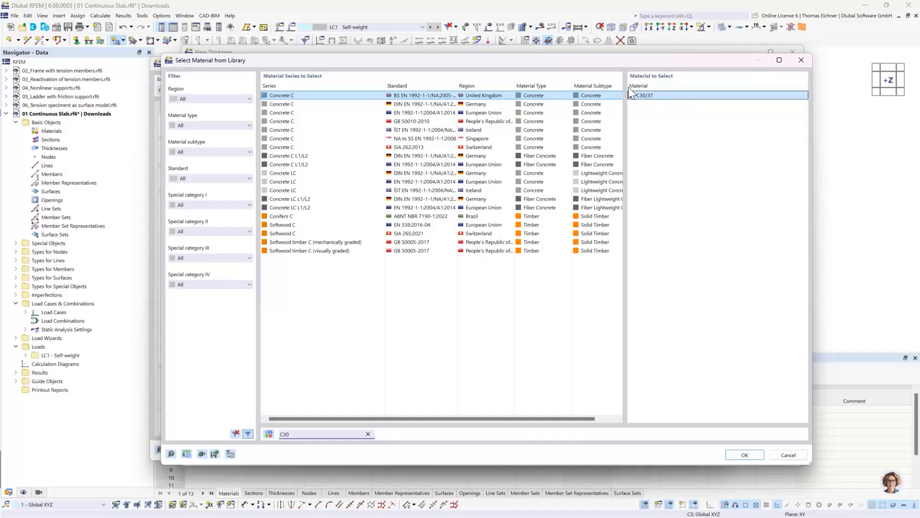
{"action": "left_click", "coordinate": [644, 94]}
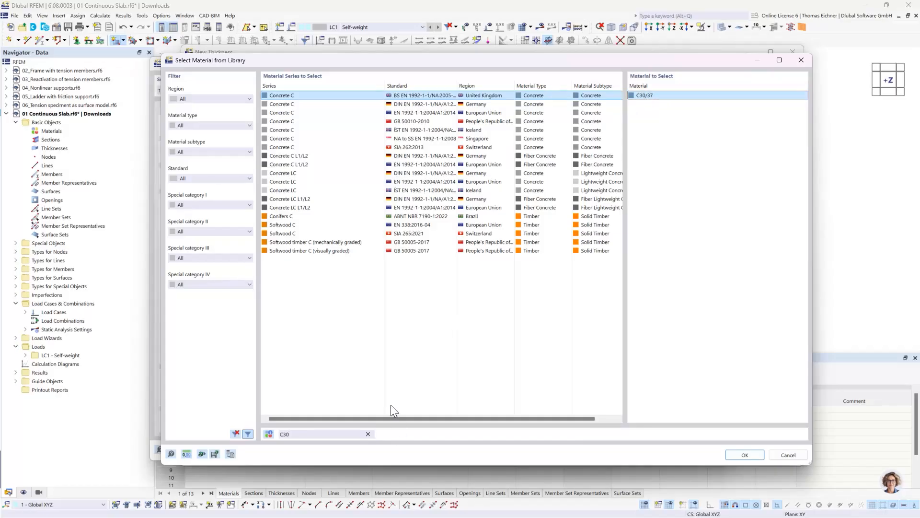
{"action": "left_click", "coordinate": [426, 139]}
{"action": "left_click", "coordinate": [423, 122]}
{"action": "left_click", "coordinate": [425, 113]}
{"action": "left_click", "coordinate": [425, 105]}
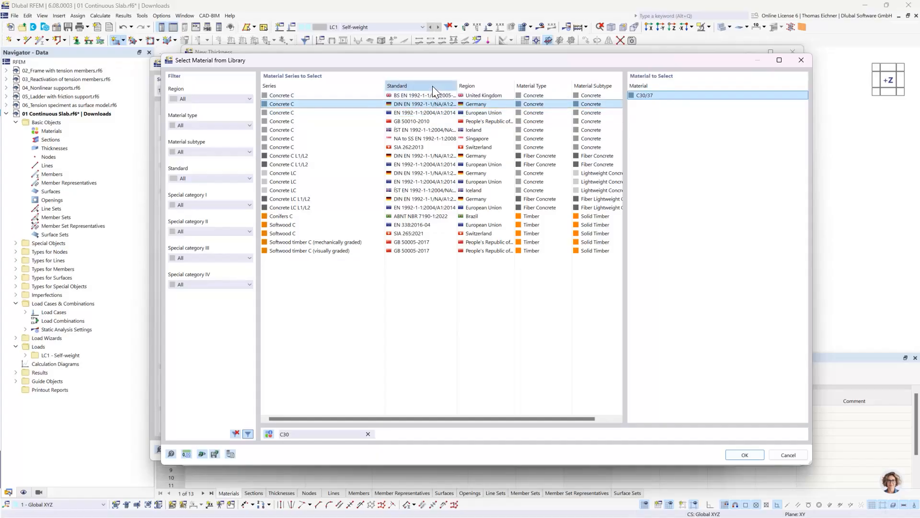
{"action": "left_click", "coordinate": [431, 86]}
{"action": "left_click", "coordinate": [426, 87]}
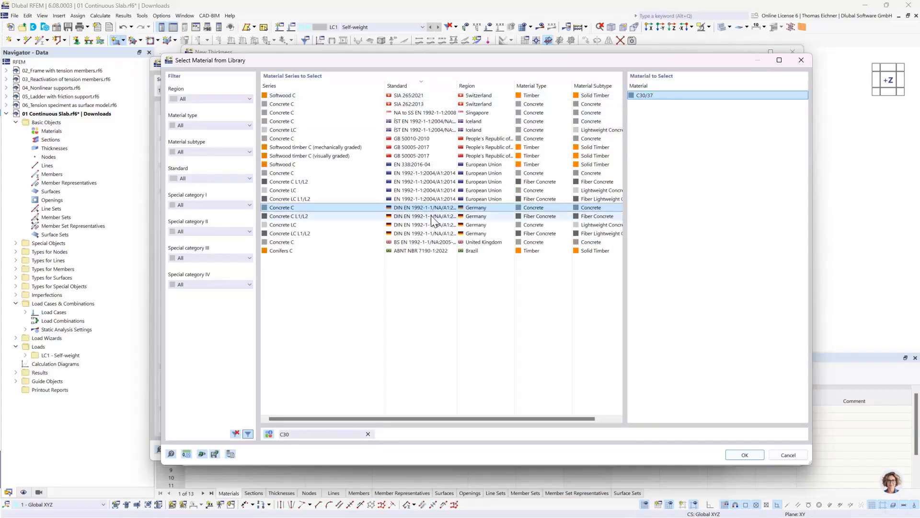
Assign C30/37 from the German Concrete C series (DIN EN 1992-1-1/NA) as the material and confirm the new thickness
{"action": "left_click", "coordinate": [407, 217]}
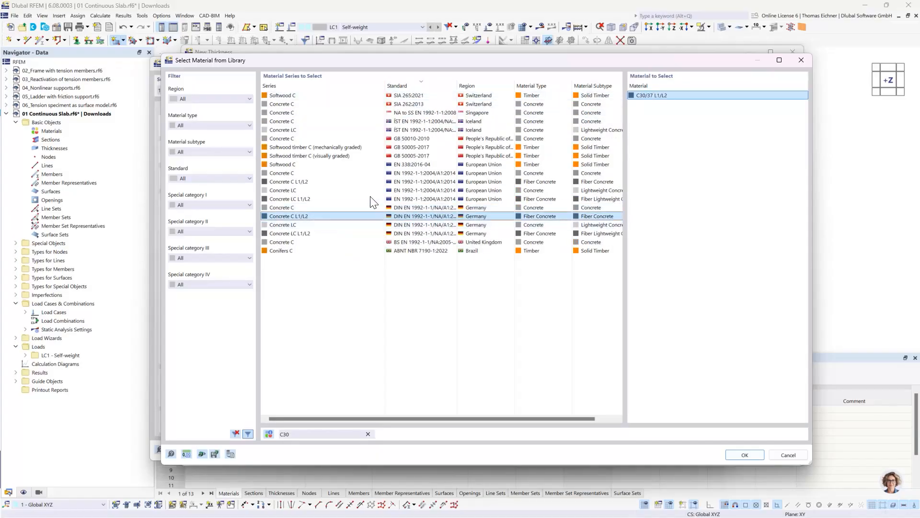
{"action": "left_click", "coordinate": [407, 208]}
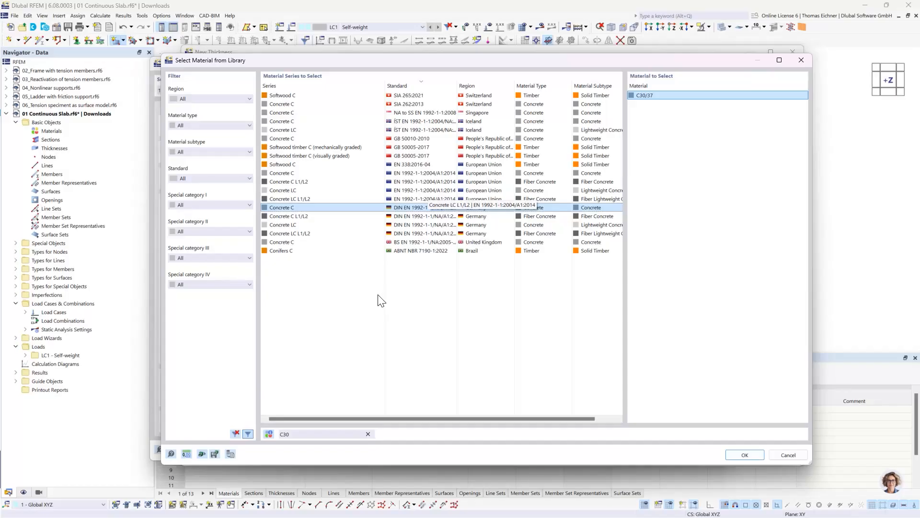
{"action": "left_click", "coordinate": [398, 224]}
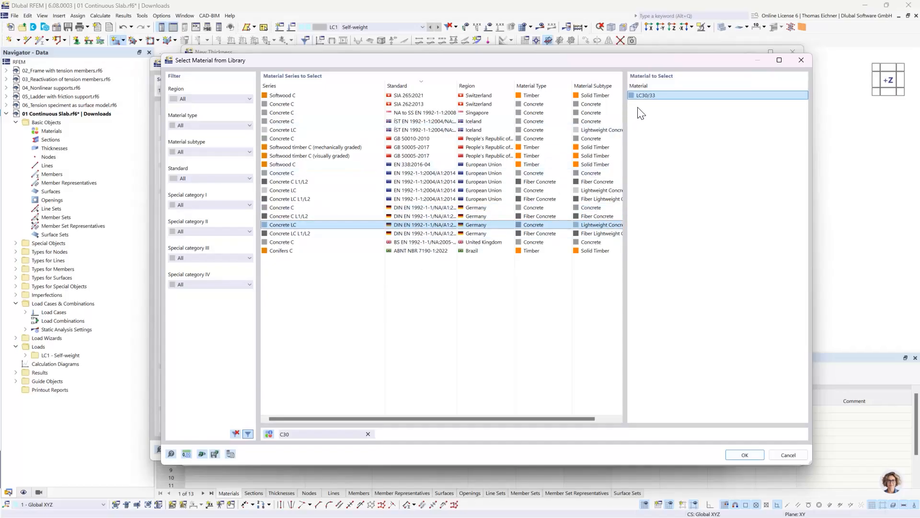
{"action": "left_click", "coordinate": [408, 207]}
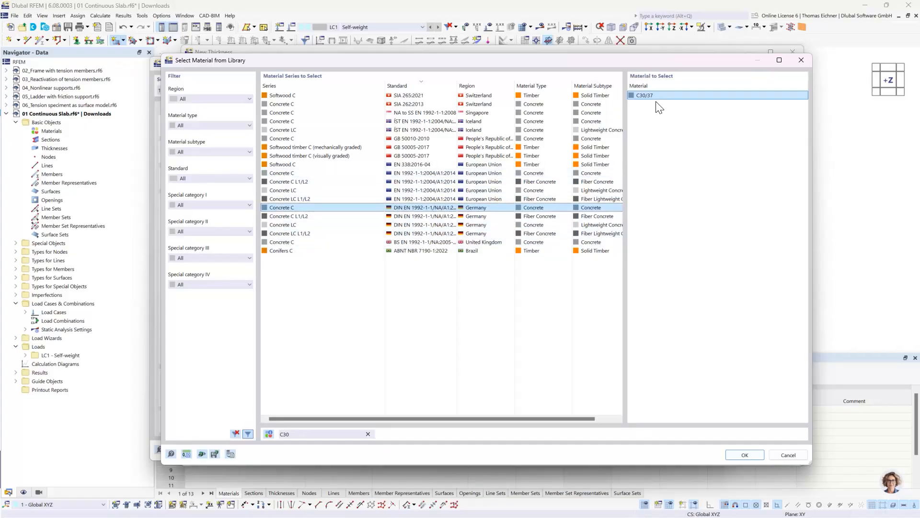
{"action": "left_click", "coordinate": [748, 458]}
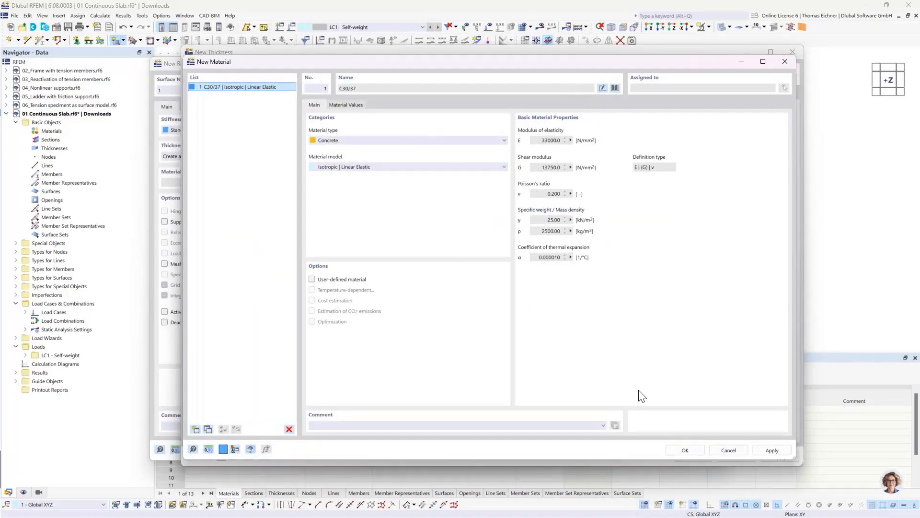
{"action": "left_click", "coordinate": [686, 450]}
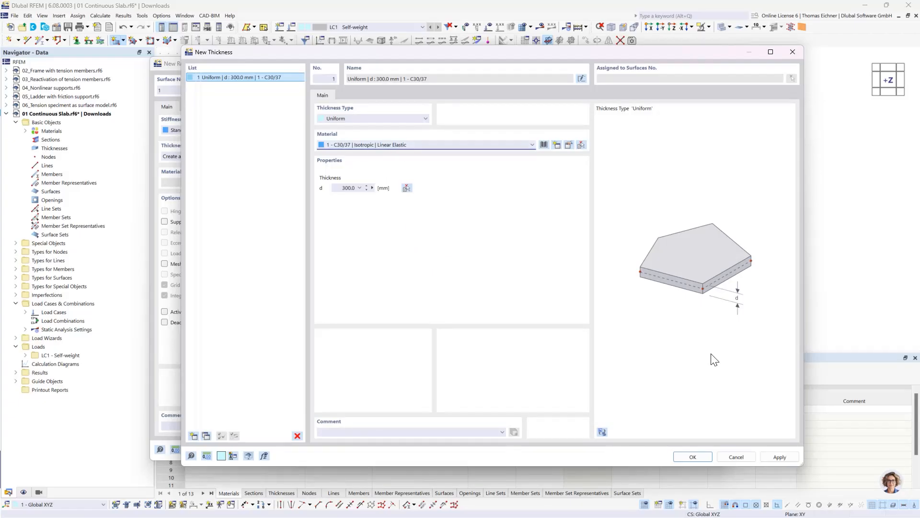
{"action": "left_click", "coordinate": [693, 455]}
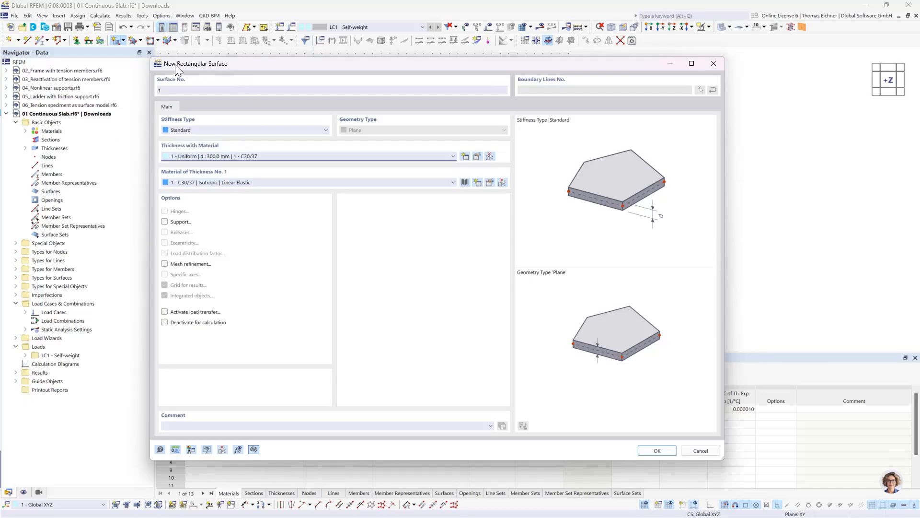
Confirm the surface settings and draw the rectangular slab from the origin to X 10000 mm, Y 5000 mm
{"action": "left_click_drag", "start_coordinate": [174, 64], "coordinate": [209, 68]}
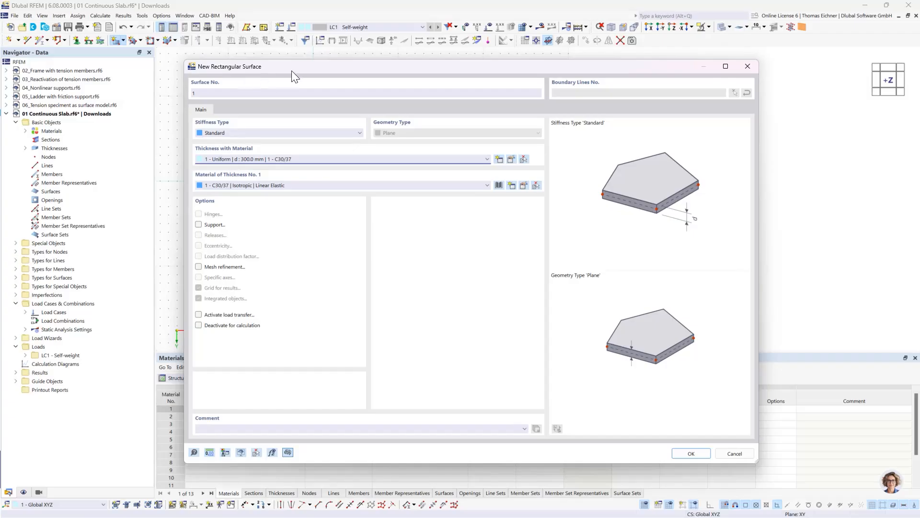
{"action": "left_click_drag", "start_coordinate": [291, 71], "coordinate": [200, 49]}
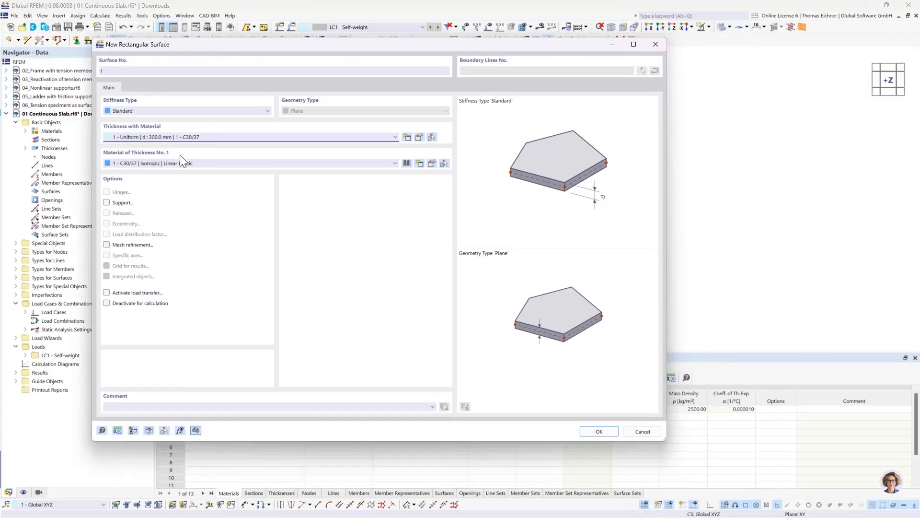
{"action": "left_click", "coordinate": [598, 431]}
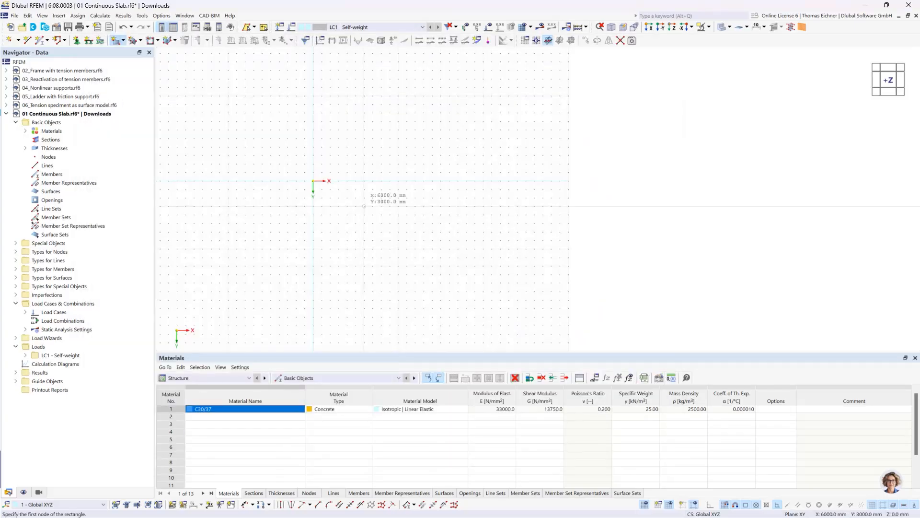
{"action": "left_click", "coordinate": [313, 180]}
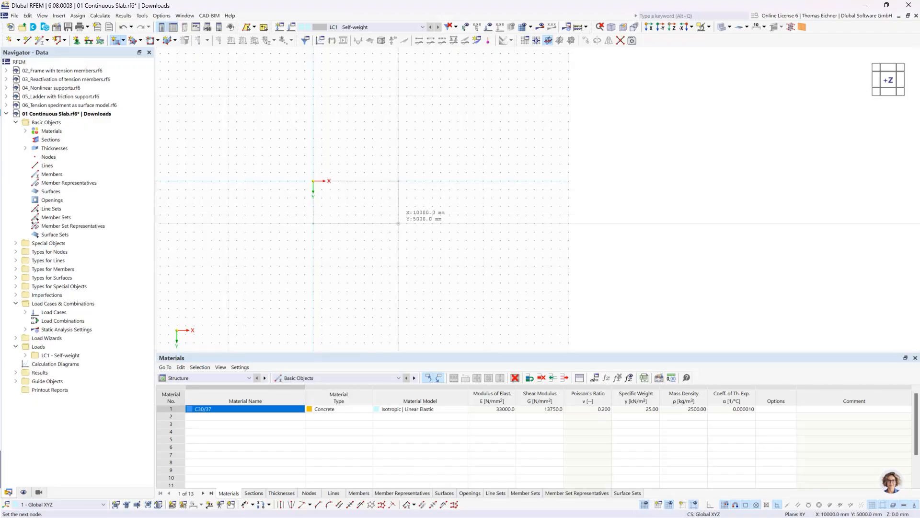
{"action": "left_click", "coordinate": [398, 222]}
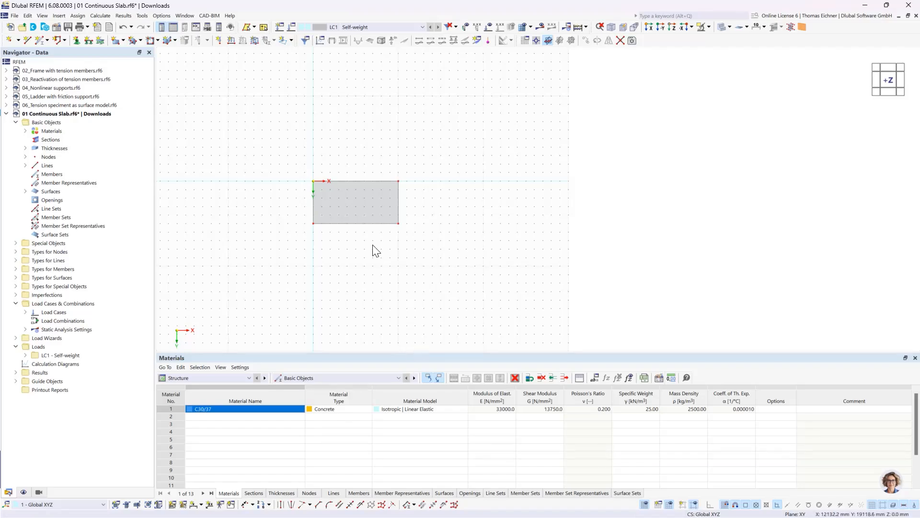
Display the model in transparent mode and inspect the slab's outline at its far edge in an oblique view
{"action": "scroll", "coordinate": [375, 240], "scroll_direction": "up", "scroll_amount": 2}
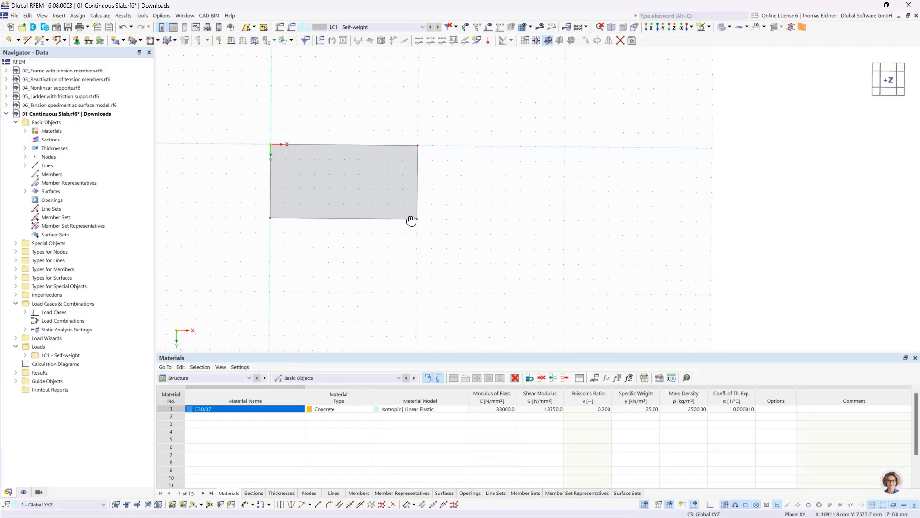
{"action": "middle_click_drag", "start_coordinate": [411, 220], "coordinate": [423, 183], "text": "ctrl"}
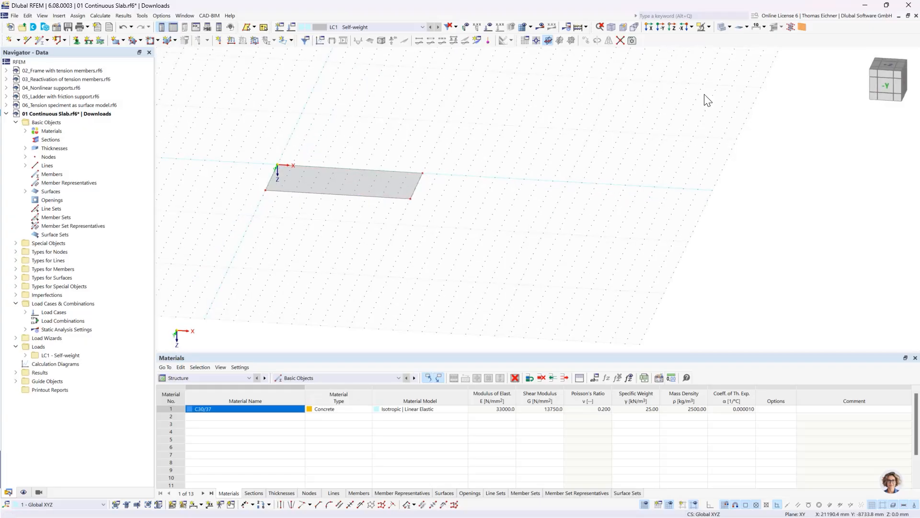
{"action": "left_click", "coordinate": [720, 27]}
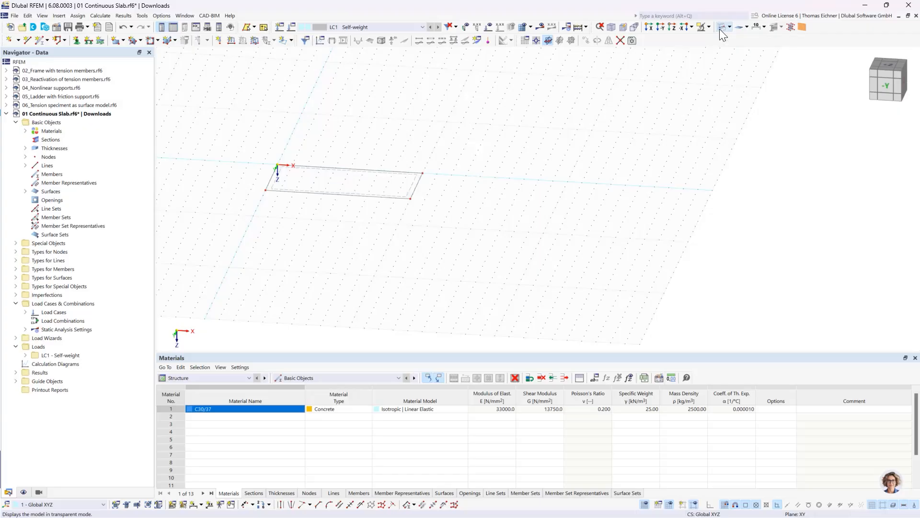
{"action": "scroll", "coordinate": [462, 174], "scroll_direction": "up", "scroll_amount": 2}
{"action": "middle_click_drag", "start_coordinate": [303, 149], "coordinate": [422, 146]}
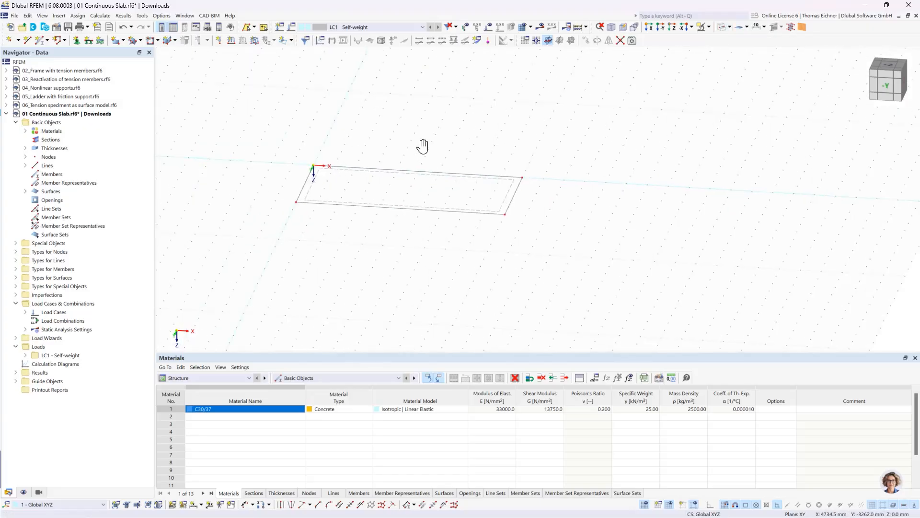
{"action": "scroll", "coordinate": [422, 148], "scroll_direction": "up", "scroll_amount": 2}
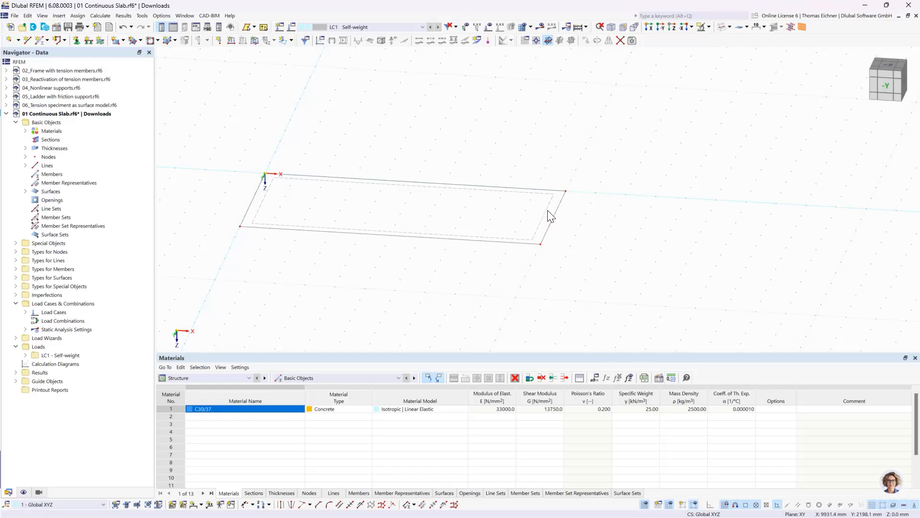
{"action": "scroll", "coordinate": [548, 213], "scroll_direction": "up", "scroll_amount": 3}
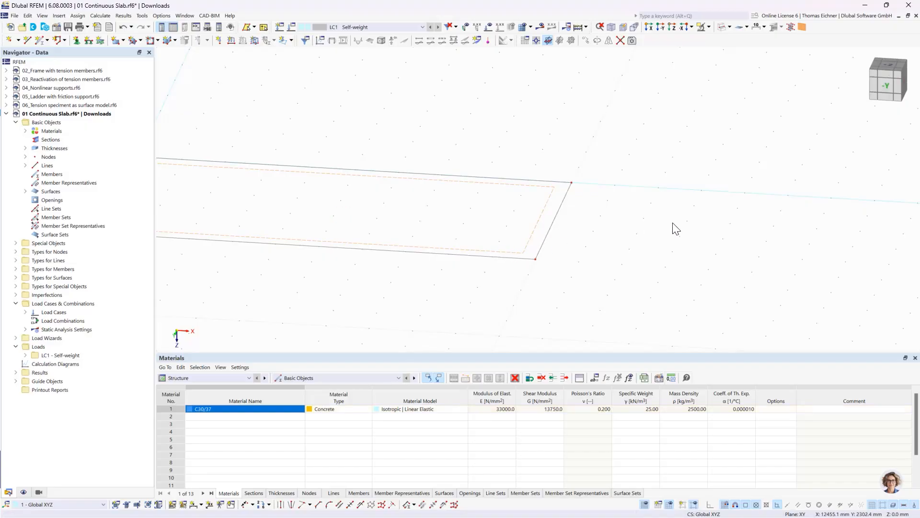
Review the slab's surface settings and close them without changes
{"action": "double_click", "coordinate": [527, 246]}
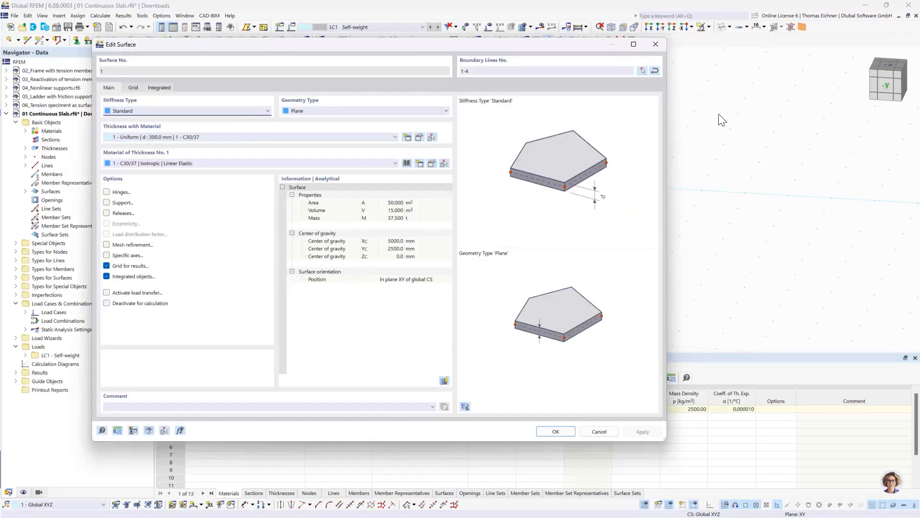
{"action": "left_click", "coordinate": [656, 44]}
{"action": "scroll", "coordinate": [489, 197], "scroll_direction": "down", "scroll_amount": 3}
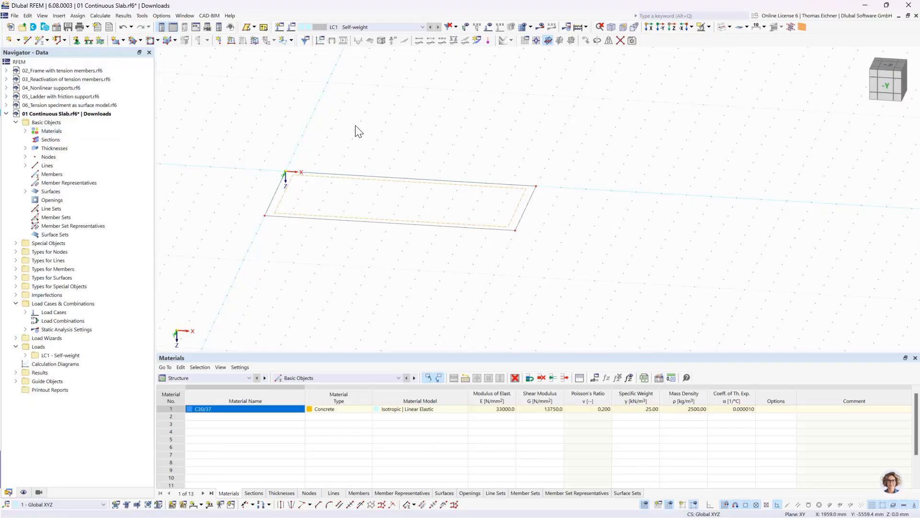
Review the material, thickness and surface entries created for the slab under the model's basic objects
{"action": "left_click", "coordinate": [25, 131]}
{"action": "left_click", "coordinate": [52, 140]}
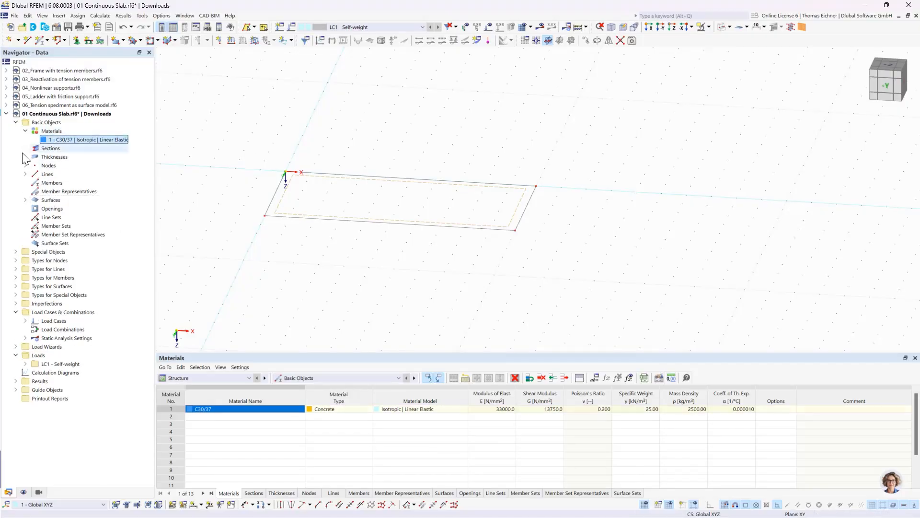
{"action": "left_click", "coordinate": [26, 157]}
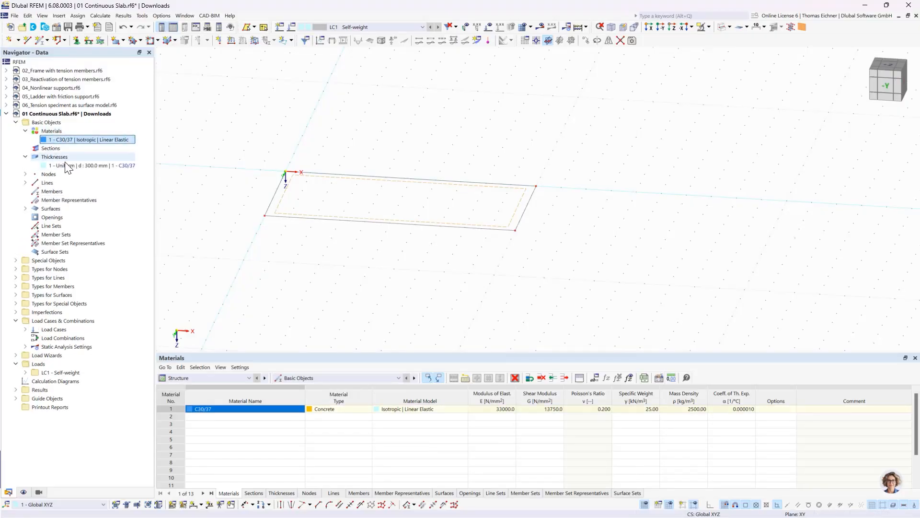
{"action": "left_click", "coordinate": [25, 209]}
{"action": "left_click", "coordinate": [96, 217]}
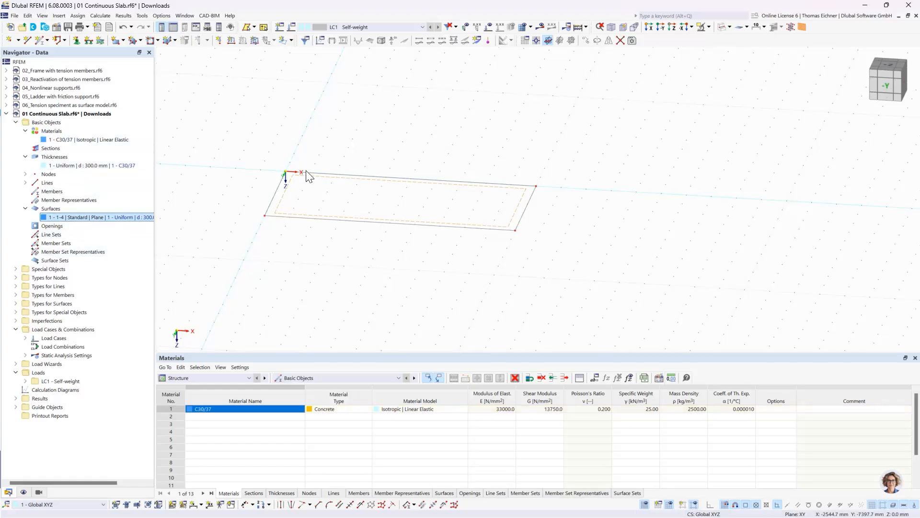
{"action": "middle_click_drag", "start_coordinate": [452, 113], "coordinate": [440, 107]}
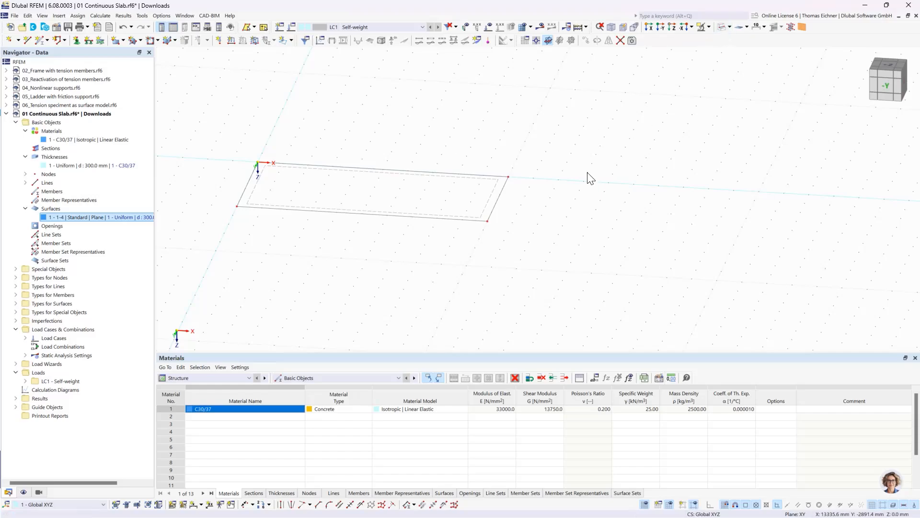
Show the slab as a solid model, hide the lines in the display settings, and switch back to wireframe
{"action": "left_click", "coordinate": [722, 29]}
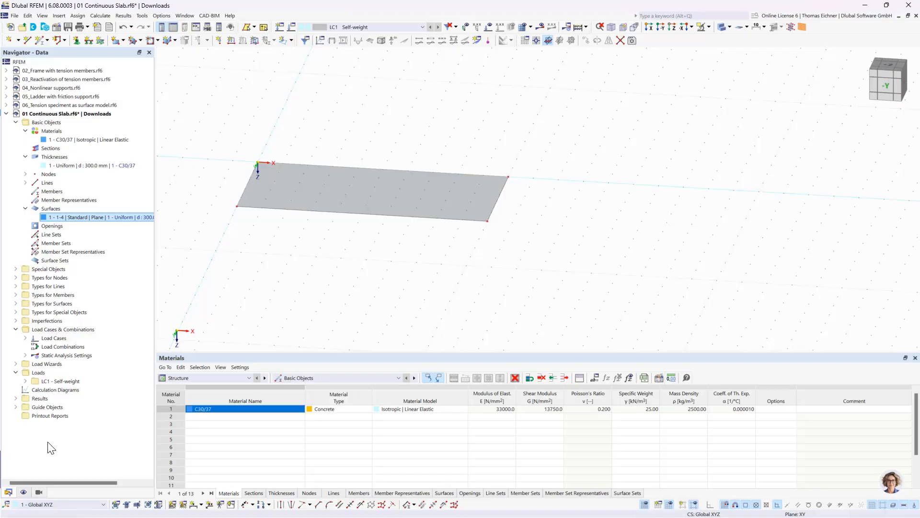
{"action": "left_click", "coordinate": [23, 492]}
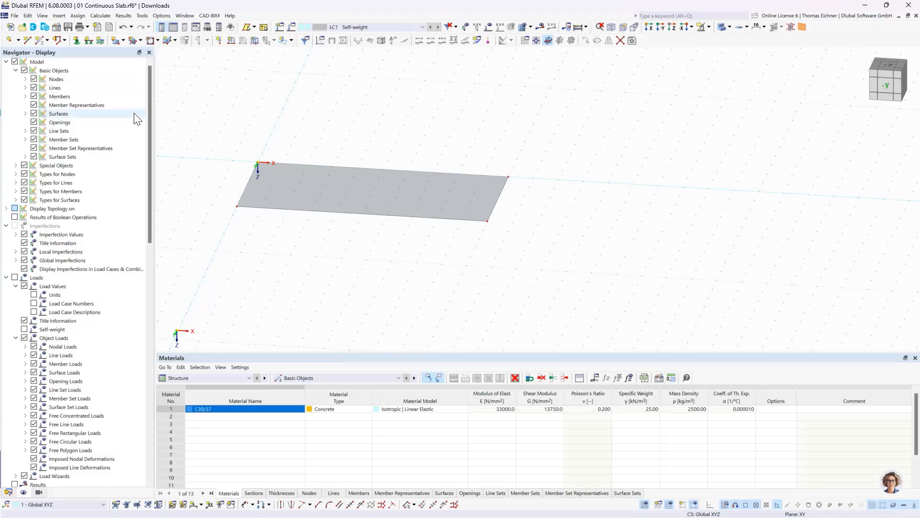
{"action": "left_click", "coordinate": [33, 87]}
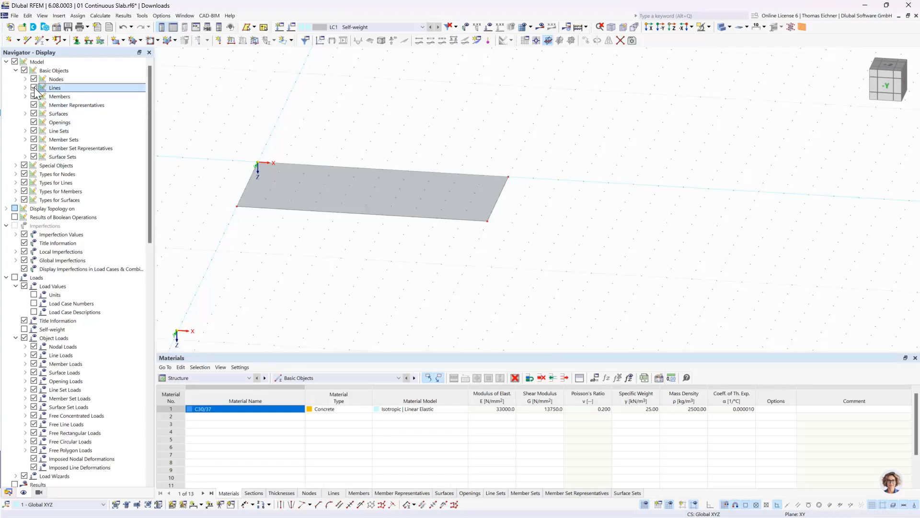
{"action": "scroll", "coordinate": [255, 202], "scroll_direction": "up", "scroll_amount": 1}
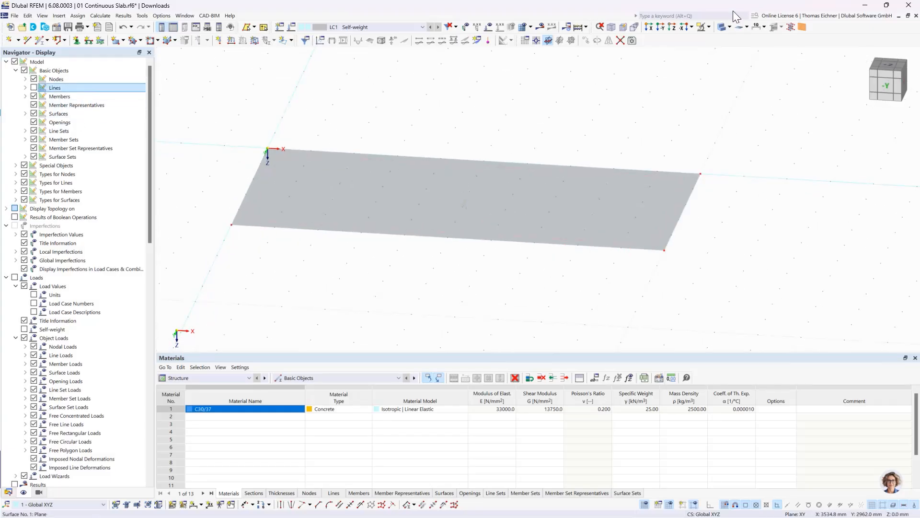
{"action": "left_click", "coordinate": [717, 28]}
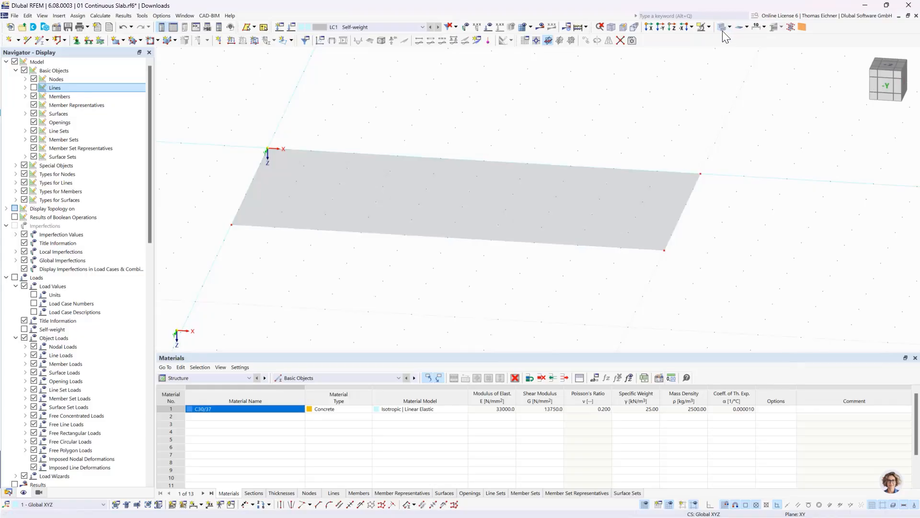
{"action": "left_click", "coordinate": [723, 31]}
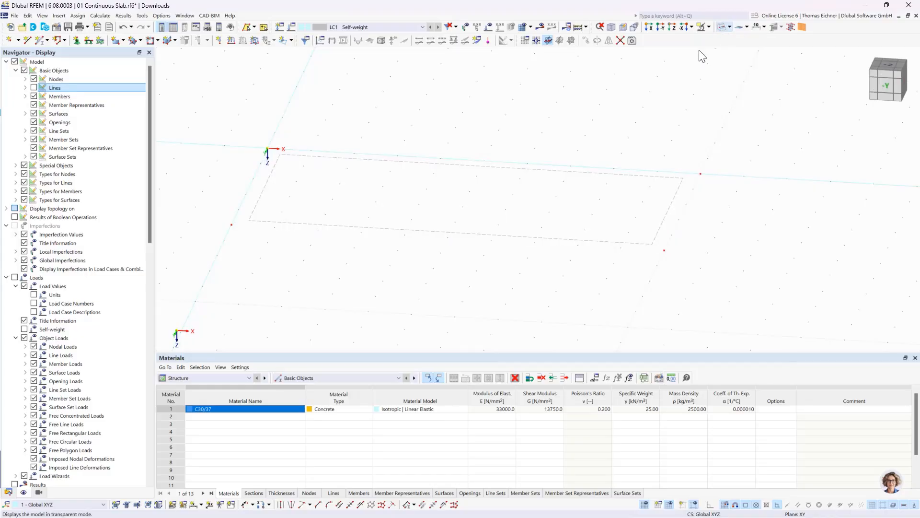
Compare the wireframe slab with its boundary lines shown and hidden, leaving the lines shown
{"action": "left_click", "coordinate": [34, 88]}
{"action": "scroll", "coordinate": [298, 232], "scroll_direction": "up", "scroll_amount": 1}
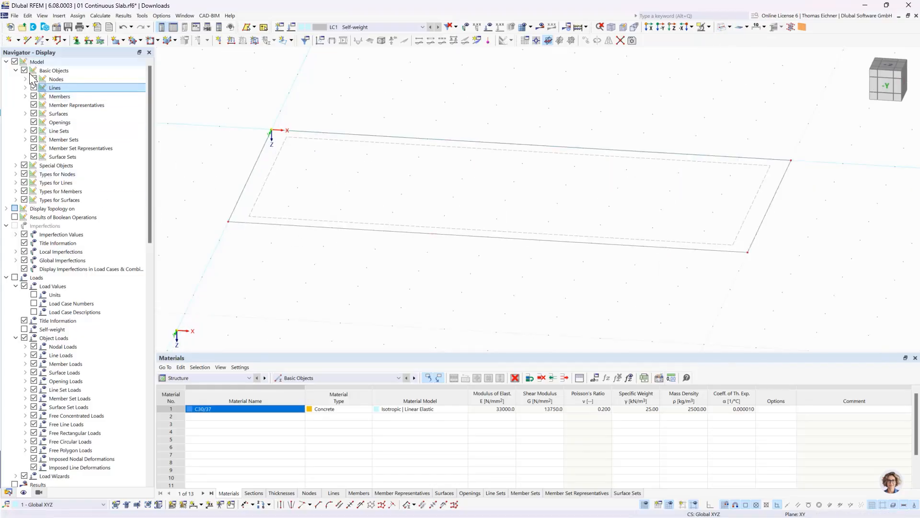
{"action": "left_click", "coordinate": [34, 88]}
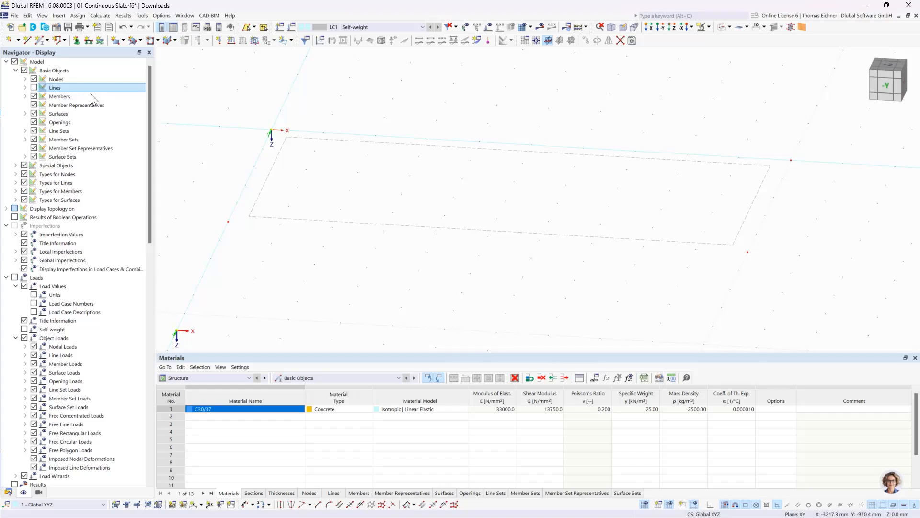
{"action": "left_click", "coordinate": [33, 88]}
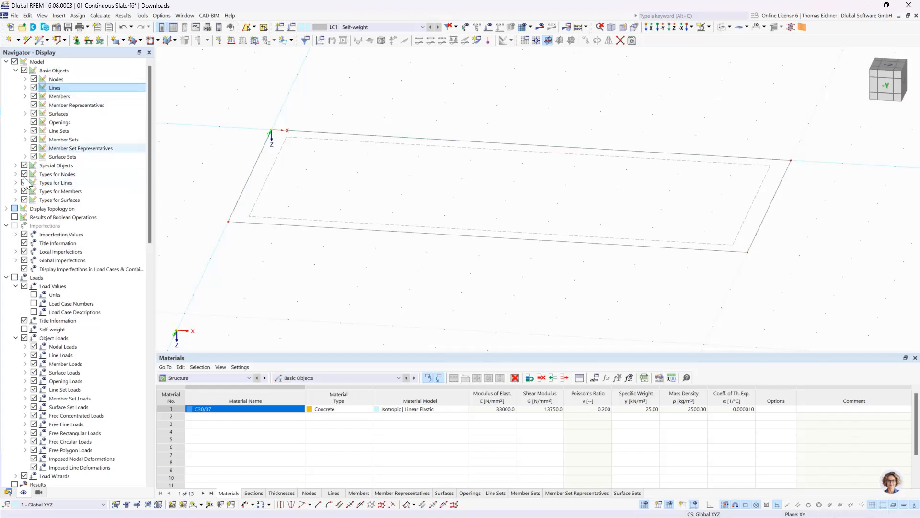
Display the slab as a solid model and open the rendering options for solid-model surfaces
{"action": "left_click_drag", "start_coordinate": [150, 187], "coordinate": [151, 193]}
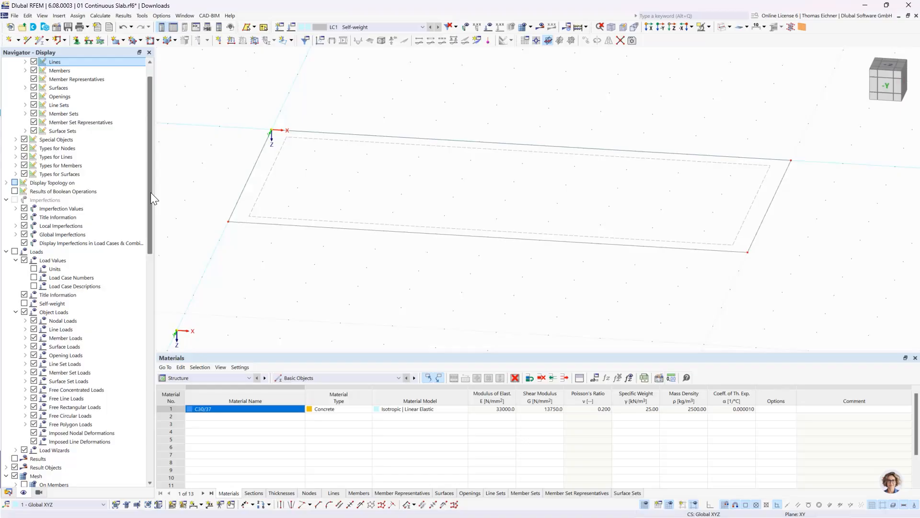
{"action": "left_click", "coordinate": [722, 27]}
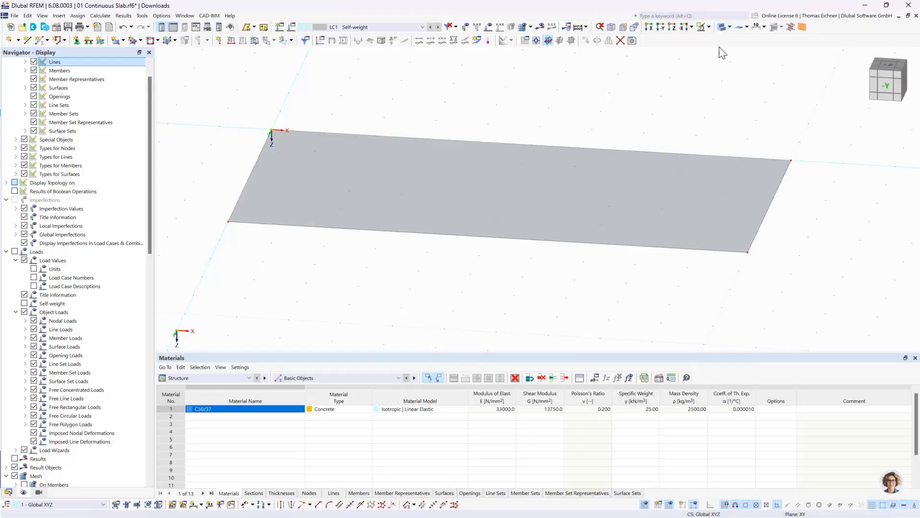
{"action": "left_click_drag", "start_coordinate": [147, 150], "coordinate": [147, 424]}
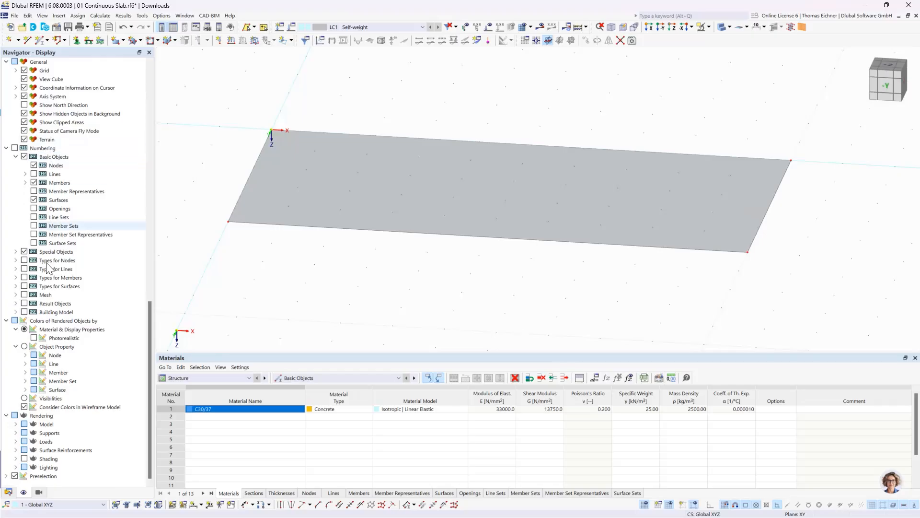
{"action": "left_click", "coordinate": [39, 417]}
{"action": "double_click", "coordinate": [46, 425]}
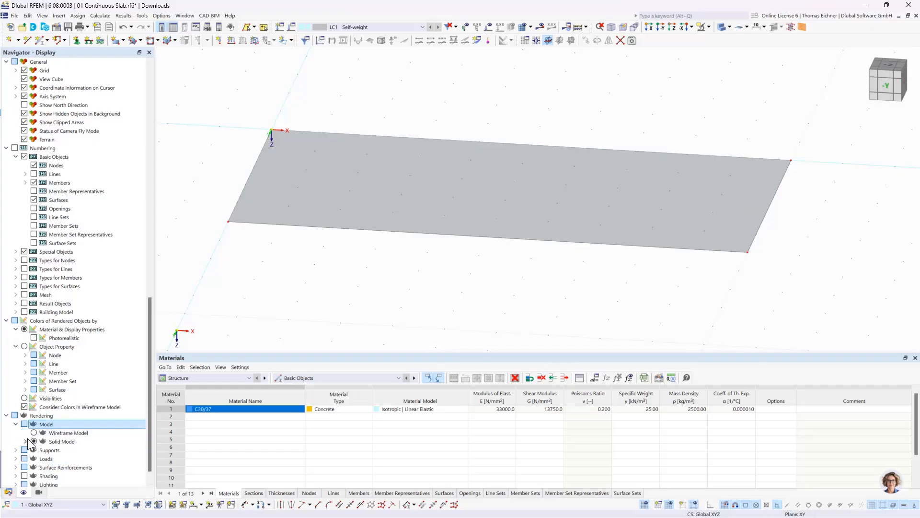
{"action": "left_click", "coordinate": [25, 441]}
{"action": "left_click", "coordinate": [63, 442]}
{"action": "scroll", "coordinate": [67, 449], "scroll_direction": "down", "scroll_amount": 1}
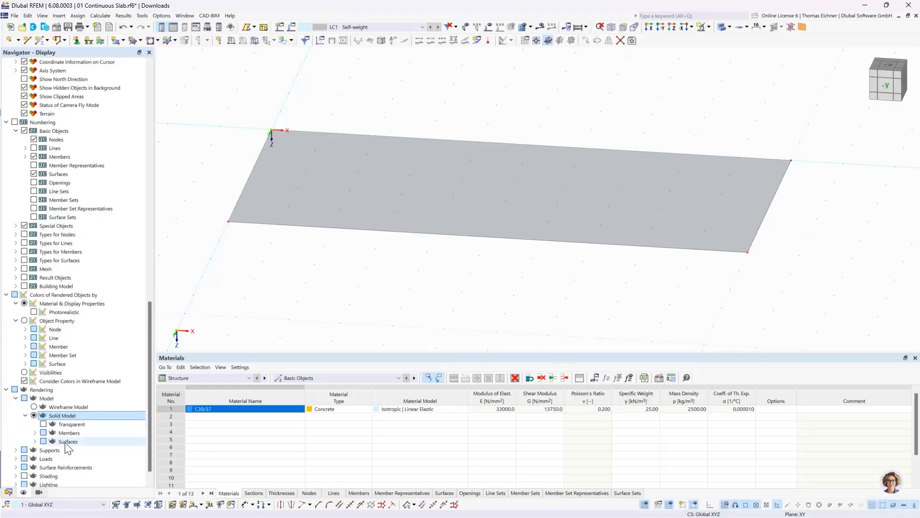
{"action": "left_click", "coordinate": [35, 441]}
{"action": "scroll", "coordinate": [56, 420], "scroll_direction": "down", "scroll_amount": 2}
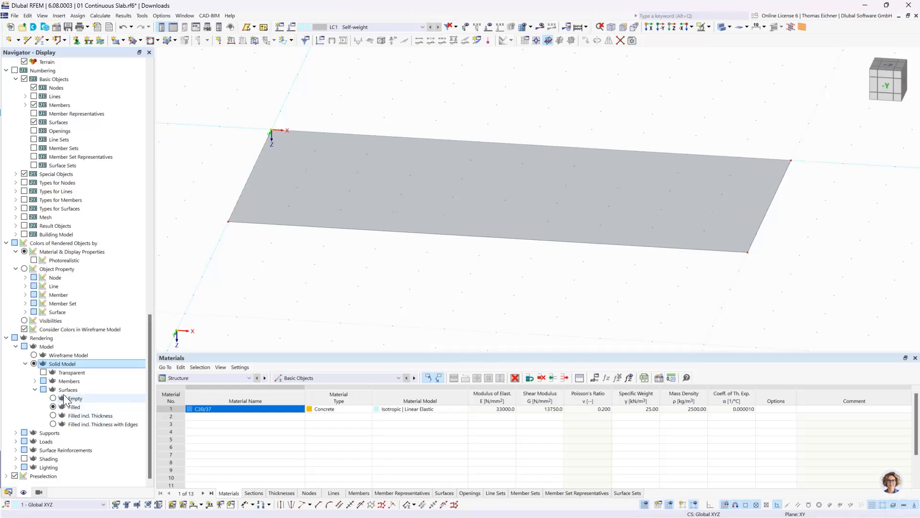
{"action": "left_click", "coordinate": [65, 391]}
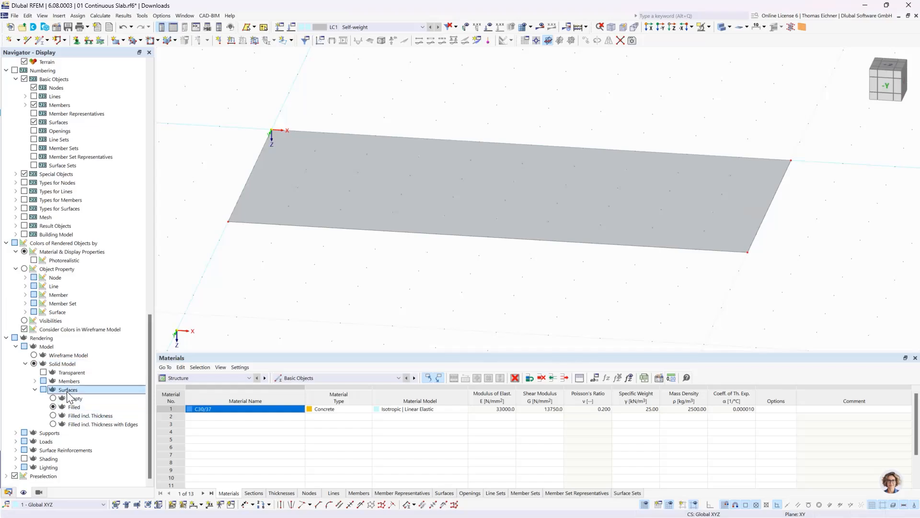
Try the Filled incl. Thickness surface renderings with and without edges, reset to Filled, and return to the model data tree
{"action": "left_click", "coordinate": [53, 416]}
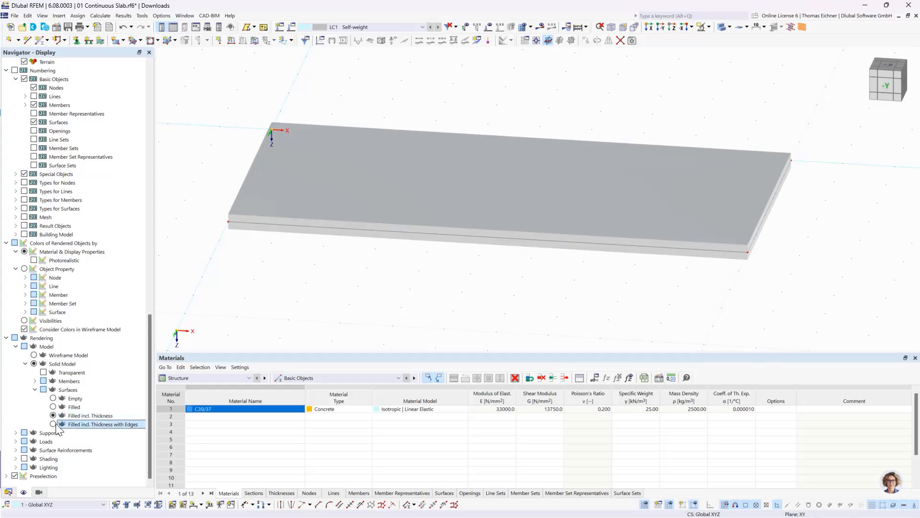
{"action": "left_click", "coordinate": [78, 424]}
{"action": "left_click", "coordinate": [76, 415]}
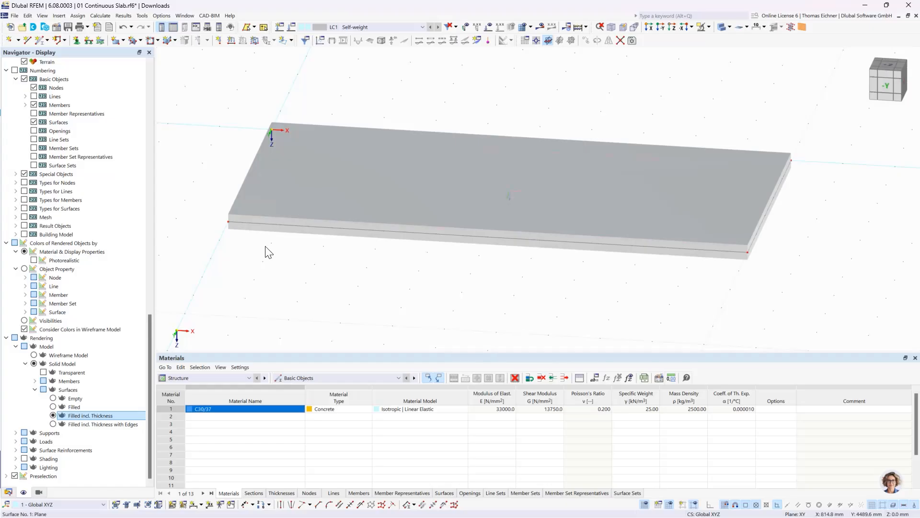
{"action": "left_click", "coordinate": [53, 407]}
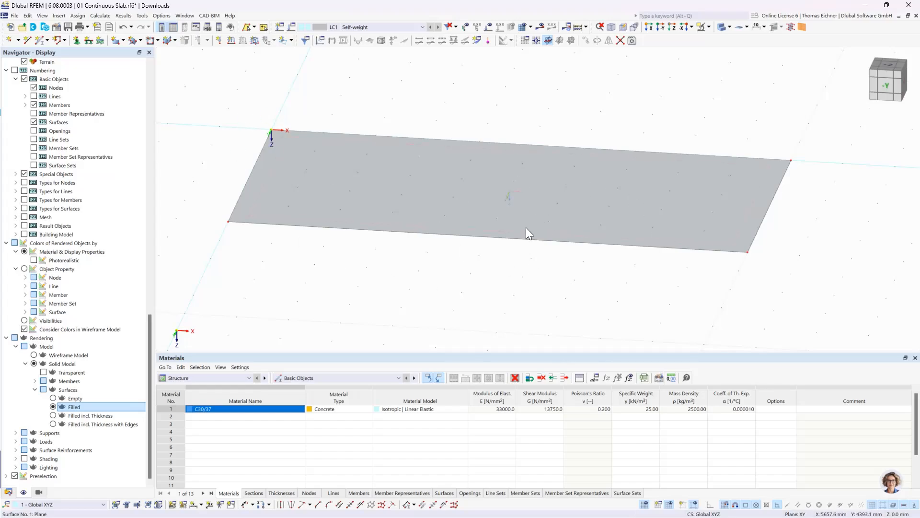
{"action": "mouse_move", "coordinate": [526, 228]}
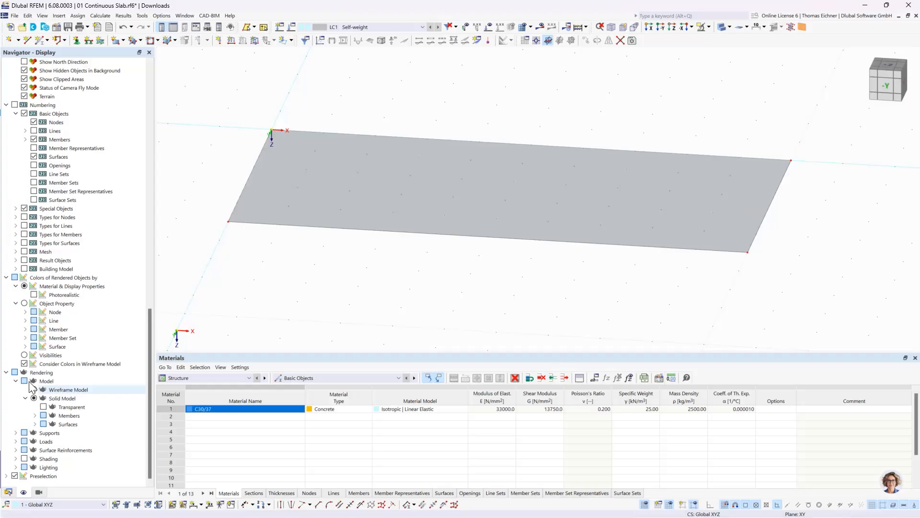
{"action": "left_click", "coordinate": [7, 373]}
{"action": "left_click", "coordinate": [8, 492]}
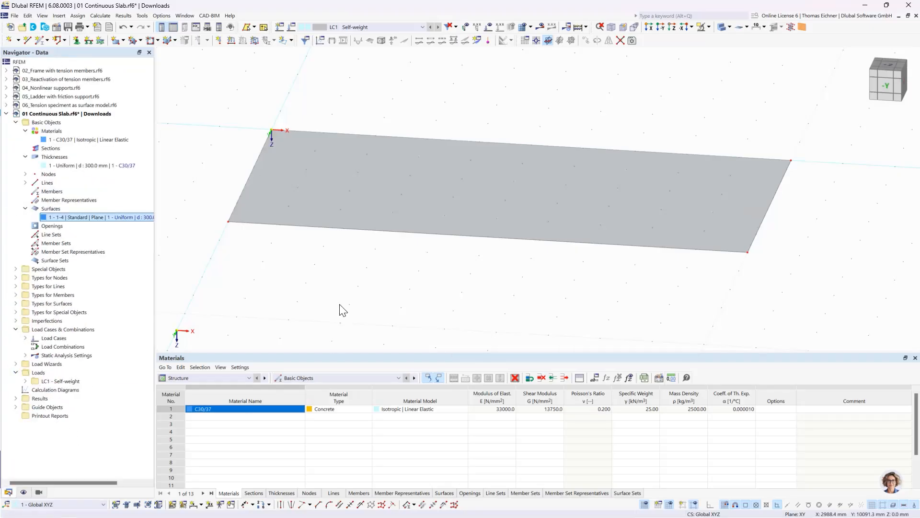
Draw a single line across the slab from X 5000, Y 0 to X 5000, Y 5000 mm and display the model as wireframe
{"action": "scroll", "coordinate": [341, 309], "scroll_direction": "down", "scroll_amount": 4}
{"action": "middle_click_drag", "start_coordinate": [351, 332], "coordinate": [359, 336], "text": "ctrl"}
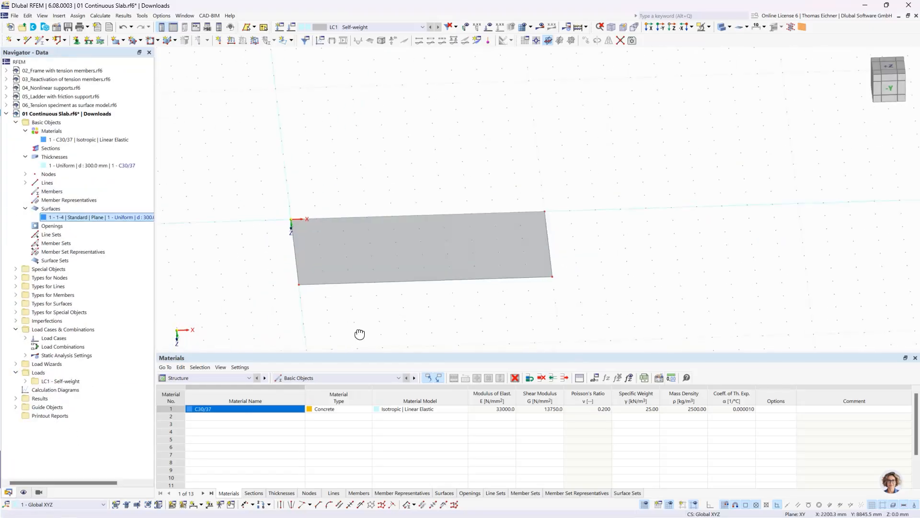
{"action": "middle_click_drag", "start_coordinate": [435, 317], "coordinate": [428, 284], "text": "ctrl"}
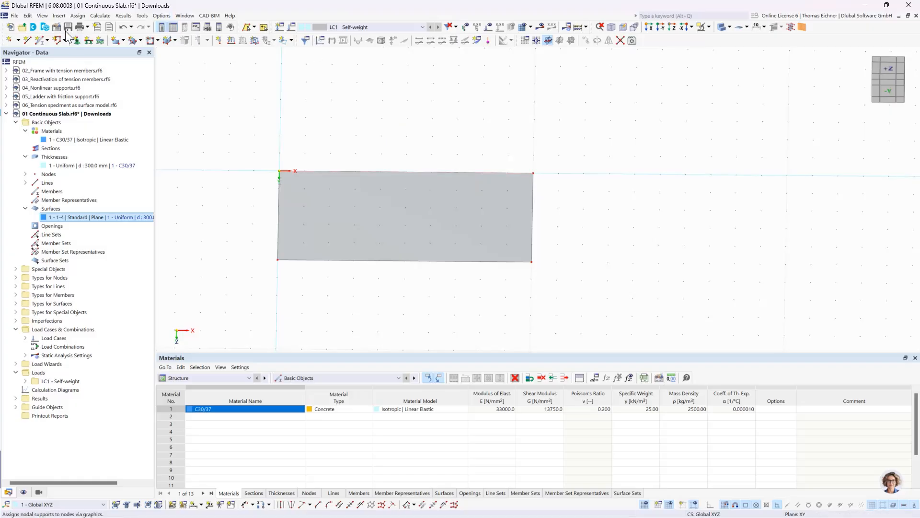
{"action": "left_click", "coordinate": [27, 41]}
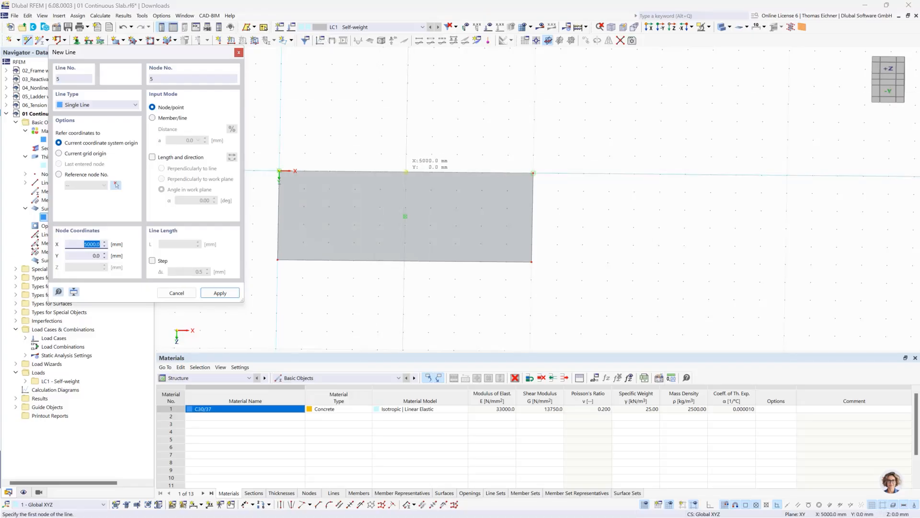
{"action": "left_click", "coordinate": [406, 171]}
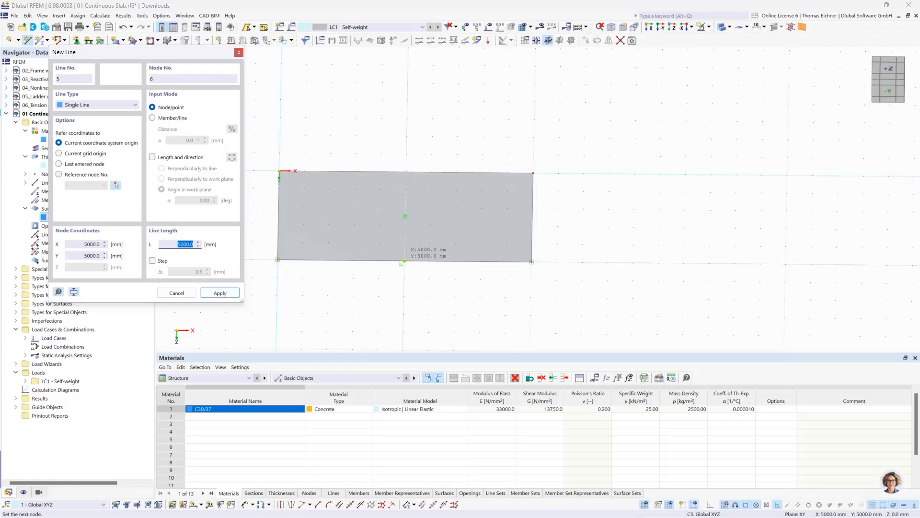
{"action": "left_click", "coordinate": [405, 261]}
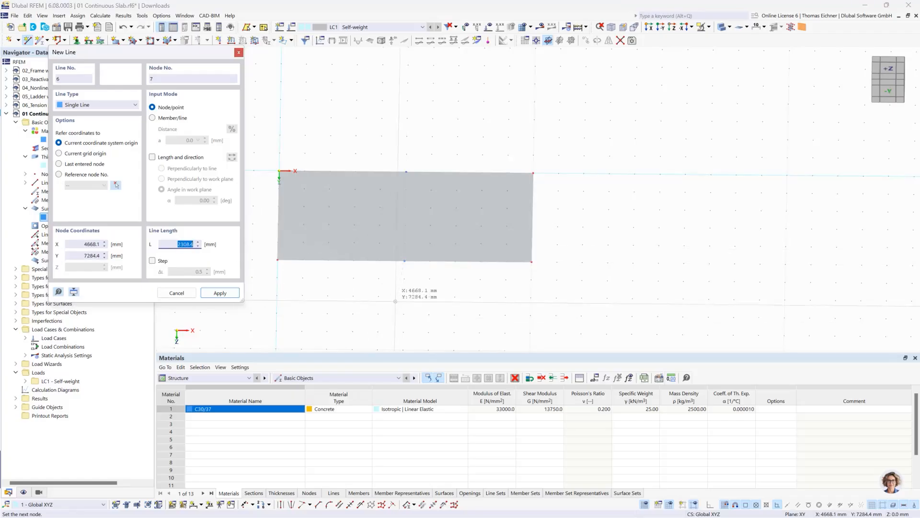
{"action": "right_click", "coordinate": [569, 249]}
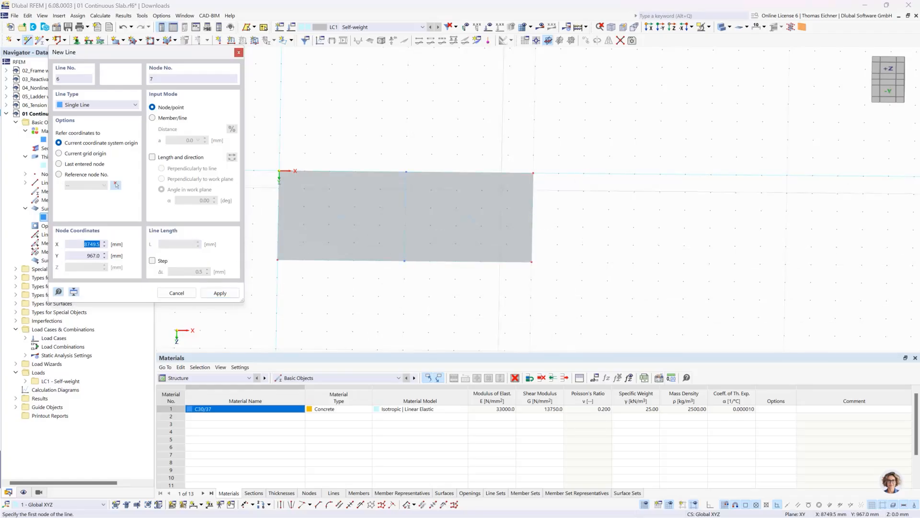
{"action": "right_click", "coordinate": [430, 153]}
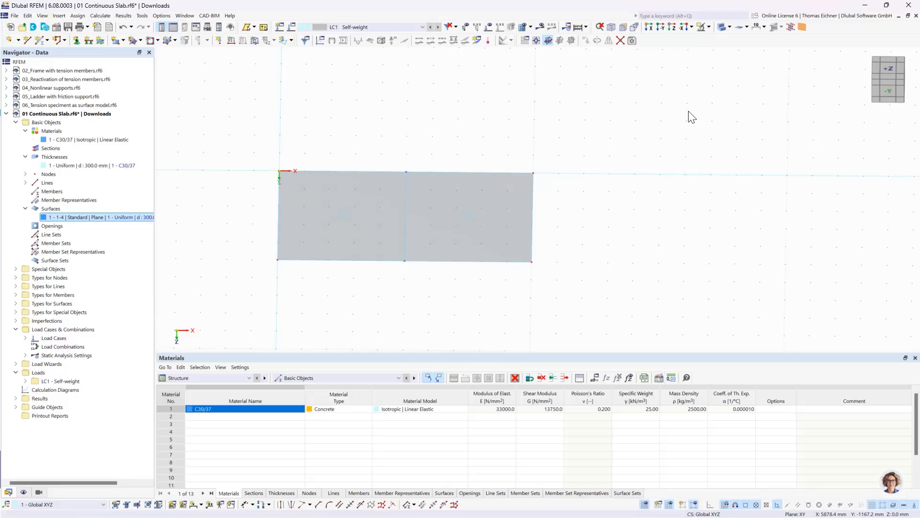
{"action": "left_click", "coordinate": [722, 28]}
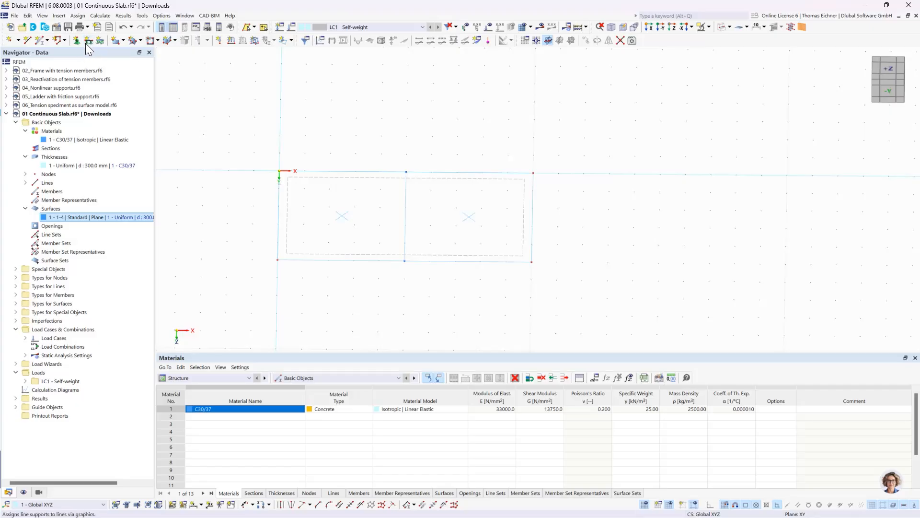
Start assigning the Hinged line support type and check its support conditions in the type definition
{"action": "left_click", "coordinate": [16, 286]}
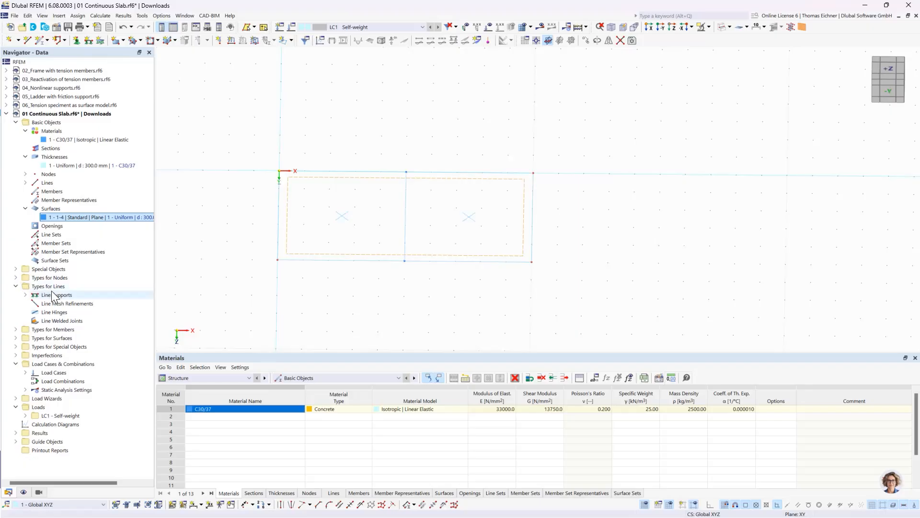
{"action": "left_click", "coordinate": [25, 295]}
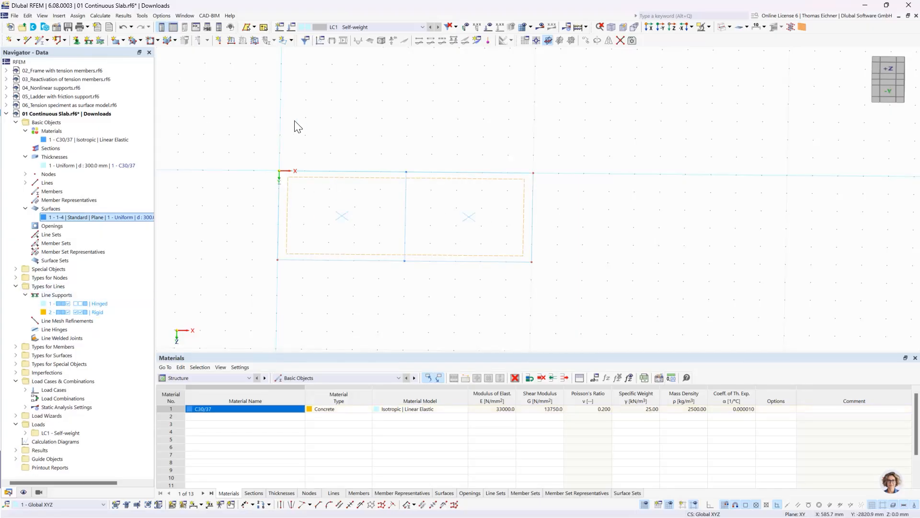
{"action": "left_click", "coordinate": [87, 42]}
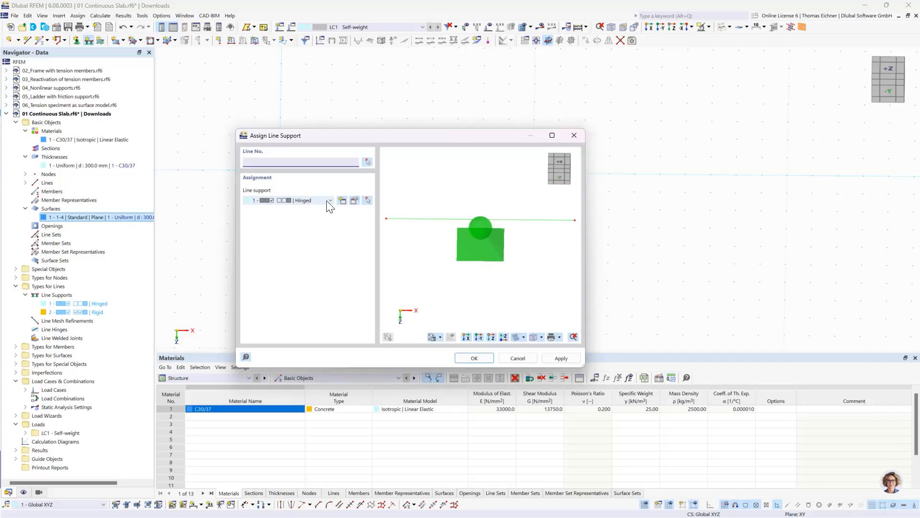
{"action": "left_click", "coordinate": [355, 200]}
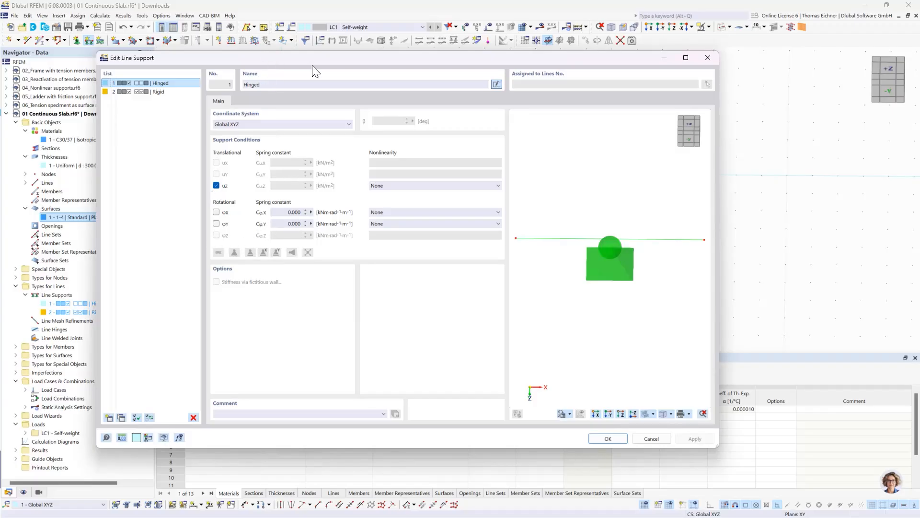
{"action": "left_click_drag", "start_coordinate": [313, 63], "coordinate": [558, 84]}
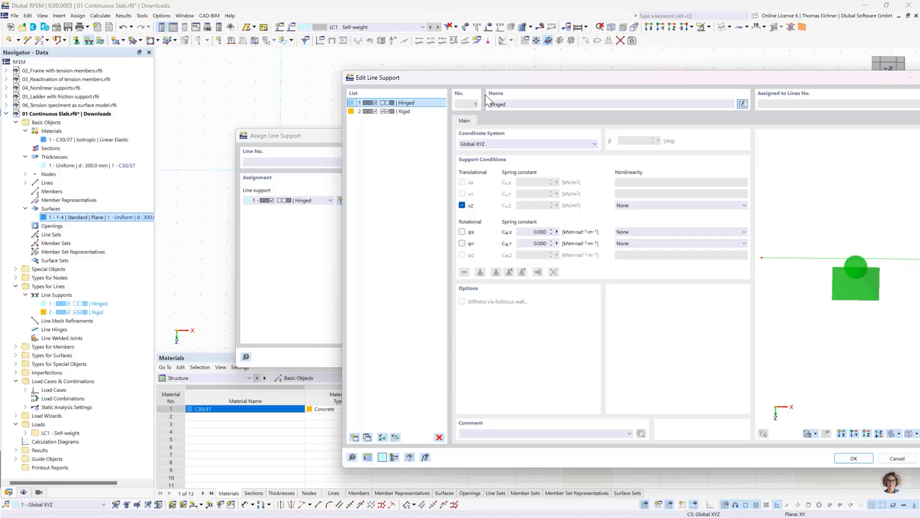
{"action": "left_click_drag", "start_coordinate": [476, 73], "coordinate": [267, 39]}
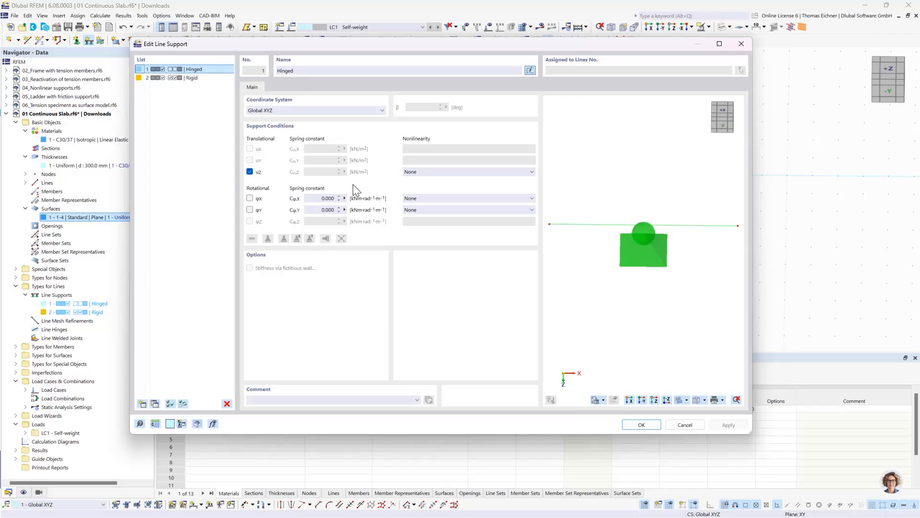
{"action": "left_click", "coordinate": [640, 425]}
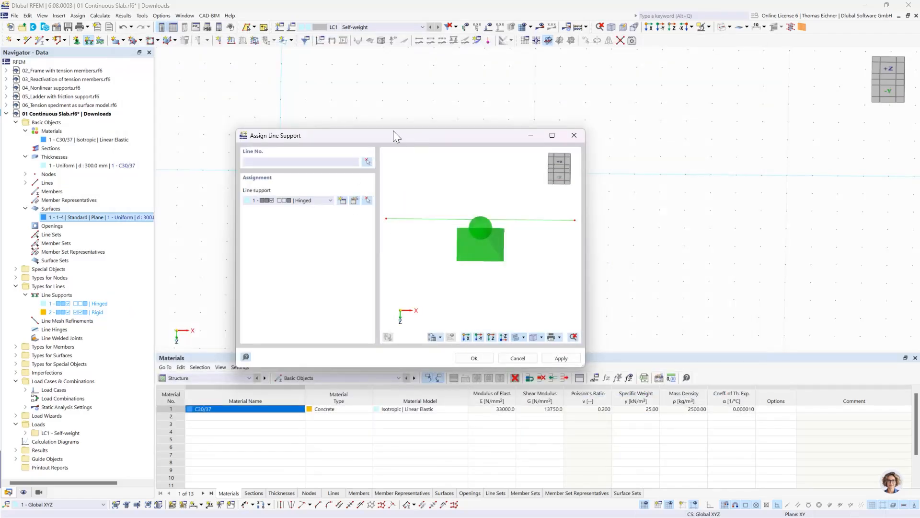
Assign the Hinged line support to the slab's two transverse end lines and its middle line
{"action": "left_click_drag", "start_coordinate": [394, 131], "coordinate": [232, 108]}
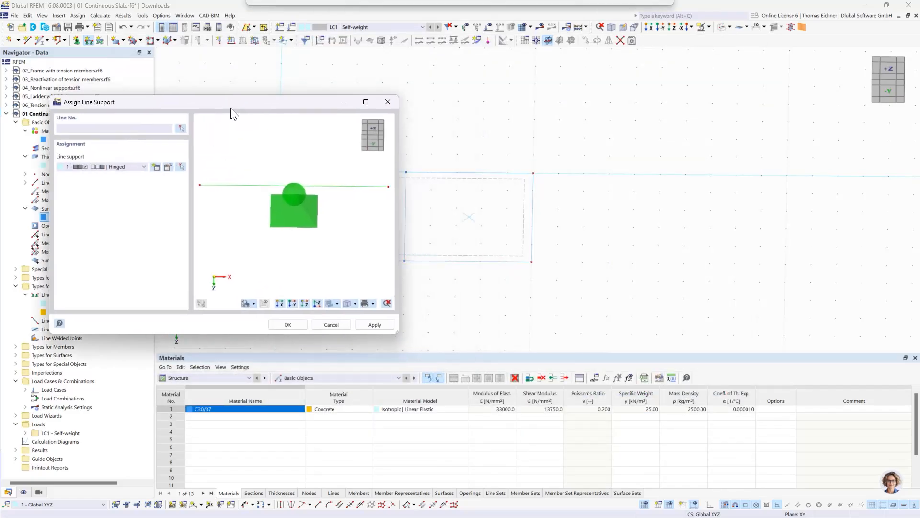
{"action": "left_click", "coordinate": [287, 325]}
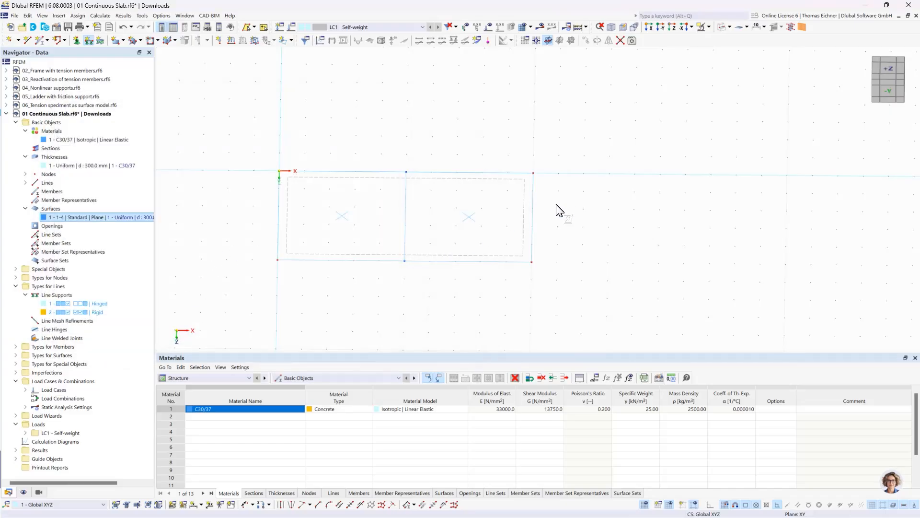
{"action": "left_click_drag", "start_coordinate": [557, 205], "coordinate": [242, 191]}
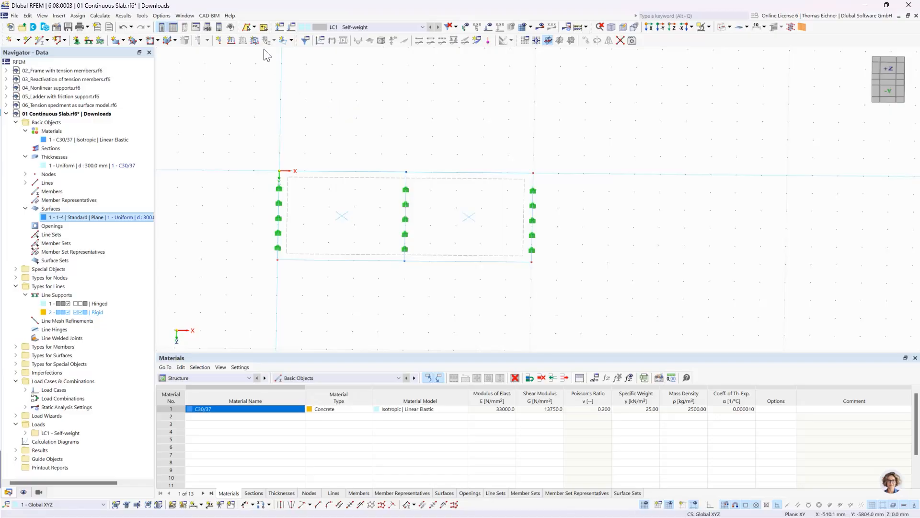
Create a uniform surface load of 10 kN/m² in direction ZA in LC1 - Self-weight and assign it to the slab surface
{"action": "left_click", "coordinate": [255, 40]}
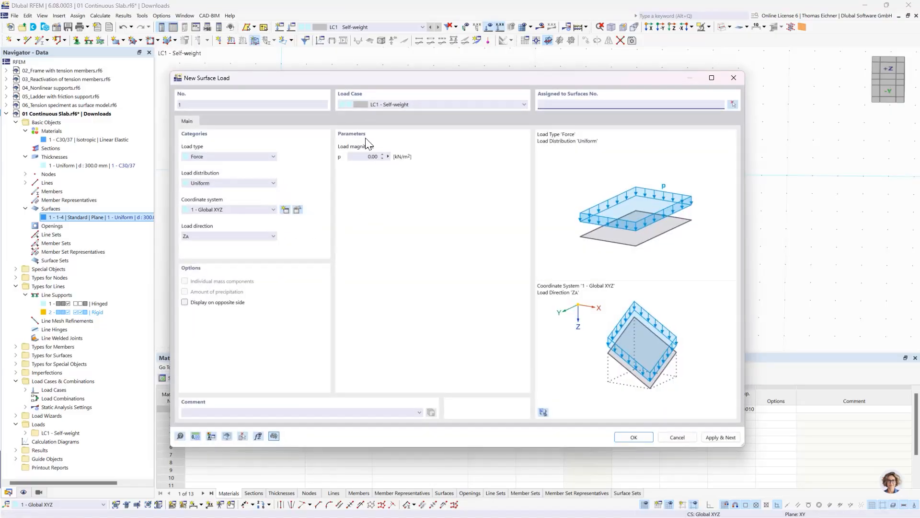
{"action": "left_click", "coordinate": [372, 157]}
{"action": "key", "text": "Tab"}
{"action": "left_click_drag", "start_coordinate": [274, 79], "coordinate": [176, 104]}
{"action": "left_click_drag", "start_coordinate": [550, 108], "coordinate": [536, 117]}
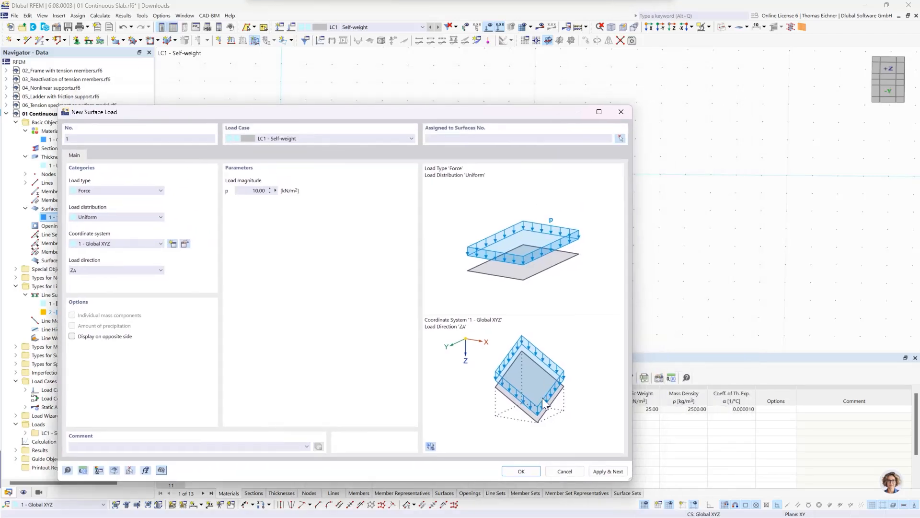
{"action": "left_click", "coordinate": [520, 471]}
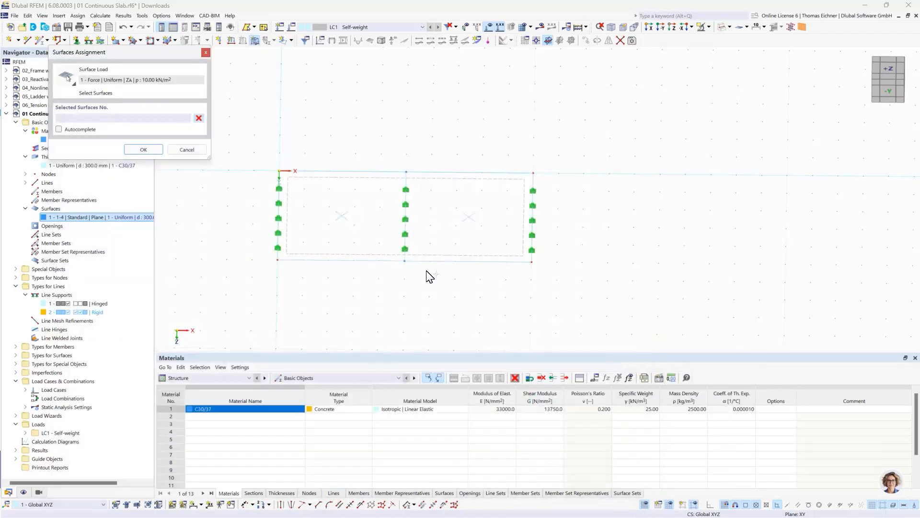
{"action": "left_click", "coordinate": [346, 185]}
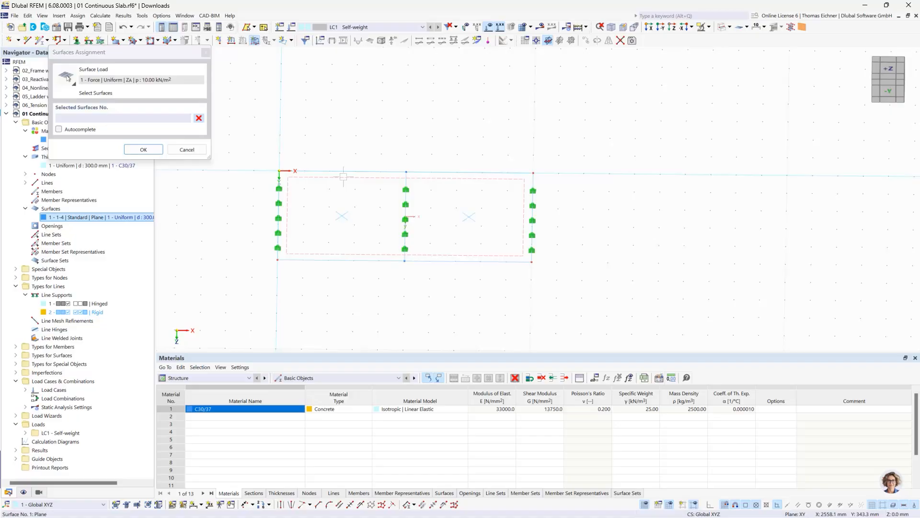
{"action": "left_click", "coordinate": [144, 149]}
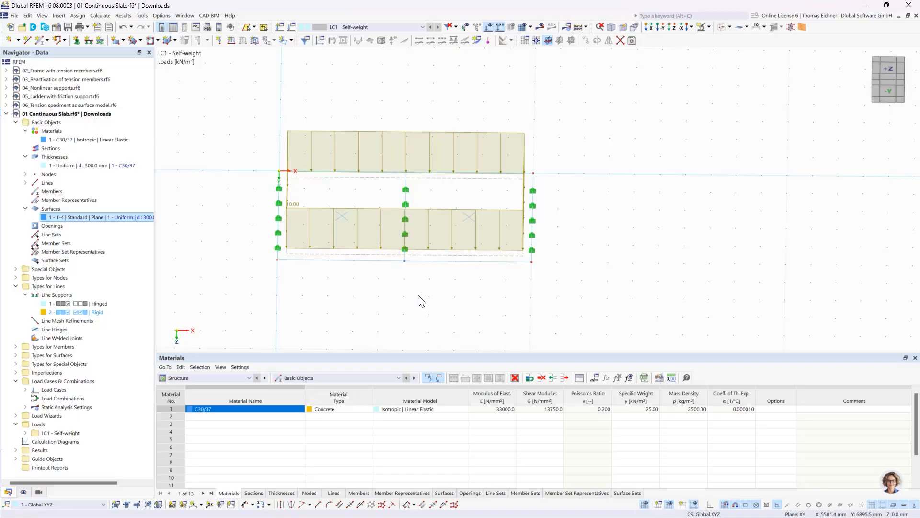
Enlarge the line support symbols and move the surface load graphic slightly closer to the slab
{"action": "scroll", "coordinate": [567, 250], "scroll_direction": "up", "scroll_amount": 3}
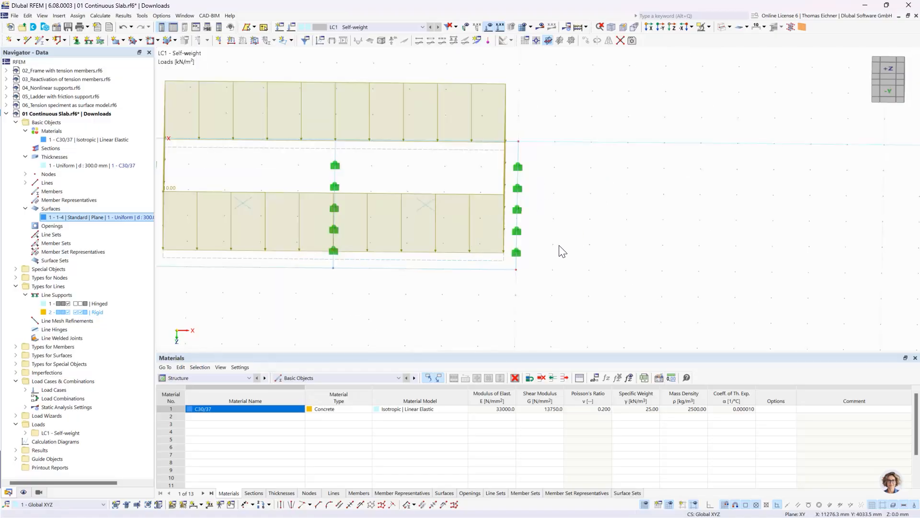
{"action": "middle_click_drag", "start_coordinate": [582, 237], "coordinate": [593, 240]}
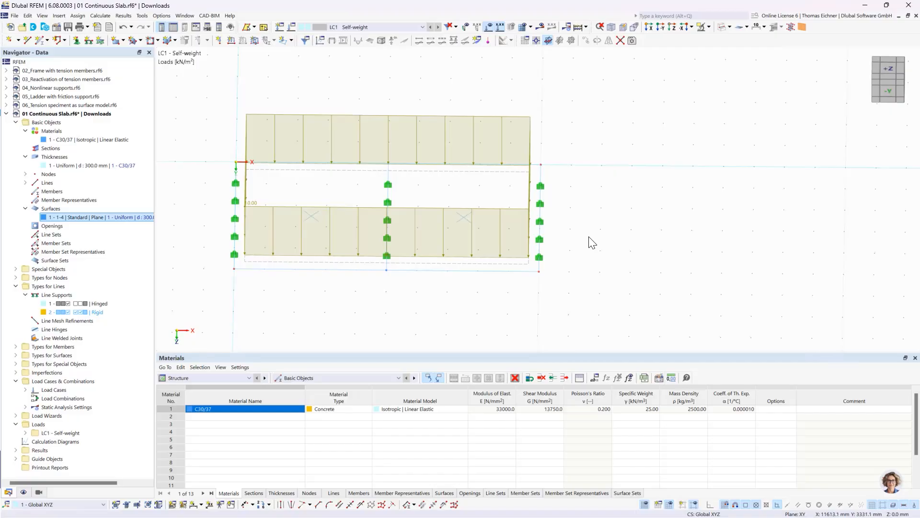
{"action": "right_click", "coordinate": [544, 206]}
{"action": "left_click_drag", "start_coordinate": [584, 285], "coordinate": [603, 285]}
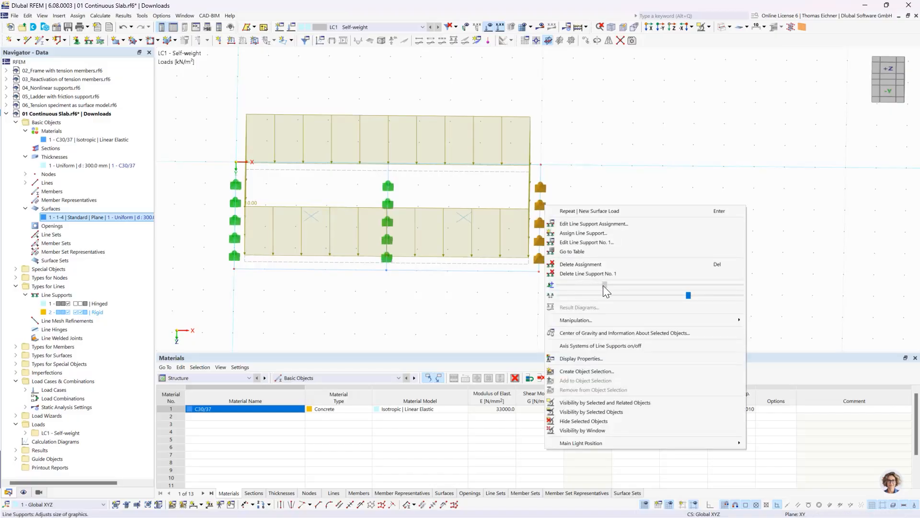
{"action": "right_click", "coordinate": [530, 119]}
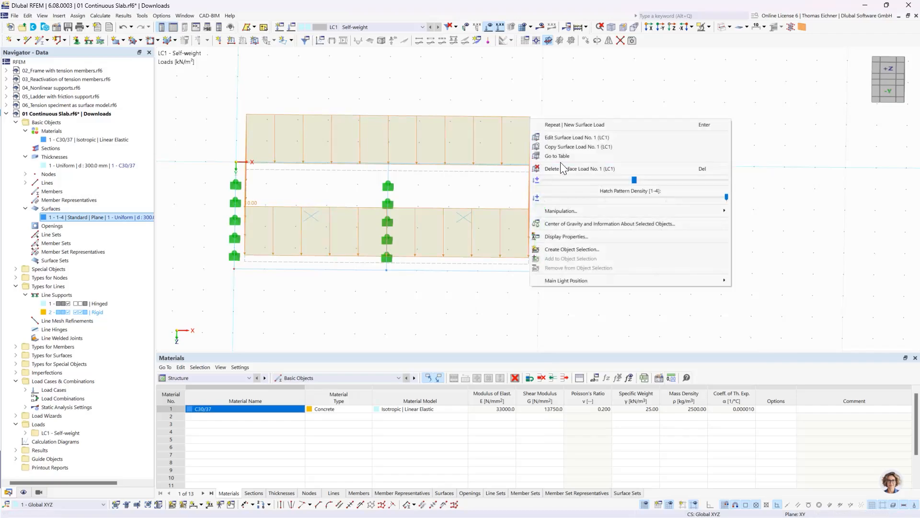
{"action": "left_click_drag", "start_coordinate": [653, 189], "coordinate": [623, 186]}
{"action": "left_click", "coordinate": [799, 163]}
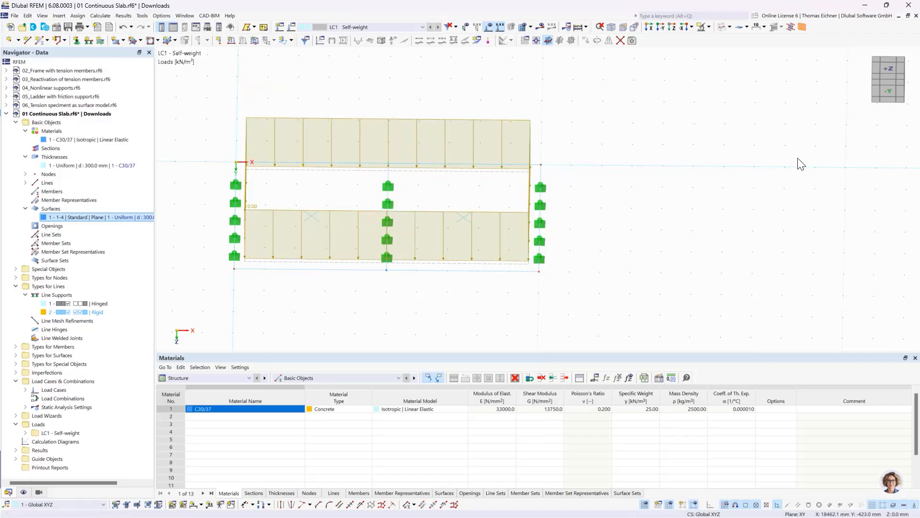
{"action": "left_click", "coordinate": [541, 187]}
{"action": "left_click", "coordinate": [615, 274]}
Display the slab in solid mode, with free work plane area around it
{"action": "scroll", "coordinate": [257, 280], "scroll_direction": "down", "scroll_amount": 5}
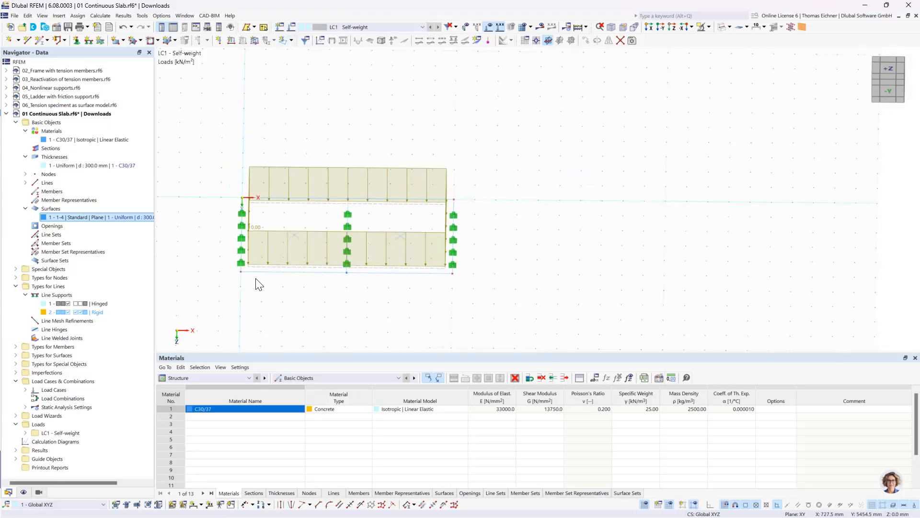
{"action": "middle_click_drag", "start_coordinate": [593, 254], "coordinate": [592, 207]}
{"action": "scroll", "coordinate": [508, 249], "scroll_direction": "down", "scroll_amount": 2}
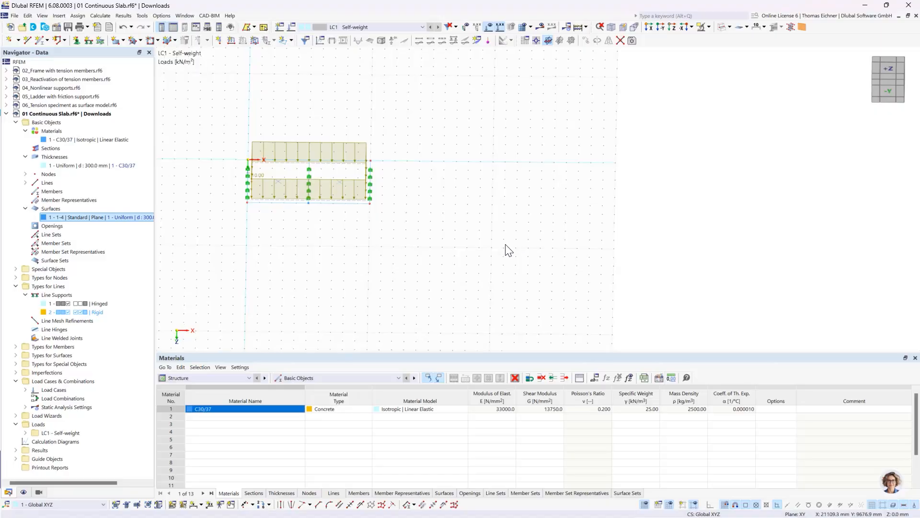
{"action": "middle_click_drag", "start_coordinate": [421, 224], "coordinate": [387, 250]}
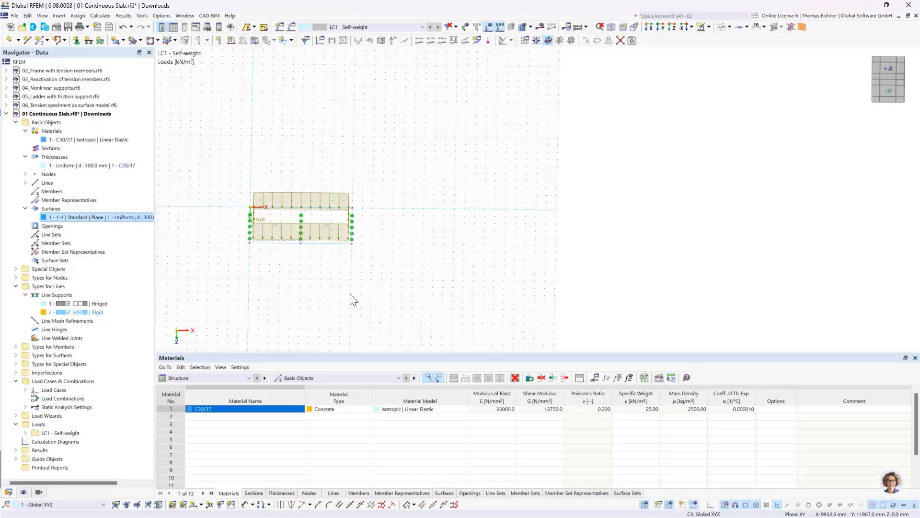
{"action": "middle_click_drag", "start_coordinate": [444, 235], "coordinate": [401, 241]}
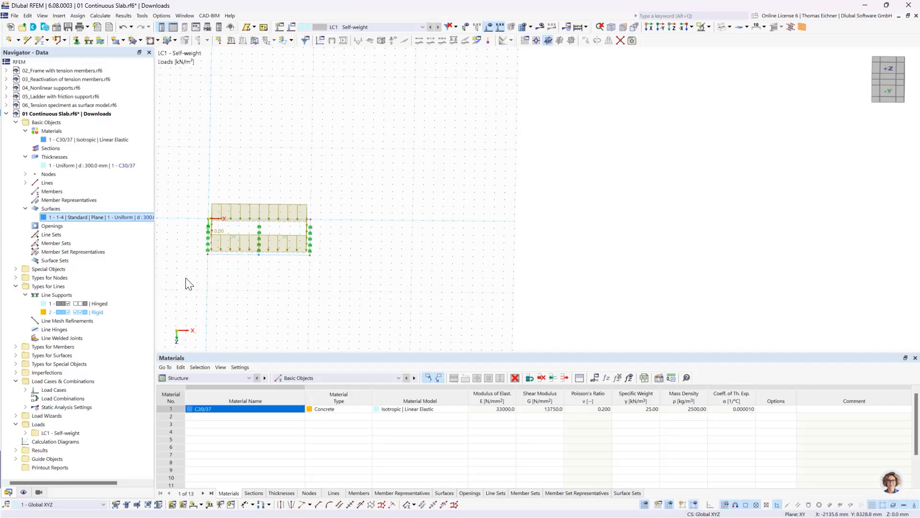
{"action": "left_click_drag", "start_coordinate": [187, 280], "coordinate": [294, 278]}
{"action": "left_click", "coordinate": [721, 27]}
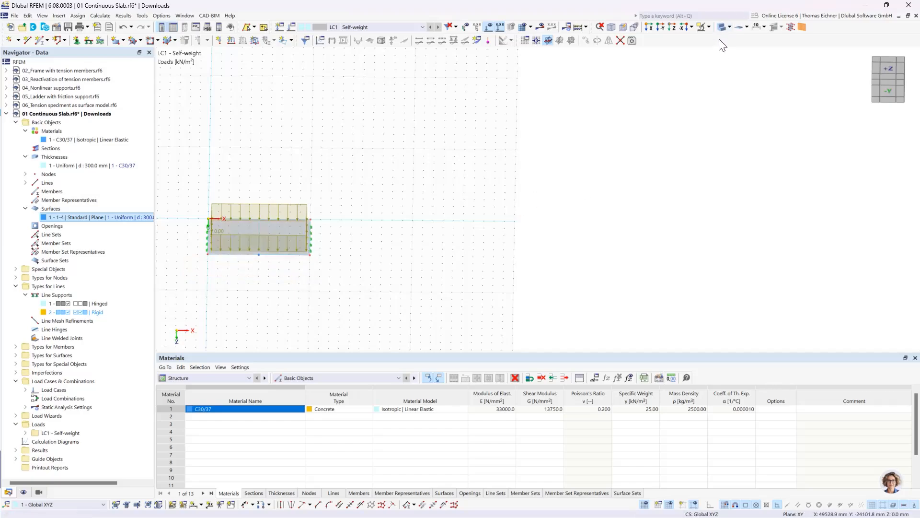
{"action": "left_click", "coordinate": [722, 26]}
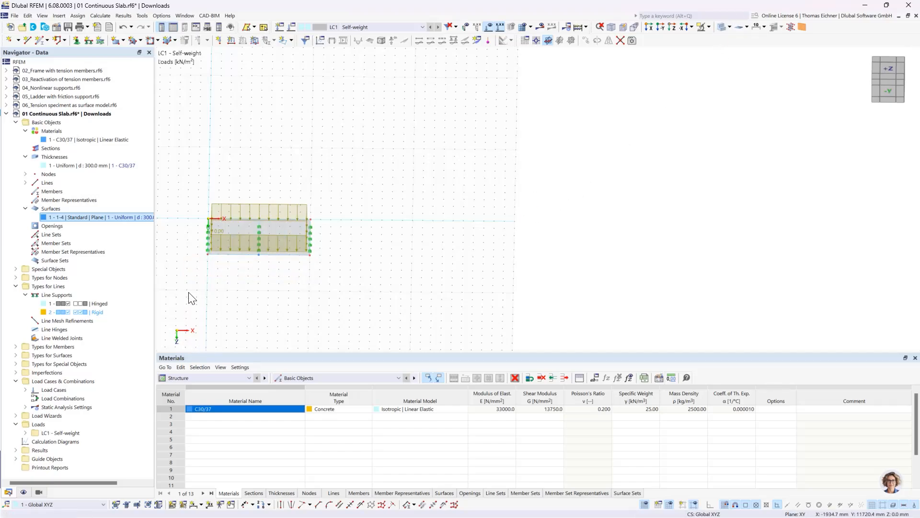
Select the whole slab with its supports and load, and set up a Move/Copy that creates copies in 3 steps
{"action": "right_click_drag", "start_coordinate": [189, 292], "coordinate": [347, 169]}
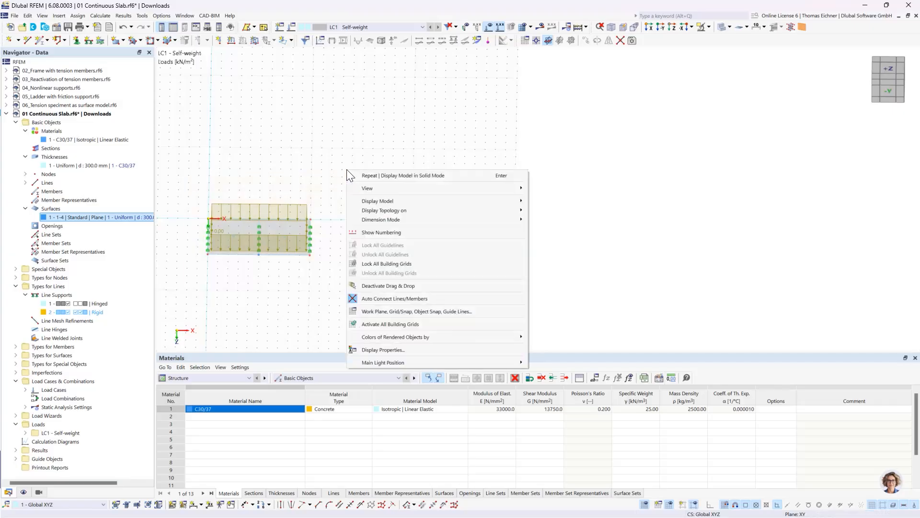
{"action": "left_click", "coordinate": [323, 174]}
{"action": "left_click_drag", "start_coordinate": [191, 285], "coordinate": [395, 134]}
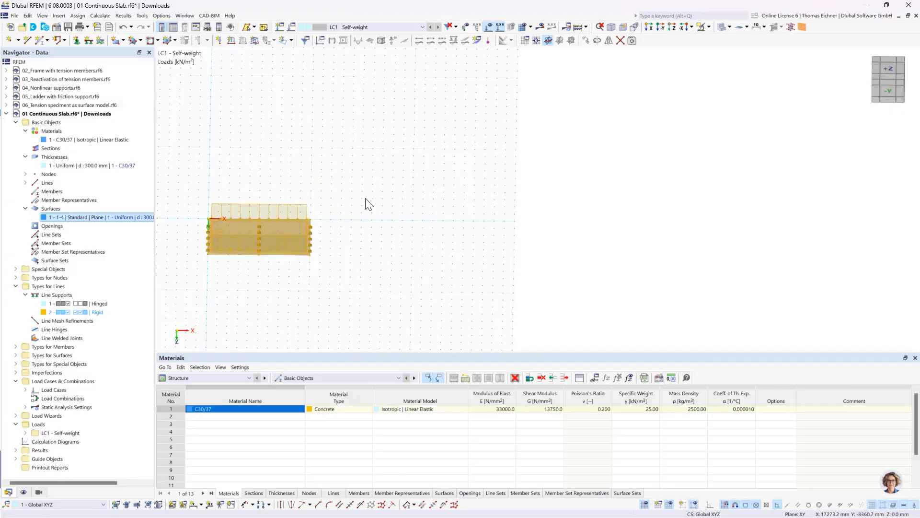
{"action": "right_click", "coordinate": [300, 242]}
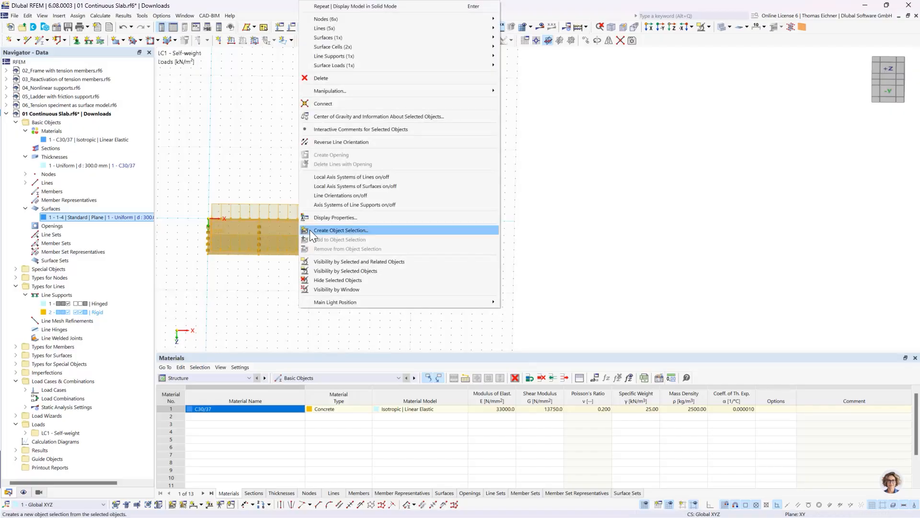
{"action": "mouse_move", "coordinate": [338, 90]}
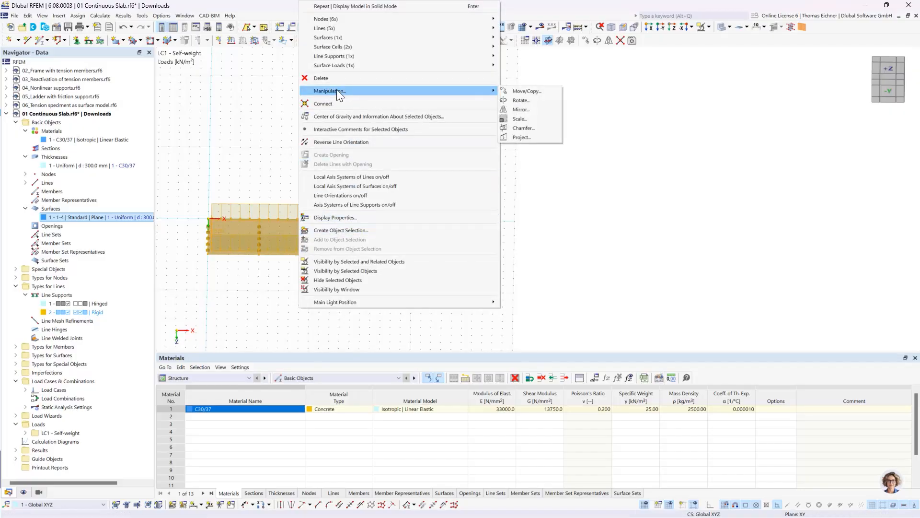
{"action": "left_click", "coordinate": [523, 93]}
{"action": "left_click_drag", "start_coordinate": [460, 143], "coordinate": [560, 122]}
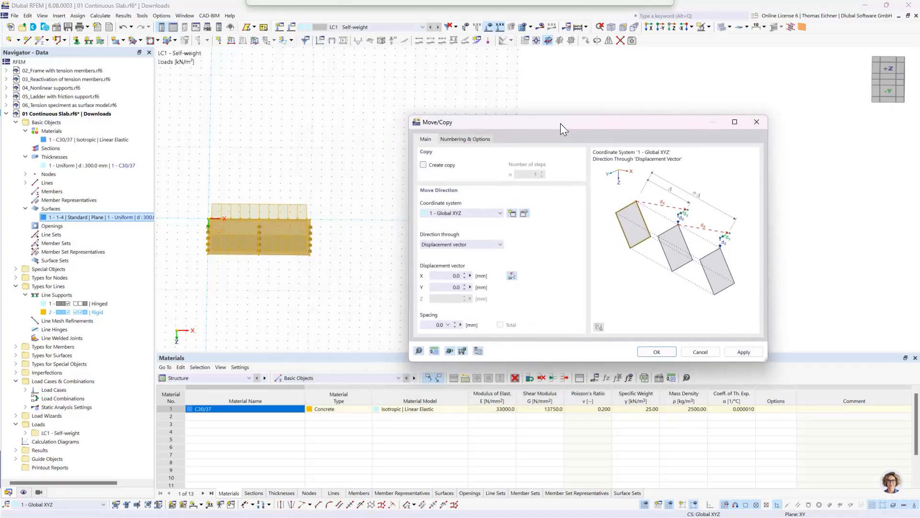
{"action": "left_click", "coordinate": [424, 165]}
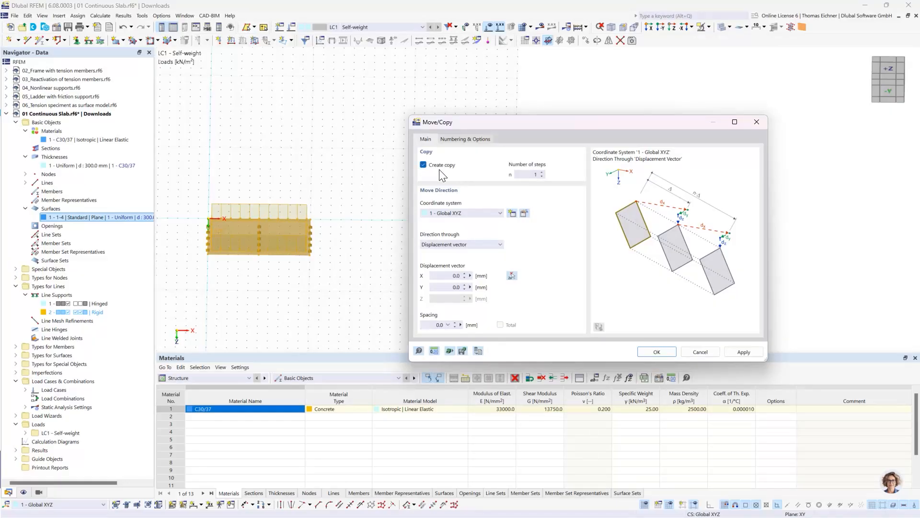
{"action": "left_click", "coordinate": [531, 175]}
{"action": "left_click_drag", "start_coordinate": [532, 175], "coordinate": [619, 183]}
{"action": "type", "text": "3"}
{"action": "left_click", "coordinate": [435, 271]}
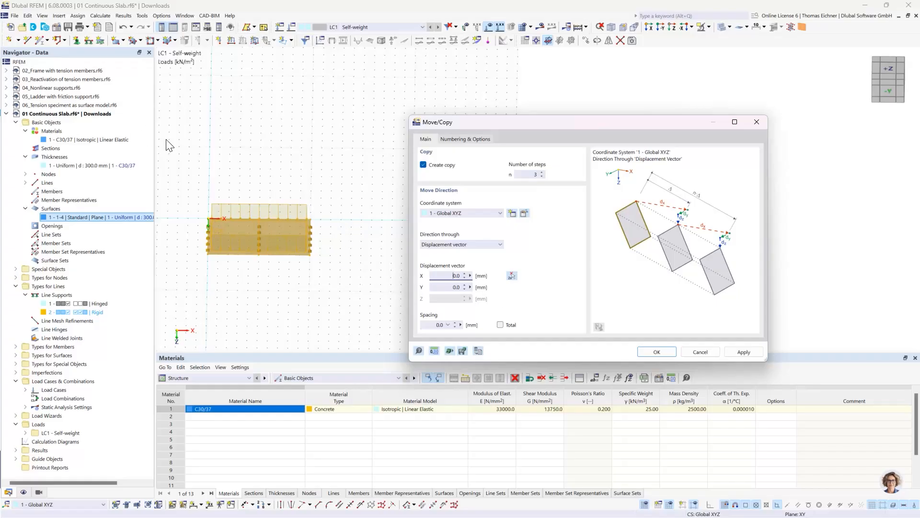
Change the model's unit for lengths to m in the Units and Decimal Places settings
{"action": "left_click", "coordinate": [433, 352]}
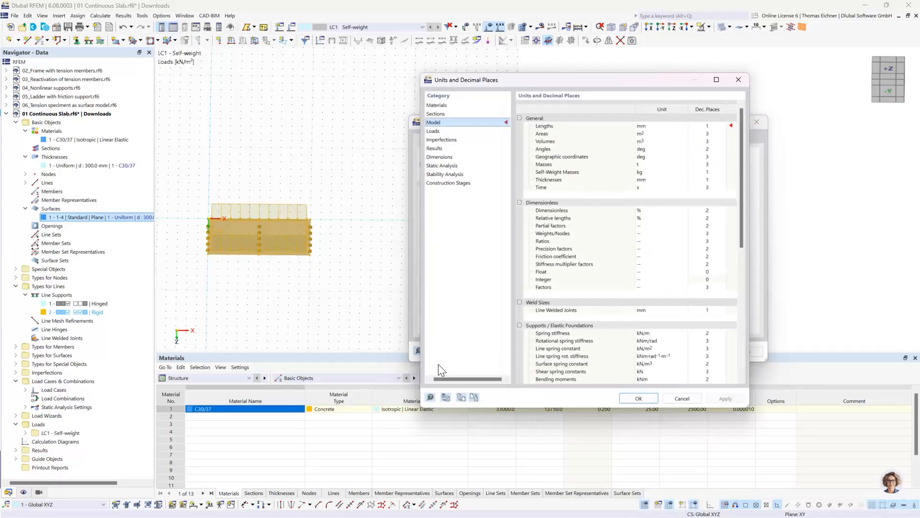
{"action": "left_click_drag", "start_coordinate": [497, 82], "coordinate": [150, 76]}
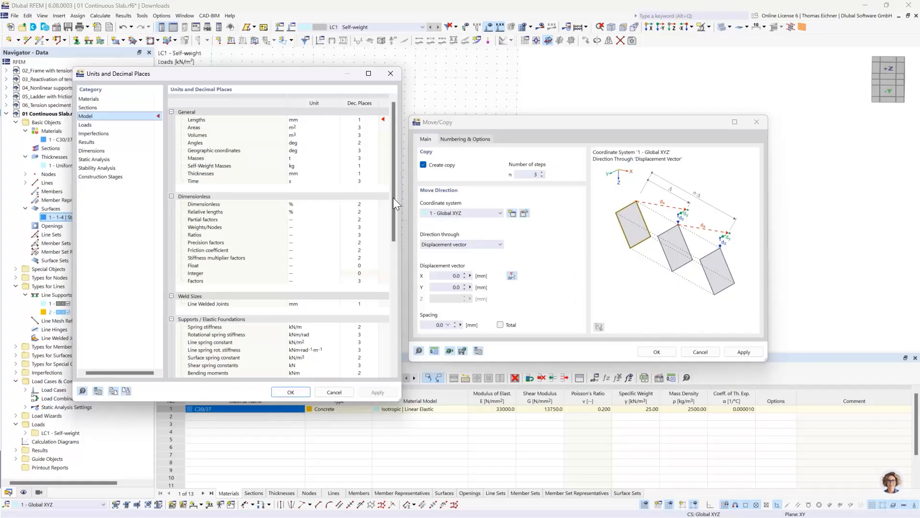
{"action": "left_click", "coordinate": [301, 119]}
{"action": "left_click", "coordinate": [336, 120]}
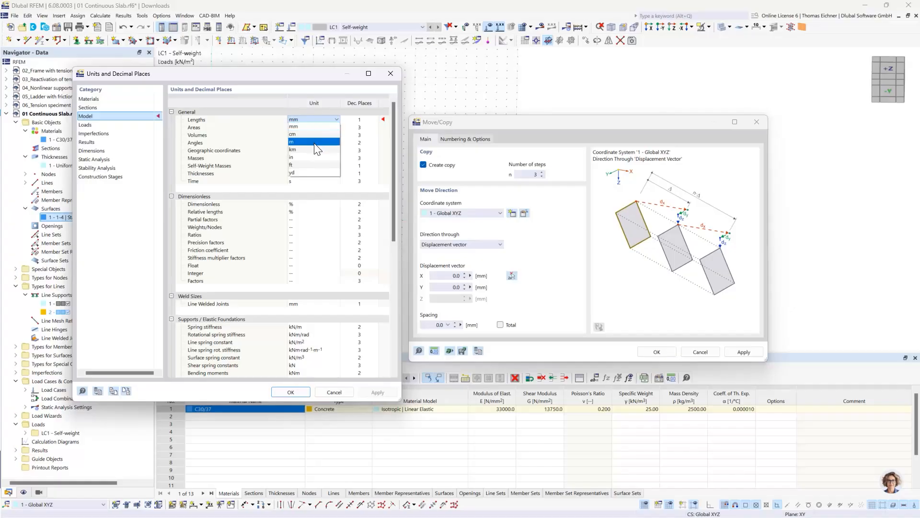
{"action": "left_click", "coordinate": [315, 142]}
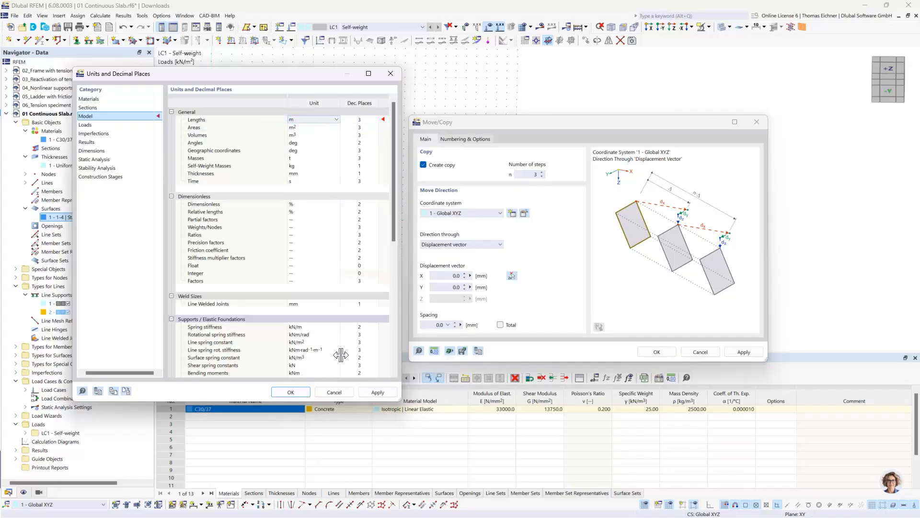
{"action": "left_click", "coordinate": [296, 392]}
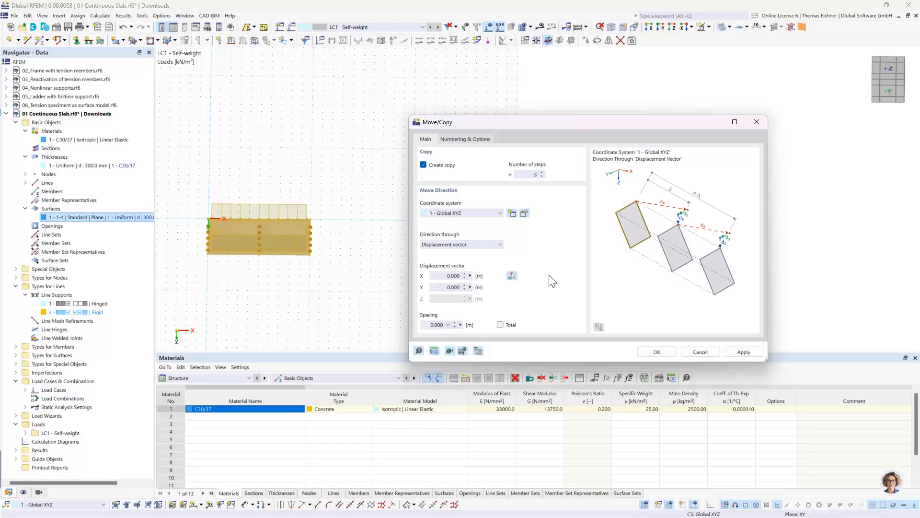
Set the displacement vector to 15 m in X and create the three slab copies
{"action": "left_click", "coordinate": [442, 276]}
{"action": "double_click", "coordinate": [448, 276]}
{"action": "type", "text": "15"}
{"action": "left_click", "coordinate": [448, 288]}
{"action": "left_click", "coordinate": [453, 277]}
{"action": "left_click", "coordinate": [656, 352]}
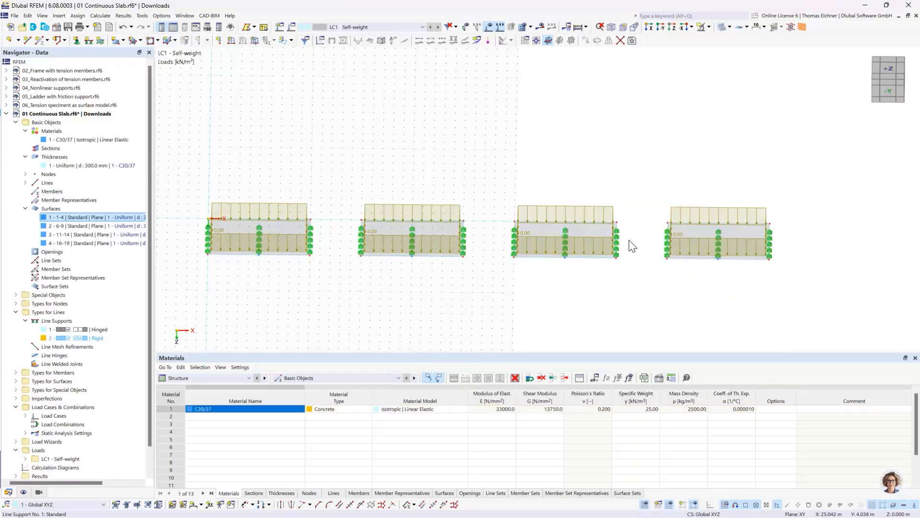
Examine the row of copied slabs against the extent of the work plane grid
{"action": "scroll", "coordinate": [759, 240], "scroll_direction": "down", "scroll_amount": 1}
{"action": "scroll", "coordinate": [758, 238], "scroll_direction": "down", "scroll_amount": 1}
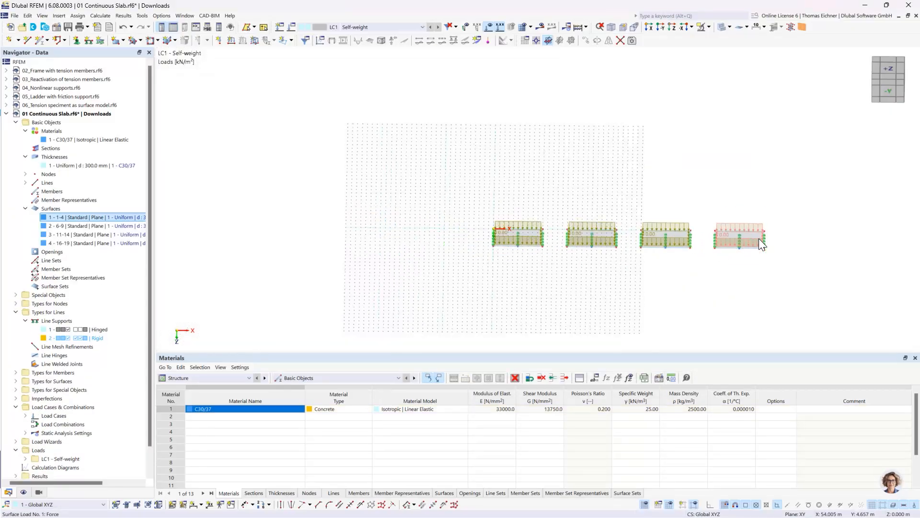
{"action": "scroll", "coordinate": [744, 238], "scroll_direction": "up", "scroll_amount": 1}
{"action": "middle_click_drag", "start_coordinate": [646, 197], "coordinate": [643, 254], "text": "ctrl"}
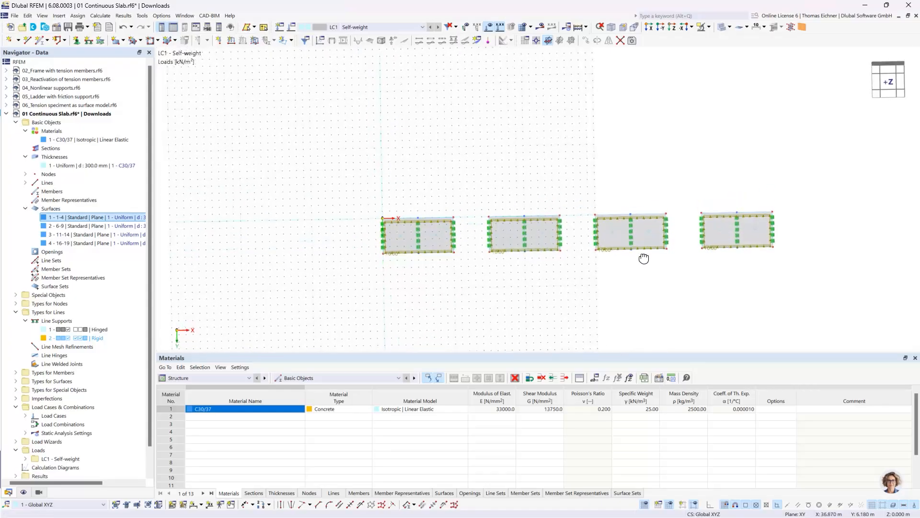
{"action": "scroll", "coordinate": [607, 235], "scroll_direction": "up", "scroll_amount": 1}
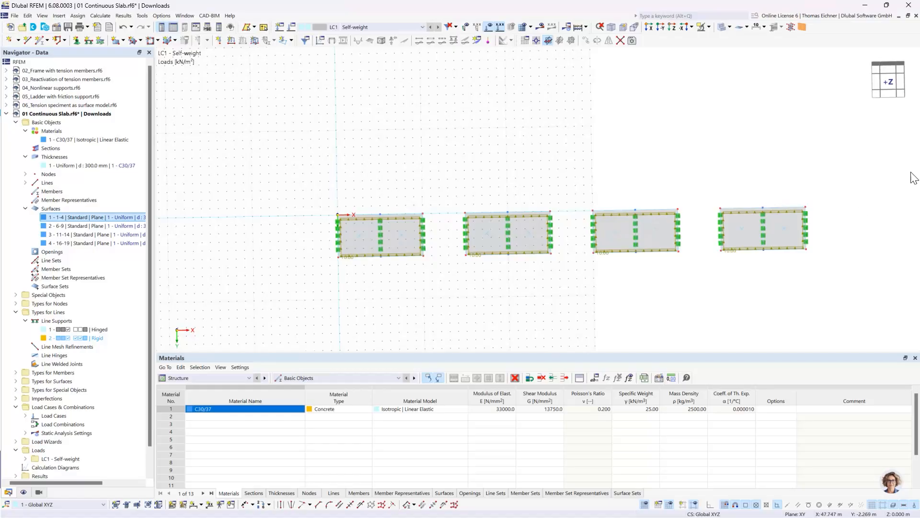
{"action": "middle_click_drag", "start_coordinate": [779, 144], "coordinate": [695, 145]}
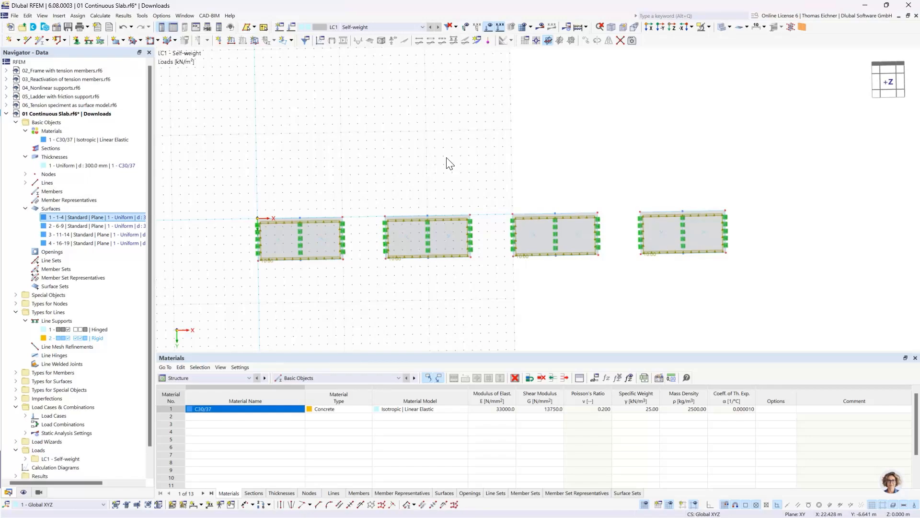
{"action": "right_click", "coordinate": [385, 144]}
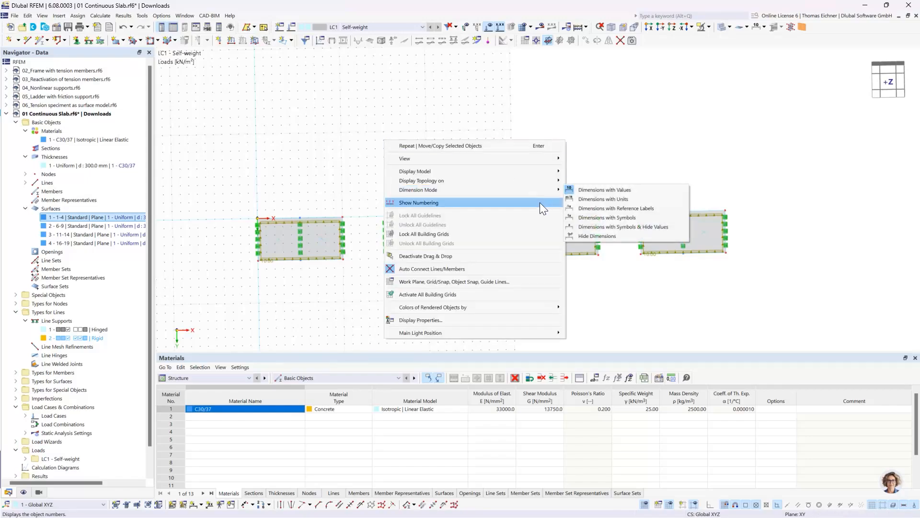
{"action": "left_click", "coordinate": [385, 82]}
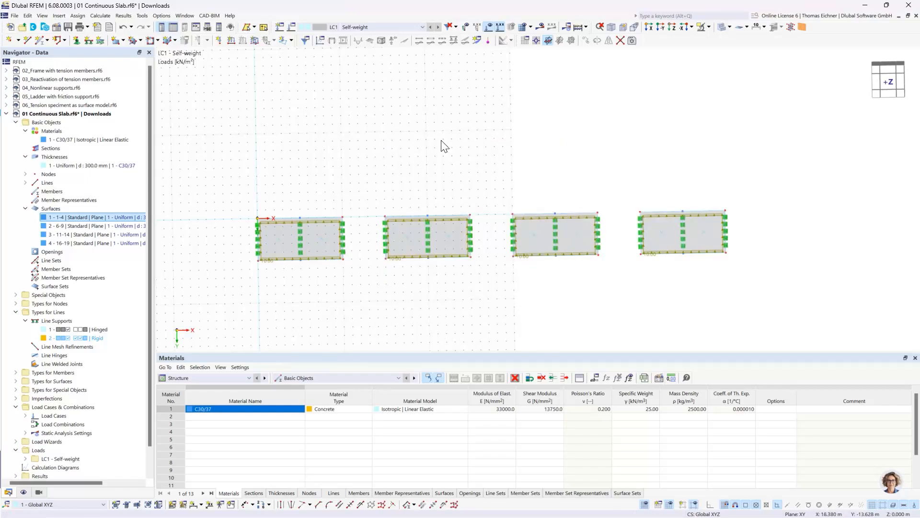
{"action": "right_click", "coordinate": [290, 113]}
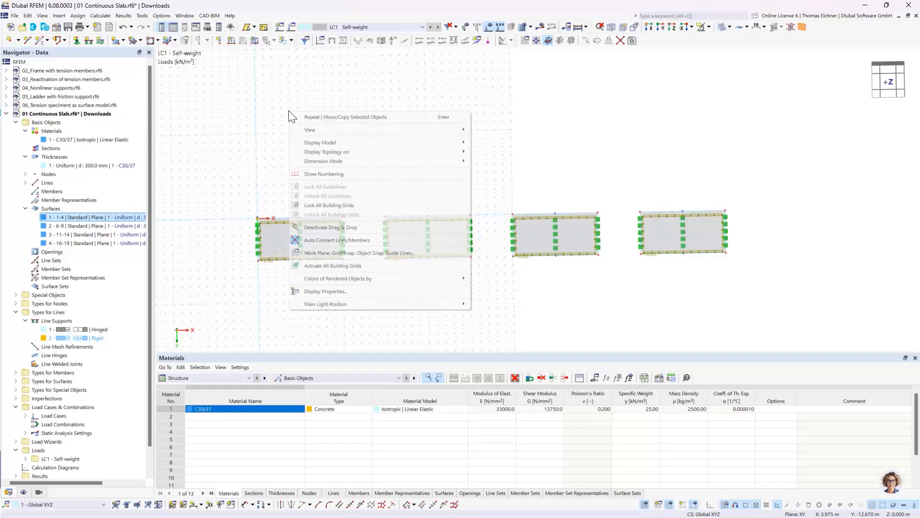
{"action": "left_click", "coordinate": [260, 95]}
Set the number of work plane grid points to 200 in the positive direction of both axes 1 and 2
{"action": "right_click", "coordinate": [326, 130]}
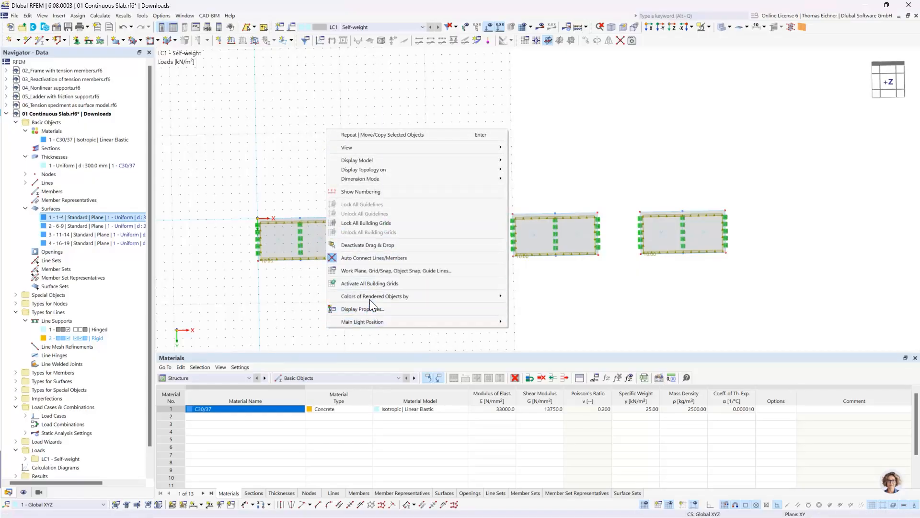
{"action": "left_click", "coordinate": [364, 270]}
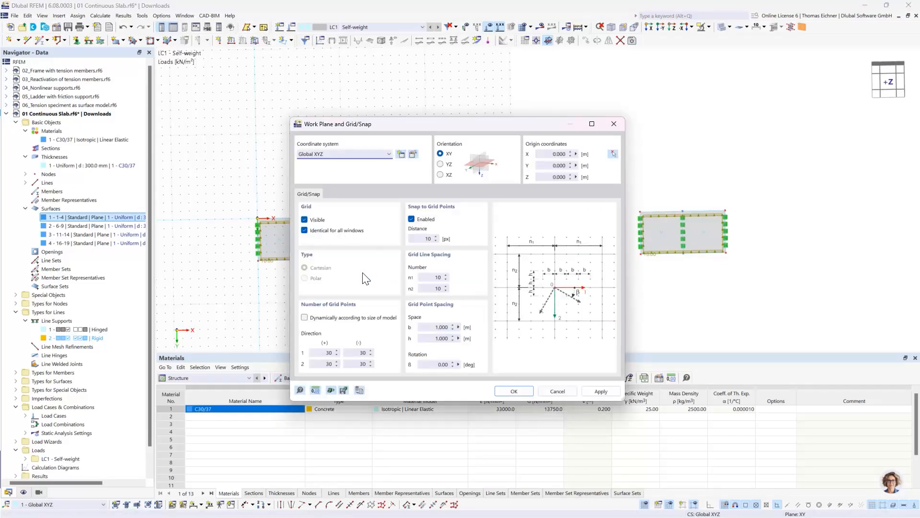
{"action": "left_click_drag", "start_coordinate": [399, 127], "coordinate": [626, 77]}
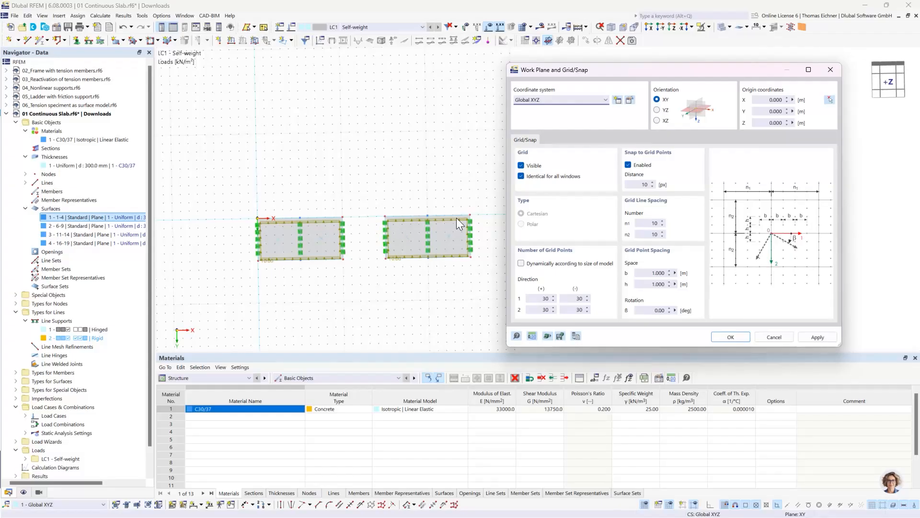
{"action": "left_click_drag", "start_coordinate": [619, 76], "coordinate": [486, 147]}
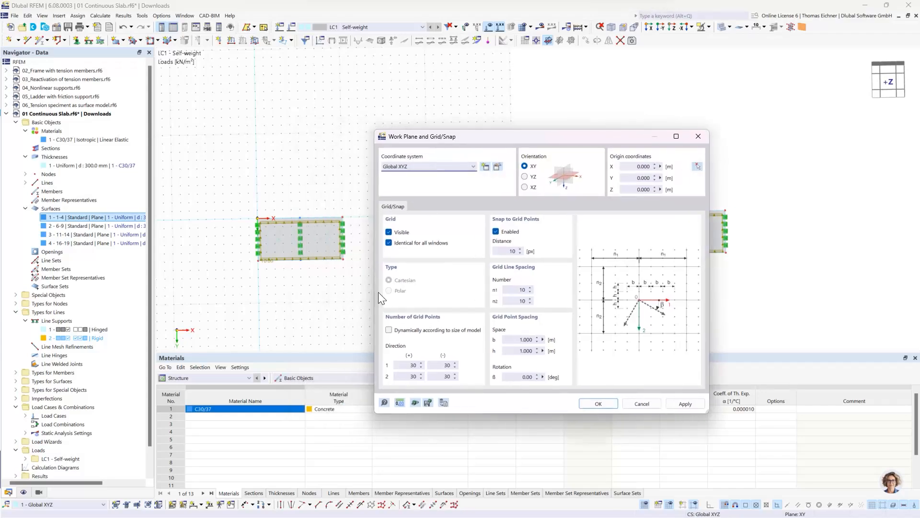
{"action": "left_click", "coordinate": [403, 366]}
{"action": "left_click", "coordinate": [409, 377]}
{"action": "type", "text": "200"}
{"action": "left_click", "coordinate": [442, 365]}
Set the grid point spacing b and h to 0.5 m and accept the work plane settings
{"action": "left_click", "coordinate": [516, 340]}
{"action": "double_click", "coordinate": [517, 341]}
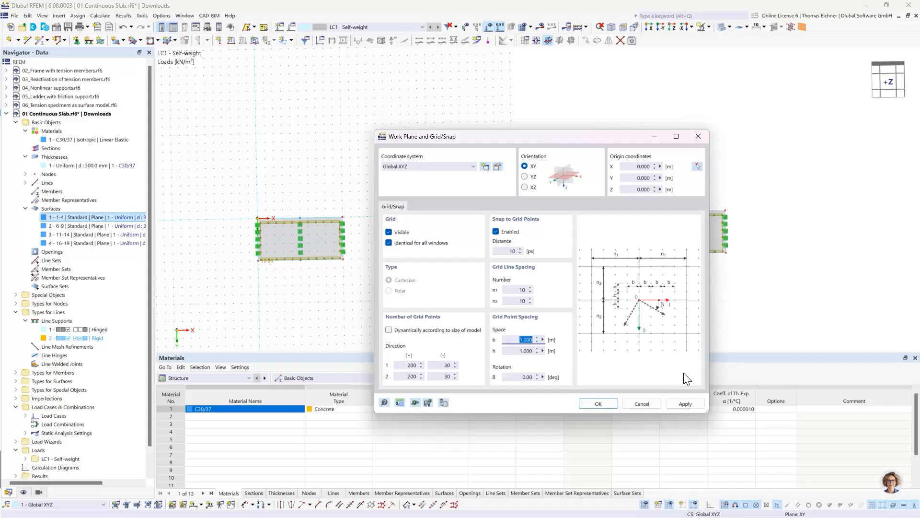
{"action": "type", "text": "0,5"}
{"action": "key", "text": "Tab"}
{"action": "type", "text": "0"}
{"action": "left_click", "coordinate": [530, 340]}
{"action": "left_click", "coordinate": [603, 404]}
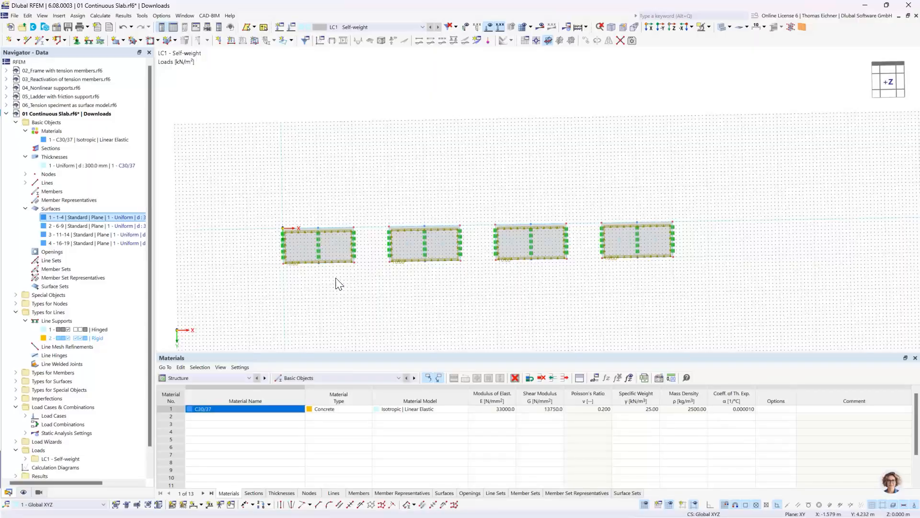
Examine the four loaded slabs and the extended work plane grid from above and in oblique views
{"action": "scroll", "coordinate": [345, 259], "scroll_direction": "down", "scroll_amount": 2}
{"action": "scroll", "coordinate": [528, 164], "scroll_direction": "up", "scroll_amount": 1}
{"action": "middle_click_drag", "start_coordinate": [451, 238], "coordinate": [352, 316]}
{"action": "scroll", "coordinate": [293, 262], "scroll_direction": "up", "scroll_amount": 1}
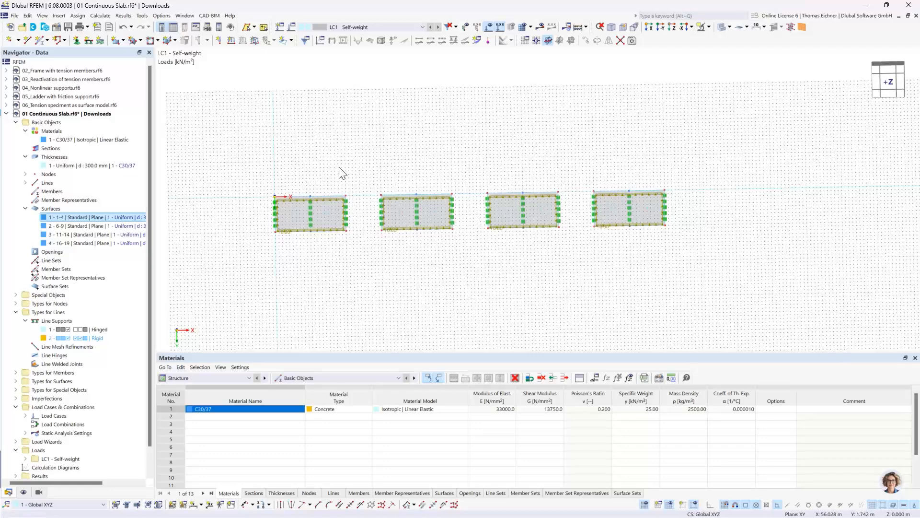
{"action": "middle_click_drag", "start_coordinate": [671, 212], "coordinate": [765, 212]}
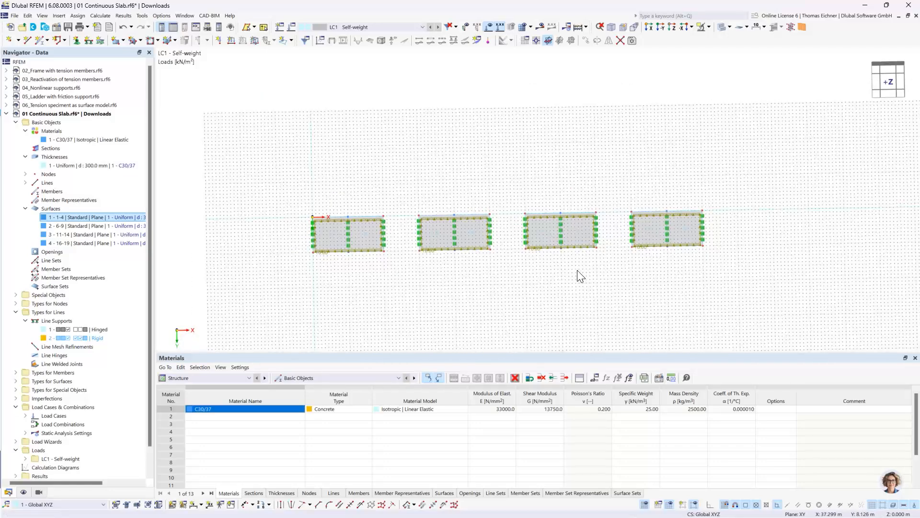
{"action": "scroll", "coordinate": [494, 239], "scroll_direction": "up", "scroll_amount": 2}
{"action": "mouse_move", "coordinate": [291, 128]}
{"action": "middle_mouse_down"}
{"action": "mouse_move", "coordinate": [315, 124]}
{"action": "mouse_move", "coordinate": [300, 130]}
{"action": "middle_mouse_up"}
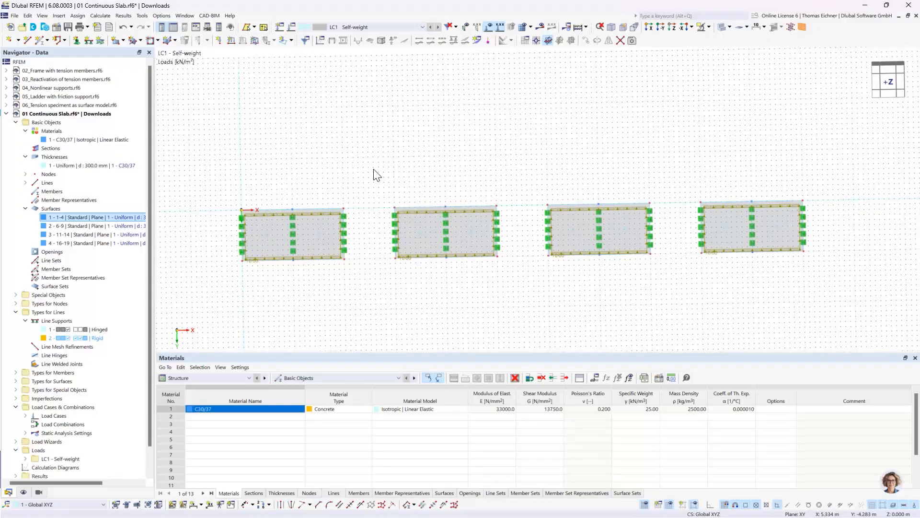
{"action": "middle_click_drag", "start_coordinate": [454, 170], "coordinate": [222, 172], "text": "ctrl"}
{"action": "middle_click_drag", "start_coordinate": [544, 194], "coordinate": [486, 186]}
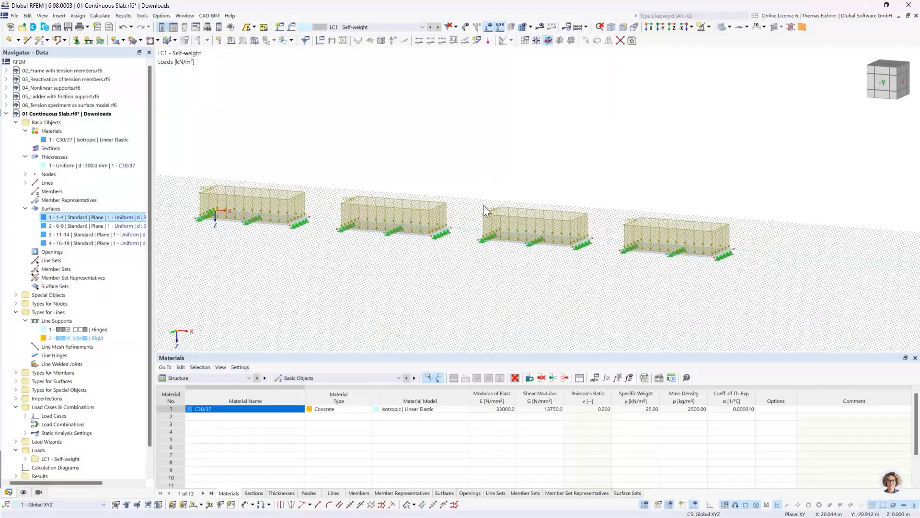
{"action": "scroll", "coordinate": [470, 232], "scroll_direction": "up", "scroll_amount": 2}
{"action": "scroll", "coordinate": [446, 185], "scroll_direction": "down", "scroll_amount": 1}
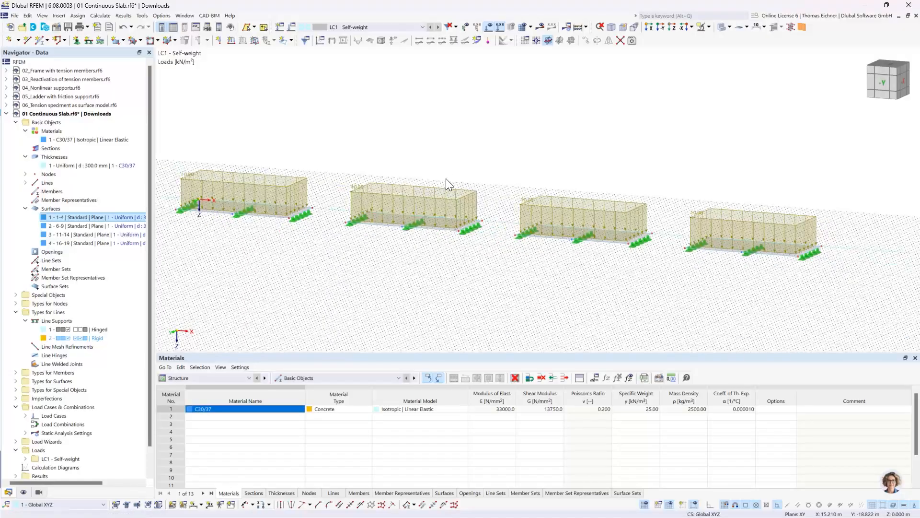
{"action": "middle_click_drag", "start_coordinate": [420, 165], "coordinate": [433, 157]}
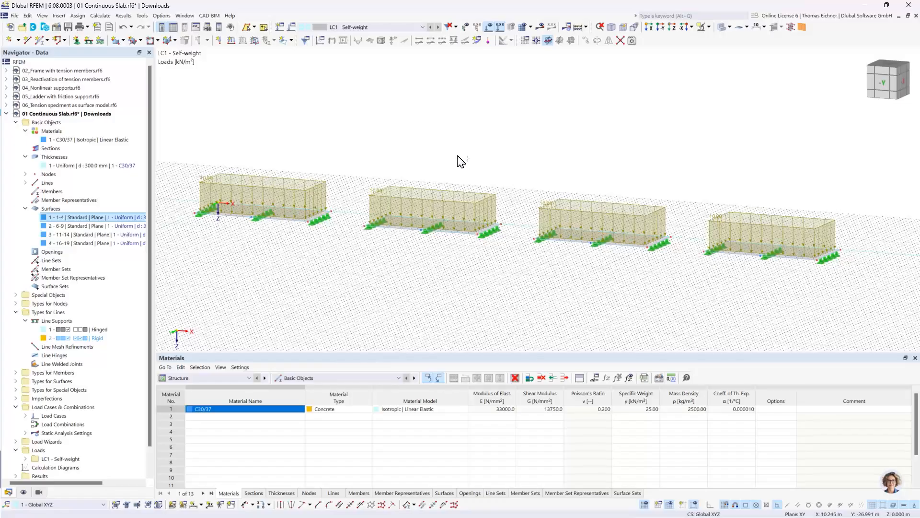
{"action": "middle_click_drag", "start_coordinate": [461, 162], "coordinate": [473, 205], "text": "ctrl"}
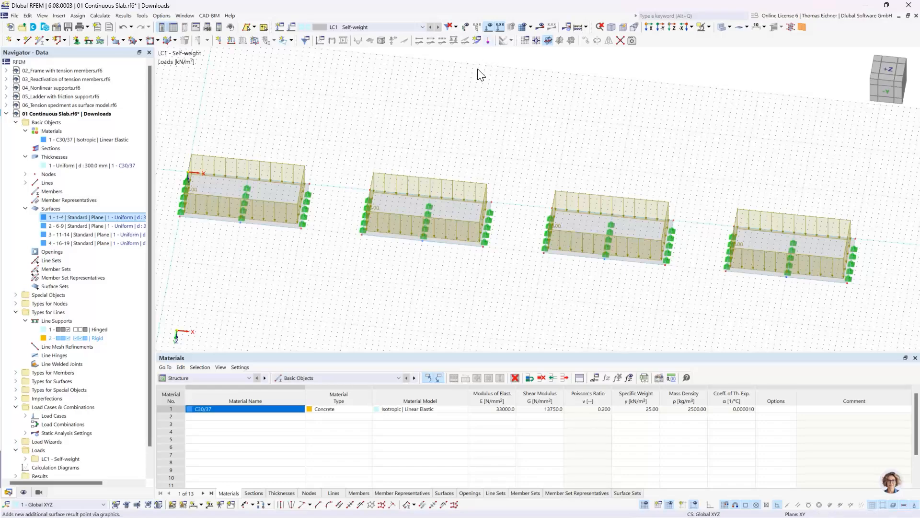
View the model in the Z-direction, check the grid extent around the slabs and fit all four slabs in the view
{"action": "left_click", "coordinate": [672, 27]}
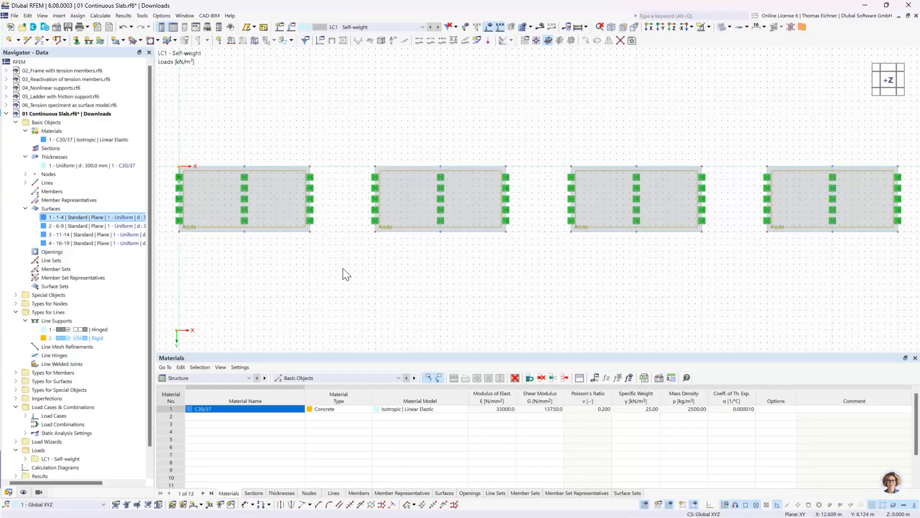
{"action": "scroll", "coordinate": [337, 302], "scroll_direction": "up", "scroll_amount": 5}
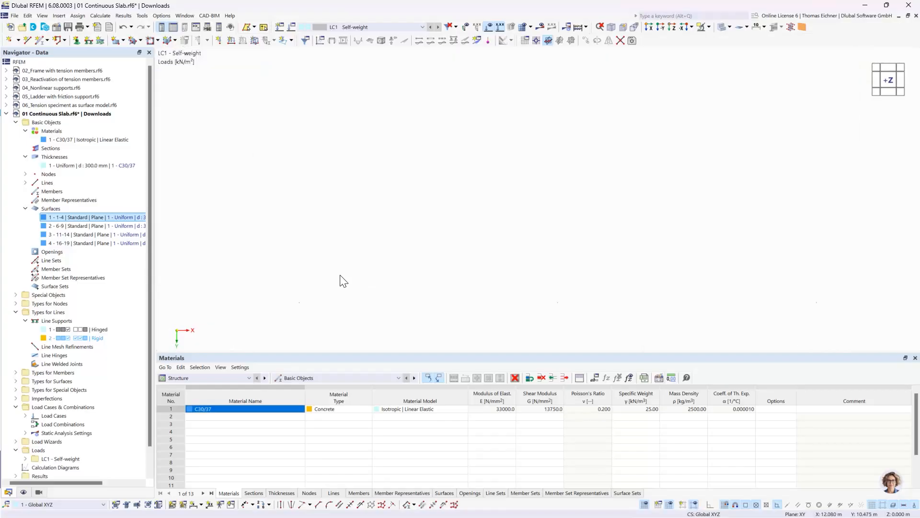
{"action": "scroll", "coordinate": [344, 272], "scroll_direction": "down", "scroll_amount": 8}
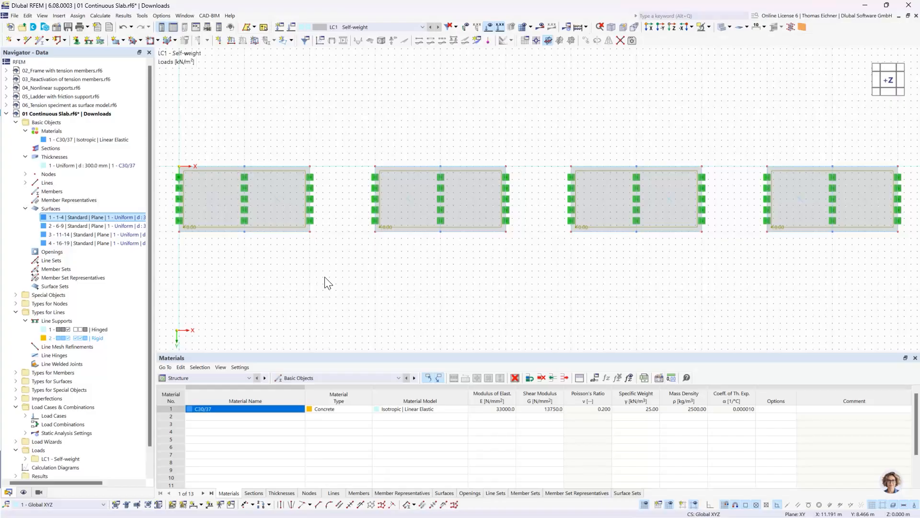
{"action": "scroll", "coordinate": [324, 277], "scroll_direction": "down", "scroll_amount": 6}
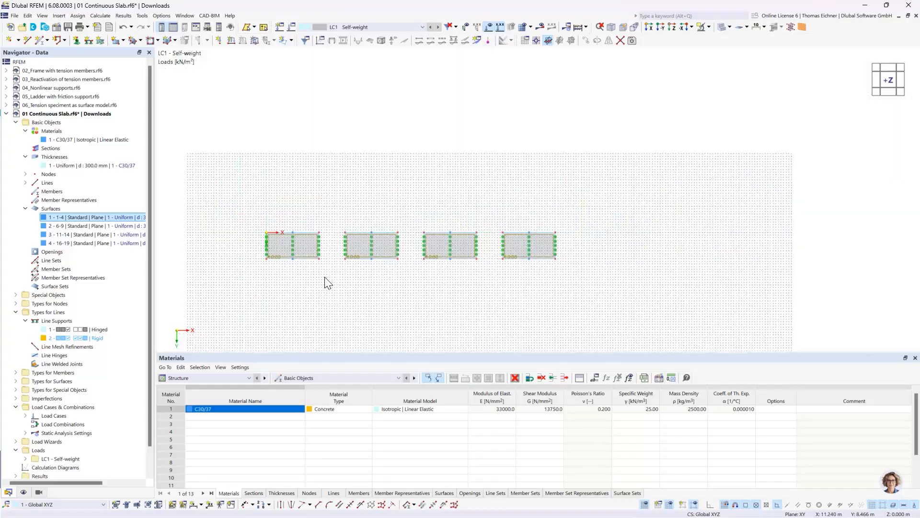
{"action": "middle_click_drag", "start_coordinate": [687, 263], "coordinate": [103, 182]}
{"action": "middle_click", "coordinate": [529, 244]}
{"action": "middle_click", "coordinate": [529, 244]}
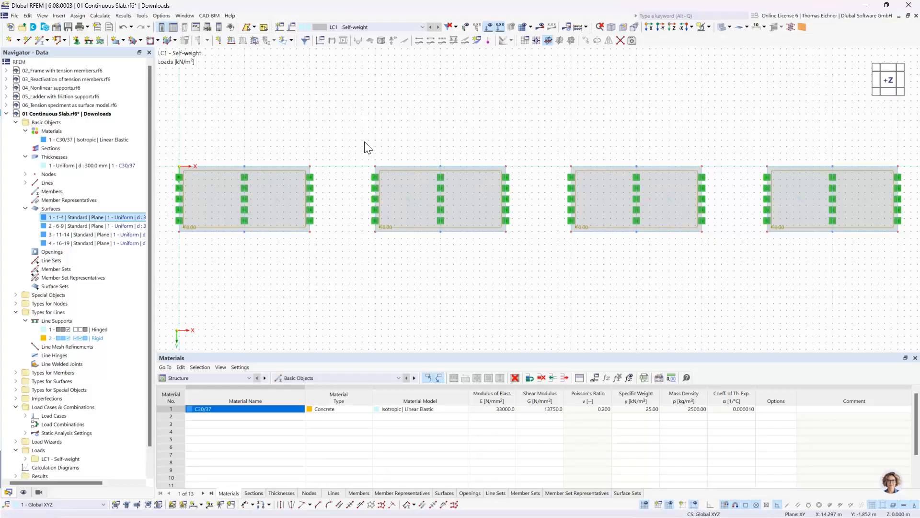
Check the target length of finite elements in the mesh settings and accept the settings
{"action": "left_click", "coordinate": [102, 17]}
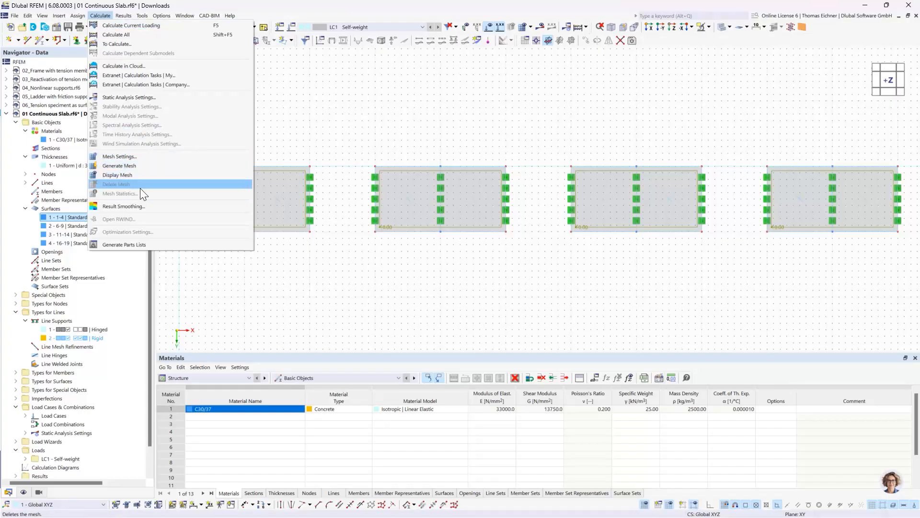
{"action": "left_click", "coordinate": [142, 159]}
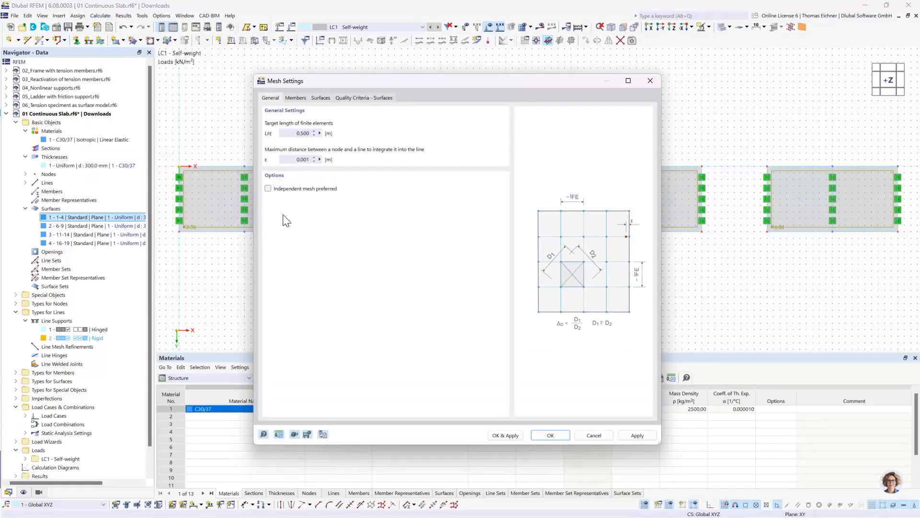
{"action": "double_click", "coordinate": [290, 133]}
{"action": "left_click", "coordinate": [293, 134]}
{"action": "left_click", "coordinate": [550, 436]}
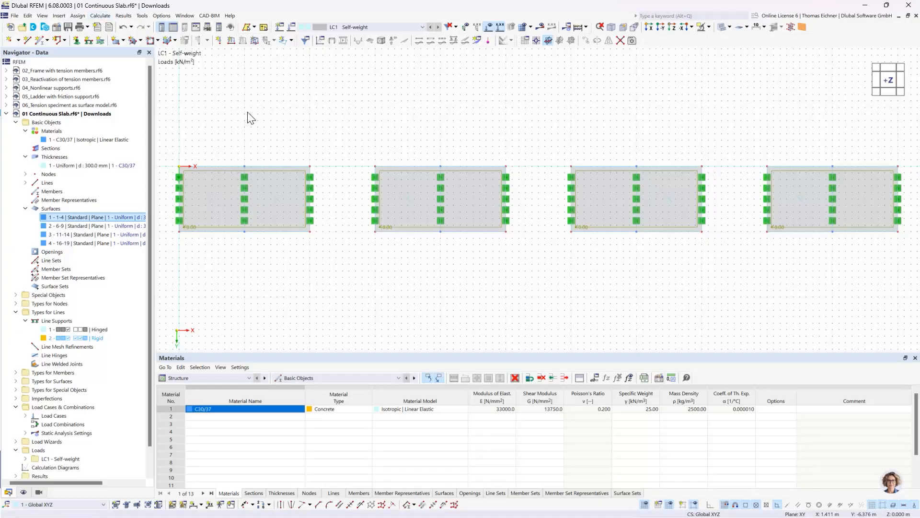
{"action": "scroll", "coordinate": [278, 106], "scroll_direction": "down", "scroll_amount": 1}
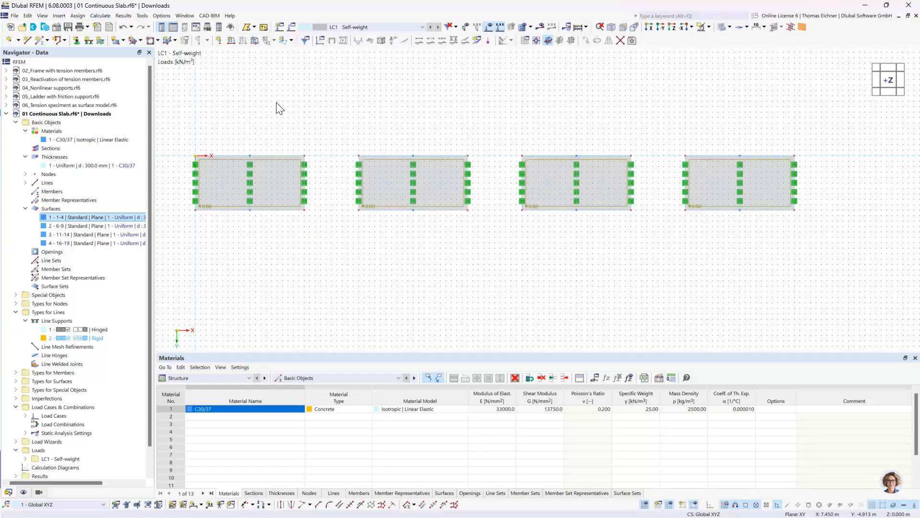
Collapse the materials, thicknesses, surfaces, basic objects and line types branches of the continuous slab model's data tree
{"action": "middle_click_drag", "start_coordinate": [277, 103], "coordinate": [288, 138]}
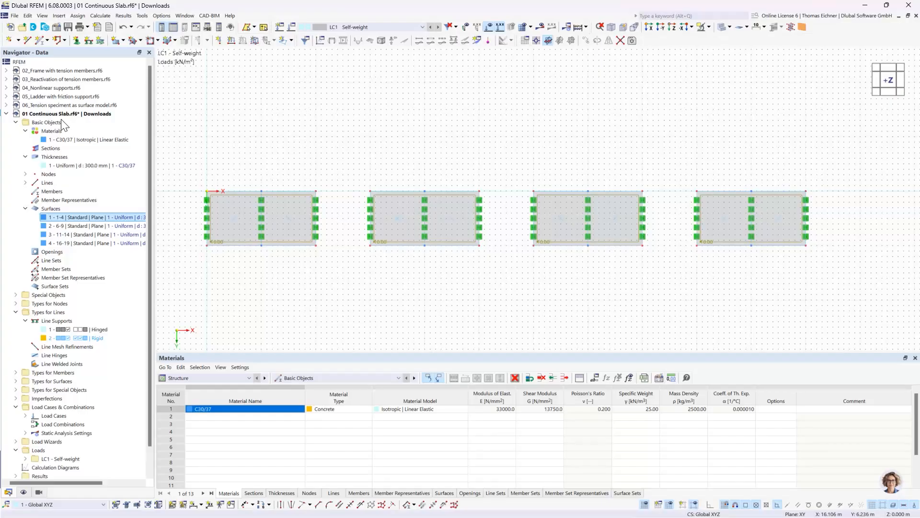
{"action": "left_click", "coordinate": [25, 157]}
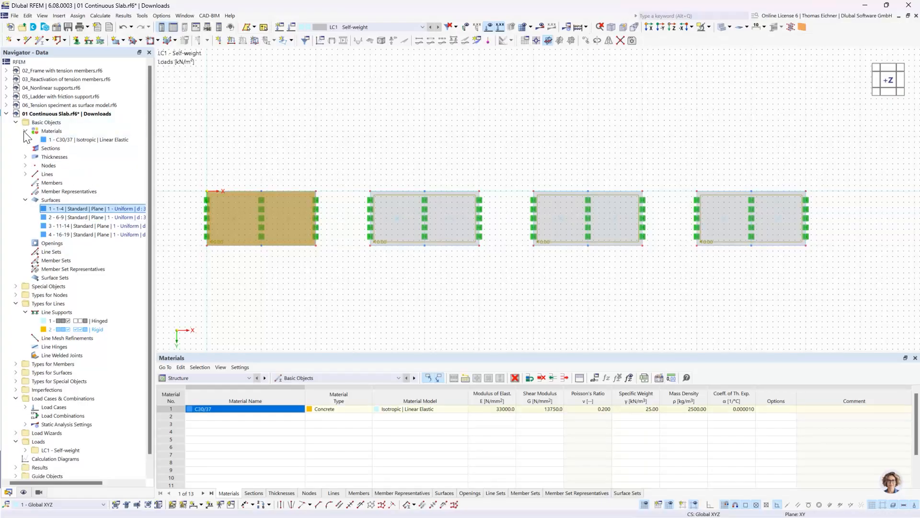
{"action": "left_click", "coordinate": [26, 131]}
{"action": "left_click", "coordinate": [26, 192]}
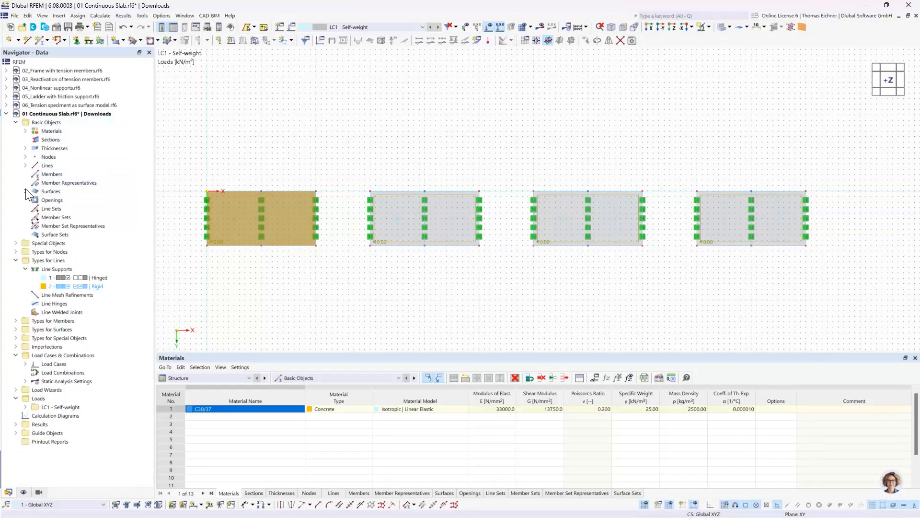
{"action": "left_click", "coordinate": [16, 123]}
{"action": "left_click", "coordinate": [294, 123]}
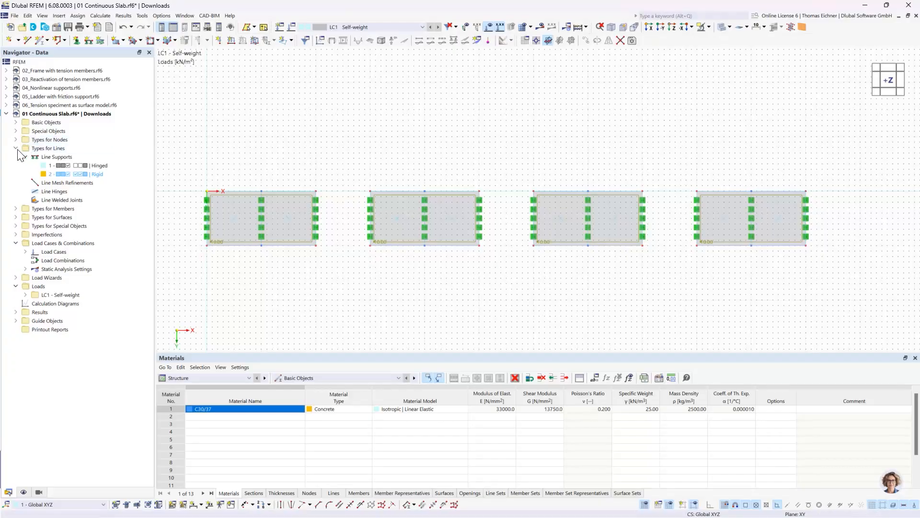
{"action": "double_click", "coordinate": [38, 148]}
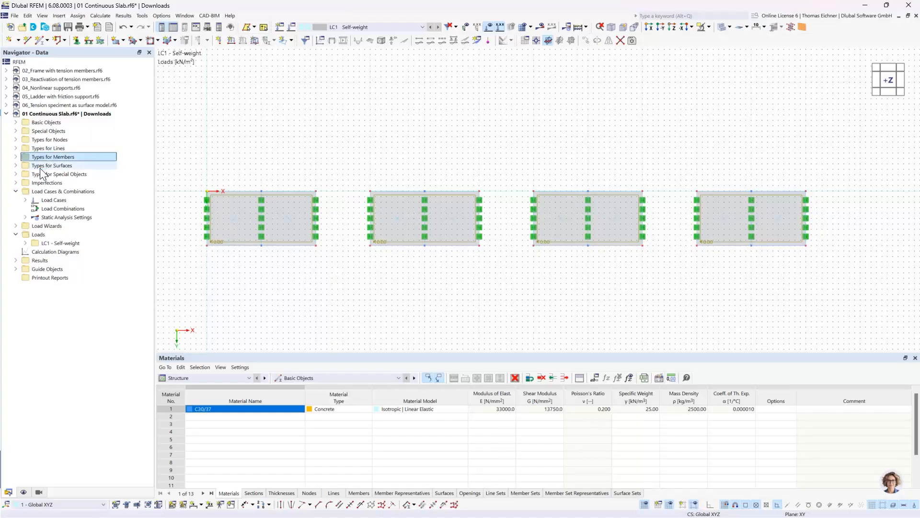
Look through the types for nodes in the data tree, including nodal supports and nodal mesh refinements
{"action": "left_click", "coordinate": [41, 166]}
{"action": "left_click", "coordinate": [45, 141]}
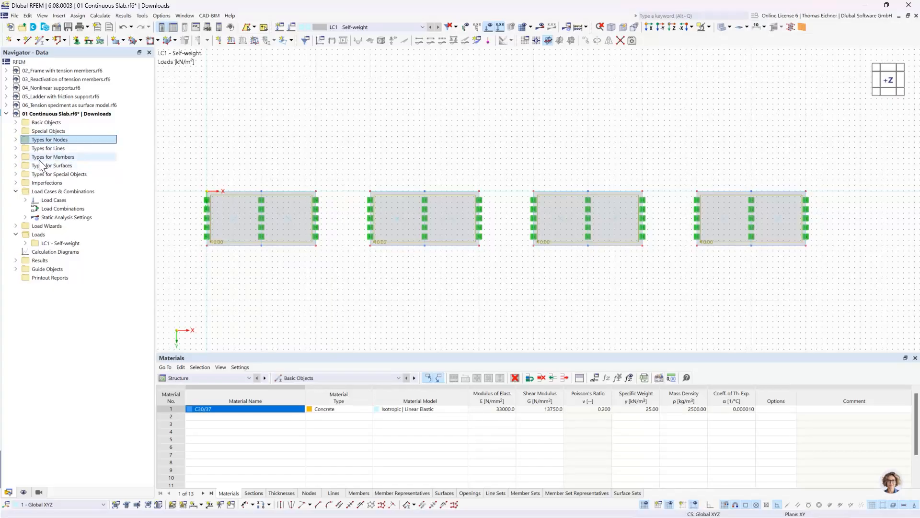
{"action": "left_click", "coordinate": [16, 140]}
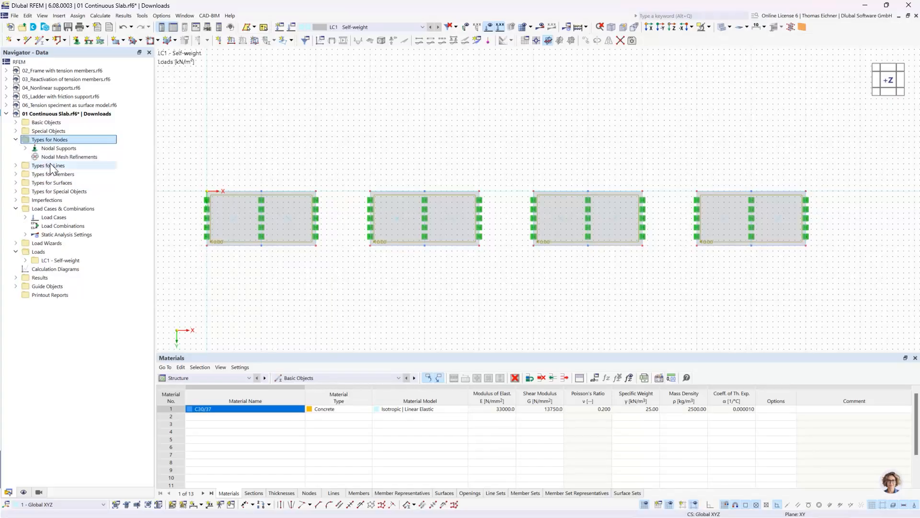
{"action": "left_click", "coordinate": [53, 151]}
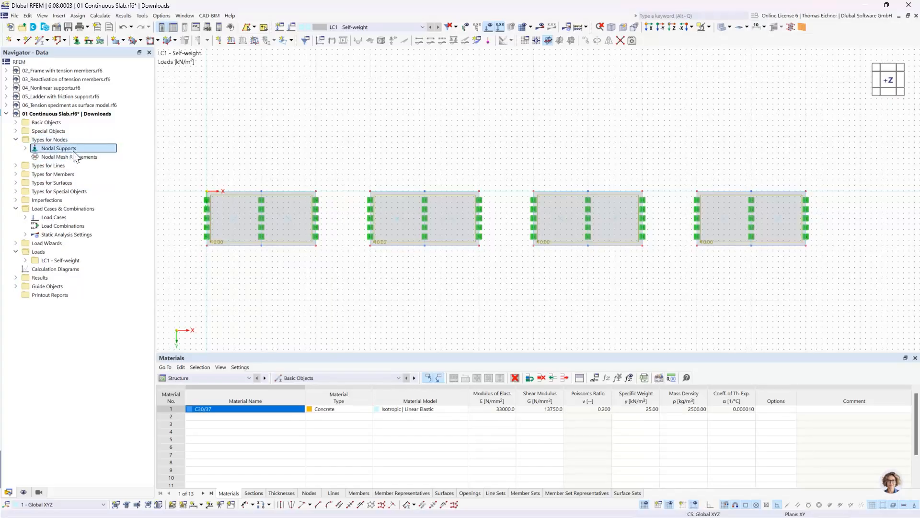
{"action": "left_click", "coordinate": [15, 139]}
Expand the types for surfaces and start a new surface mesh refinement
{"action": "left_click", "coordinate": [15, 166]}
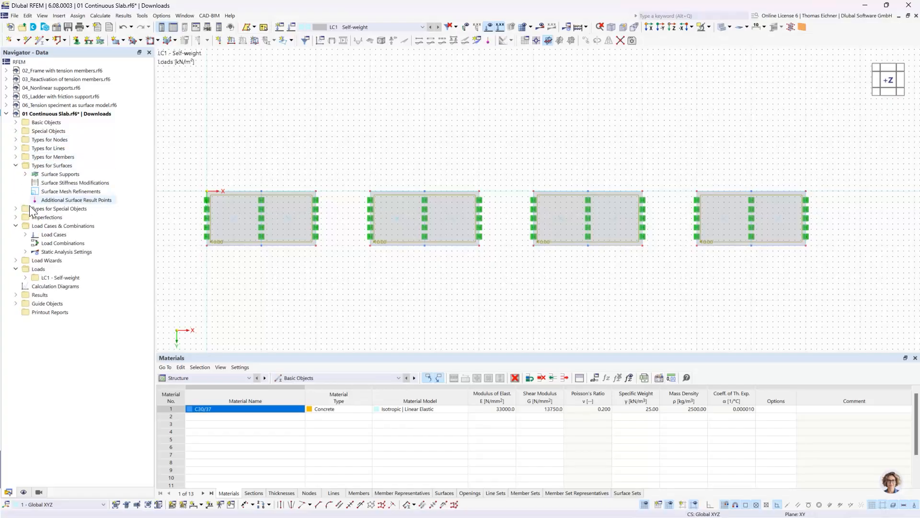
{"action": "left_click", "coordinate": [69, 175]}
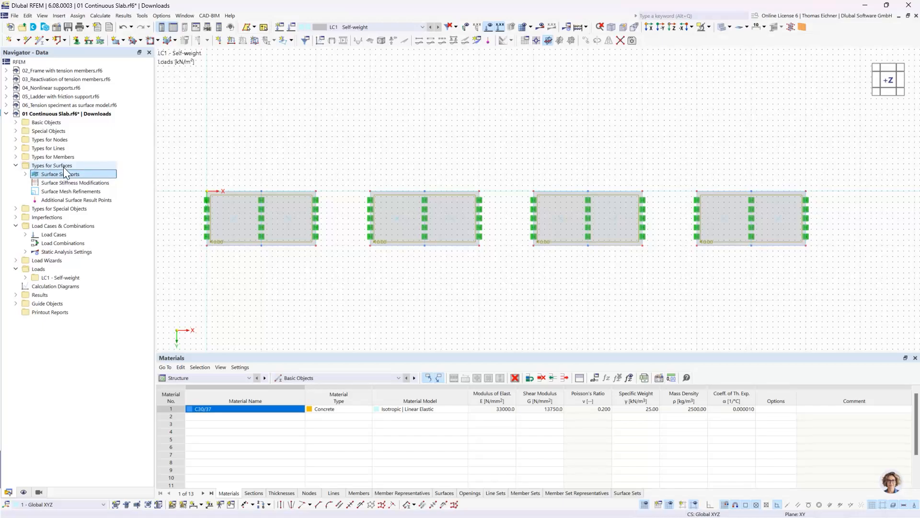
{"action": "left_click", "coordinate": [61, 198]}
{"action": "left_click", "coordinate": [44, 192]}
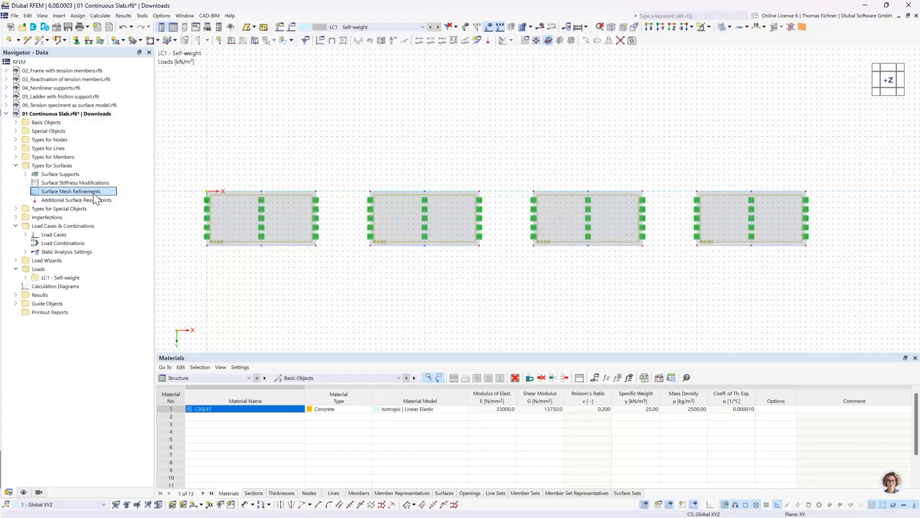
{"action": "double_click", "coordinate": [93, 193]}
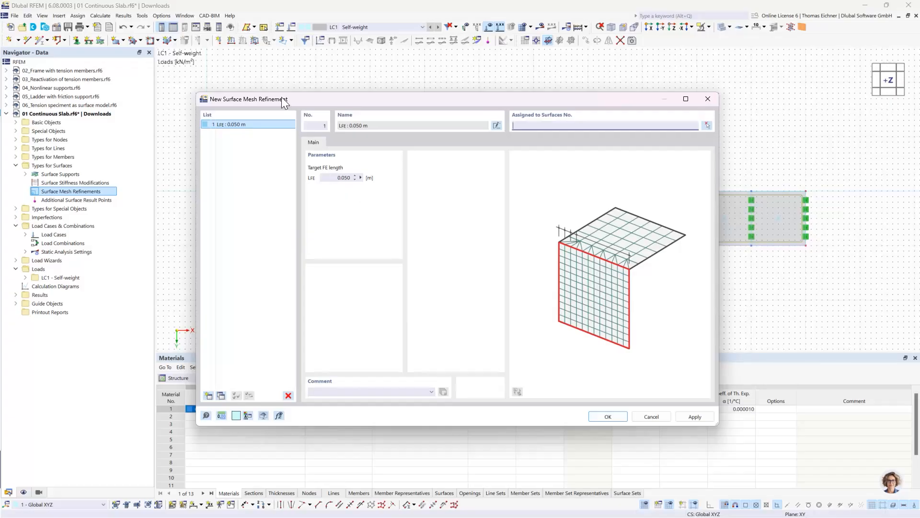
Set the target FE length of the new surface mesh refinement to 2 m and assign it to surface 1
{"action": "left_click_drag", "start_coordinate": [281, 98], "coordinate": [358, 172]}
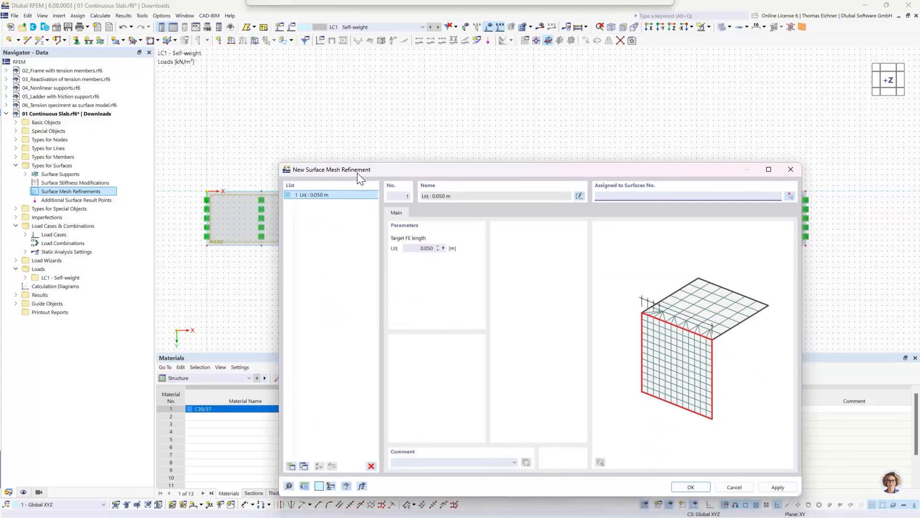
{"action": "left_click", "coordinate": [414, 248]}
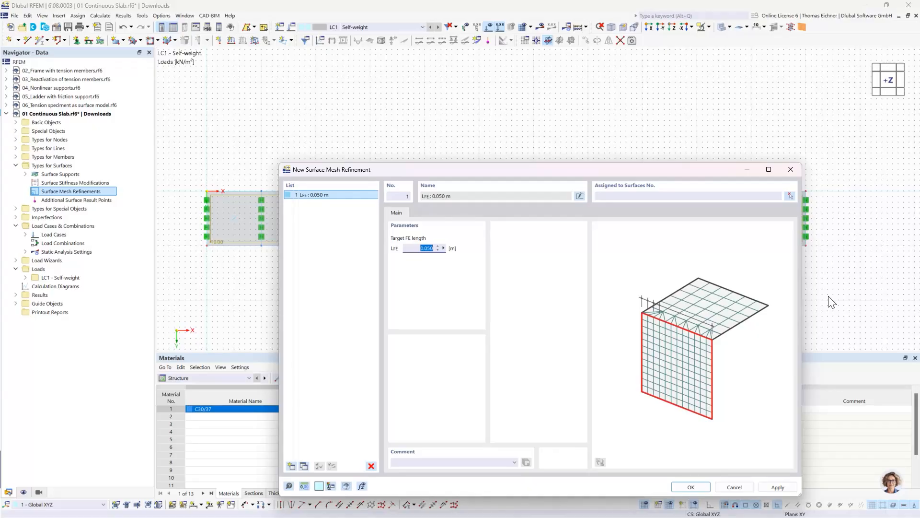
{"action": "type", "text": "2"}
{"action": "left_click", "coordinate": [643, 197]}
{"action": "left_click", "coordinate": [791, 199]}
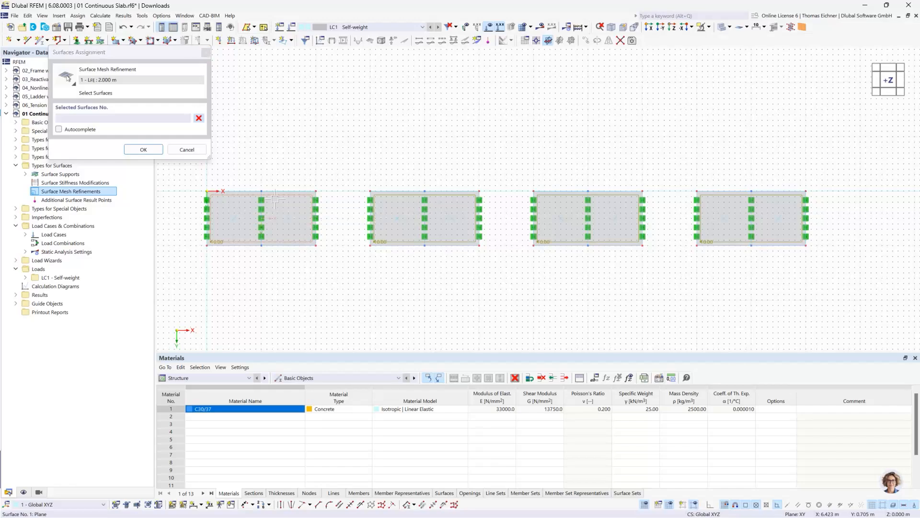
{"action": "left_click", "coordinate": [216, 196]}
{"action": "left_click", "coordinate": [146, 148]}
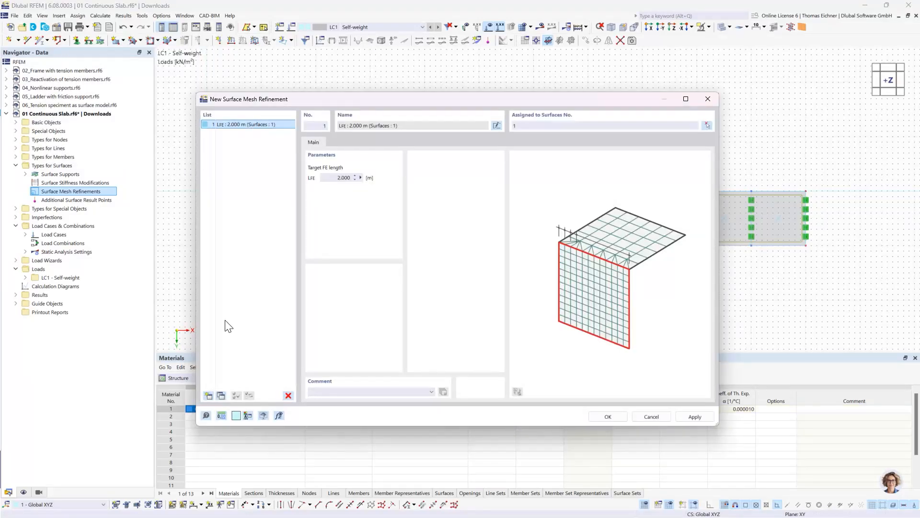
Copy the surface mesh refinement, set the copy's target FE length to 1 m and assign it to surface 2
{"action": "left_click", "coordinate": [221, 395]}
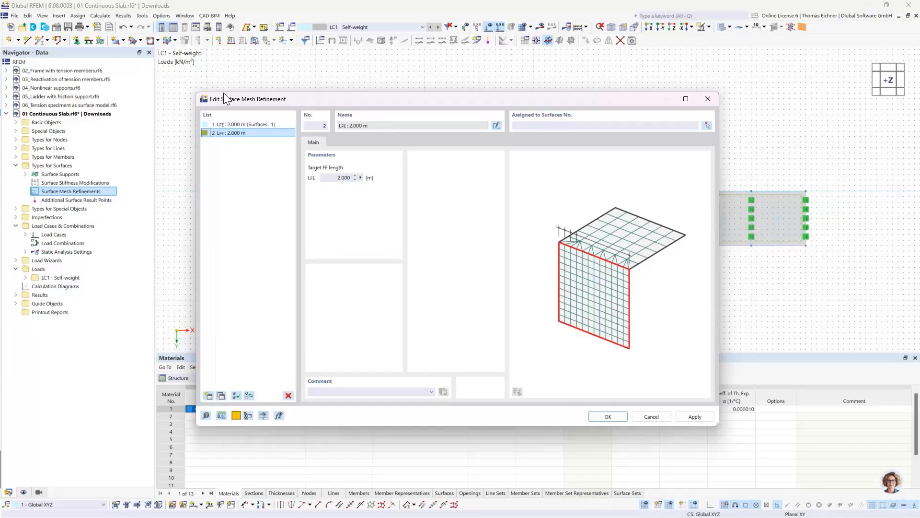
{"action": "double_click", "coordinate": [331, 178]}
{"action": "type", "text": "1"}
{"action": "left_click", "coordinate": [542, 126]}
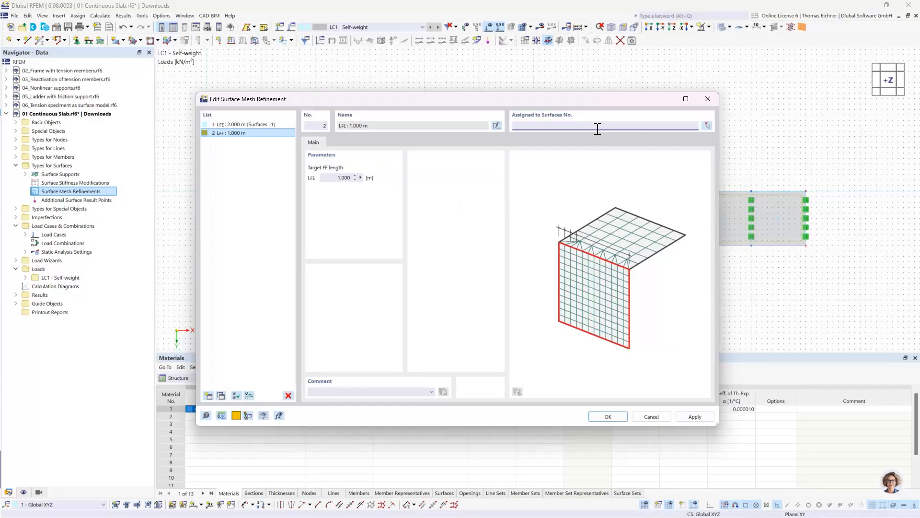
{"action": "left_click", "coordinate": [707, 126]}
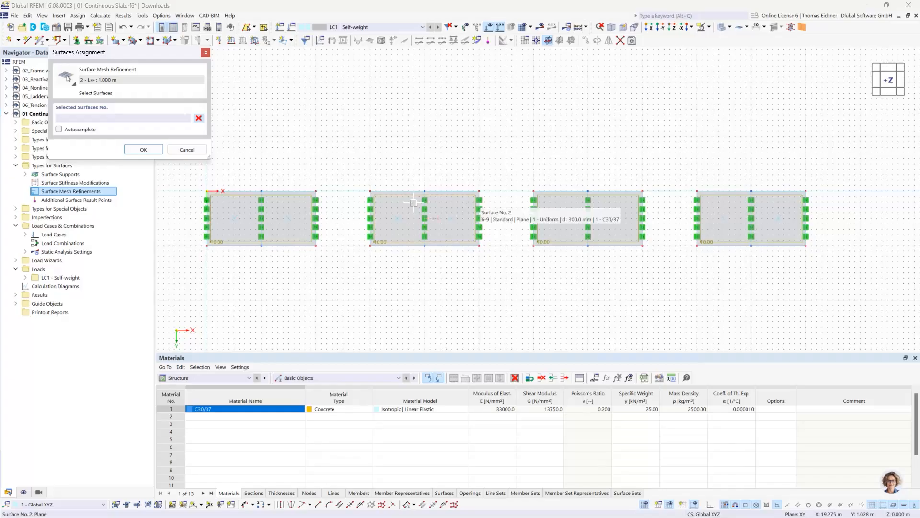
{"action": "left_click", "coordinate": [412, 203]}
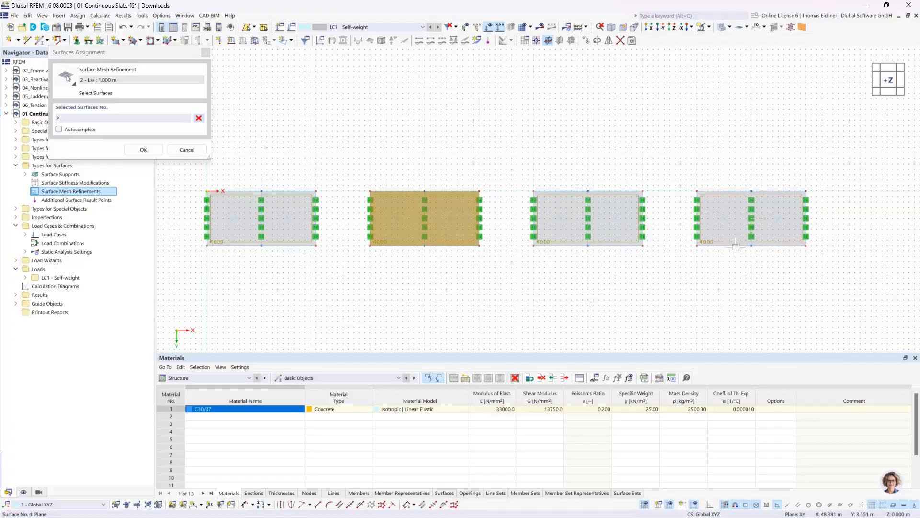
{"action": "left_click", "coordinate": [144, 149]}
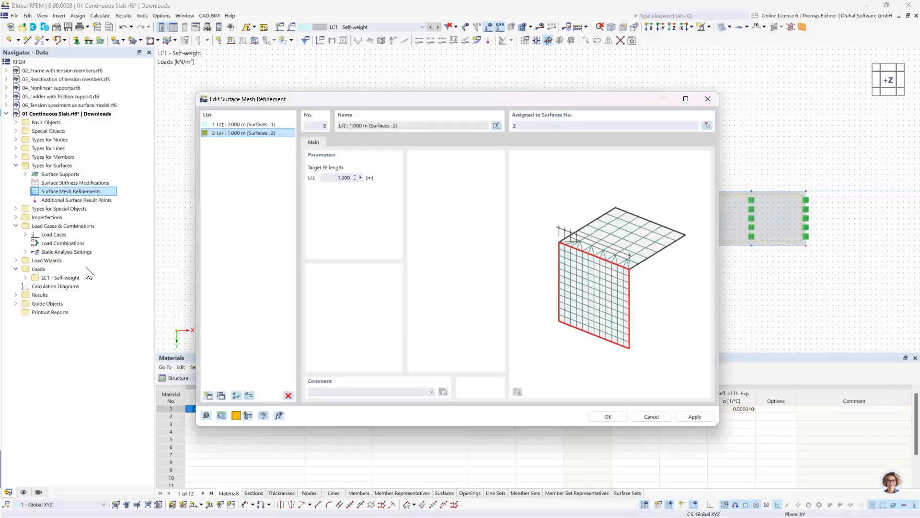
Copy the 1 m mesh refinement, set the target FE length to 0.5 m and assign it to surface 3
{"action": "left_click", "coordinate": [246, 133]}
{"action": "left_click_drag", "start_coordinate": [628, 95], "coordinate": [611, 102]}
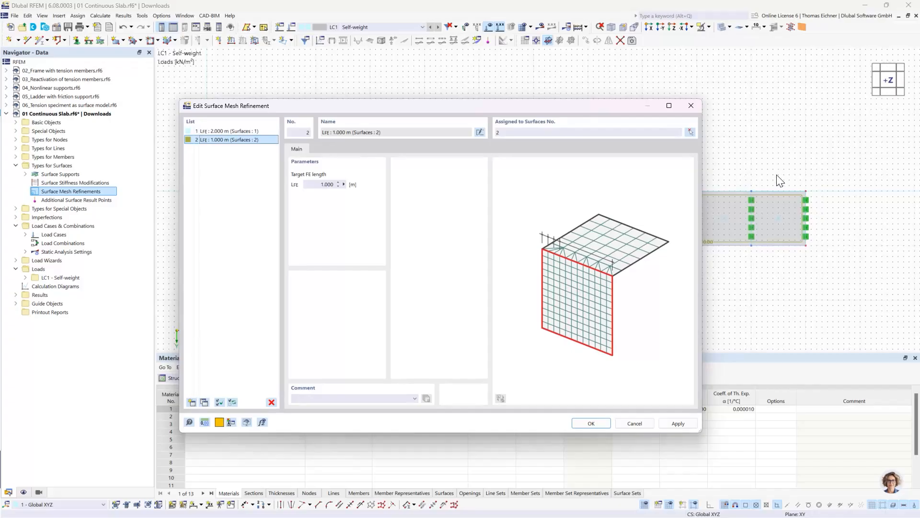
{"action": "left_click", "coordinate": [205, 401]}
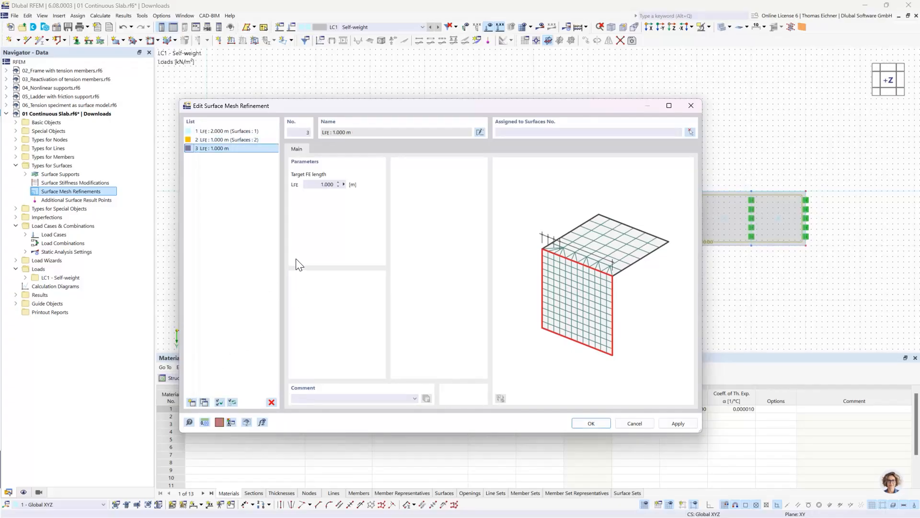
{"action": "double_click", "coordinate": [328, 185]}
{"action": "type", "text": "0.5"}
{"action": "left_click", "coordinate": [519, 131]}
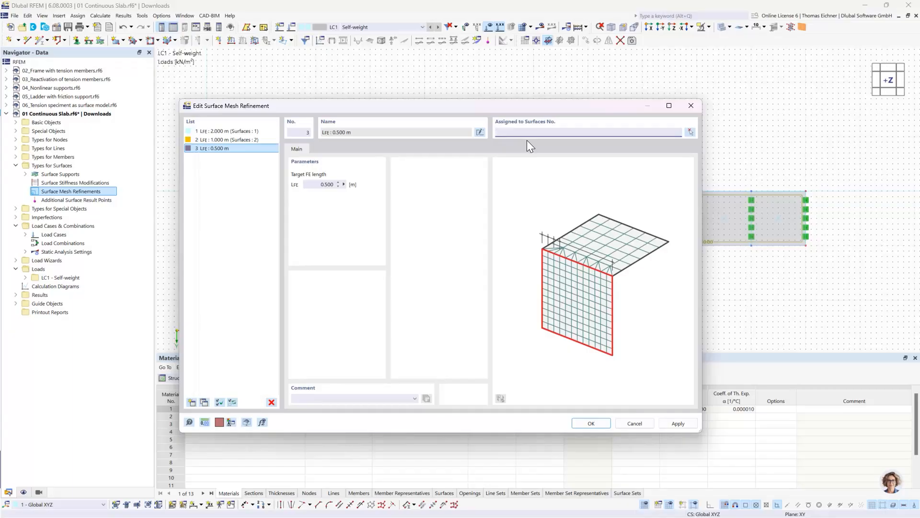
{"action": "key", "text": "Tab"}
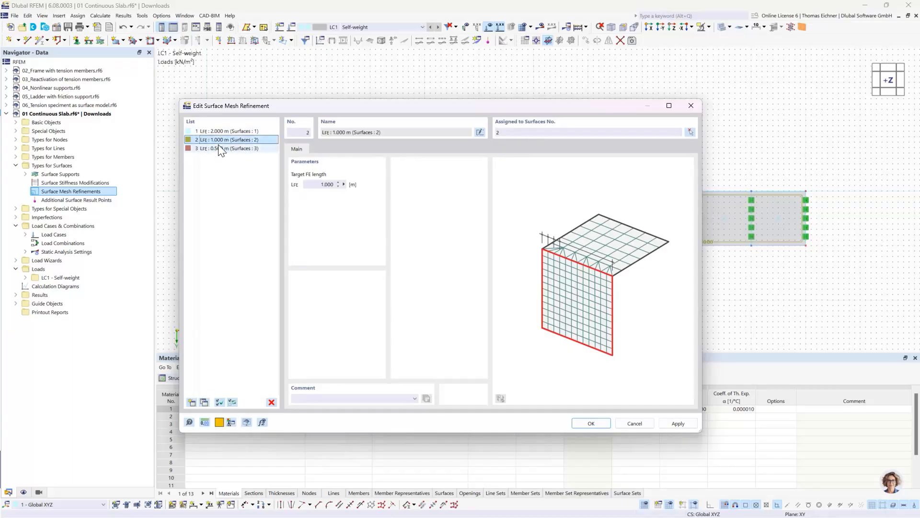
Copy the 0.5 m mesh refinement, set the target FE length to 0.1 m and assign it to surface 4
{"action": "left_click", "coordinate": [205, 402]}
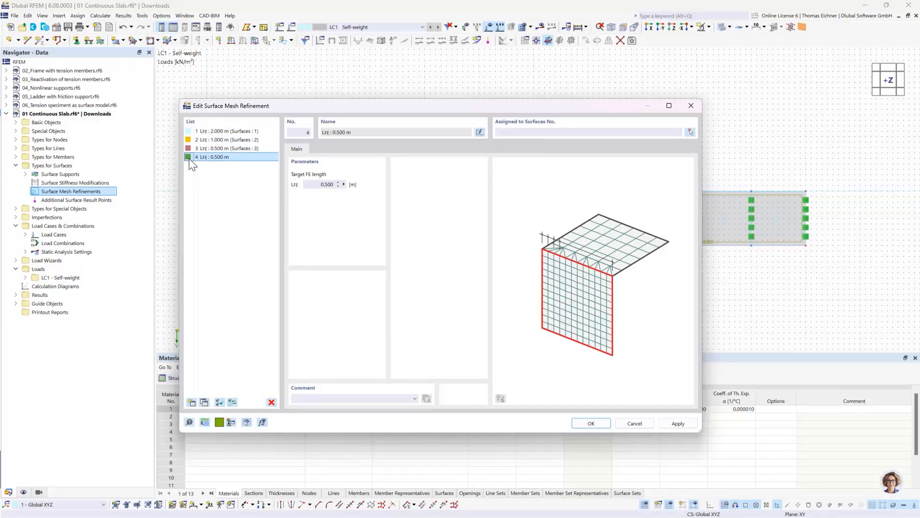
{"action": "double_click", "coordinate": [312, 184]}
{"action": "type", "text": "0,1"}
{"action": "left_click", "coordinate": [499, 133]}
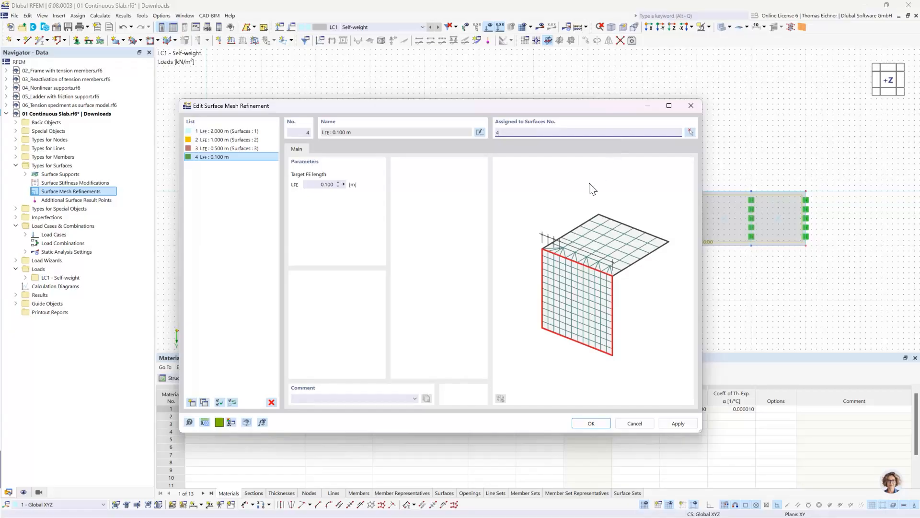
{"action": "left_click", "coordinate": [250, 156]}
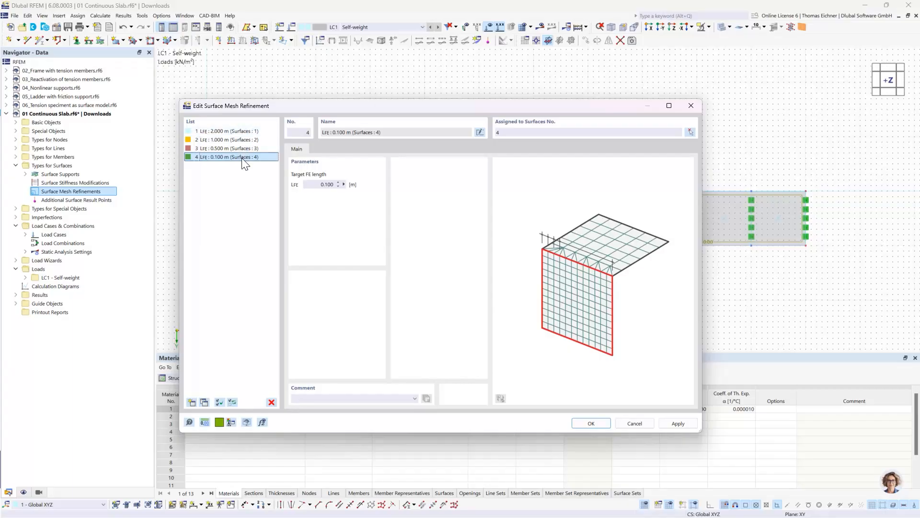
Move the mesh refinement dialog clear of the slabs and accept the four surface mesh refinements
{"action": "left_click_drag", "start_coordinate": [348, 106], "coordinate": [232, 130]}
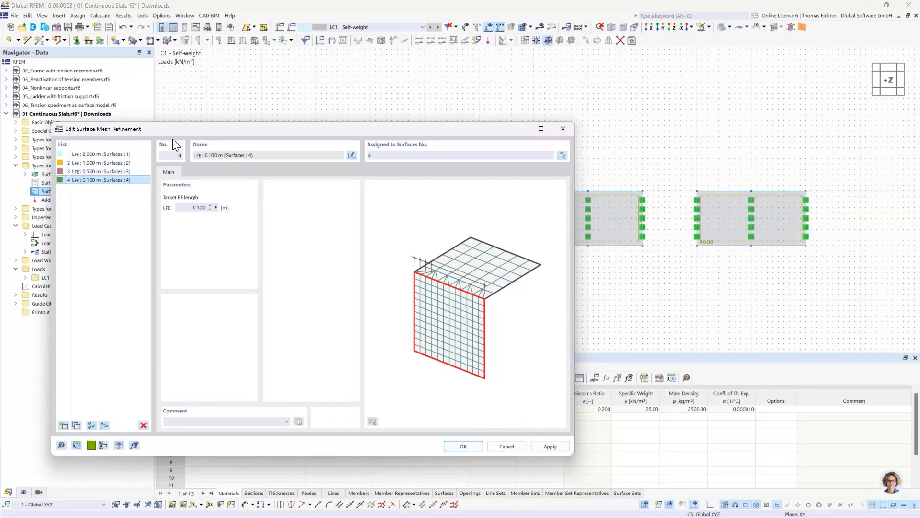
{"action": "left_click_drag", "start_coordinate": [155, 130], "coordinate": [163, 128]}
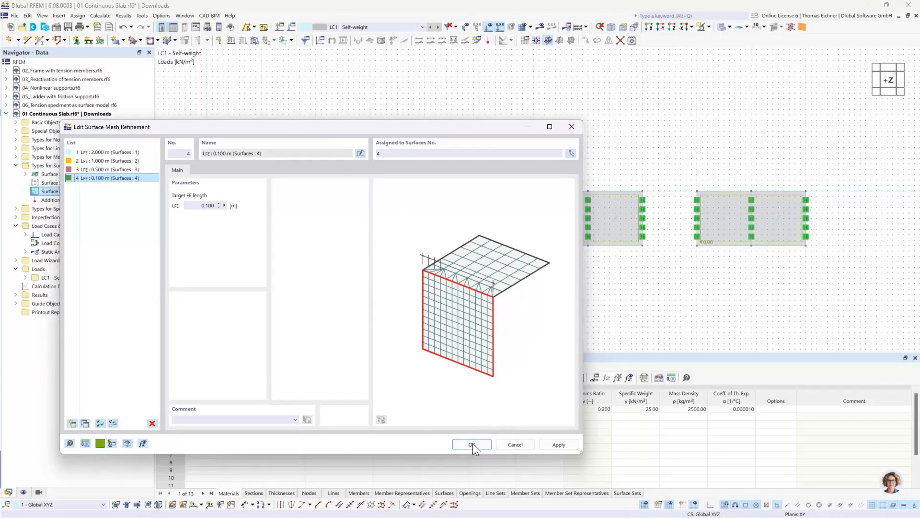
{"action": "left_click_drag", "start_coordinate": [362, 129], "coordinate": [513, 267]}
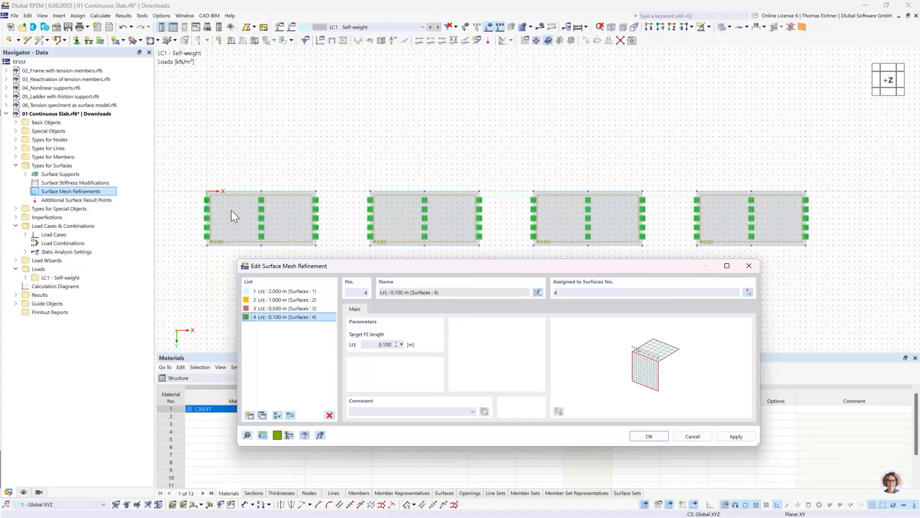
{"action": "left_click", "coordinate": [644, 437]}
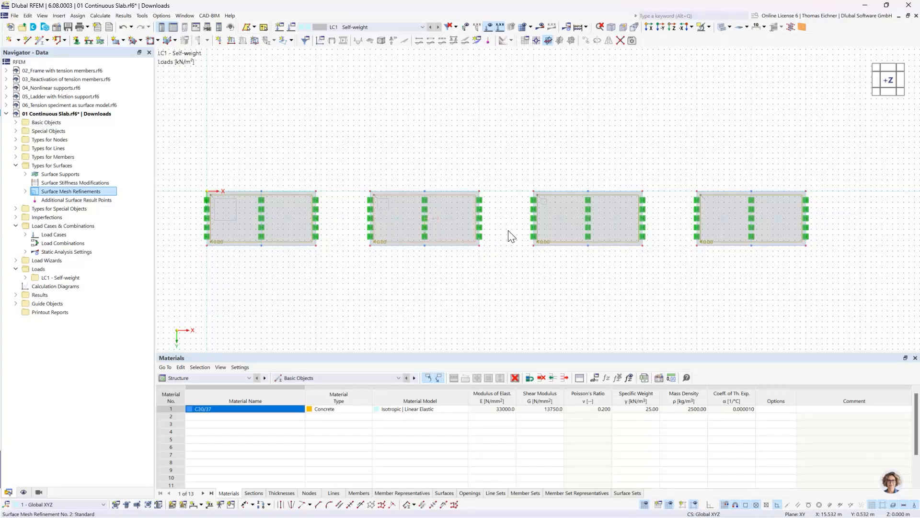
Switch the model to wireframe display and inspect the mesh refinement marker on the fourth slab
{"action": "left_click", "coordinate": [719, 29]}
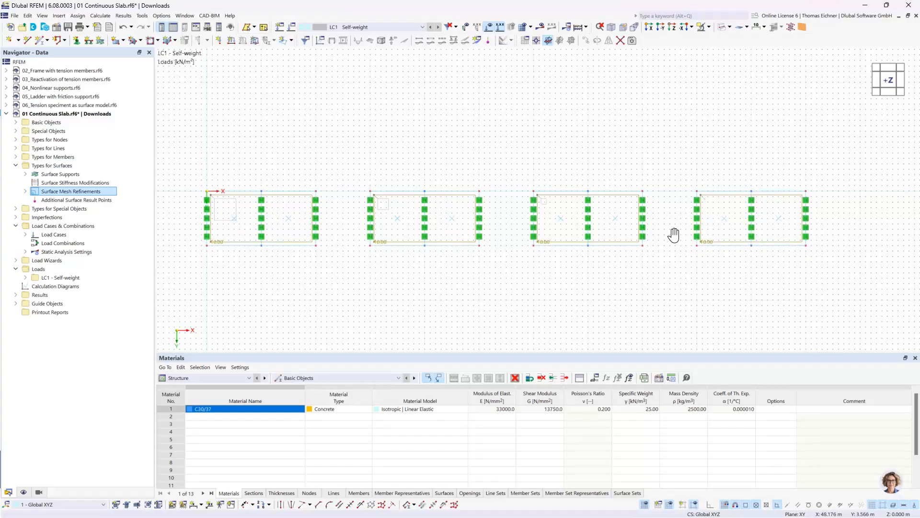
{"action": "scroll", "coordinate": [676, 233], "scroll_direction": "up", "scroll_amount": 2}
{"action": "scroll", "coordinate": [705, 234], "scroll_direction": "up", "scroll_amount": 3}
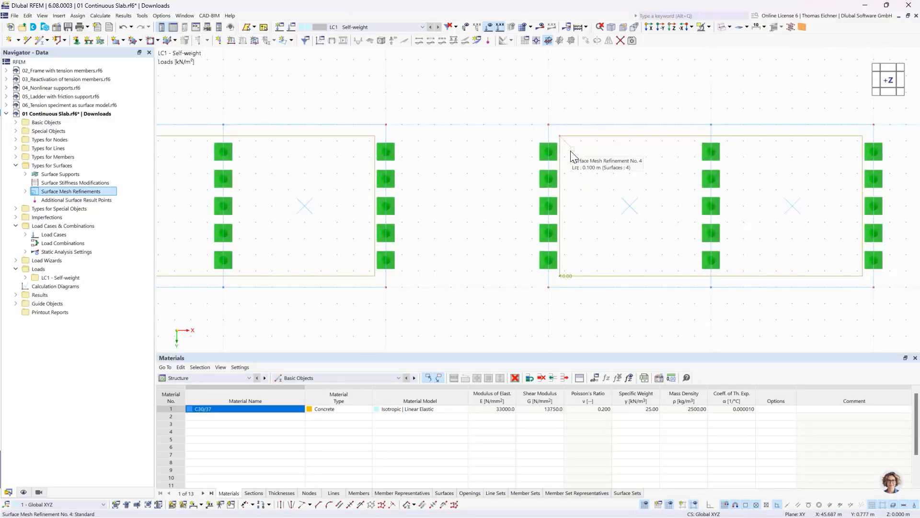
{"action": "scroll", "coordinate": [572, 152], "scroll_direction": "down", "scroll_amount": 4}
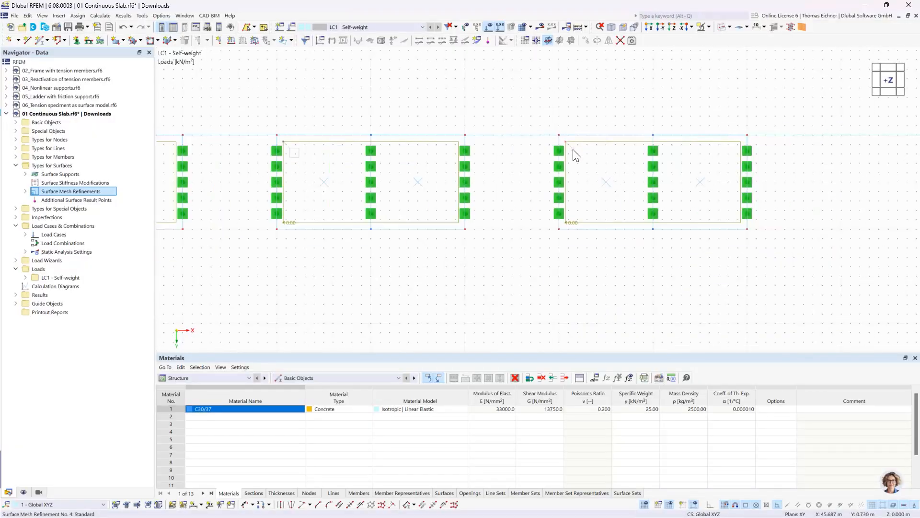
Start a new result section from the special objects of the continuous slab model
{"action": "scroll", "coordinate": [573, 150], "scroll_direction": "down", "scroll_amount": 2}
{"action": "middle_click_drag", "start_coordinate": [260, 91], "coordinate": [286, 127]}
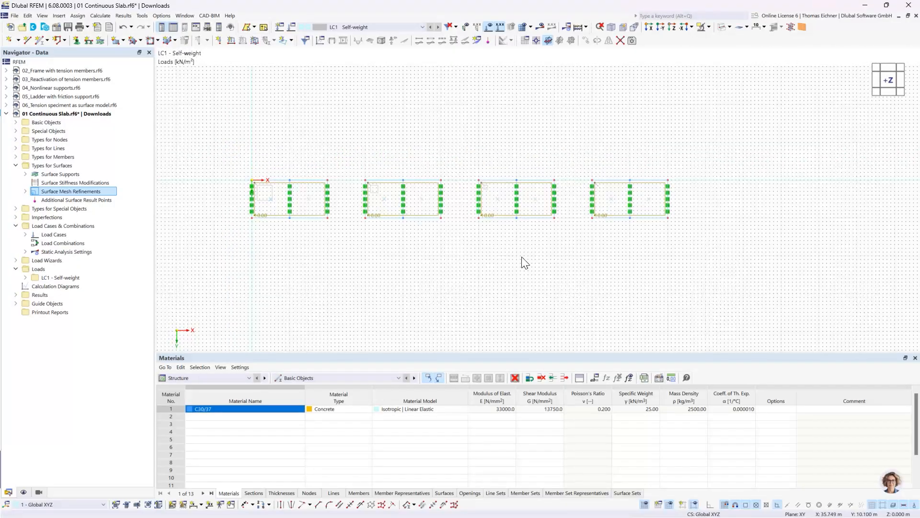
{"action": "scroll", "coordinate": [318, 236], "scroll_direction": "up", "scroll_amount": 1}
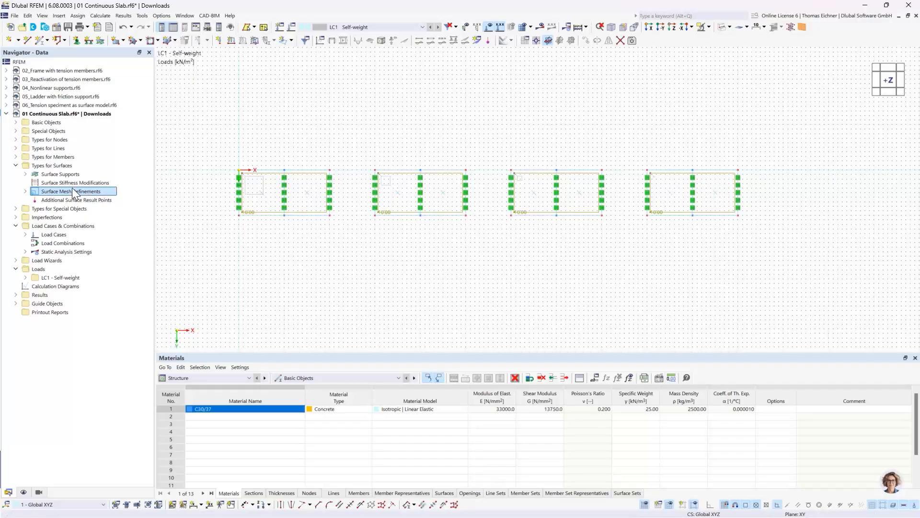
{"action": "left_click", "coordinate": [16, 166]}
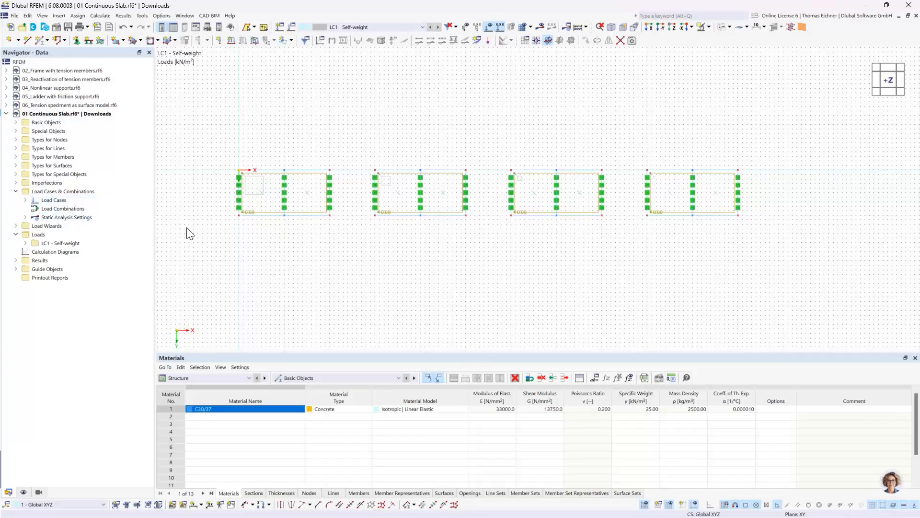
{"action": "left_click", "coordinate": [15, 192]}
{"action": "left_click", "coordinate": [17, 131]}
{"action": "left_click", "coordinate": [44, 133]}
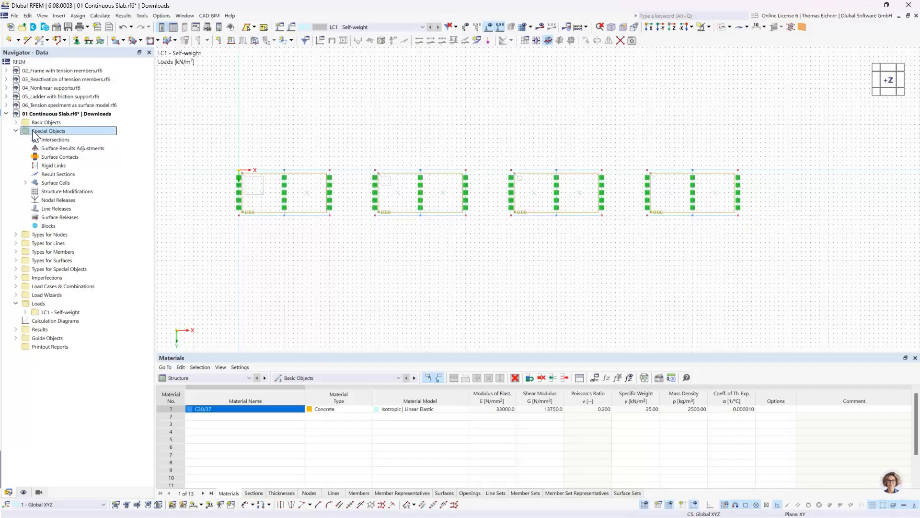
{"action": "left_click", "coordinate": [58, 176]}
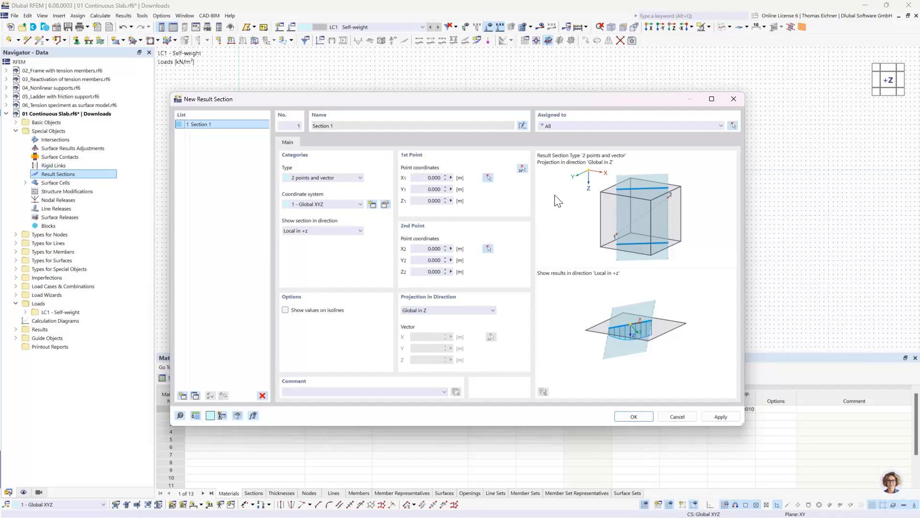
Define the result section along mid-width of all four slabs, from X 0, Y 2.5 m to X 55, Y 2.5 m, projected in global Z
{"action": "left_click", "coordinate": [522, 169]}
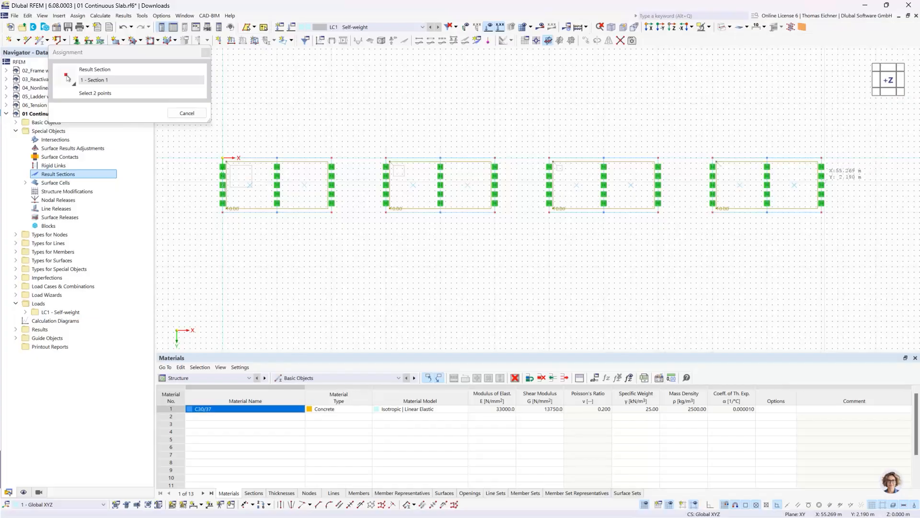
{"action": "scroll", "coordinate": [821, 178], "scroll_direction": "up", "scroll_amount": 2}
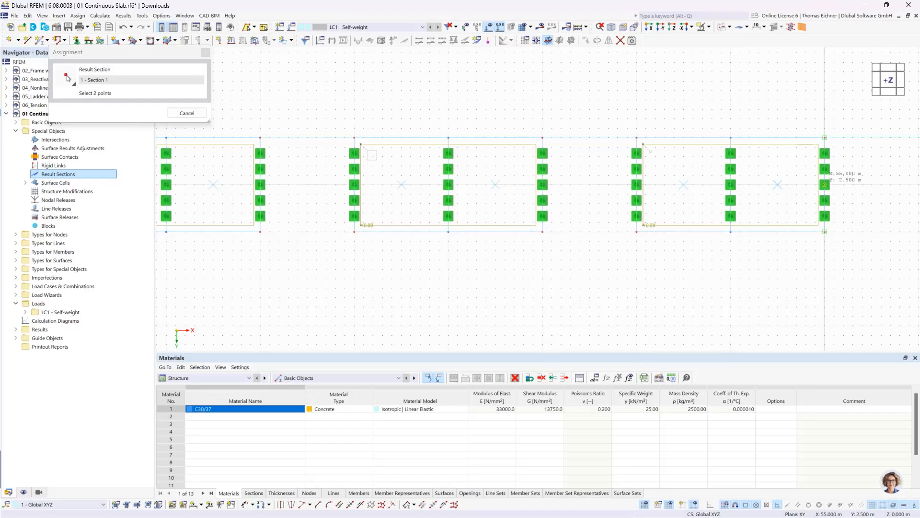
{"action": "left_click", "coordinate": [825, 184]}
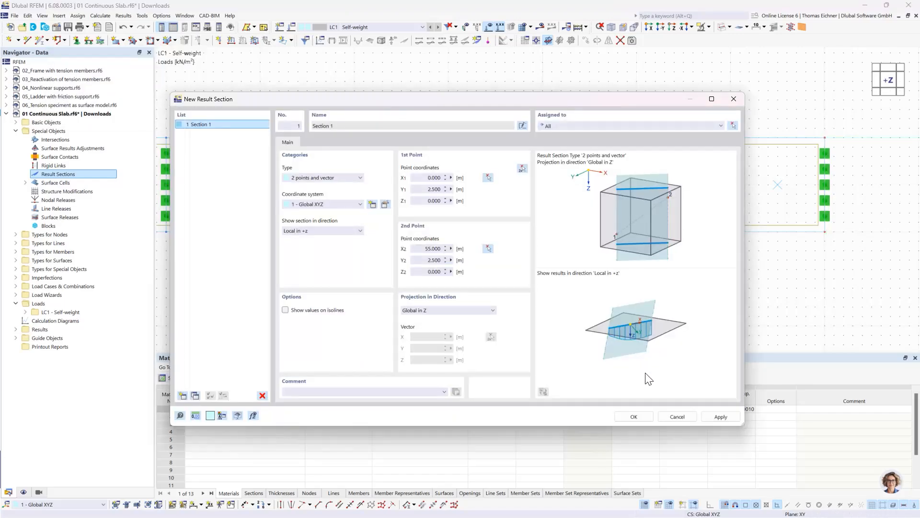
{"action": "left_click", "coordinate": [639, 418]}
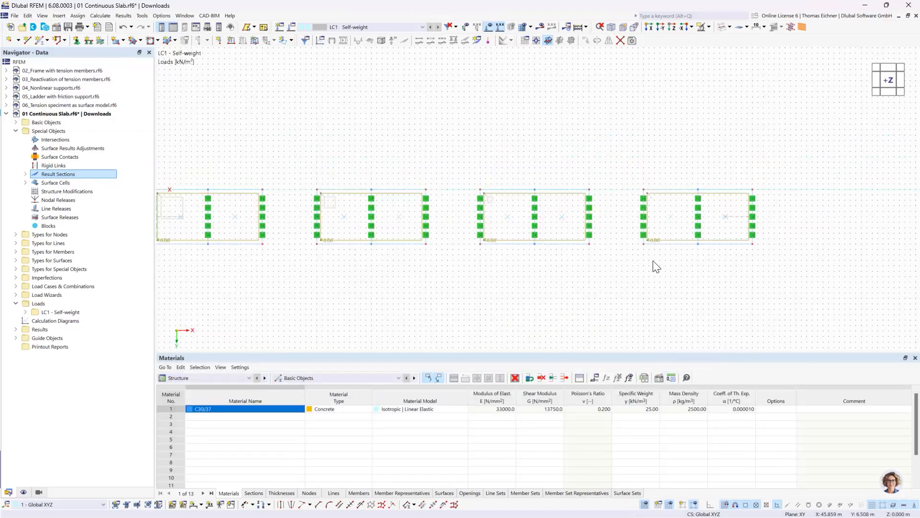
Inspect the result section across the slabs from the -Y direction and switch the model to transparent display
{"action": "middle_click_drag", "start_coordinate": [644, 282], "coordinate": [636, 174], "text": "ctrl"}
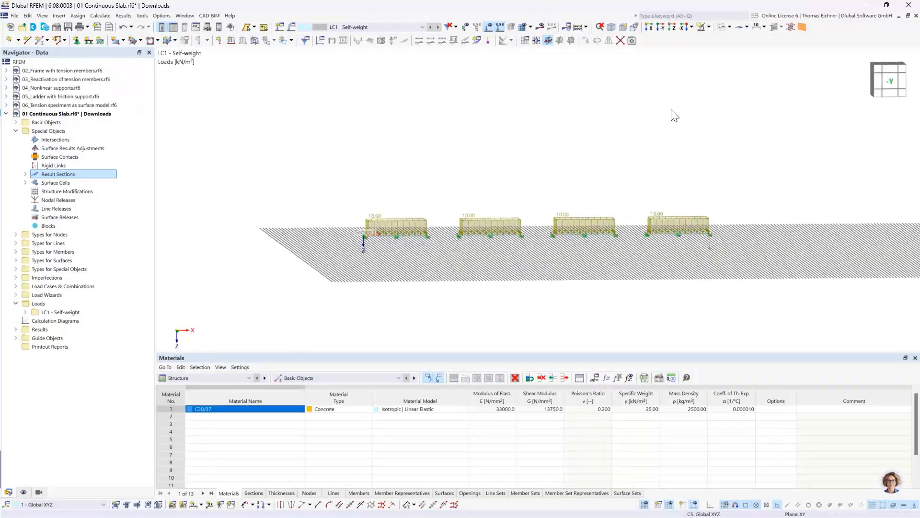
{"action": "left_click", "coordinate": [662, 28]}
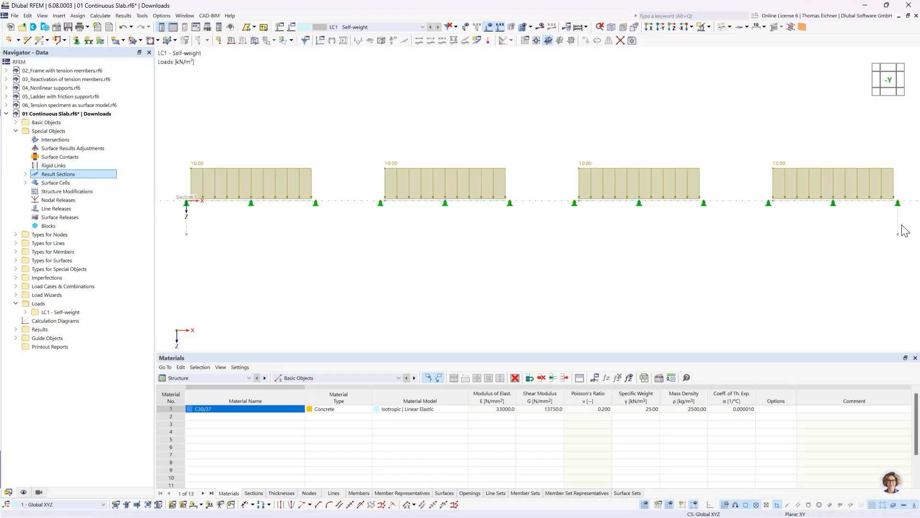
{"action": "middle_click_drag", "start_coordinate": [512, 105], "coordinate": [511, 198], "text": "ctrl"}
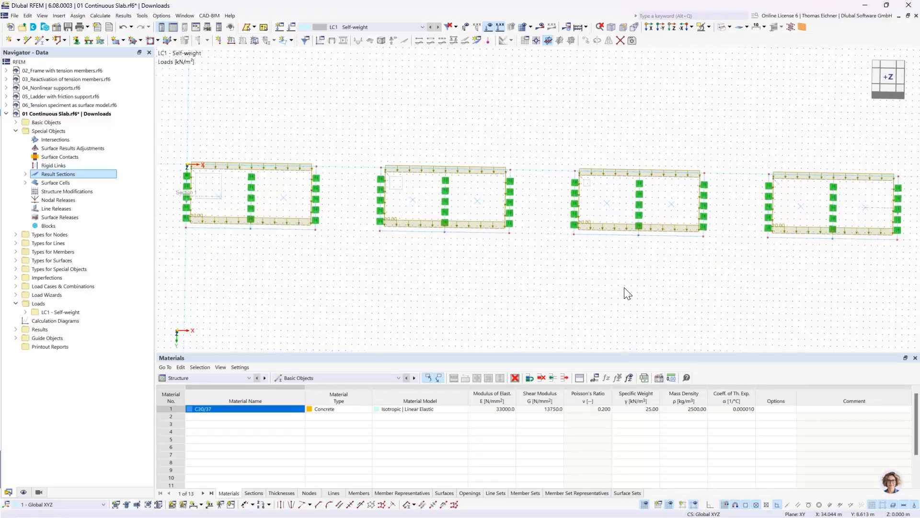
{"action": "left_click", "coordinate": [721, 30]}
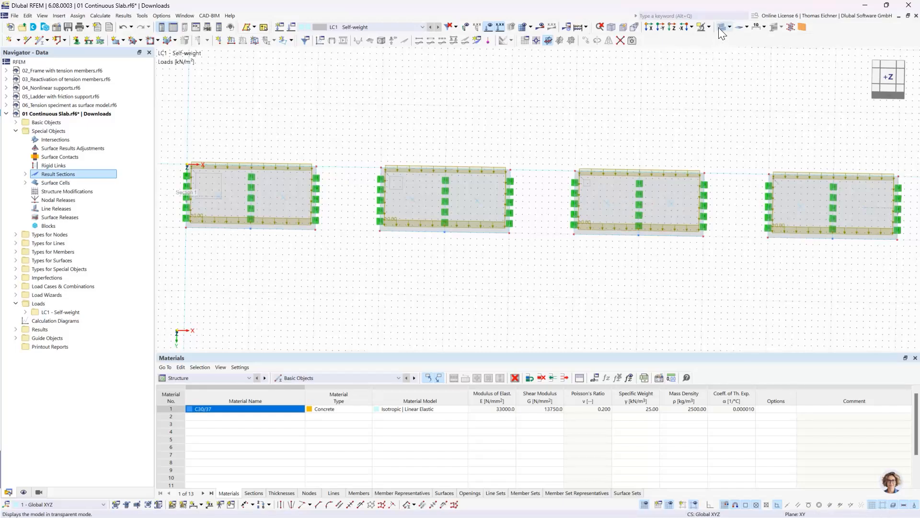
Start a new beam member with uniform section distribution and create a parametric massive rectangular section in C30/37 for it
{"action": "middle_click_drag", "start_coordinate": [622, 95], "coordinate": [473, 113]}
{"action": "scroll", "coordinate": [476, 118], "scroll_direction": "down", "scroll_amount": 1}
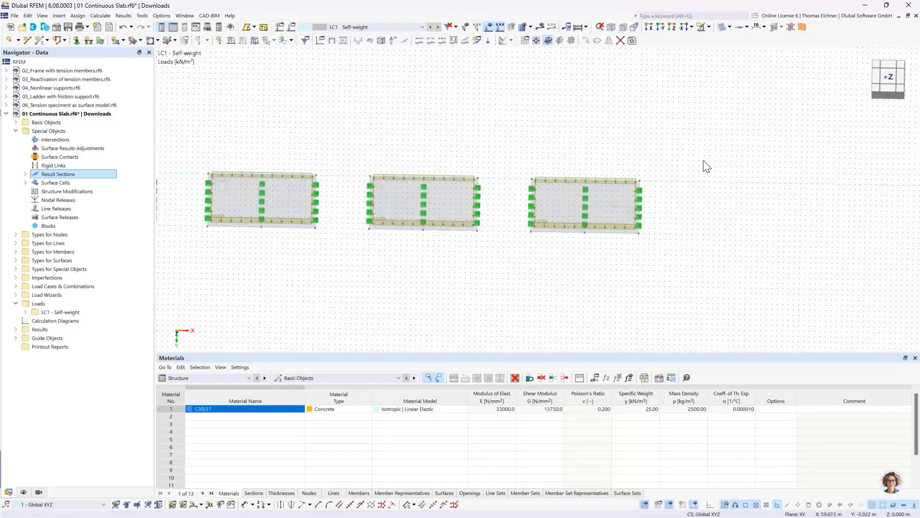
{"action": "middle_click_drag", "start_coordinate": [702, 161], "coordinate": [563, 134]}
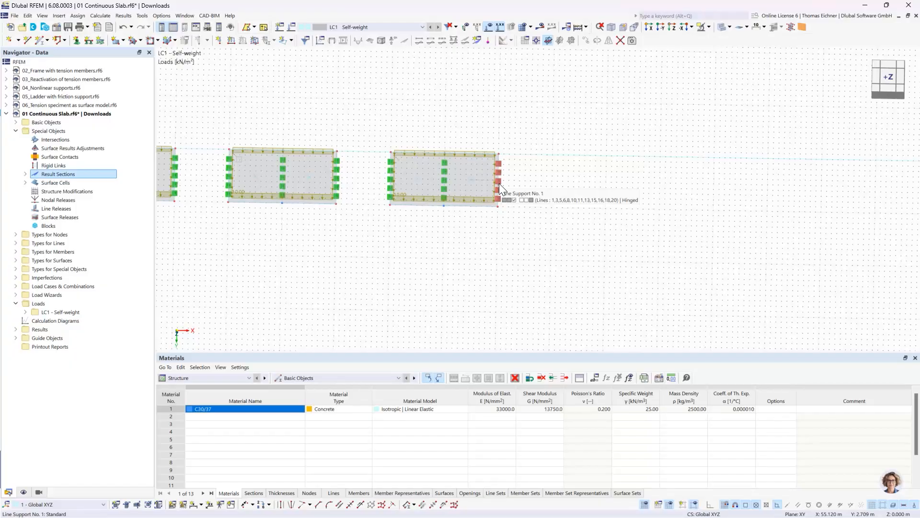
{"action": "middle_click_drag", "start_coordinate": [547, 208], "coordinate": [546, 207]}
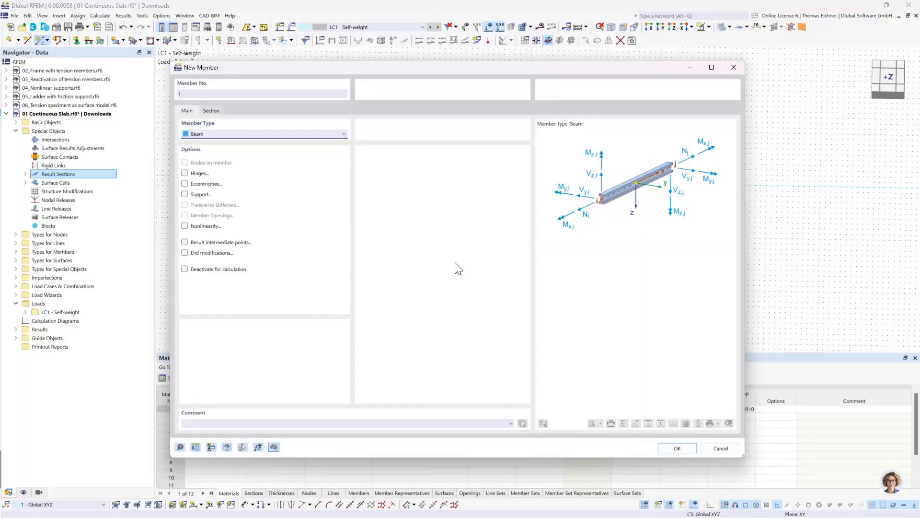
{"action": "left_click", "coordinate": [211, 110]}
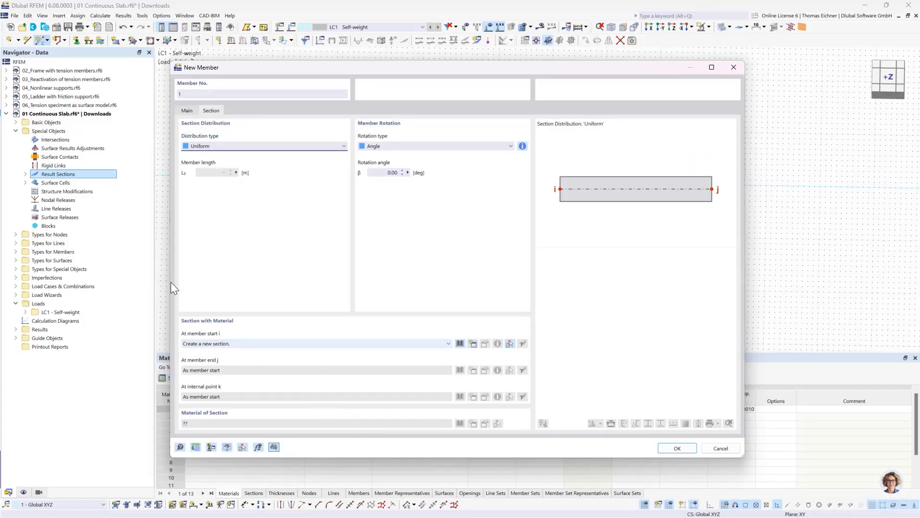
{"action": "left_click", "coordinate": [274, 349]}
{"action": "left_click", "coordinate": [212, 398]}
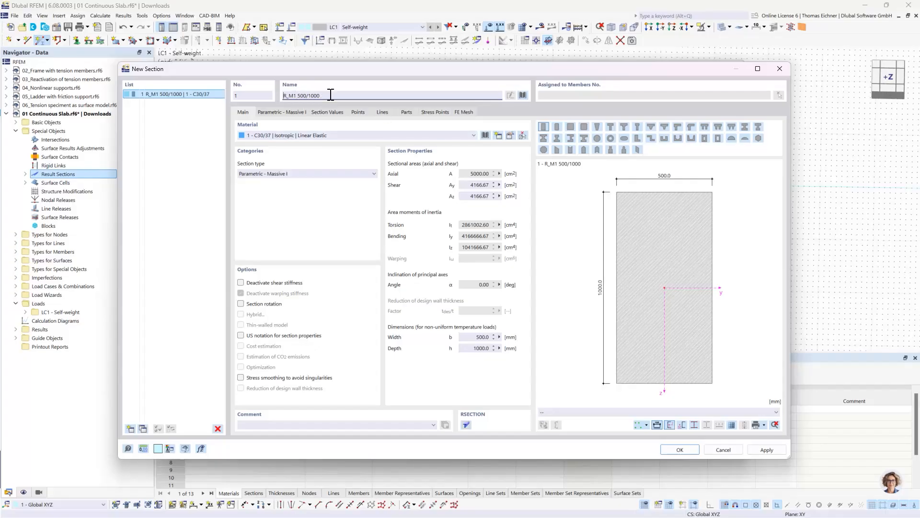
Set the rectangular section's depth h to 300 mm and its width b to 1000 mm
{"action": "left_click_drag", "start_coordinate": [330, 95], "coordinate": [299, 96]}
{"action": "left_click", "coordinate": [347, 96]}
{"action": "left_click", "coordinate": [294, 111]}
{"action": "left_click", "coordinate": [298, 146]}
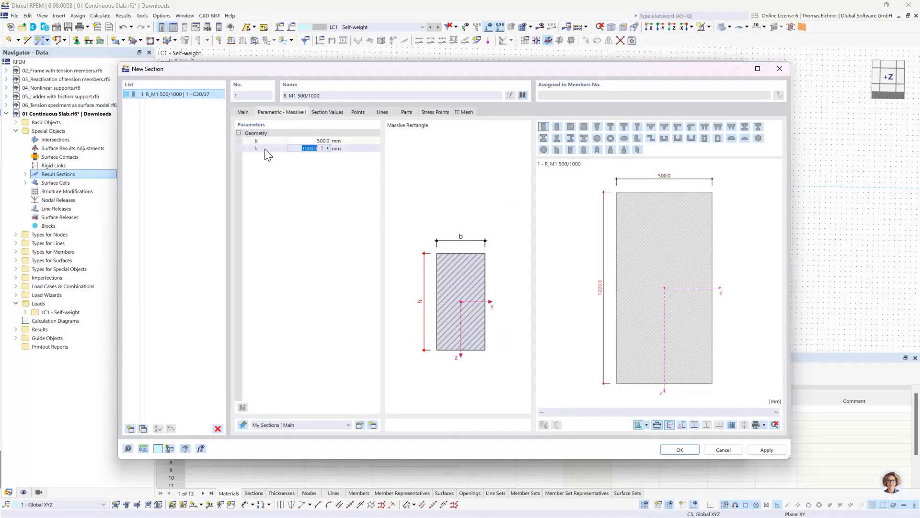
{"action": "type", "text": "300"}
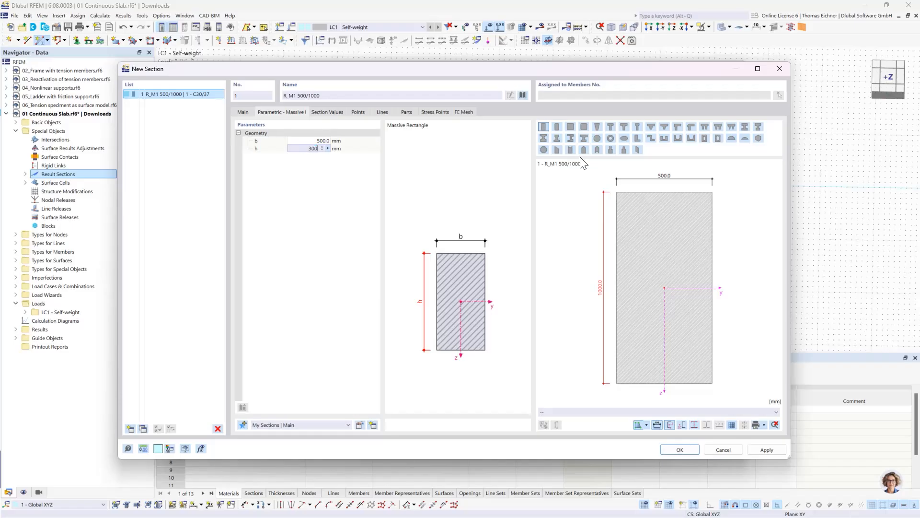
{"action": "left_click", "coordinate": [304, 141]}
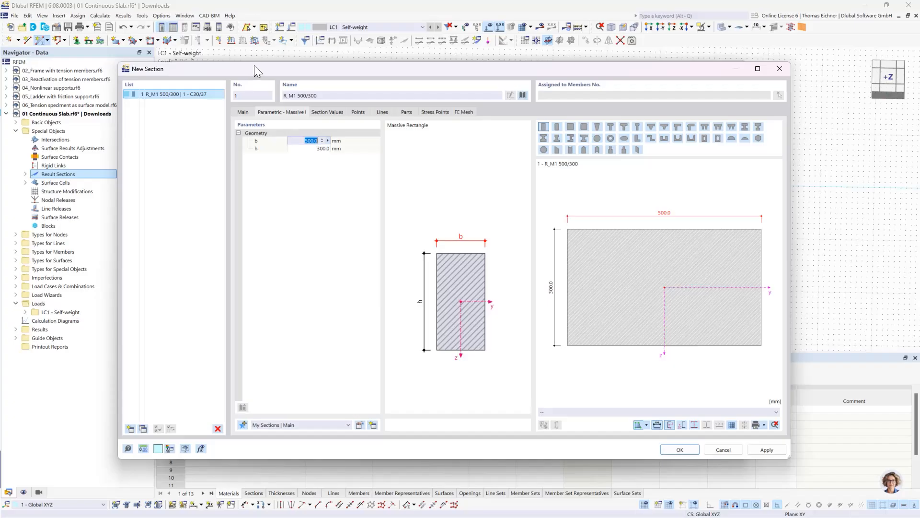
{"action": "left_click_drag", "start_coordinate": [254, 67], "coordinate": [249, 44]}
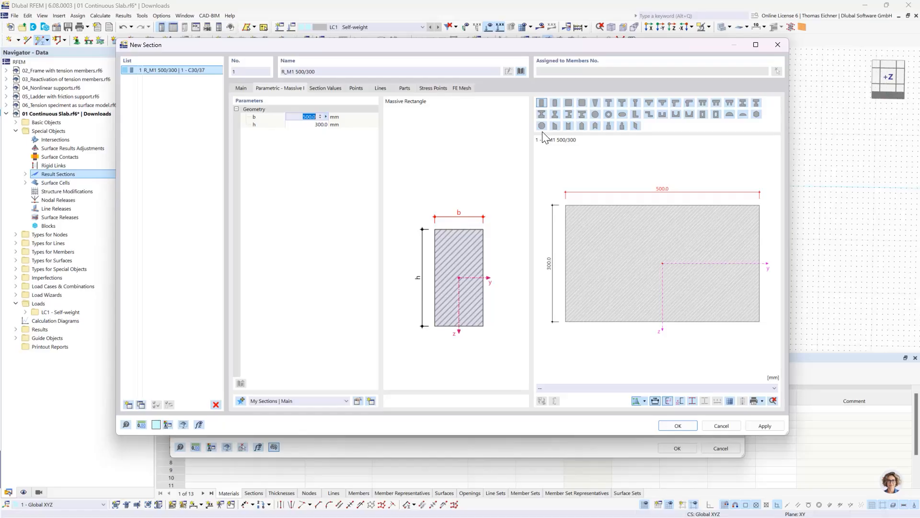
{"action": "type", "text": "10"}
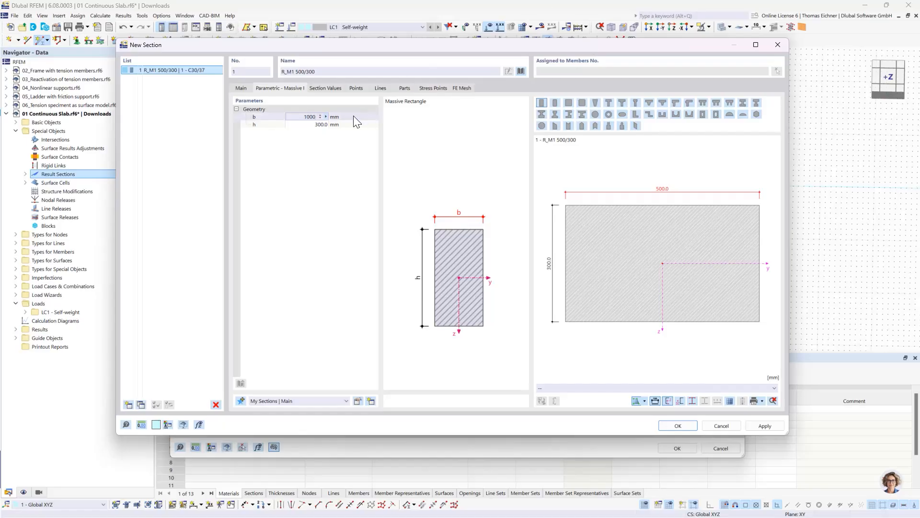
{"action": "left_click", "coordinate": [313, 124]}
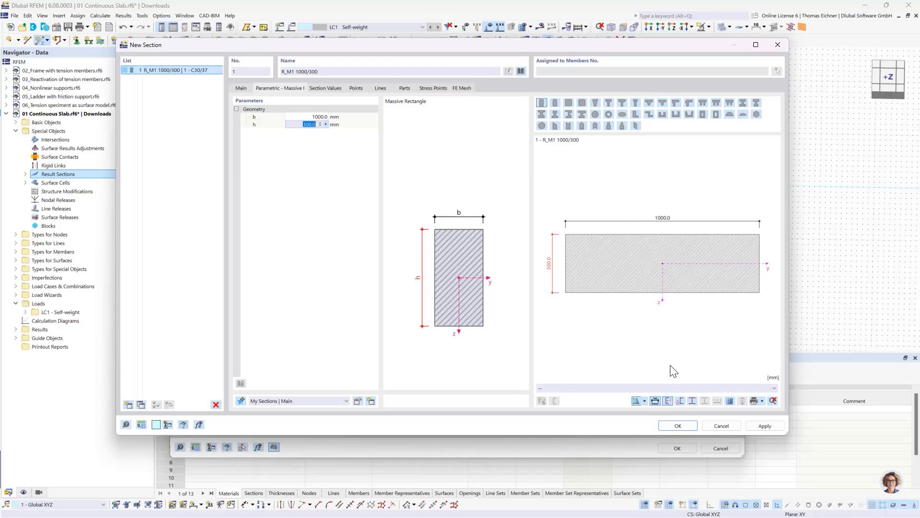
Accept the 1000/300 mm section and place the beam member from X 60, Y 2.5 m to X 70, Y 2.5 m
{"action": "left_click", "coordinate": [678, 426]}
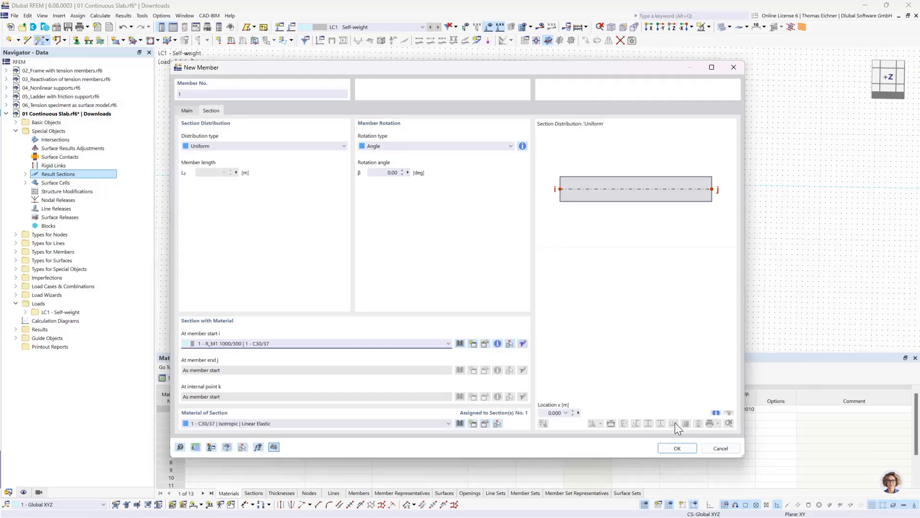
{"action": "left_click", "coordinate": [681, 448]}
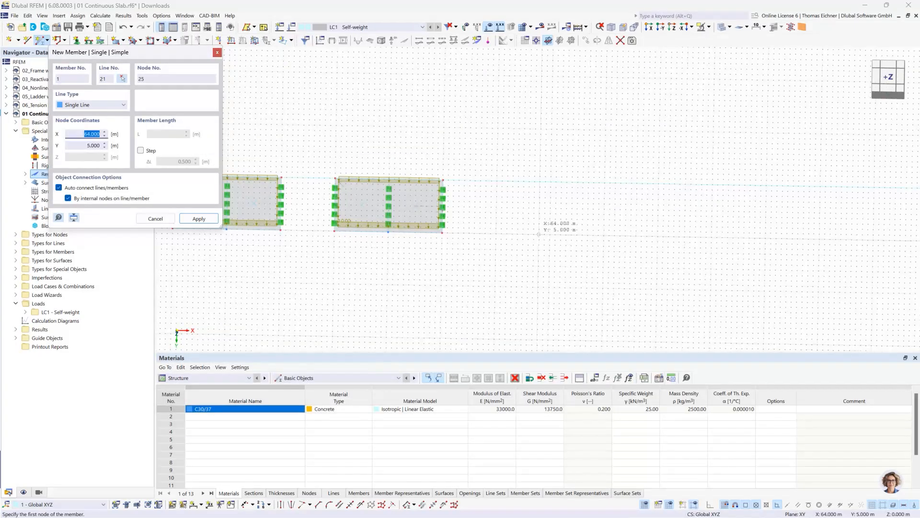
{"action": "scroll", "coordinate": [523, 223], "scroll_direction": "up", "scroll_amount": 3}
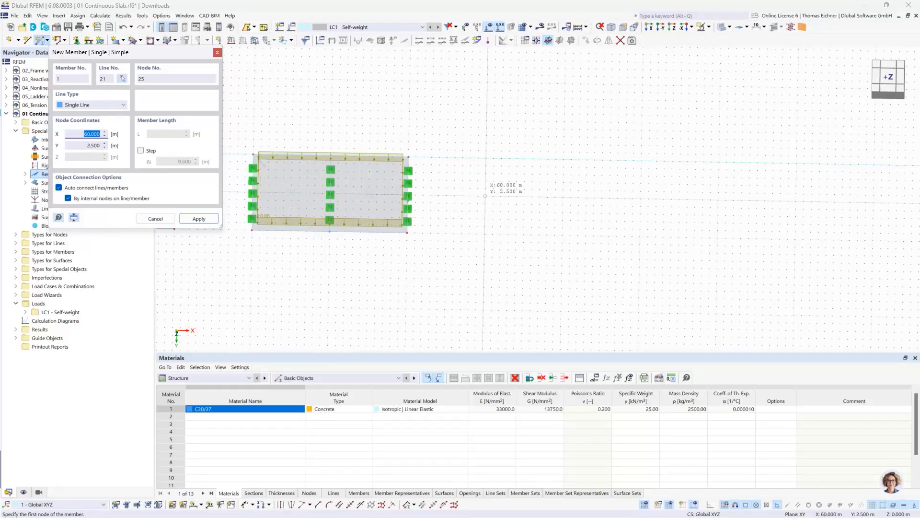
{"action": "left_click", "coordinate": [485, 196]}
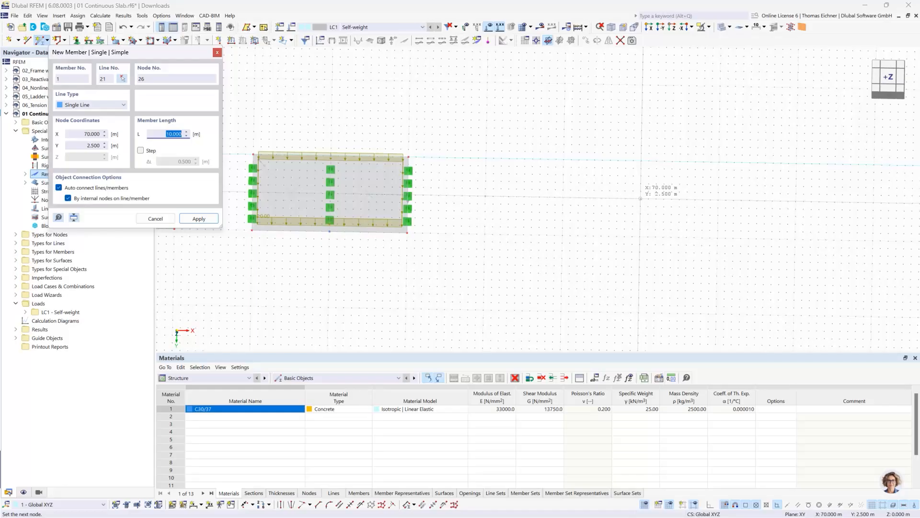
{"action": "key", "text": "Return"}
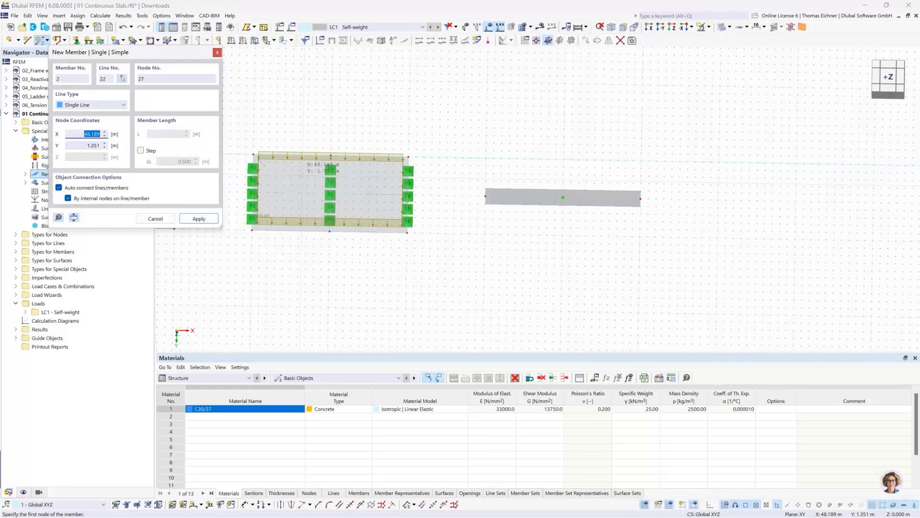
{"action": "key", "text": "Escape"}
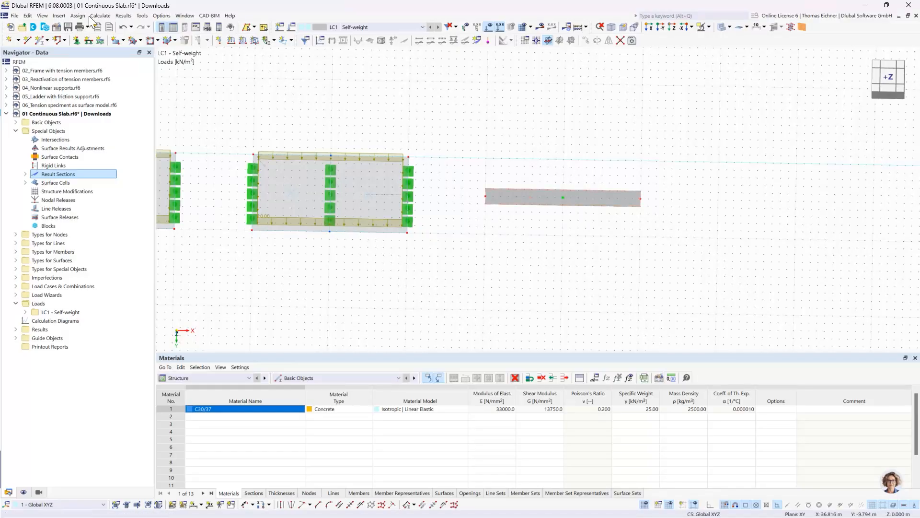
Deactivate Member Representatives and Member Set Representatives in the model's base data settings
{"action": "left_click", "coordinate": [57, 28]}
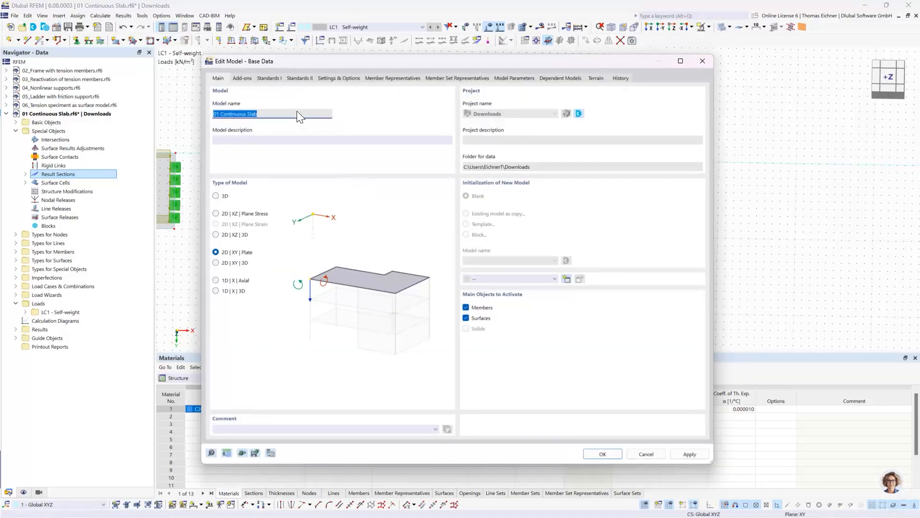
{"action": "left_click", "coordinate": [244, 78]}
{"action": "left_click", "coordinate": [269, 79]}
{"action": "left_click", "coordinate": [328, 79]}
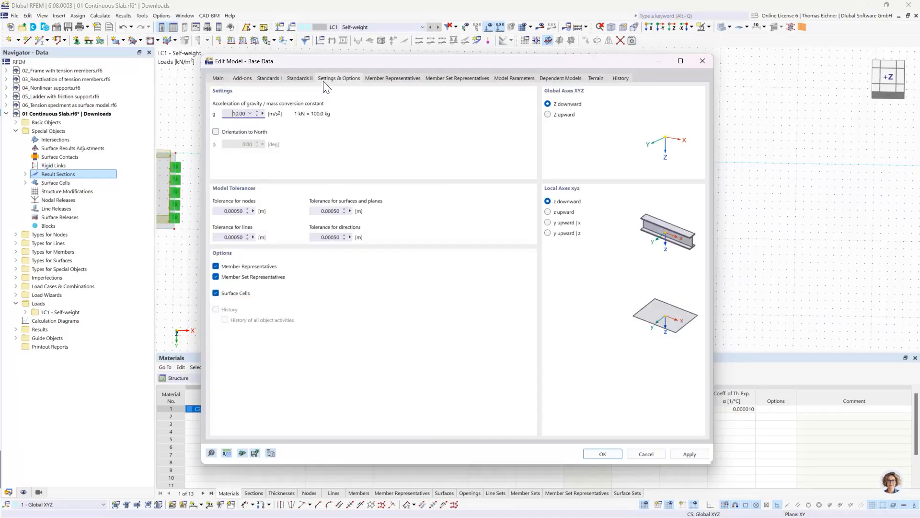
{"action": "left_click", "coordinate": [306, 78]}
{"action": "left_click", "coordinate": [334, 80]}
{"action": "left_click", "coordinate": [216, 277]}
{"action": "left_click", "coordinate": [216, 266]}
{"action": "left_click", "coordinate": [595, 454]}
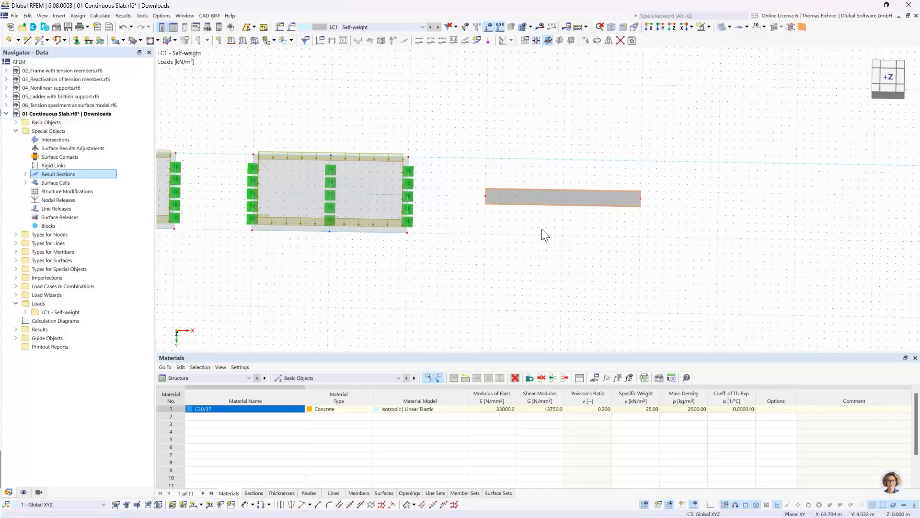
Divide the beam using 1 intermediate node, creating it as an 'On Member' node without dividing the member
{"action": "right_click", "coordinate": [541, 197]}
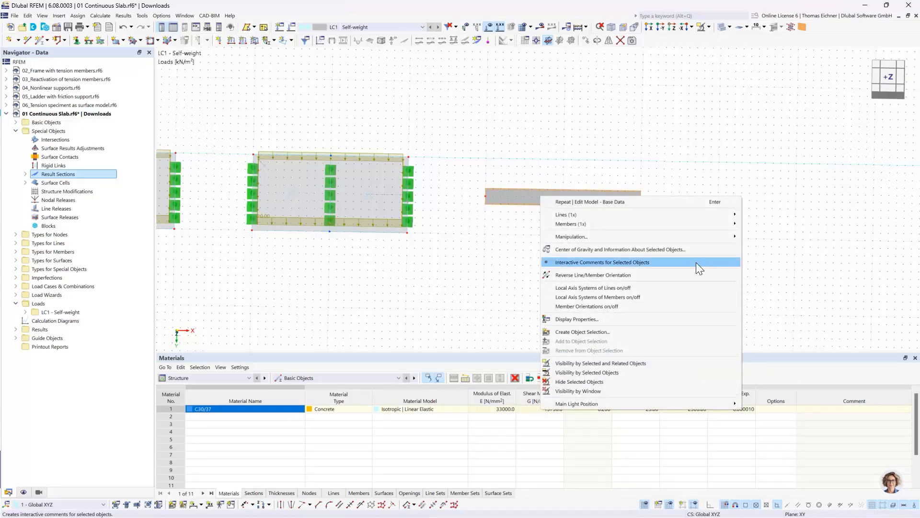
{"action": "mouse_move", "coordinate": [664, 223]}
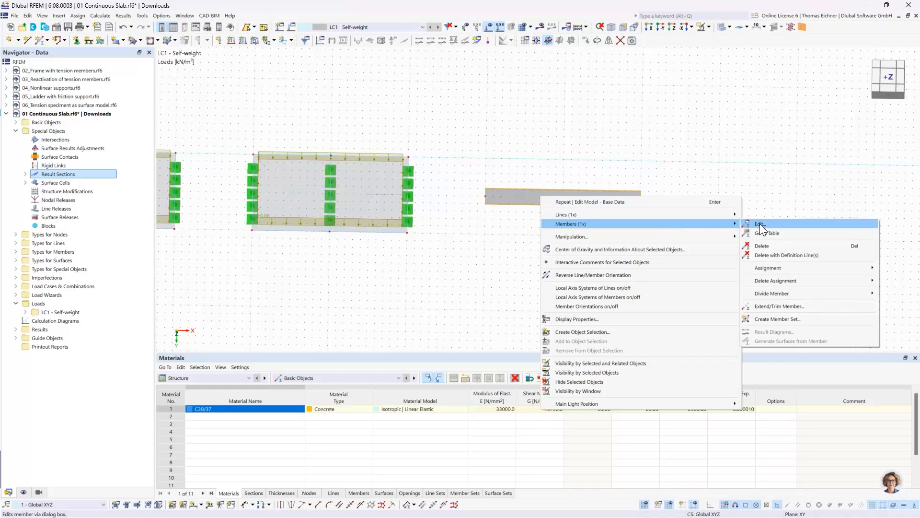
{"action": "mouse_move", "coordinate": [785, 292]}
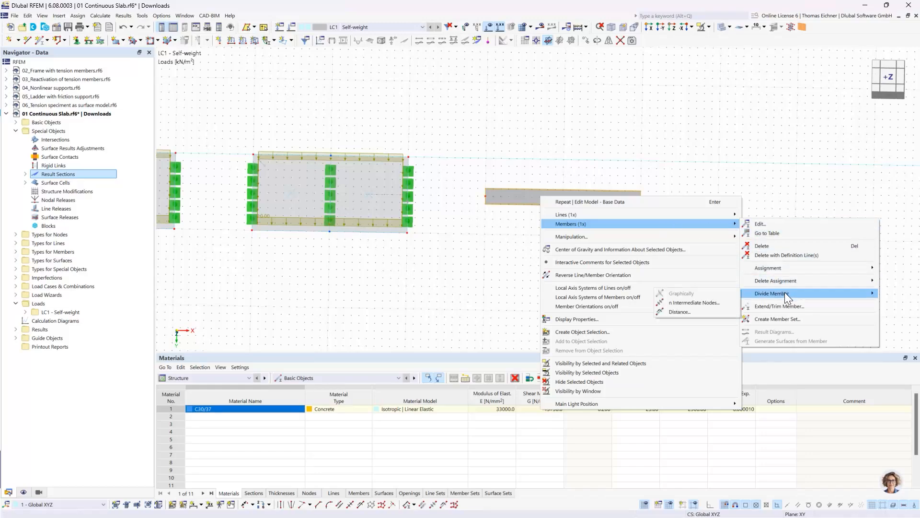
{"action": "left_click", "coordinate": [712, 303]}
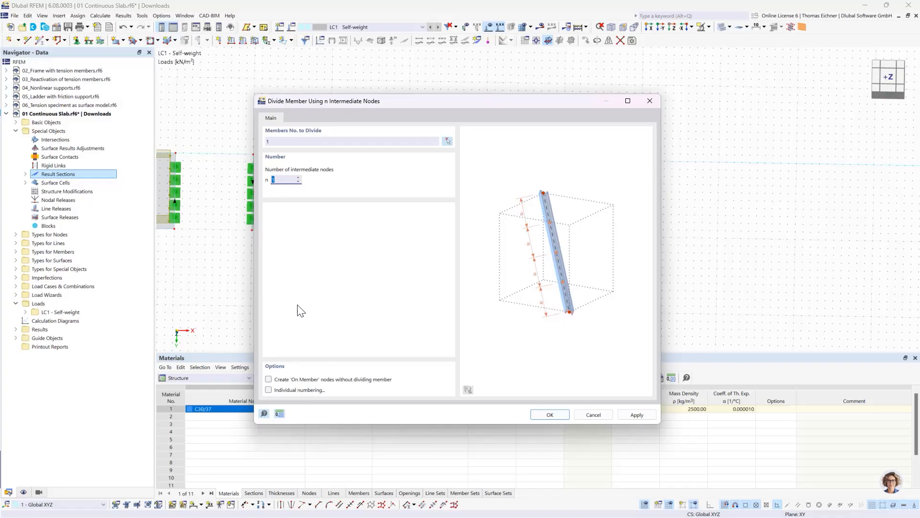
{"action": "left_click", "coordinate": [284, 181]}
{"action": "left_click_drag", "start_coordinate": [398, 99], "coordinate": [203, 78]}
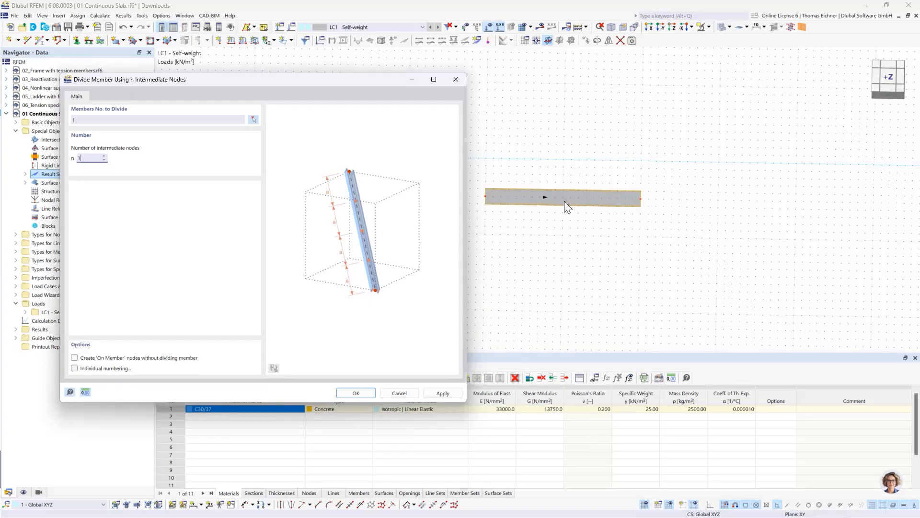
{"action": "left_click", "coordinate": [75, 358]}
{"action": "left_click", "coordinate": [357, 396]}
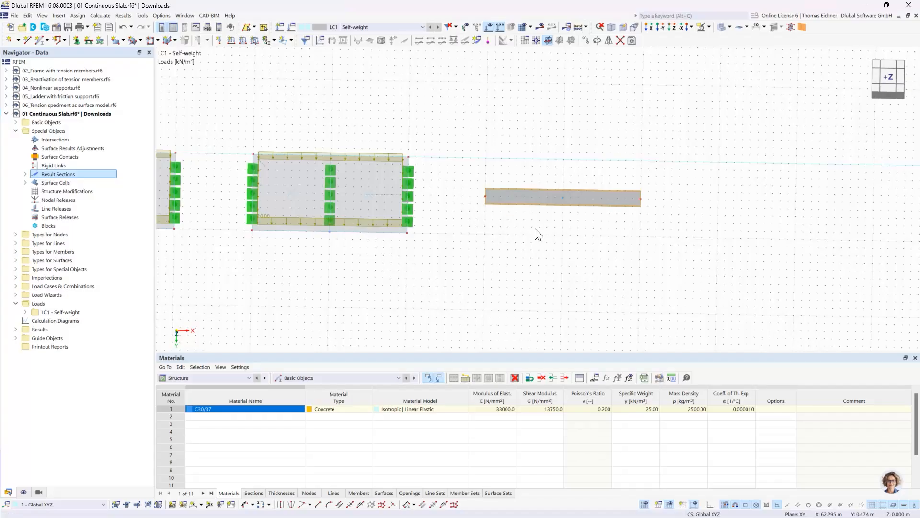
Examine the beam and its midpoint node, and look up its entry among the model's members
{"action": "scroll", "coordinate": [575, 222], "scroll_direction": "up", "scroll_amount": 3}
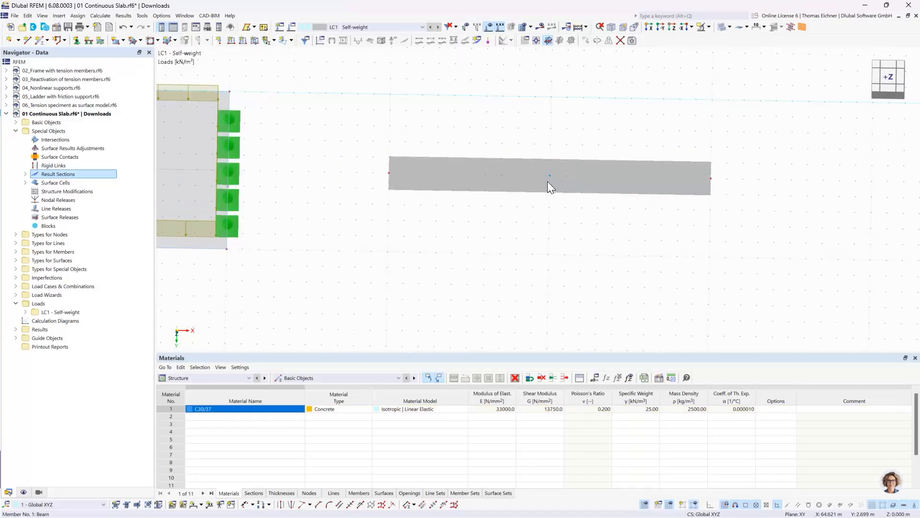
{"action": "middle_click_drag", "start_coordinate": [590, 118], "coordinate": [453, 119]}
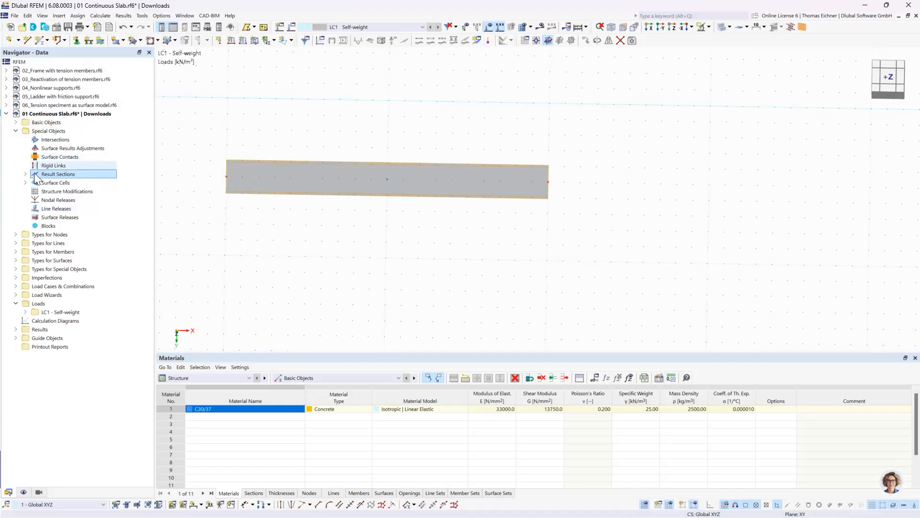
{"action": "left_click", "coordinate": [16, 122]}
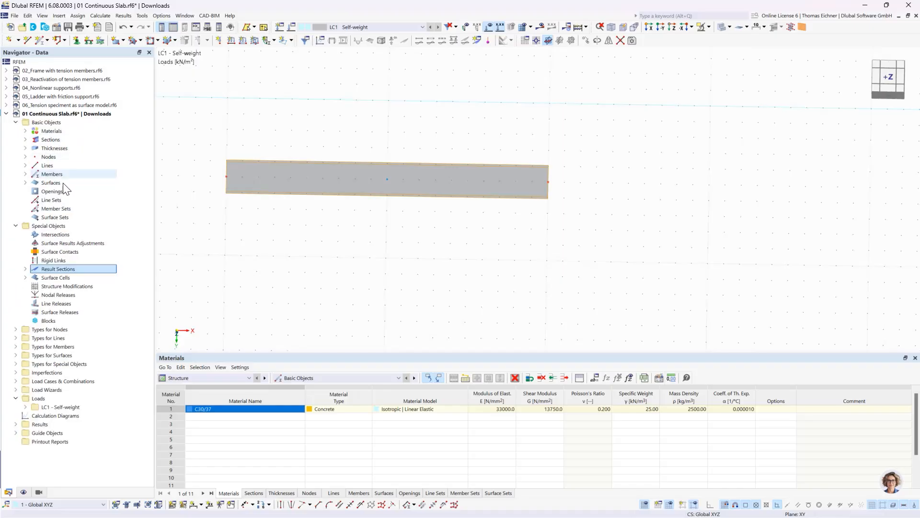
{"action": "left_click", "coordinate": [26, 174]}
{"action": "left_click", "coordinate": [101, 183]}
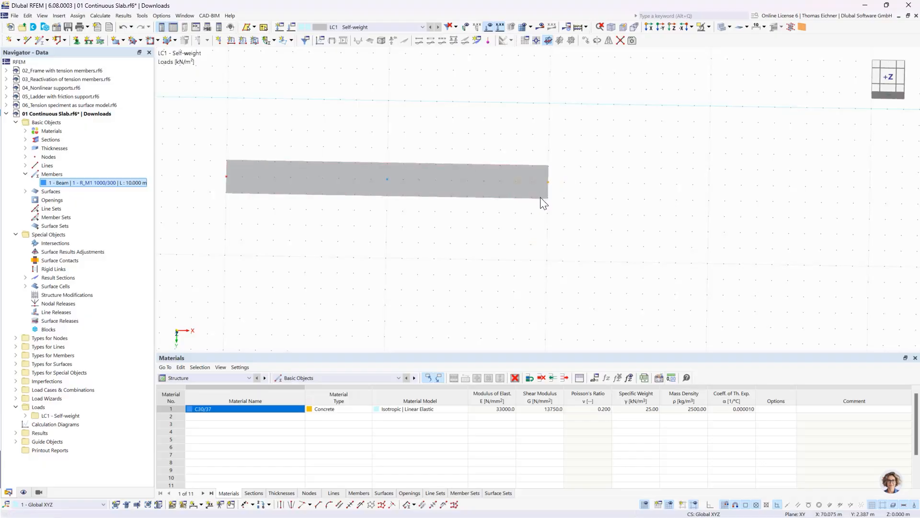
Try stretching the beam to a length of 13.5 m by moving its end node, and undo the change
{"action": "left_click", "coordinate": [548, 182]}
{"action": "left_click", "coordinate": [661, 185]}
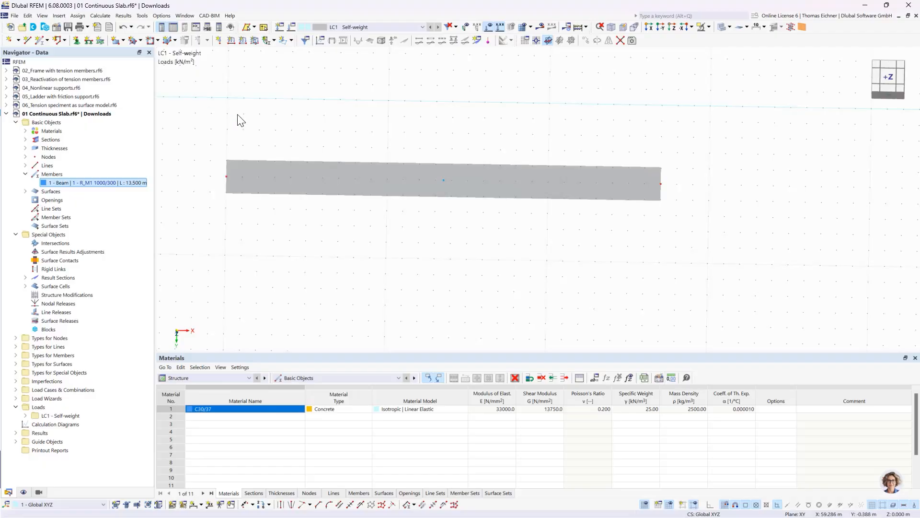
{"action": "left_click", "coordinate": [123, 28]}
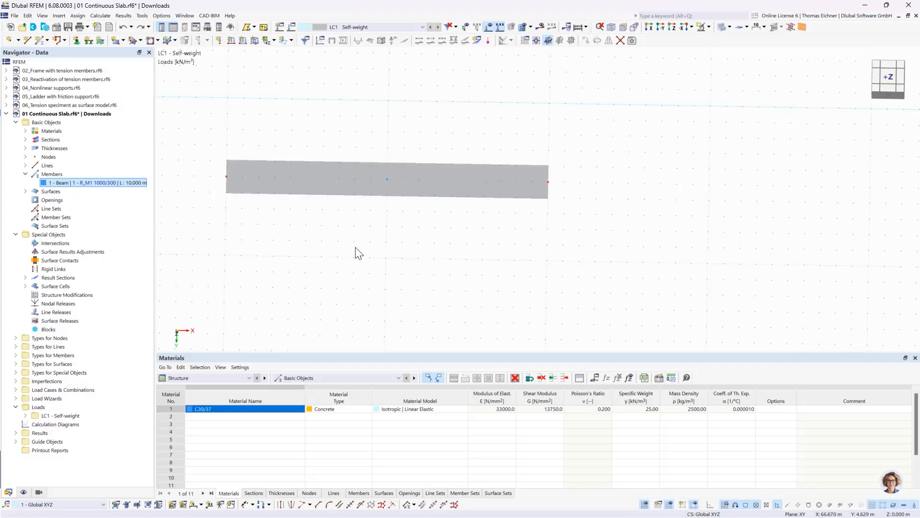
Restrain rotation φX in the Hinged nodal support and assign that support to the beam's two end nodes and midpoint node
{"action": "middle_click_drag", "start_coordinate": [355, 253], "coordinate": [409, 257]}
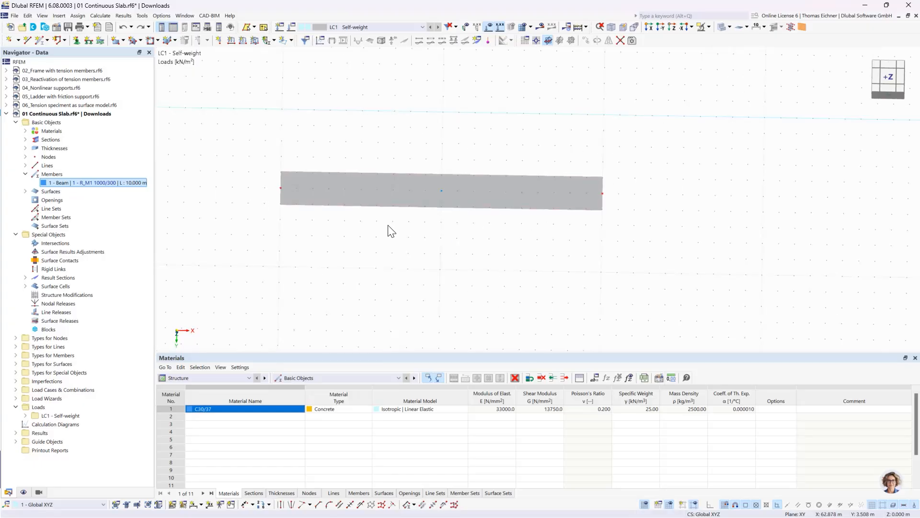
{"action": "scroll", "coordinate": [244, 119], "scroll_direction": "down", "scroll_amount": 2}
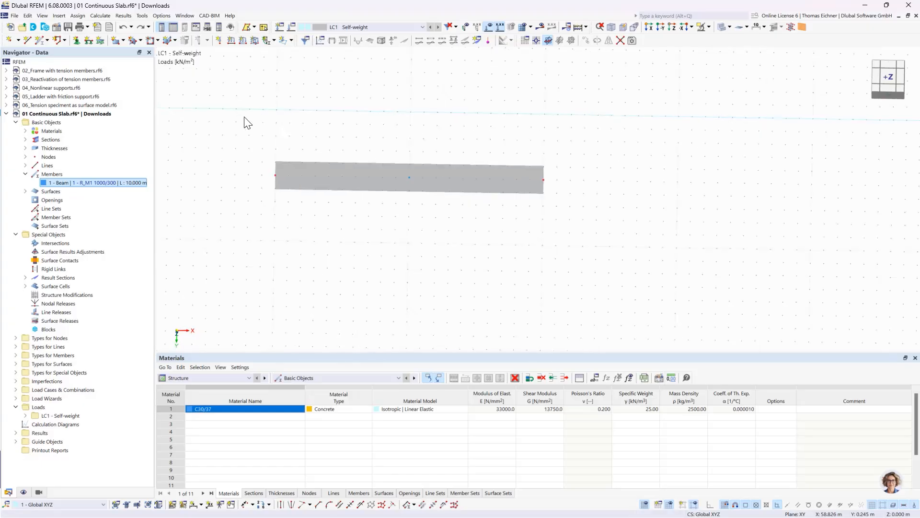
{"action": "middle_click_drag", "start_coordinate": [242, 123], "coordinate": [364, 133]}
{"action": "scroll", "coordinate": [355, 142], "scroll_direction": "up", "scroll_amount": 2}
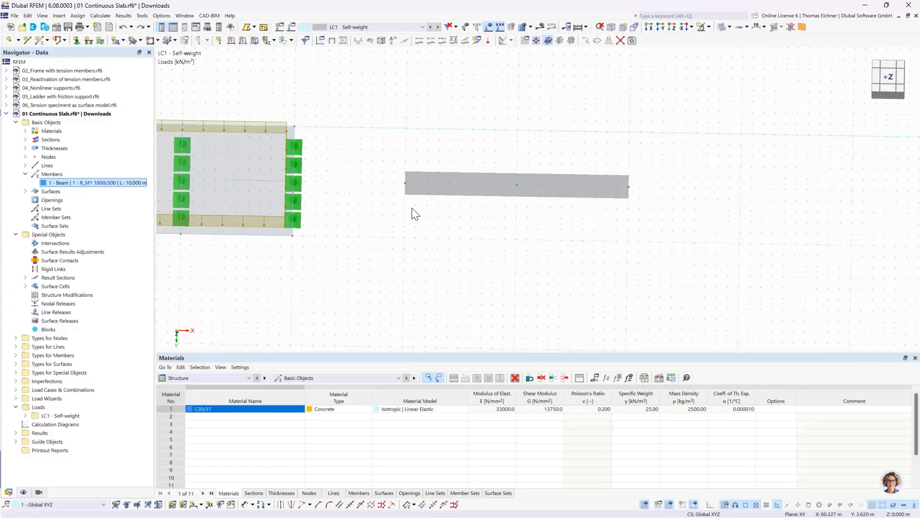
{"action": "left_click", "coordinate": [77, 39]}
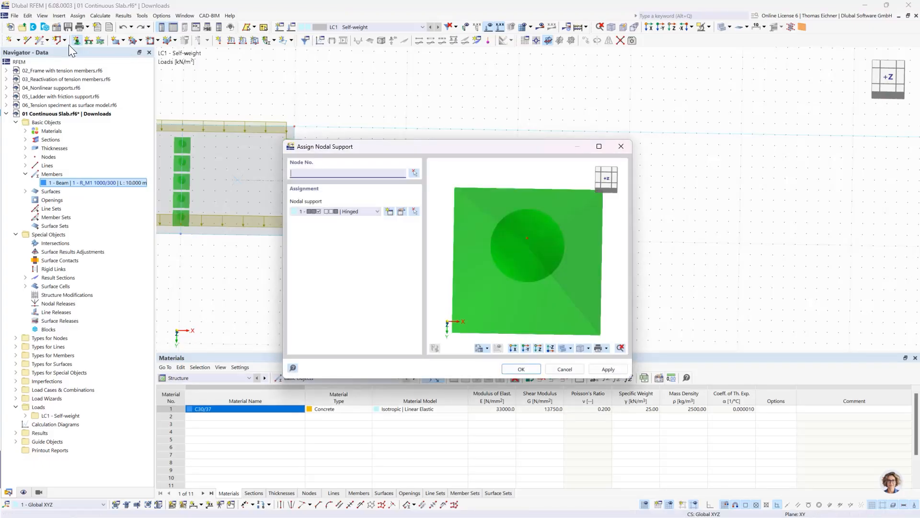
{"action": "left_click_drag", "start_coordinate": [390, 150], "coordinate": [180, 202]}
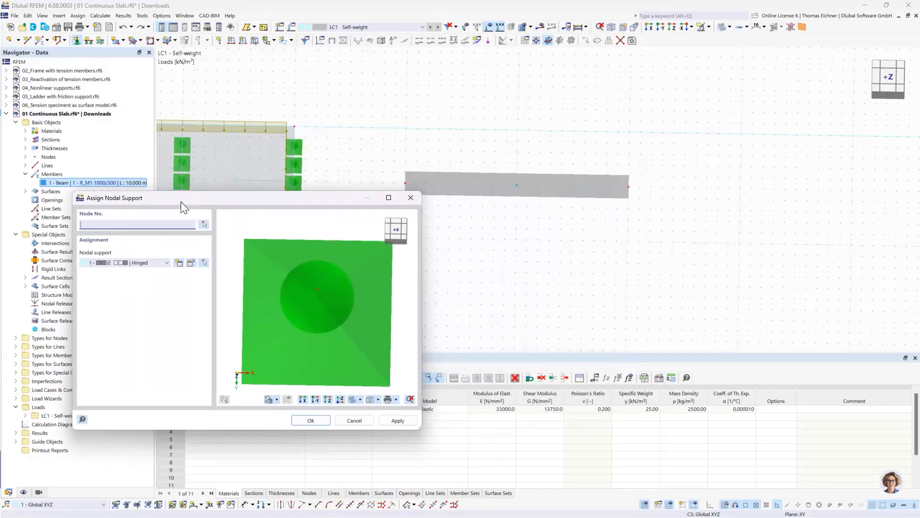
{"action": "double_click", "coordinate": [100, 262]}
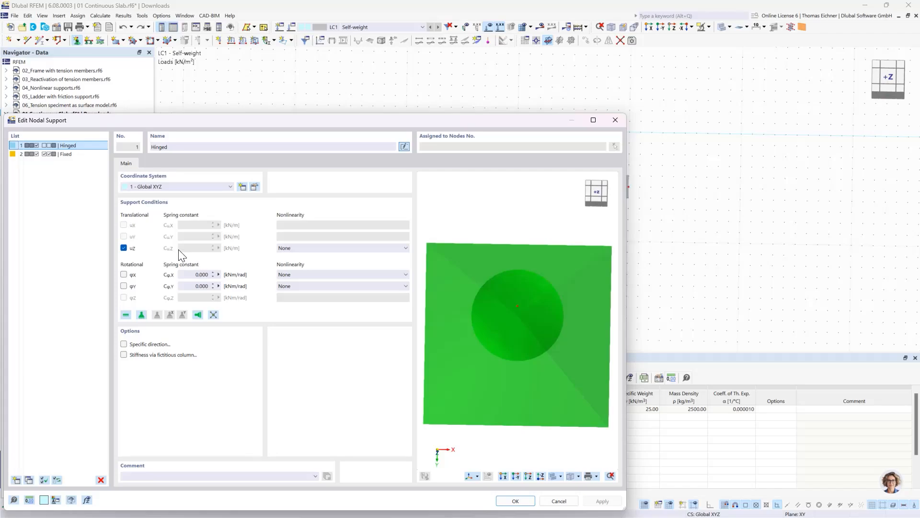
{"action": "left_click", "coordinate": [124, 274]}
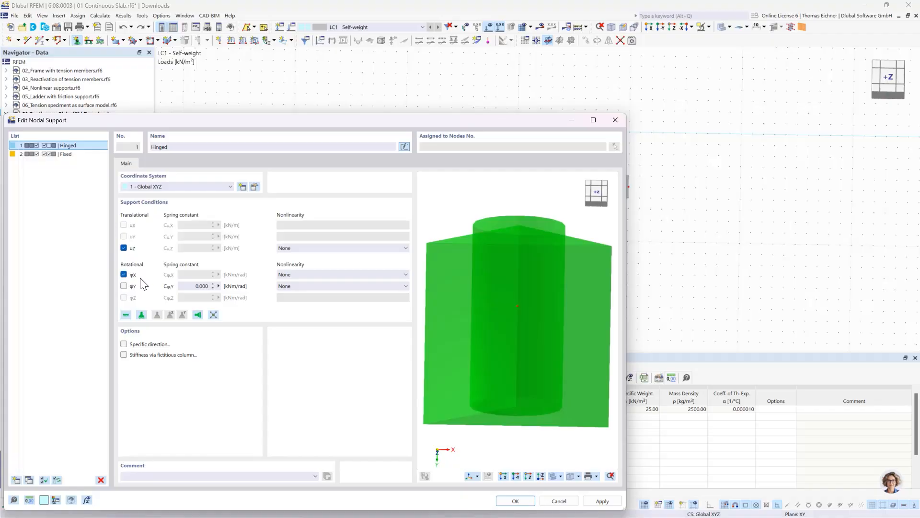
{"action": "left_click", "coordinate": [527, 501]}
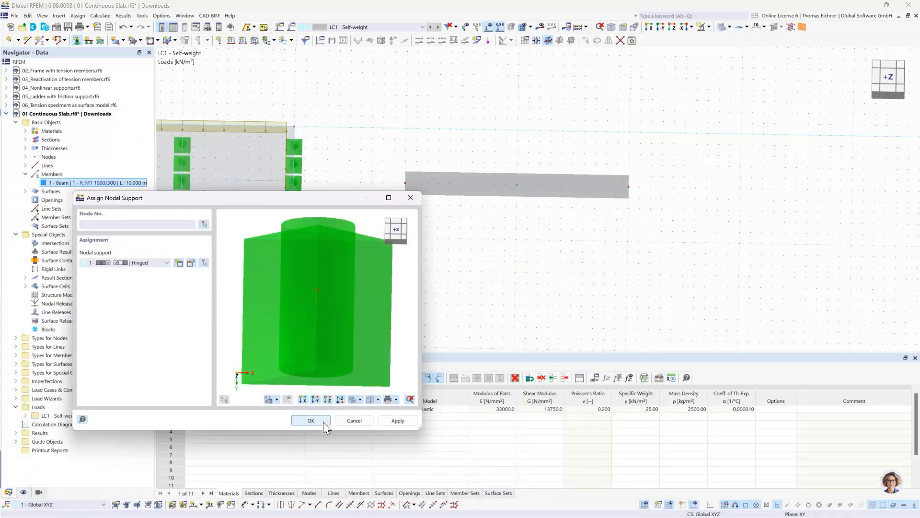
{"action": "left_click", "coordinate": [311, 421]}
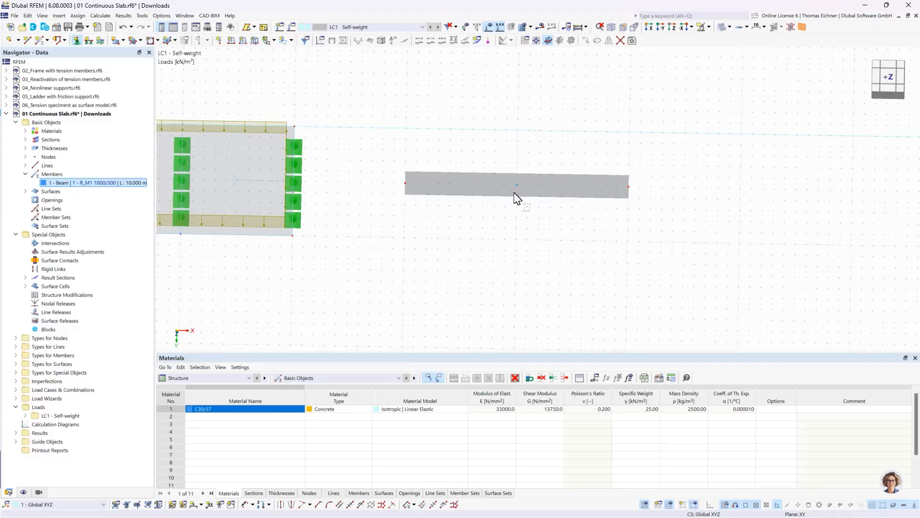
{"action": "left_click_drag", "start_coordinate": [339, 247], "coordinate": [677, 133]}
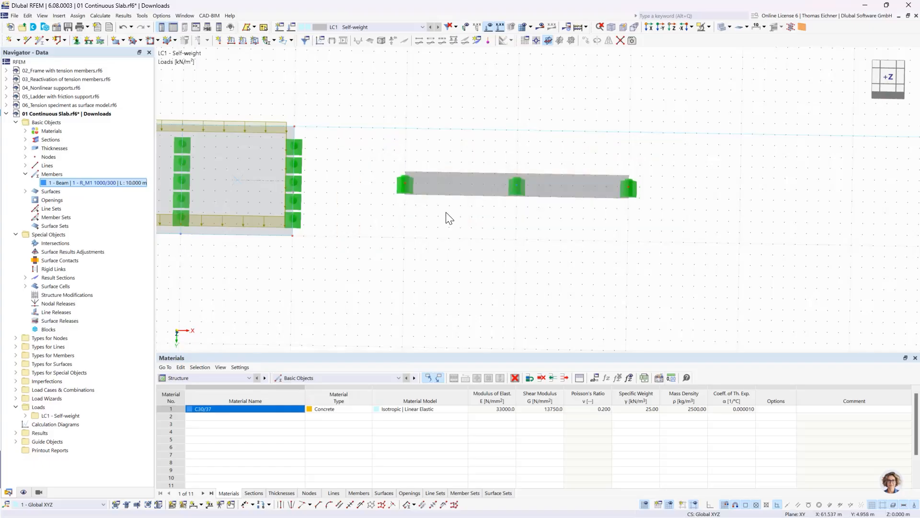
Apply a uniform 10 kN/m force load in direction ZL to the beam member in load case LC1
{"action": "scroll", "coordinate": [465, 202], "scroll_direction": "down", "scroll_amount": 5}
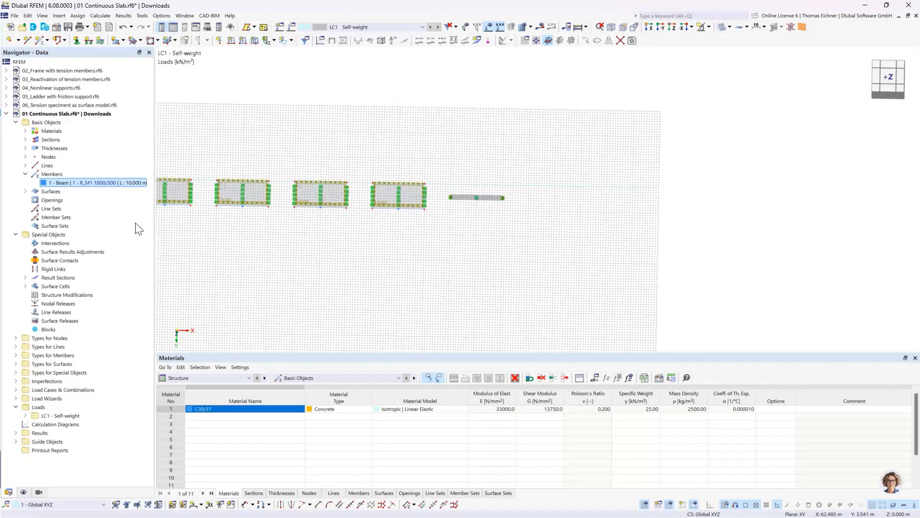
{"action": "middle_click_drag", "start_coordinate": [268, 223], "coordinate": [338, 235]}
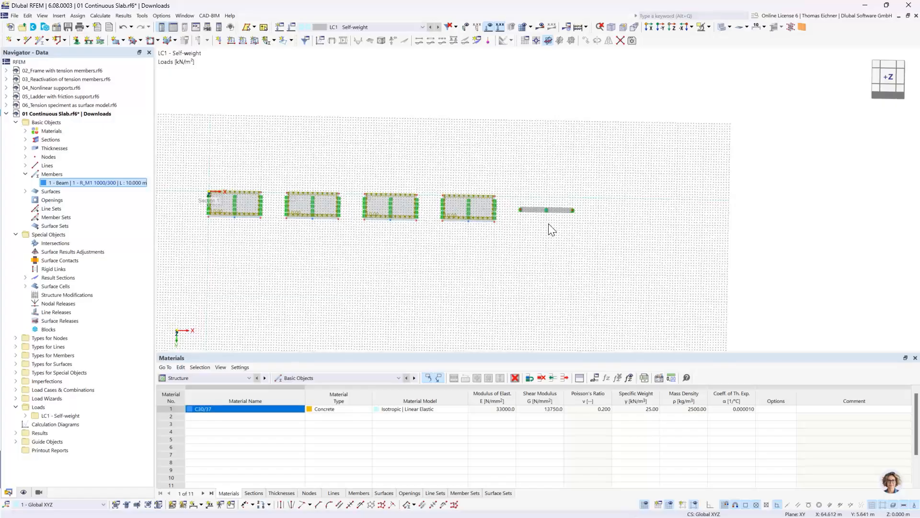
{"action": "scroll", "coordinate": [549, 225], "scroll_direction": "up", "scroll_amount": 3}
{"action": "scroll", "coordinate": [552, 225], "scroll_direction": "up", "scroll_amount": 2}
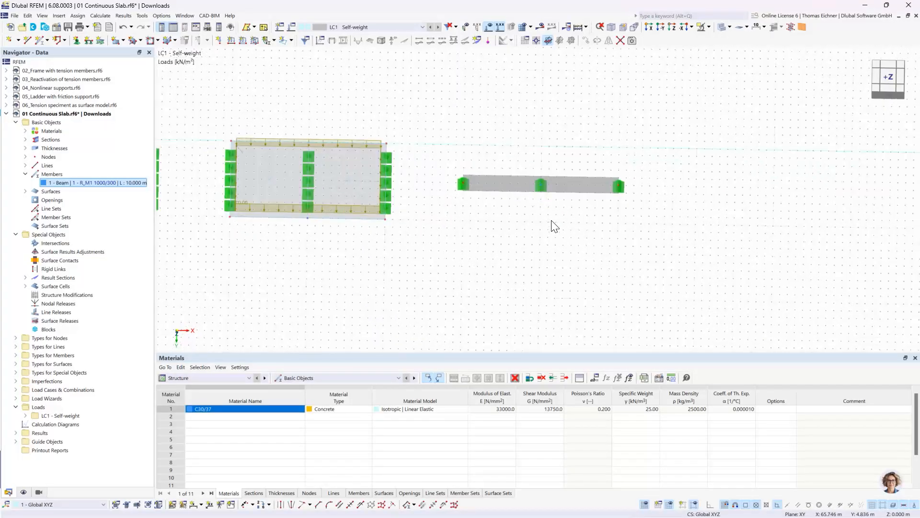
{"action": "left_click", "coordinate": [355, 140]}
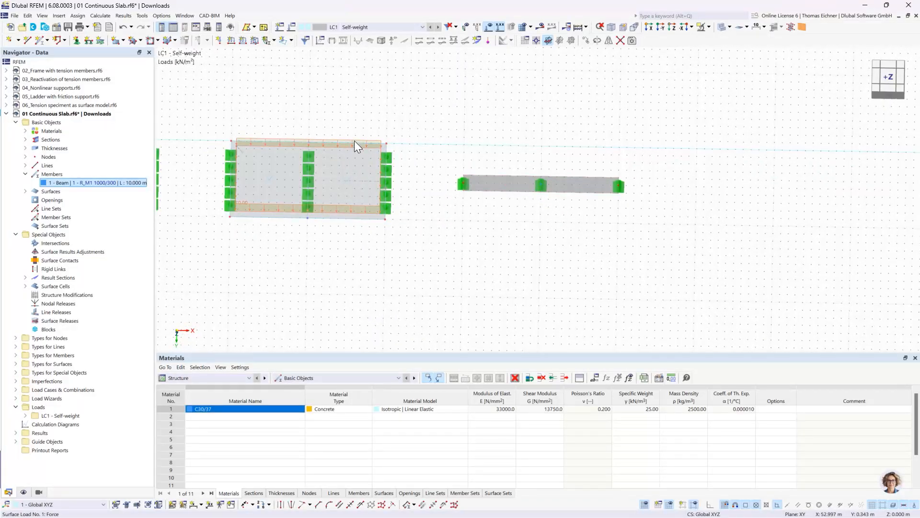
{"action": "left_click", "coordinate": [508, 183]}
{"action": "left_click", "coordinate": [479, 243]}
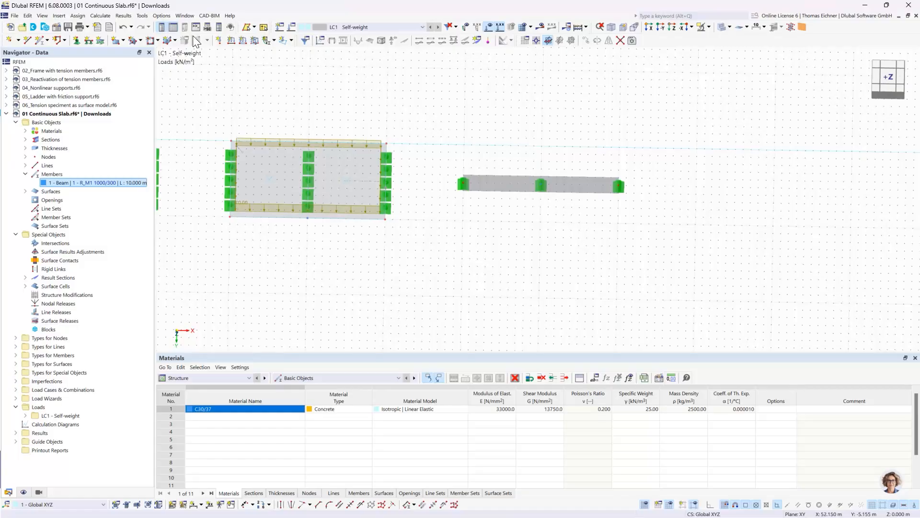
{"action": "left_click", "coordinate": [242, 42]}
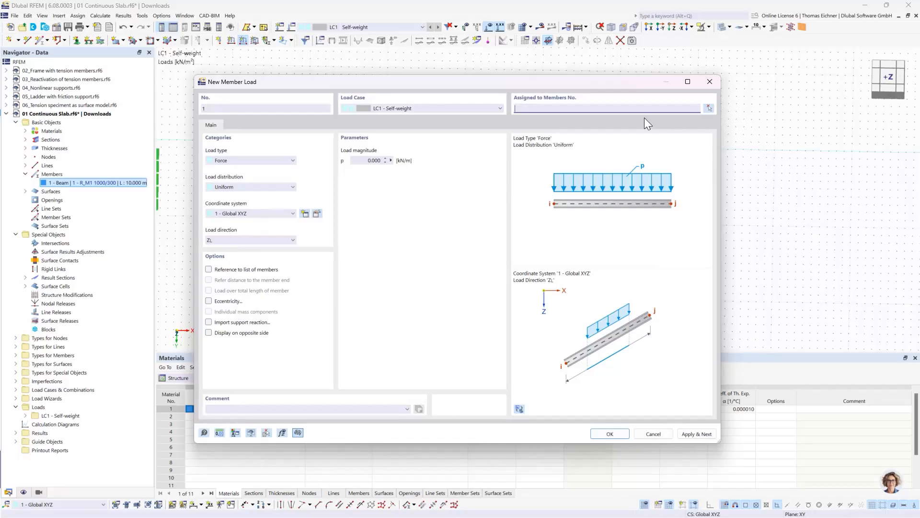
{"action": "double_click", "coordinate": [372, 160]}
{"action": "type", "text": "10"}
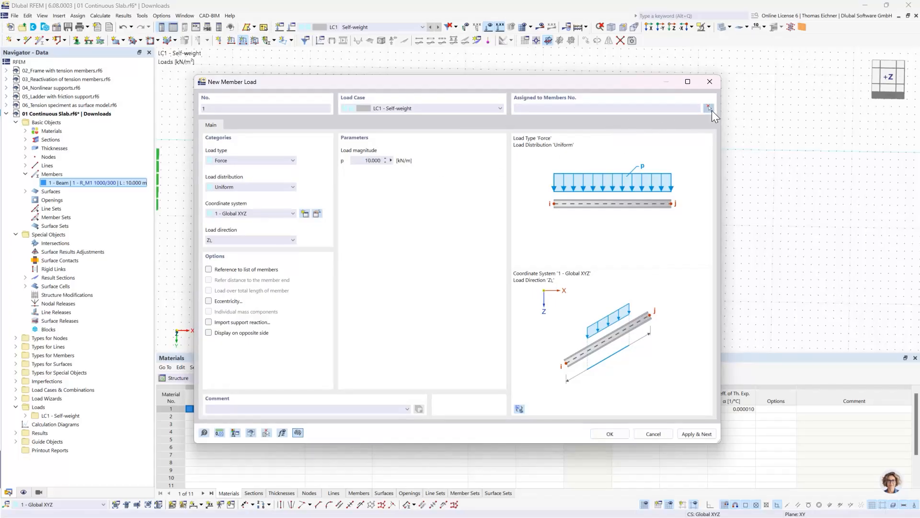
{"action": "left_click", "coordinate": [709, 108]}
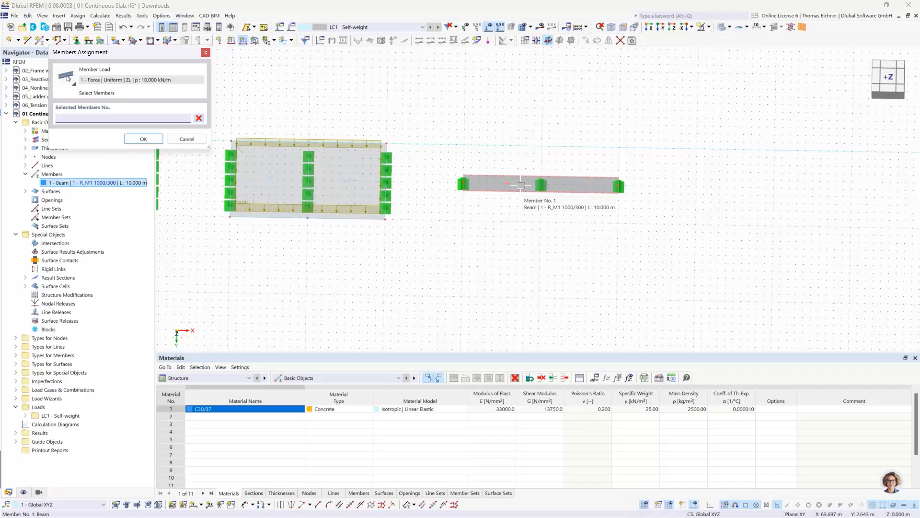
{"action": "left_click", "coordinate": [522, 185]}
{"action": "left_click", "coordinate": [144, 139]}
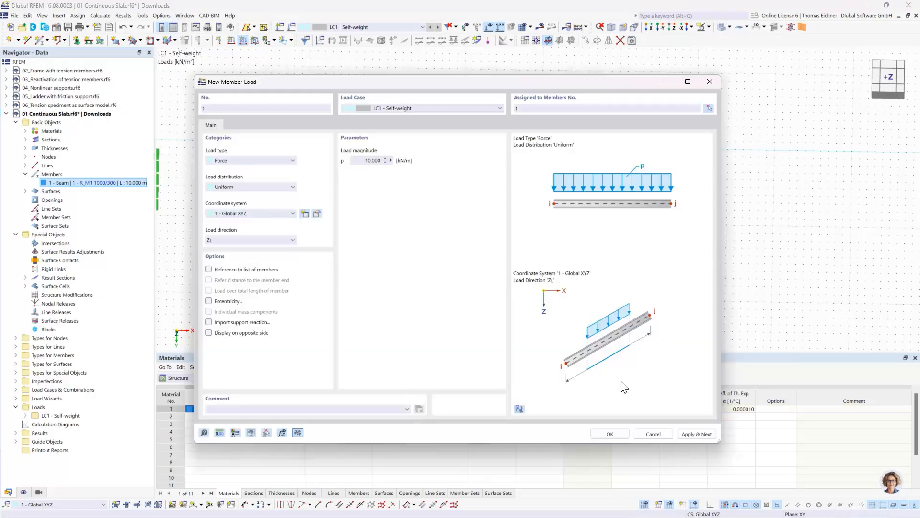
{"action": "left_click", "coordinate": [623, 434]}
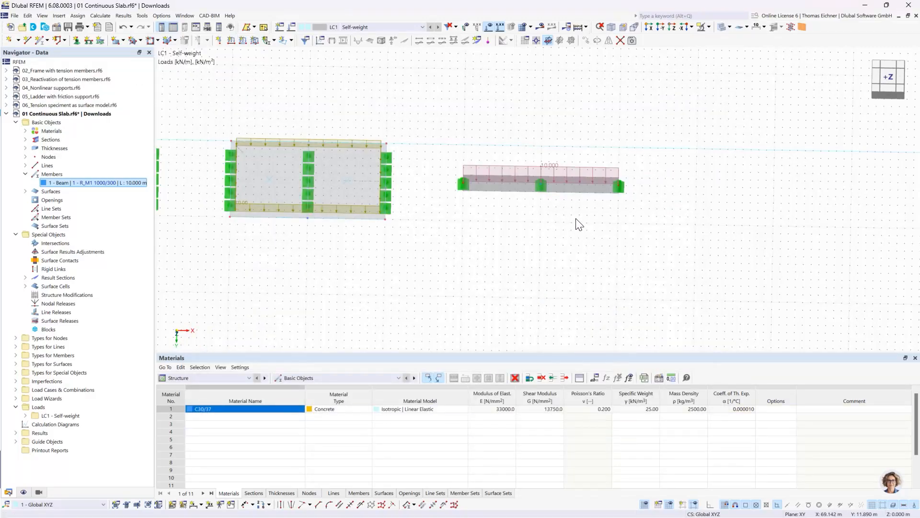
Make the C30/37 material of the slabs and beam user-defined and set its Poisson's ratio to 0
{"action": "scroll", "coordinate": [463, 241], "scroll_direction": "down", "scroll_amount": 3}
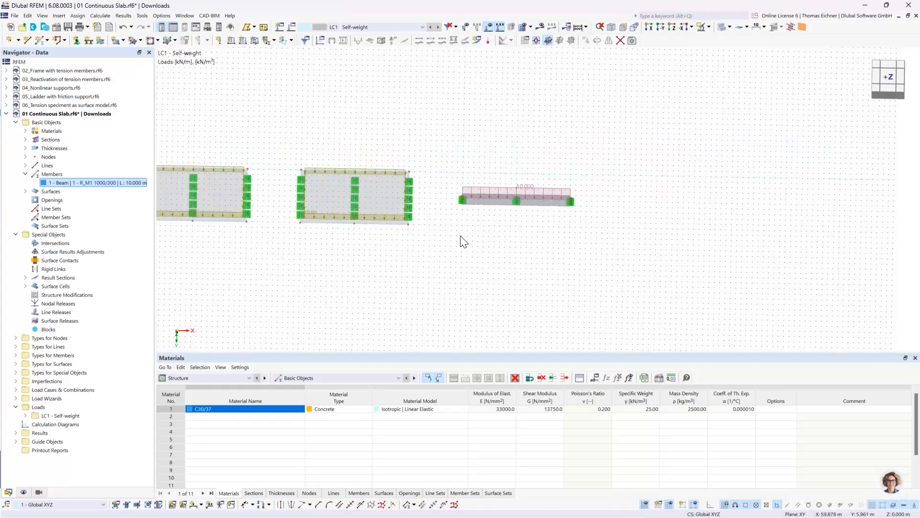
{"action": "middle_click_drag", "start_coordinate": [347, 257], "coordinate": [497, 269]}
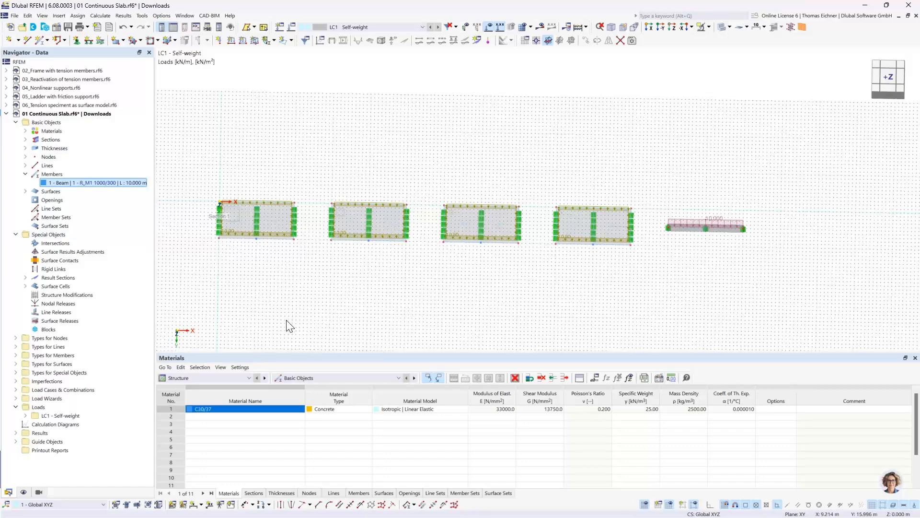
{"action": "left_click", "coordinate": [26, 131]}
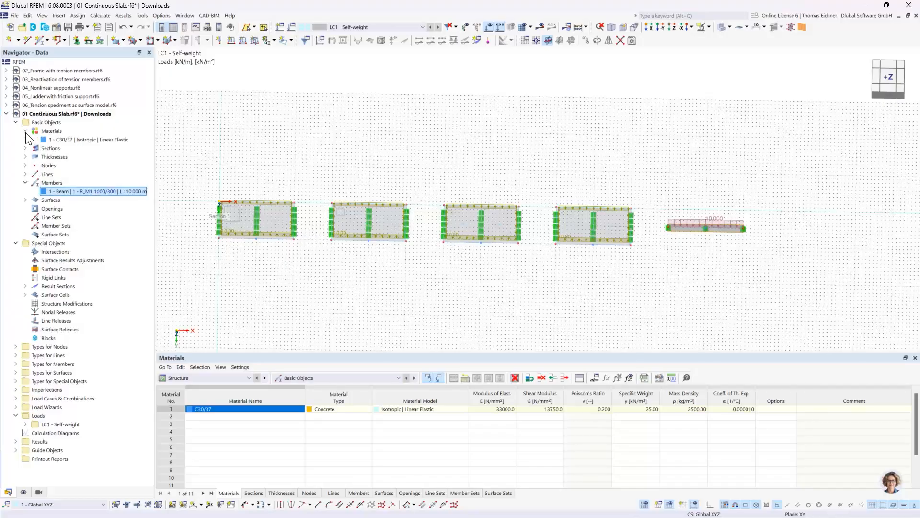
{"action": "double_click", "coordinate": [82, 140]}
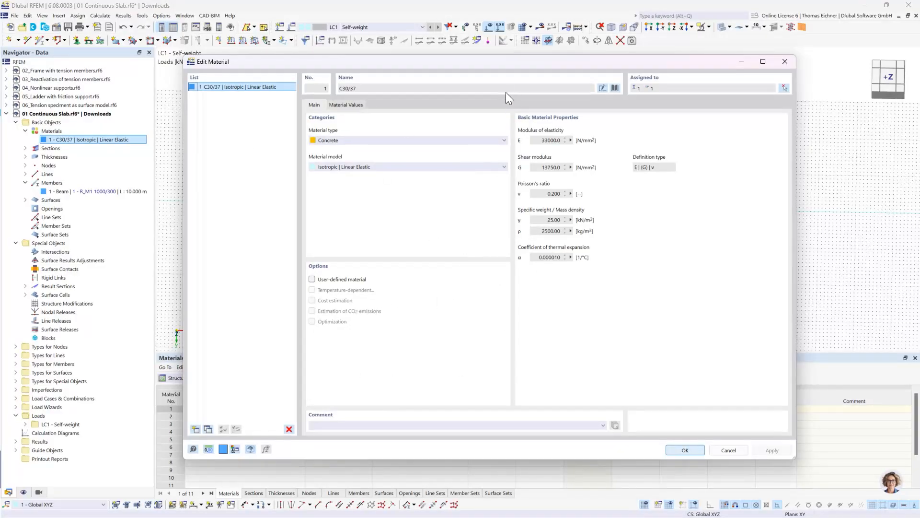
{"action": "left_click_drag", "start_coordinate": [513, 65], "coordinate": [476, 66]}
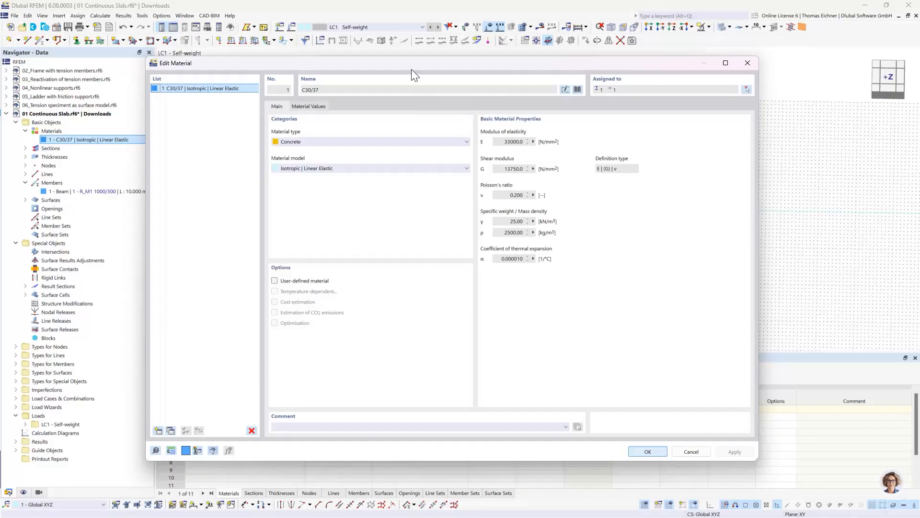
{"action": "left_click_drag", "start_coordinate": [410, 68], "coordinate": [371, 54]}
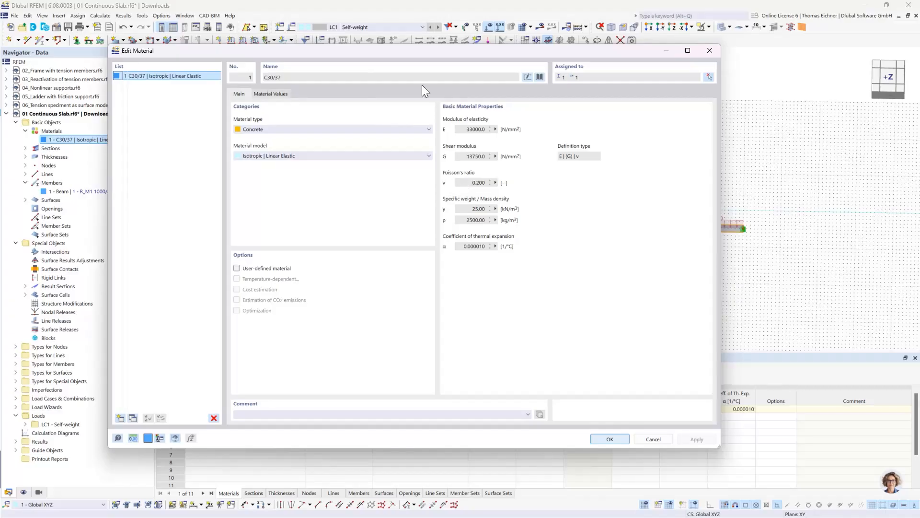
{"action": "left_click_drag", "start_coordinate": [412, 54], "coordinate": [461, 319]}
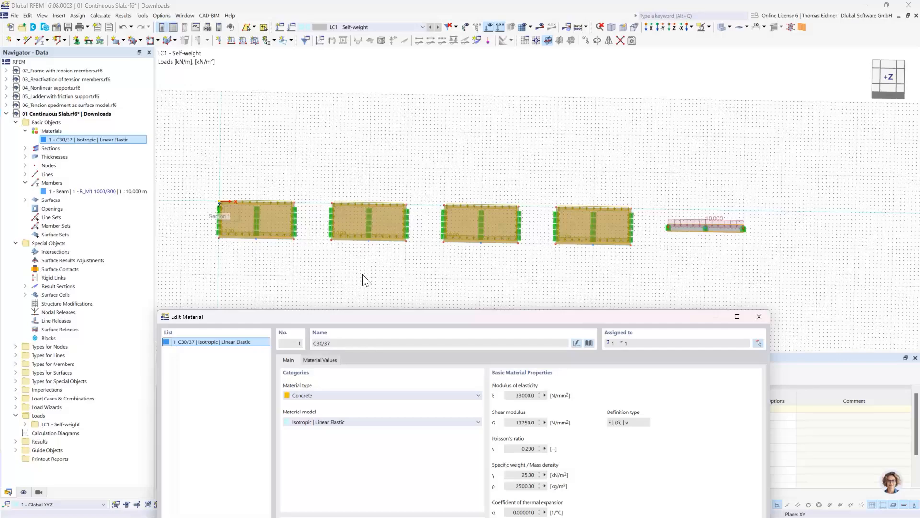
{"action": "left_click_drag", "start_coordinate": [355, 318], "coordinate": [346, 284]}
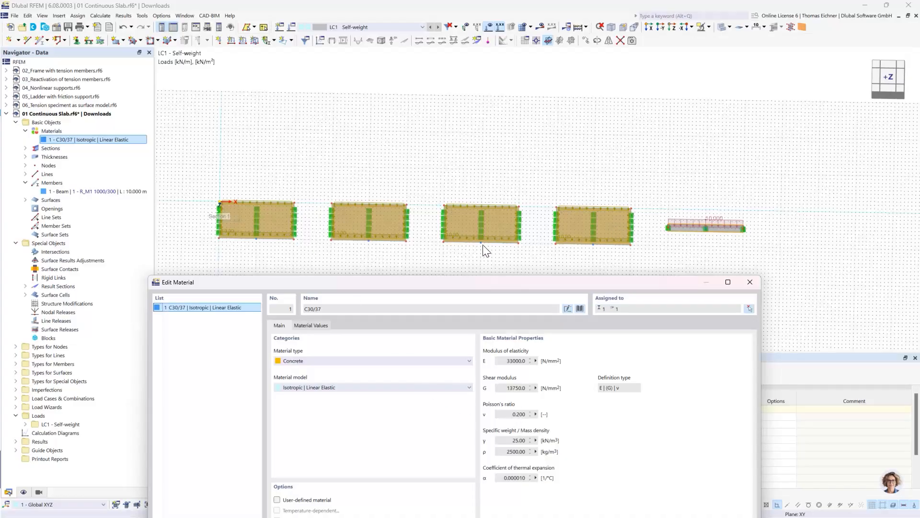
{"action": "left_click_drag", "start_coordinate": [478, 283], "coordinate": [423, 99]}
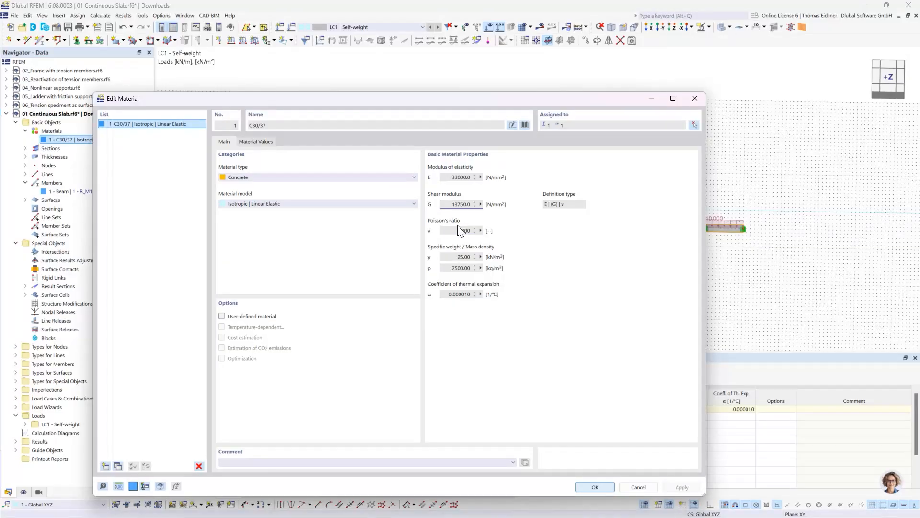
{"action": "left_click", "coordinate": [222, 317]}
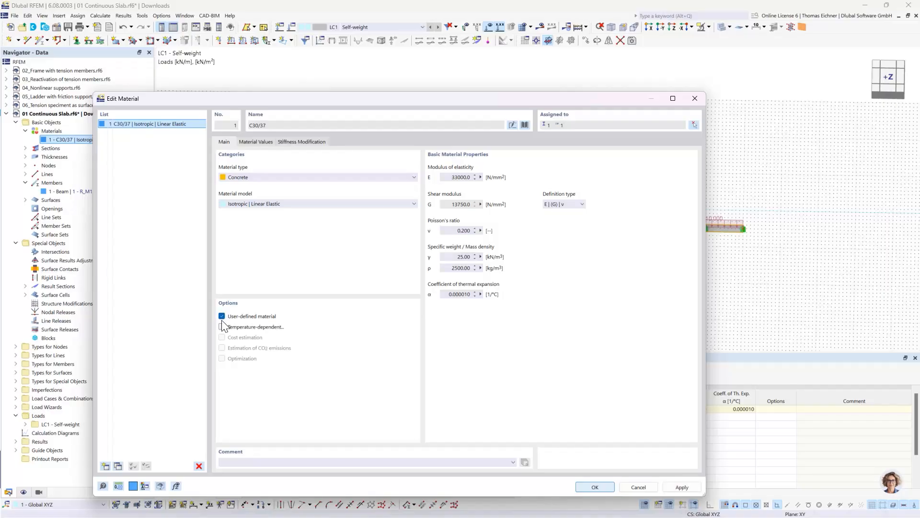
{"action": "left_click", "coordinate": [447, 231]}
{"action": "type", "text": "0"}
{"action": "left_click", "coordinate": [459, 255]}
{"action": "left_click", "coordinate": [587, 487]}
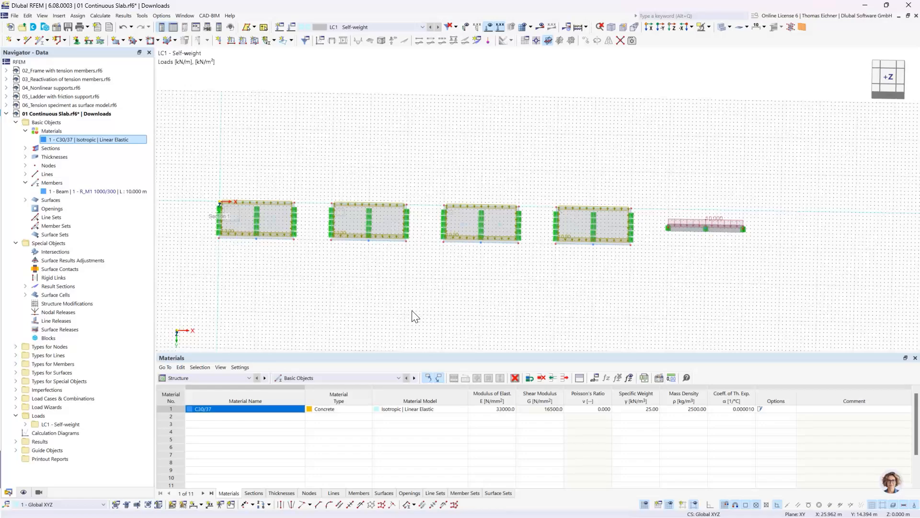
Deactivate the active self-weight in load case LC1
{"action": "left_click", "coordinate": [365, 28]}
{"action": "left_click", "coordinate": [367, 26]}
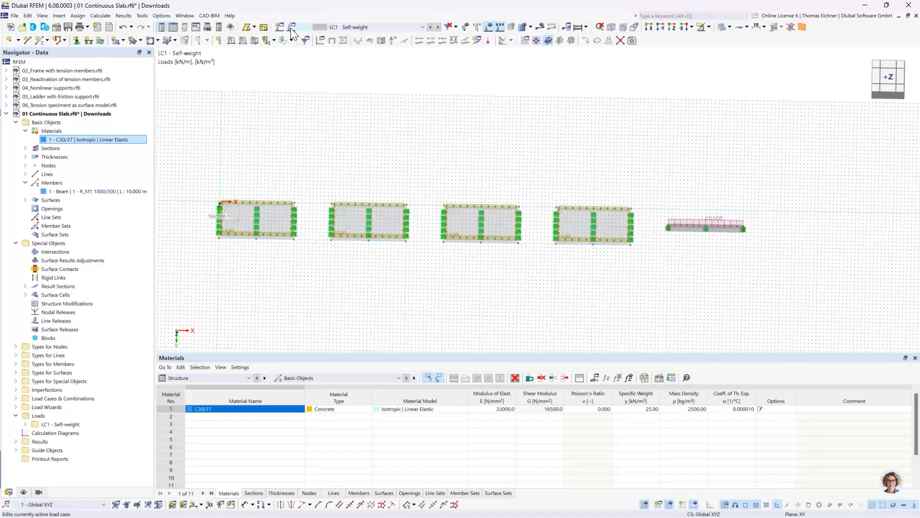
{"action": "left_click", "coordinate": [291, 28]}
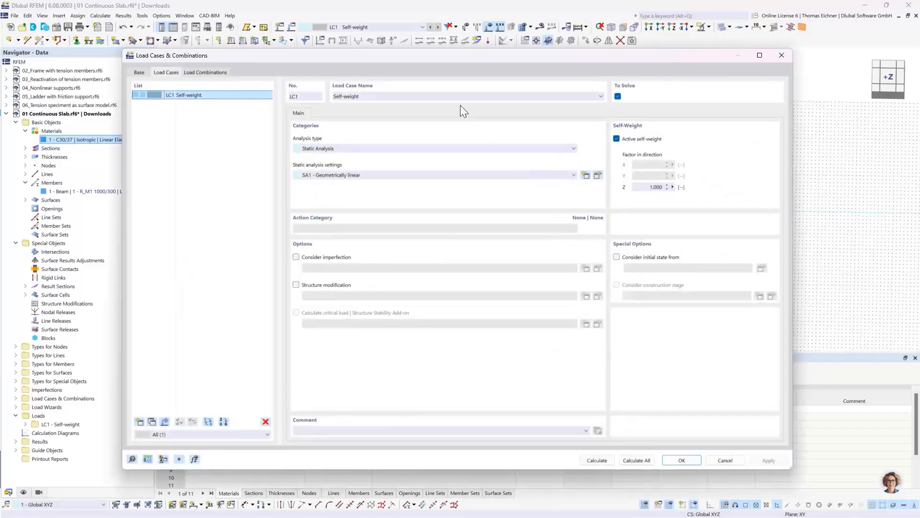
{"action": "left_click_drag", "start_coordinate": [447, 56], "coordinate": [452, 254]}
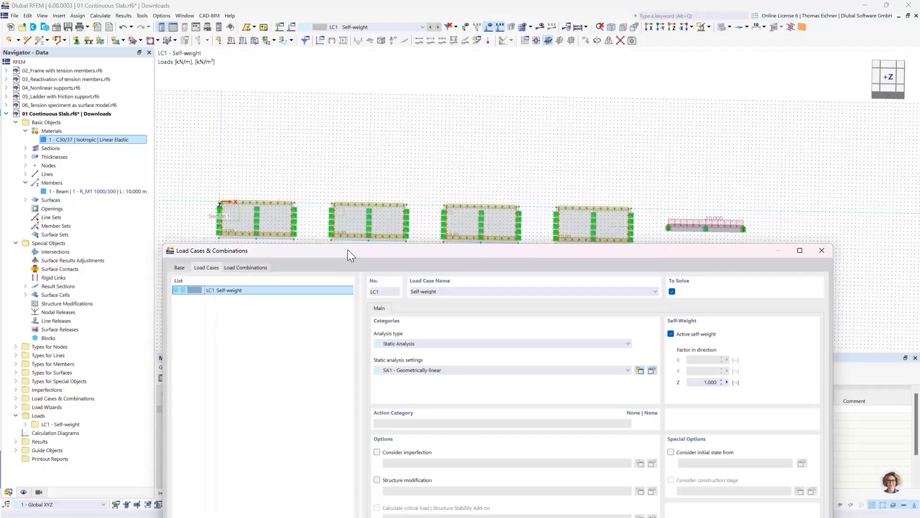
{"action": "left_click_drag", "start_coordinate": [347, 250], "coordinate": [270, 102]}
{"action": "left_click_drag", "start_coordinate": [547, 113], "coordinate": [544, 73]}
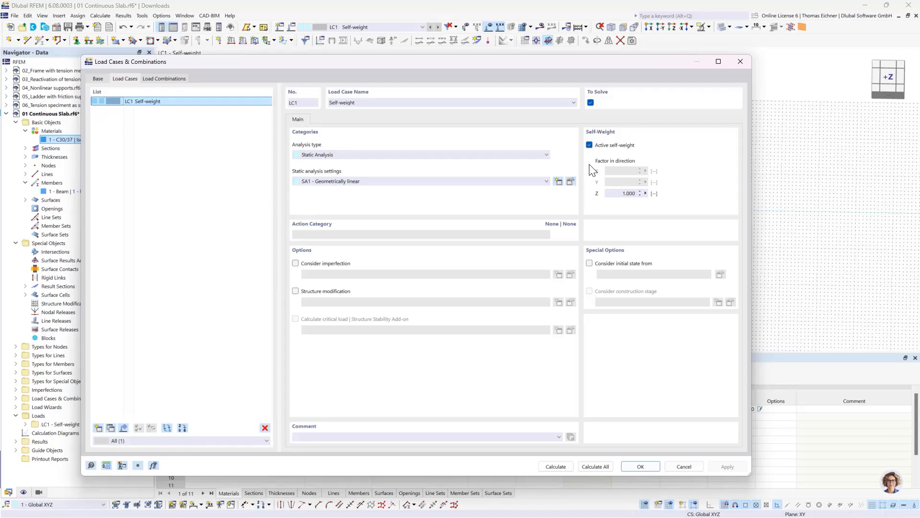
{"action": "left_click", "coordinate": [590, 145]}
{"action": "left_click", "coordinate": [641, 467]}
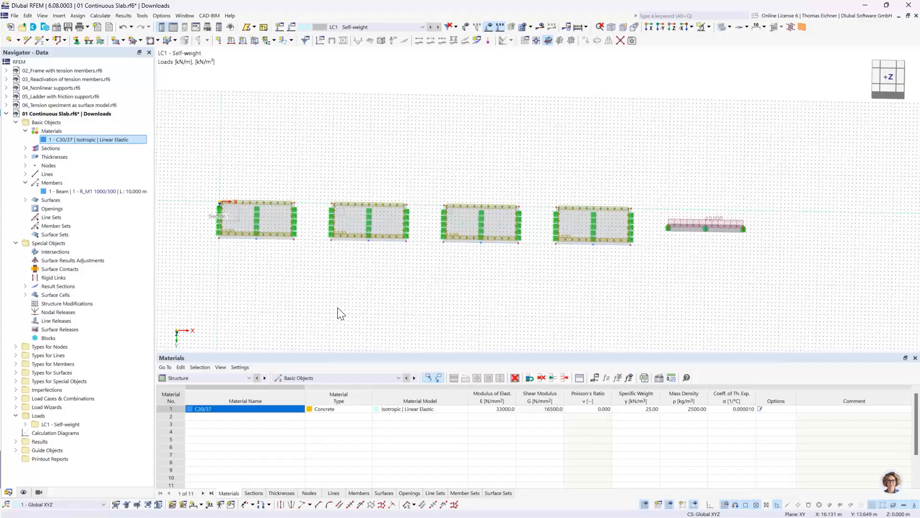
Examine the first slab's surface and the line support along its outer edge
{"action": "scroll", "coordinate": [363, 289], "scroll_direction": "up", "scroll_amount": 2}
{"action": "middle_click_drag", "start_coordinate": [267, 243], "coordinate": [417, 278]}
{"action": "scroll", "coordinate": [344, 263], "scroll_direction": "up", "scroll_amount": 2}
{"action": "scroll", "coordinate": [340, 263], "scroll_direction": "up", "scroll_amount": 1}
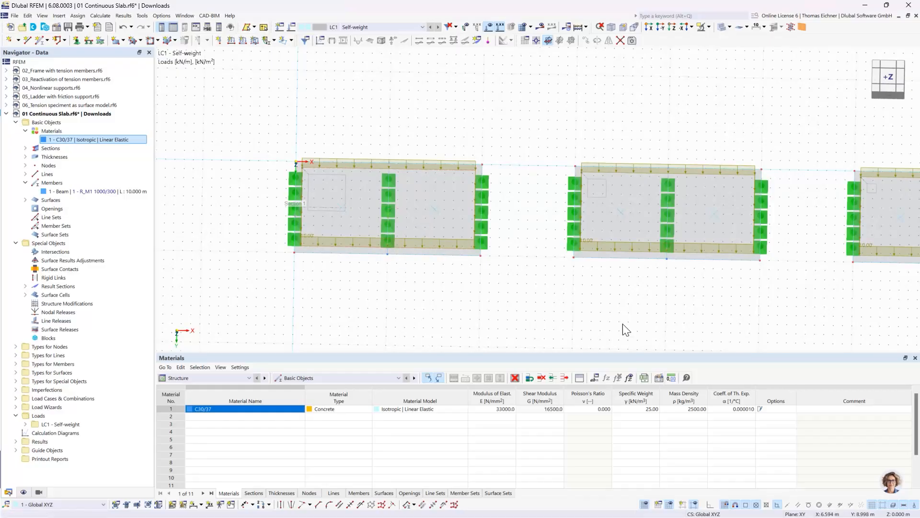
{"action": "left_click", "coordinate": [438, 214]}
{"action": "left_click", "coordinate": [440, 308]}
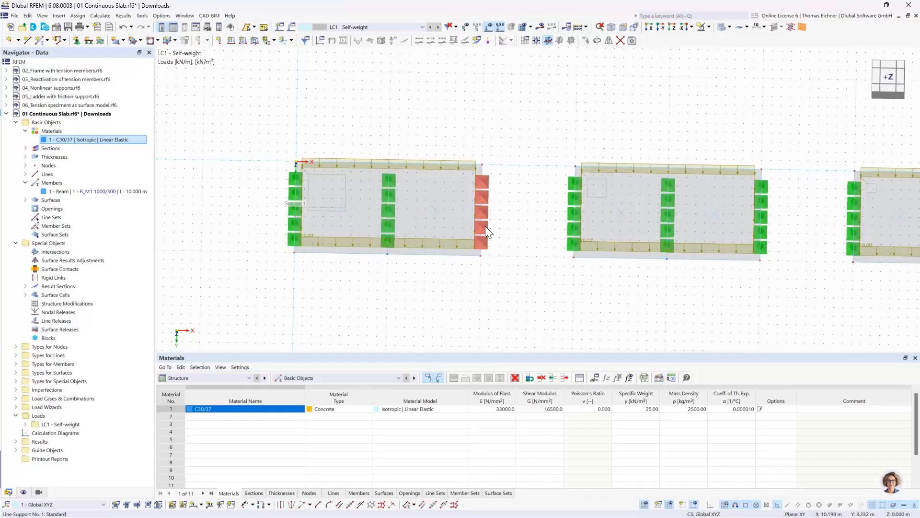
{"action": "left_click", "coordinate": [484, 249]}
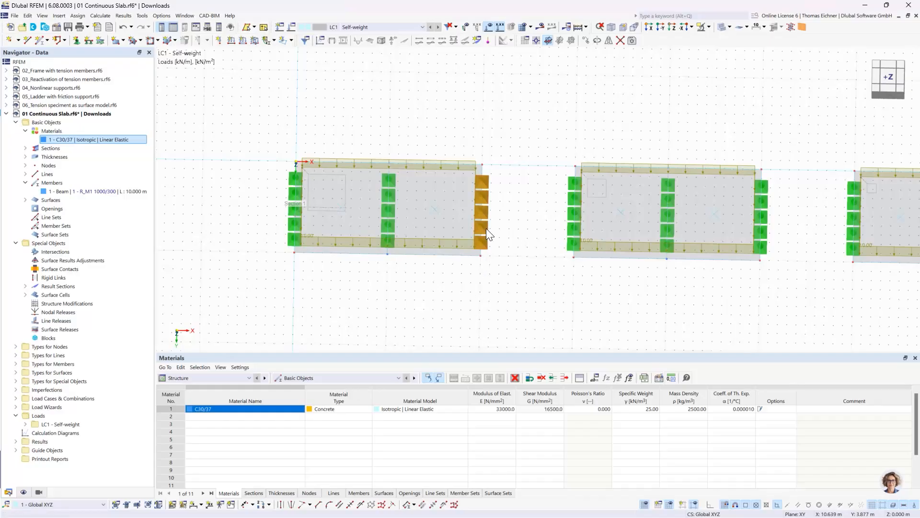
{"action": "left_click", "coordinate": [464, 301]}
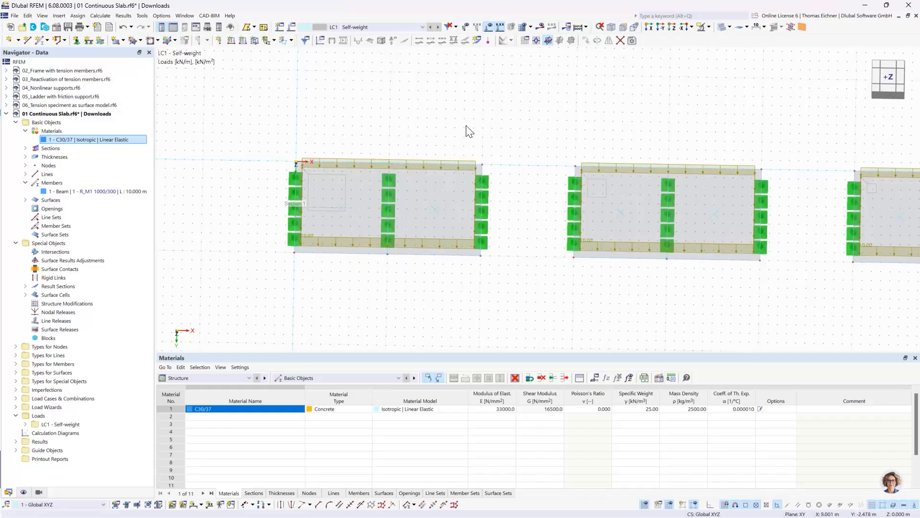
Calculate the model and compare the global displacements |u| of the four slabs and the beam
{"action": "scroll", "coordinate": [621, 137], "scroll_direction": "down", "scroll_amount": 5}
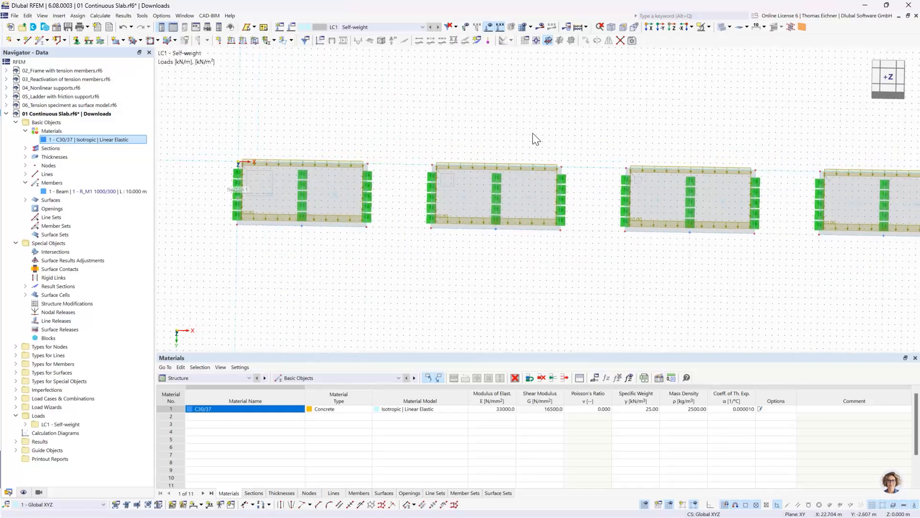
{"action": "middle_click_drag", "start_coordinate": [628, 110], "coordinate": [621, 116]}
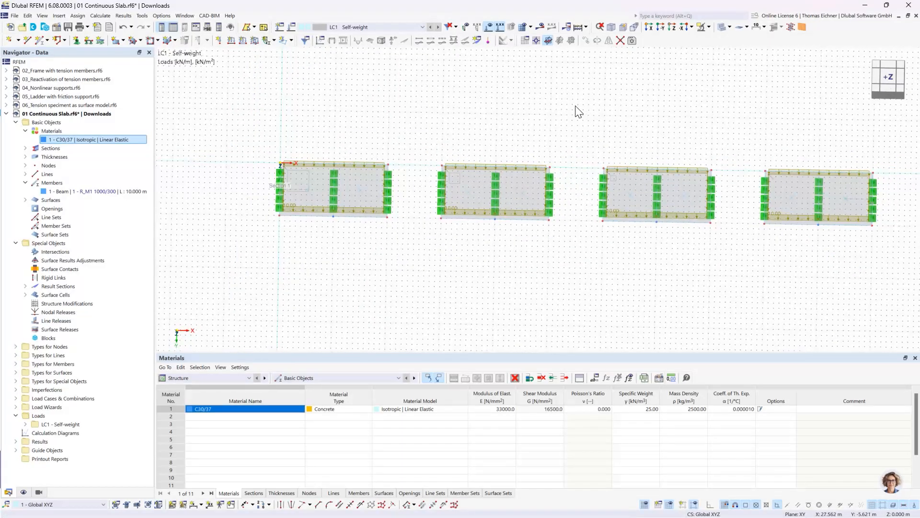
{"action": "left_click", "coordinate": [577, 28]}
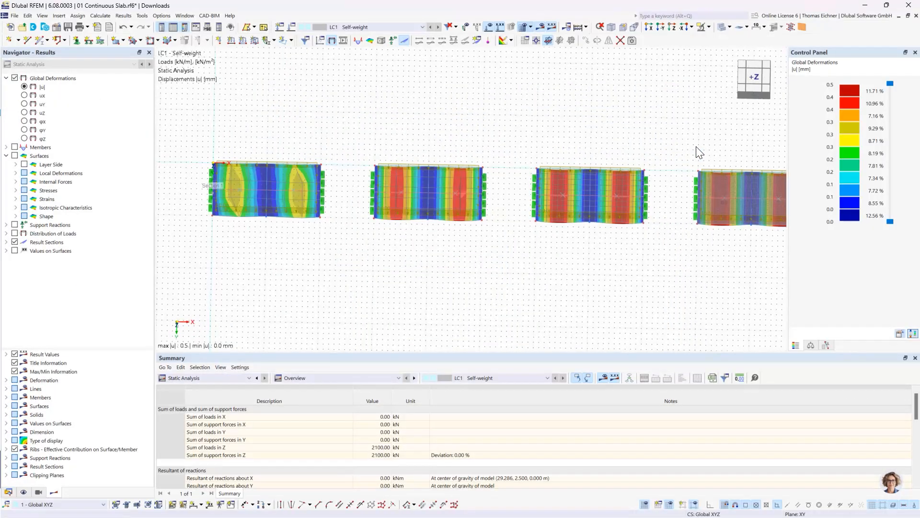
{"action": "middle_click_drag", "start_coordinate": [579, 123], "coordinate": [507, 119]}
{"action": "scroll", "coordinate": [551, 128], "scroll_direction": "down", "scroll_amount": 2}
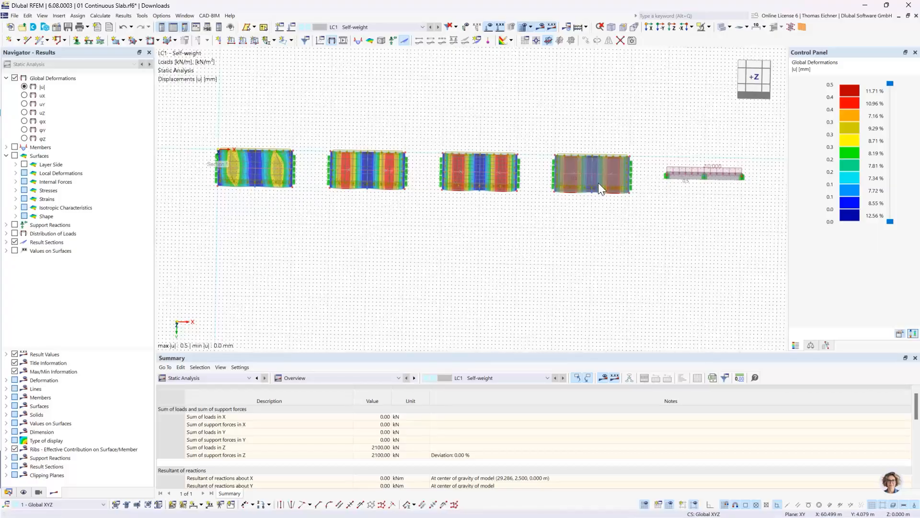
{"action": "scroll", "coordinate": [447, 170], "scroll_direction": "up", "scroll_amount": 1}
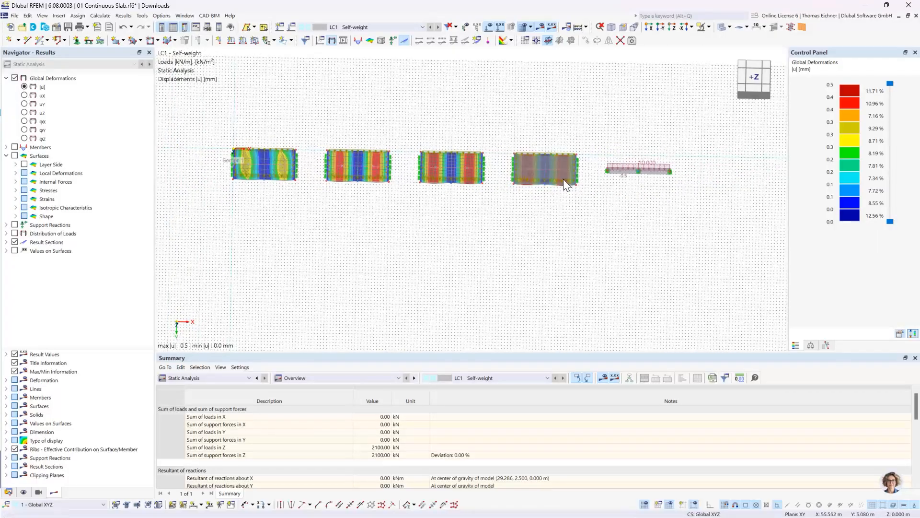
{"action": "scroll", "coordinate": [262, 160], "scroll_direction": "up", "scroll_amount": 3}
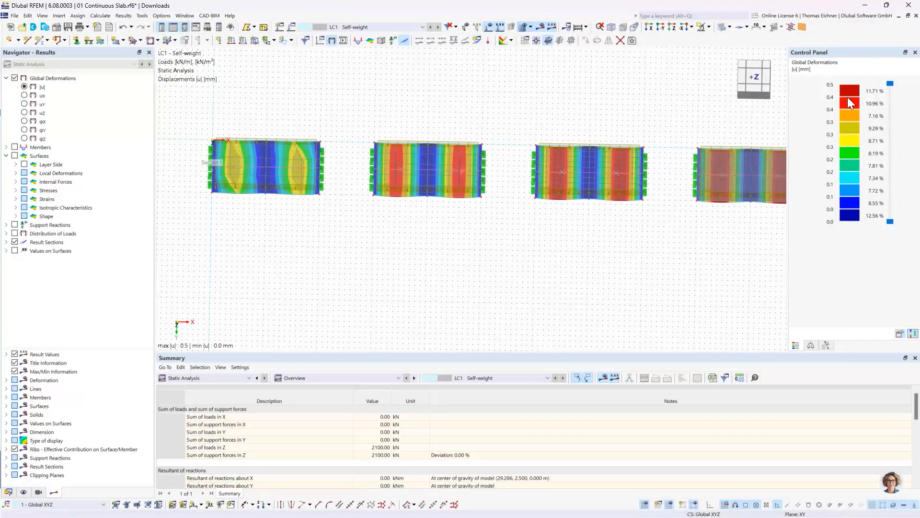
View the model in the -Y direction and examine the displacement curves of the slabs
{"action": "mouse_move", "coordinate": [709, 193]}
{"action": "left_click", "coordinate": [660, 28]}
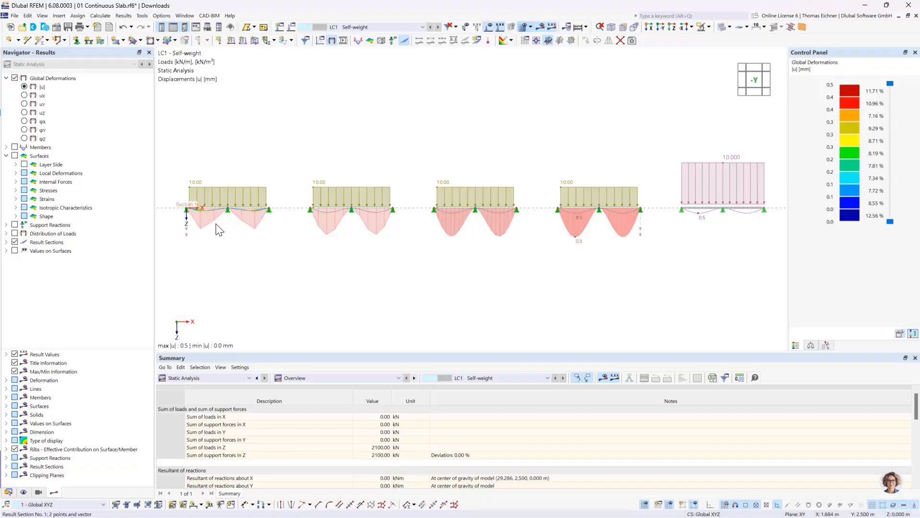
{"action": "scroll", "coordinate": [283, 238], "scroll_direction": "up", "scroll_amount": 1}
{"action": "scroll", "coordinate": [282, 238], "scroll_direction": "up", "scroll_amount": 1}
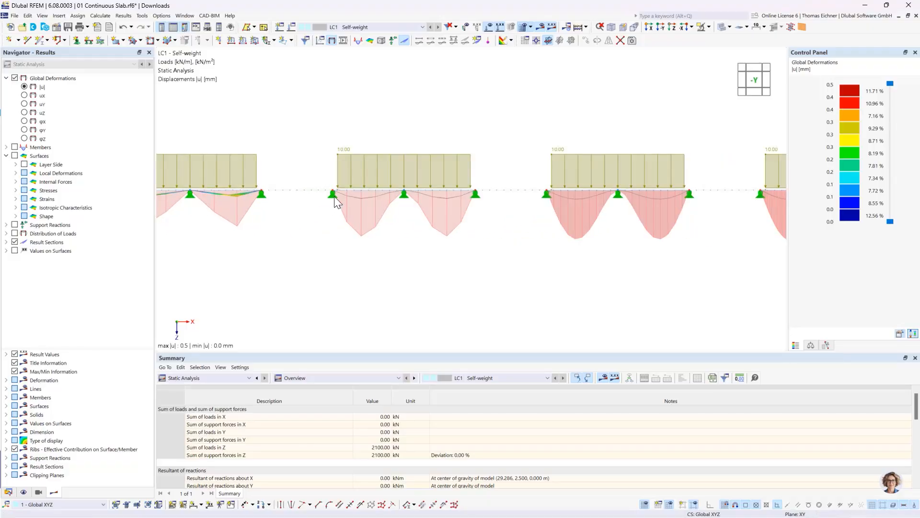
Set the display factor for deformations to 2048.00 to scale the displacement curves of the slabs and beam
{"action": "scroll", "coordinate": [428, 220], "scroll_direction": "down", "scroll_amount": 3}
{"action": "middle_click_drag", "start_coordinate": [629, 250], "coordinate": [579, 251]}
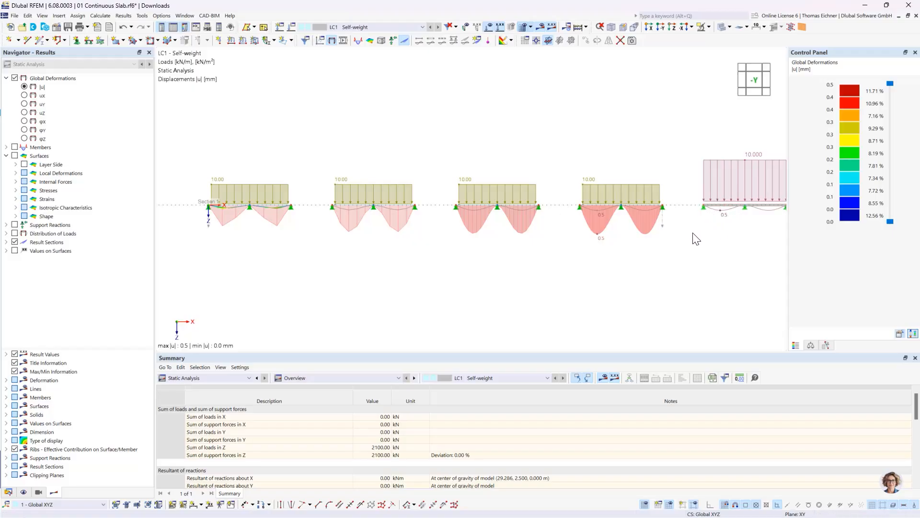
{"action": "left_click", "coordinate": [811, 345]}
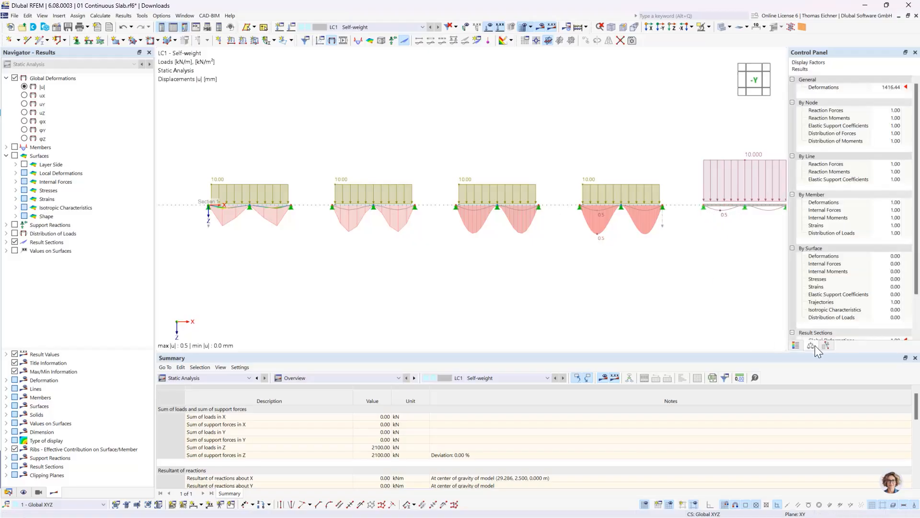
{"action": "left_click", "coordinate": [896, 87]}
{"action": "left_click", "coordinate": [899, 86]}
{"action": "left_click", "coordinate": [900, 86]}
{"action": "left_click", "coordinate": [900, 86]}
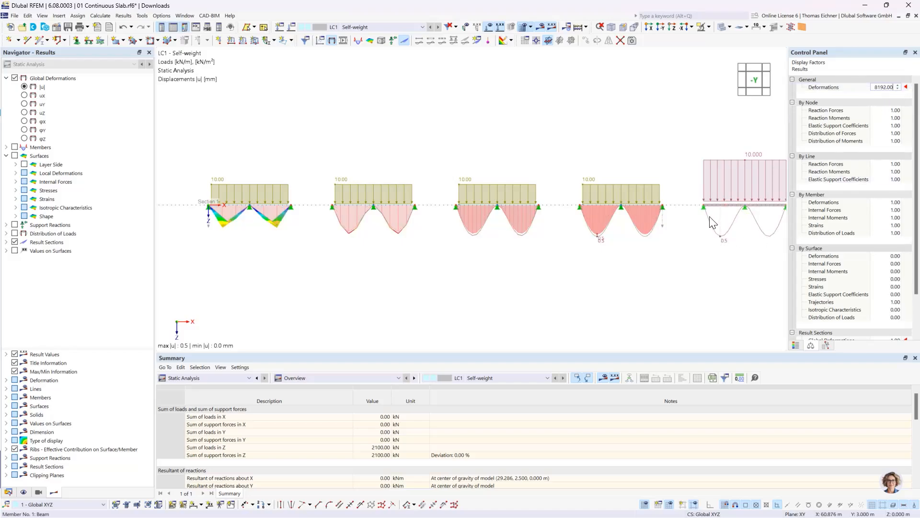
{"action": "left_click", "coordinate": [898, 89]}
{"action": "left_click", "coordinate": [898, 89]}
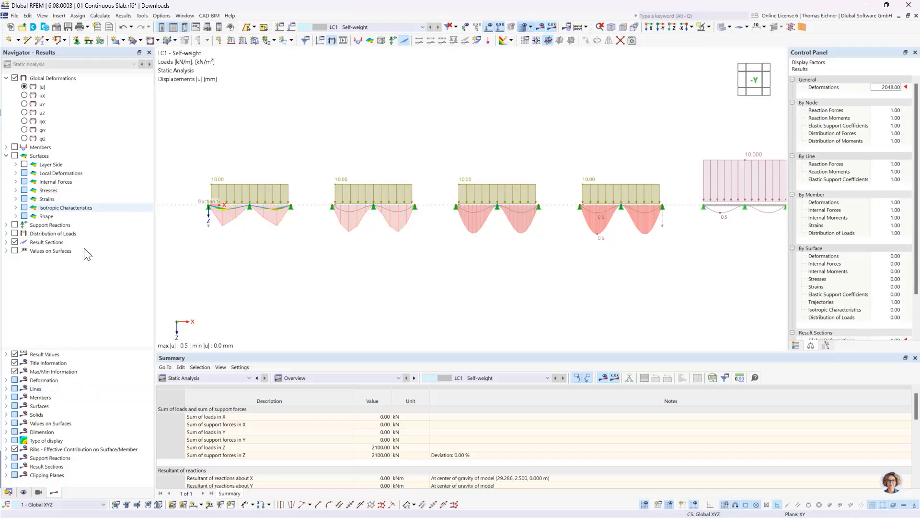
Show local extremes instead of global extremes as the values on the result section diagrams of Section 1
{"action": "left_click", "coordinate": [5, 242]}
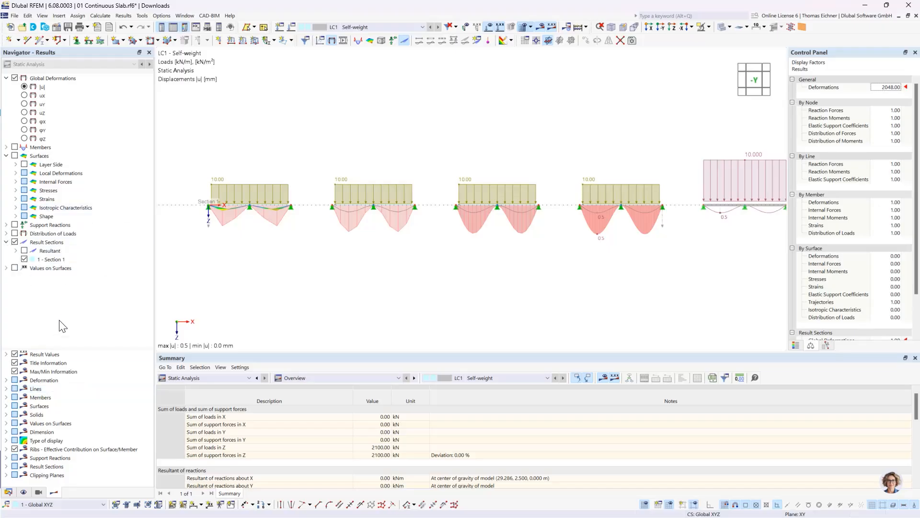
{"action": "left_click", "coordinate": [32, 261]}
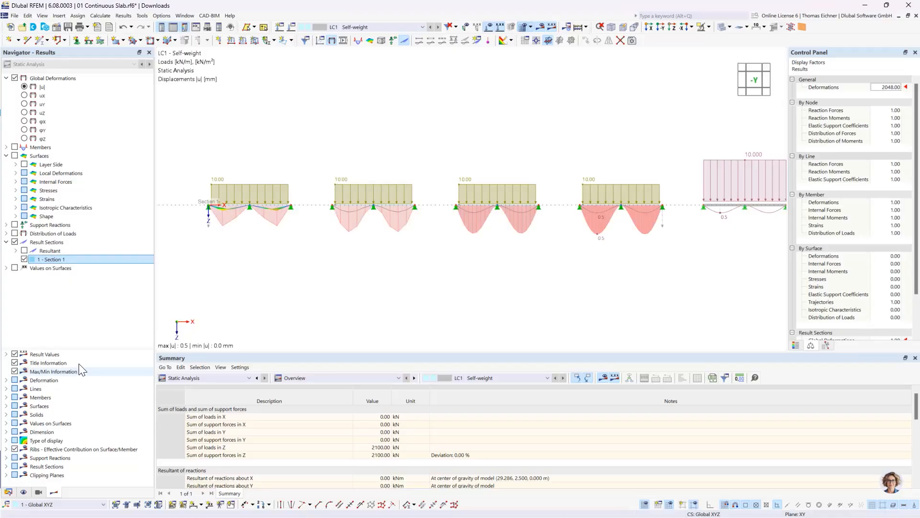
{"action": "left_click_drag", "start_coordinate": [89, 348], "coordinate": [101, 300]}
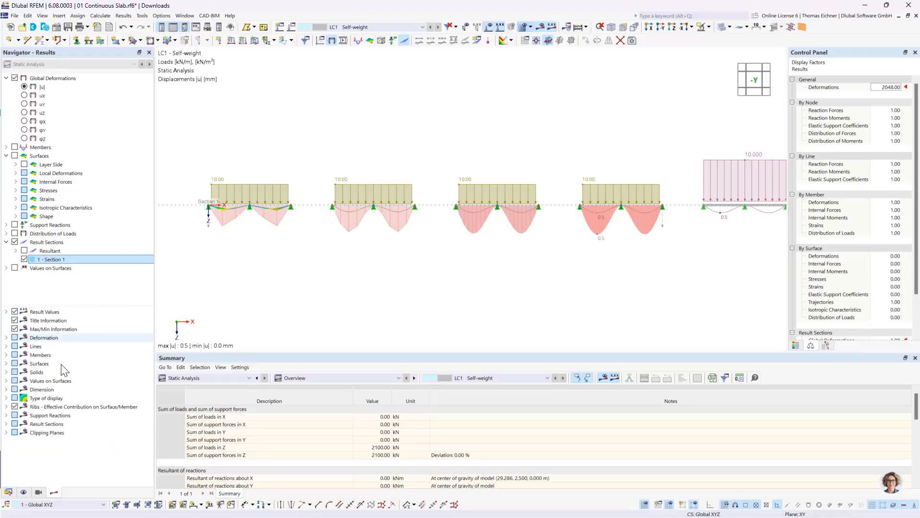
{"action": "left_click", "coordinate": [10, 426]}
{"action": "left_click", "coordinate": [8, 425]}
{"action": "scroll", "coordinate": [47, 429], "scroll_direction": "down", "scroll_amount": 1}
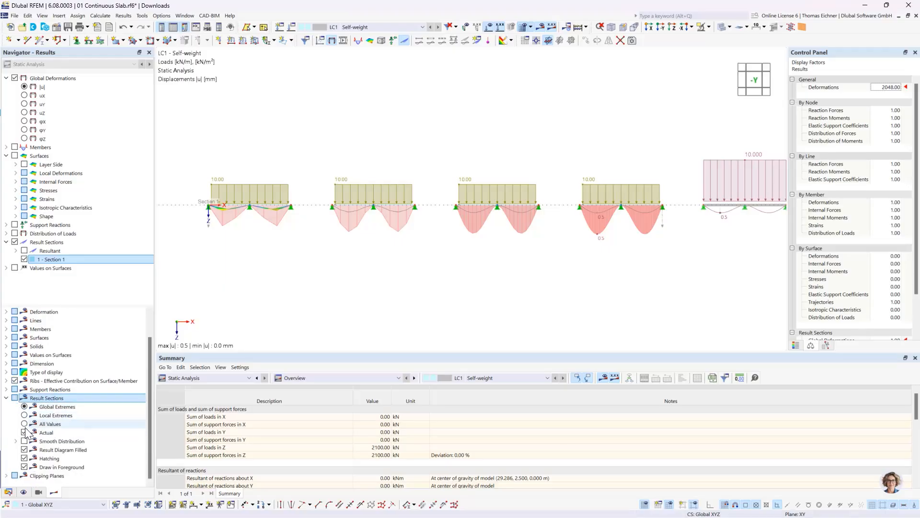
{"action": "left_click", "coordinate": [34, 415]}
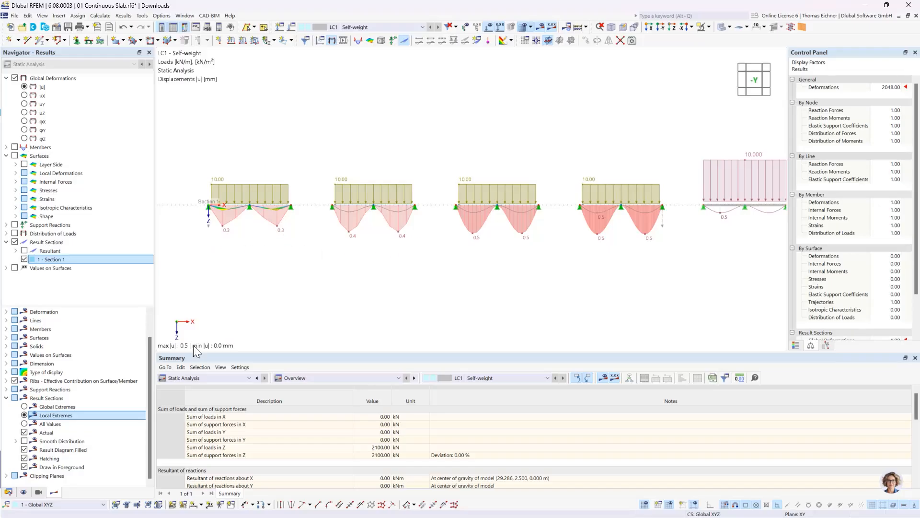
Try showing all values along the result section diagrams and restore the local extremes
{"action": "left_click", "coordinate": [79, 423]}
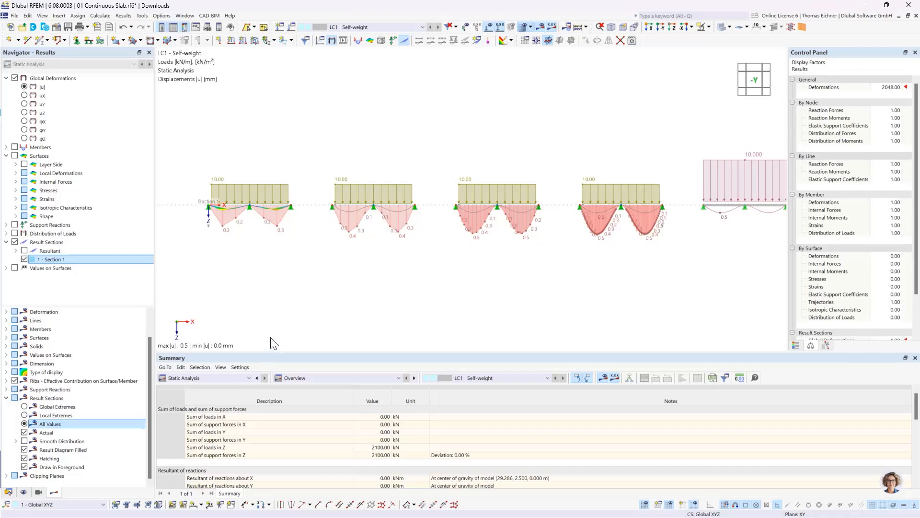
{"action": "scroll", "coordinate": [594, 242], "scroll_direction": "up", "scroll_amount": 3}
{"action": "scroll", "coordinate": [594, 242], "scroll_direction": "up", "scroll_amount": 5}
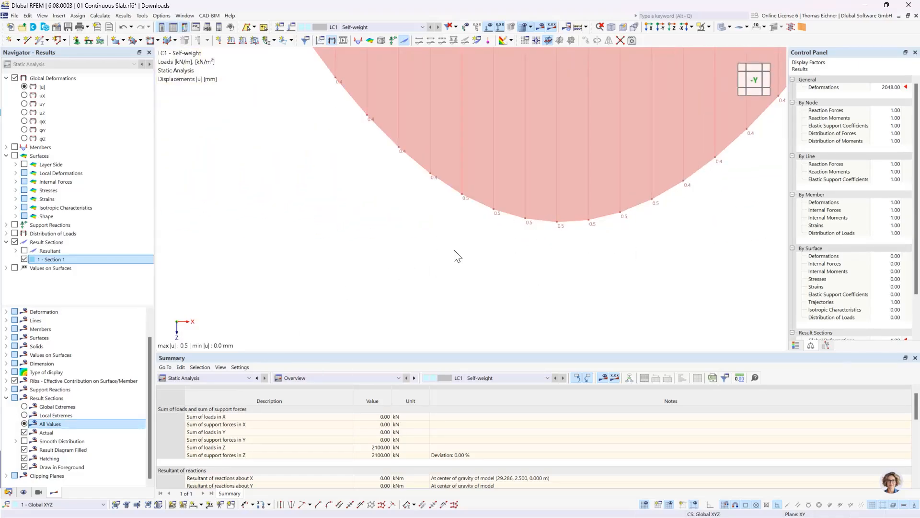
{"action": "scroll", "coordinate": [456, 256], "scroll_direction": "down", "scroll_amount": 6}
{"action": "scroll", "coordinate": [455, 276], "scroll_direction": "down", "scroll_amount": 2}
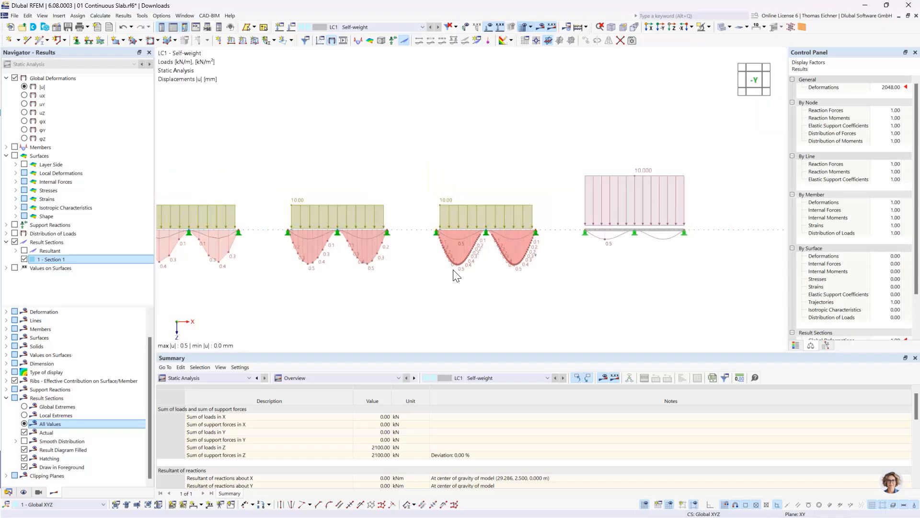
{"action": "scroll", "coordinate": [509, 288], "scroll_direction": "down", "scroll_amount": 2}
{"action": "scroll", "coordinate": [593, 291], "scroll_direction": "down", "scroll_amount": 1}
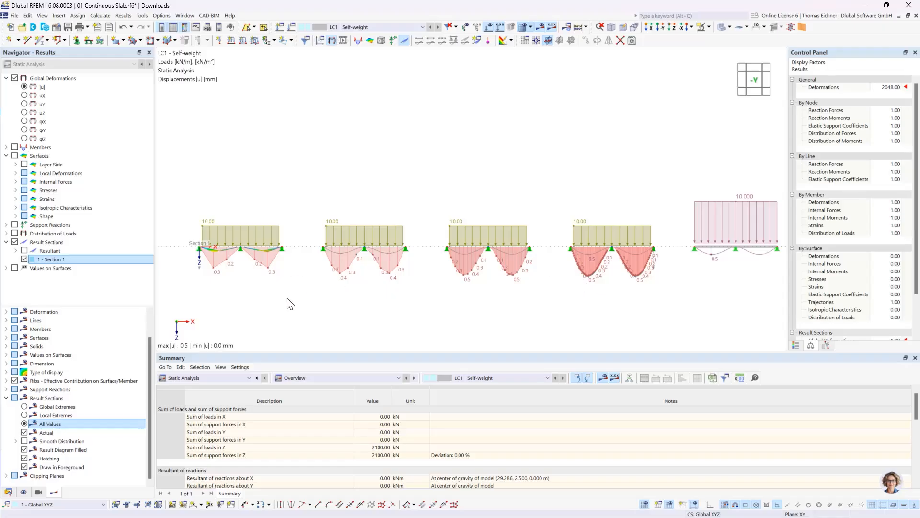
{"action": "left_click", "coordinate": [23, 416]}
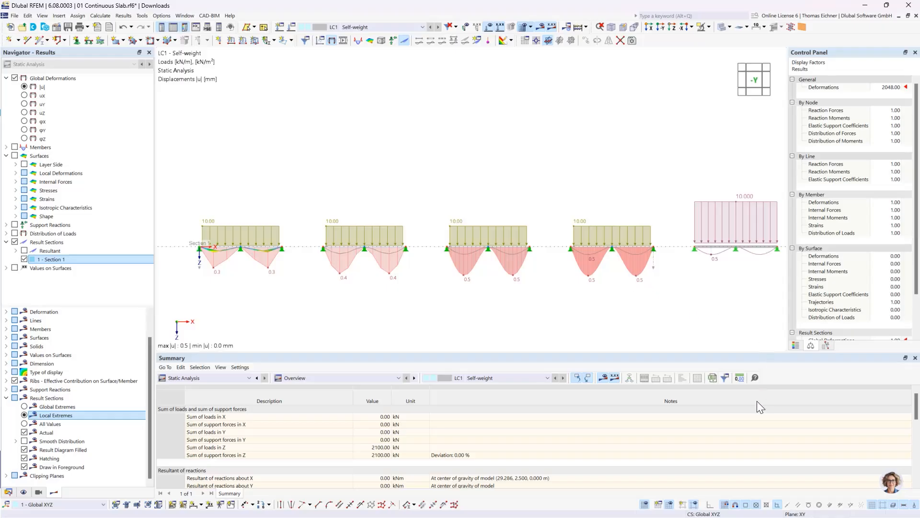
Set the static analysis displacements to three decimal places and compare the slab deflections with the beam
{"action": "left_click", "coordinate": [739, 378]}
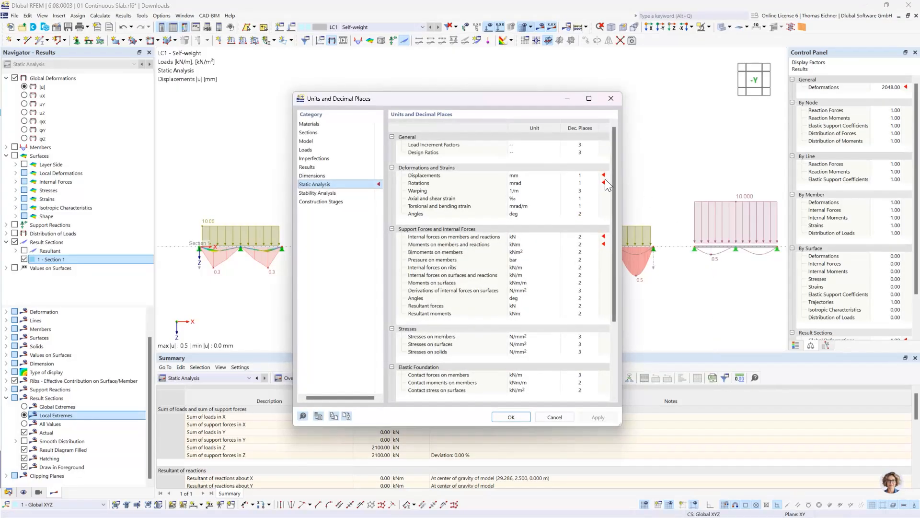
{"action": "left_click", "coordinate": [592, 176]}
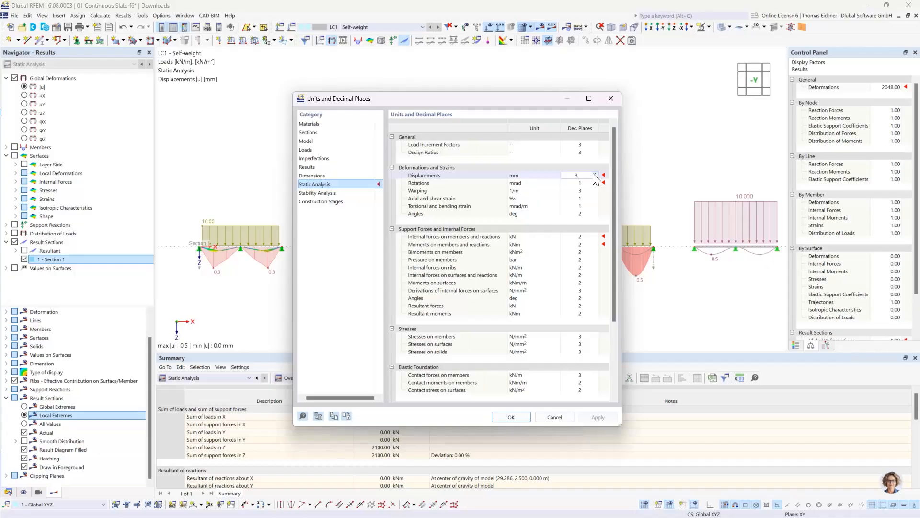
{"action": "left_click", "coordinate": [510, 416]}
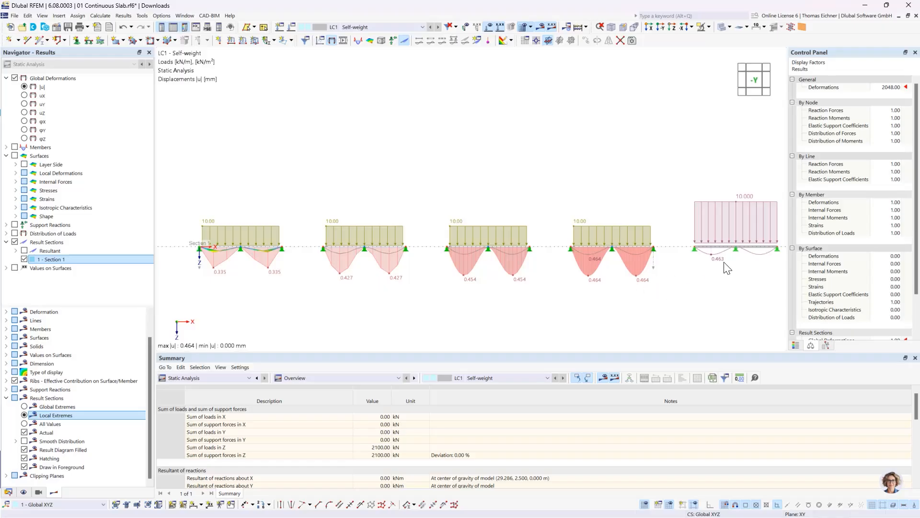
{"action": "middle_click_drag", "start_coordinate": [718, 274], "coordinate": [690, 273]}
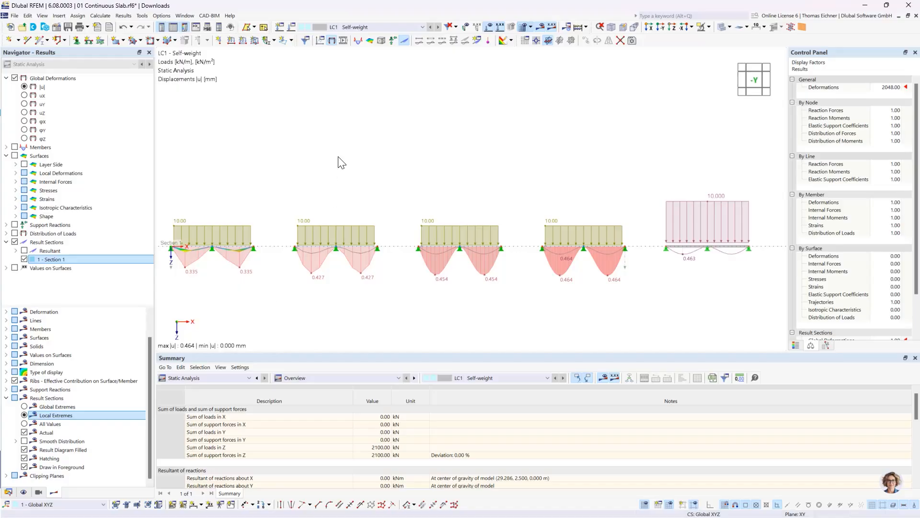
{"action": "middle_click_drag", "start_coordinate": [282, 174], "coordinate": [304, 163]}
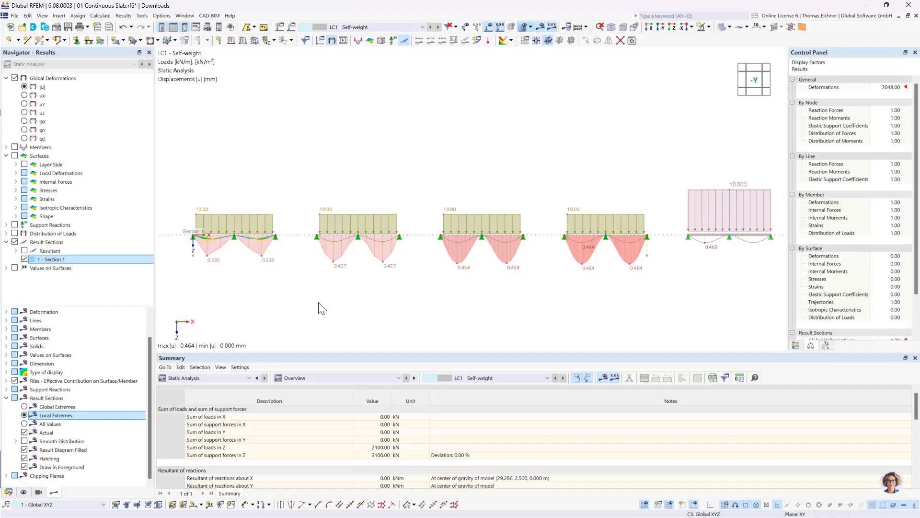
View the model from above in the +Z direction with results hidden and compare the slabs' FE meshes
{"action": "left_click", "coordinate": [672, 27]}
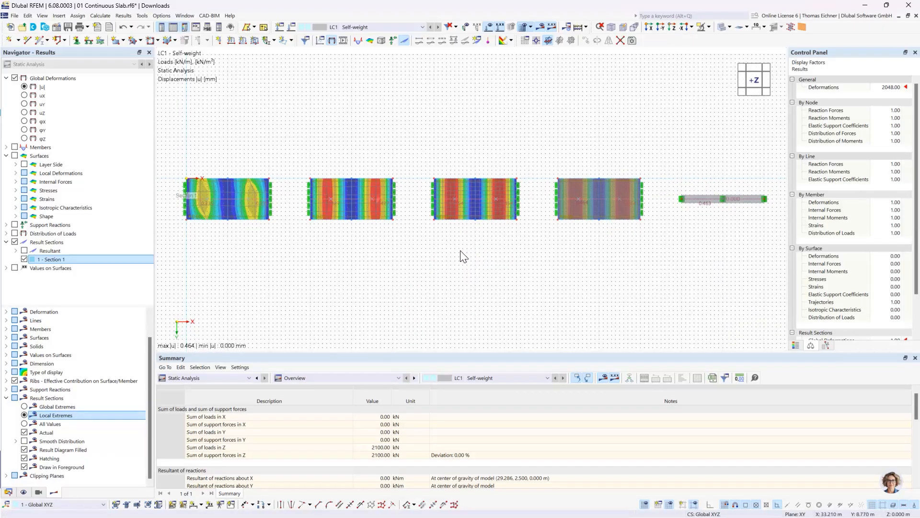
{"action": "left_click", "coordinate": [540, 27]}
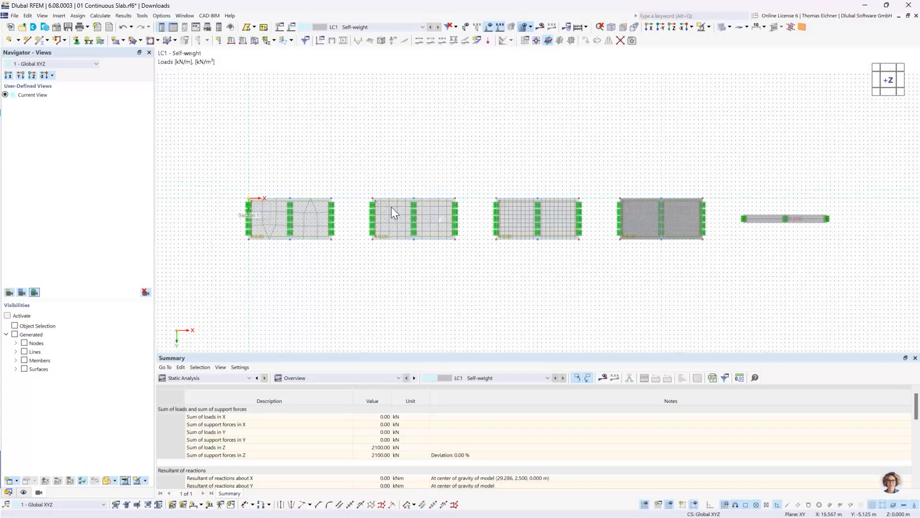
{"action": "scroll", "coordinate": [391, 206], "scroll_direction": "up", "scroll_amount": 2}
{"action": "scroll", "coordinate": [391, 206], "scroll_direction": "up", "scroll_amount": 1}
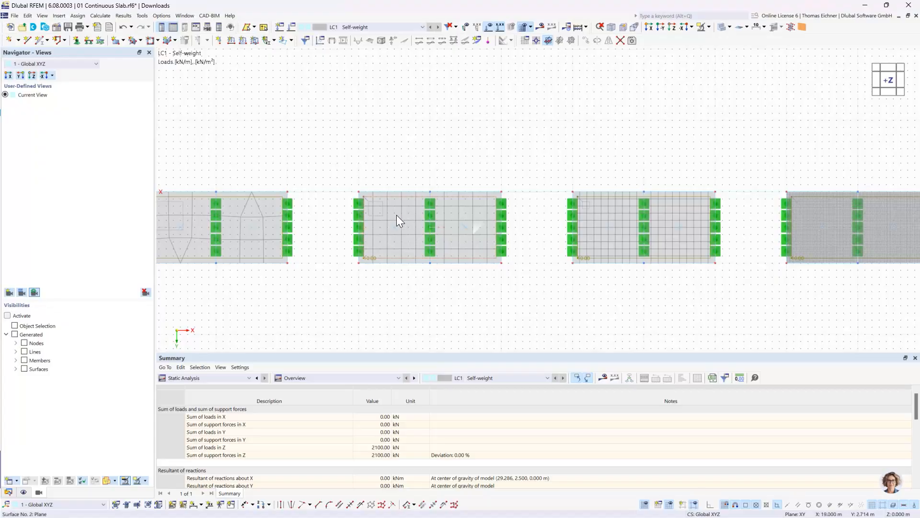
{"action": "middle_click_drag", "start_coordinate": [321, 185], "coordinate": [435, 179]}
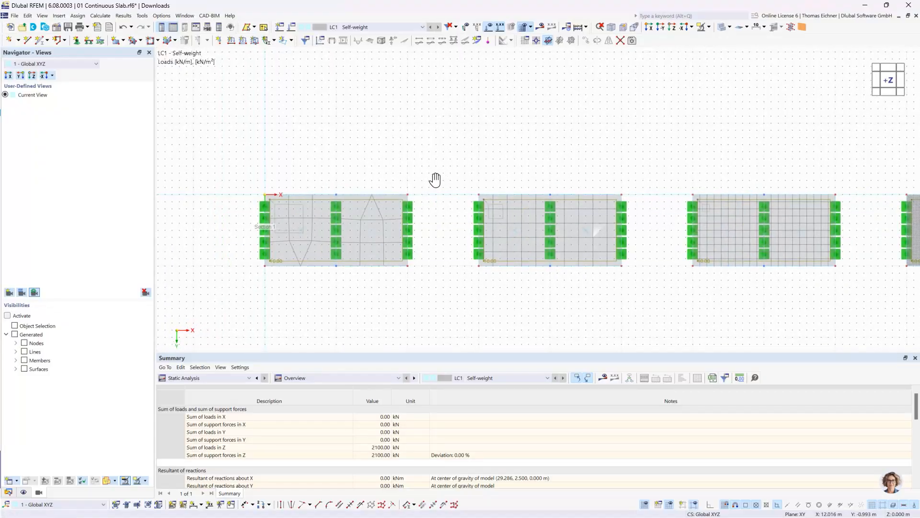
{"action": "middle_click_drag", "start_coordinate": [534, 148], "coordinate": [350, 186]}
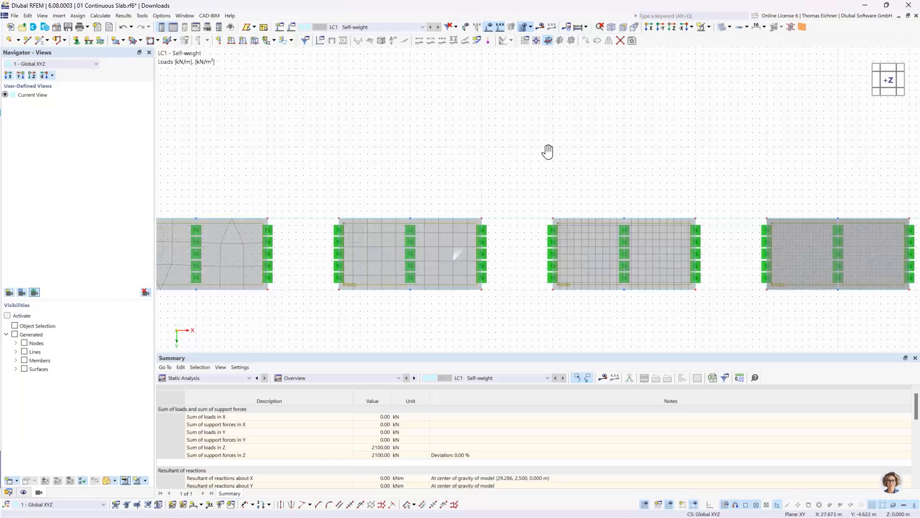
{"action": "middle_click_drag", "start_coordinate": [548, 151], "coordinate": [652, 123]}
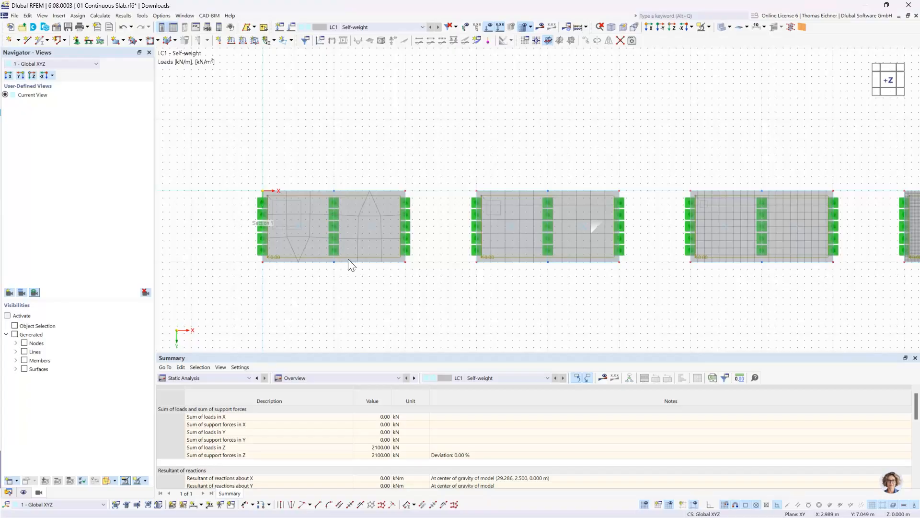
Examine the finite element layout between the line supports of the first two slabs against the finer meshes
{"action": "scroll", "coordinate": [347, 203], "scroll_direction": "up", "scroll_amount": 1}
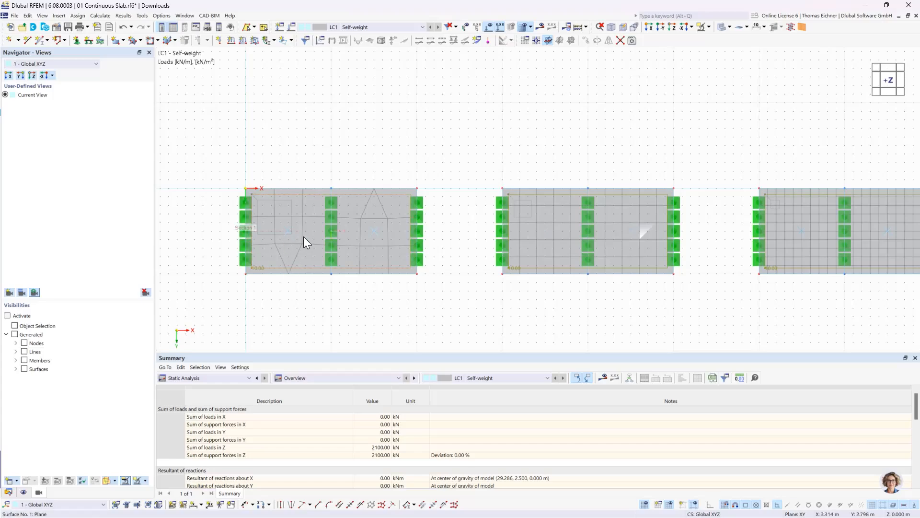
{"action": "left_click", "coordinate": [256, 228]}
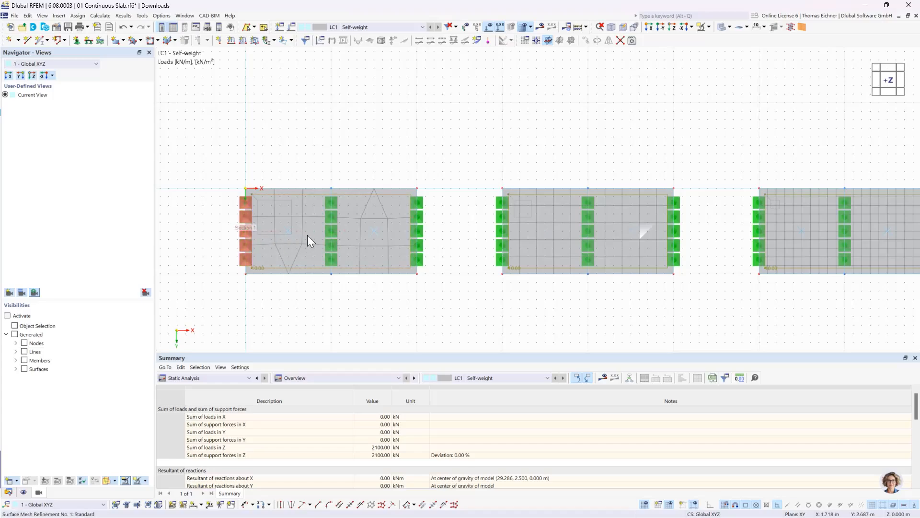
{"action": "key", "text": "Escape"}
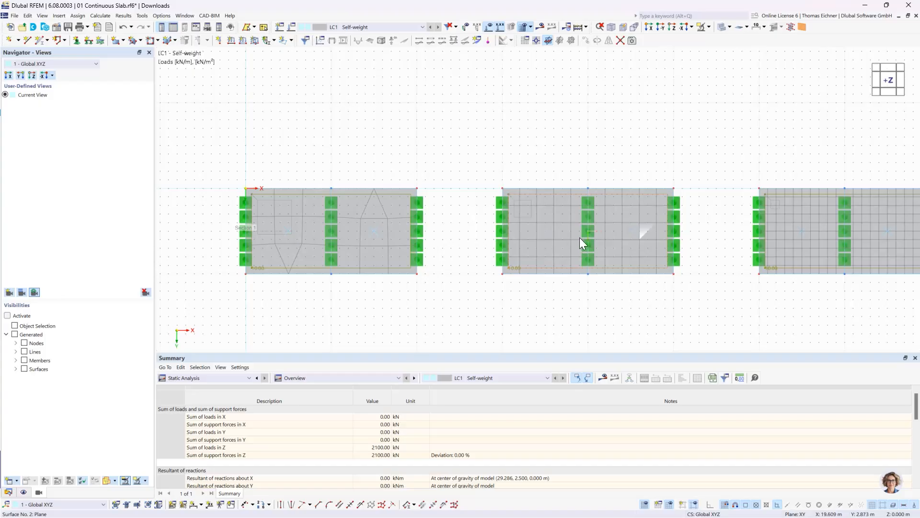
{"action": "mouse_move", "coordinate": [580, 237]}
{"action": "left_click", "coordinate": [587, 234]}
{"action": "middle_click_drag", "start_coordinate": [589, 173], "coordinate": [573, 162]}
{"action": "scroll", "coordinate": [525, 150], "scroll_direction": "down", "scroll_amount": 1}
{"action": "scroll", "coordinate": [555, 144], "scroll_direction": "down", "scroll_amount": 1}
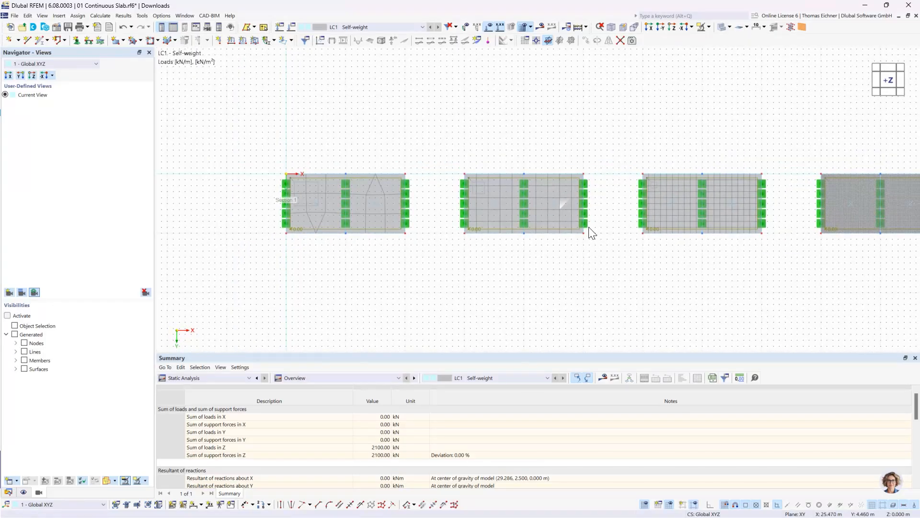
{"action": "scroll", "coordinate": [593, 233], "scroll_direction": "up", "scroll_amount": 1}
{"action": "scroll", "coordinate": [556, 197], "scroll_direction": "down", "scroll_amount": 1}
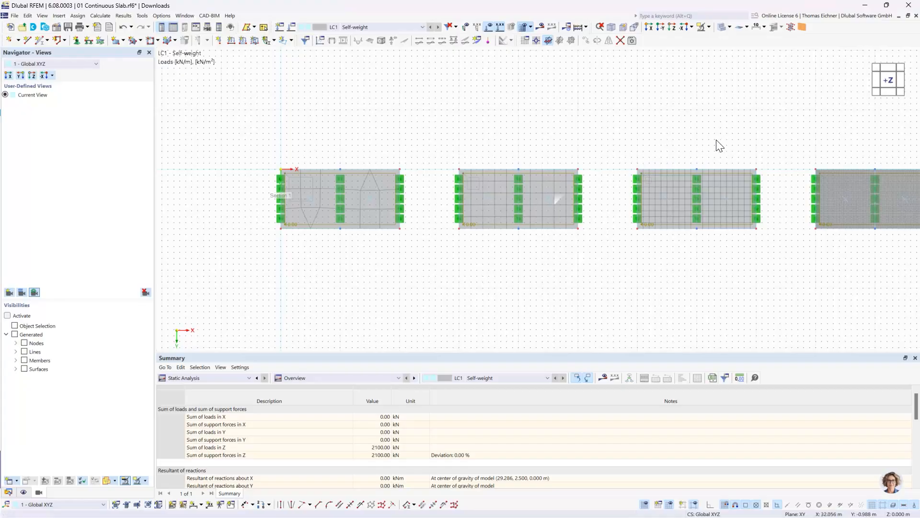
{"action": "middle_click_drag", "start_coordinate": [719, 146], "coordinate": [641, 154]}
{"action": "scroll", "coordinate": [643, 163], "scroll_direction": "down", "scroll_amount": 1}
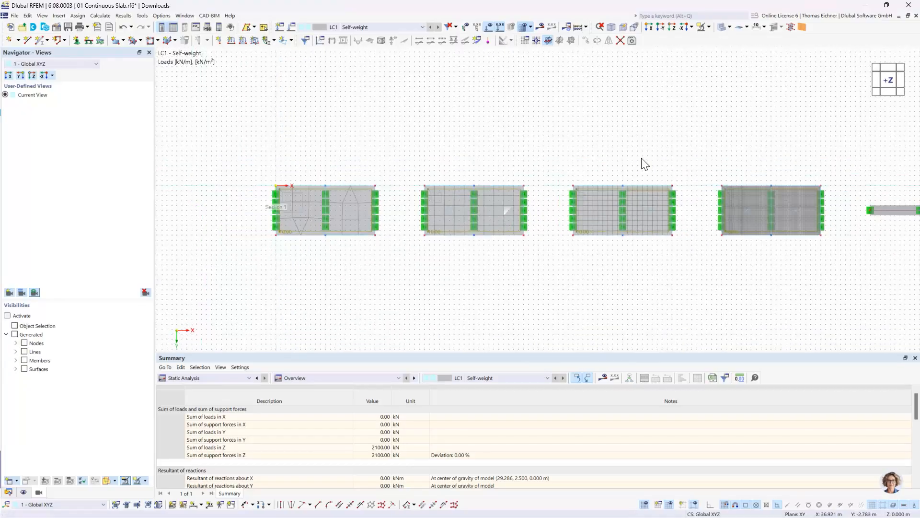
{"action": "scroll", "coordinate": [642, 163], "scroll_direction": "down", "scroll_amount": 1}
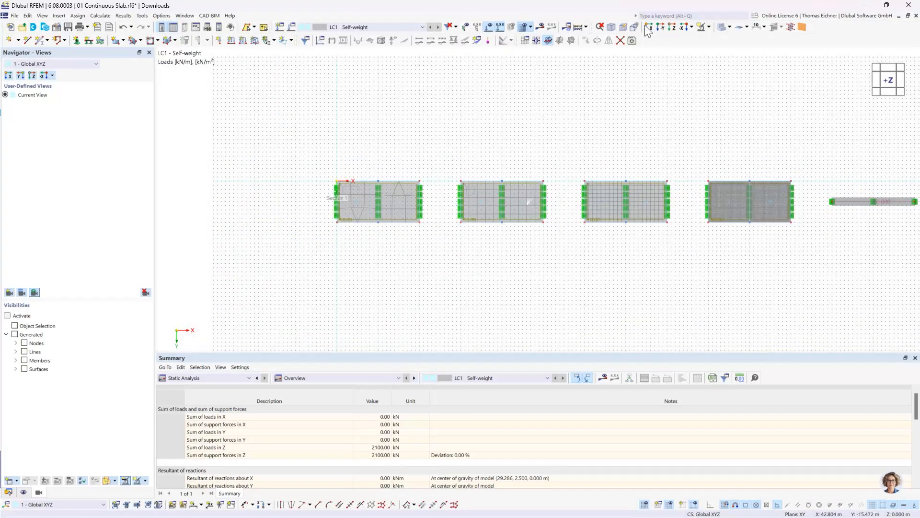
Return to the -Y view and display the displacement results of the slabs again
{"action": "left_click", "coordinate": [662, 29]}
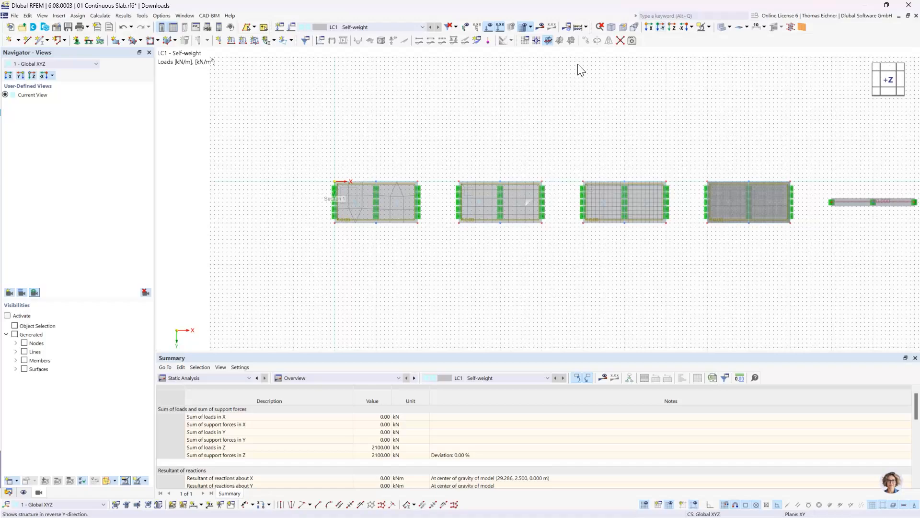
{"action": "left_click", "coordinate": [550, 28]}
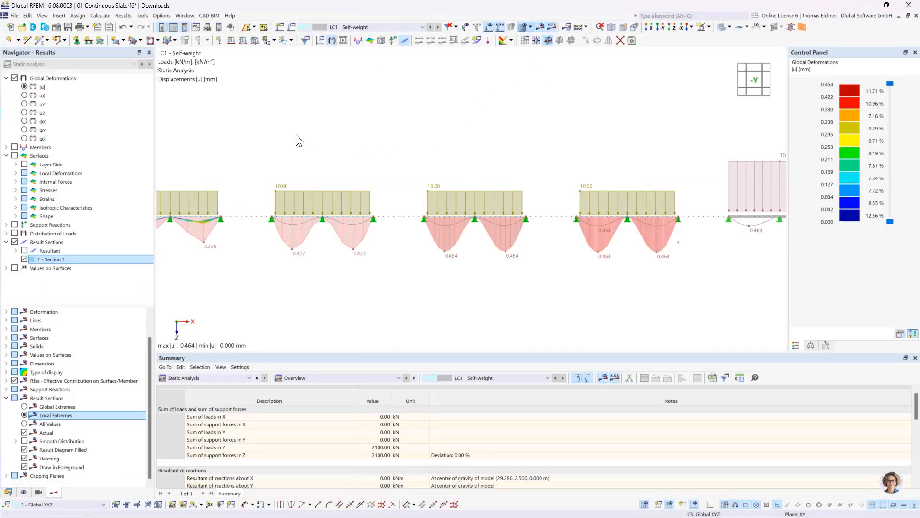
{"action": "middle_click_drag", "start_coordinate": [429, 144], "coordinate": [484, 144]}
{"action": "scroll", "coordinate": [380, 258], "scroll_direction": "up", "scroll_amount": 2}
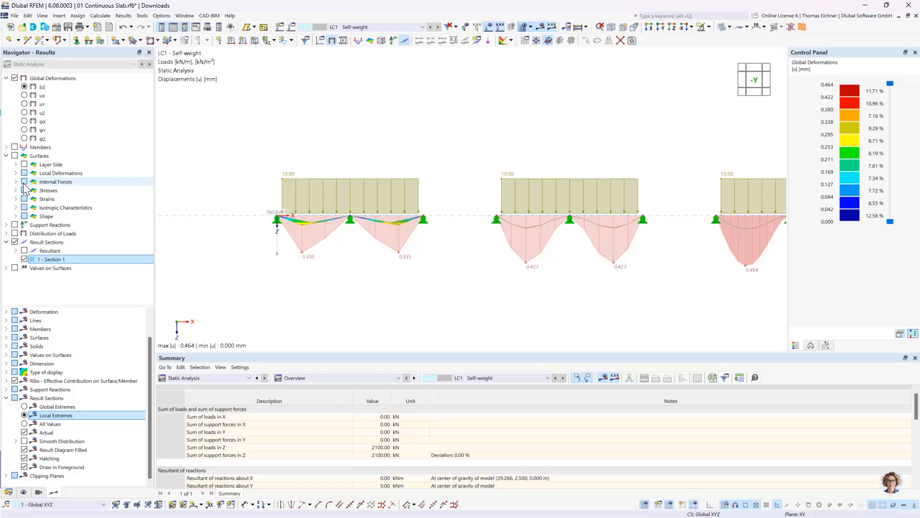
Display the member internal forces as moments My on the beam beside the slabs
{"action": "left_click", "coordinate": [6, 156]}
{"action": "left_click", "coordinate": [6, 147]}
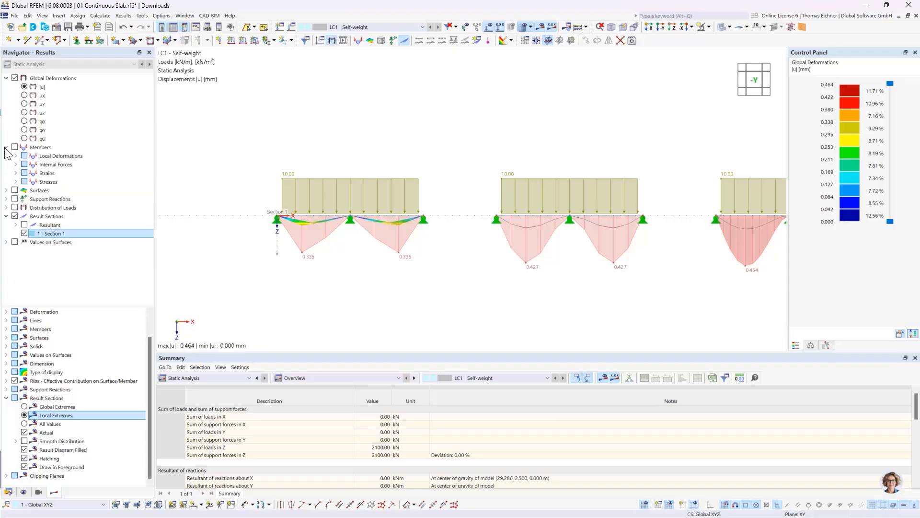
{"action": "left_click", "coordinate": [16, 164]}
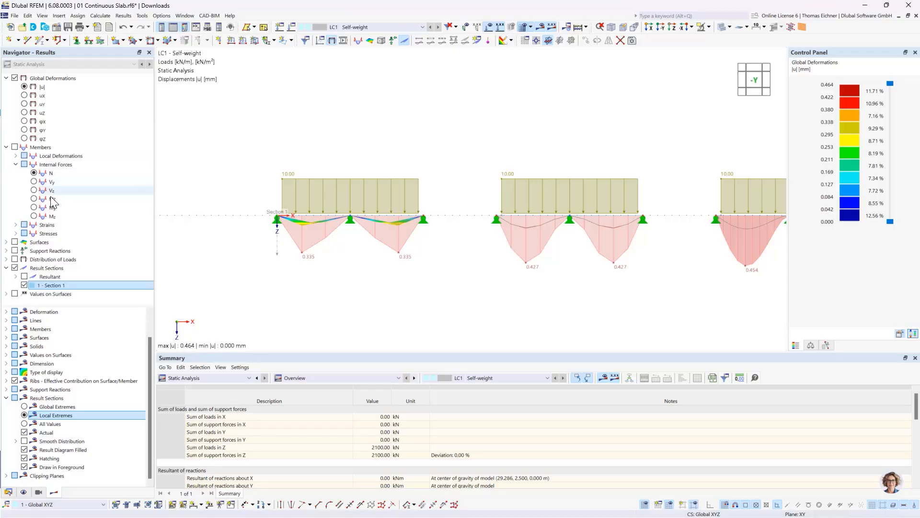
{"action": "scroll", "coordinate": [376, 188], "scroll_direction": "down", "scroll_amount": 2}
{"action": "middle_click_drag", "start_coordinate": [635, 156], "coordinate": [287, 146]}
{"action": "scroll", "coordinate": [605, 192], "scroll_direction": "up", "scroll_amount": 2}
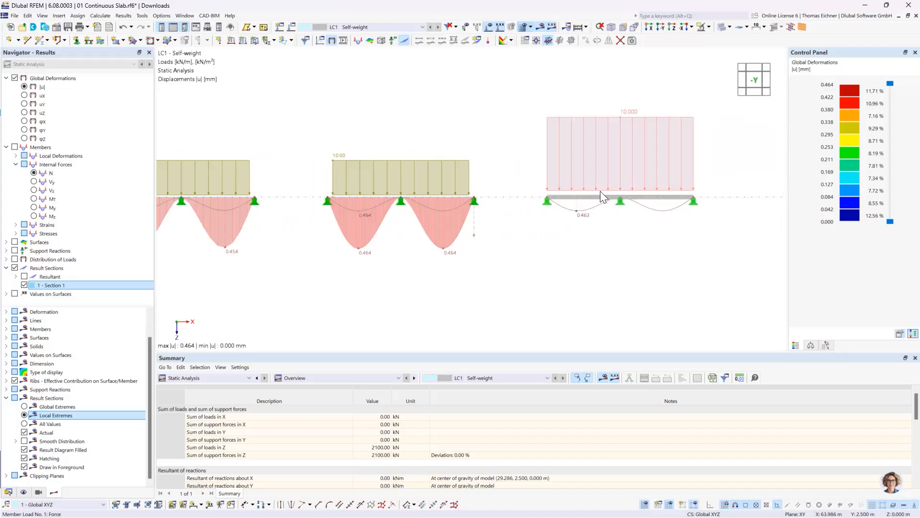
{"action": "left_click", "coordinate": [34, 207]}
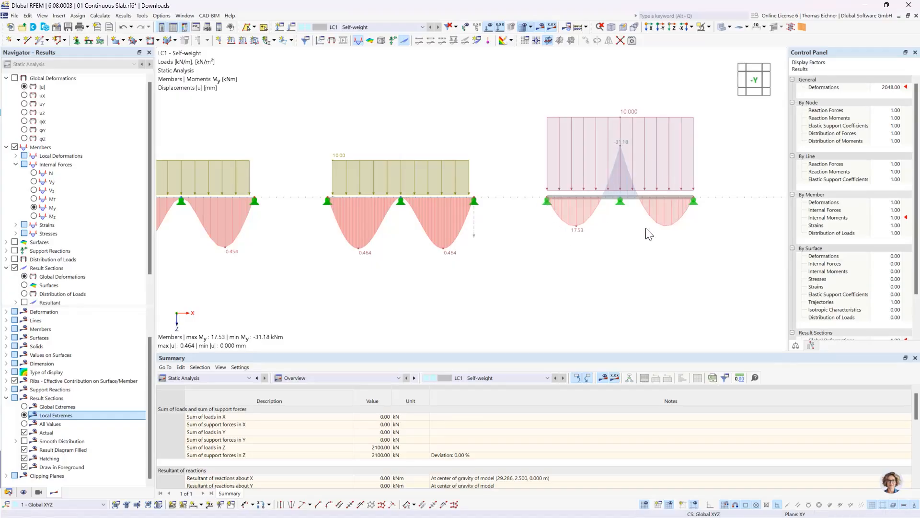
Switch the result sections of all slabs from global deformations to surface results
{"action": "scroll", "coordinate": [418, 189], "scroll_direction": "down", "scroll_amount": 3}
{"action": "middle_click_drag", "start_coordinate": [250, 128], "coordinate": [350, 140]}
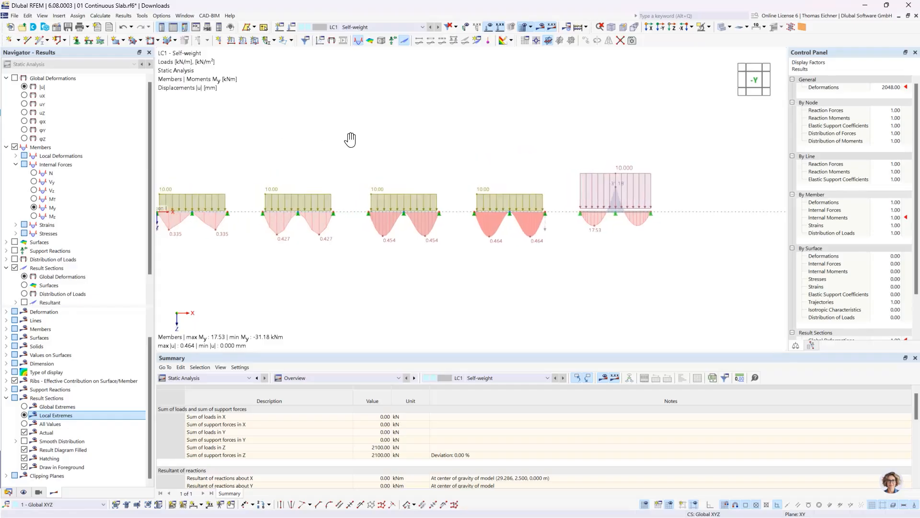
{"action": "middle_click_drag", "start_coordinate": [277, 148], "coordinate": [338, 144]}
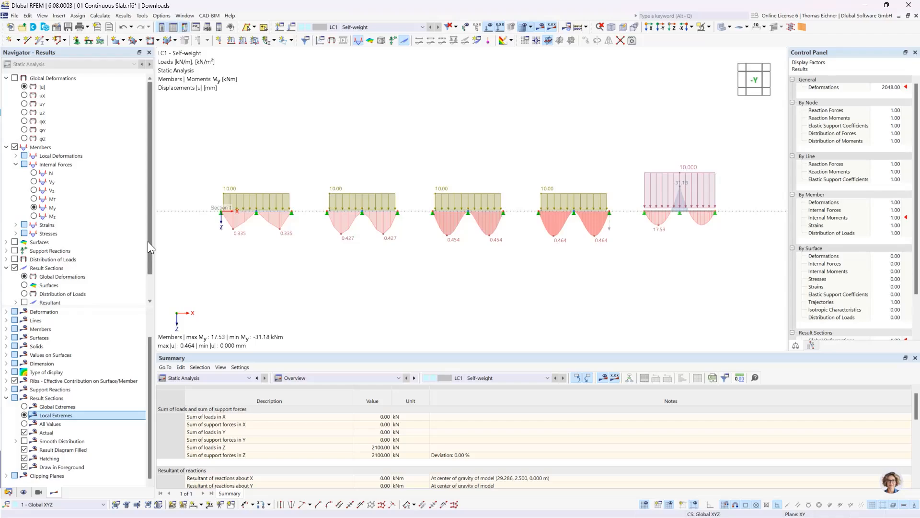
{"action": "left_click", "coordinate": [46, 268]}
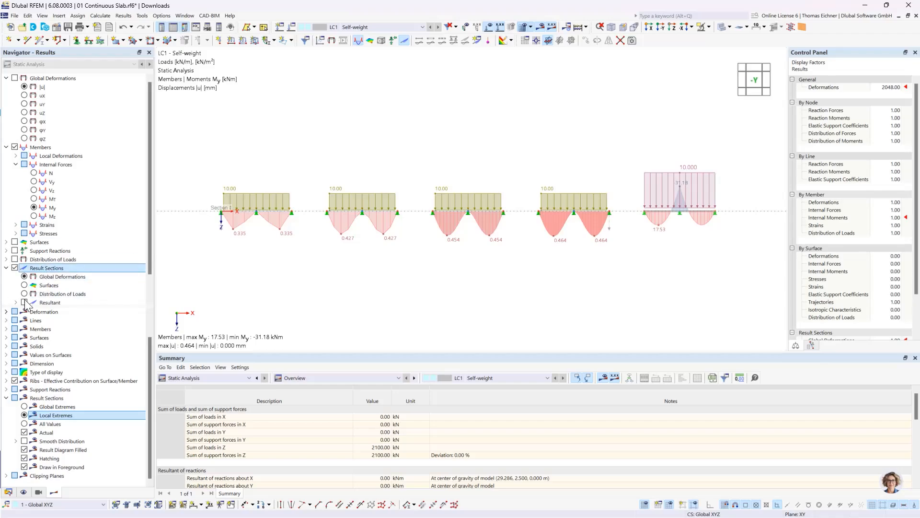
{"action": "left_click", "coordinate": [46, 286]}
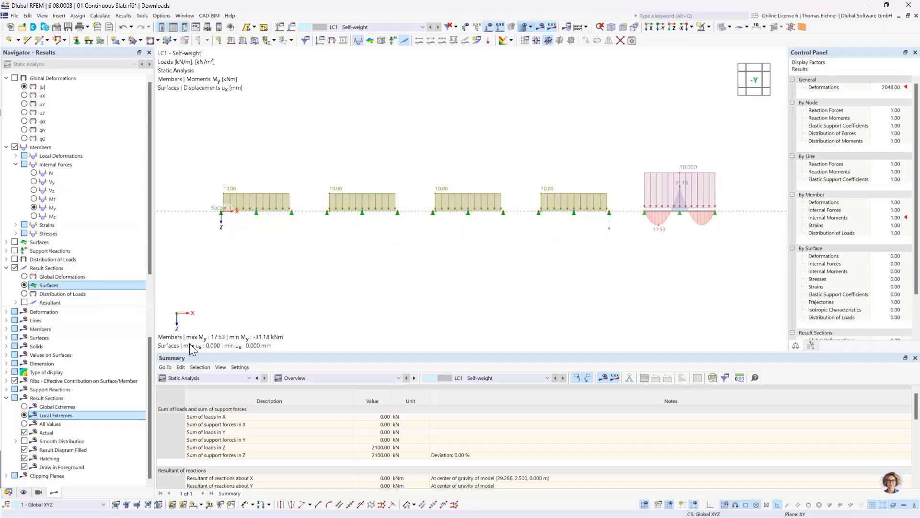
Display the basic internal forces of the surfaces as moments my along the result sections
{"action": "left_click", "coordinate": [6, 243]}
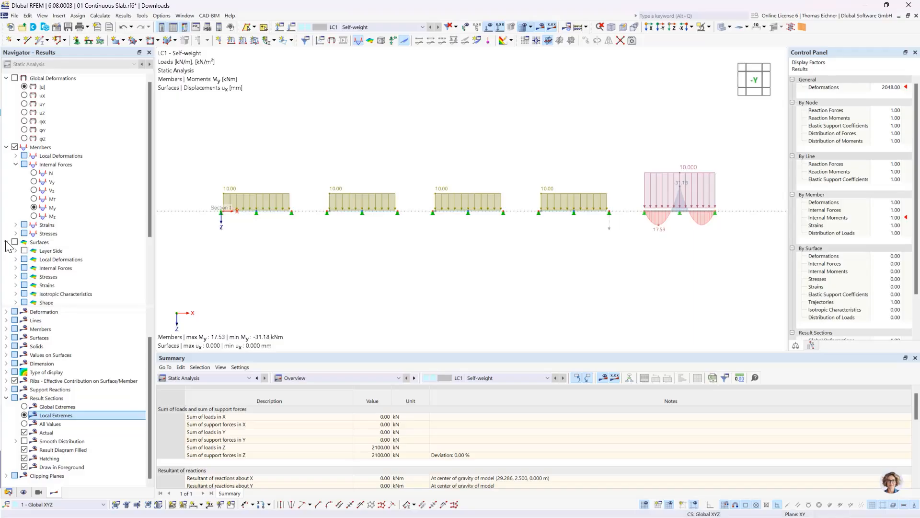
{"action": "left_click", "coordinate": [16, 268]}
{"action": "scroll", "coordinate": [56, 273], "scroll_direction": "down", "scroll_amount": 3}
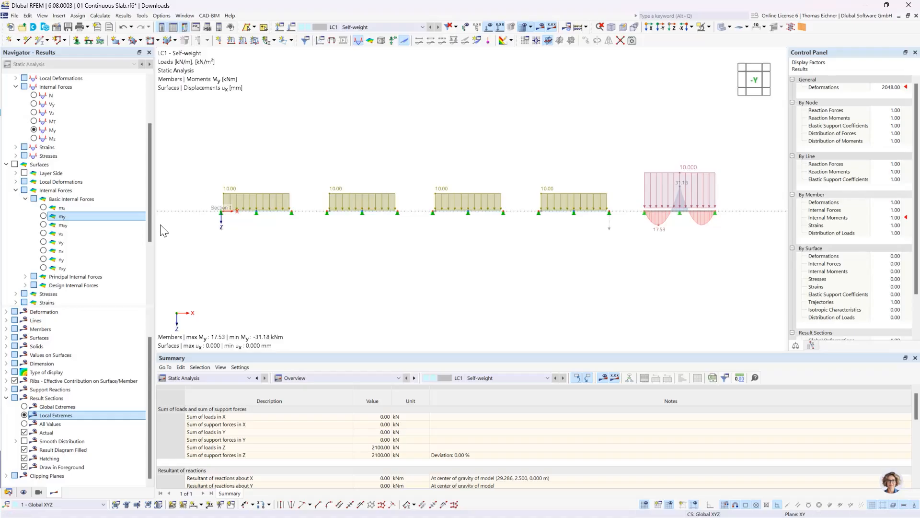
{"action": "left_click", "coordinate": [43, 217]}
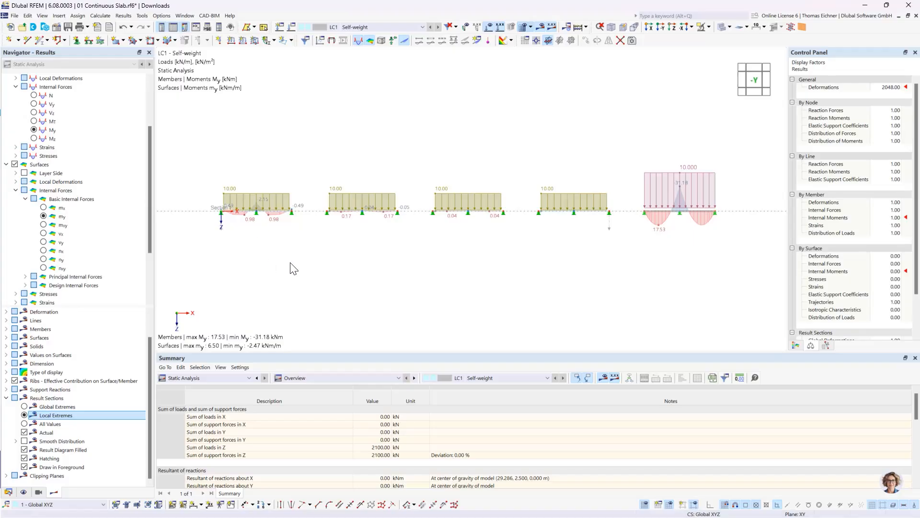
Compare the slabs' my moments along the section with the beam's My moment diagram
{"action": "scroll", "coordinate": [565, 207], "scroll_direction": "up", "scroll_amount": 1}
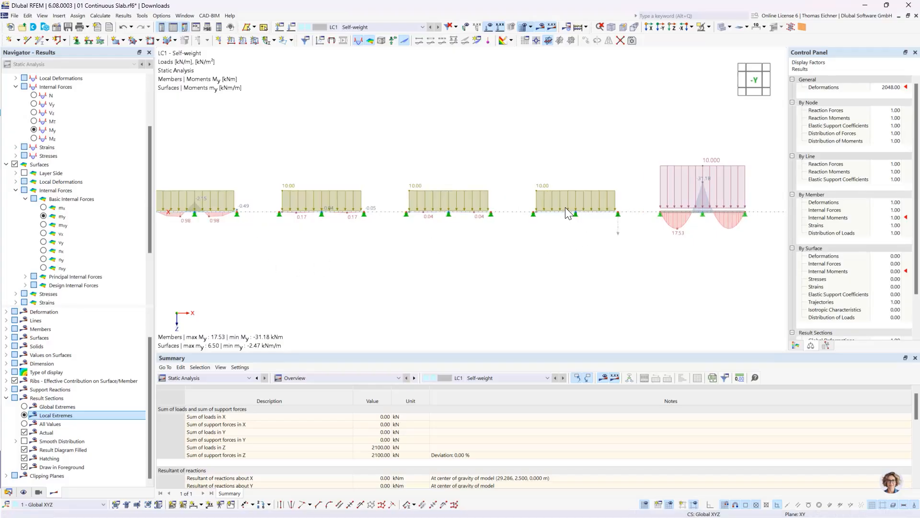
{"action": "scroll", "coordinate": [565, 207], "scroll_direction": "up", "scroll_amount": 1}
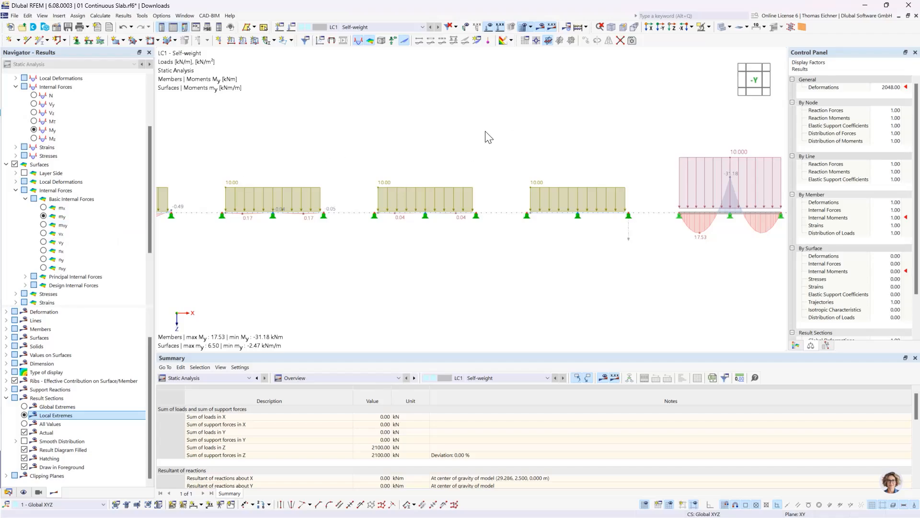
{"action": "middle_click_drag", "start_coordinate": [574, 136], "coordinate": [422, 149]}
{"action": "scroll", "coordinate": [544, 231], "scroll_direction": "up", "scroll_amount": 4}
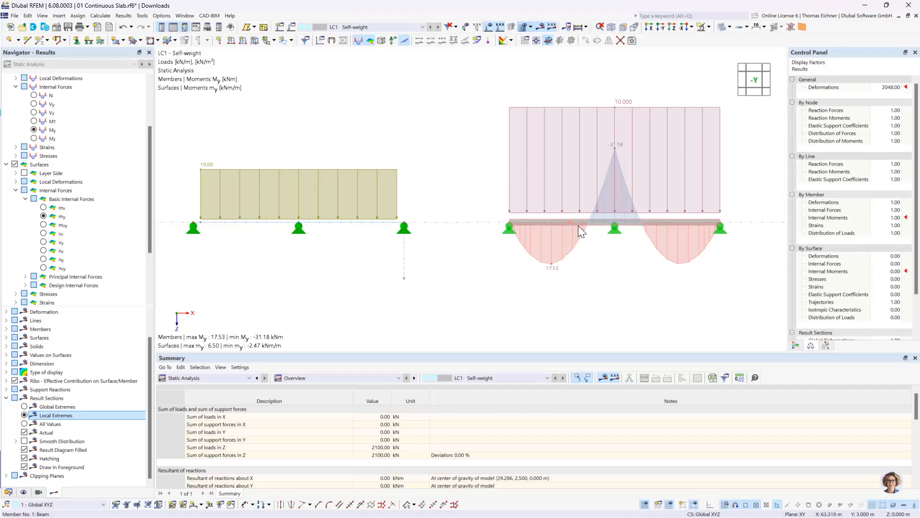
{"action": "middle_click_drag", "start_coordinate": [272, 128], "coordinate": [526, 134]}
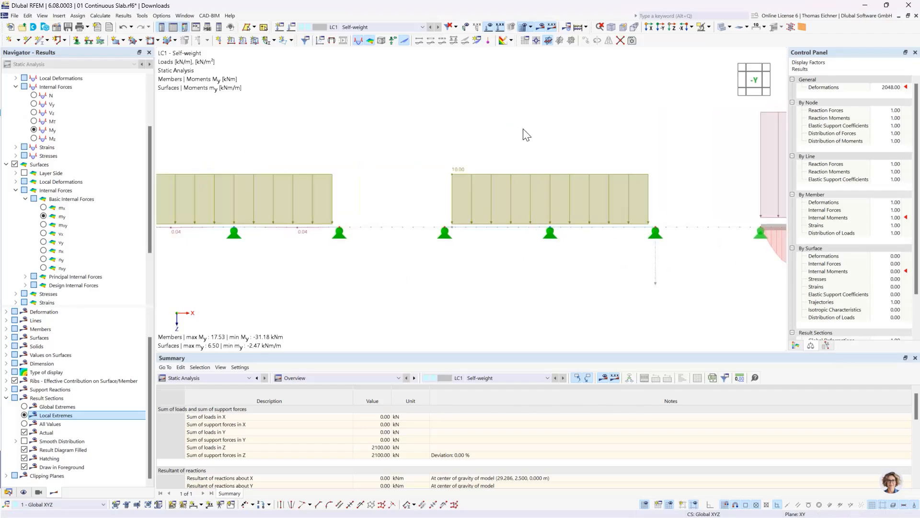
{"action": "scroll", "coordinate": [527, 134], "scroll_direction": "down", "scroll_amount": 5}
{"action": "middle_click_drag", "start_coordinate": [330, 146], "coordinate": [458, 176]}
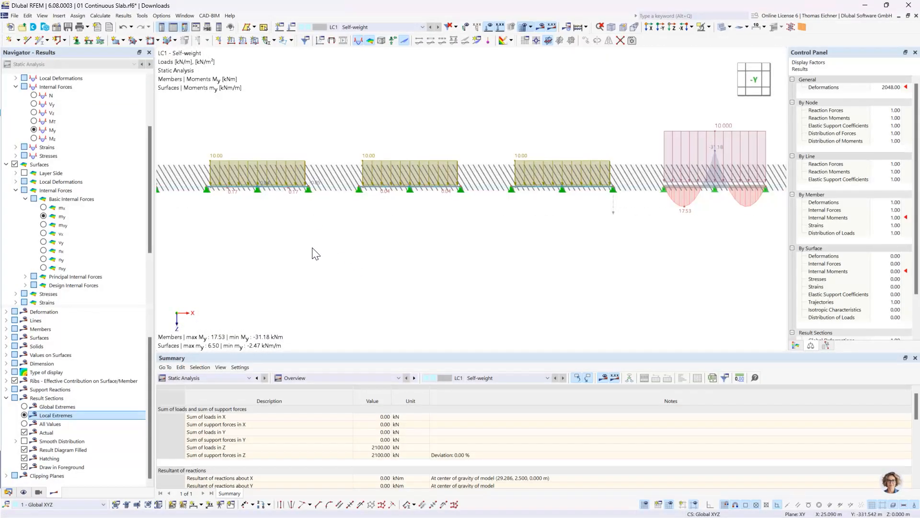
Change the surface results to moments mx and examine their distribution on the finest-meshed slab and its line supports
{"action": "left_click", "coordinate": [44, 209]}
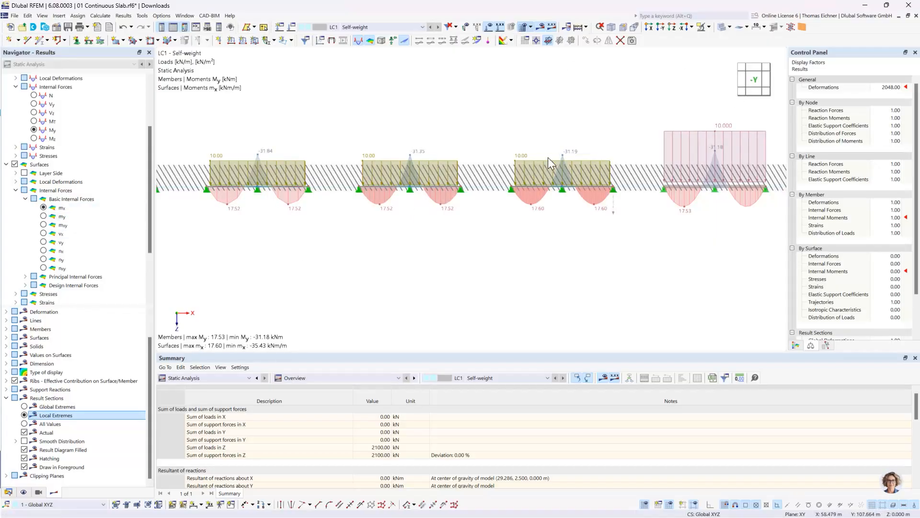
{"action": "scroll", "coordinate": [550, 189], "scroll_direction": "up", "scroll_amount": 8}
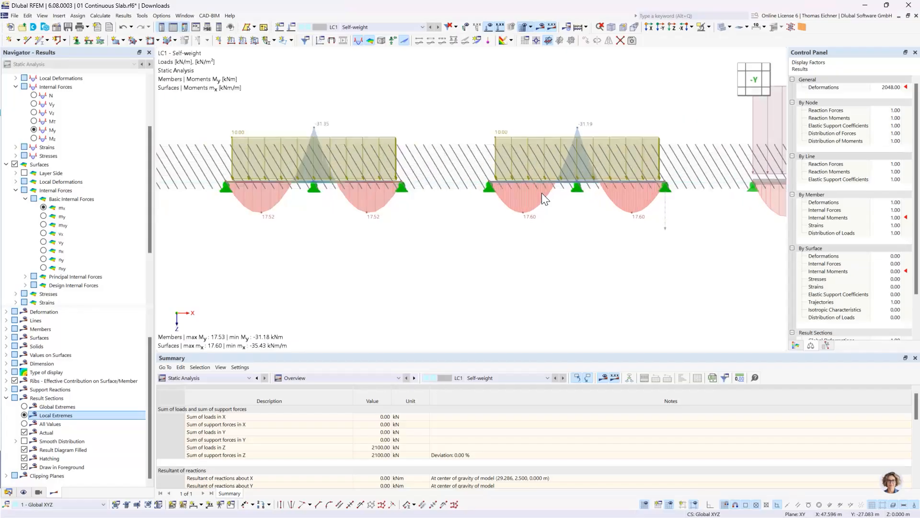
{"action": "middle_click_drag", "start_coordinate": [542, 193], "coordinate": [537, 219], "text": "ctrl"}
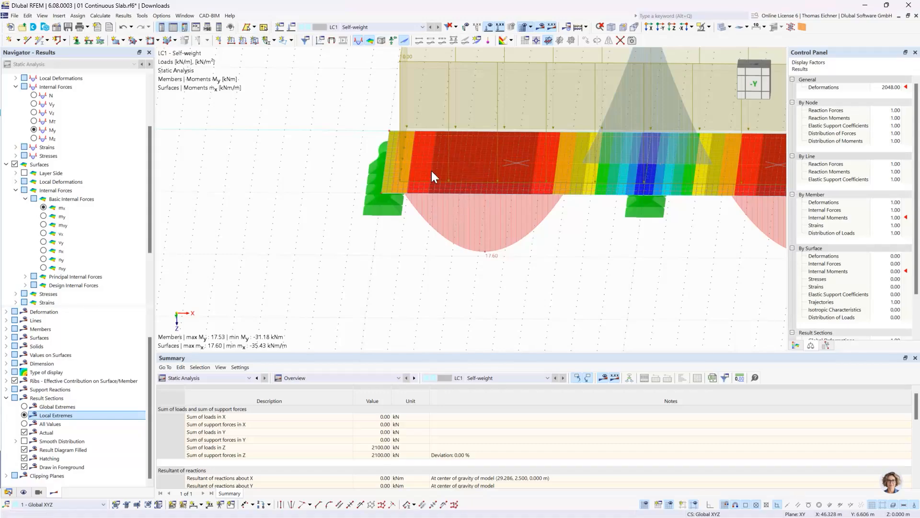
{"action": "left_click", "coordinate": [386, 163]}
{"action": "left_click", "coordinate": [380, 165]}
{"action": "scroll", "coordinate": [501, 256], "scroll_direction": "down", "scroll_amount": 3}
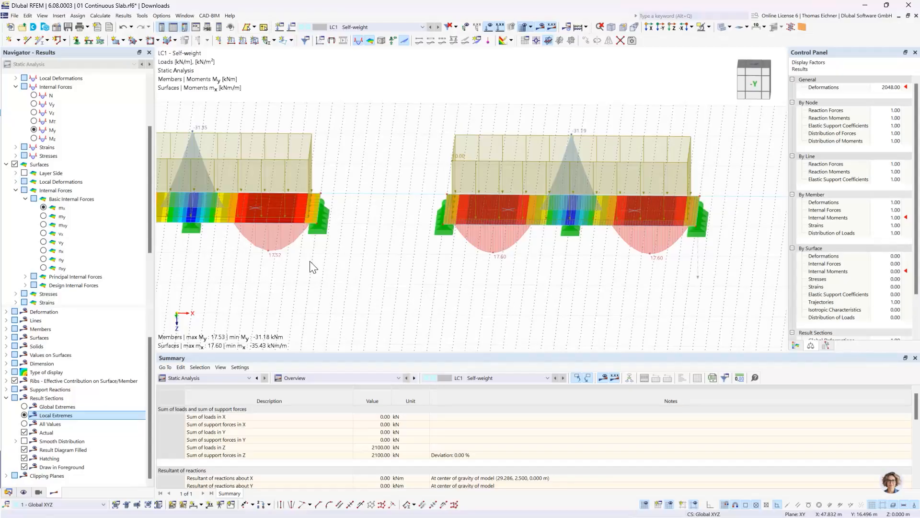
{"action": "scroll", "coordinate": [281, 263], "scroll_direction": "down", "scroll_amount": 6}
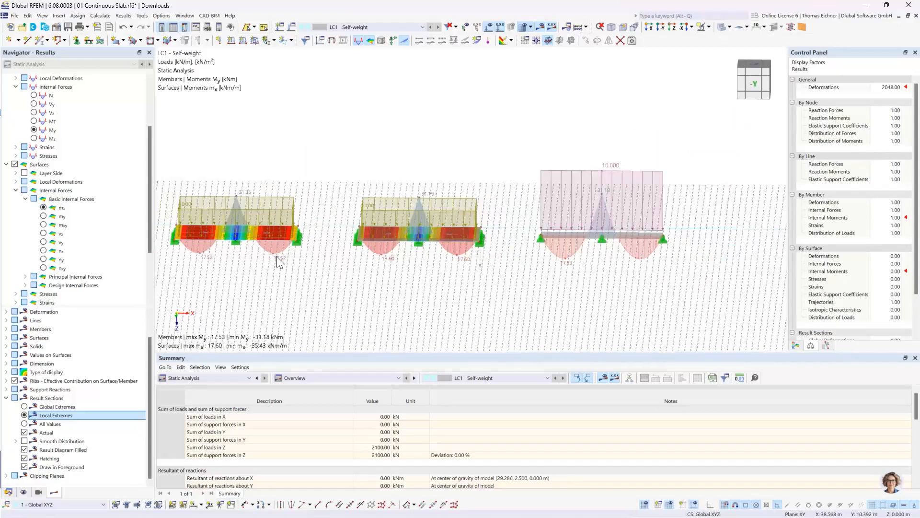
{"action": "middle_click_drag", "start_coordinate": [265, 154], "coordinate": [428, 152]}
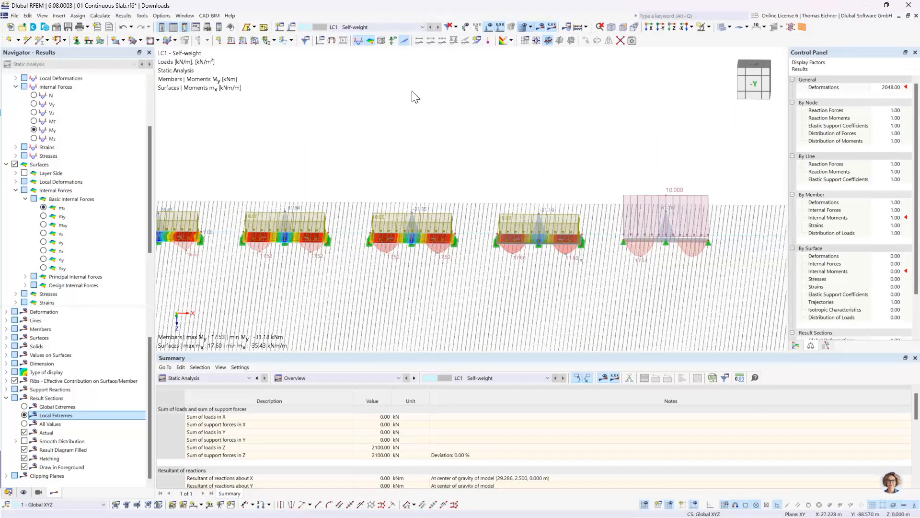
Return to the -Y view and hide the loads to compare the moment diagrams of all slabs and the beam
{"action": "left_click", "coordinate": [661, 28]}
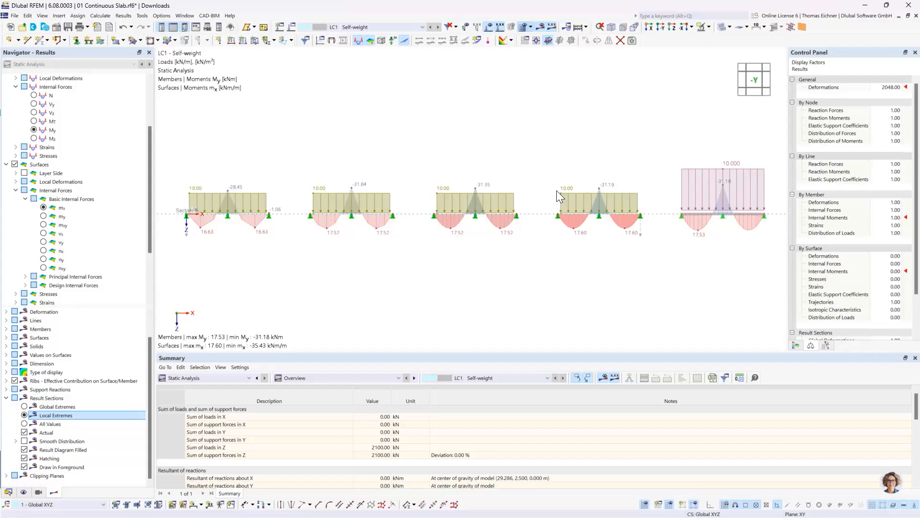
{"action": "scroll", "coordinate": [704, 204], "scroll_direction": "up", "scroll_amount": 2}
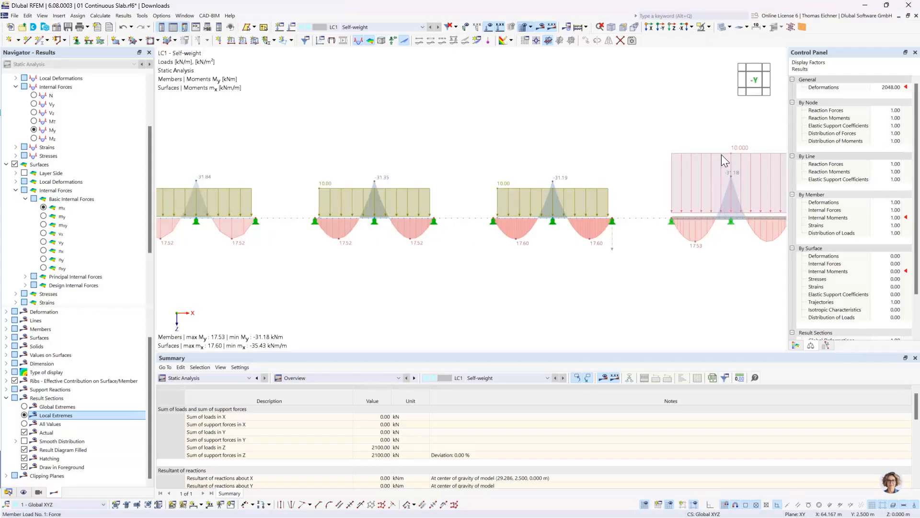
{"action": "left_click", "coordinate": [490, 28]}
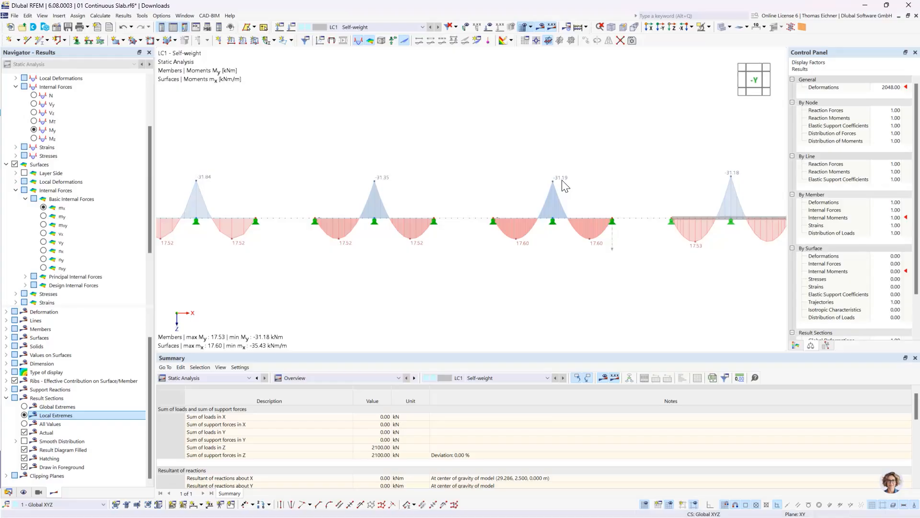
{"action": "scroll", "coordinate": [472, 147], "scroll_direction": "down", "scroll_amount": 2}
{"action": "middle_click_drag", "start_coordinate": [324, 142], "coordinate": [409, 144]}
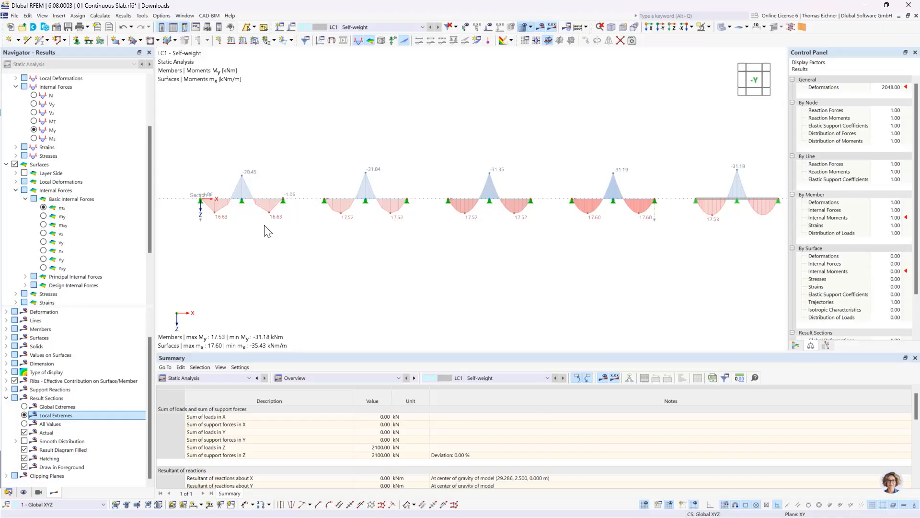
Open the result diagrams for result section No. 1 through the slabs
{"action": "scroll", "coordinate": [204, 227], "scroll_direction": "up", "scroll_amount": 3}
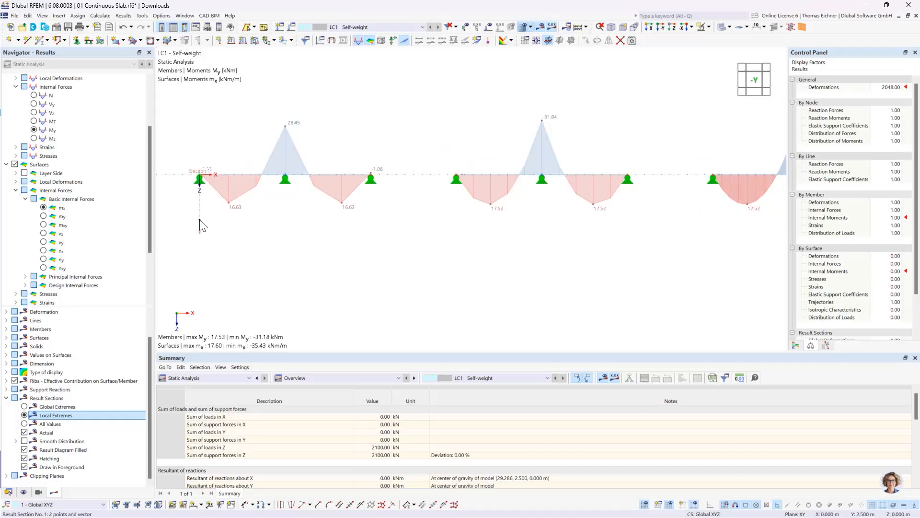
{"action": "left_click", "coordinate": [199, 219]}
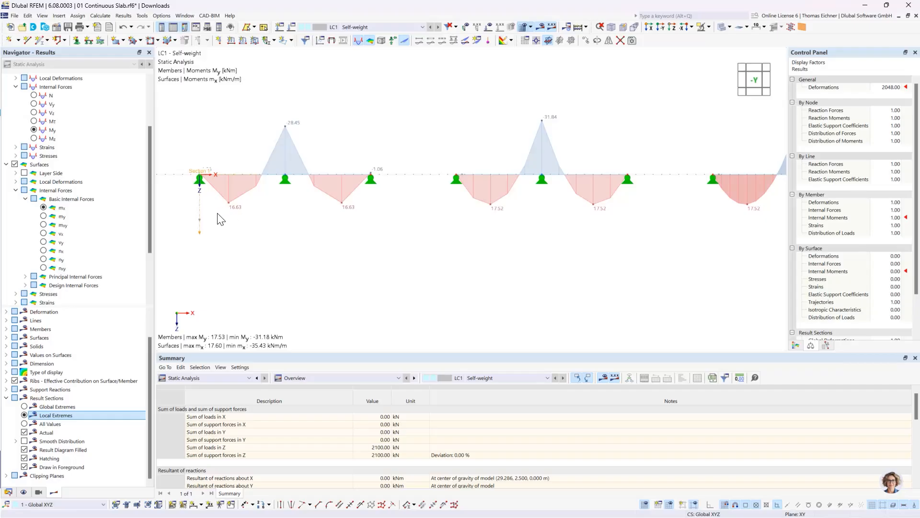
{"action": "right_click", "coordinate": [200, 221]}
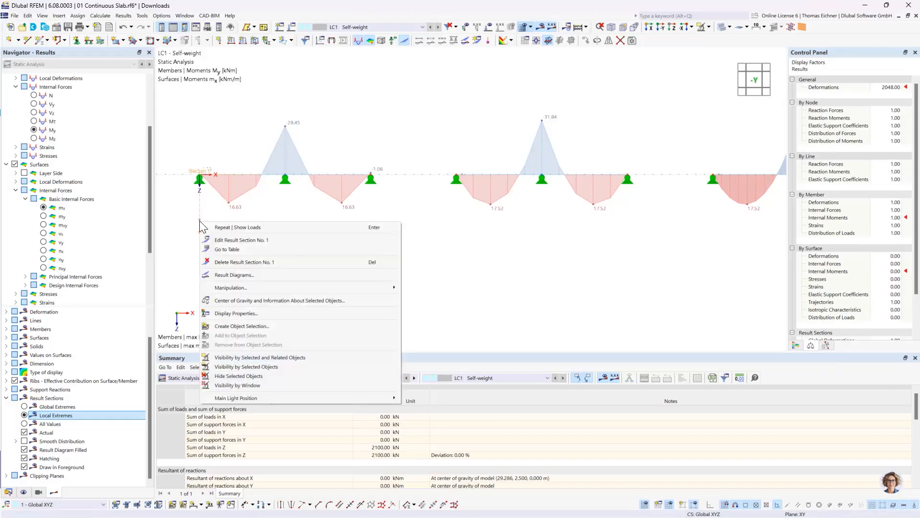
{"action": "left_click", "coordinate": [243, 275]}
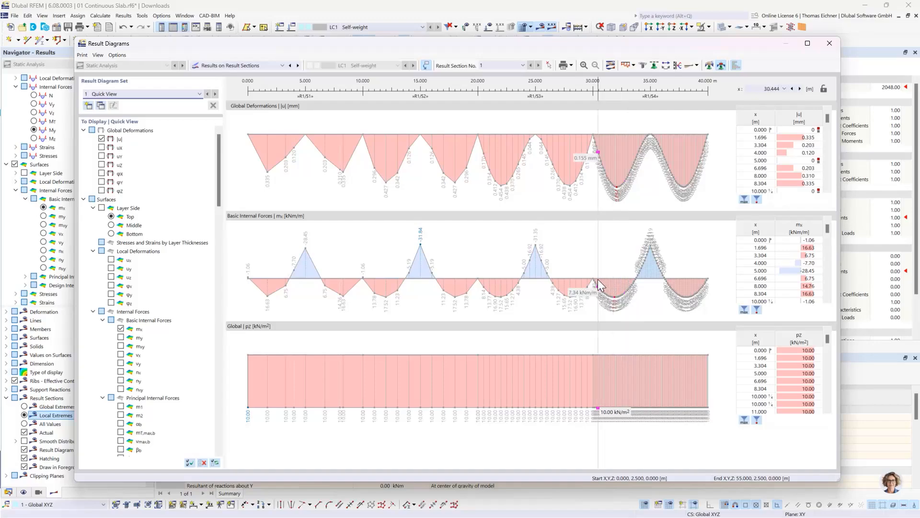
Check the extreme values in the mx table and compare the result diagrams with the section results in the model
{"action": "left_click", "coordinate": [744, 310]}
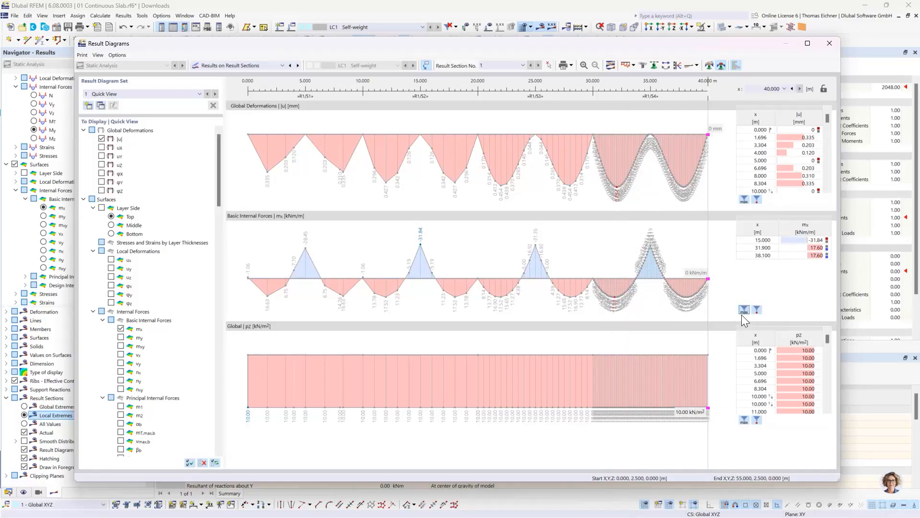
{"action": "left_click", "coordinate": [744, 310]}
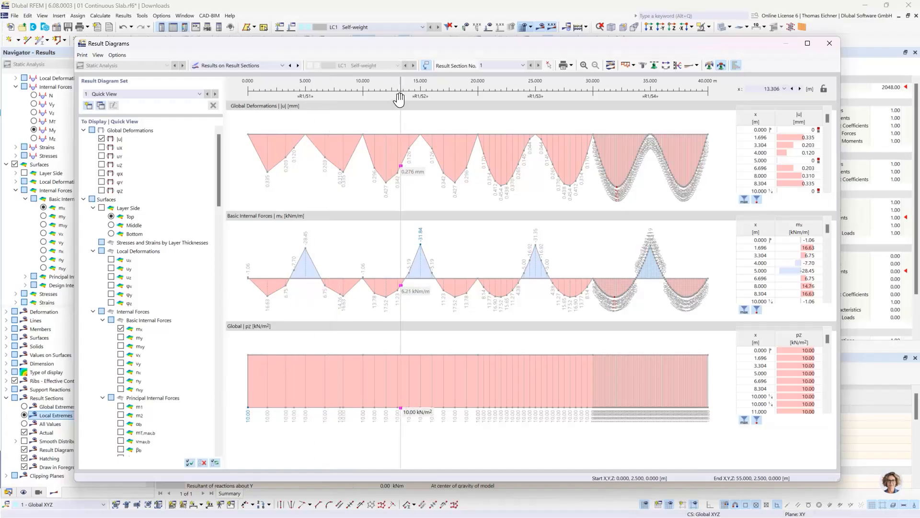
{"action": "left_click_drag", "start_coordinate": [361, 42], "coordinate": [357, 209]}
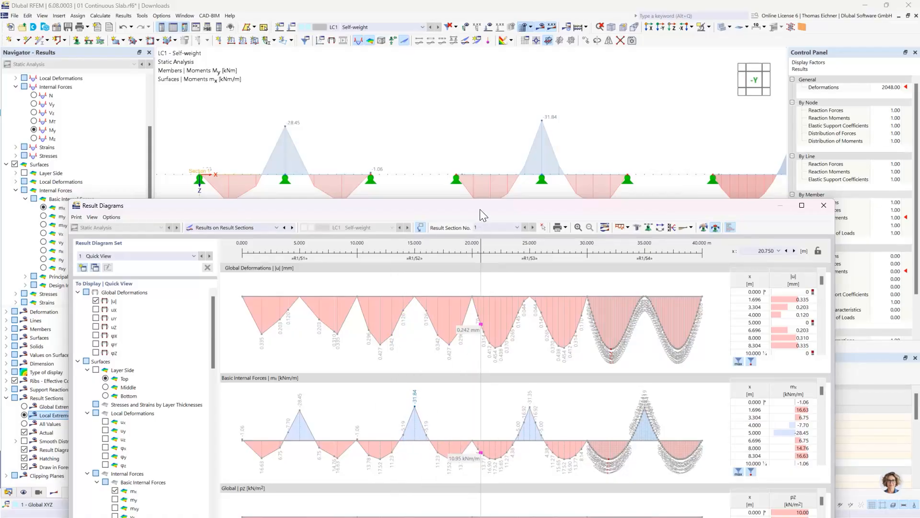
{"action": "left_click_drag", "start_coordinate": [482, 203], "coordinate": [459, 46]}
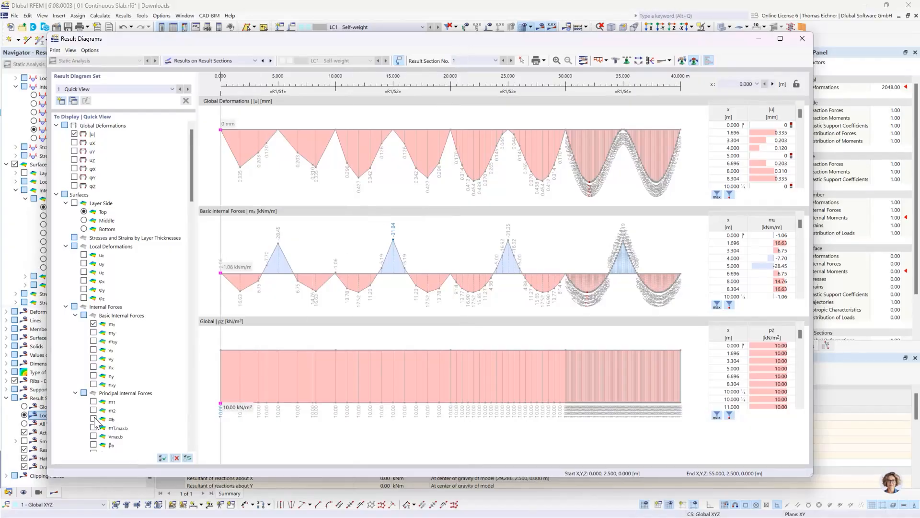
Remove the global pZ load distribution from the result diagrams and close the diagrams window
{"action": "scroll", "coordinate": [103, 422], "scroll_direction": "down", "scroll_amount": 3}
{"action": "scroll", "coordinate": [102, 432], "scroll_direction": "down", "scroll_amount": 10}
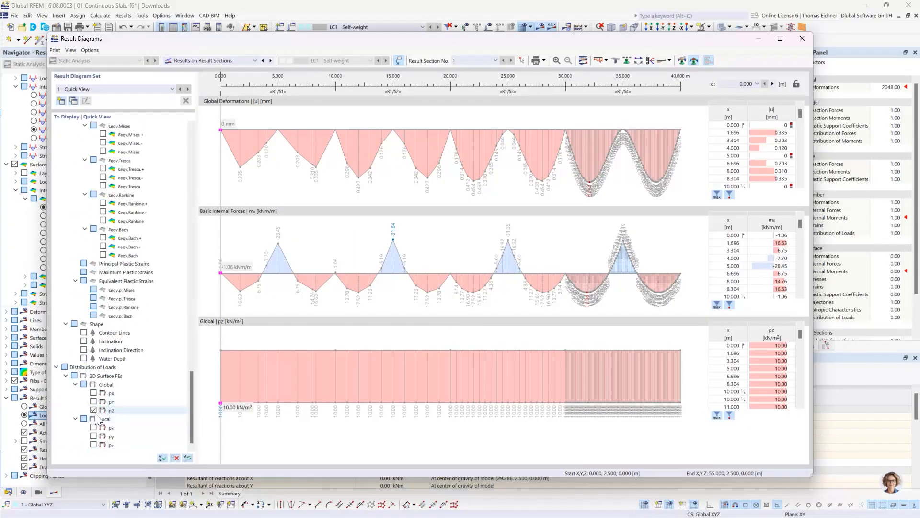
{"action": "left_click", "coordinate": [94, 410]}
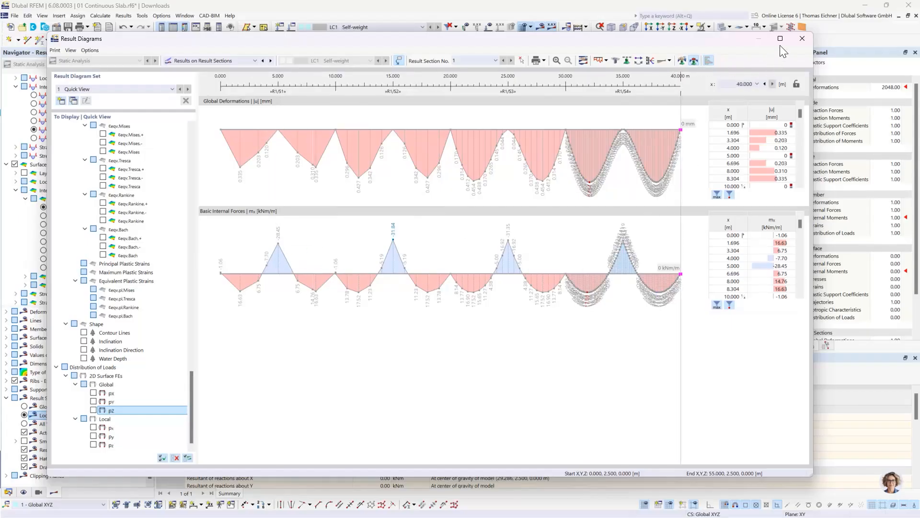
{"action": "left_click", "coordinate": [802, 39]}
Compare the local extreme moments of the four slabs' result section with the My diagram of the equivalent beam
{"action": "scroll", "coordinate": [478, 237], "scroll_direction": "down", "scroll_amount": 5}
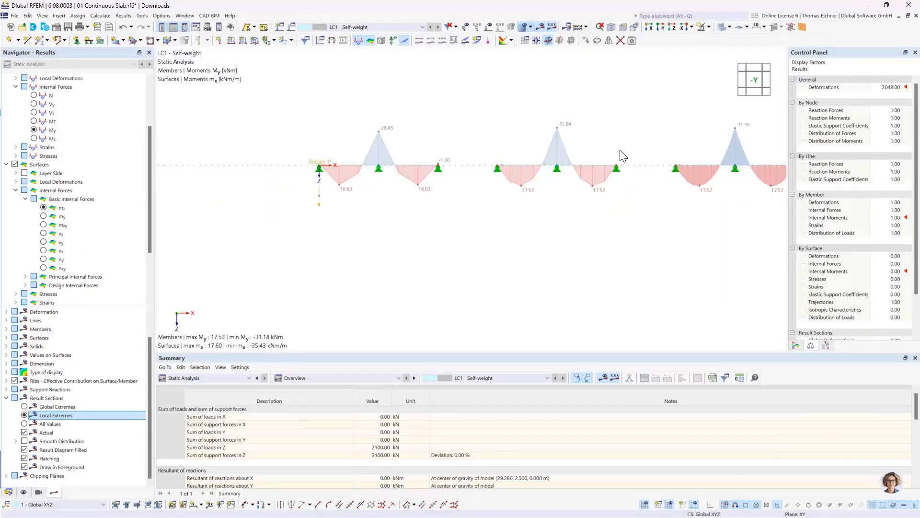
{"action": "scroll", "coordinate": [591, 211], "scroll_direction": "down", "scroll_amount": 2}
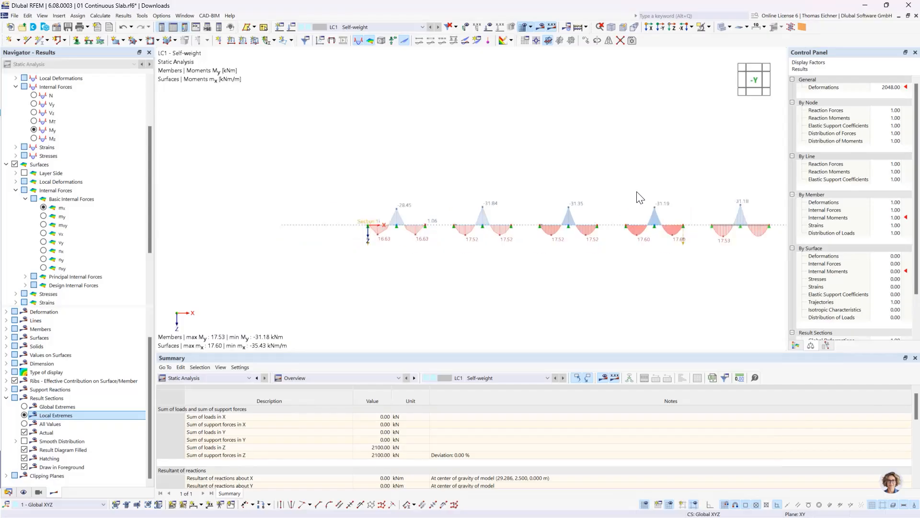
{"action": "middle_click_drag", "start_coordinate": [639, 185], "coordinate": [627, 200]}
{"action": "scroll", "coordinate": [627, 200], "scroll_direction": "up", "scroll_amount": 2}
{"action": "middle_click_drag", "start_coordinate": [579, 224], "coordinate": [568, 192]}
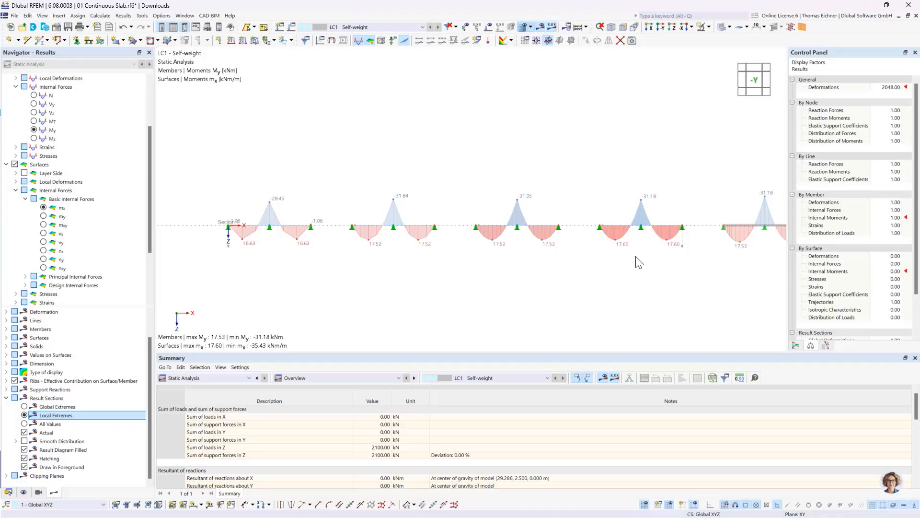
{"action": "scroll", "coordinate": [623, 232], "scroll_direction": "up", "scroll_amount": 5}
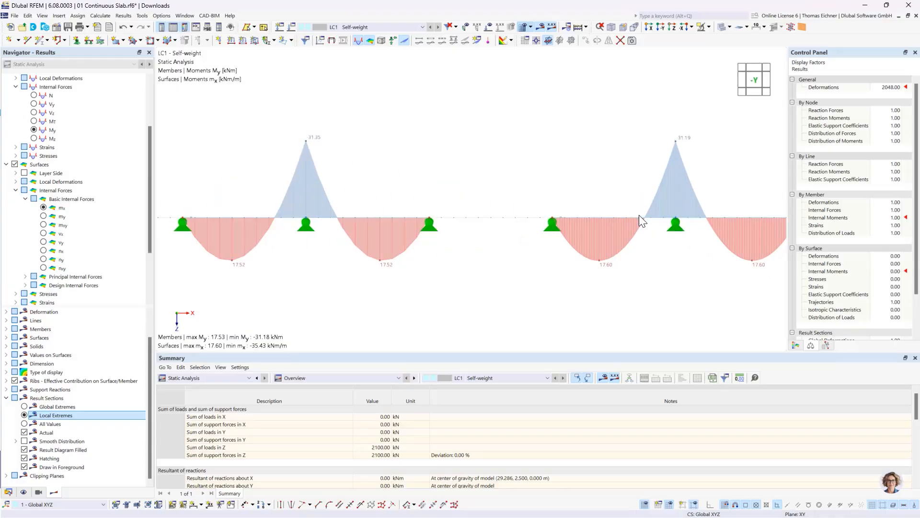
{"action": "scroll", "coordinate": [479, 218], "scroll_direction": "down", "scroll_amount": 5}
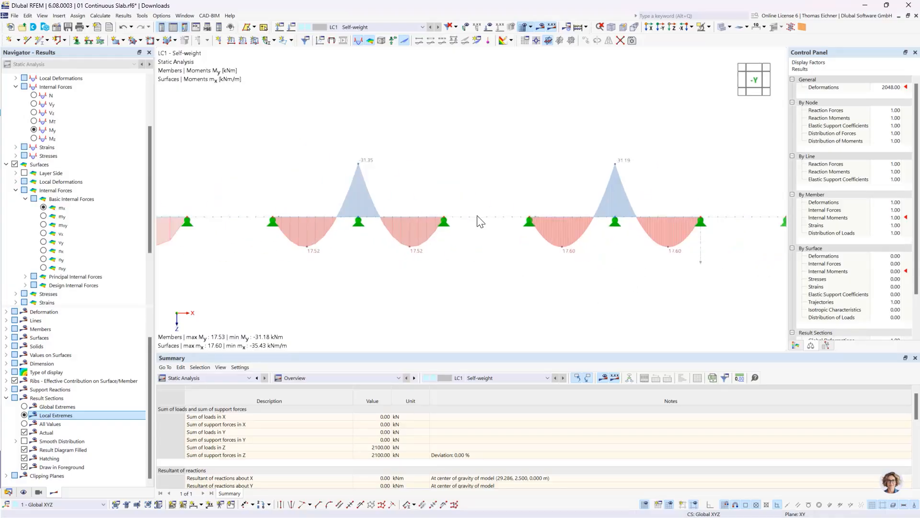
Show all values on the result sections and examine the mx diagram and surface distribution of the coarsest-meshed slab
{"action": "left_click", "coordinate": [24, 424]}
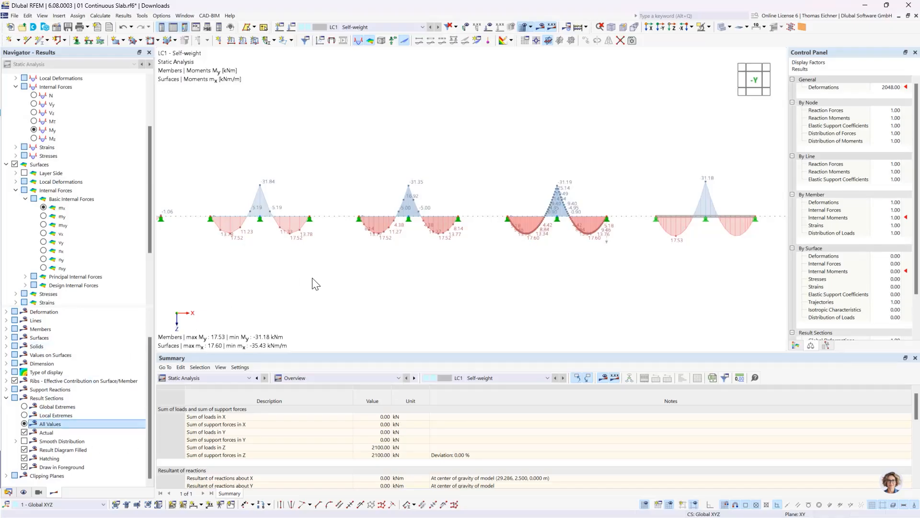
{"action": "middle_click_drag", "start_coordinate": [334, 285], "coordinate": [568, 310]}
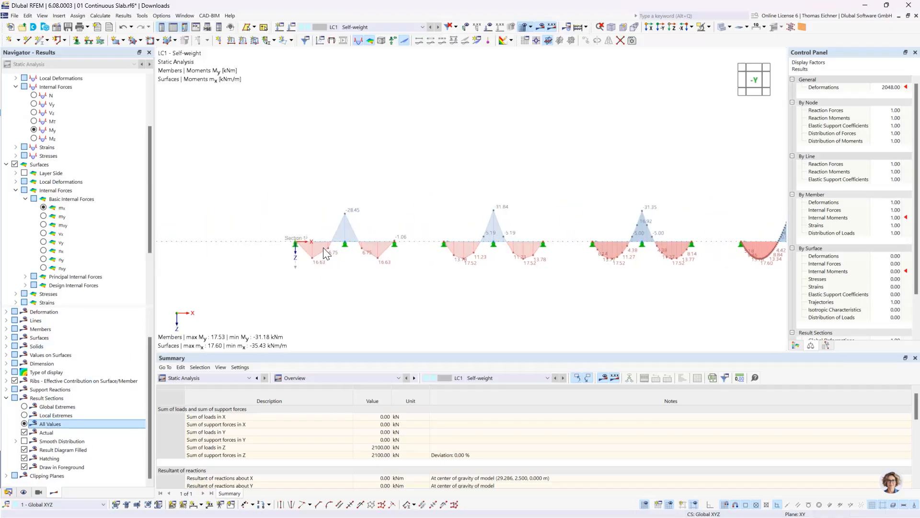
{"action": "scroll", "coordinate": [323, 248], "scroll_direction": "up", "scroll_amount": 6}
{"action": "scroll", "coordinate": [344, 286], "scroll_direction": "up", "scroll_amount": 1}
{"action": "middle_click_drag", "start_coordinate": [365, 291], "coordinate": [365, 270]}
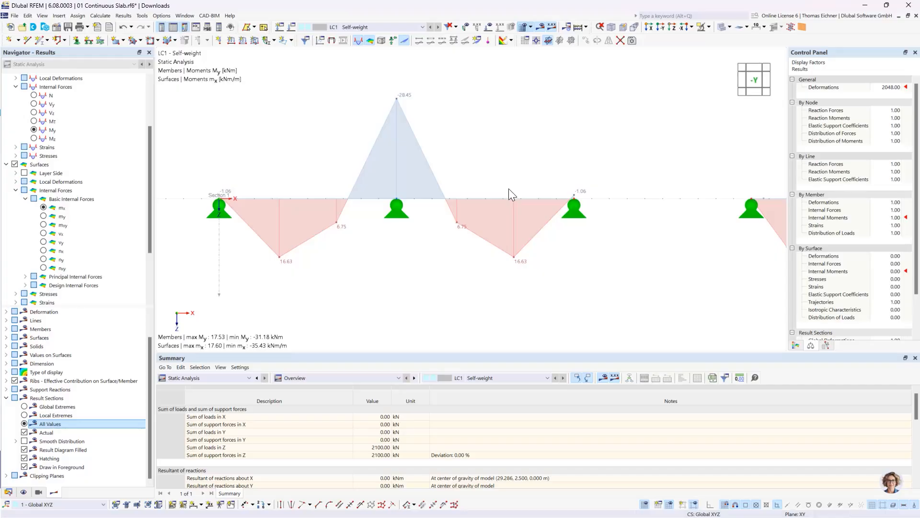
{"action": "middle_click_drag", "start_coordinate": [492, 162], "coordinate": [491, 247], "text": "ctrl"}
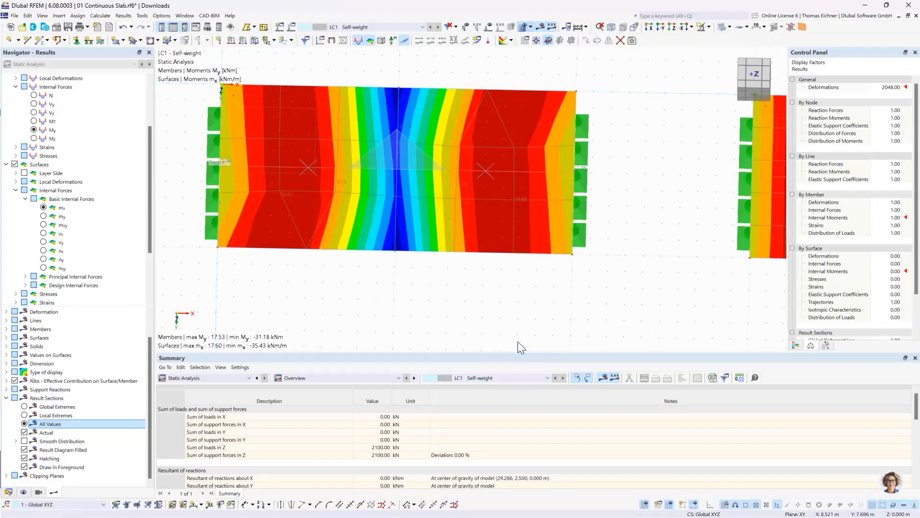
{"action": "middle_click_drag", "start_coordinate": [514, 298], "coordinate": [519, 250], "text": "ctrl"}
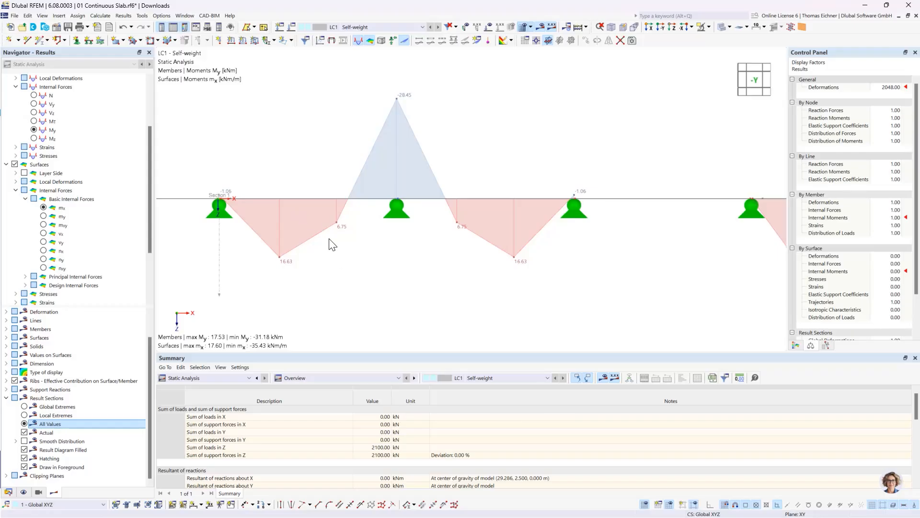
Examine the mx values along the finest-meshed slab and compare them with the coarser slabs and the beam
{"action": "scroll", "coordinate": [330, 243], "scroll_direction": "down", "scroll_amount": 5}
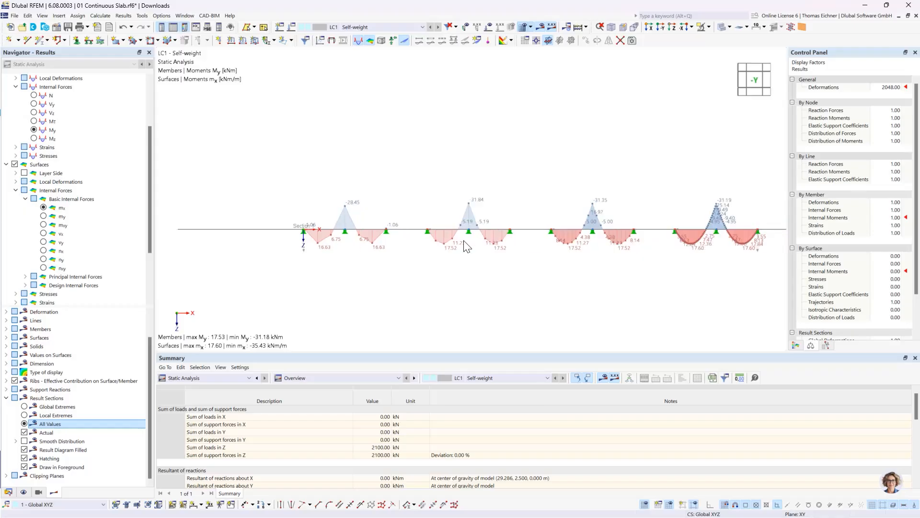
{"action": "middle_click_drag", "start_coordinate": [632, 176], "coordinate": [448, 214]}
{"action": "scroll", "coordinate": [448, 214], "scroll_direction": "up", "scroll_amount": 4}
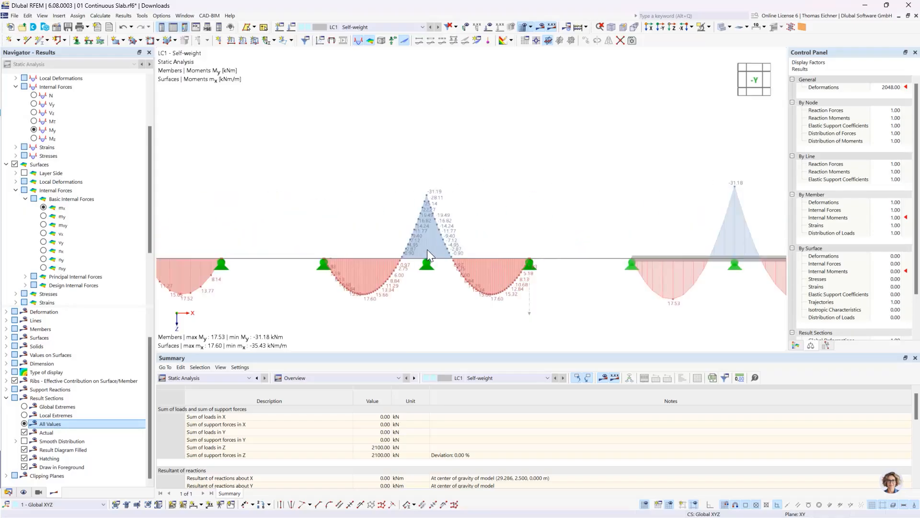
{"action": "scroll", "coordinate": [427, 250], "scroll_direction": "up", "scroll_amount": 2}
{"action": "middle_click_drag", "start_coordinate": [328, 217], "coordinate": [324, 195]}
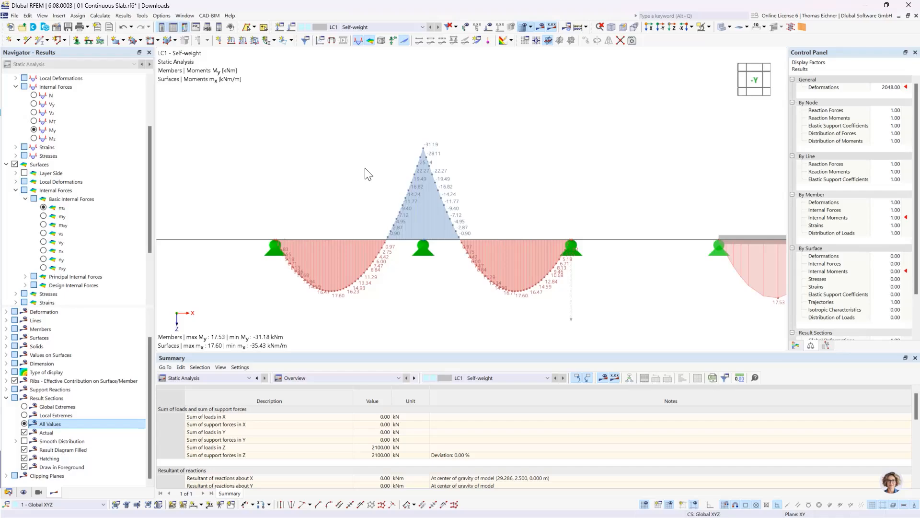
{"action": "scroll", "coordinate": [325, 243], "scroll_direction": "down", "scroll_amount": 4}
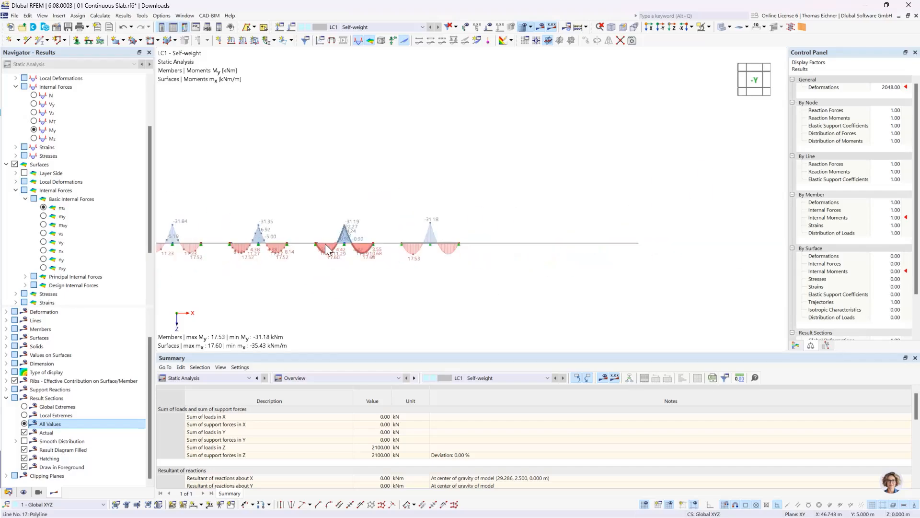
{"action": "scroll", "coordinate": [325, 243], "scroll_direction": "up", "scroll_amount": 1}
{"action": "middle_click_drag", "start_coordinate": [309, 231], "coordinate": [439, 249]}
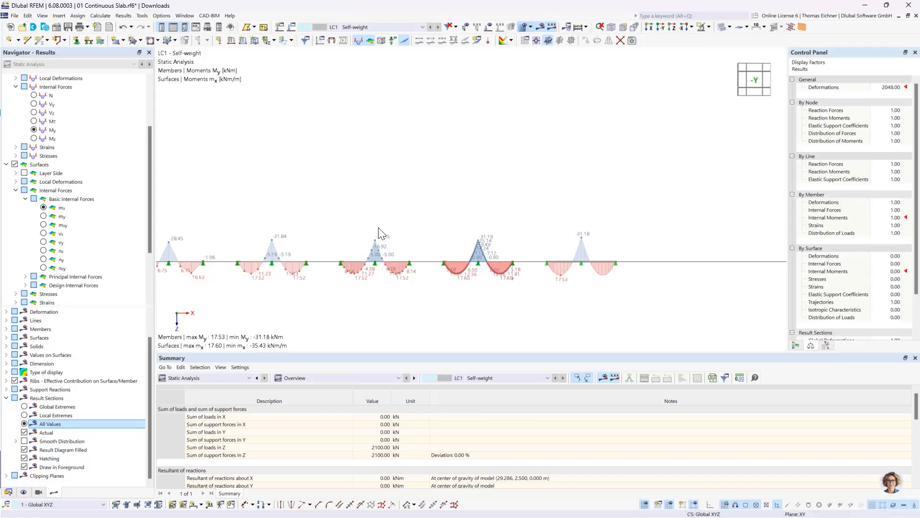
{"action": "middle_click_drag", "start_coordinate": [336, 212], "coordinate": [398, 207]}
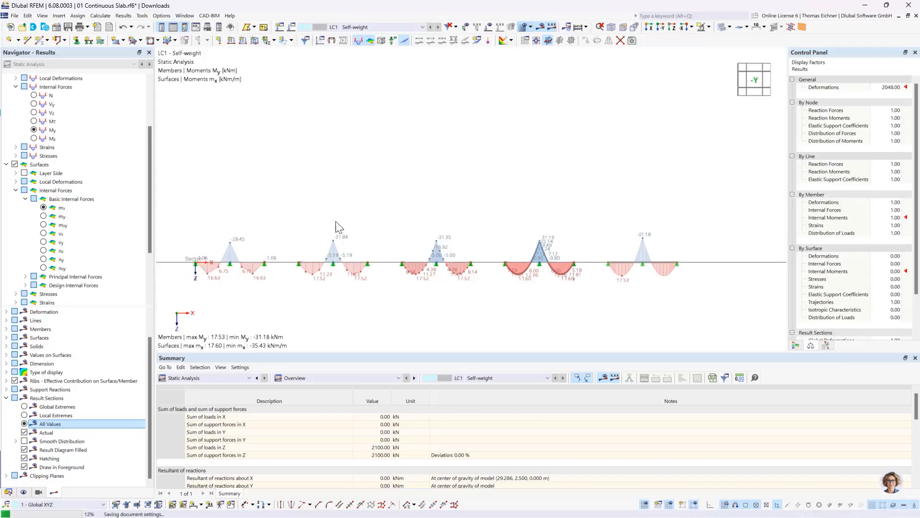
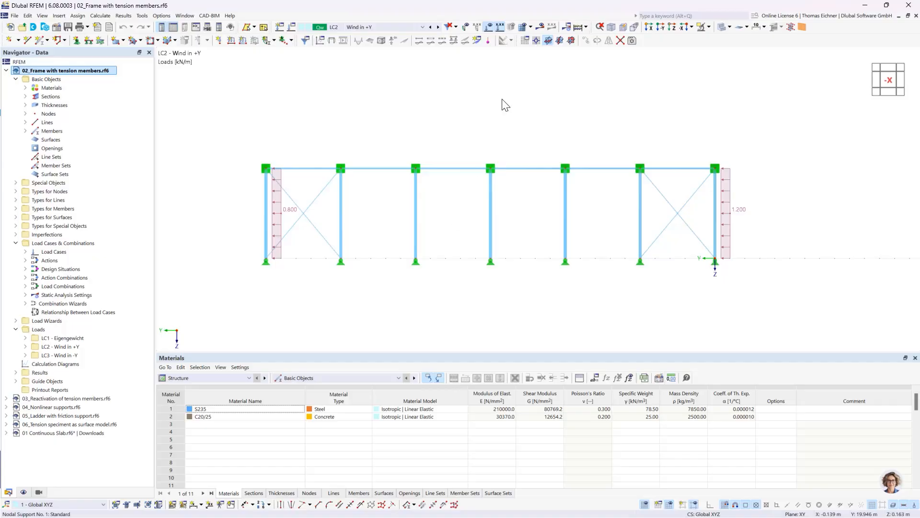
Delete the crossed bracing members in both end bays of the frame
{"action": "left_click", "coordinate": [280, 212]}
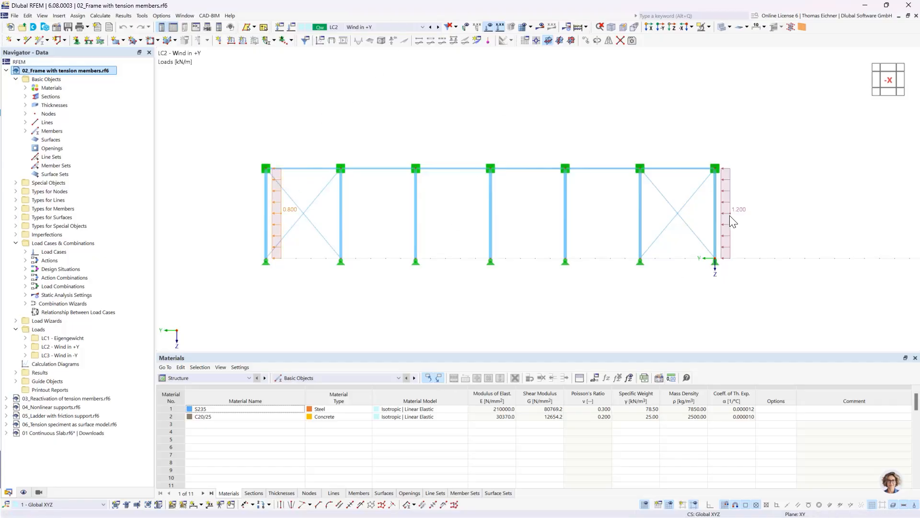
{"action": "key", "text": "Escape"}
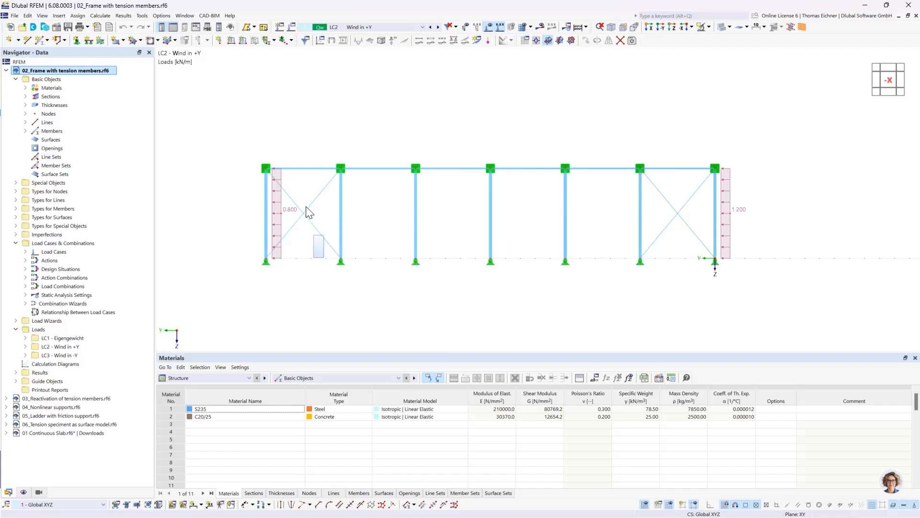
{"action": "left_click_drag", "start_coordinate": [306, 206], "coordinate": [303, 198]}
{"action": "key", "text": "Delete"}
{"action": "left_click_drag", "start_coordinate": [692, 244], "coordinate": [651, 227]}
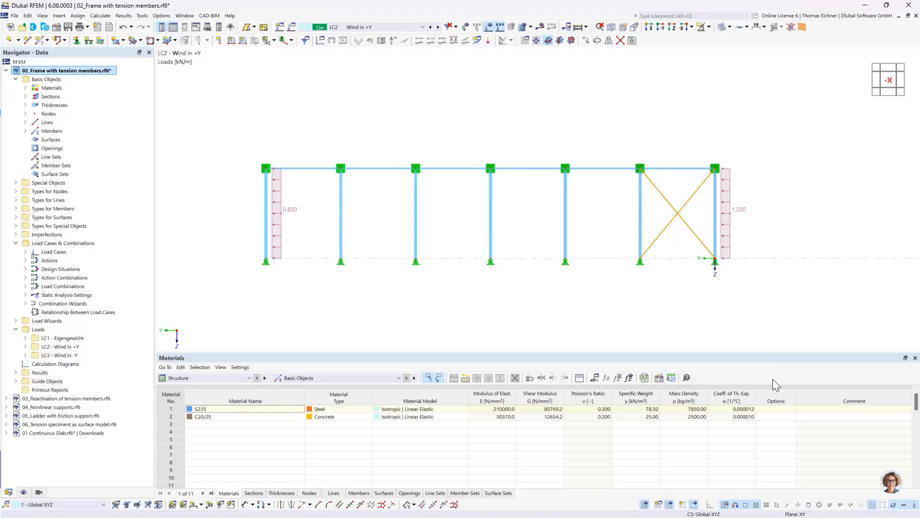
{"action": "key", "text": "Delete"}
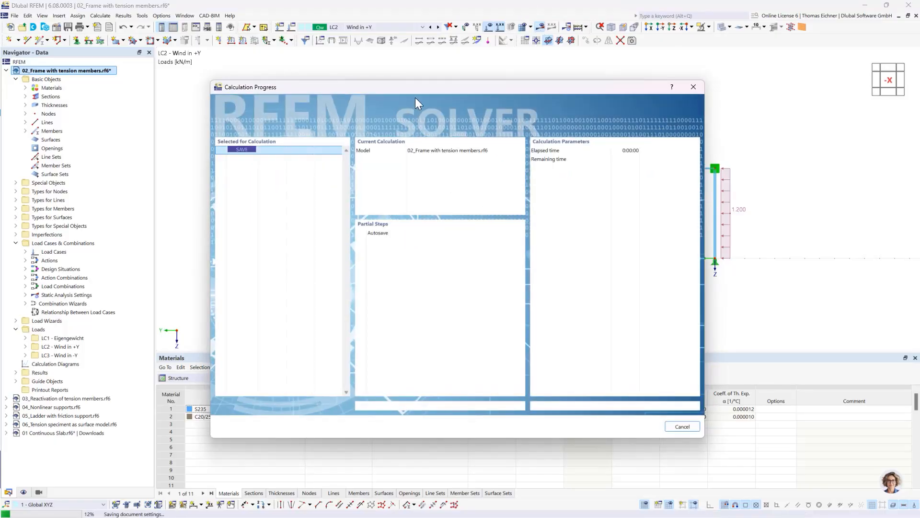
Calculate load case LC2 for the unbraced frame and examine the error description reported for it
{"action": "left_click_drag", "start_coordinate": [420, 88], "coordinate": [460, 283]}
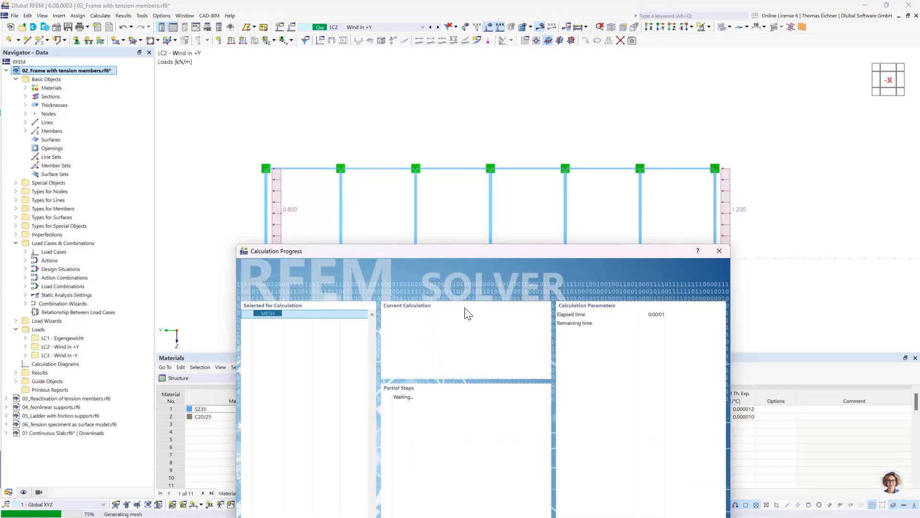
{"action": "left_click_drag", "start_coordinate": [489, 252], "coordinate": [499, 153]}
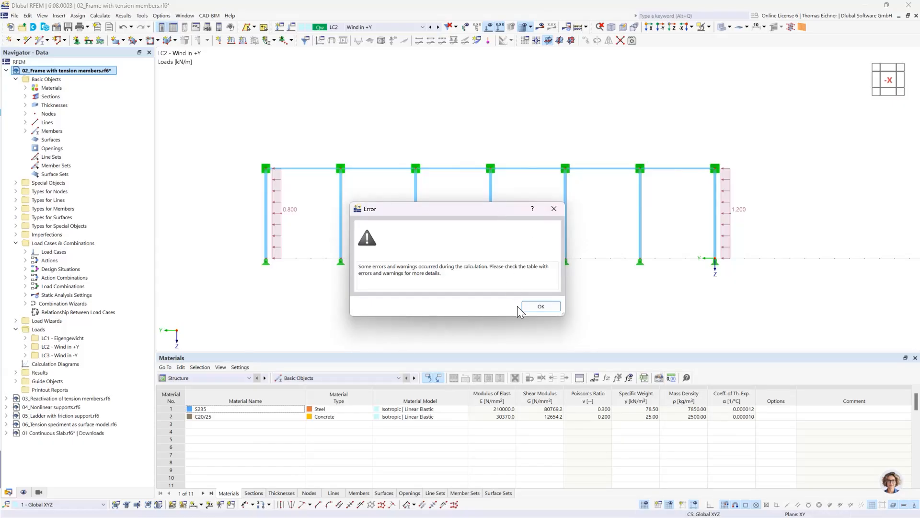
{"action": "left_click", "coordinate": [533, 310]}
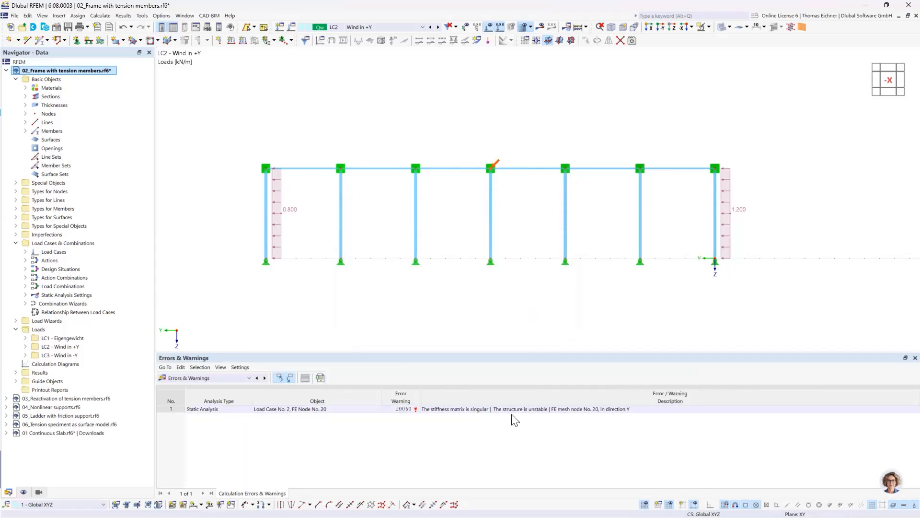
{"action": "left_click", "coordinate": [458, 408]}
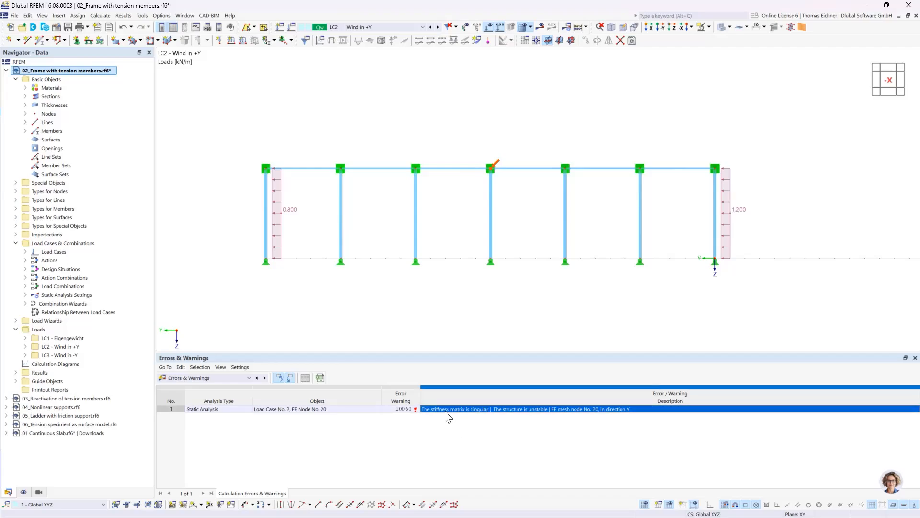
{"action": "left_click", "coordinate": [477, 429]}
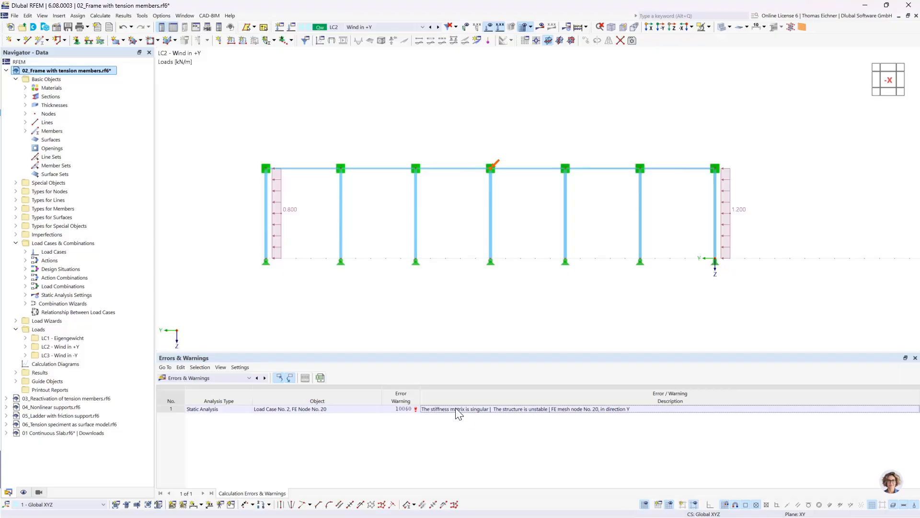
{"action": "left_click", "coordinate": [457, 408]}
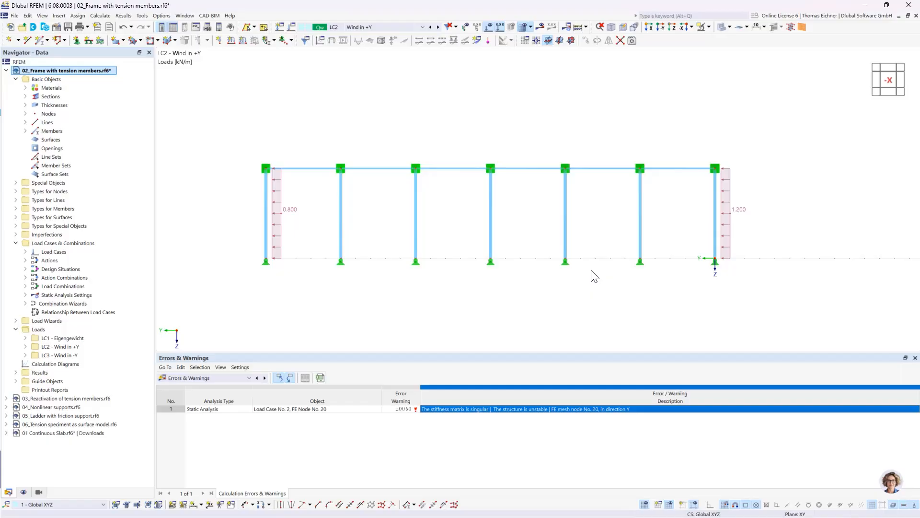
Undo the deletion of the crossed bracing members in both end bays
{"action": "left_click", "coordinate": [121, 28]}
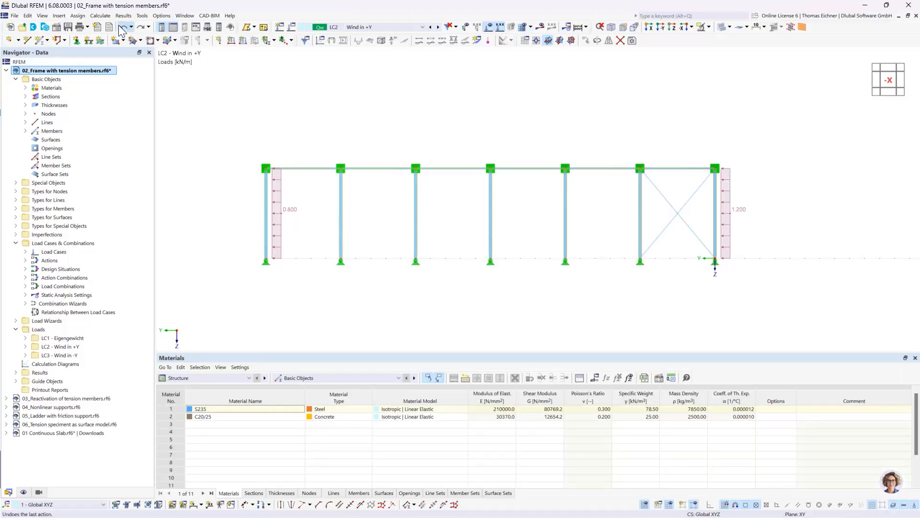
{"action": "left_click", "coordinate": [122, 28]}
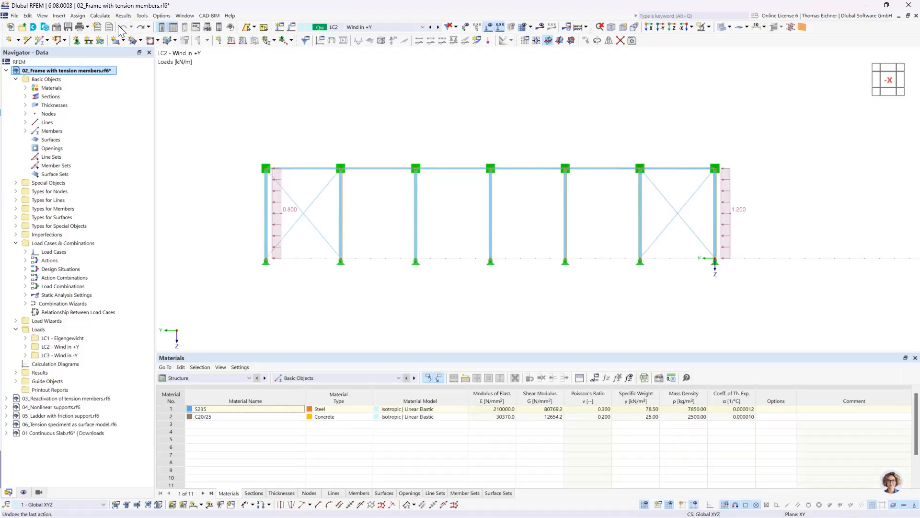
Examine the member nonlinearity definition assigned to a bracing diagonal in the end bay with the 0.800 kN/m load
{"action": "double_click", "coordinate": [312, 206]}
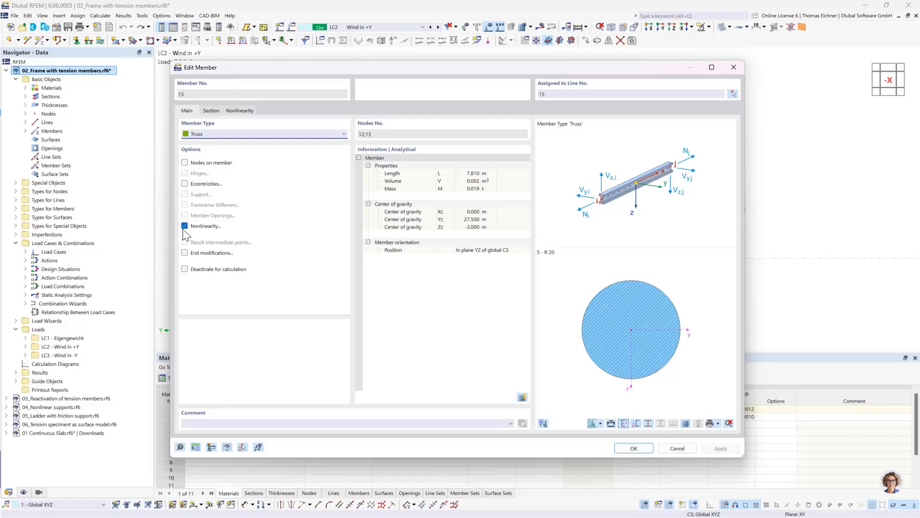
{"action": "left_click", "coordinate": [238, 110]}
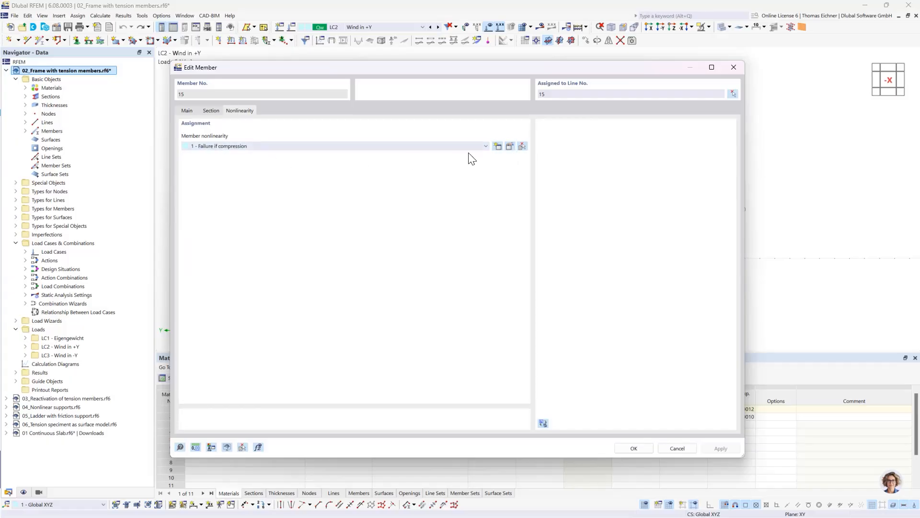
{"action": "left_click", "coordinate": [510, 146]}
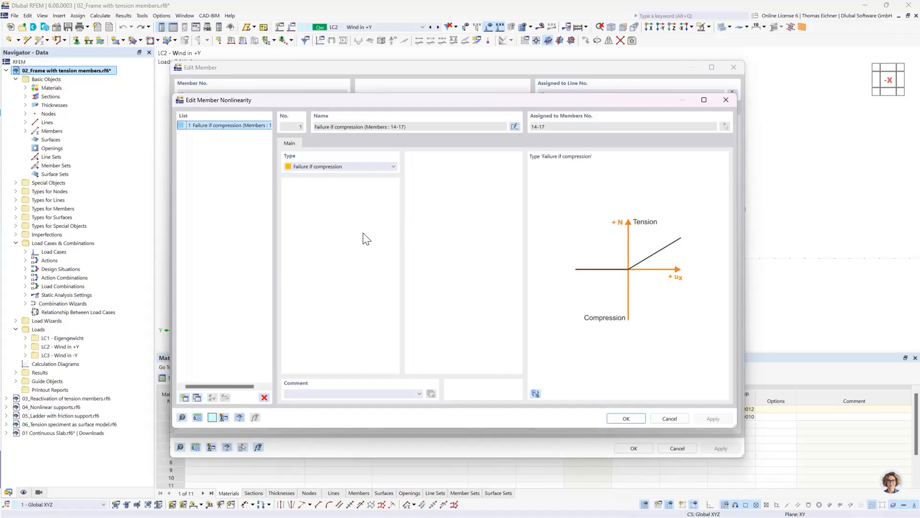
{"action": "left_click_drag", "start_coordinate": [349, 101], "coordinate": [360, 101]}
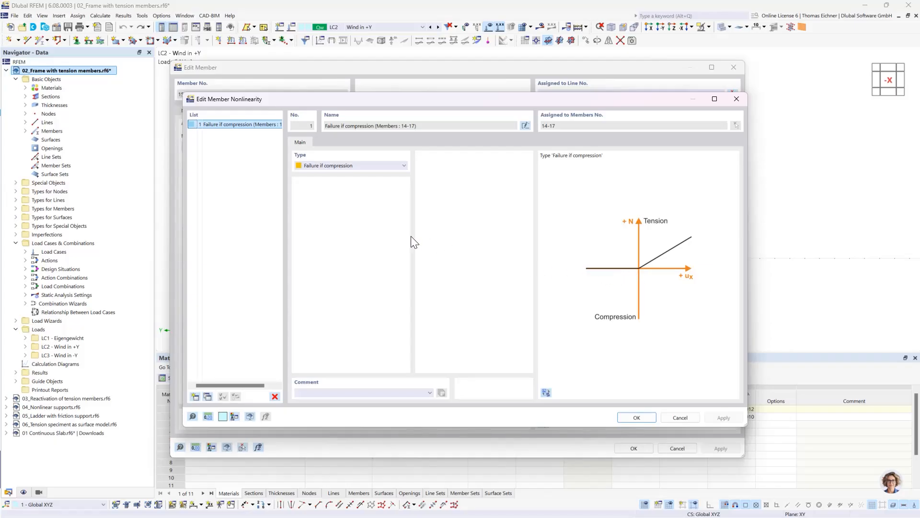
Try the Yielding type for the bracing nonlinearity and set it back to Failure if compression
{"action": "left_click", "coordinate": [374, 166]}
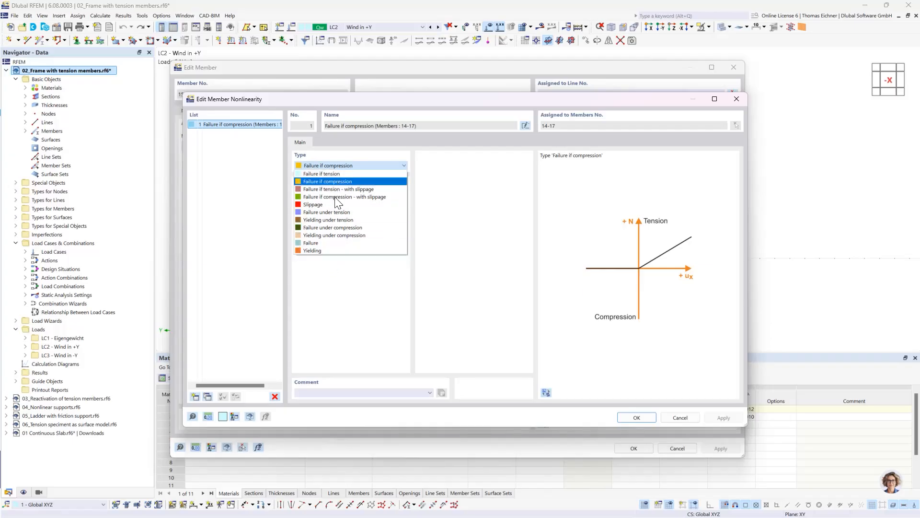
{"action": "left_click", "coordinate": [316, 251]}
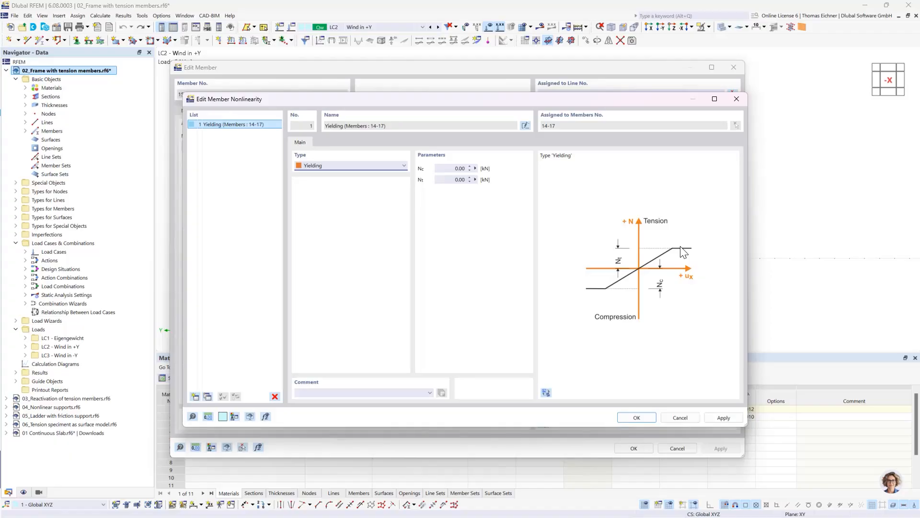
{"action": "left_click", "coordinate": [369, 165]}
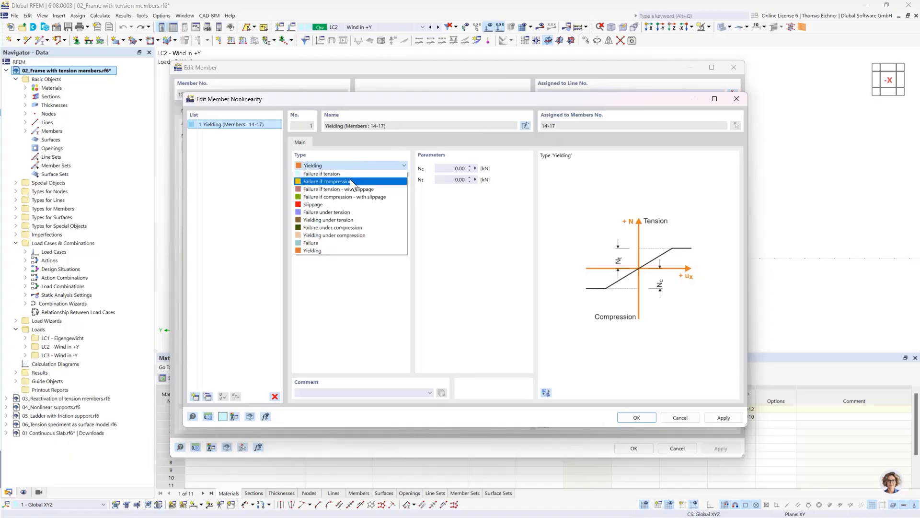
{"action": "left_click", "coordinate": [352, 181]}
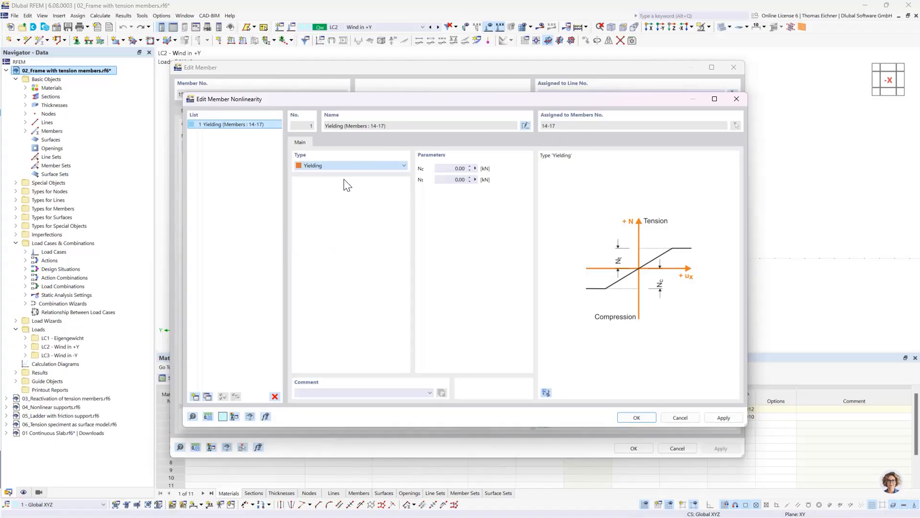
{"action": "left_click", "coordinate": [636, 417]}
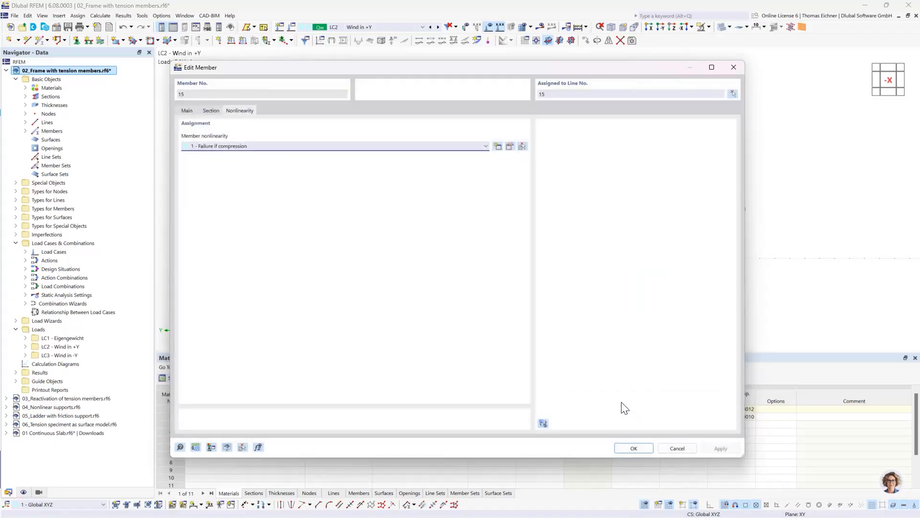
Review the member types available for the bracing diagonal and cancel editing the member
{"action": "left_click", "coordinate": [187, 111]}
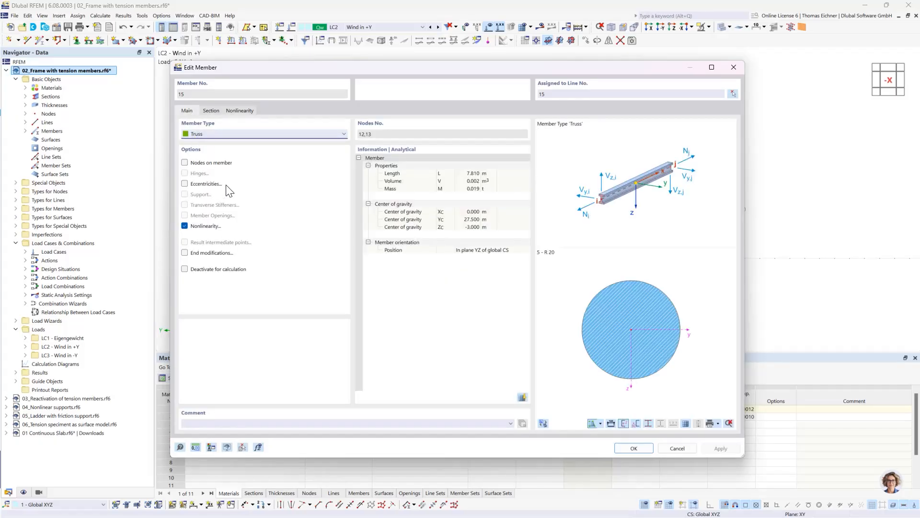
{"action": "left_click", "coordinate": [274, 136]}
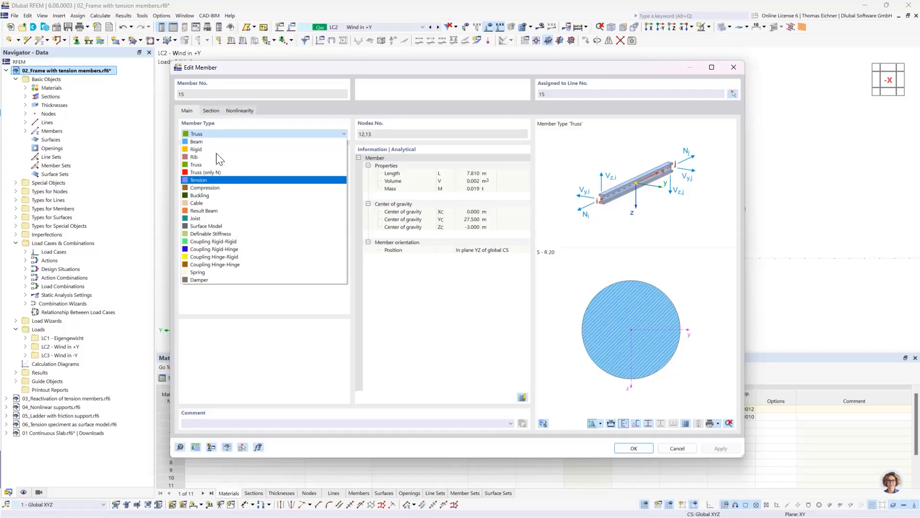
{"action": "left_click", "coordinate": [220, 133]}
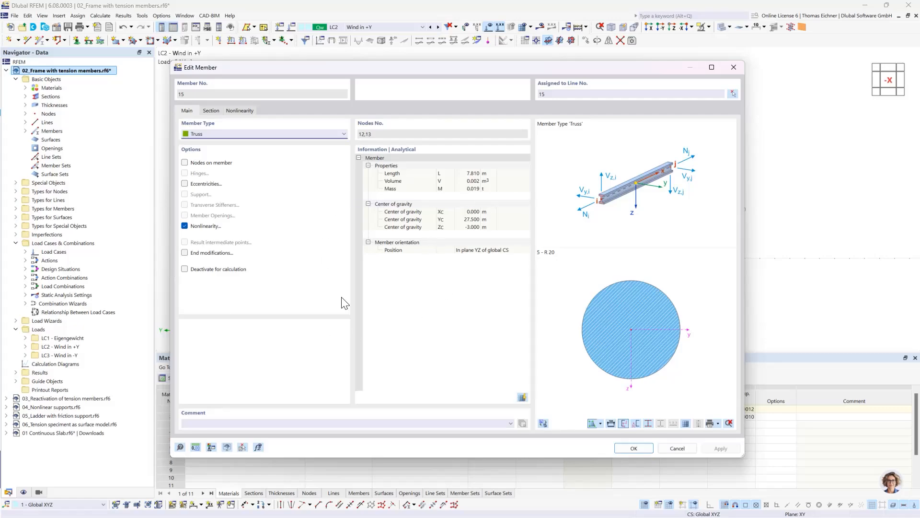
{"action": "key", "text": "Escape"}
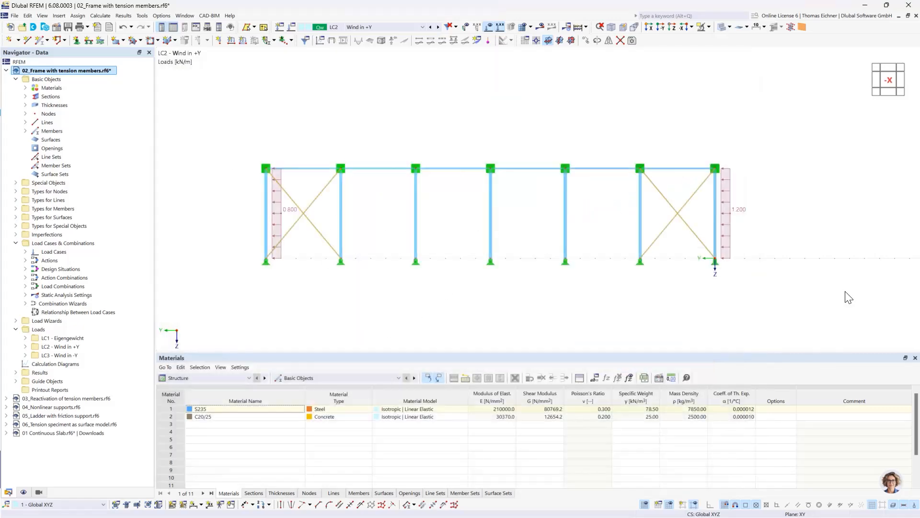
{"action": "left_click", "coordinate": [428, 339]}
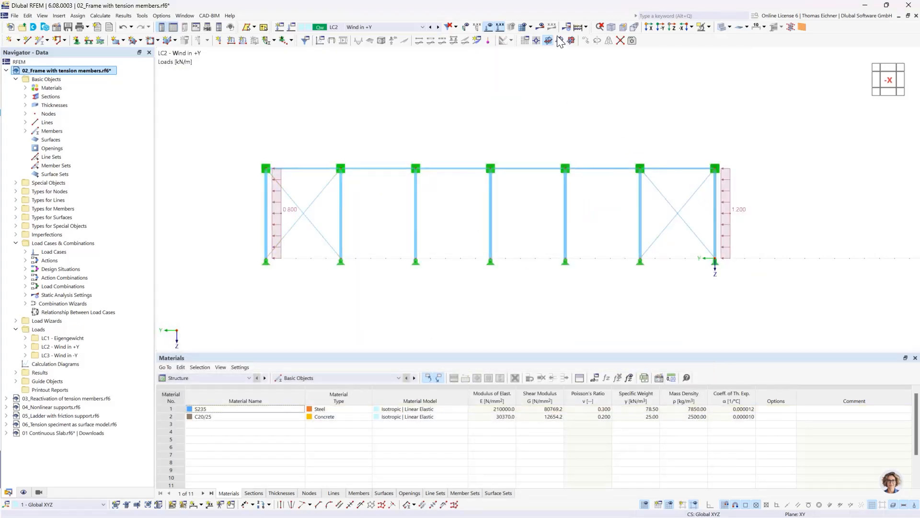
Calculate LC2 and show the support reactions together with the axial forces N around the end bay with the 1.200 kN/m load
{"action": "left_click", "coordinate": [541, 28]}
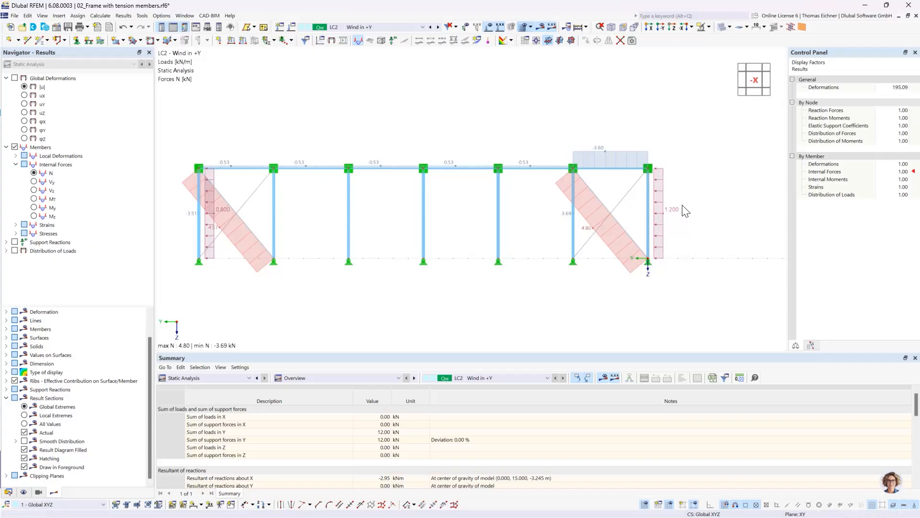
{"action": "scroll", "coordinate": [643, 172], "scroll_direction": "up", "scroll_amount": 1}
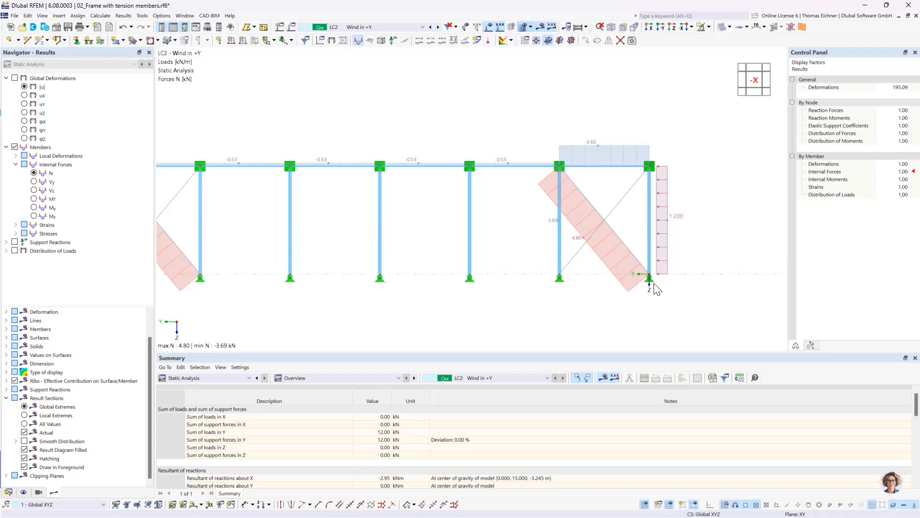
{"action": "left_click", "coordinate": [15, 242]}
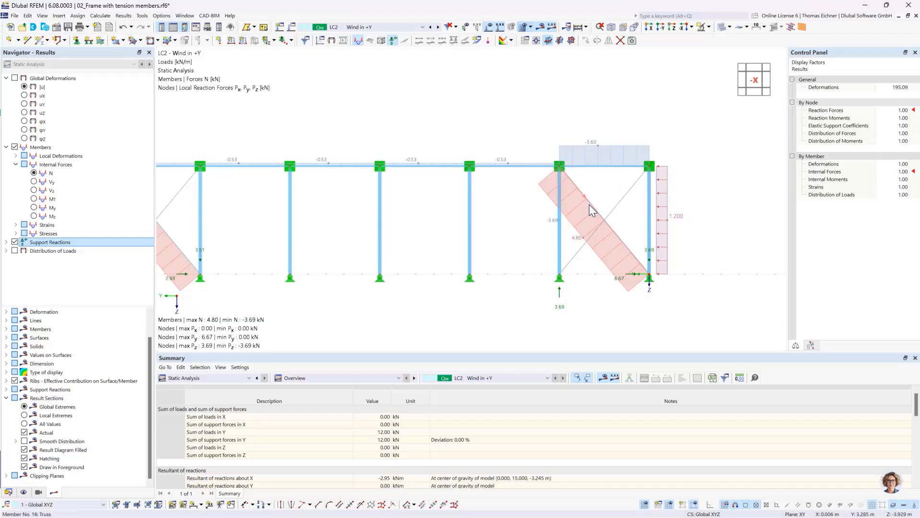
{"action": "left_click", "coordinate": [560, 169]}
{"action": "scroll", "coordinate": [620, 229], "scroll_direction": "up", "scroll_amount": 2}
{"action": "scroll", "coordinate": [621, 229], "scroll_direction": "up", "scroll_amount": 1}
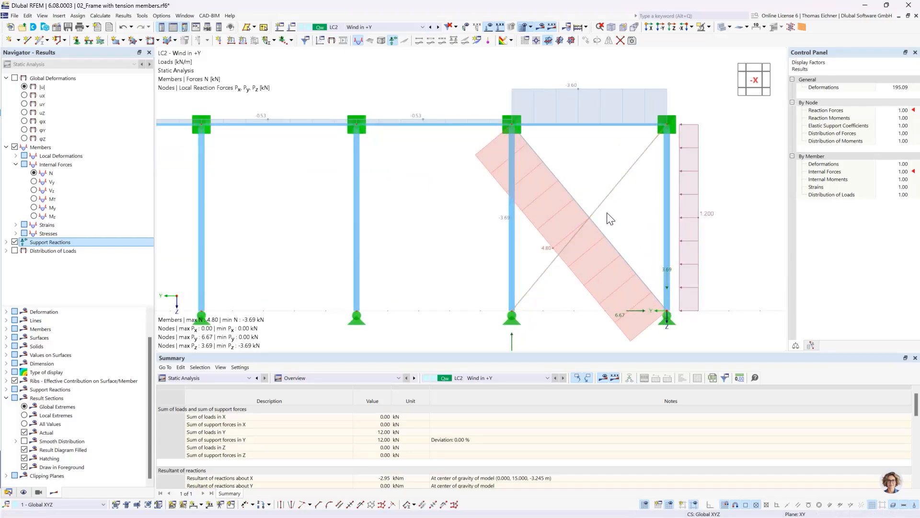
{"action": "scroll", "coordinate": [596, 216], "scroll_direction": "down", "scroll_amount": 1}
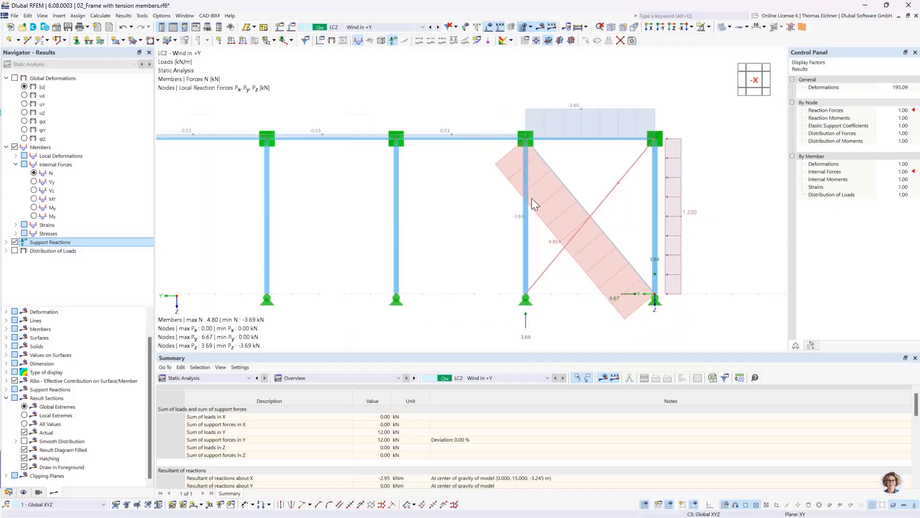
Display the global deformations |u| and set the deformation display factor to 128
{"action": "left_click", "coordinate": [24, 86]}
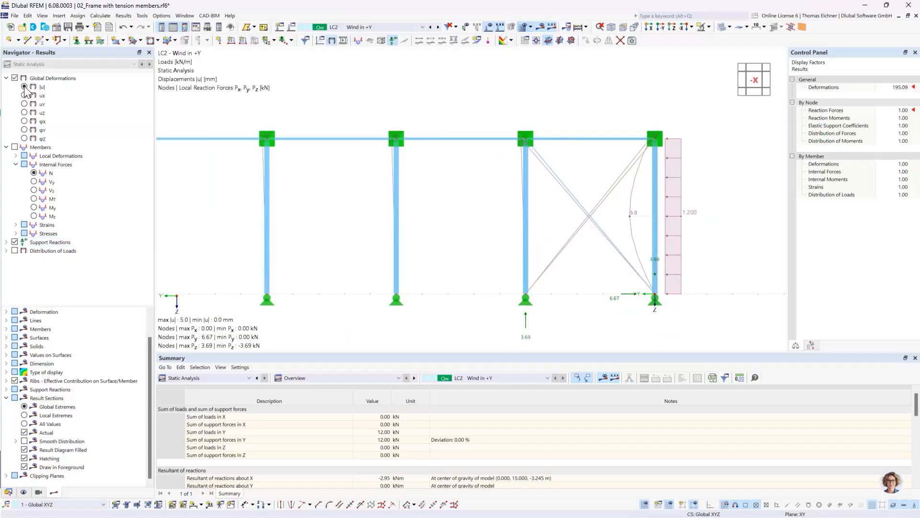
{"action": "left_click", "coordinate": [896, 88]}
{"action": "left_click", "coordinate": [905, 85]}
{"action": "left_click", "coordinate": [905, 85]}
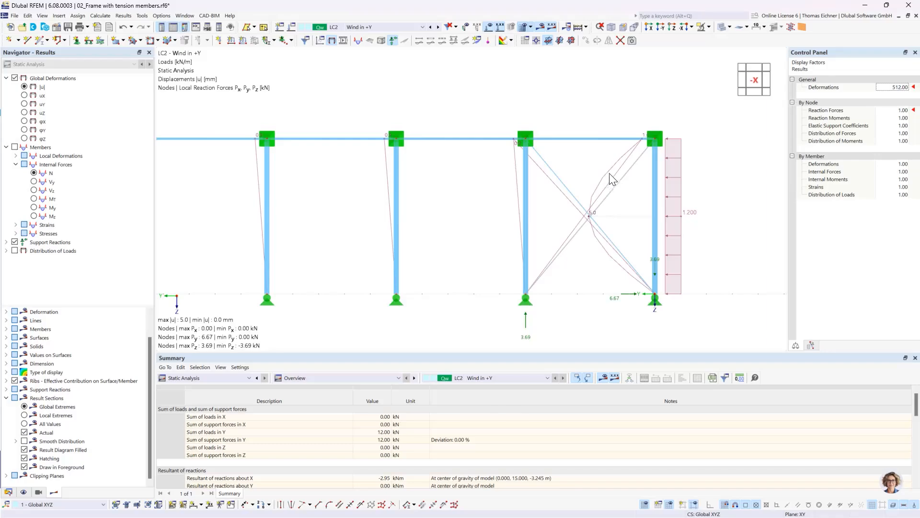
{"action": "left_click", "coordinate": [907, 90]}
{"action": "left_click", "coordinate": [906, 89]}
Switch the results back to the axial forces N and examine the crossing diagonals of the end bay up close
{"action": "left_click", "coordinate": [33, 173]}
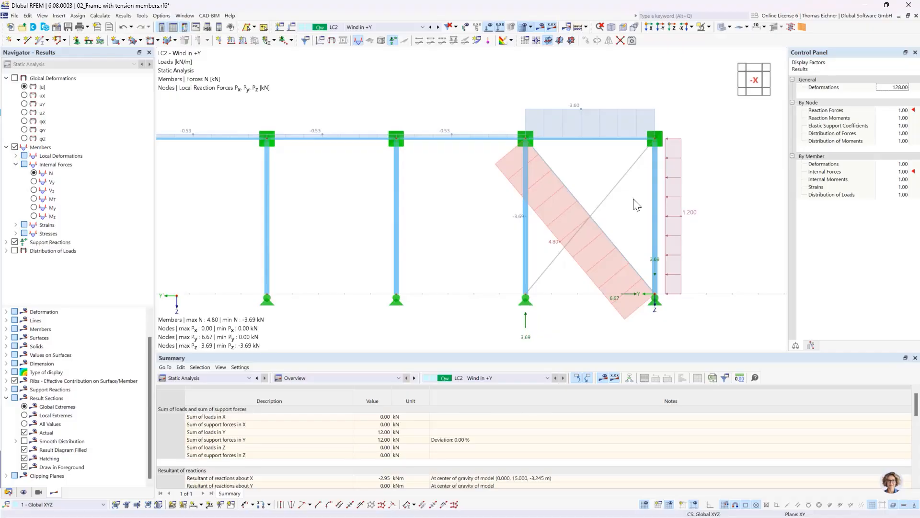
{"action": "scroll", "coordinate": [605, 231], "scroll_direction": "up", "scroll_amount": 6}
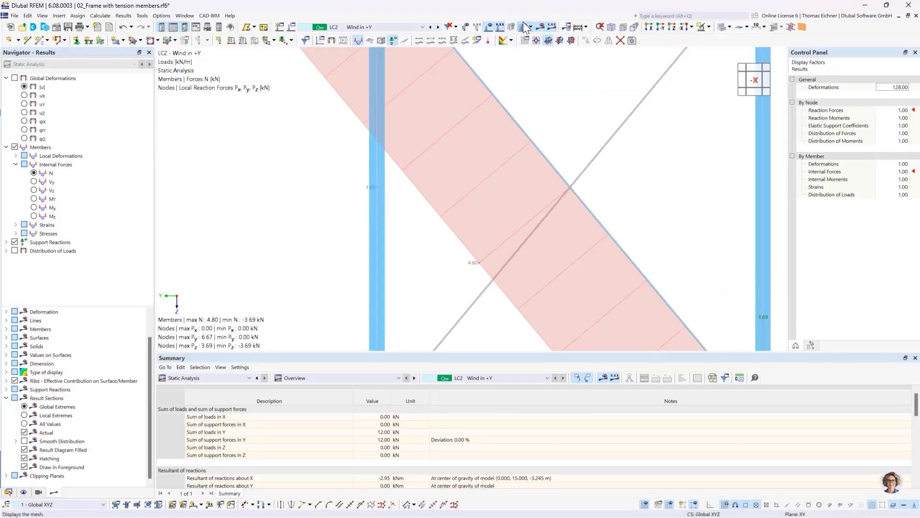
Hide the loads in the model view and show the axial forces N across the whole frame
{"action": "left_click", "coordinate": [490, 28]}
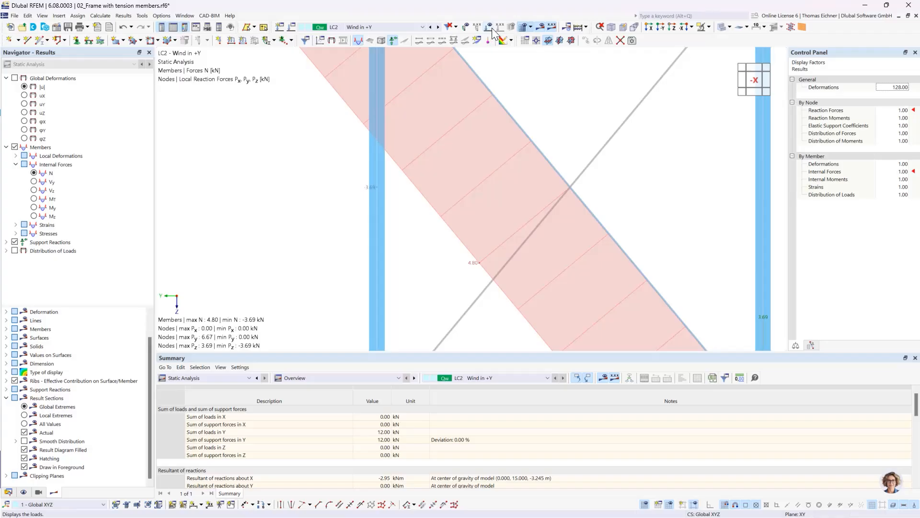
{"action": "left_click", "coordinate": [539, 28]}
{"action": "left_click", "coordinate": [539, 28]}
{"action": "scroll", "coordinate": [589, 168], "scroll_direction": "down", "scroll_amount": 5}
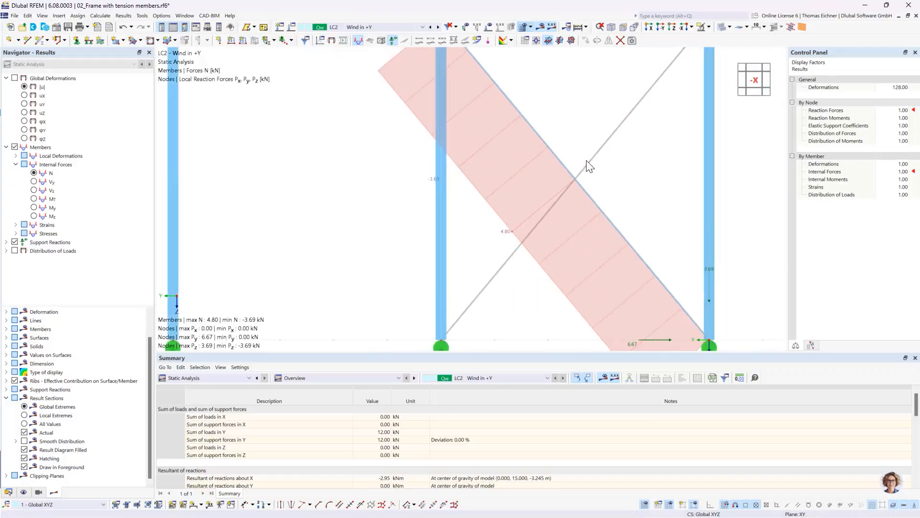
{"action": "scroll", "coordinate": [589, 168], "scroll_direction": "down", "scroll_amount": 3}
{"action": "scroll", "coordinate": [544, 190], "scroll_direction": "down", "scroll_amount": 2}
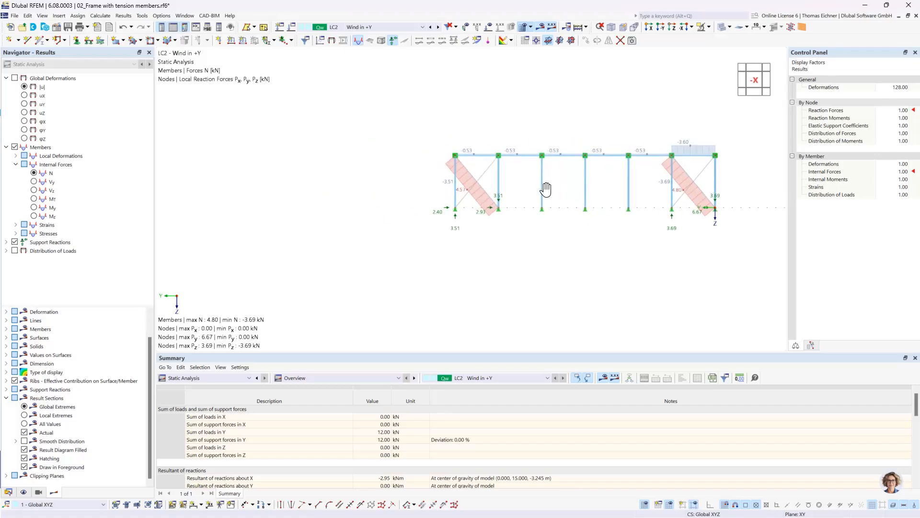
Examine the axial forces N in the crossing diagonals of the opposite braced end bay, selecting the diagonal without a force diagram
{"action": "scroll", "coordinate": [482, 192], "scroll_direction": "up", "scroll_amount": 5}
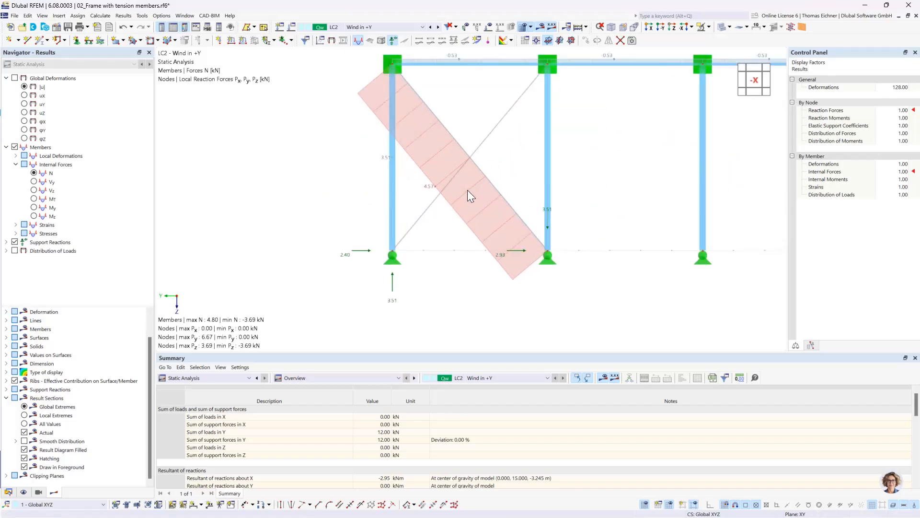
{"action": "middle_click_drag", "start_coordinate": [615, 184], "coordinate": [612, 208]}
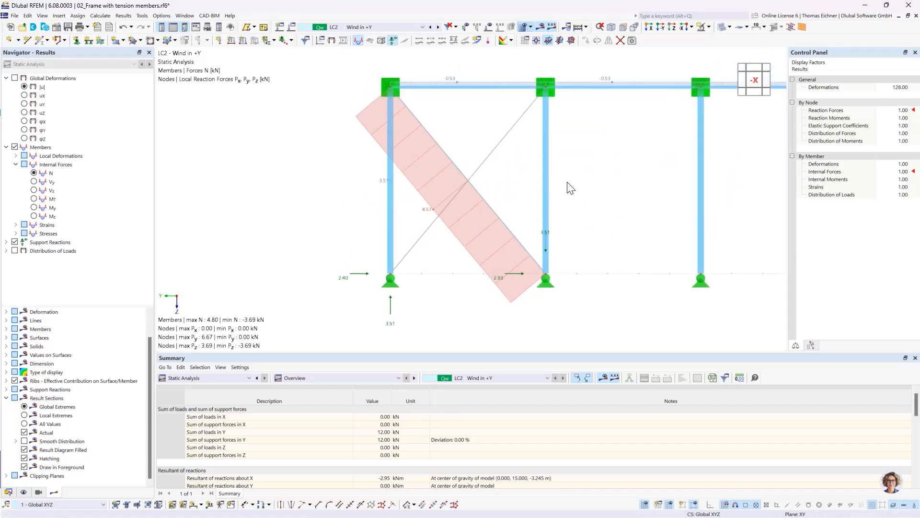
{"action": "left_click", "coordinate": [479, 171]}
{"action": "scroll", "coordinate": [598, 231], "scroll_direction": "down", "scroll_amount": 5}
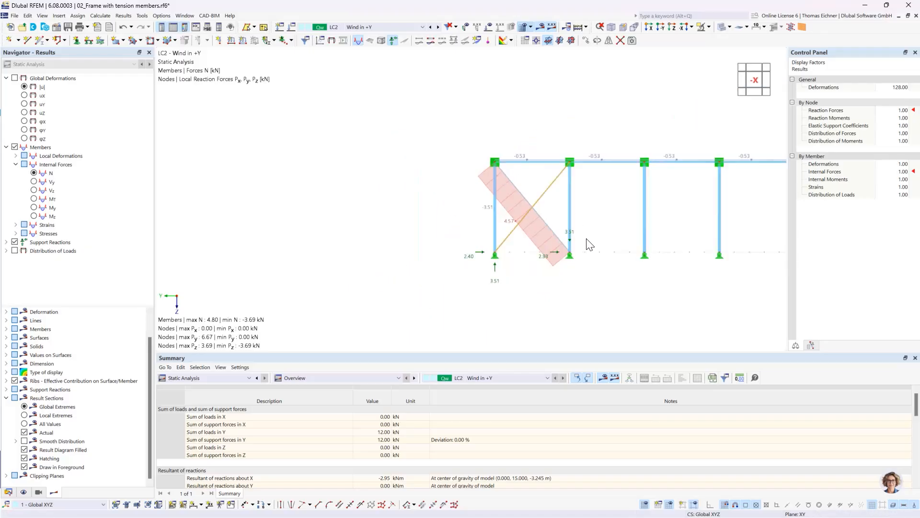
{"action": "middle_click_drag", "start_coordinate": [587, 240], "coordinate": [530, 199]}
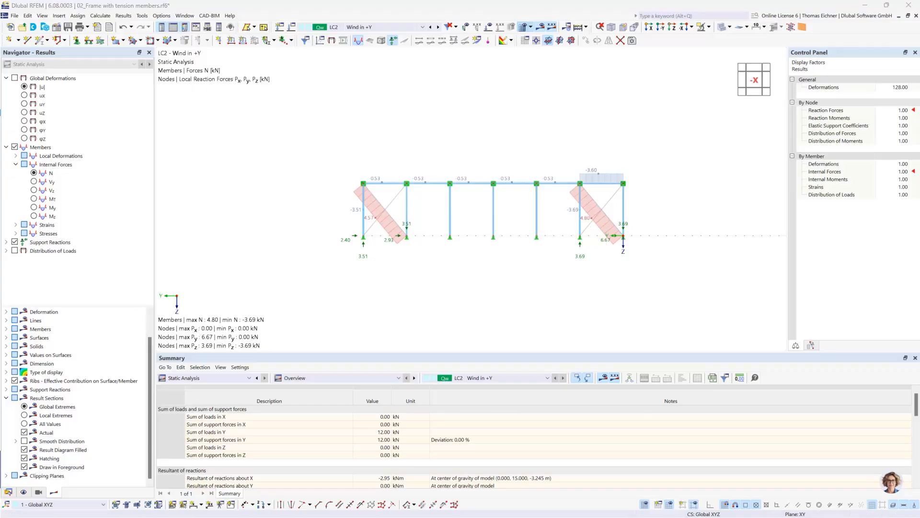
Switch to the training slide presentation and advance from the Nonlinear Calculation slide to the Coffee Break slide
{"action": "key", "text": "alt+Tab"}
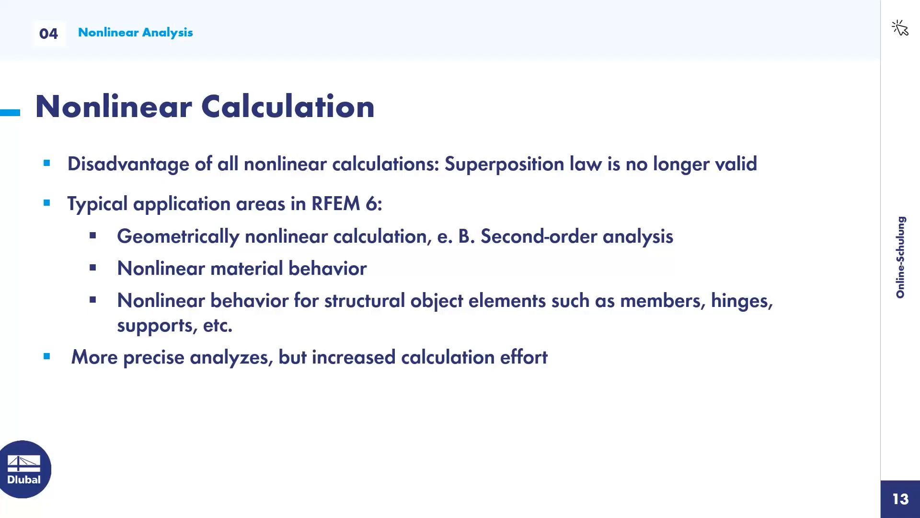
{"action": "left_click", "coordinate": [433, 223]}
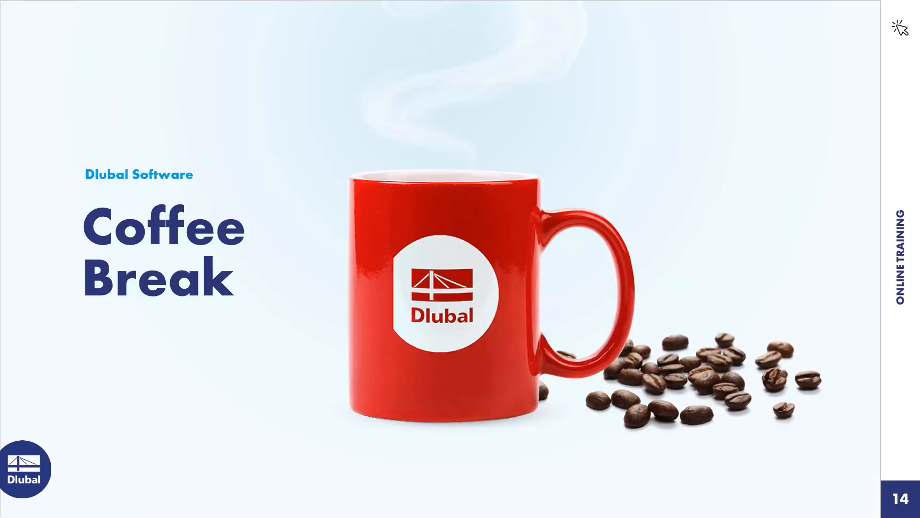
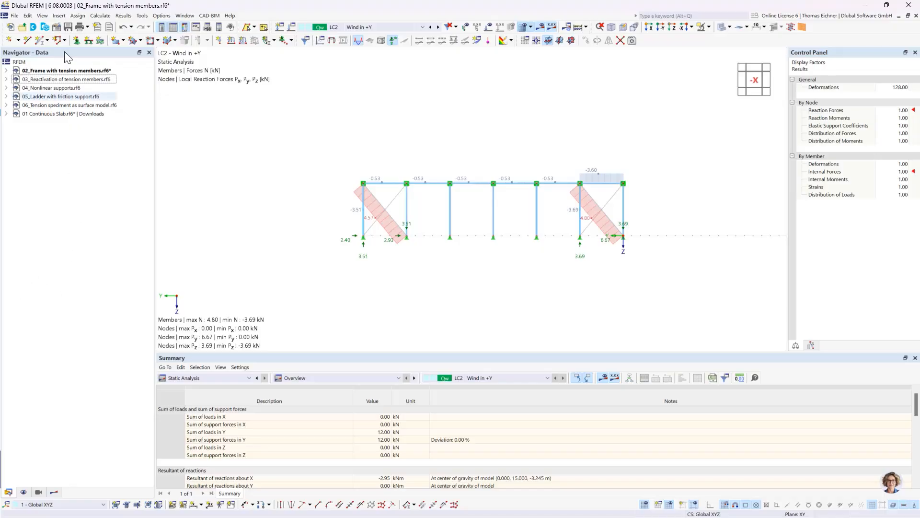
Switch to the model 03_Reactivation of tension members and inspect the member properties of the frame's horizontal beam
{"action": "left_click", "coordinate": [64, 80]}
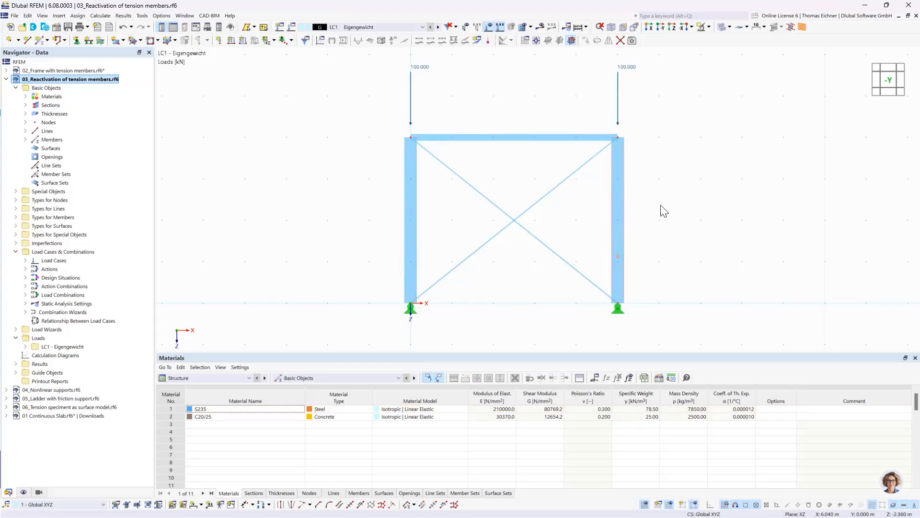
{"action": "middle_click_drag", "start_coordinate": [652, 216], "coordinate": [616, 225]}
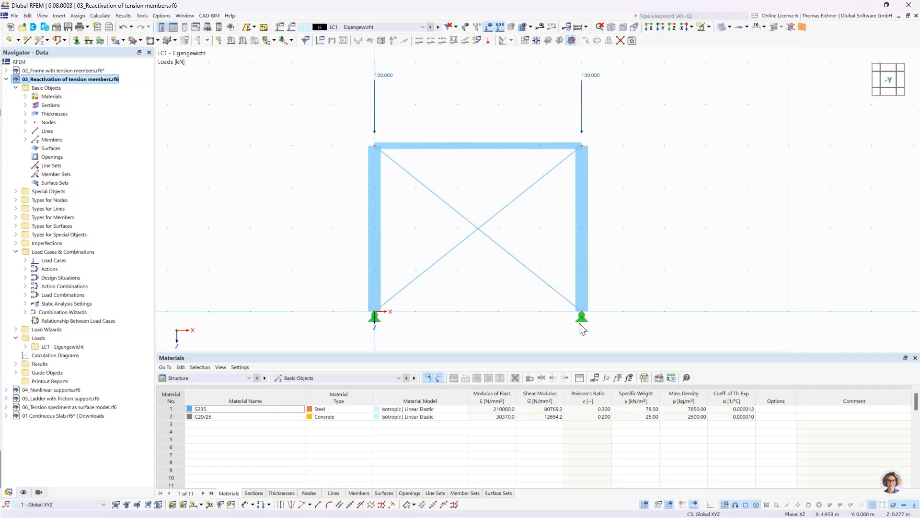
{"action": "mouse_move", "coordinate": [582, 322]}
{"action": "double_click", "coordinate": [487, 153]}
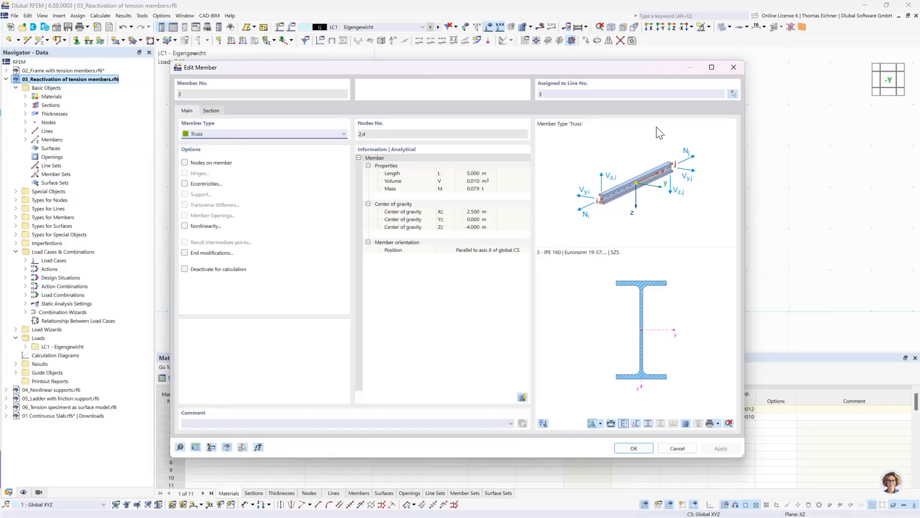
{"action": "left_click", "coordinate": [733, 67]}
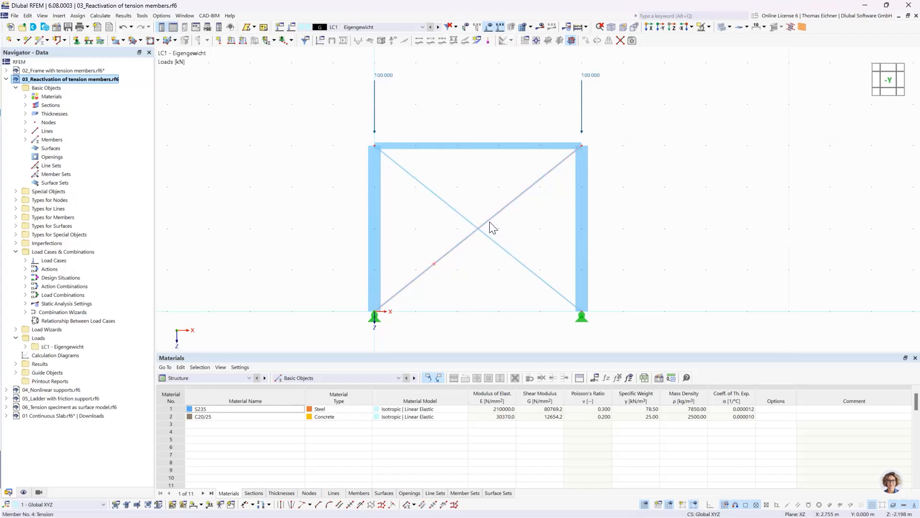
Inspect the member properties of the rising bracing diagonal and examine the nodal load above the right column
{"action": "double_click", "coordinate": [428, 266]}
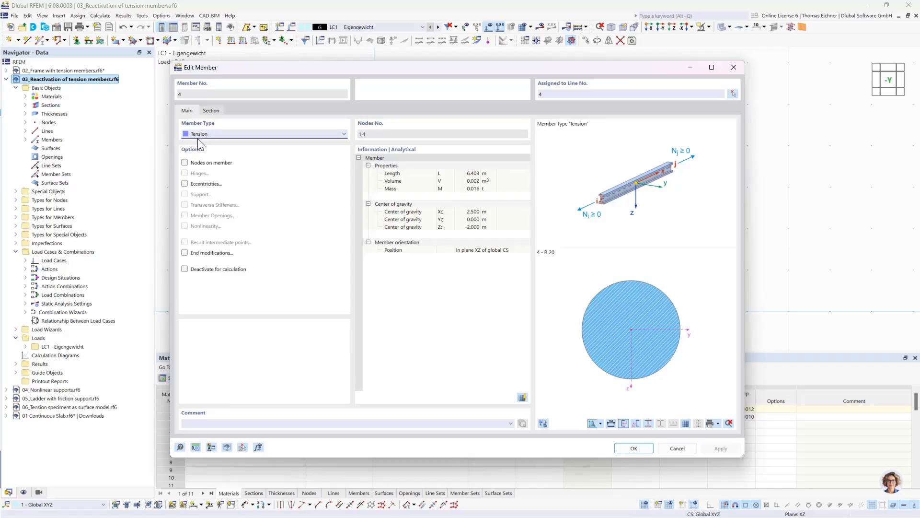
{"action": "left_click", "coordinate": [733, 67]}
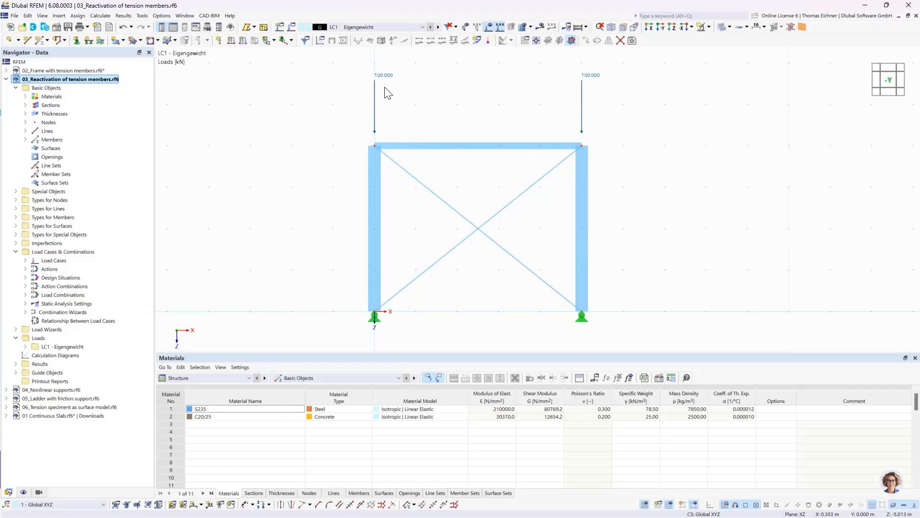
{"action": "left_click", "coordinate": [592, 77]}
{"action": "left_click", "coordinate": [626, 121]}
Review the settings of load case LC1 and calculate it with SA1 - Geometrically linear | Newton-Raphson
{"action": "left_click", "coordinate": [341, 28]}
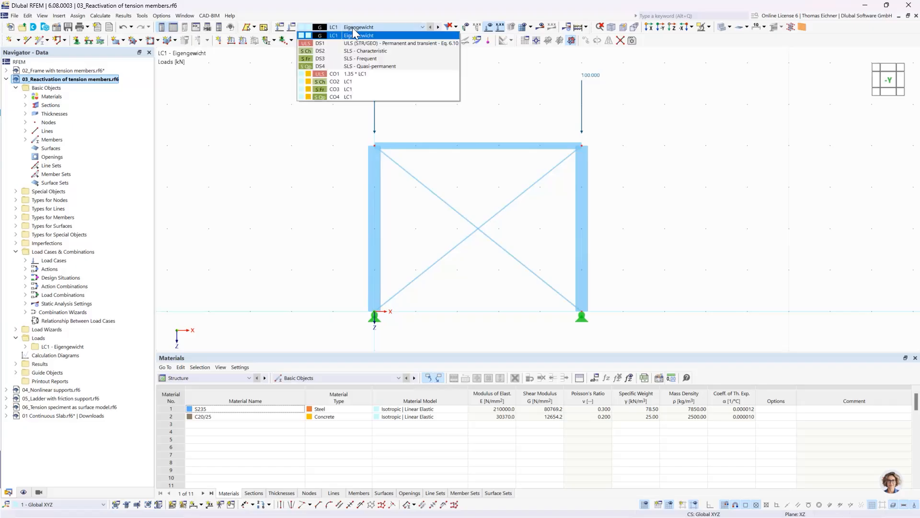
{"action": "left_click", "coordinate": [353, 28]}
{"action": "left_click", "coordinate": [292, 28]}
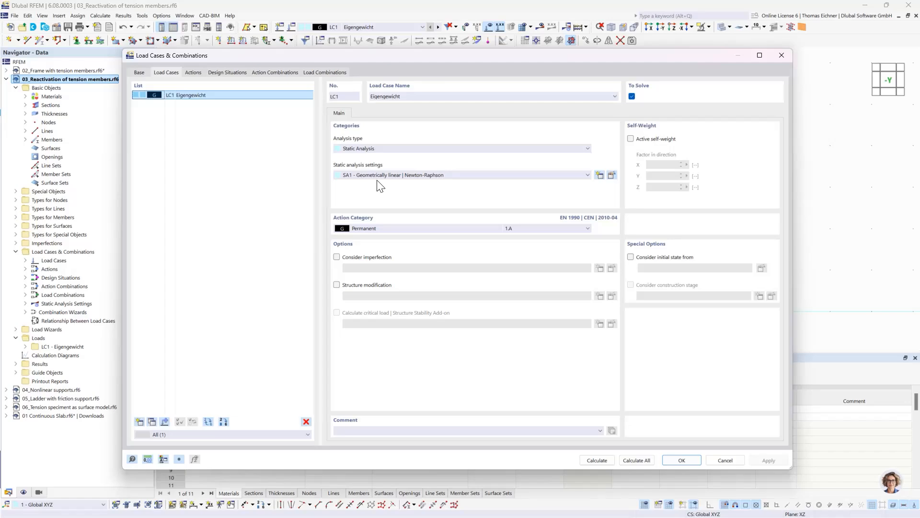
{"action": "left_click", "coordinate": [604, 460]}
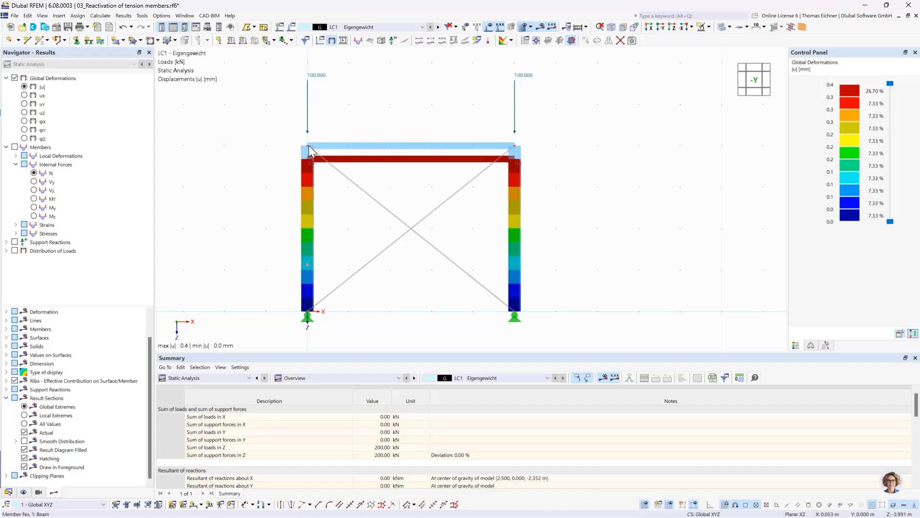
Assign SA2 - Second-order (P-Δ) | Picard | 100 | 1 to load case LC1 and calculate it
{"action": "left_click", "coordinate": [291, 27]}
{"action": "left_click", "coordinate": [423, 175]}
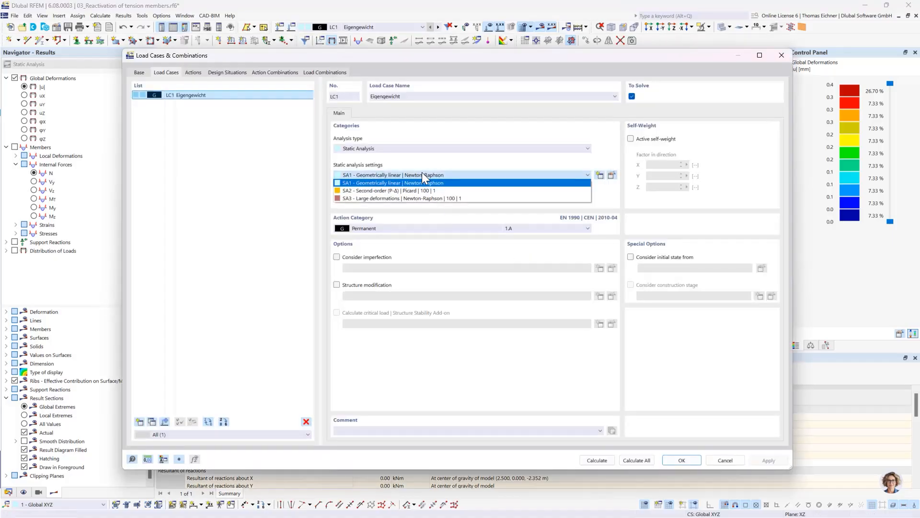
{"action": "left_click", "coordinate": [365, 189]}
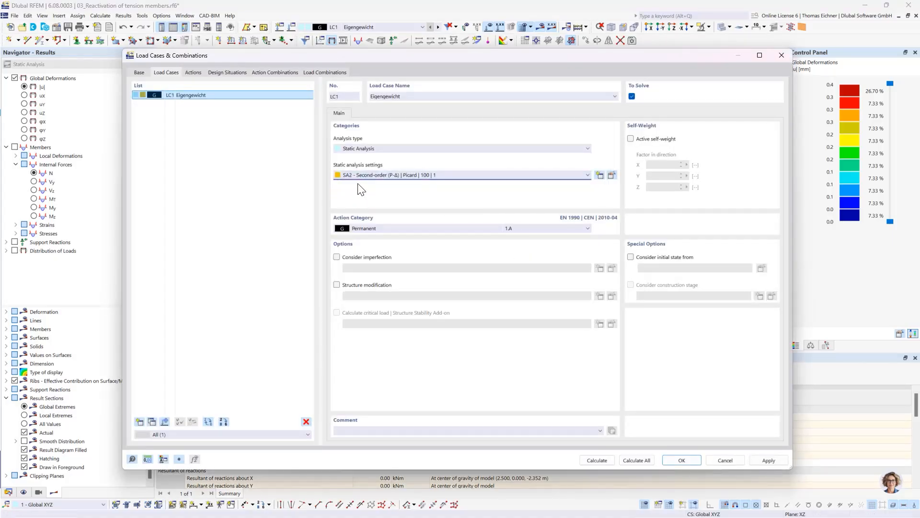
{"action": "left_click", "coordinate": [677, 458]}
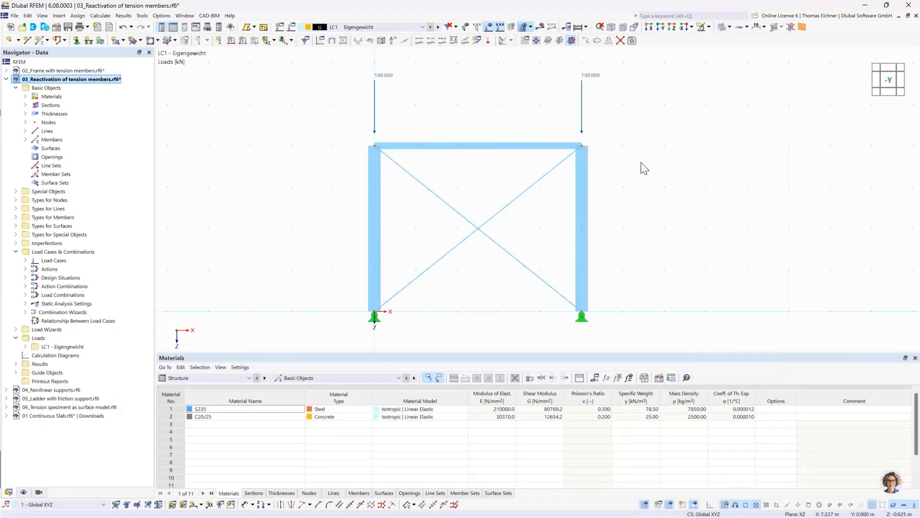
{"action": "left_click", "coordinate": [540, 27]}
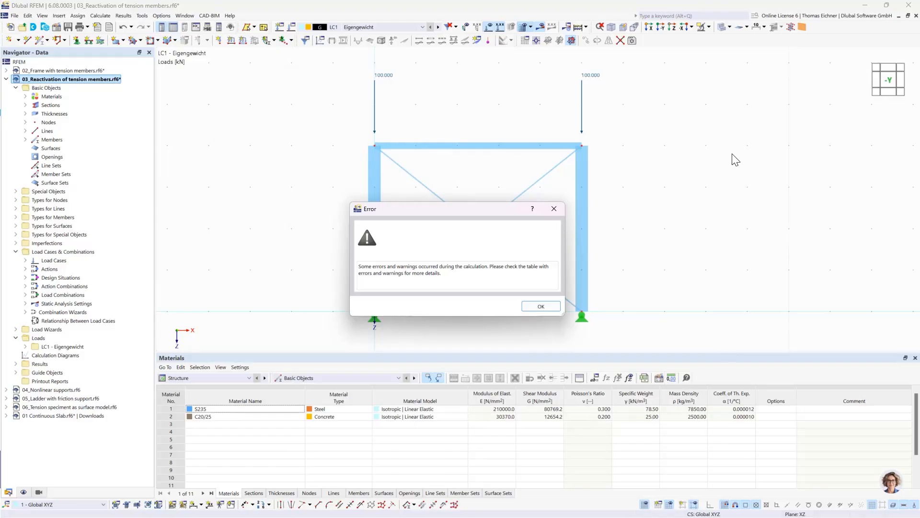
{"action": "left_click", "coordinate": [535, 307]}
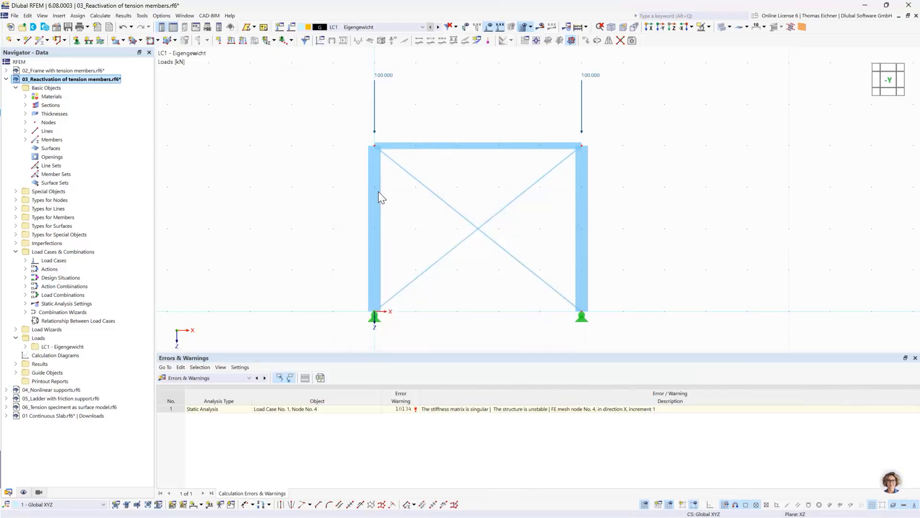
Examine the calculation error's description together with the crossing tension diagonals in the frame
{"action": "left_click", "coordinate": [498, 409]}
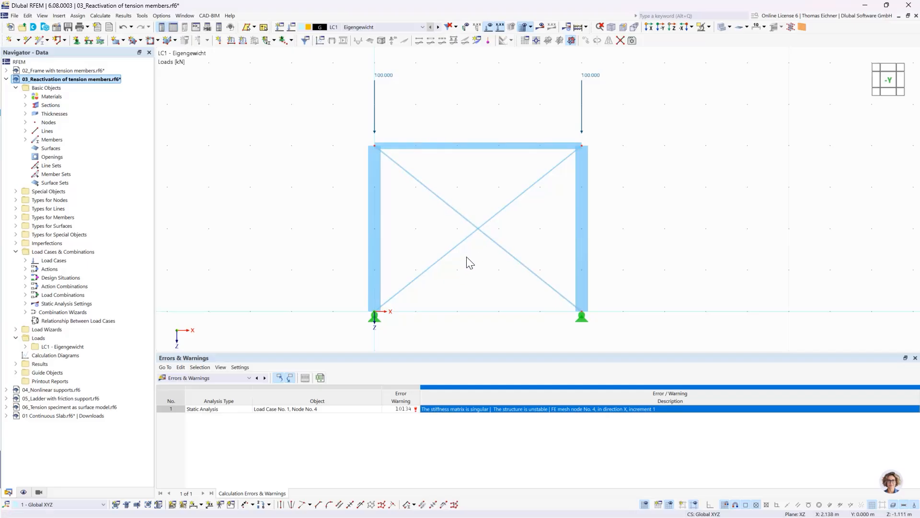
{"action": "left_click", "coordinate": [478, 232]}
{"action": "left_click", "coordinate": [498, 212]}
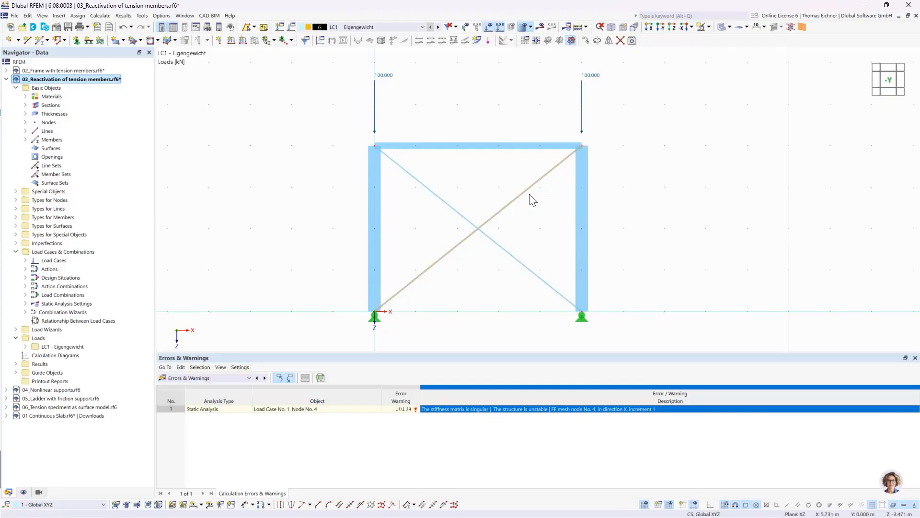
{"action": "mouse_move", "coordinate": [521, 198]}
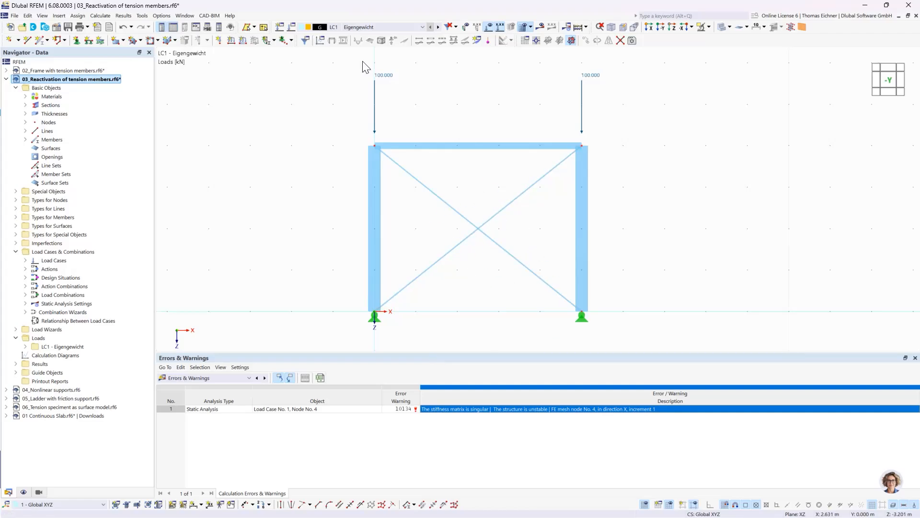
Activate exceptional handling in SA2's reactivation settings, with failing members removed individually during successive iterations, and recalculate LC1
{"action": "left_click", "coordinate": [291, 26]}
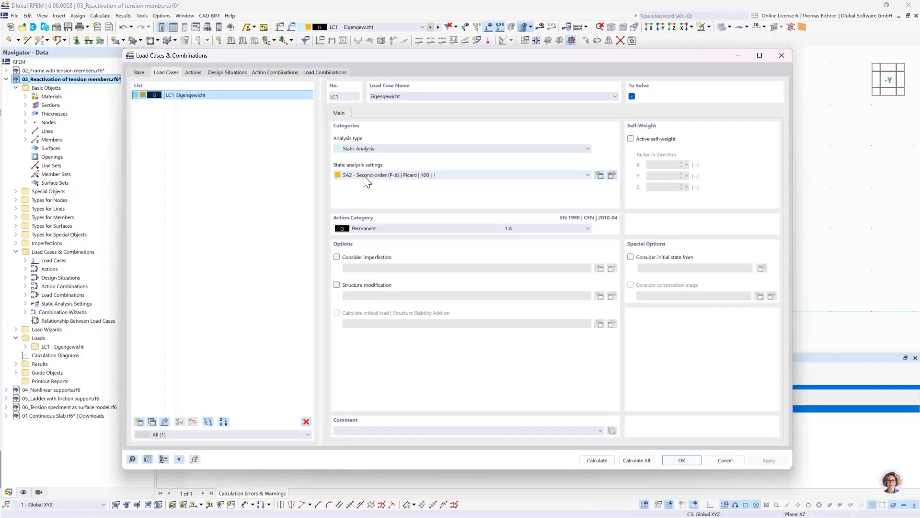
{"action": "left_click", "coordinate": [612, 175]}
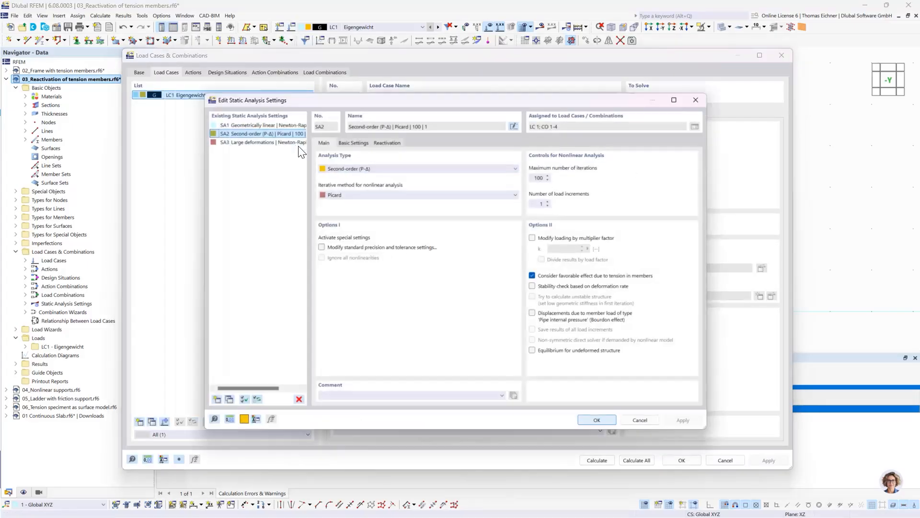
{"action": "left_click", "coordinate": [379, 141]}
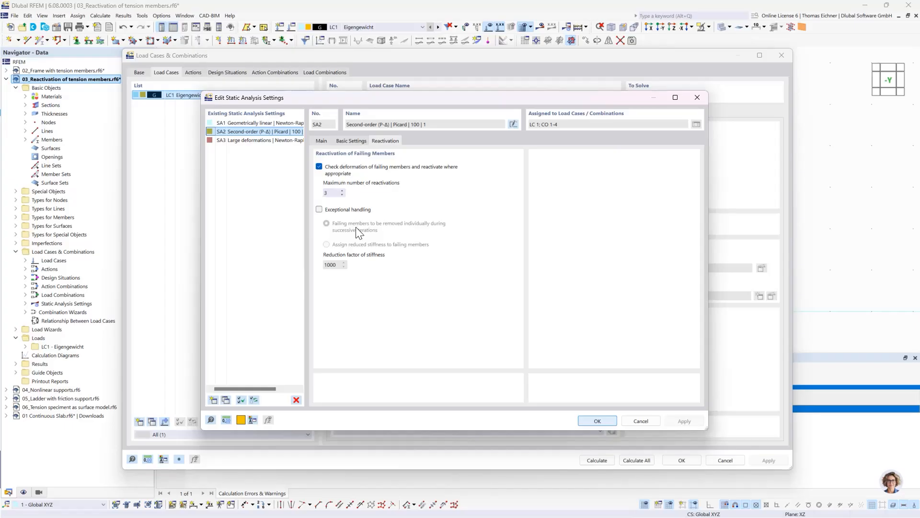
{"action": "left_click", "coordinate": [319, 209]}
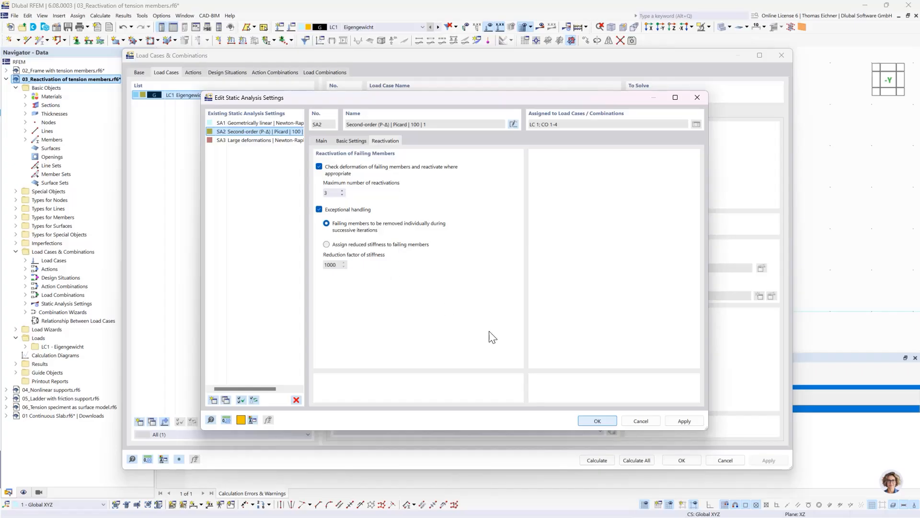
{"action": "left_click", "coordinate": [597, 420]}
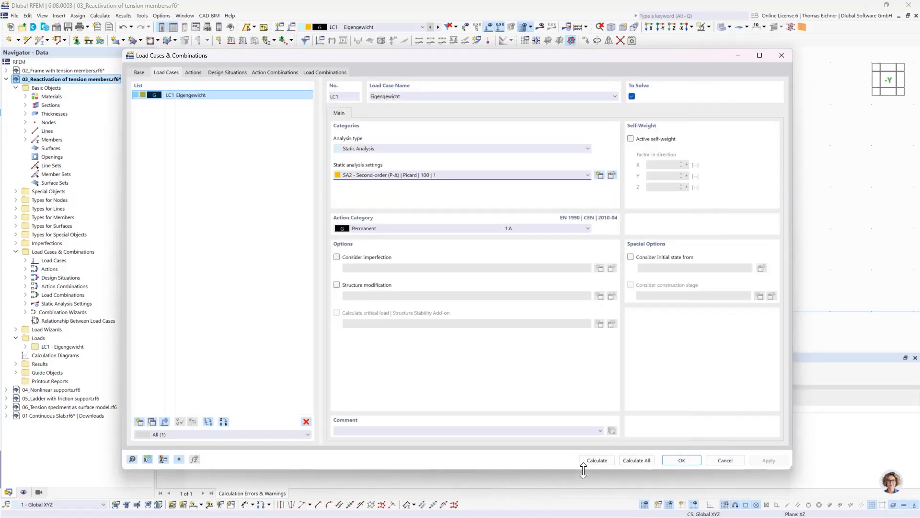
{"action": "left_click", "coordinate": [594, 461]}
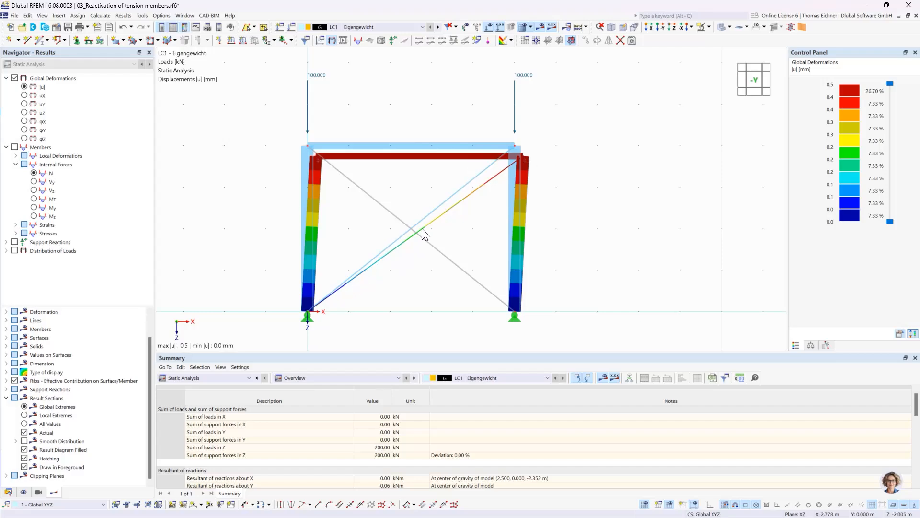
Show the members' axial forces N and return to the global deformations |u|
{"action": "left_click", "coordinate": [37, 175]}
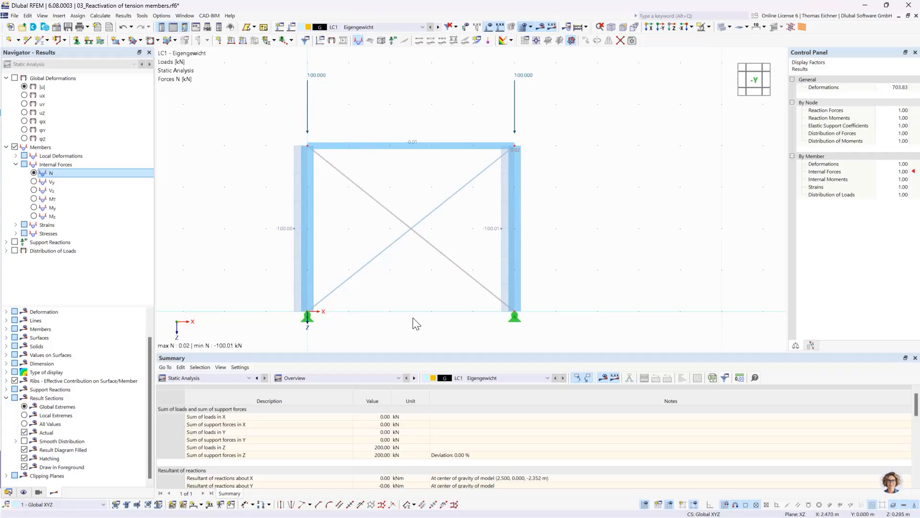
{"action": "left_click", "coordinate": [26, 88]}
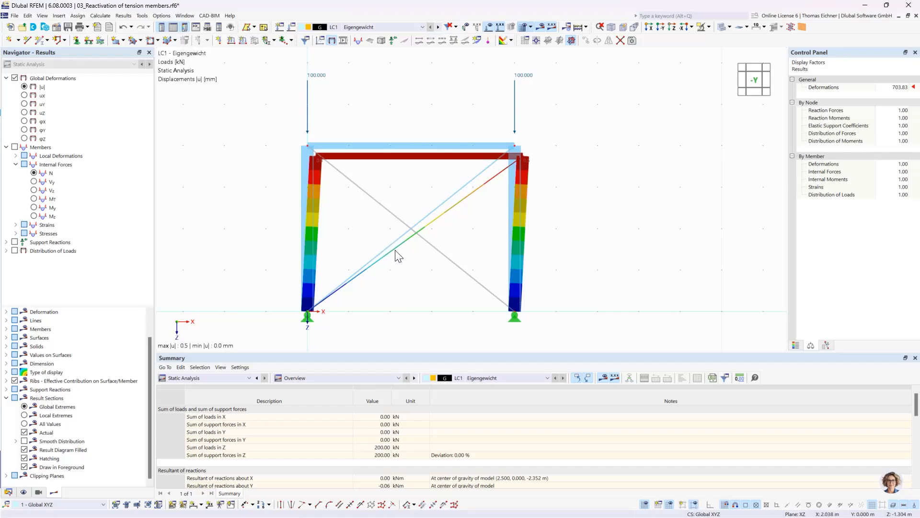
Review the reactivation settings for failing members in LC1's second-order analysis settings, keeping them as they are
{"action": "left_click", "coordinate": [293, 28]}
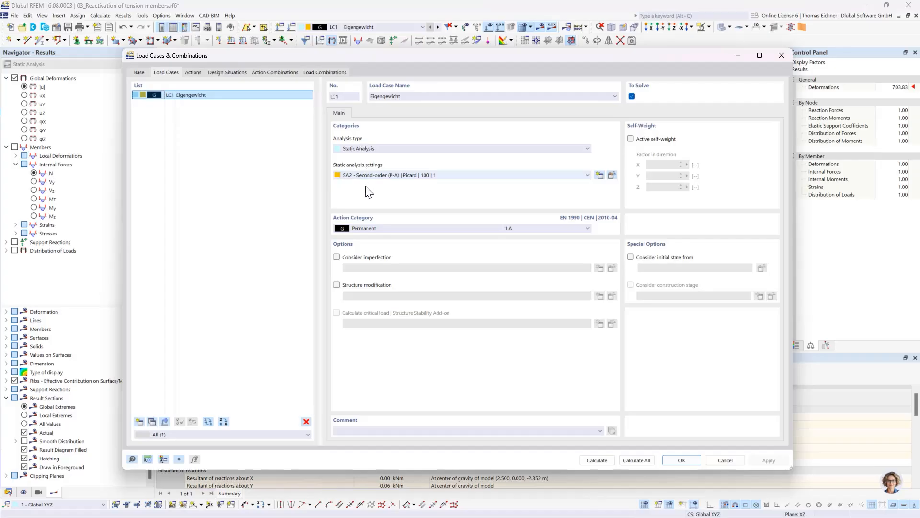
{"action": "left_click", "coordinate": [612, 175]}
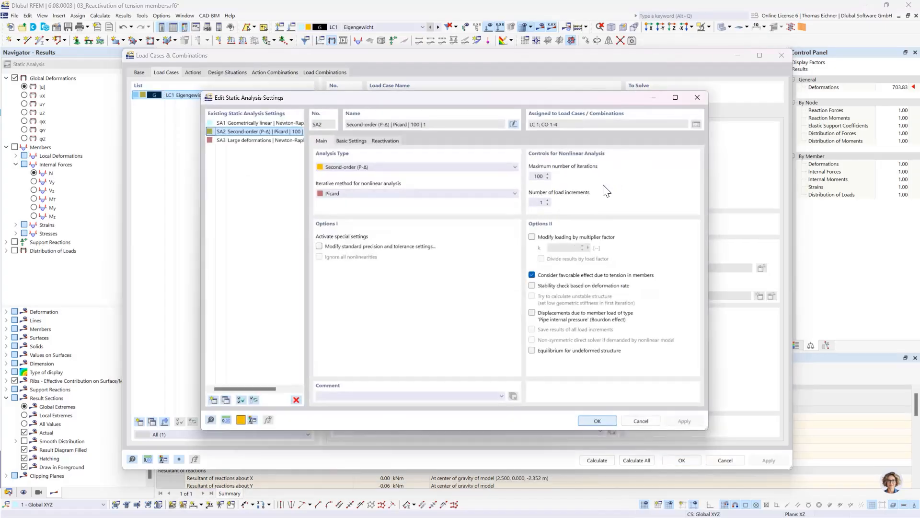
{"action": "left_click_drag", "start_coordinate": [419, 99], "coordinate": [415, 149]}
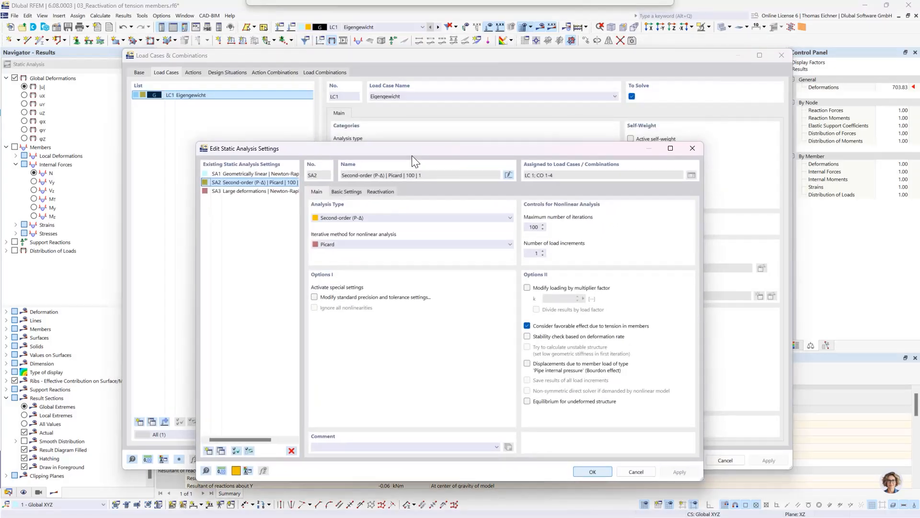
{"action": "left_click", "coordinate": [377, 194]}
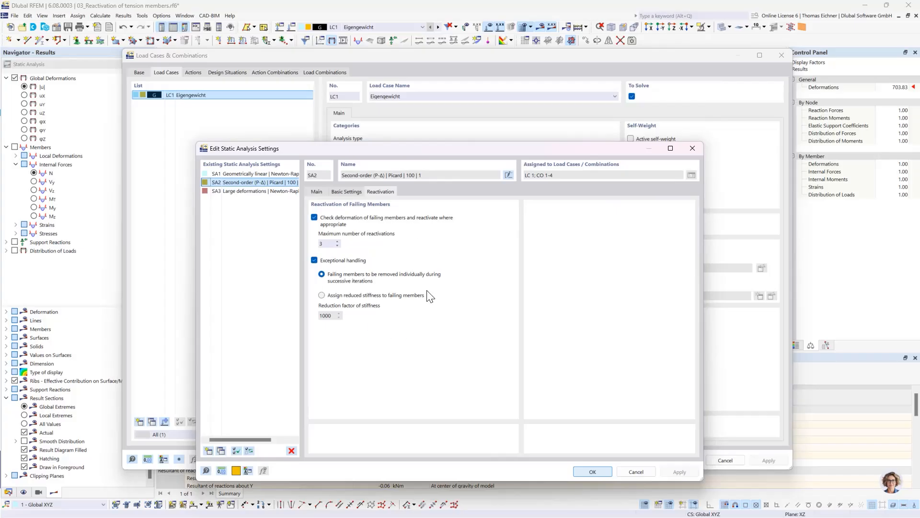
{"action": "left_click", "coordinate": [600, 474]}
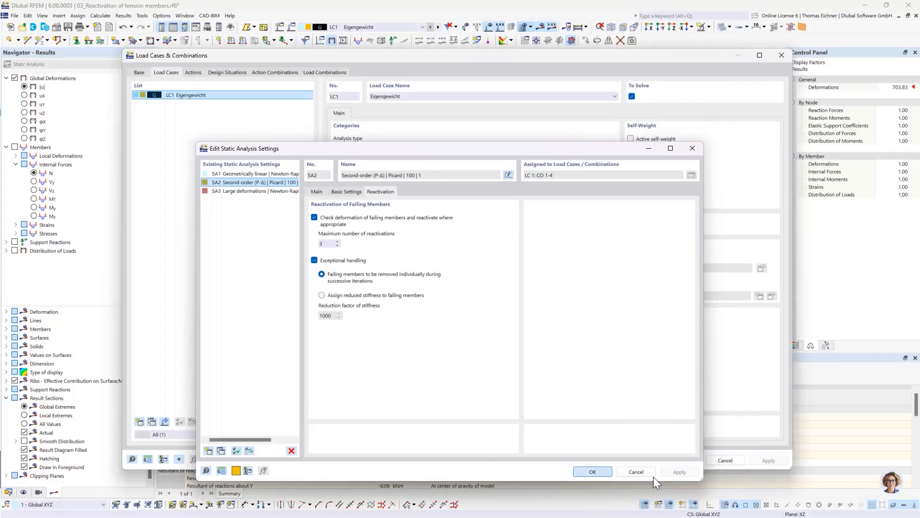
{"action": "left_click", "coordinate": [681, 460]}
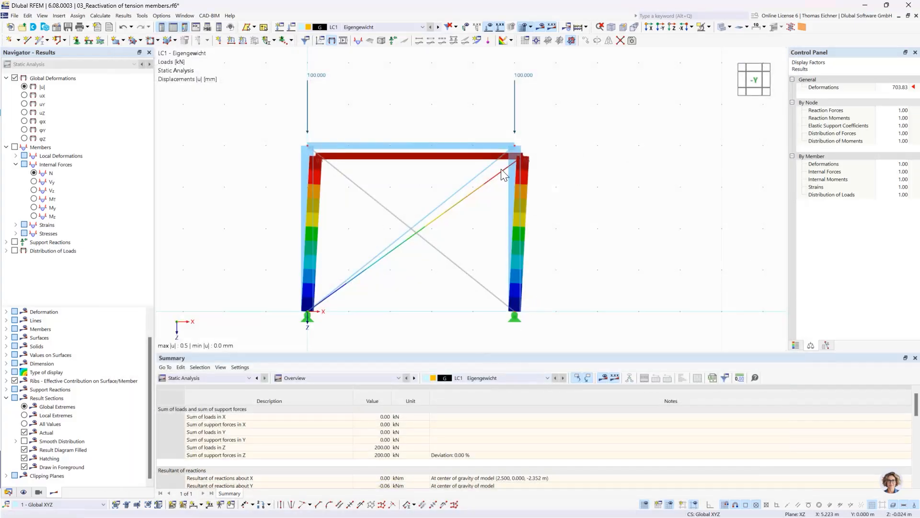
Switch to the model 04_Nonlinear supports and examine the first frame with its horizontal load and beam-end support
{"action": "left_click", "coordinate": [9, 492]}
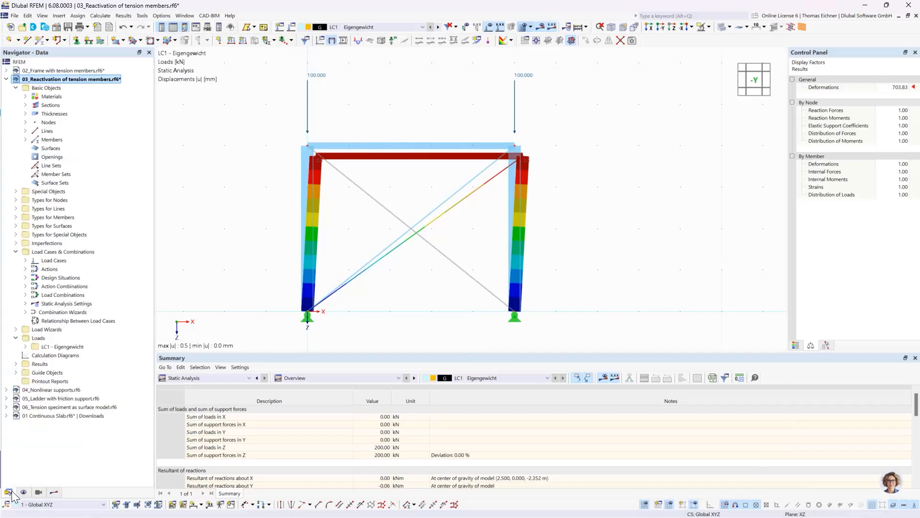
{"action": "left_click", "coordinate": [7, 79]}
{"action": "double_click", "coordinate": [46, 88]}
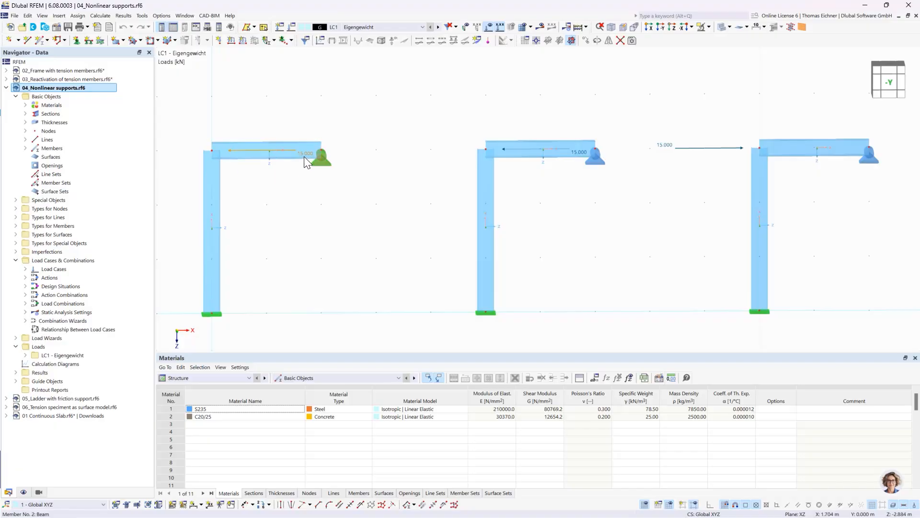
{"action": "mouse_move", "coordinate": [304, 156]}
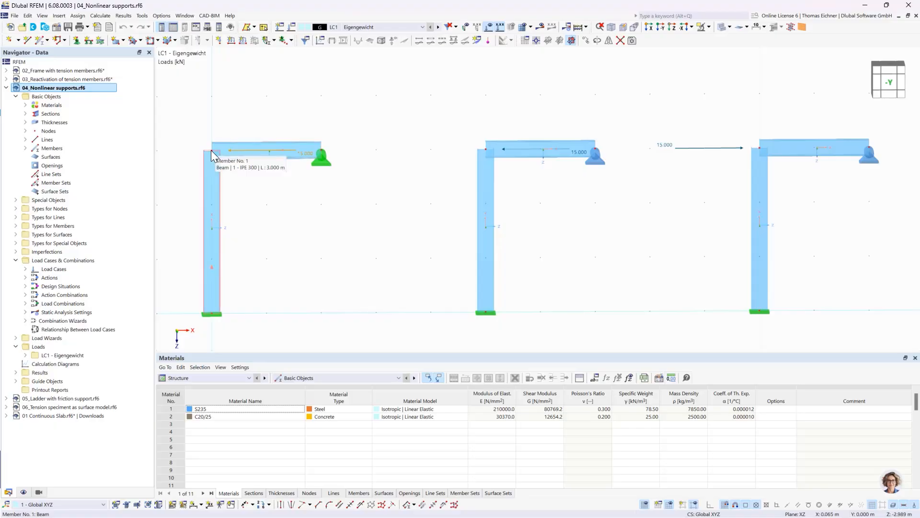
{"action": "middle_click_drag", "start_coordinate": [283, 232], "coordinate": [318, 230]}
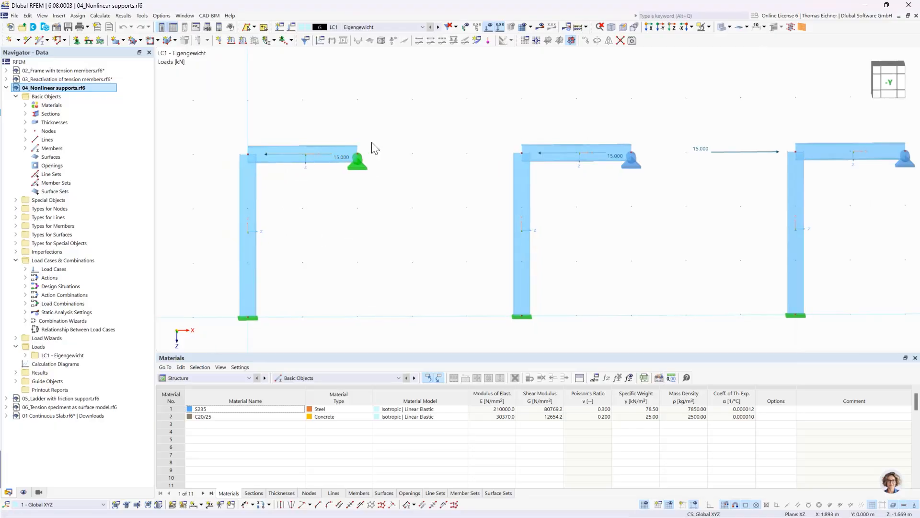
Review the beam-end nodal support of the second frame, including its ux nonlinearity Failure if negative Px, keeping the settings
{"action": "left_click", "coordinate": [362, 163]}
{"action": "middle_click_drag", "start_coordinate": [656, 241], "coordinate": [631, 235]}
{"action": "left_click", "coordinate": [606, 163]}
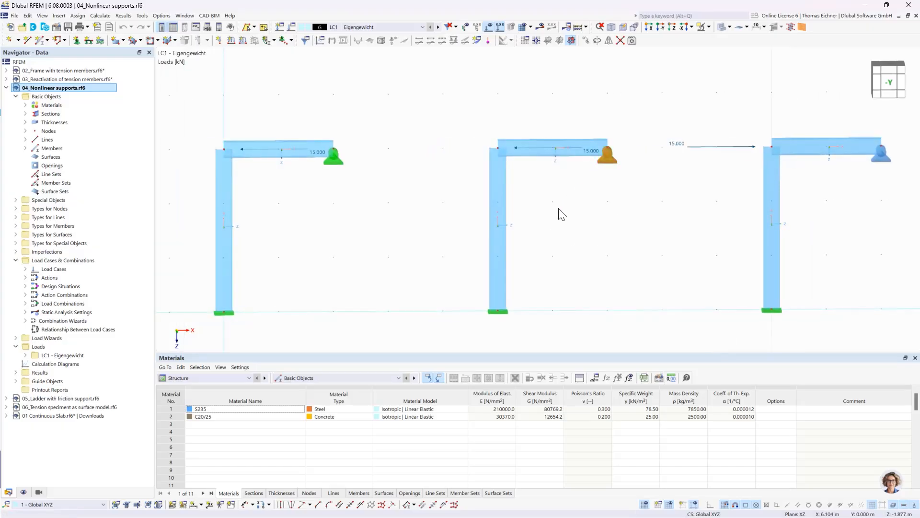
{"action": "double_click", "coordinate": [611, 159]}
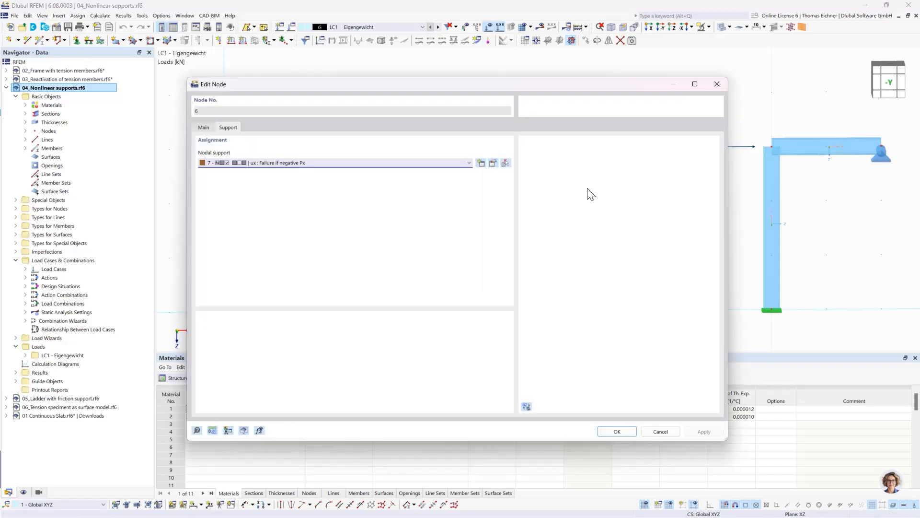
{"action": "left_click", "coordinate": [492, 164]}
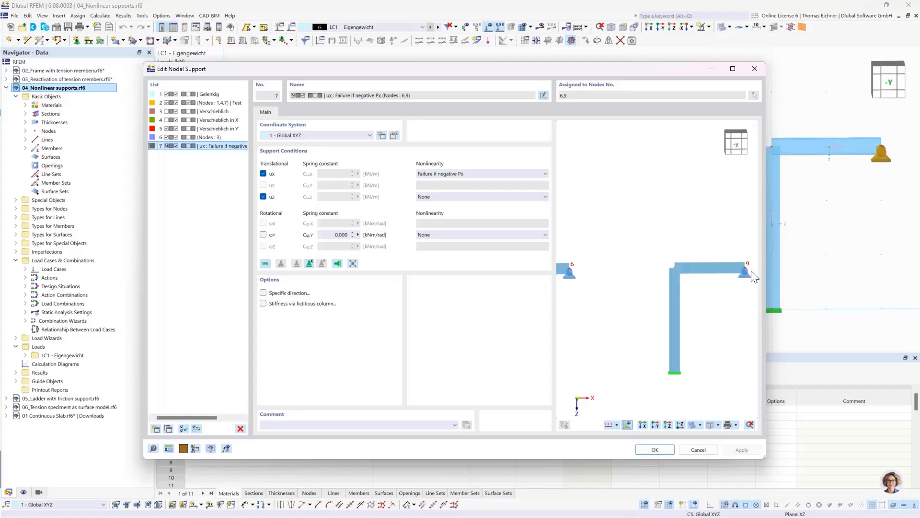
{"action": "middle_click_drag", "start_coordinate": [606, 283], "coordinate": [694, 288]}
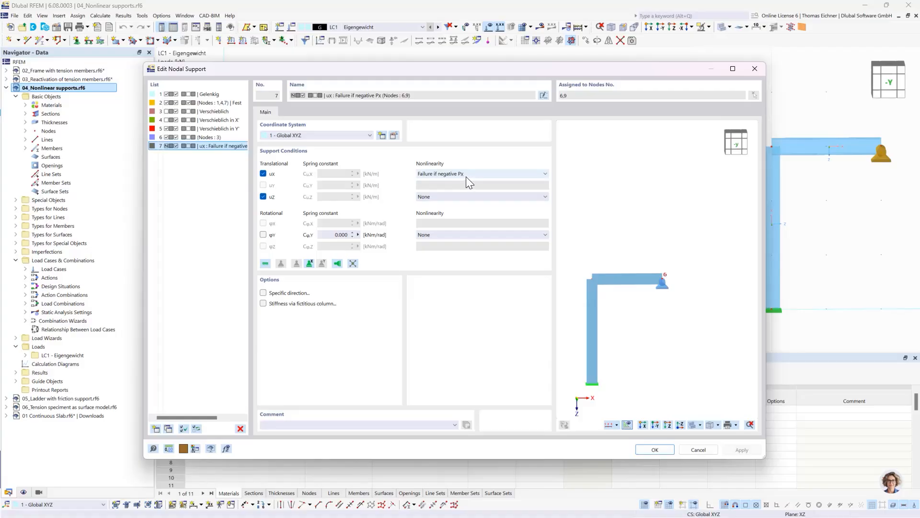
{"action": "left_click", "coordinate": [655, 450]}
{"action": "left_click", "coordinate": [617, 431]}
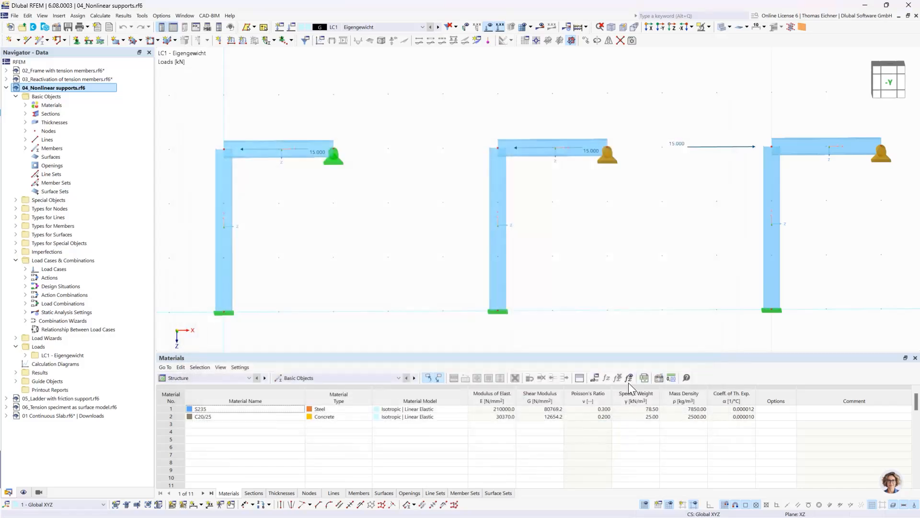
Calculate LC1 and examine the global deformations and support reactions of the frames, focusing on the first frame's beam-end support
{"action": "middle_click_drag", "start_coordinate": [547, 238], "coordinate": [543, 239]}
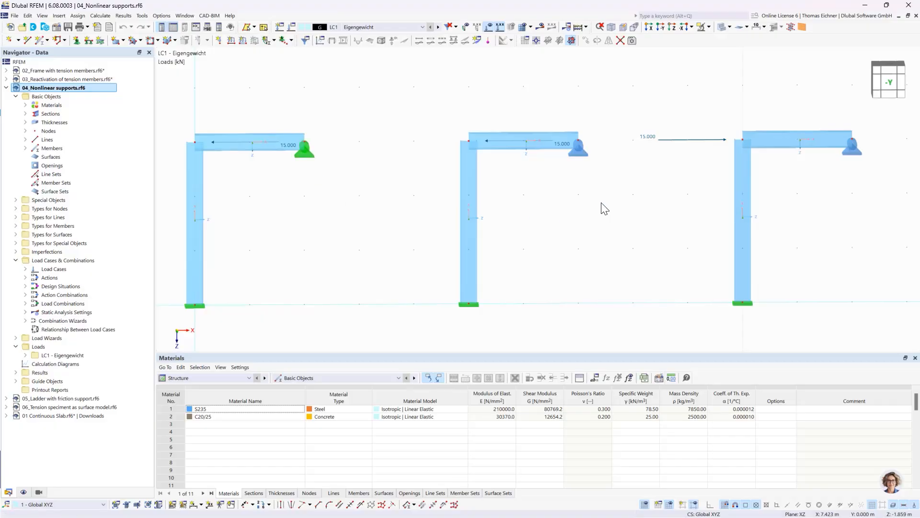
{"action": "left_click", "coordinate": [541, 28]}
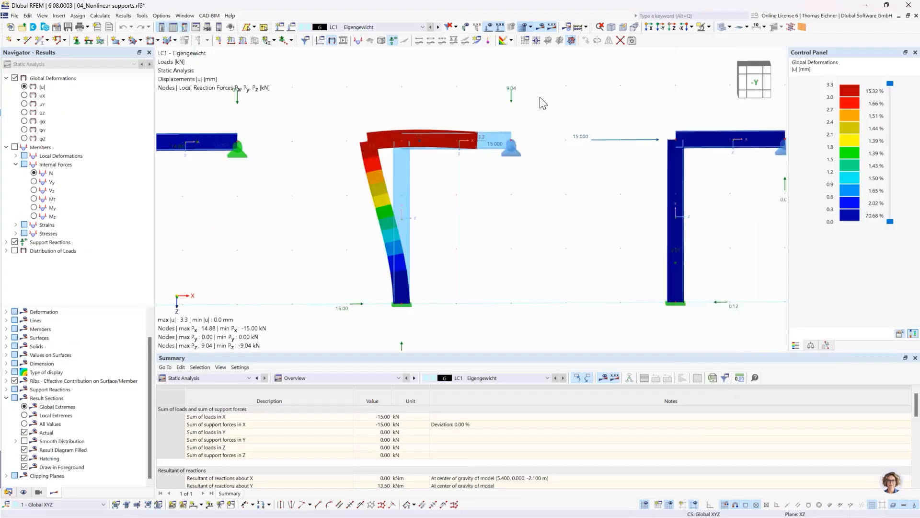
{"action": "scroll", "coordinate": [543, 104], "scroll_direction": "down", "scroll_amount": 1}
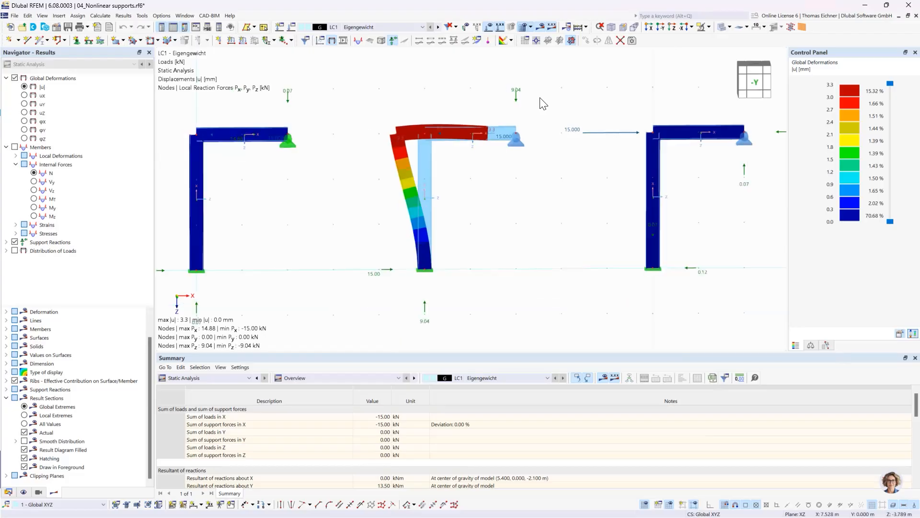
{"action": "scroll", "coordinate": [438, 102], "scroll_direction": "down", "scroll_amount": 2}
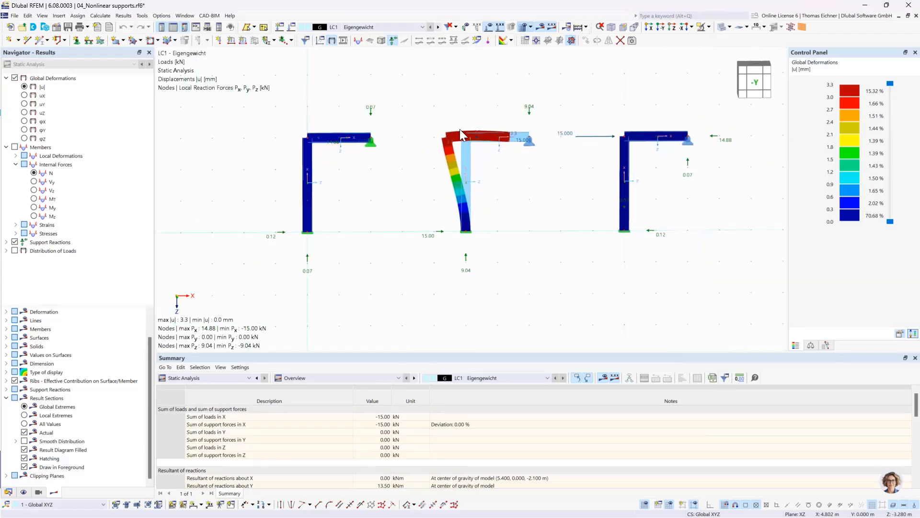
{"action": "scroll", "coordinate": [401, 188], "scroll_direction": "up", "scroll_amount": 2}
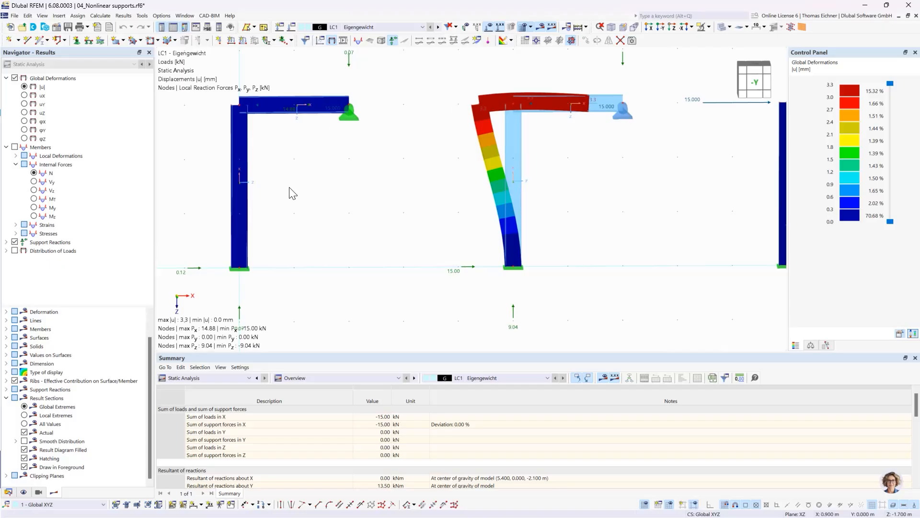
{"action": "middle_click_drag", "start_coordinate": [290, 187], "coordinate": [306, 199]}
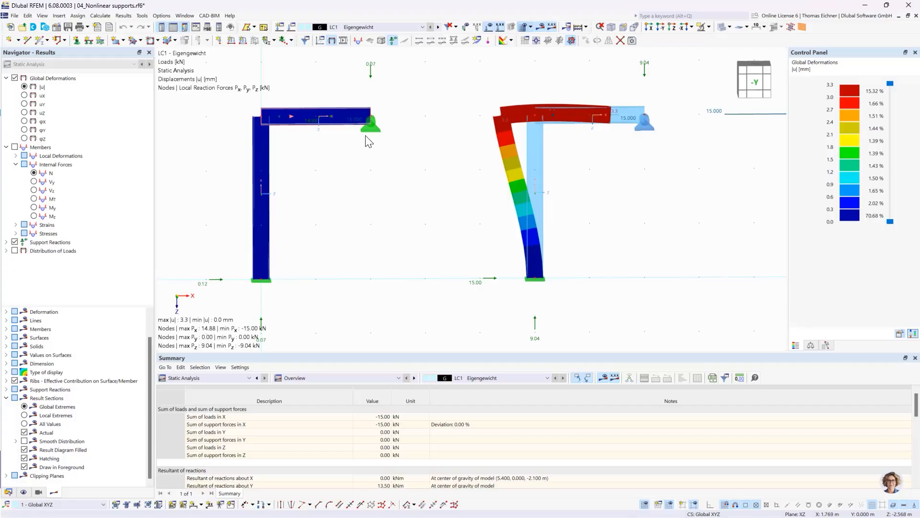
{"action": "left_click", "coordinate": [370, 124]}
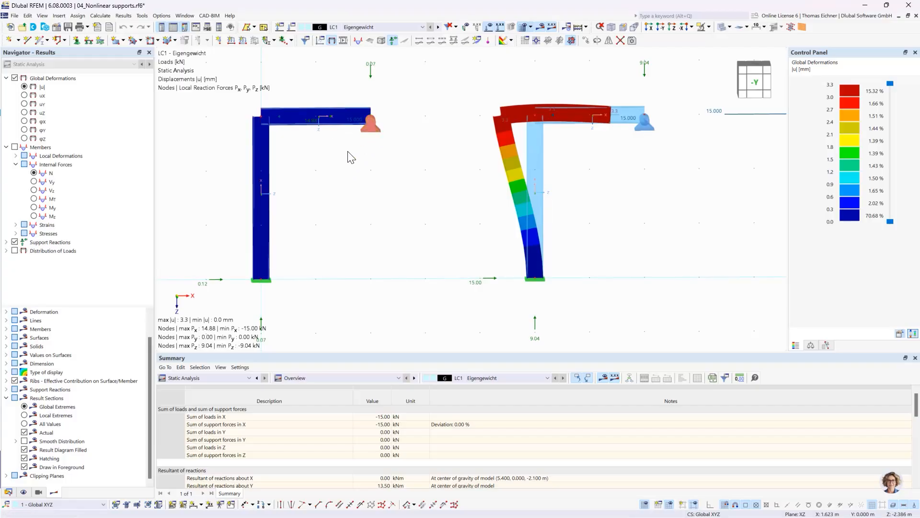
{"action": "left_click", "coordinate": [331, 145]}
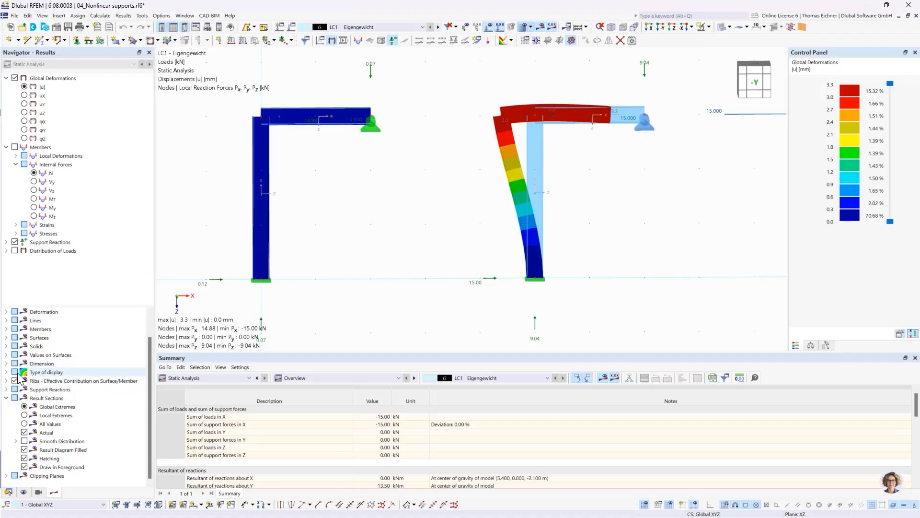
Switch the display of member deformations to Lines
{"action": "scroll", "coordinate": [19, 376], "scroll_direction": "up", "scroll_amount": 1}
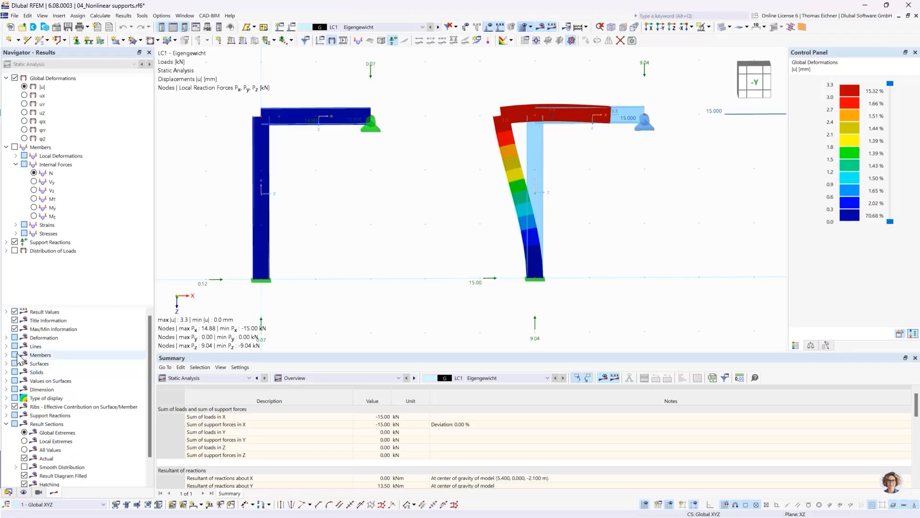
{"action": "left_click", "coordinate": [6, 337]}
{"action": "left_click", "coordinate": [15, 346]}
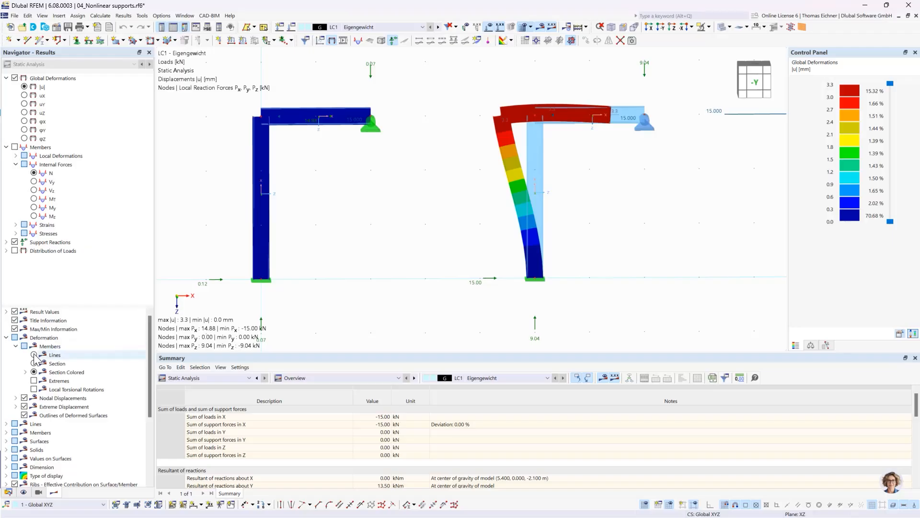
{"action": "left_click", "coordinate": [34, 355]}
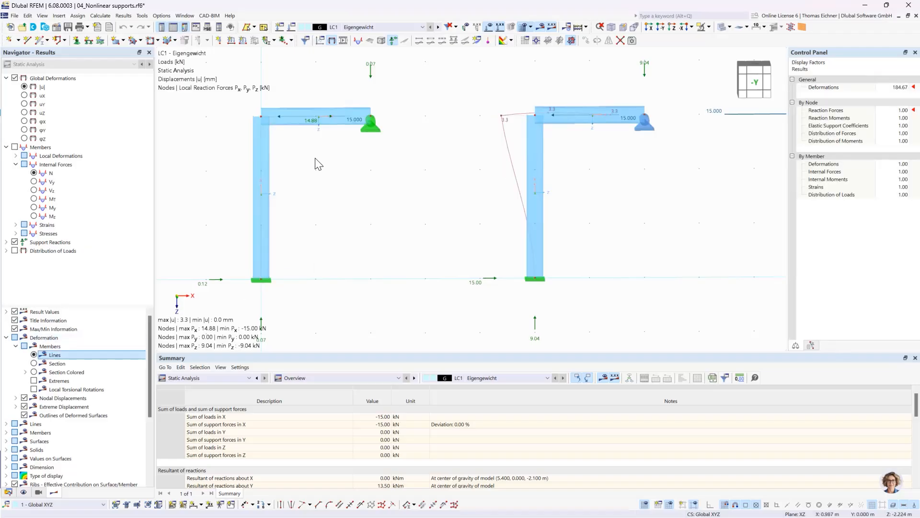
Examine the first frame's horizontal reaction force and load directions at the beam relative to the global X-axis
{"action": "scroll", "coordinate": [320, 120], "scroll_direction": "up", "scroll_amount": 3}
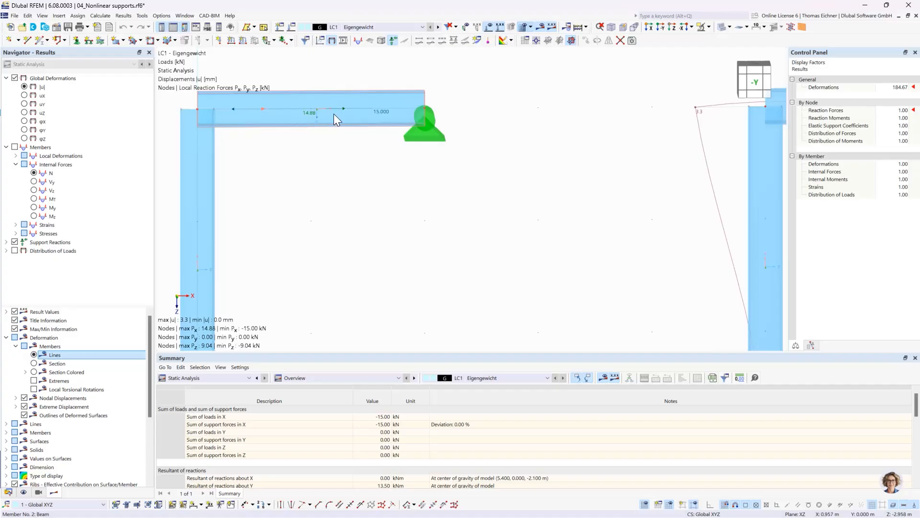
{"action": "scroll", "coordinate": [340, 115], "scroll_direction": "down", "scroll_amount": 4}
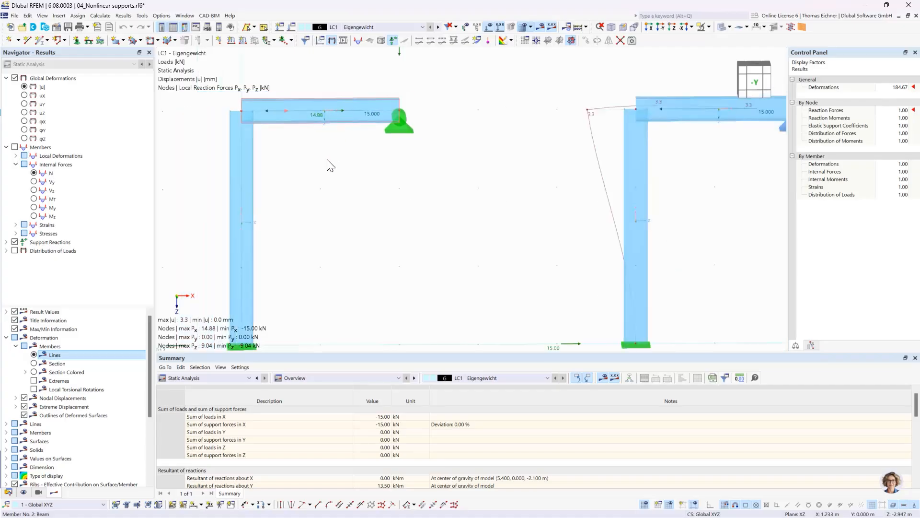
{"action": "middle_click_drag", "start_coordinate": [331, 166], "coordinate": [393, 159]}
{"action": "scroll", "coordinate": [393, 159], "scroll_direction": "down", "scroll_amount": 2}
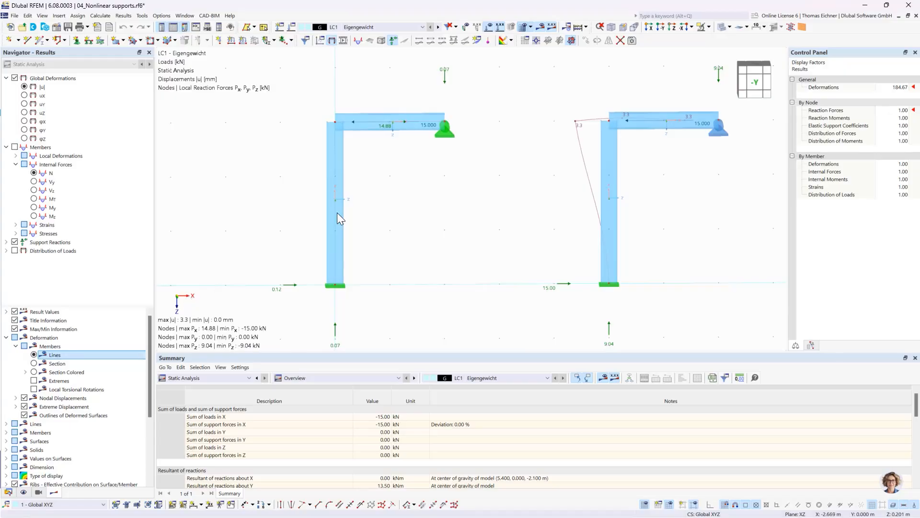
{"action": "scroll", "coordinate": [421, 136], "scroll_direction": "up", "scroll_amount": 2}
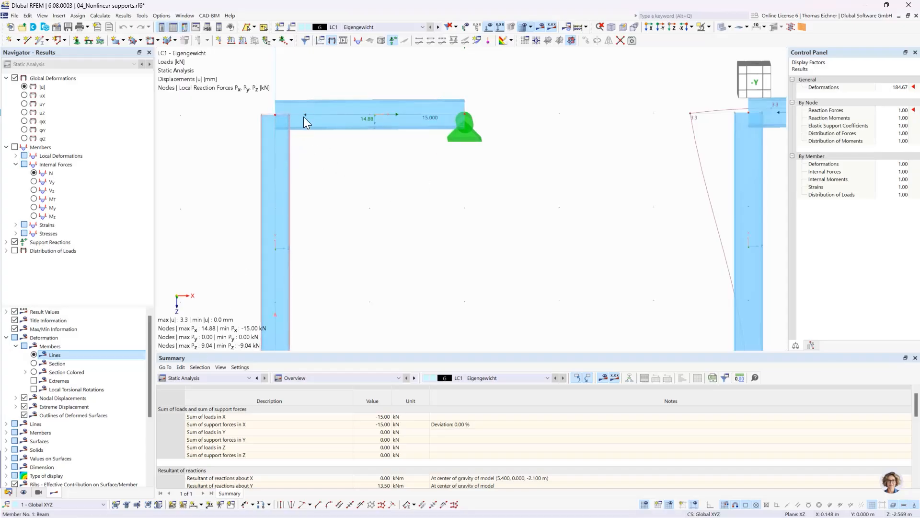
{"action": "mouse_move", "coordinate": [307, 116]}
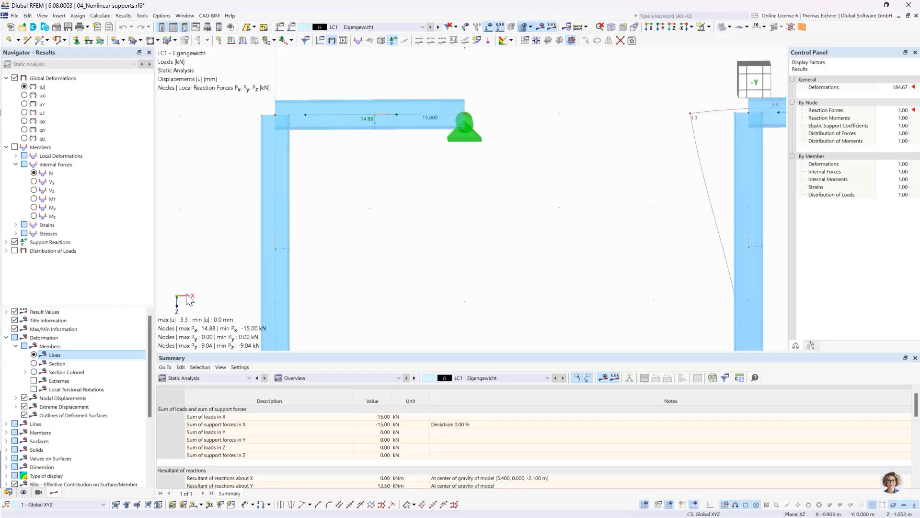
{"action": "scroll", "coordinate": [415, 175], "scroll_direction": "down", "scroll_amount": 3}
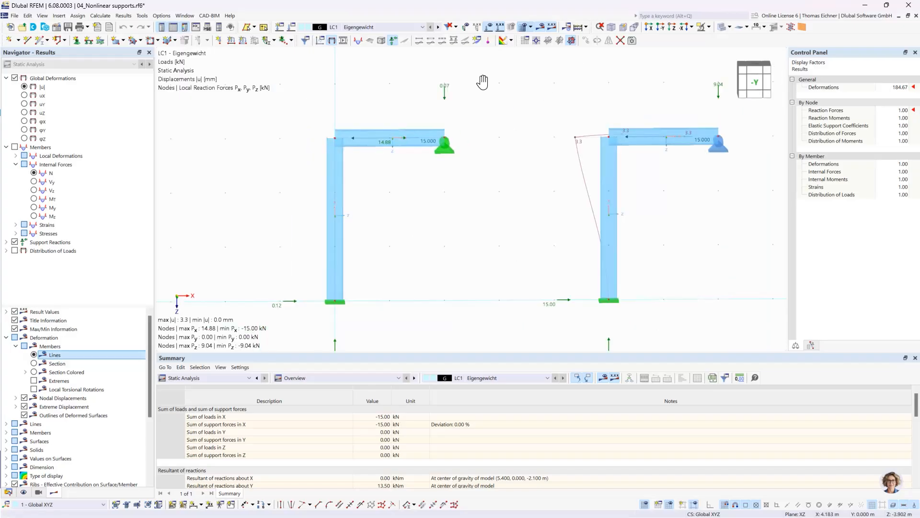
{"action": "middle_click_drag", "start_coordinate": [482, 82], "coordinate": [438, 79]}
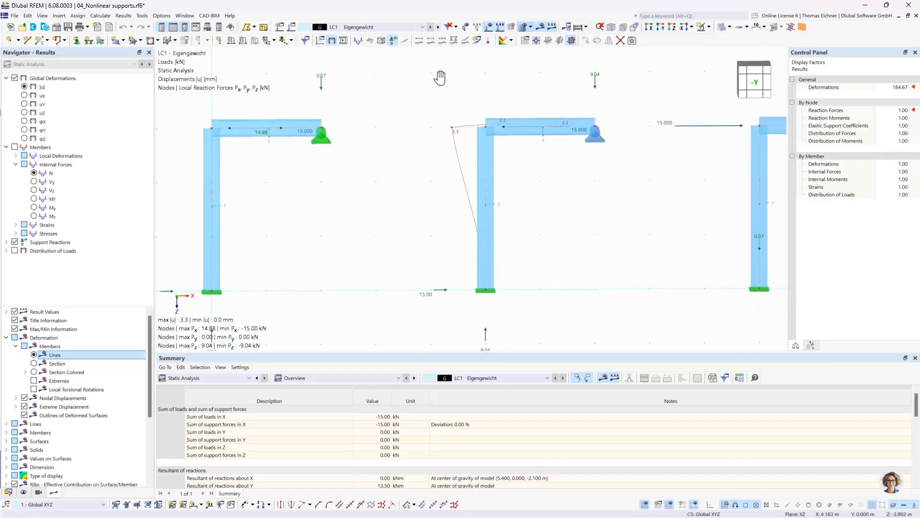
Set the member deformation display back to Section Colored and examine the nonlinear beam-end supports of the second and third frames
{"action": "left_click", "coordinate": [34, 364]}
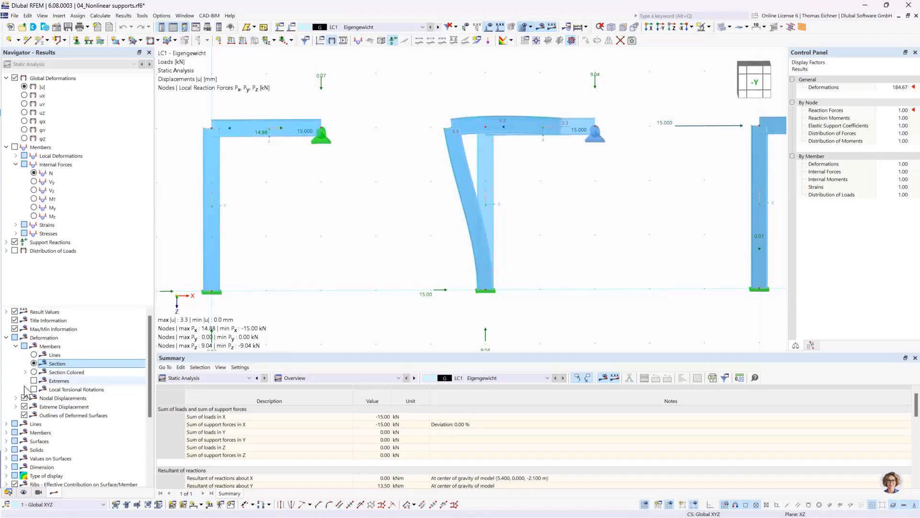
{"action": "left_click", "coordinate": [33, 372]}
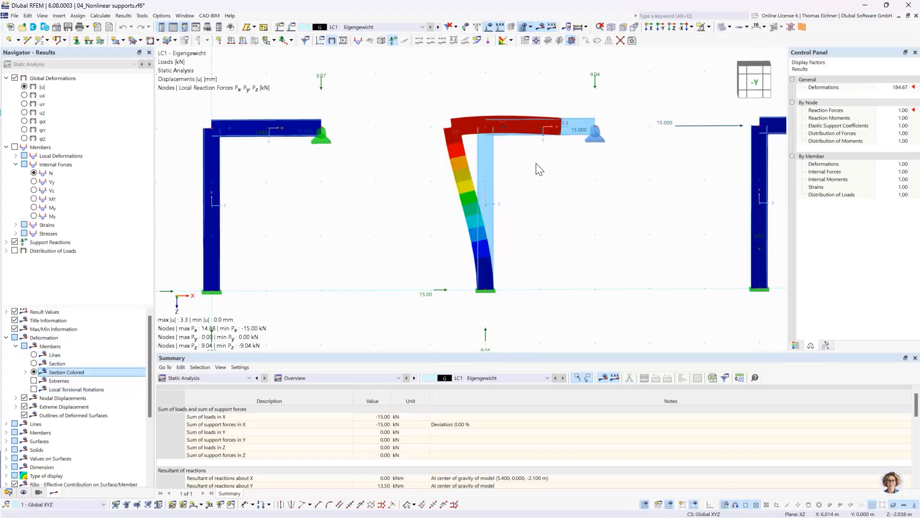
{"action": "left_click", "coordinate": [591, 138]}
{"action": "mouse_move", "coordinate": [597, 139]}
{"action": "scroll", "coordinate": [587, 154], "scroll_direction": "up", "scroll_amount": 1}
{"action": "scroll", "coordinate": [443, 145], "scroll_direction": "down", "scroll_amount": 2}
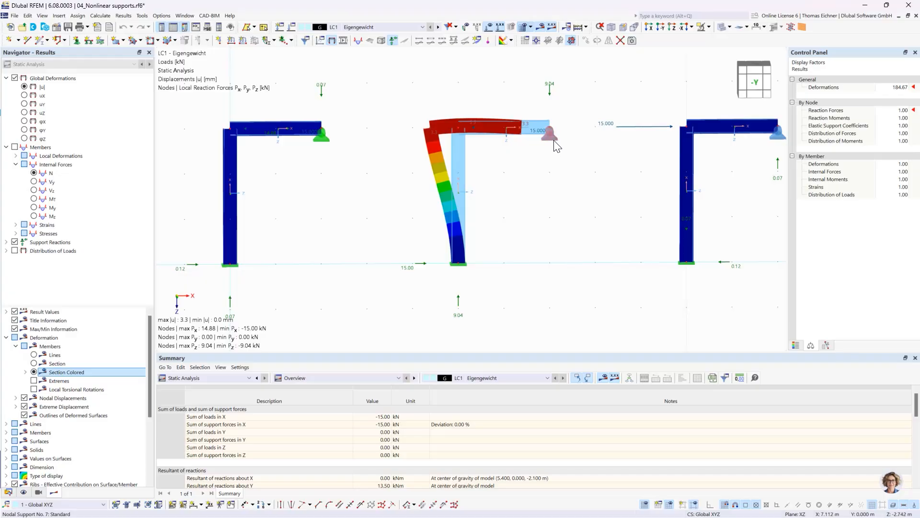
{"action": "scroll", "coordinate": [552, 144], "scroll_direction": "up", "scroll_amount": 1}
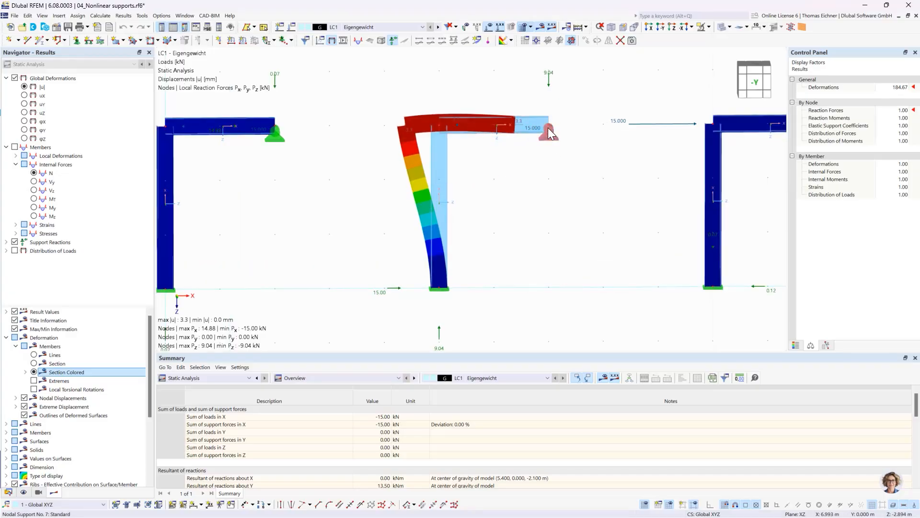
{"action": "mouse_move", "coordinate": [551, 131]}
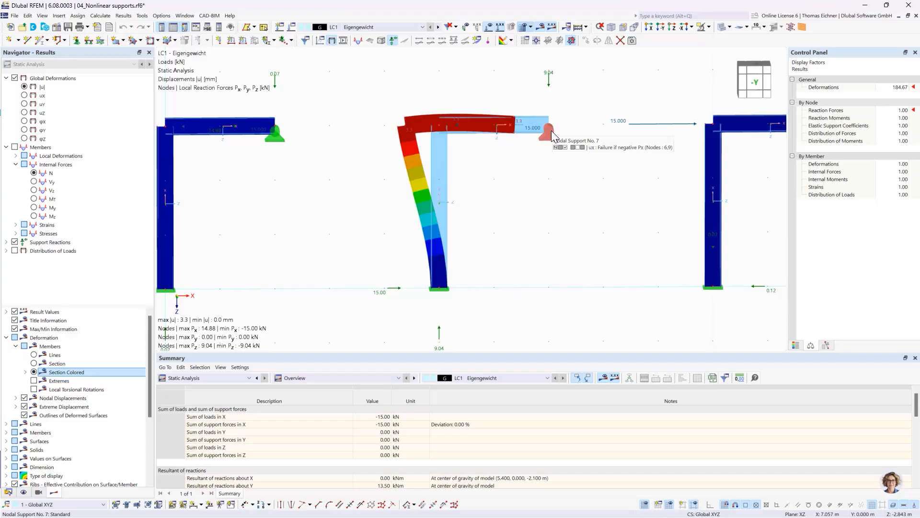
{"action": "scroll", "coordinate": [597, 110], "scroll_direction": "down", "scroll_amount": 2}
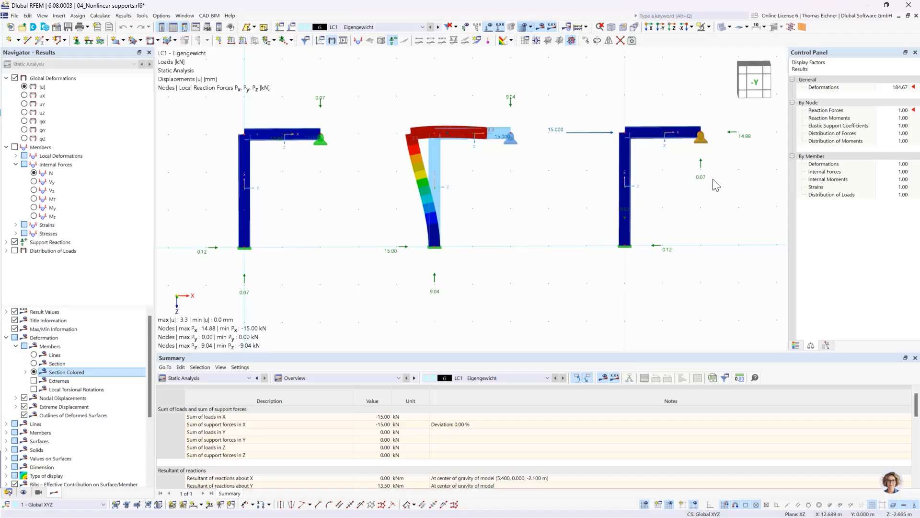
{"action": "mouse_move", "coordinate": [707, 150]}
Switch to the model 05_Ladder with friction support and view the ladder in 3D
{"action": "left_click", "coordinate": [8, 492]}
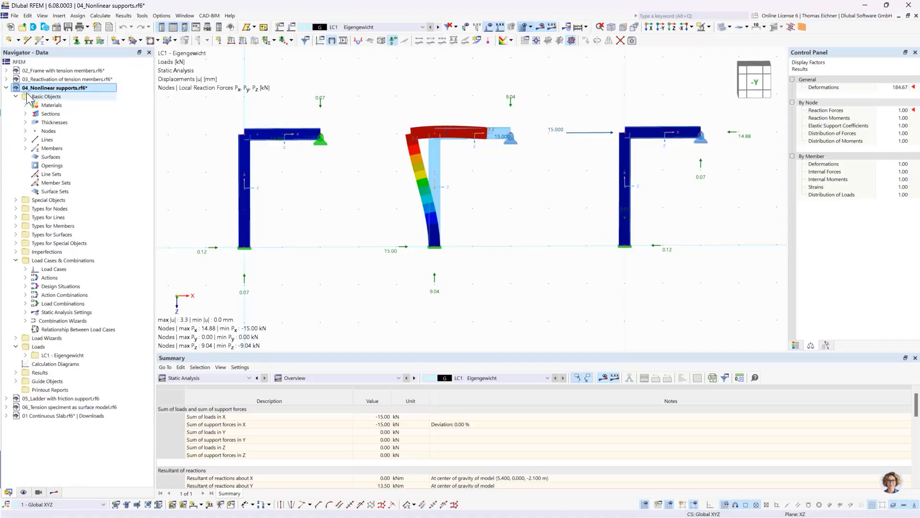
{"action": "left_click", "coordinate": [6, 88]}
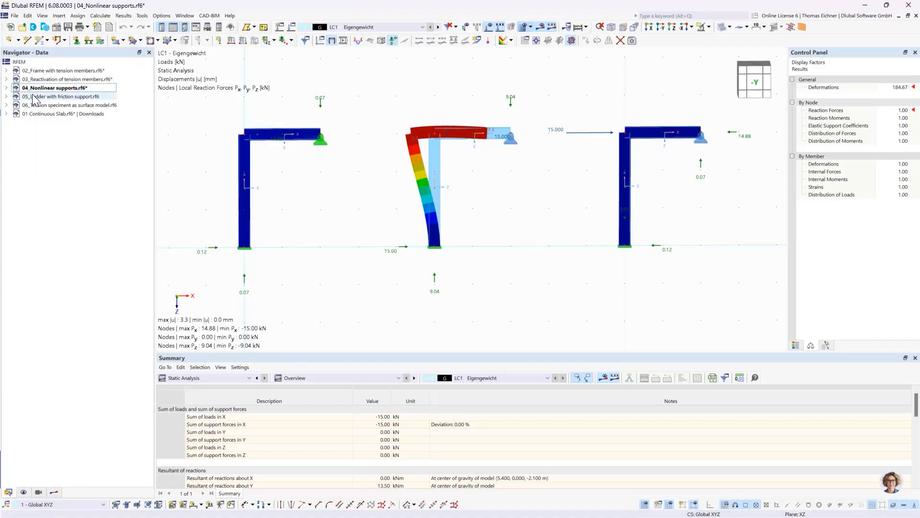
{"action": "left_click", "coordinate": [47, 96]}
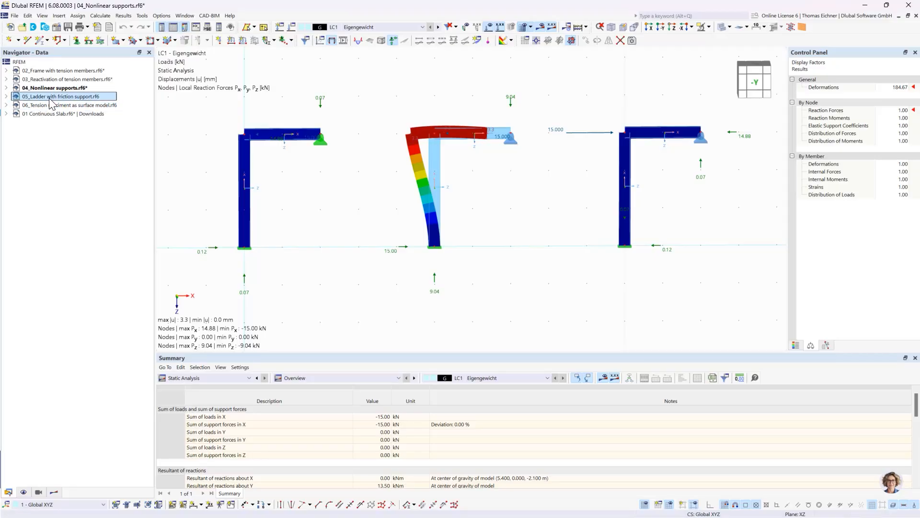
{"action": "double_click", "coordinate": [50, 99]}
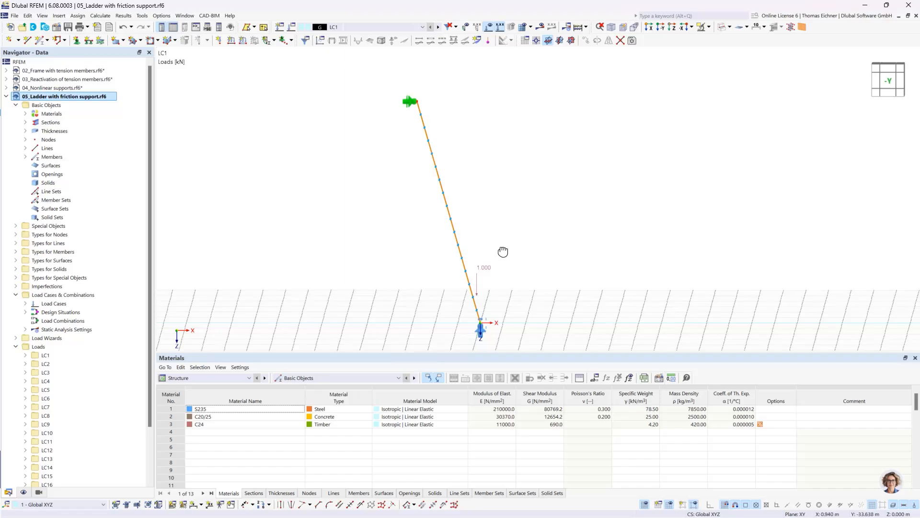
{"action": "middle_click_drag", "start_coordinate": [503, 251], "coordinate": [526, 254], "text": "ctrl"}
{"action": "middle_click_drag", "start_coordinate": [594, 246], "coordinate": [556, 266], "text": "ctrl"}
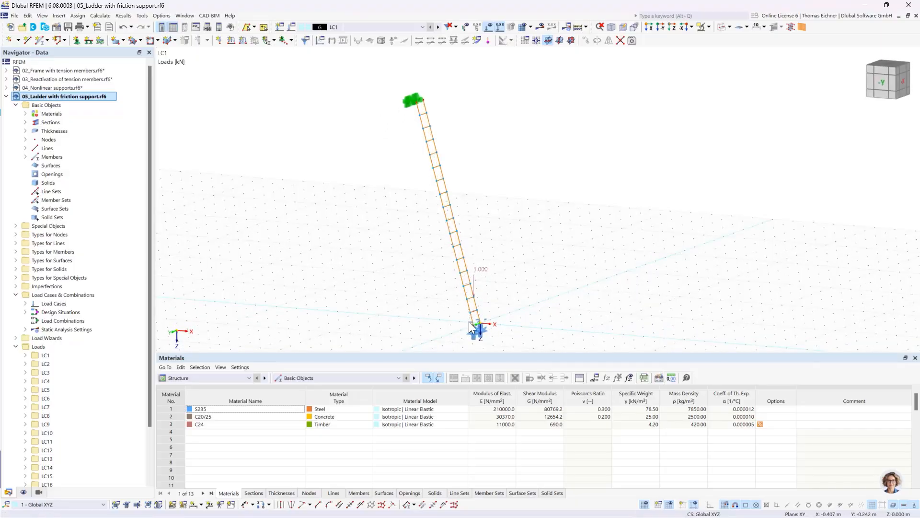
Examine the support conditions of the nodal support at the ladder's upper end
{"action": "double_click", "coordinate": [407, 101]}
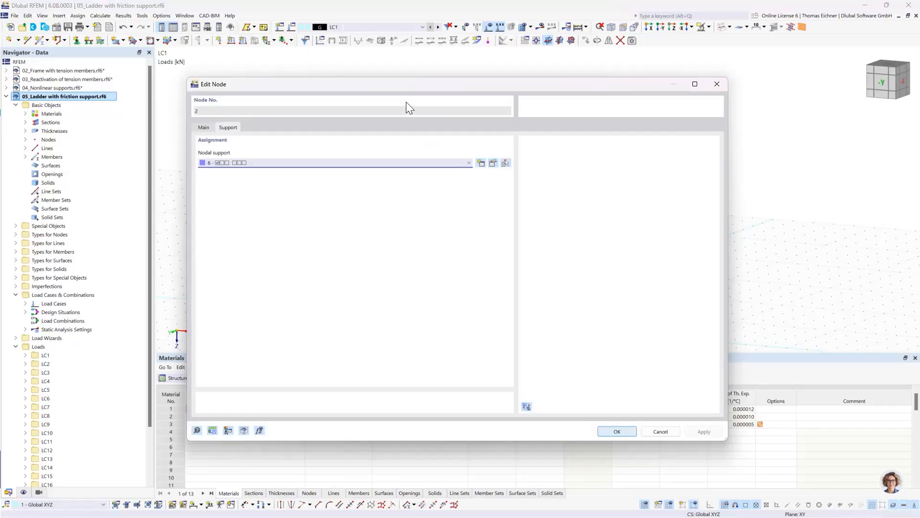
{"action": "left_click", "coordinate": [494, 163]}
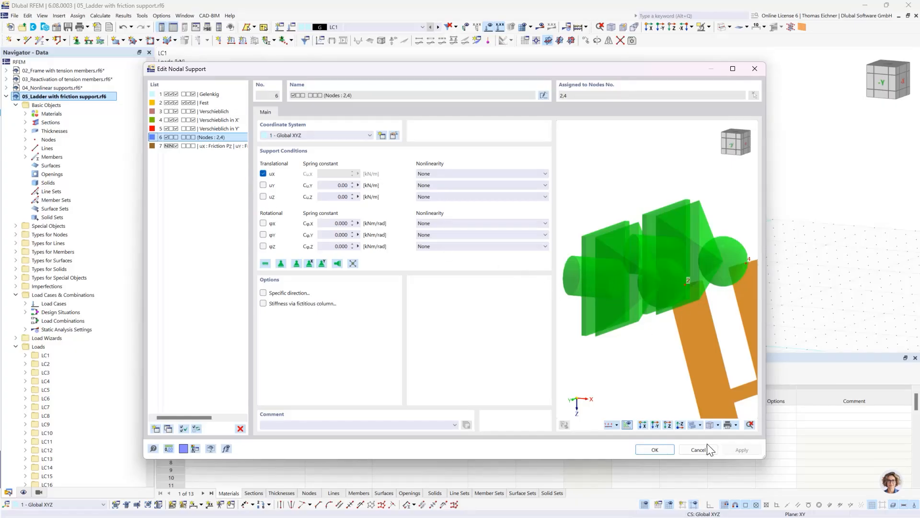
{"action": "left_click", "coordinate": [661, 453]}
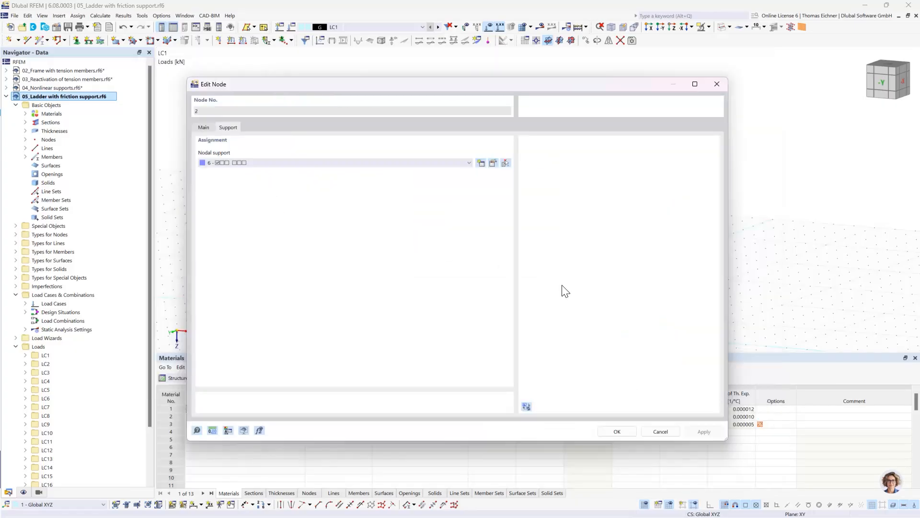
{"action": "left_click", "coordinate": [618, 431]}
Examine the support conditions at the ladder's foot, including the Friction Pz settings and the nonlinearity options available for uZ
{"action": "middle_click_drag", "start_coordinate": [524, 217], "coordinate": [496, 162]}
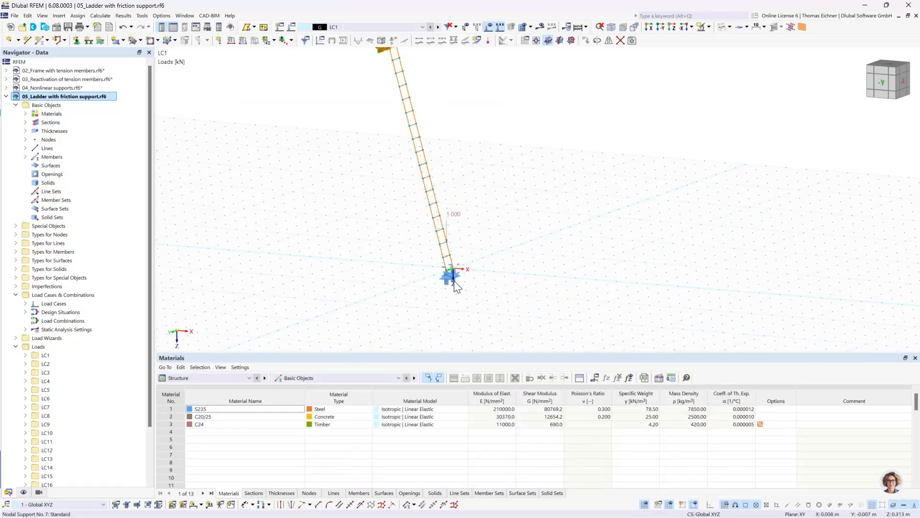
{"action": "scroll", "coordinate": [453, 280], "scroll_direction": "up", "scroll_amount": 2}
{"action": "double_click", "coordinate": [436, 278]}
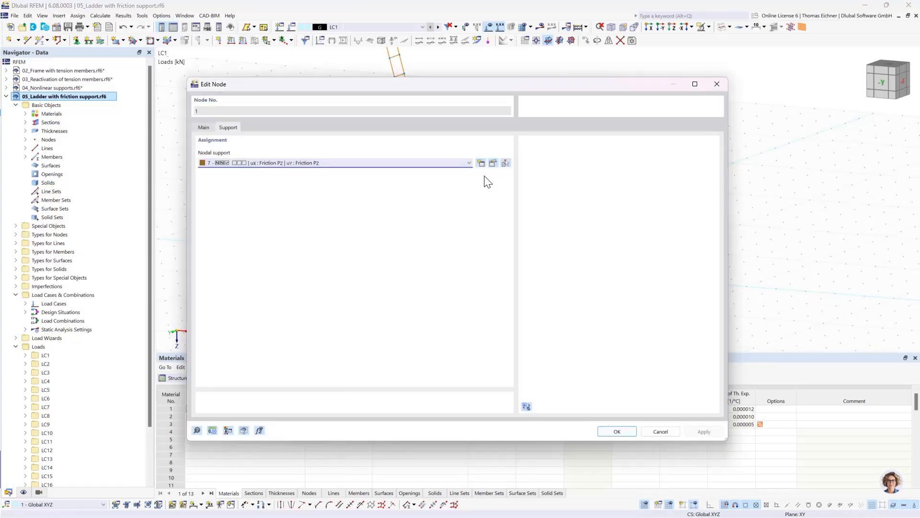
{"action": "left_click", "coordinate": [493, 163]}
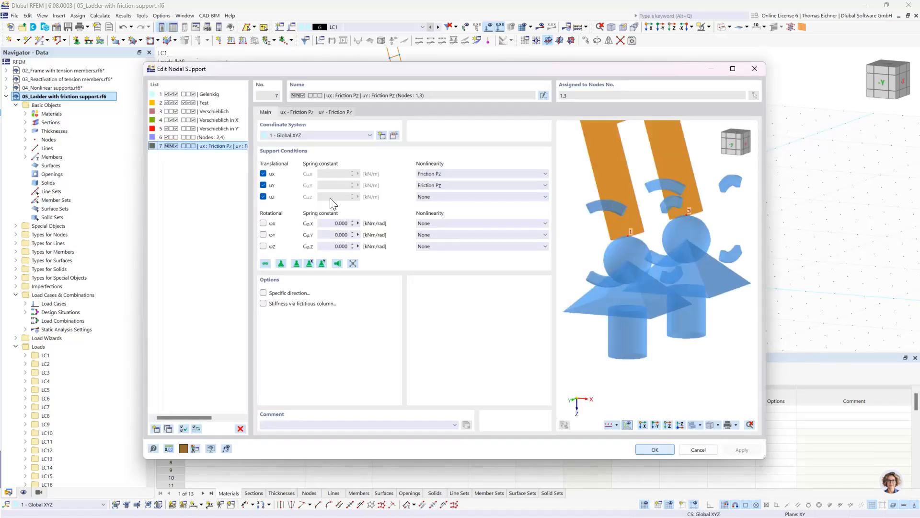
{"action": "left_click", "coordinate": [441, 199]}
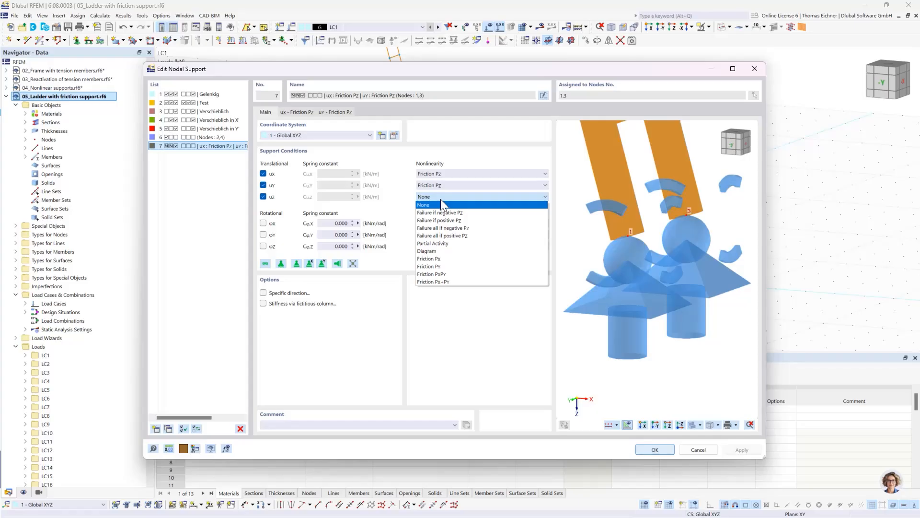
{"action": "left_click", "coordinate": [441, 200]}
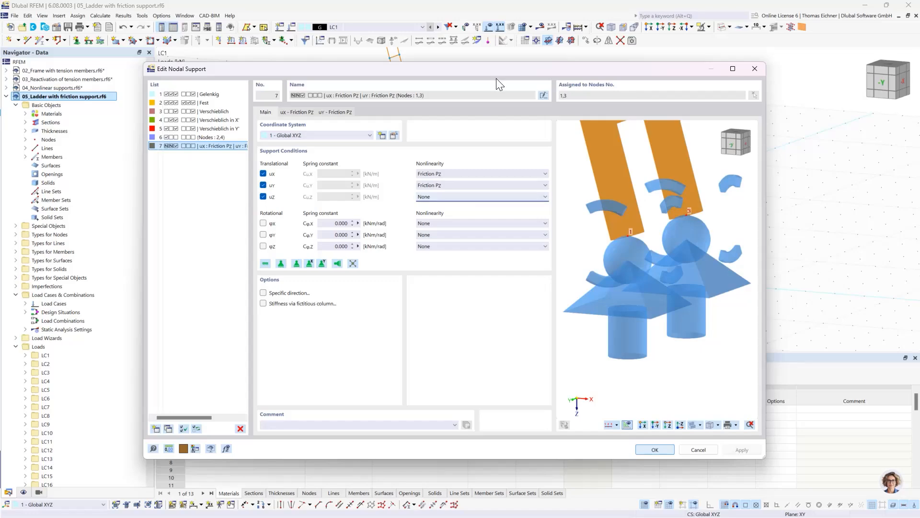
{"action": "scroll", "coordinate": [680, 257], "scroll_direction": "down", "scroll_amount": 3}
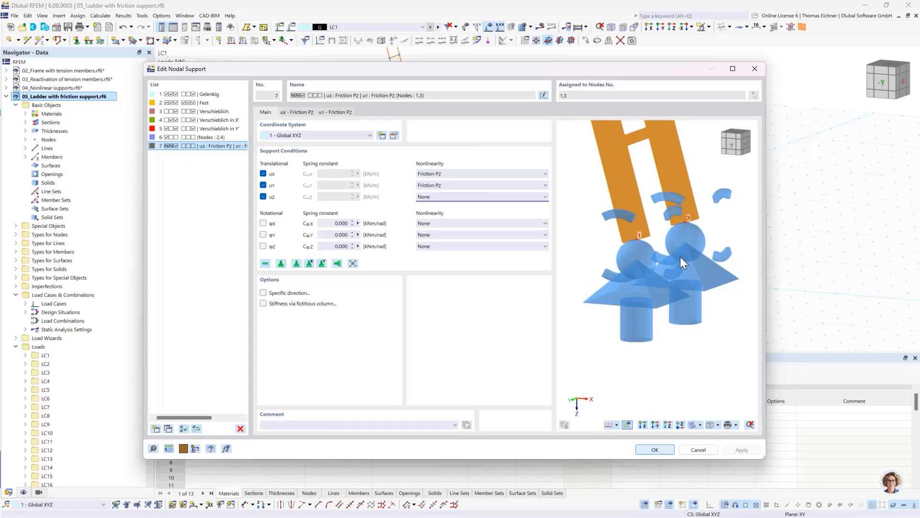
{"action": "scroll", "coordinate": [680, 257], "scroll_direction": "down", "scroll_amount": 1}
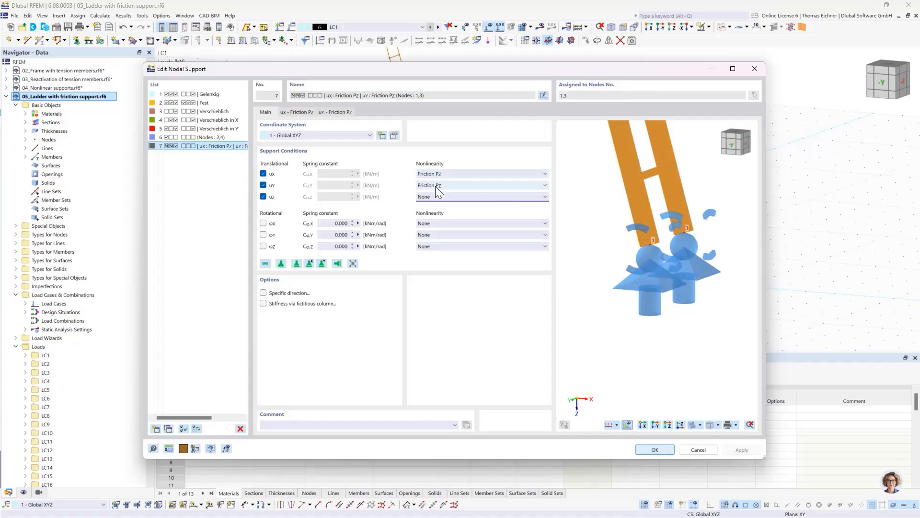
Examine the friction coefficient μx and the friction diagram for ux of the foot support, leaving the support definition as it is
{"action": "left_click", "coordinate": [298, 112]}
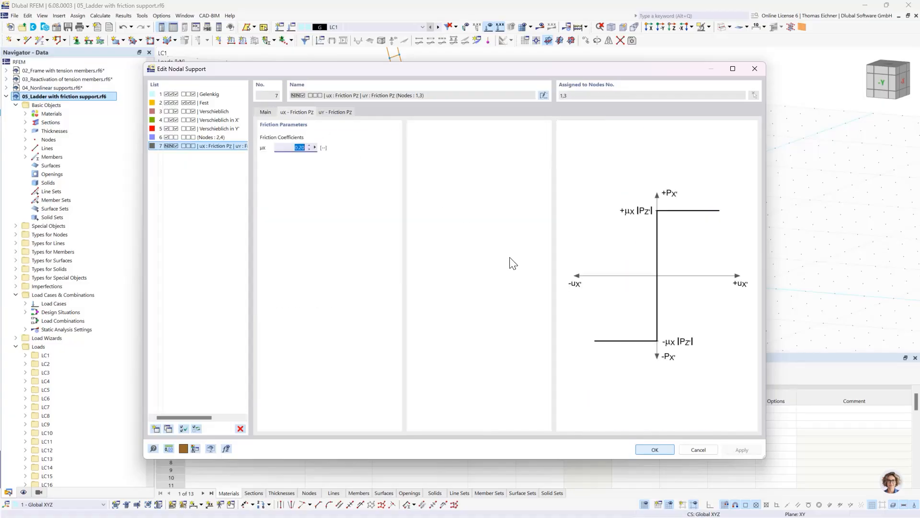
{"action": "left_click", "coordinate": [292, 149]}
{"action": "double_click", "coordinate": [289, 147]}
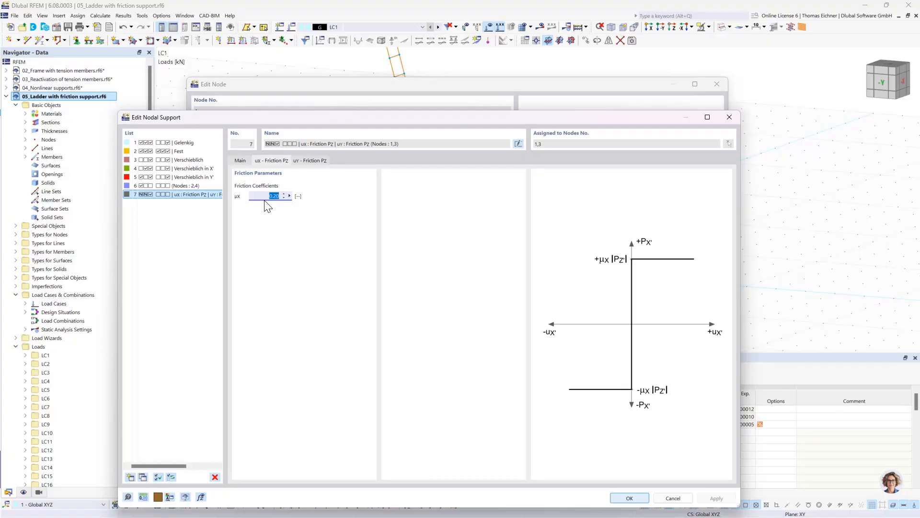
{"action": "left_click_drag", "start_coordinate": [288, 119], "coordinate": [257, 83]}
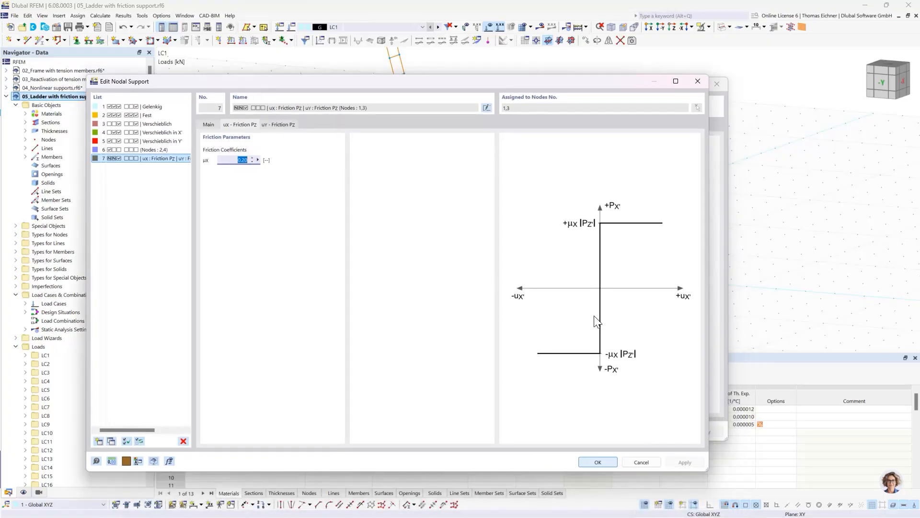
{"action": "left_click", "coordinate": [235, 161]}
{"action": "left_click", "coordinate": [590, 464]}
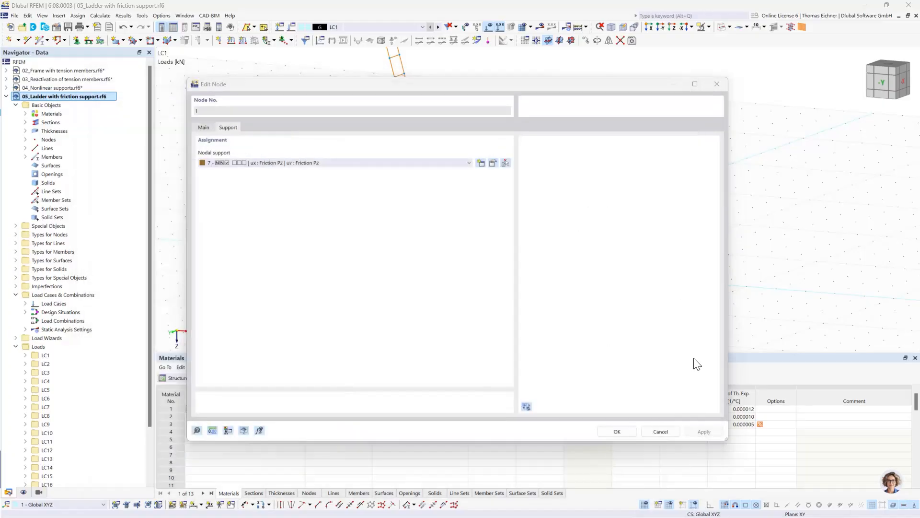
{"action": "left_click", "coordinate": [617, 433]}
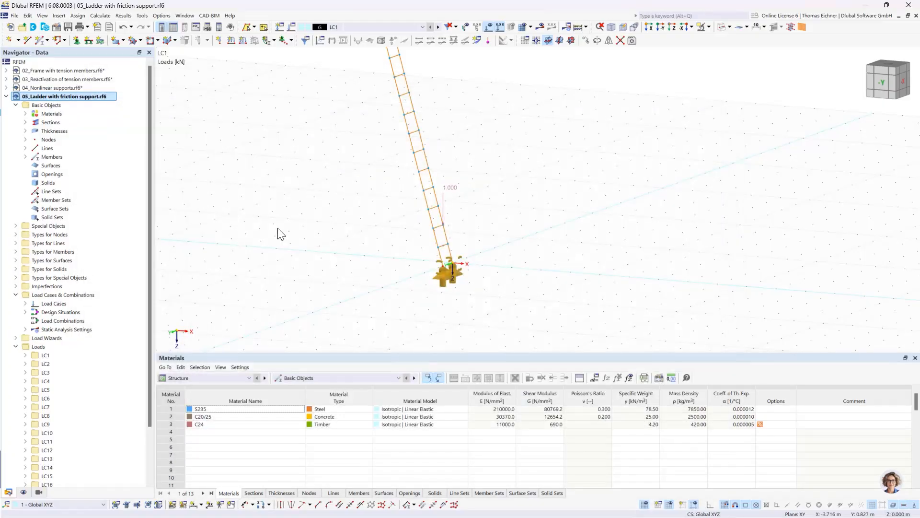
View the whole ladder from the side and look through the list of defined load cases
{"action": "scroll", "coordinate": [343, 160], "scroll_direction": "down", "scroll_amount": 2}
{"action": "middle_click_drag", "start_coordinate": [356, 170], "coordinate": [367, 221], "text": "ctrl"}
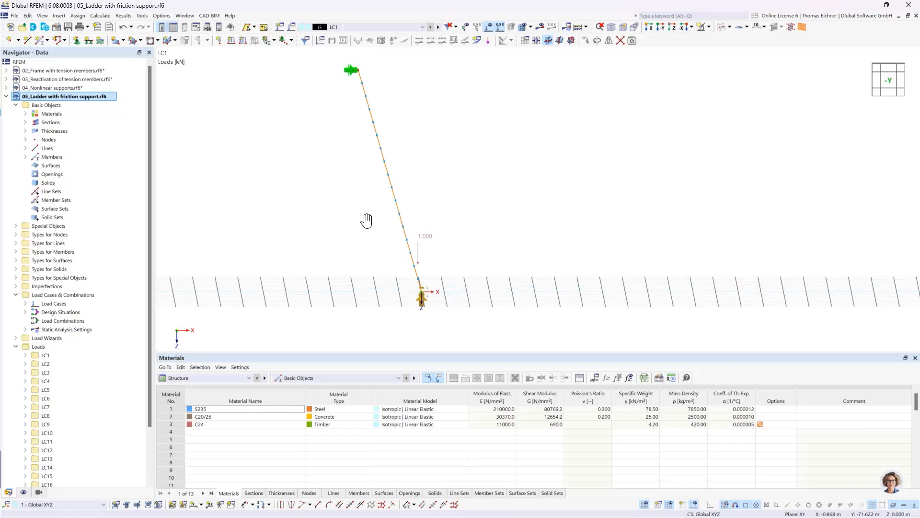
{"action": "left_click", "coordinate": [347, 213]}
{"action": "left_click", "coordinate": [345, 28]}
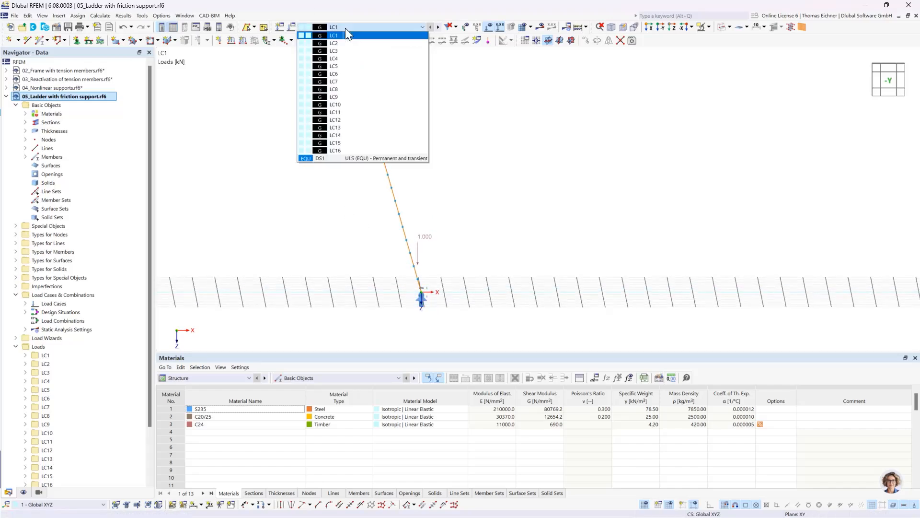
{"action": "left_click", "coordinate": [346, 25]}
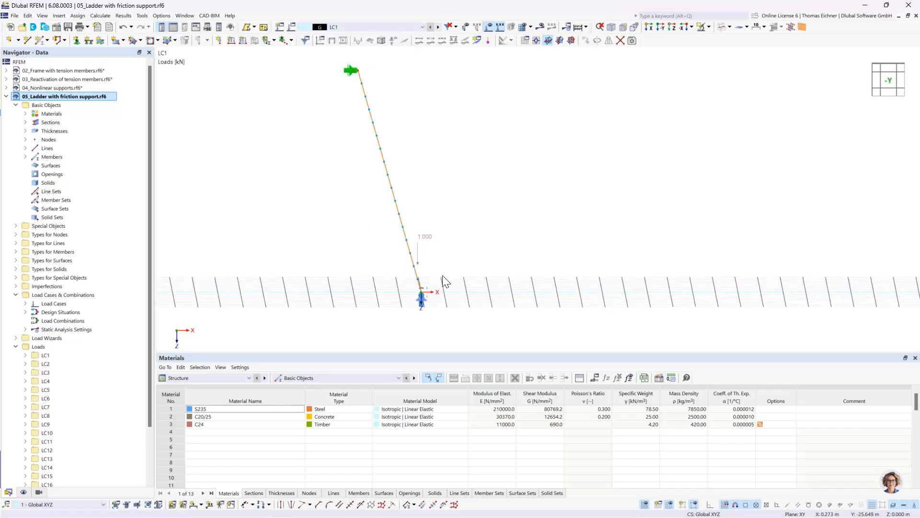
{"action": "middle_click_drag", "start_coordinate": [446, 283], "coordinate": [425, 262], "text": "ctrl"}
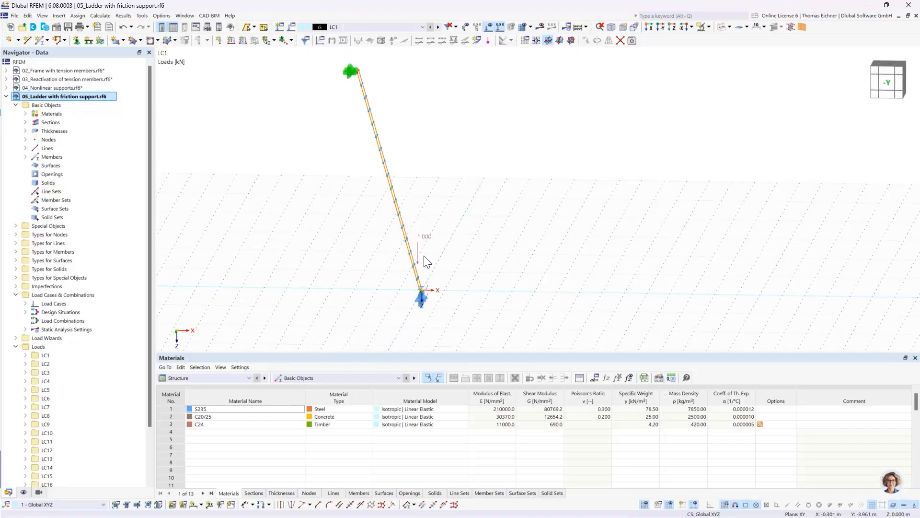
Step through the load cases to follow the vertical load up the ladder, and return to LC1
{"action": "left_click", "coordinate": [438, 27]}
{"action": "left_click", "coordinate": [438, 27]}
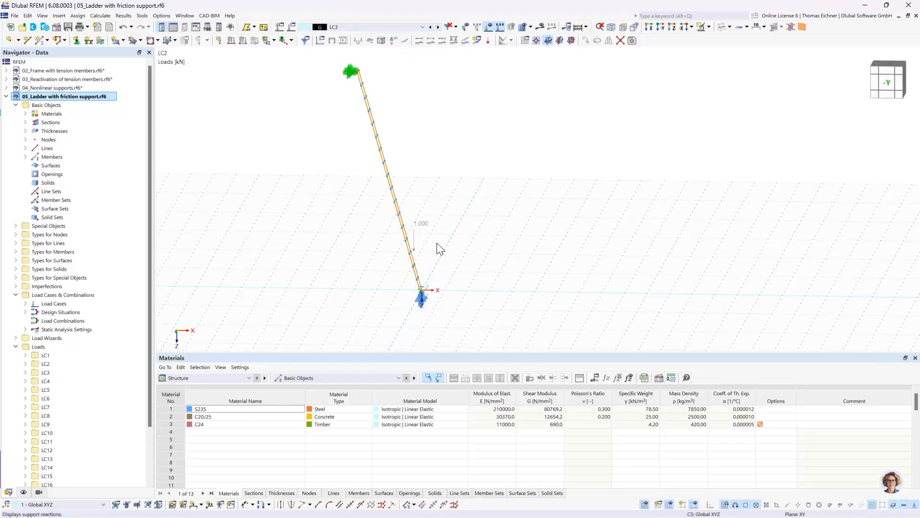
{"action": "key", "text": "Down"}
{"action": "key", "text": "Down"}
{"action": "key", "text": "Down"}
{"action": "key", "text": "Down"}
{"action": "key", "text": "Down"}
{"action": "key", "text": "Down"}
{"action": "key", "text": "Down"}
{"action": "key", "text": "Down"}
{"action": "key", "text": "Down"}
{"action": "key", "text": "Down"}
{"action": "key", "text": "Down"}
{"action": "key", "text": "Down"}
{"action": "key", "text": "Up"}
{"action": "key", "text": "Up"}
{"action": "key", "text": "Up"}
{"action": "key", "text": "Up"}
{"action": "key", "text": "Up"}
{"action": "key", "text": "Up"}
{"action": "key", "text": "Up"}
{"action": "key", "text": "Up"}
{"action": "key", "text": "Up"}
{"action": "key", "text": "Up"}
{"action": "key", "text": "Up"}
{"action": "key", "text": "Up"}
{"action": "key", "text": "Up"}
{"action": "key", "text": "Up"}
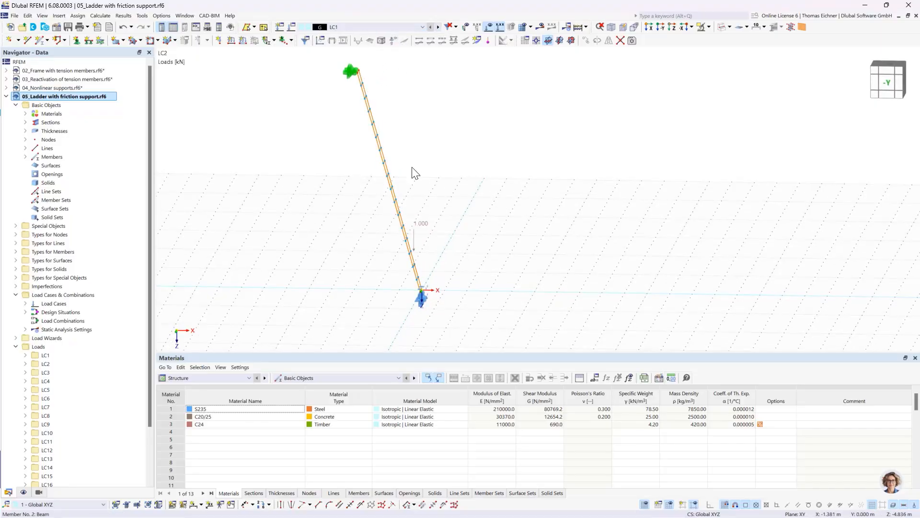
{"action": "key", "text": "Down"}
{"action": "key", "text": "Down"}
{"action": "key", "text": "Down"}
{"action": "key", "text": "Down"}
{"action": "key", "text": "Down"}
{"action": "key", "text": "Down"}
{"action": "key", "text": "Down"}
{"action": "key", "text": "Down"}
{"action": "key", "text": "Down"}
{"action": "key", "text": "Down"}
{"action": "key", "text": "Down"}
{"action": "key", "text": "Down"}
{"action": "key", "text": "Down"}
{"action": "key", "text": "Down"}
{"action": "key", "text": "Home"}
{"action": "key", "text": "Down"}
{"action": "key", "text": "Down"}
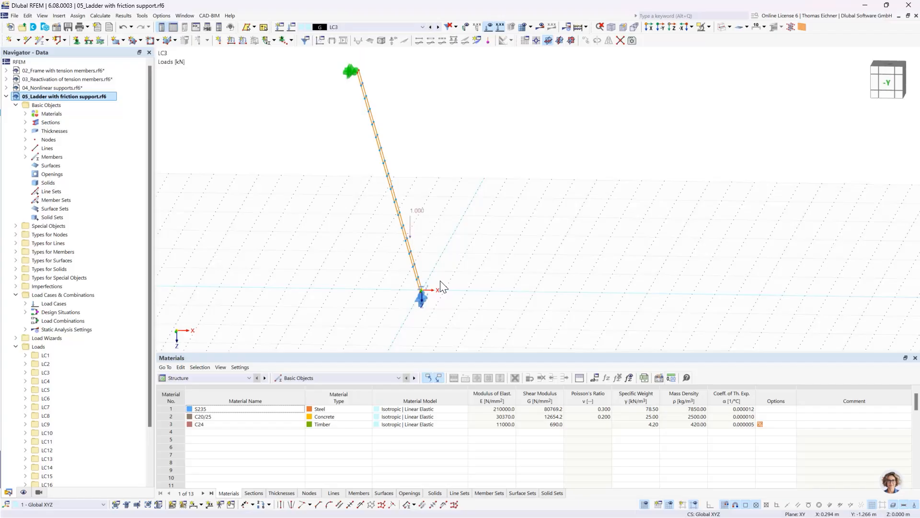
{"action": "key", "text": "Down"}
{"action": "key", "text": "Down"}
{"action": "key", "text": "Down"}
{"action": "key", "text": "Down"}
{"action": "key", "text": "Down"}
{"action": "key", "text": "Down"}
{"action": "key", "text": "Down"}
{"action": "key", "text": "Home"}
{"action": "middle_click_drag", "start_coordinate": [463, 225], "coordinate": [451, 246]}
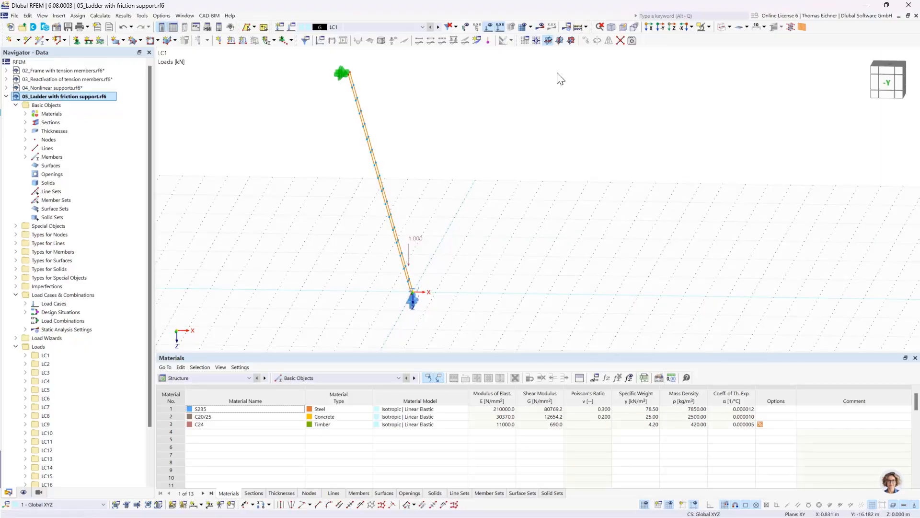
Calculate all load cases of the ladder model and check which ones are listed under errors and warnings
{"action": "left_click", "coordinate": [577, 29]}
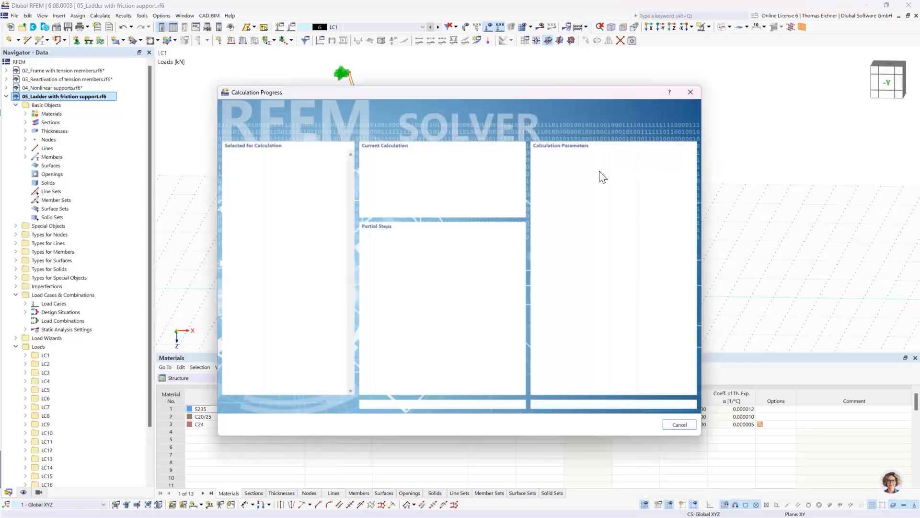
{"action": "left_click_drag", "start_coordinate": [482, 84], "coordinate": [758, 81]}
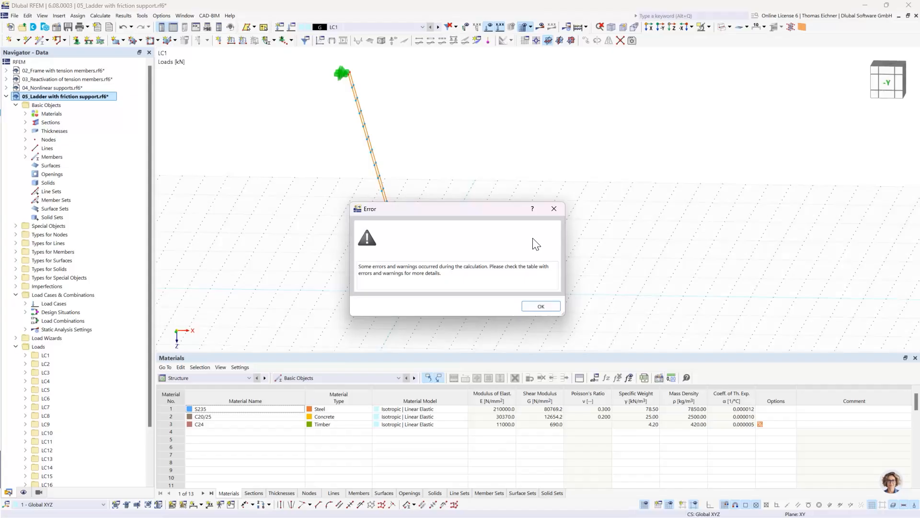
{"action": "left_click", "coordinate": [538, 305]}
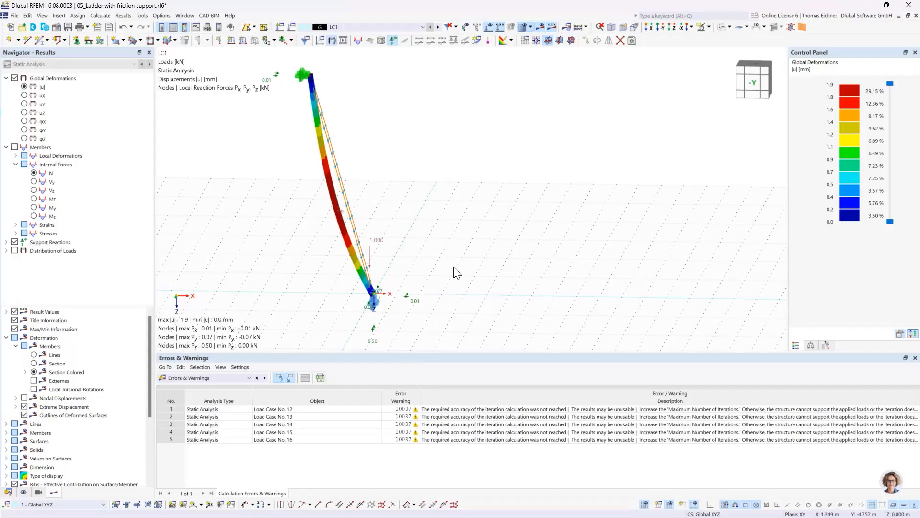
{"action": "left_click", "coordinate": [304, 410]}
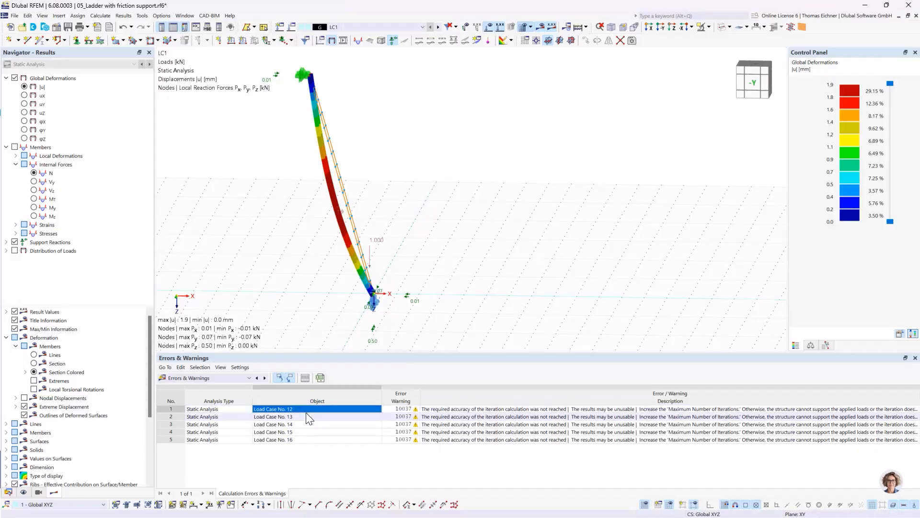
Examine the LC1 deformation and the support reactions at the ladder's foot and upper end in the -Y side view
{"action": "middle_click_drag", "start_coordinate": [440, 256], "coordinate": [448, 246], "text": "ctrl"}
{"action": "left_click", "coordinate": [662, 30]}
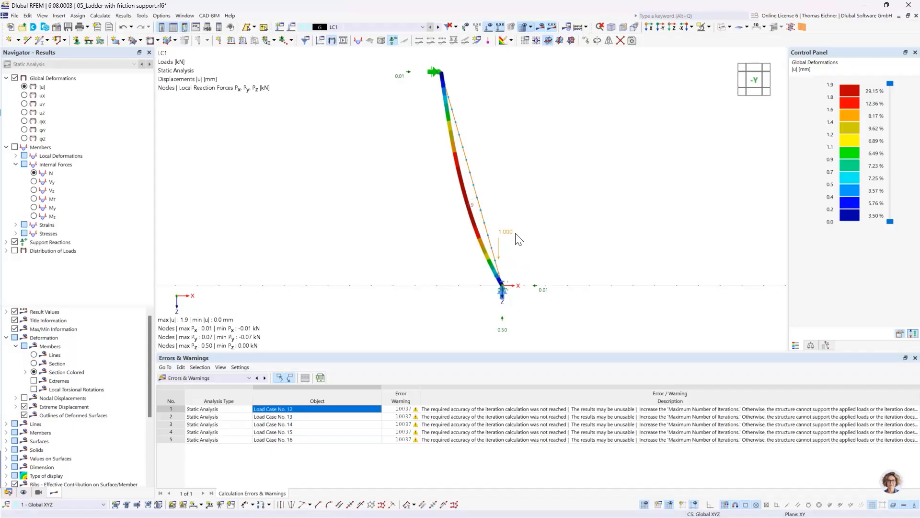
{"action": "scroll", "coordinate": [517, 240], "scroll_direction": "up", "scroll_amount": 2}
{"action": "middle_click_drag", "start_coordinate": [541, 239], "coordinate": [541, 226]}
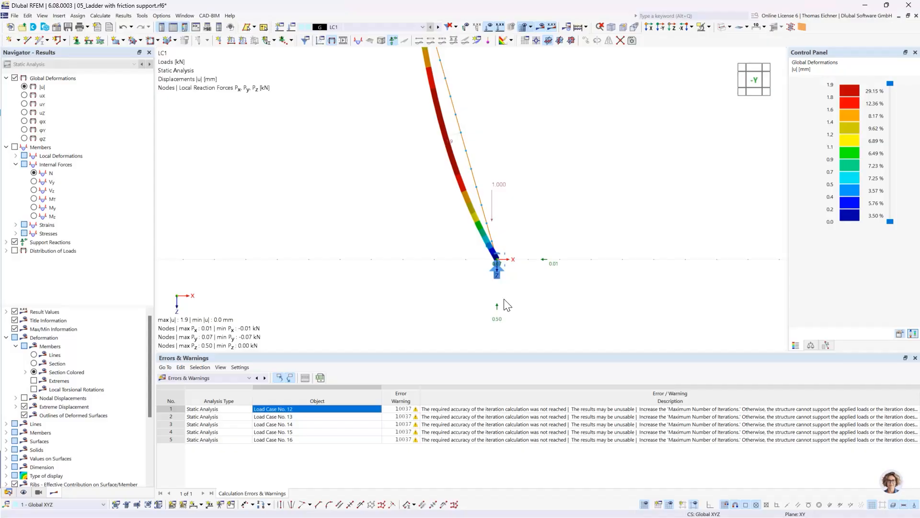
{"action": "mouse_move", "coordinate": [499, 277]}
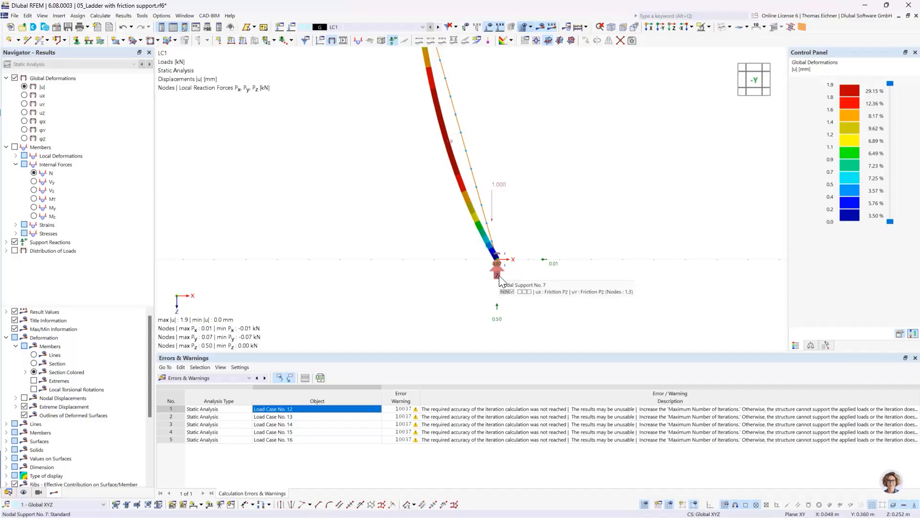
{"action": "middle_click_drag", "start_coordinate": [586, 188], "coordinate": [547, 228]}
{"action": "scroll", "coordinate": [563, 218], "scroll_direction": "down", "scroll_amount": 3}
{"action": "scroll", "coordinate": [547, 227], "scroll_direction": "up", "scroll_amount": 1}
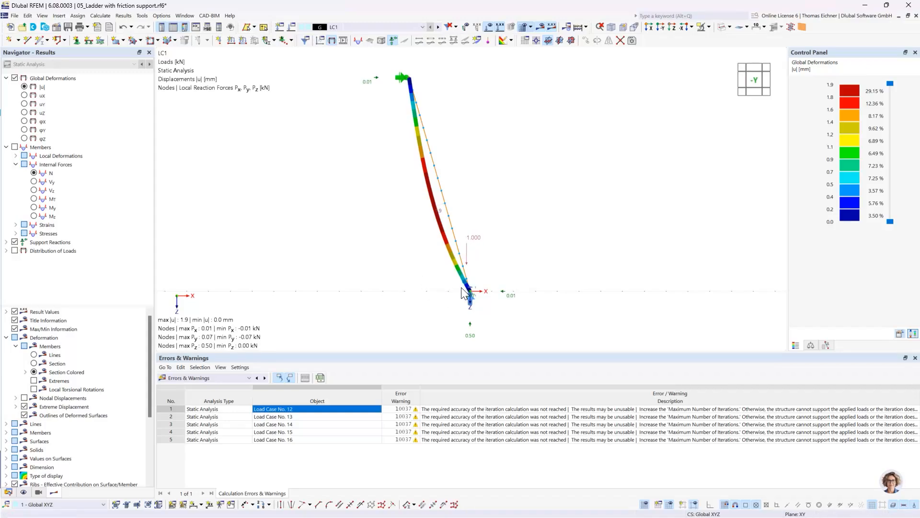
{"action": "mouse_move", "coordinate": [471, 298]}
Step through the ladder's load case results from LC2 to LC12, comparing the deformation and support reactions as the load climbs
{"action": "left_click", "coordinate": [438, 28]}
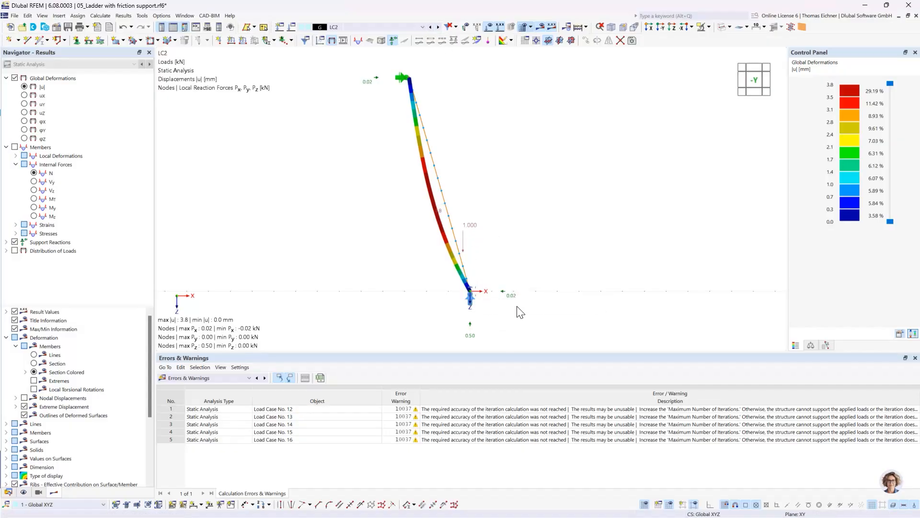
{"action": "left_click", "coordinate": [438, 28]}
{"action": "left_click", "coordinate": [438, 27]}
{"action": "left_click", "coordinate": [438, 27]}
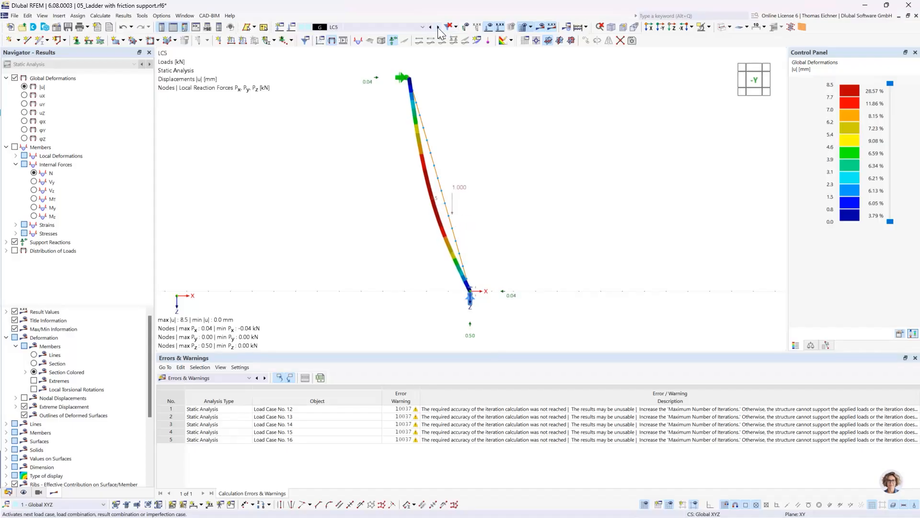
{"action": "left_click", "coordinate": [438, 27]}
{"action": "left_click", "coordinate": [438, 27]}
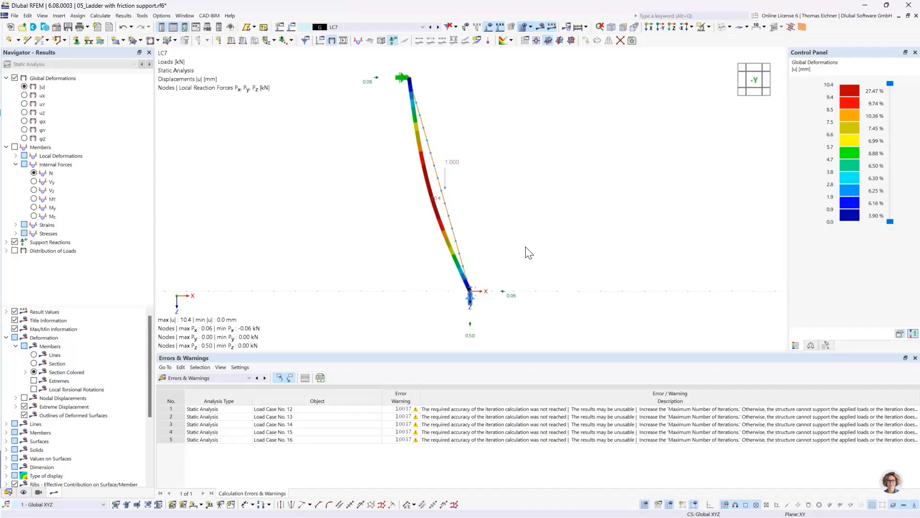
{"action": "left_click", "coordinate": [439, 27]}
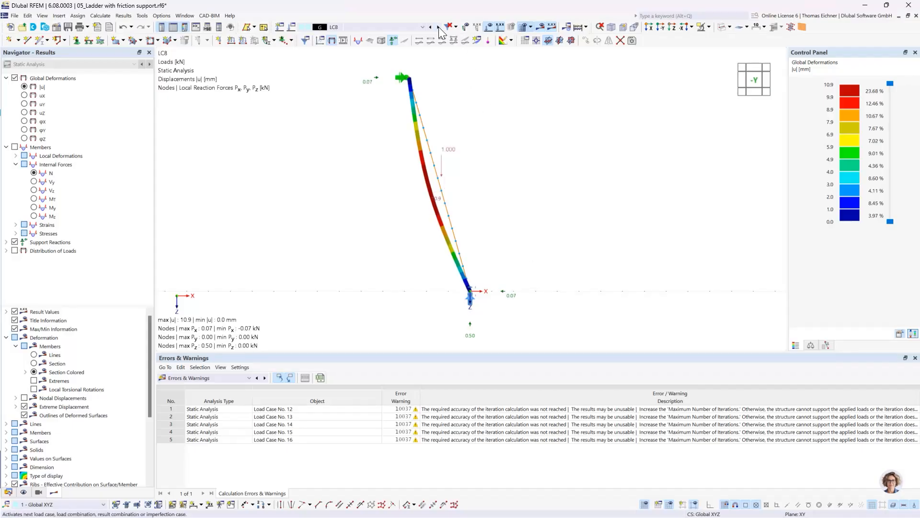
{"action": "left_click", "coordinate": [438, 27]}
{"action": "left_click", "coordinate": [439, 27]}
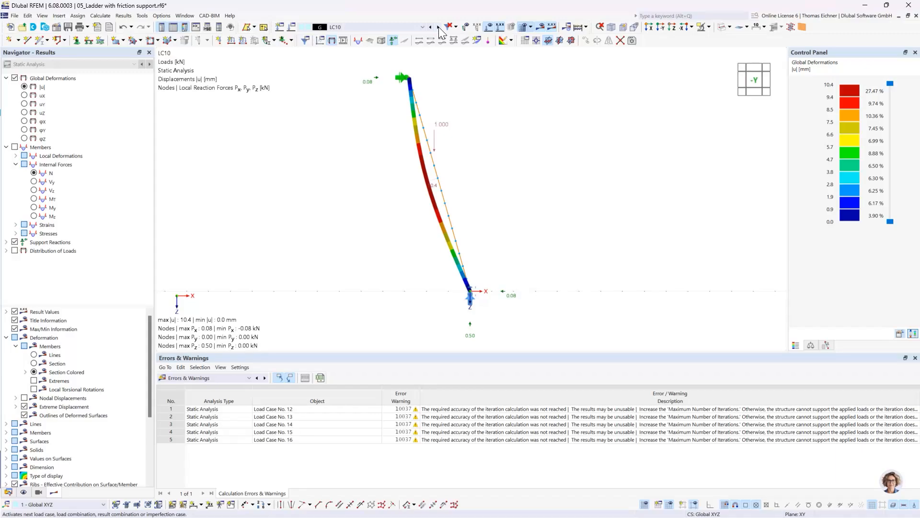
{"action": "left_click", "coordinate": [439, 27]}
{"action": "left_click", "coordinate": [439, 27]}
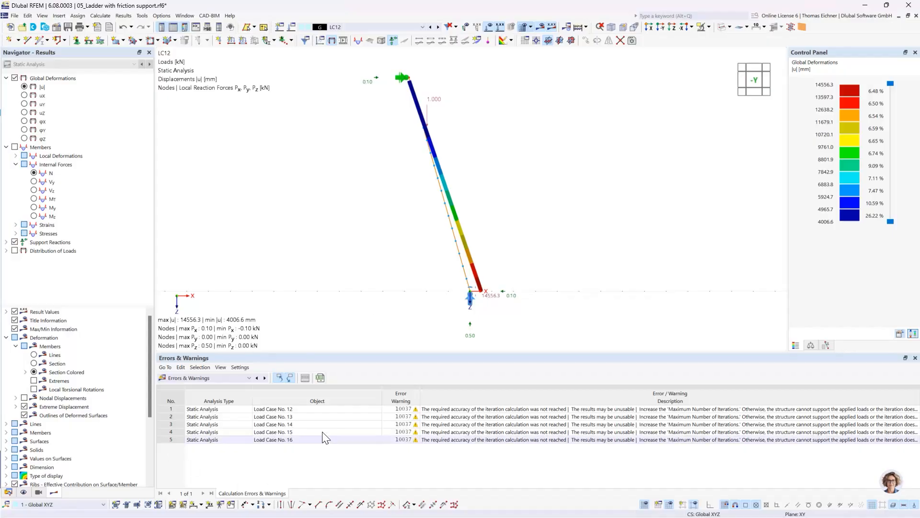
Check the entries for load cases 12 and 13 in the errors and warnings, and examine the LC12 deformation from a slight angle
{"action": "left_click", "coordinate": [315, 417]}
{"action": "left_click", "coordinate": [314, 409]}
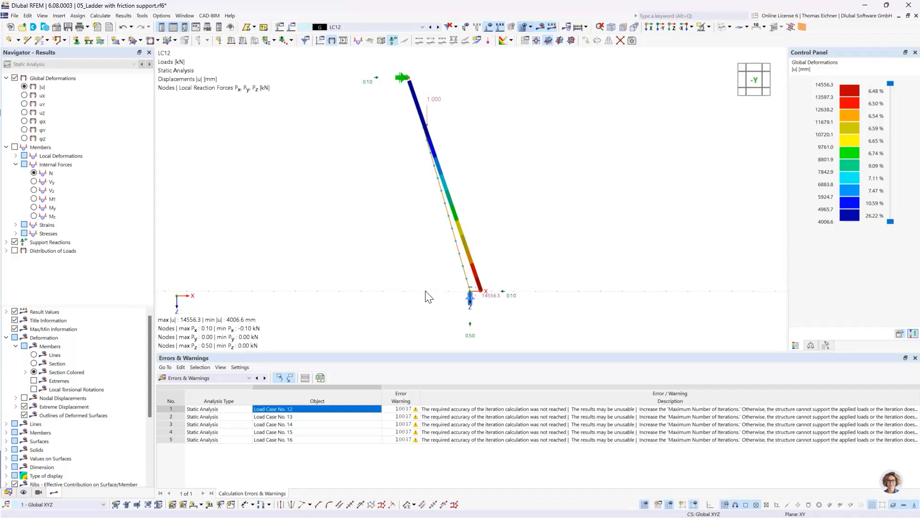
{"action": "middle_click_drag", "start_coordinate": [528, 280], "coordinate": [524, 283], "text": "ctrl"}
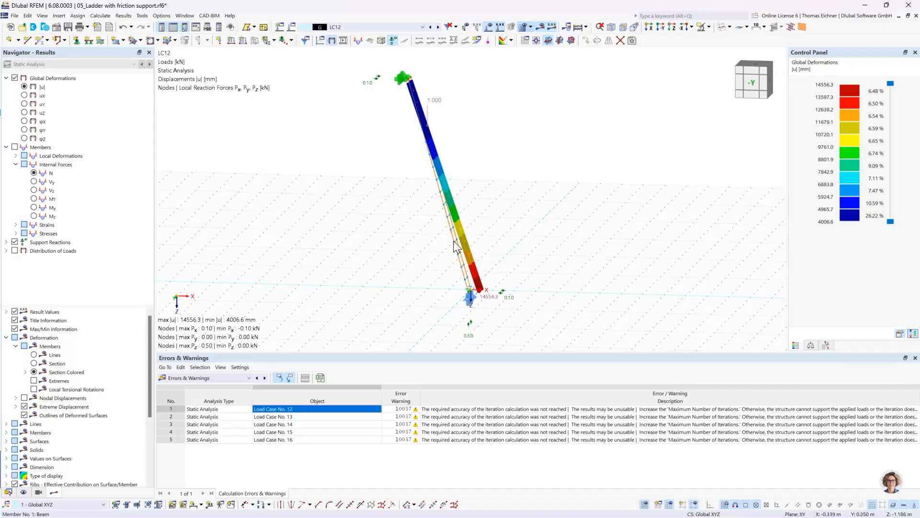
Create load combination CO1 containing LC16 and LC1, each with a factor of 1.00
{"action": "left_click", "coordinate": [292, 27]}
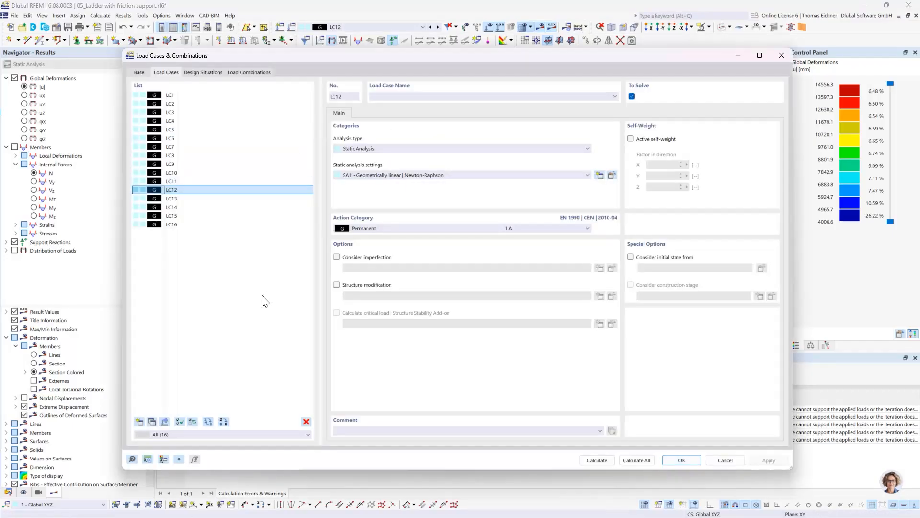
{"action": "left_click_drag", "start_coordinate": [269, 60], "coordinate": [271, 389]}
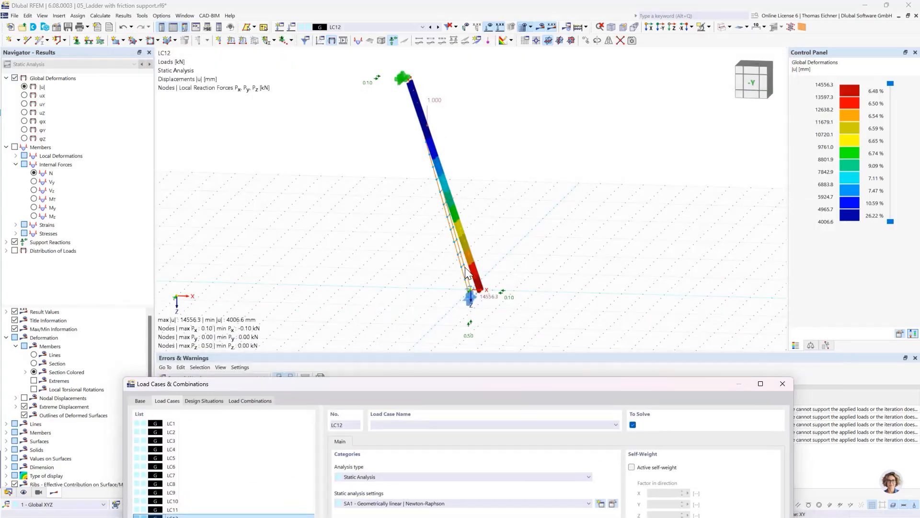
{"action": "left_click_drag", "start_coordinate": [453, 383], "coordinate": [376, 76]}
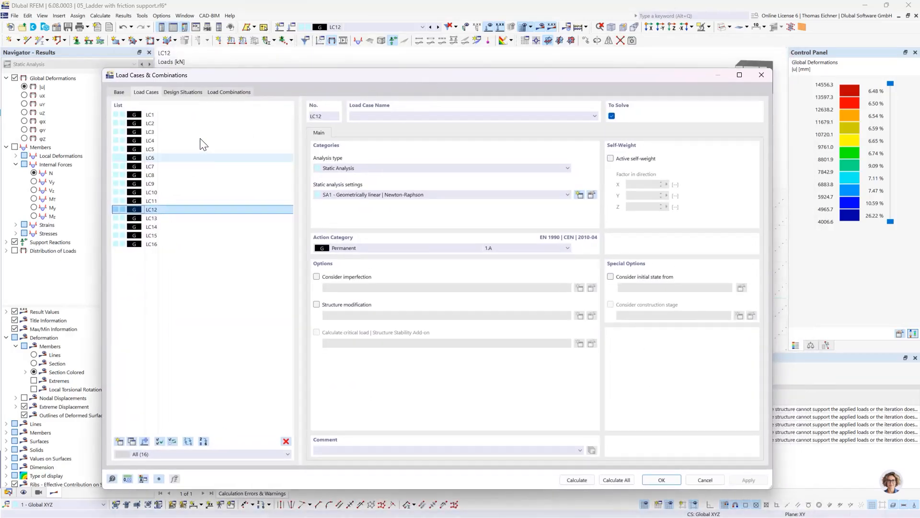
{"action": "left_click", "coordinate": [229, 92]}
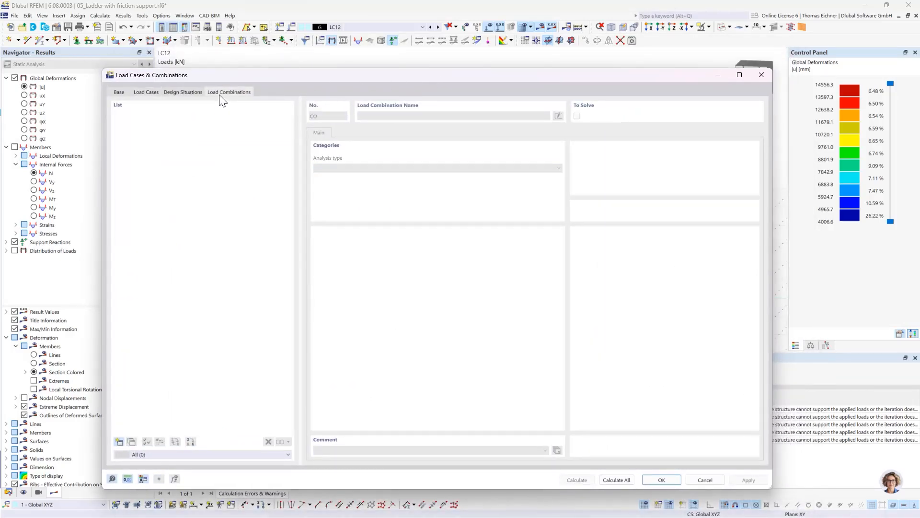
{"action": "left_click", "coordinate": [118, 442]}
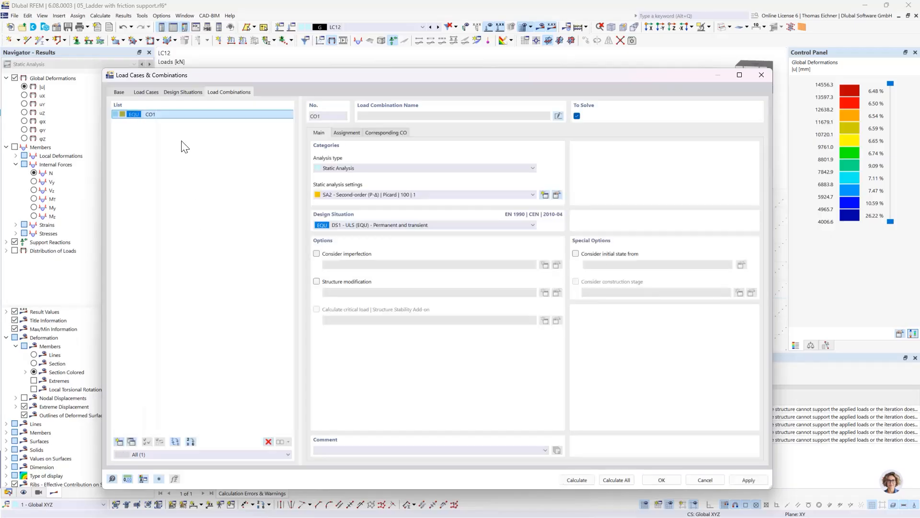
{"action": "left_click", "coordinate": [357, 132]}
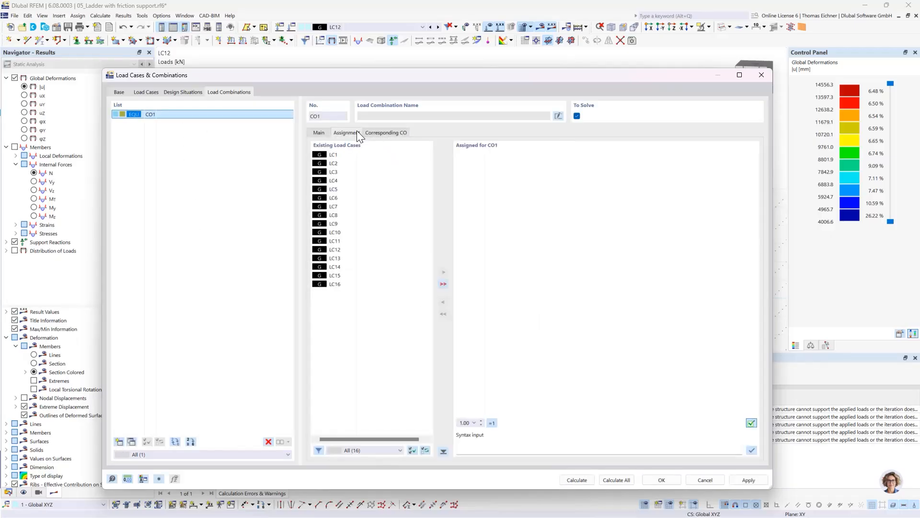
{"action": "double_click", "coordinate": [333, 285]}
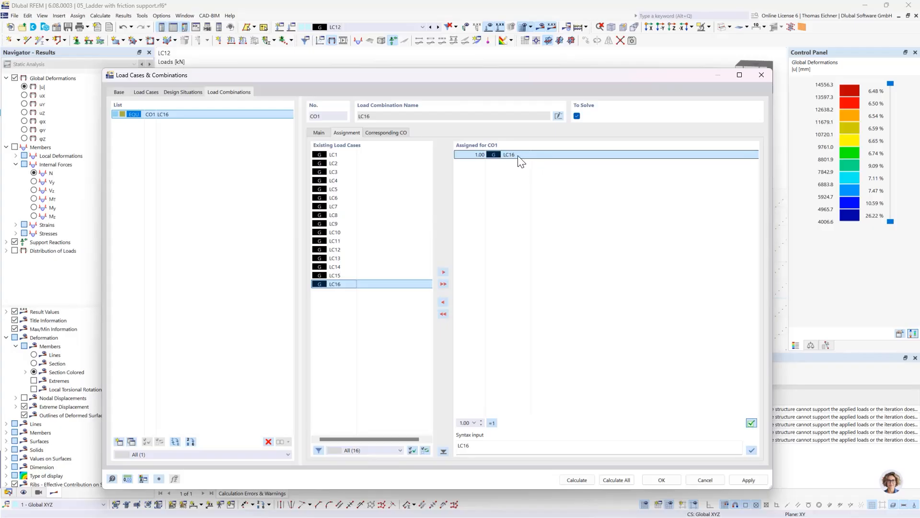
{"action": "double_click", "coordinate": [333, 154]}
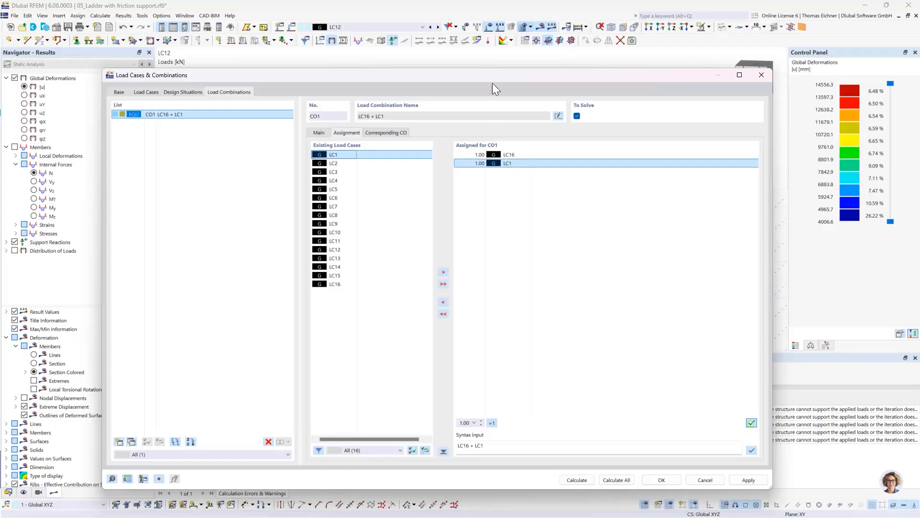
{"action": "left_click_drag", "start_coordinate": [493, 83], "coordinate": [447, 70]}
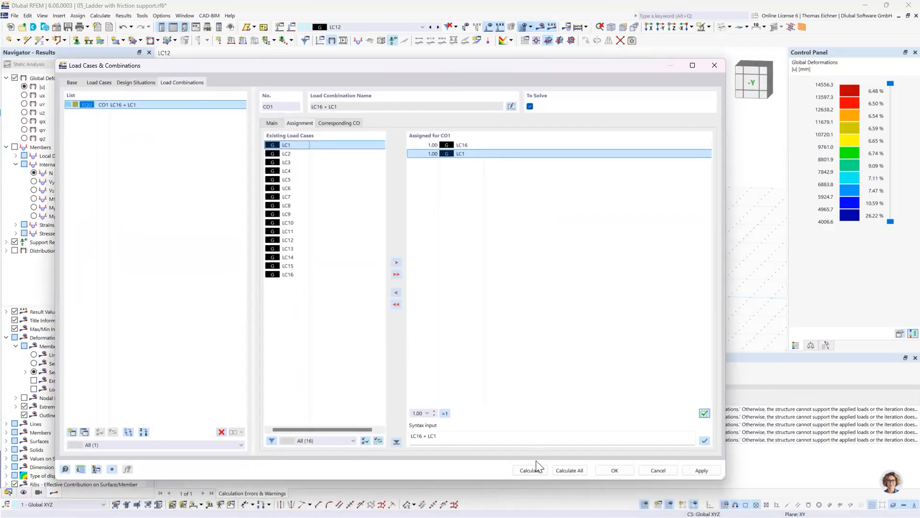
{"action": "left_click", "coordinate": [612, 473]}
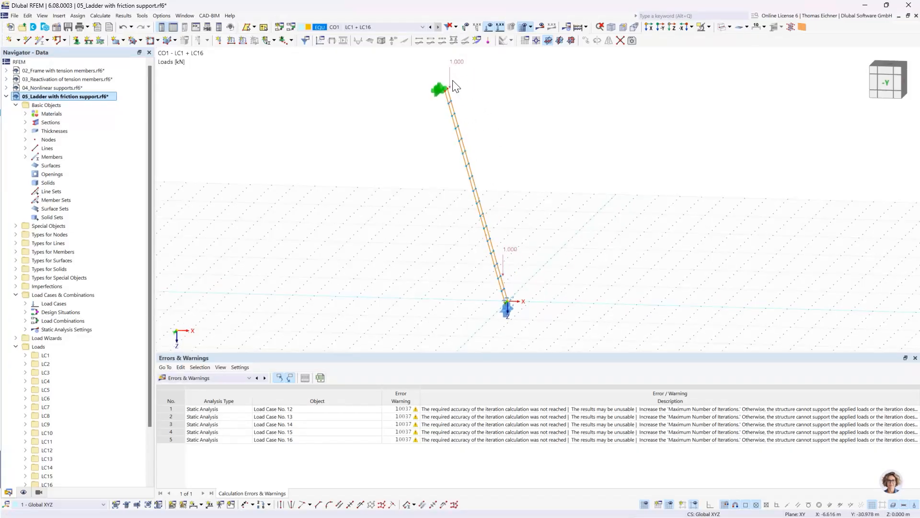
Calculate CO1 and examine the ladder's deformation and support reactions in the -Y side view
{"action": "left_click", "coordinate": [538, 30]}
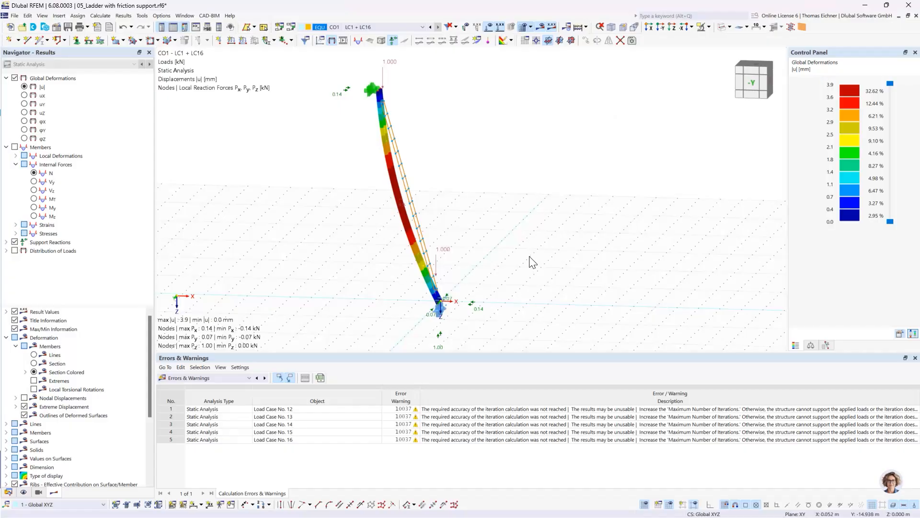
{"action": "middle_click_drag", "start_coordinate": [527, 254], "coordinate": [552, 235], "text": "ctrl"}
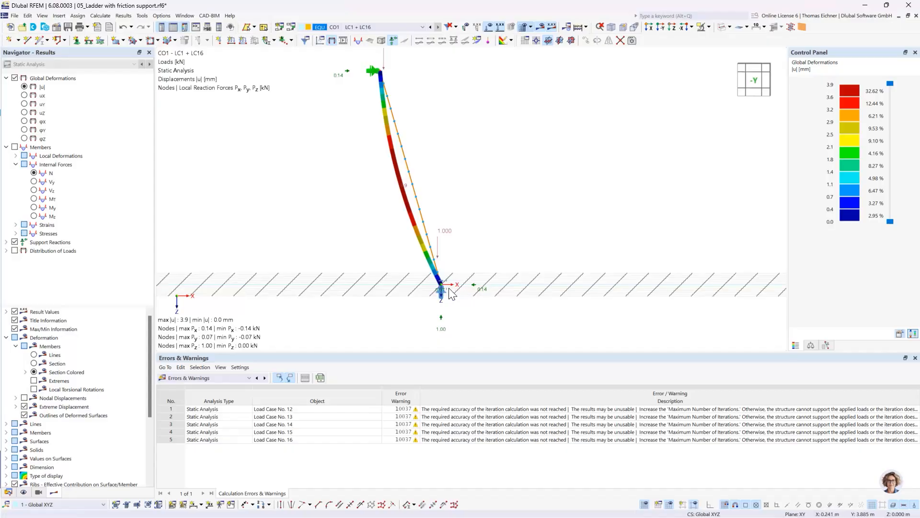
{"action": "scroll", "coordinate": [496, 249], "scroll_direction": "down", "scroll_amount": 2}
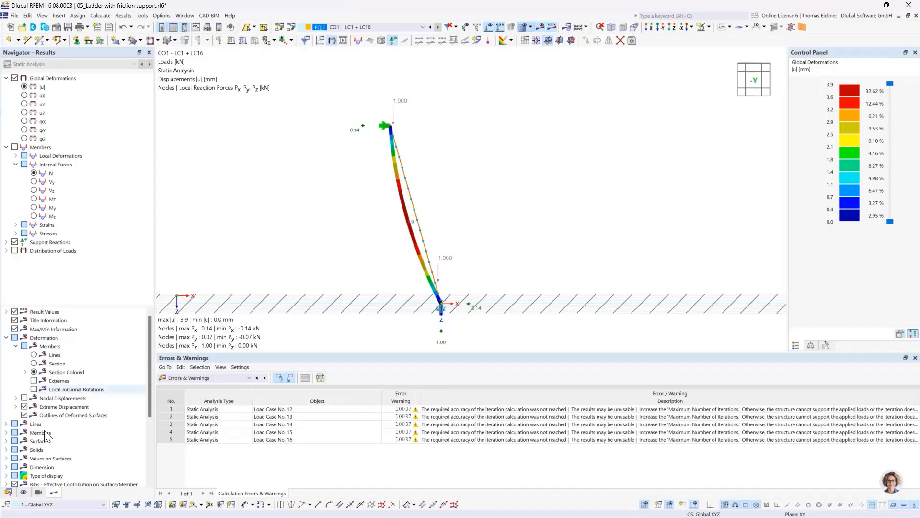
Collapse the ladder model's data tree and switch to the model 06_Tension speciment as surface model.rf6
{"action": "left_click", "coordinate": [8, 492]}
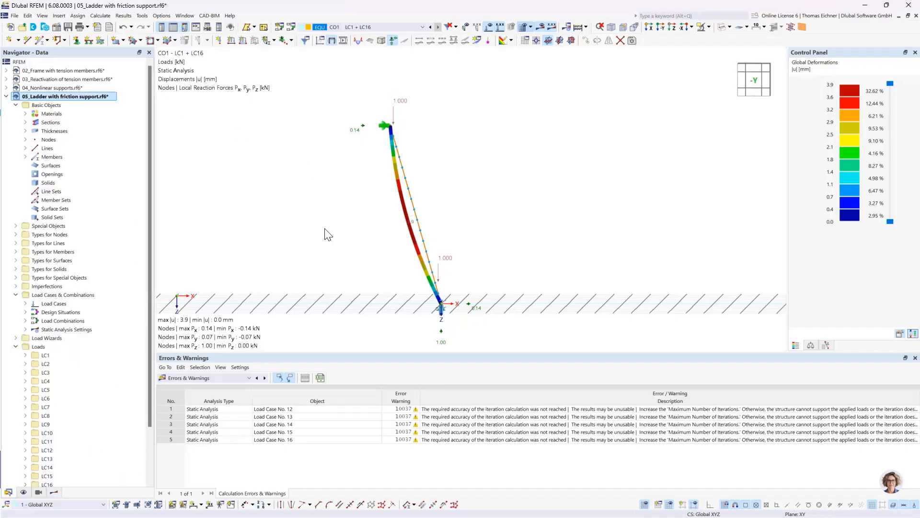
{"action": "left_click", "coordinate": [5, 96]}
{"action": "left_click", "coordinate": [44, 106]}
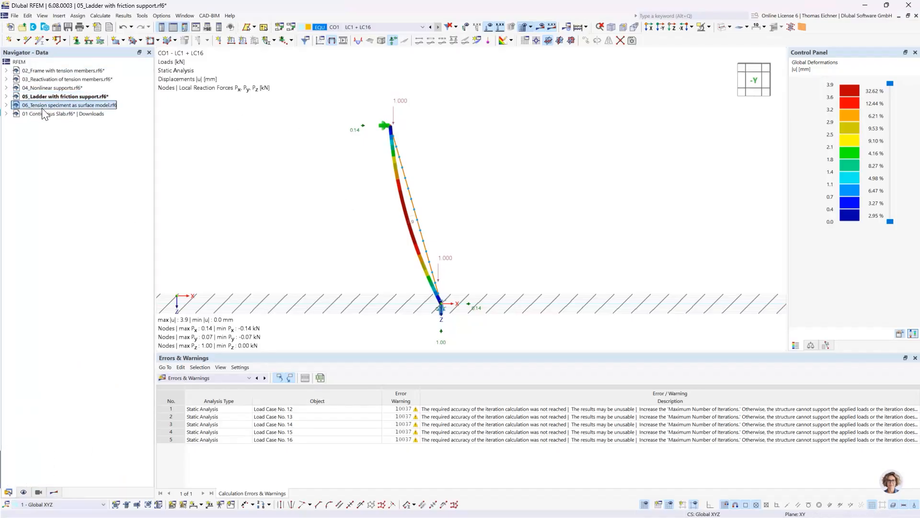
{"action": "double_click", "coordinate": [86, 107]}
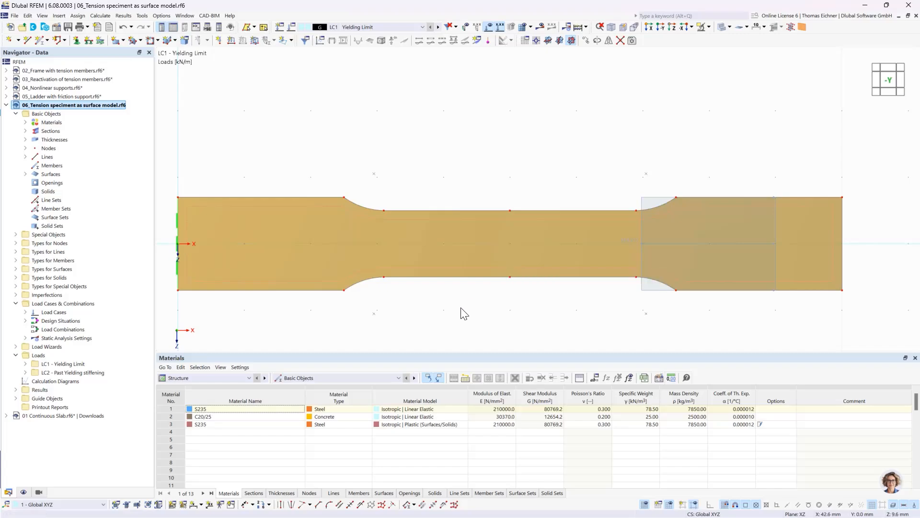
Examine the tension specimen's shape, line support and LC1 load at an angle and from the -Y side
{"action": "left_click", "coordinate": [425, 275]}
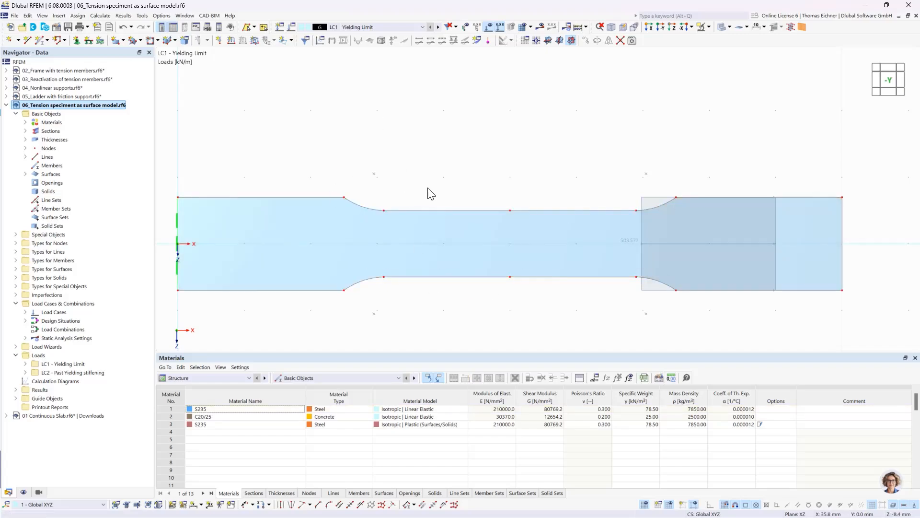
{"action": "scroll", "coordinate": [432, 189], "scroll_direction": "down", "scroll_amount": 2}
{"action": "middle_click_drag", "start_coordinate": [431, 181], "coordinate": [630, 178], "text": "ctrl"}
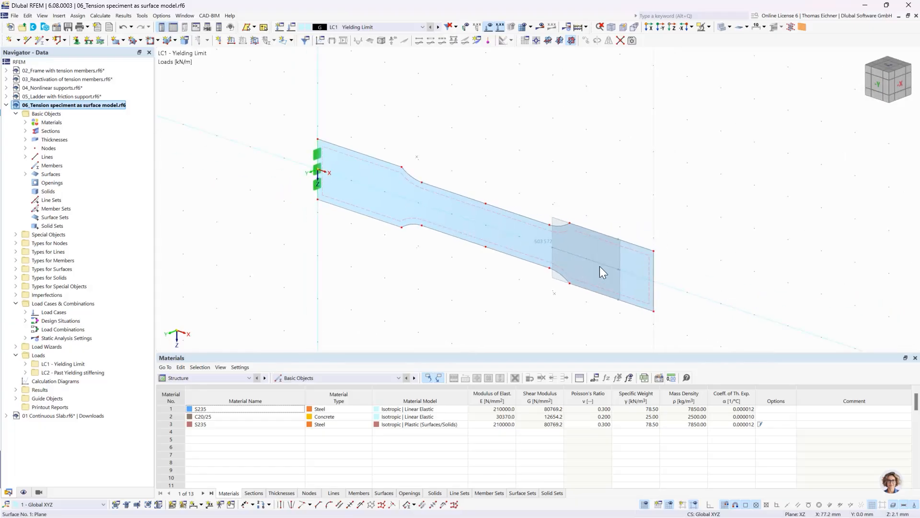
{"action": "middle_click_drag", "start_coordinate": [392, 141], "coordinate": [439, 130], "text": "ctrl"}
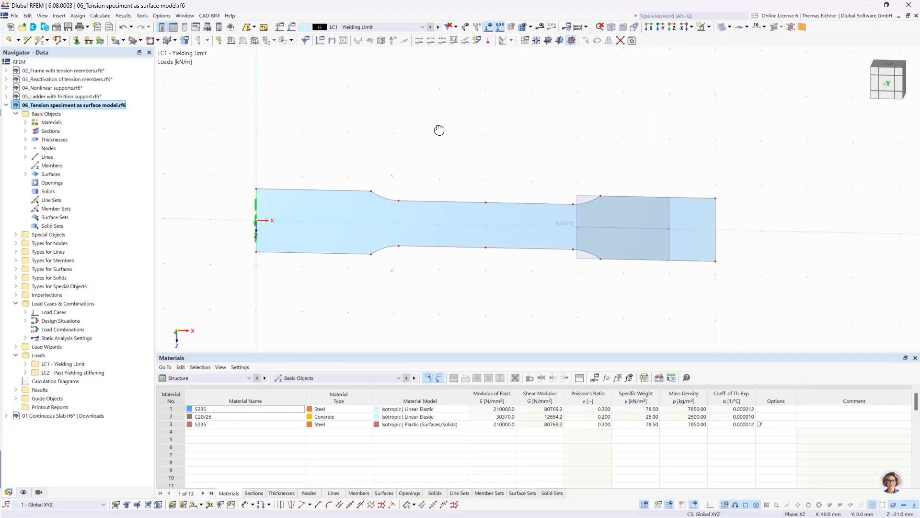
{"action": "scroll", "coordinate": [431, 171], "scroll_direction": "up", "scroll_amount": 1}
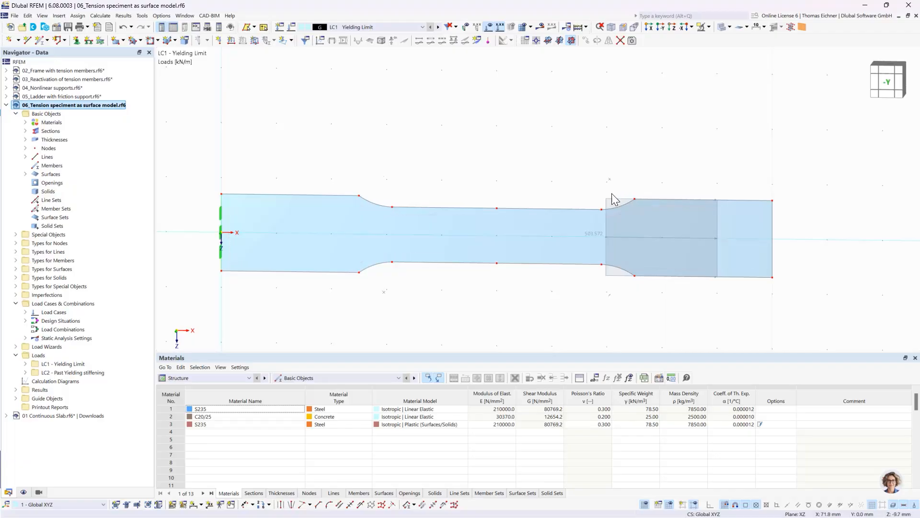
Check the thickness and material assigned to the specimen's surface, and close its properties without changes
{"action": "left_click", "coordinate": [595, 235]}
{"action": "left_click", "coordinate": [371, 326]}
{"action": "double_click", "coordinate": [427, 237]}
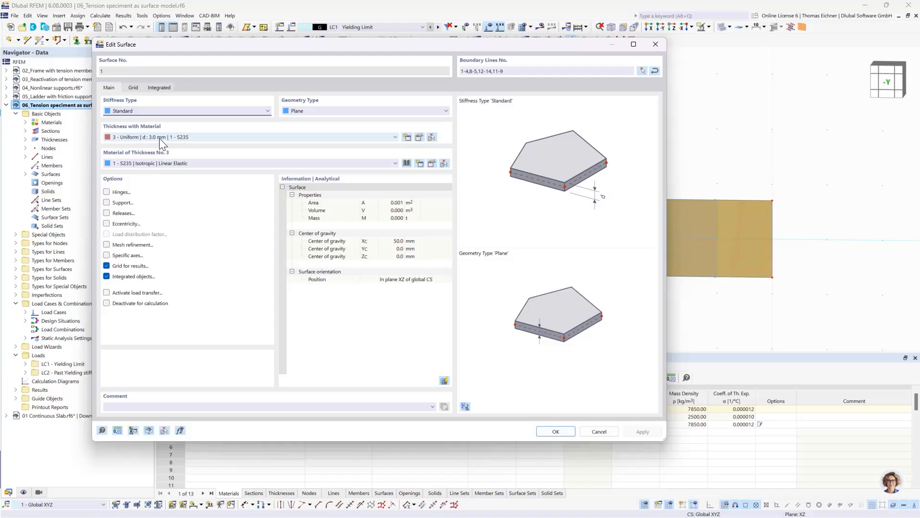
{"action": "left_click", "coordinate": [655, 43]}
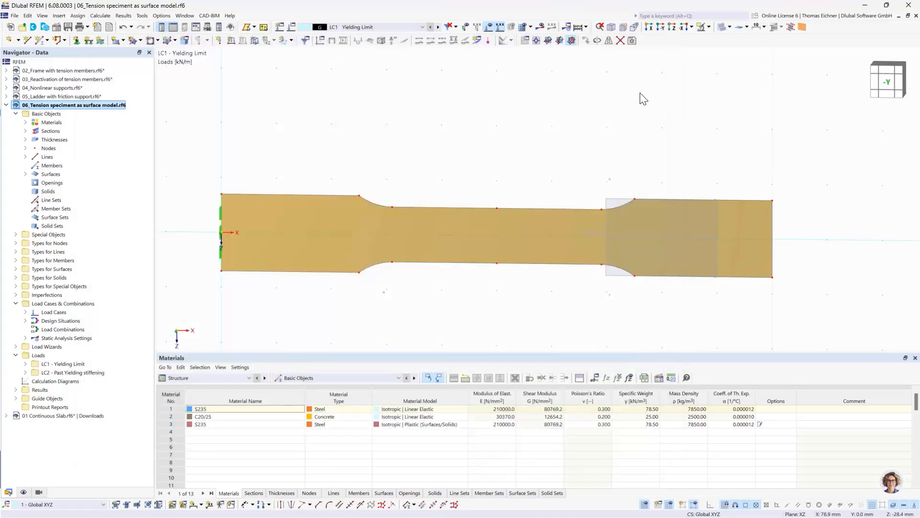
Open the LC1 line load at the specimen's loaded end and inspect its type, direction and magnitude beside the model
{"action": "middle_click_drag", "start_coordinate": [617, 150], "coordinate": [496, 149]}
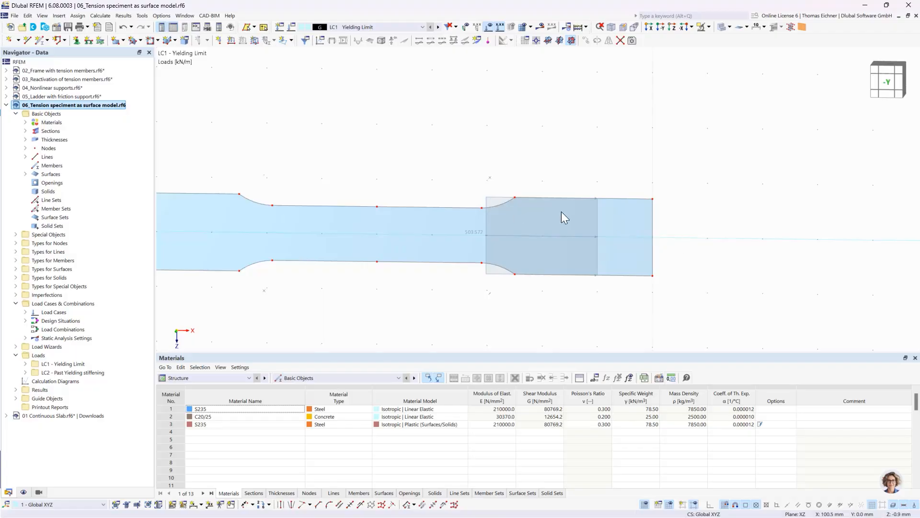
{"action": "double_click", "coordinate": [487, 206]}
{"action": "left_click_drag", "start_coordinate": [374, 90], "coordinate": [826, 67]}
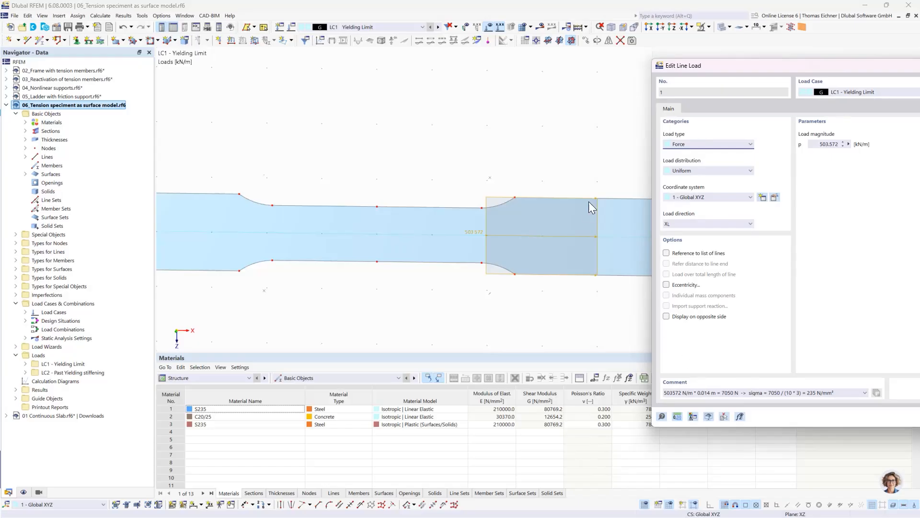
{"action": "left_click_drag", "start_coordinate": [714, 76], "coordinate": [782, 73]}
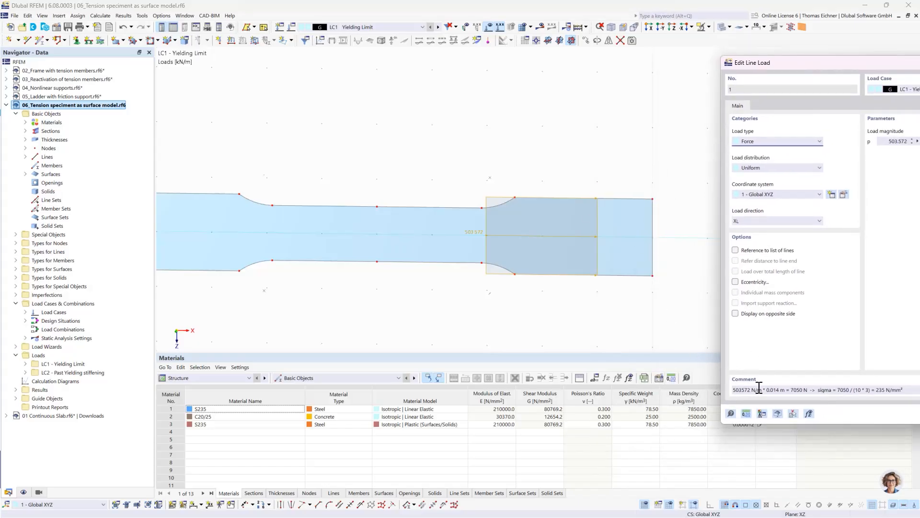
Read through the force and stress calculation in the line load's comment, and close the load without changes
{"action": "mouse_move", "coordinate": [766, 390]}
{"action": "left_mouse_down"}
{"action": "mouse_move", "coordinate": [785, 390]}
{"action": "mouse_move", "coordinate": [752, 390]}
{"action": "left_mouse_up"}
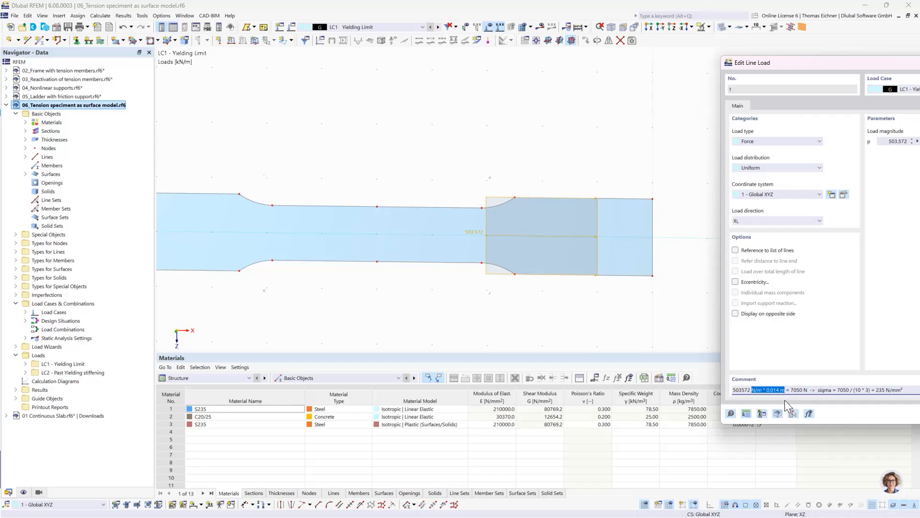
{"action": "left_click_drag", "start_coordinate": [792, 391], "coordinate": [806, 392]}
{"action": "left_click_drag", "start_coordinate": [837, 390], "coordinate": [850, 389]}
{"action": "left_click_drag", "start_coordinate": [876, 390], "coordinate": [883, 391]}
{"action": "left_click", "coordinate": [878, 389]}
{"action": "left_click_drag", "start_coordinate": [814, 73], "coordinate": [312, 110]}
{"action": "left_click", "coordinate": [731, 106]}
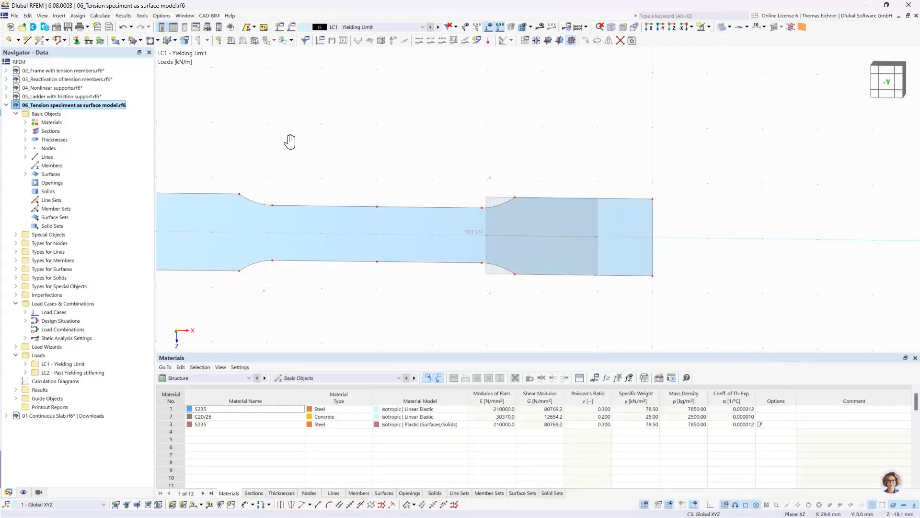
Check the geometry type, thickness and material of the specimen's surface, and close its properties without changes
{"action": "double_click", "coordinate": [321, 246]}
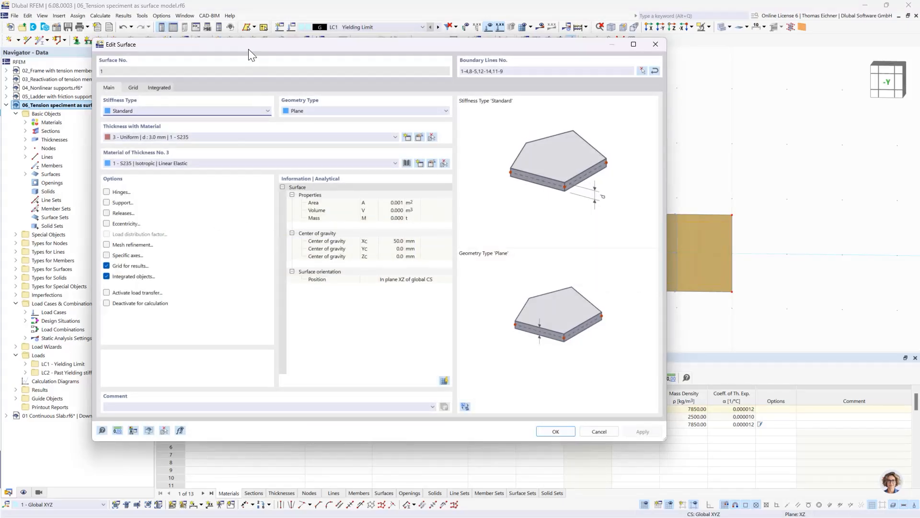
{"action": "left_click_drag", "start_coordinate": [249, 49], "coordinate": [292, 55]}
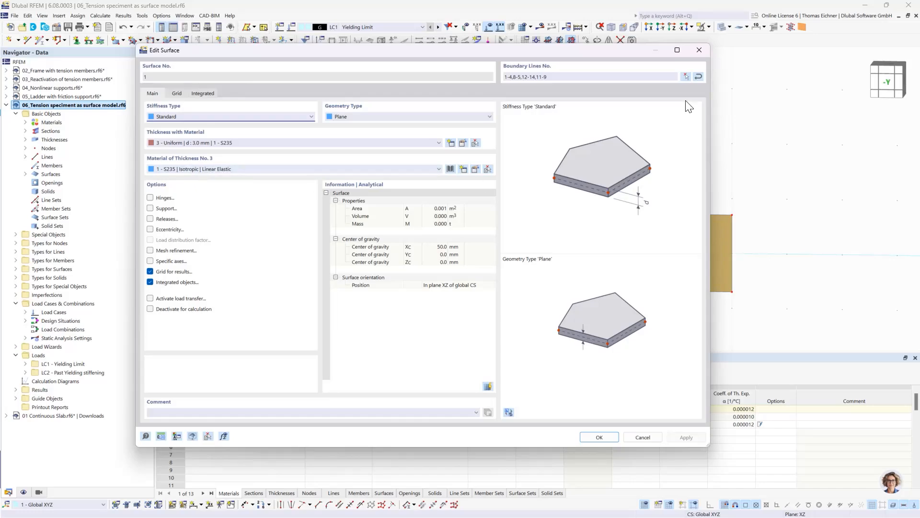
{"action": "left_click", "coordinate": [703, 47]}
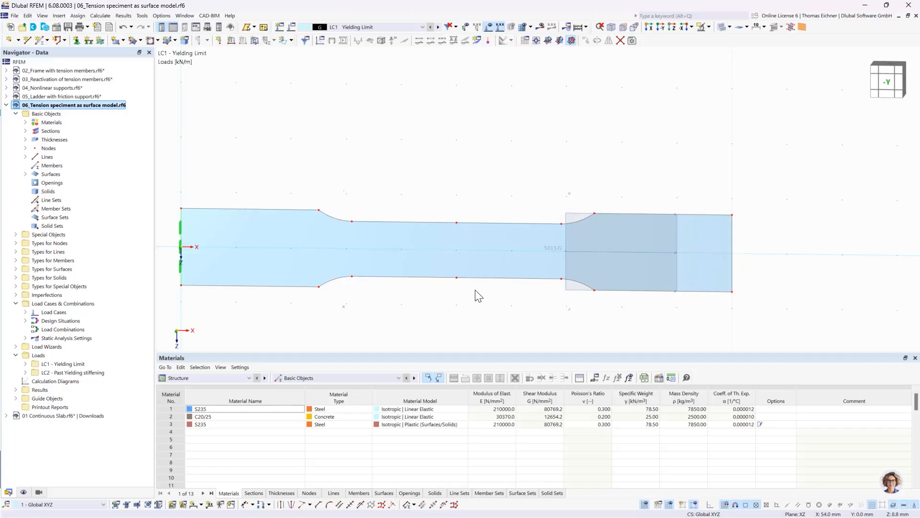
Compare the line load of LC2 Past Yielding stiffening with that of LC1 Yielding Limit, ending on LC1
{"action": "left_click", "coordinate": [438, 28]}
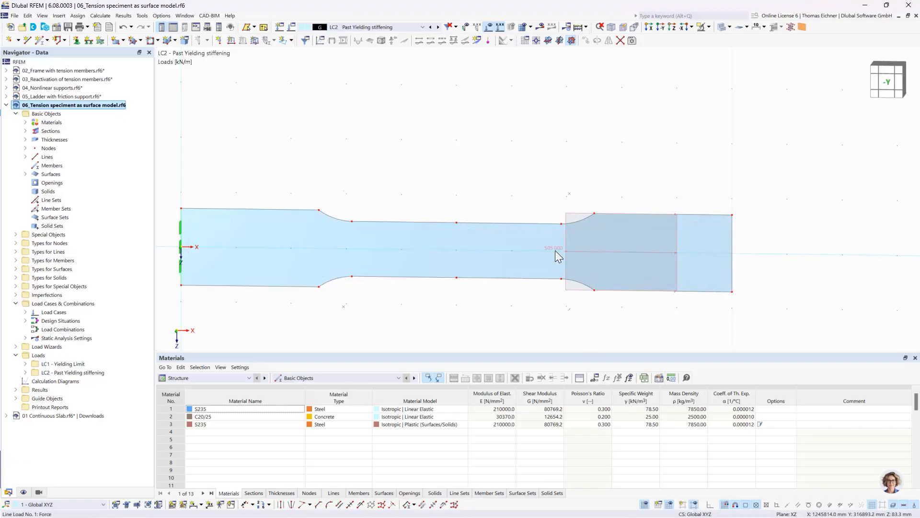
{"action": "mouse_move", "coordinate": [555, 250]}
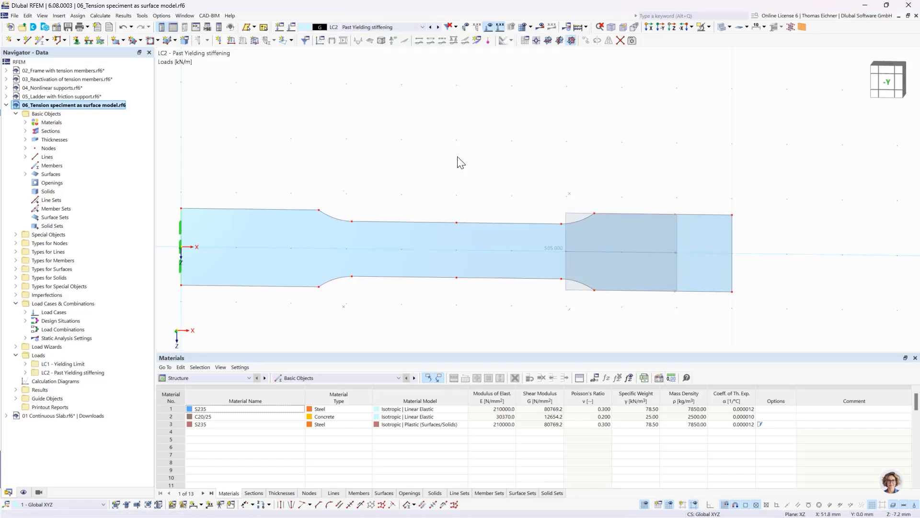
{"action": "left_click", "coordinate": [379, 28]}
{"action": "left_click", "coordinate": [358, 35]}
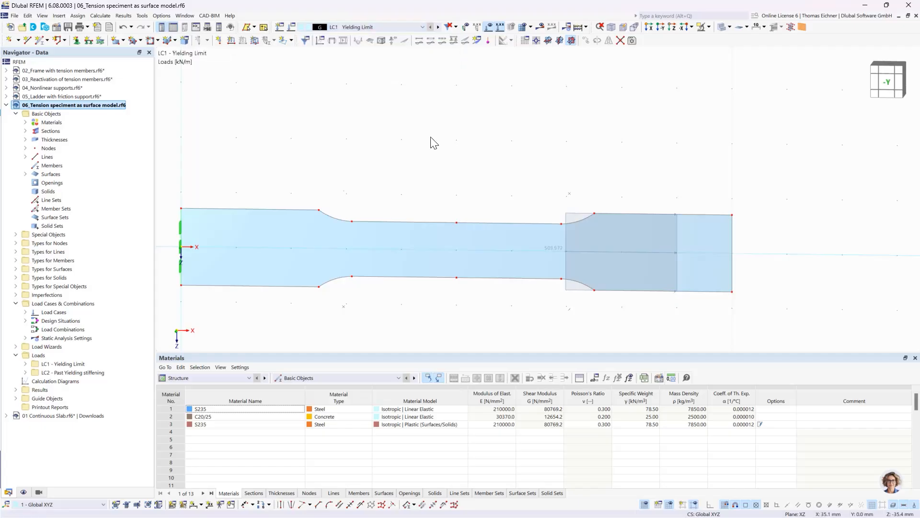
Calculate the model and examine the specimen's LC1 global deformations |u| along its full length
{"action": "left_click", "coordinate": [581, 27]}
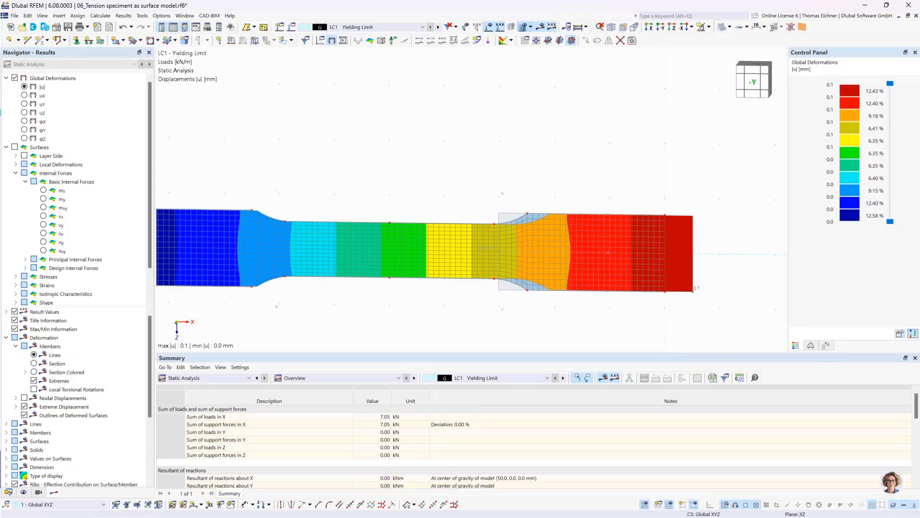
{"action": "middle_click_drag", "start_coordinate": [349, 214], "coordinate": [407, 176]}
{"action": "scroll", "coordinate": [409, 179], "scroll_direction": "down", "scroll_amount": 1}
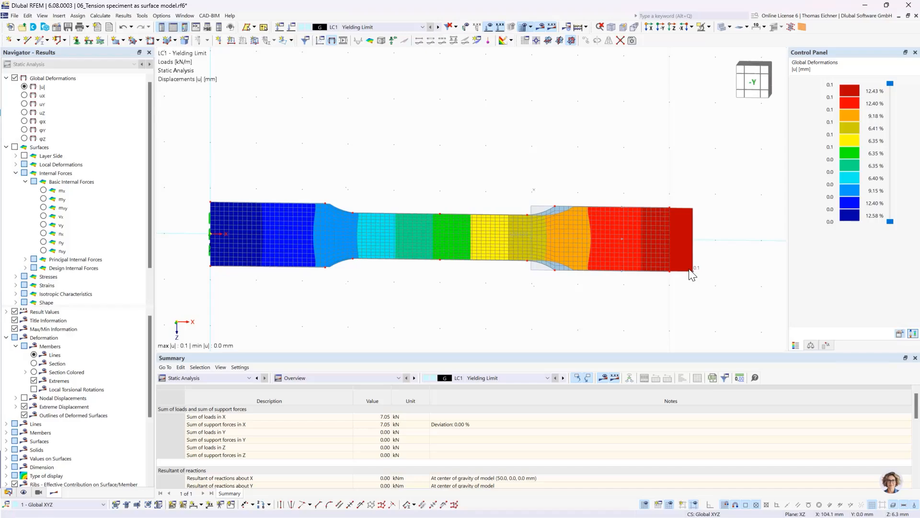
{"action": "scroll", "coordinate": [483, 212], "scroll_direction": "up", "scroll_amount": 3}
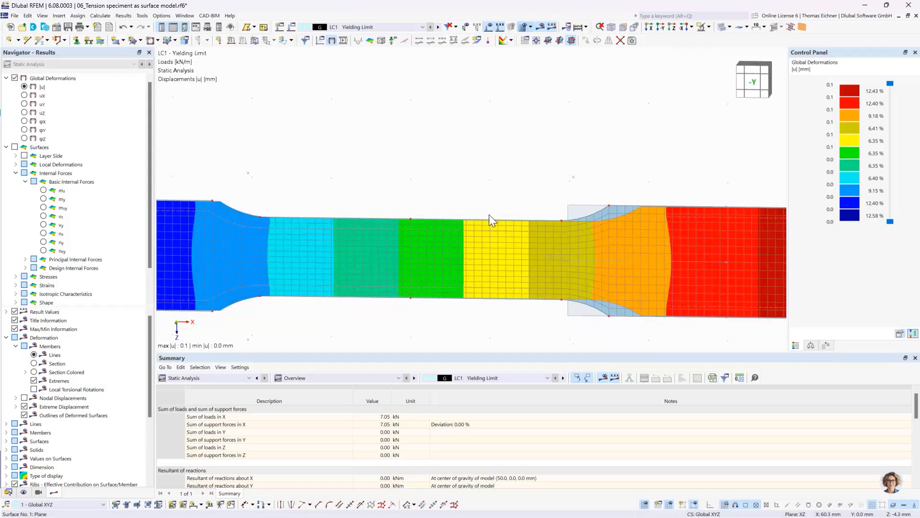
{"action": "scroll", "coordinate": [396, 180], "scroll_direction": "down", "scroll_amount": 2}
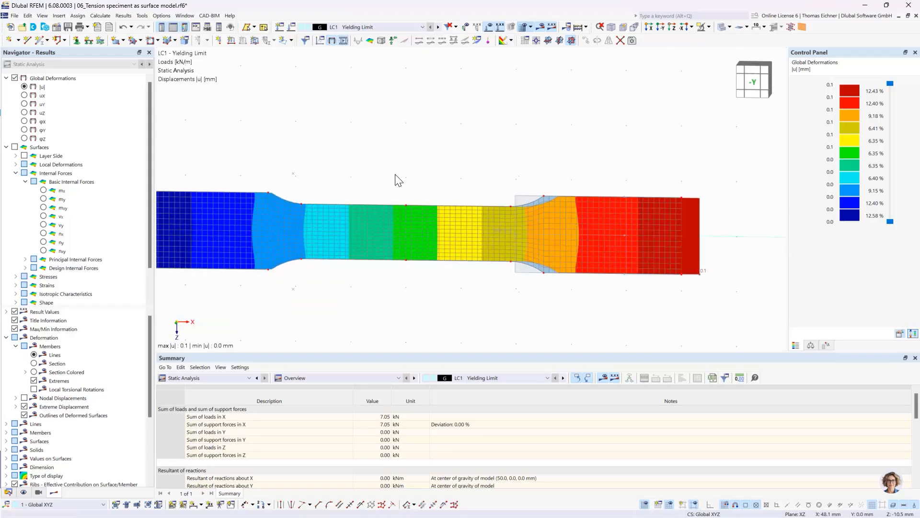
{"action": "scroll", "coordinate": [396, 180], "scroll_direction": "down", "scroll_amount": 1}
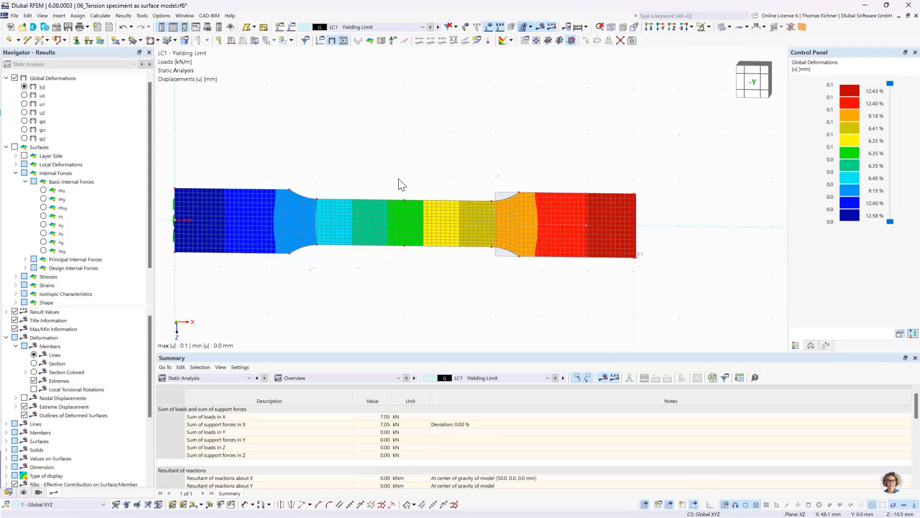
{"action": "left_click", "coordinate": [333, 40]}
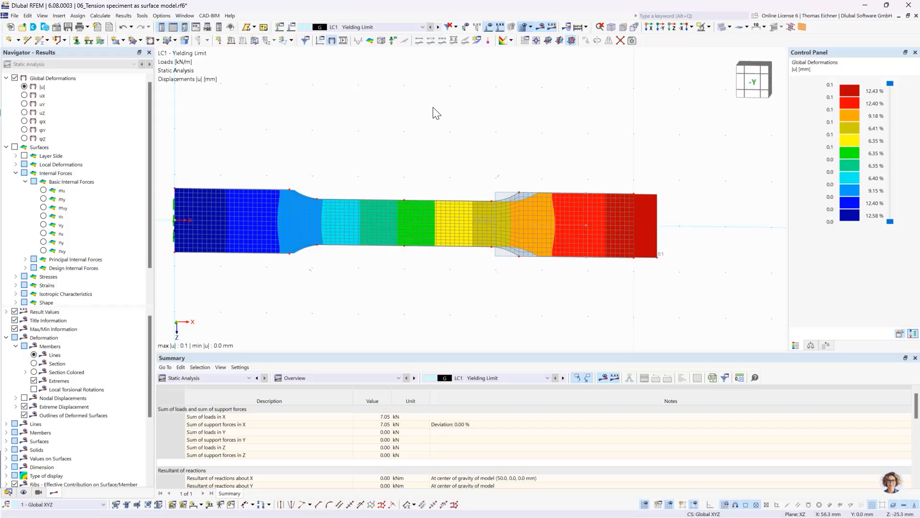
Display the maximum von Mises equivalent stresses on the surface for LC2 Past Yielding stiffening
{"action": "left_click", "coordinate": [411, 25]}
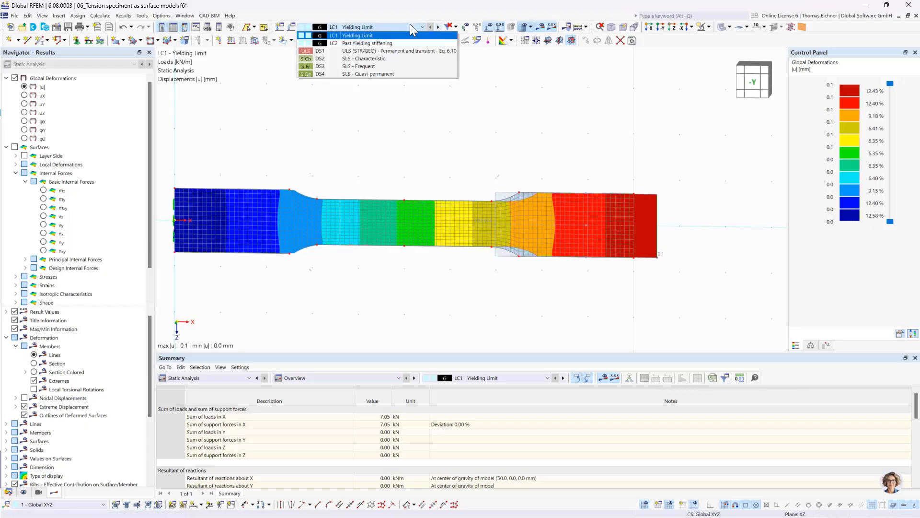
{"action": "left_click", "coordinate": [412, 26]}
{"action": "left_click", "coordinate": [438, 26]}
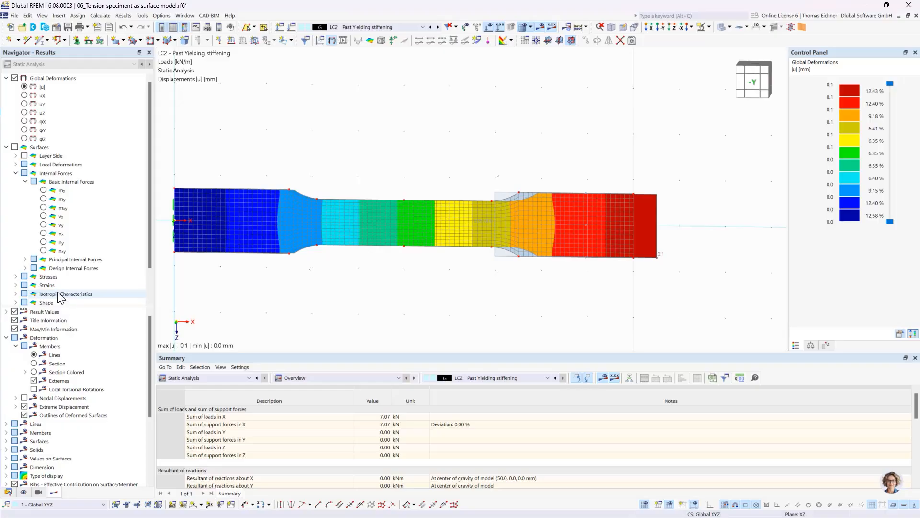
{"action": "left_click", "coordinate": [16, 276]}
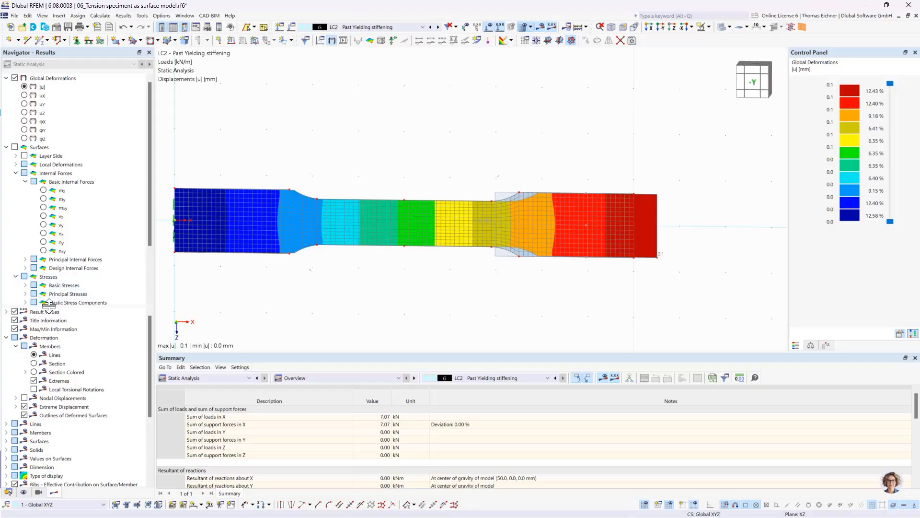
{"action": "left_click", "coordinate": [25, 294]}
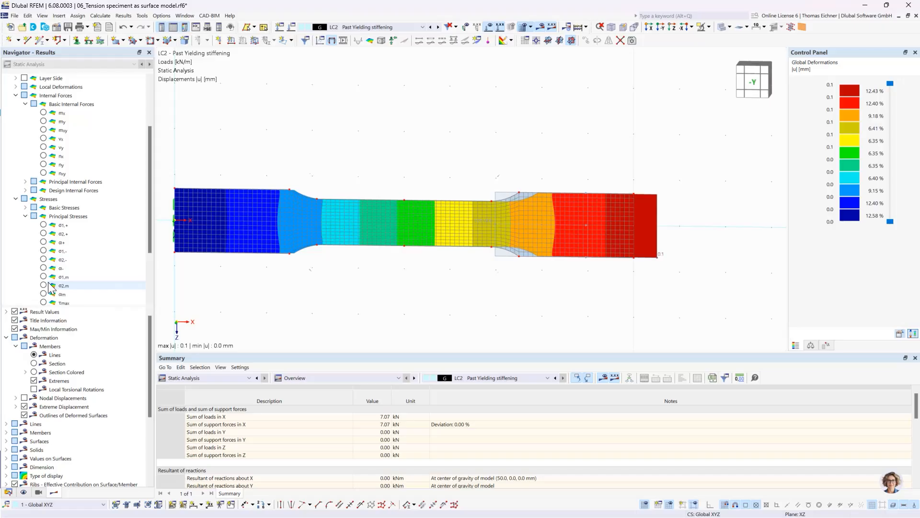
{"action": "left_click", "coordinate": [25, 216]}
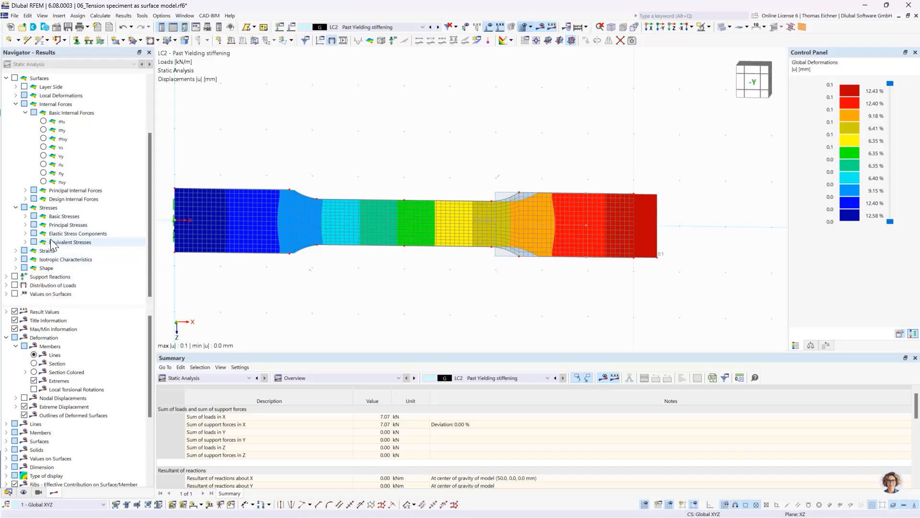
{"action": "left_click", "coordinate": [25, 242]}
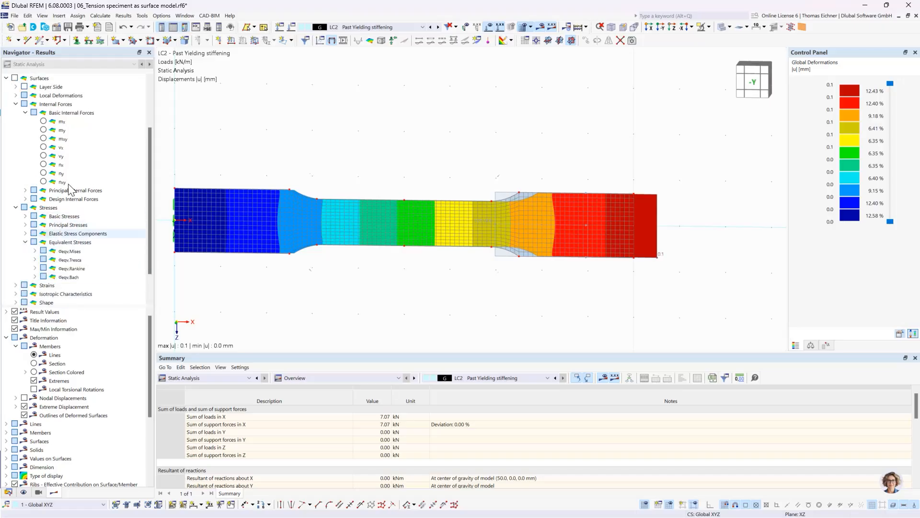
{"action": "left_click", "coordinate": [35, 251]}
{"action": "left_click", "coordinate": [71, 252]}
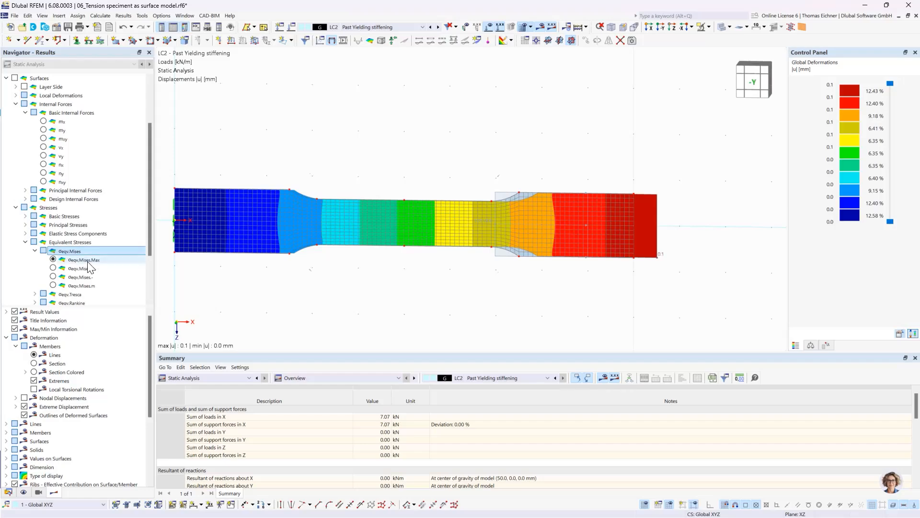
{"action": "left_click", "coordinate": [53, 259]}
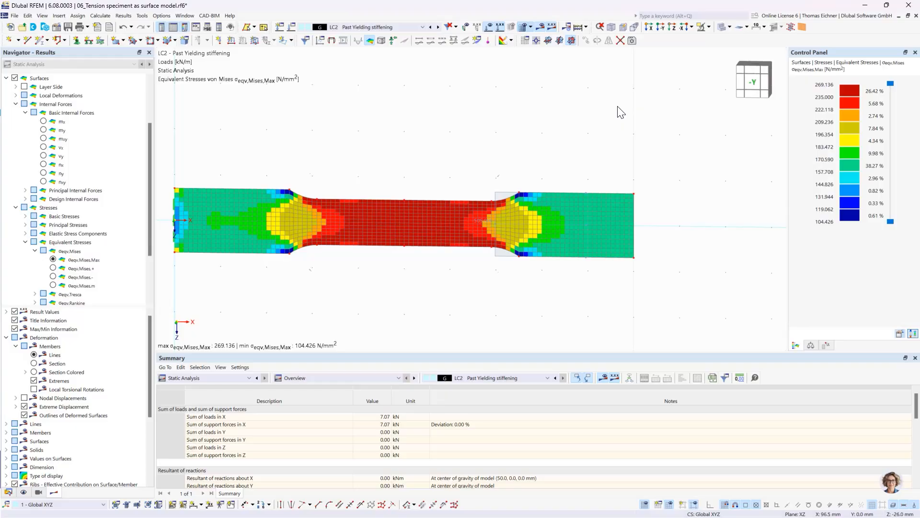
Refer the stress colour scale to the Max/Min values and view the resulting distribution on the specimen
{"action": "left_click", "coordinate": [902, 334]}
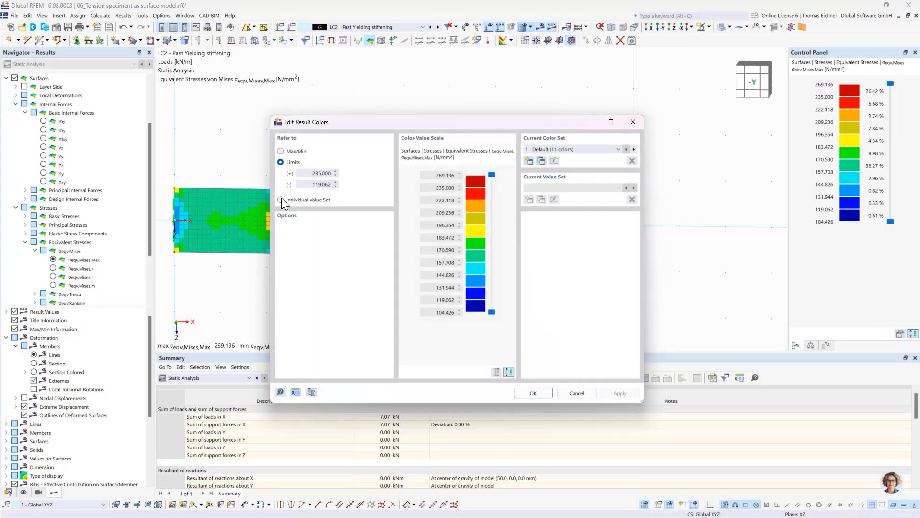
{"action": "left_click", "coordinate": [280, 151]}
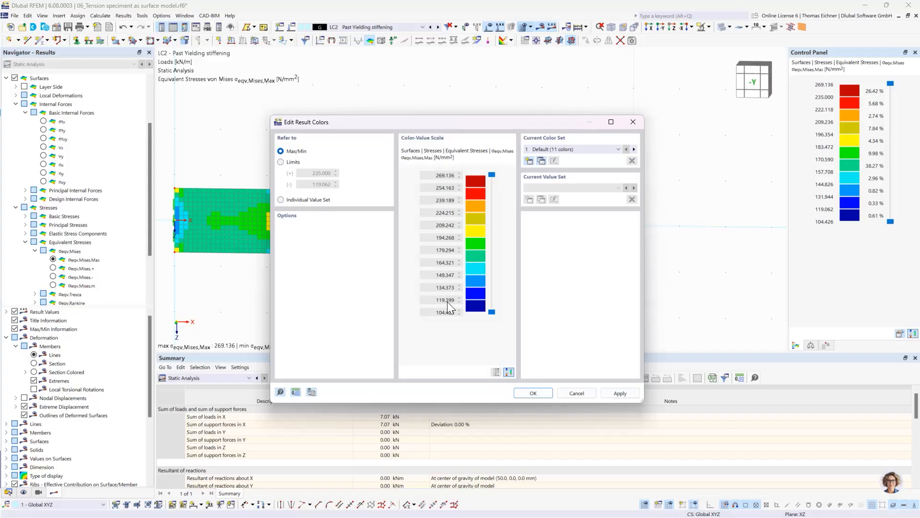
{"action": "left_click", "coordinate": [539, 395]}
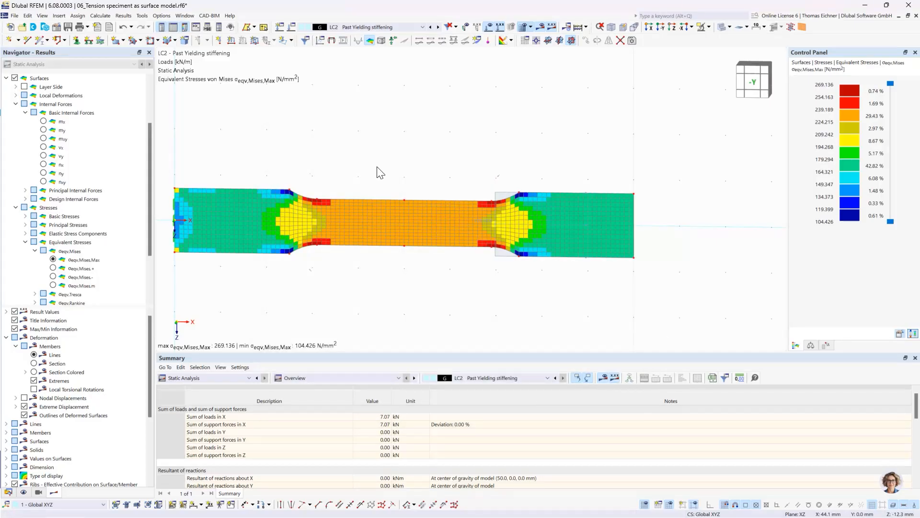
{"action": "middle_click_drag", "start_coordinate": [340, 157], "coordinate": [376, 168]}
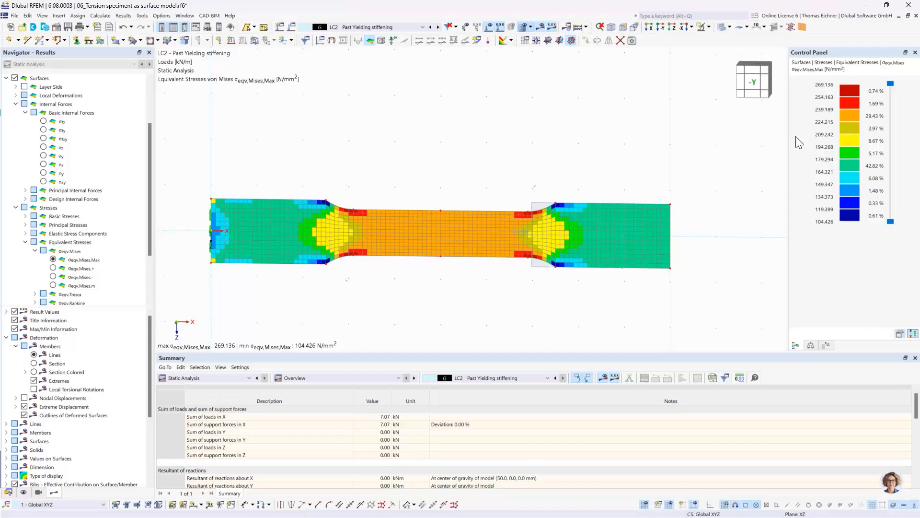
Refer the stress colour scale to limits of 235 and 119.062 N/mm²
{"action": "left_click", "coordinate": [900, 334]}
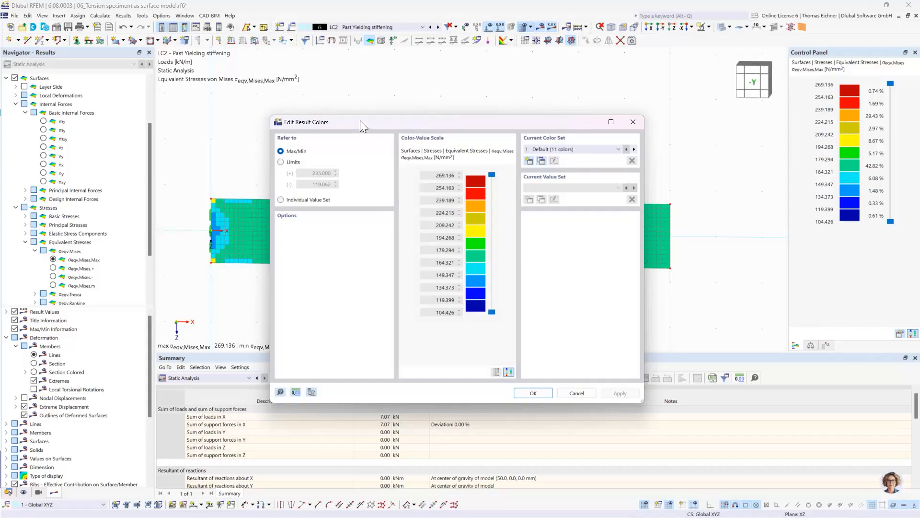
{"action": "left_click_drag", "start_coordinate": [360, 120], "coordinate": [379, 114]}
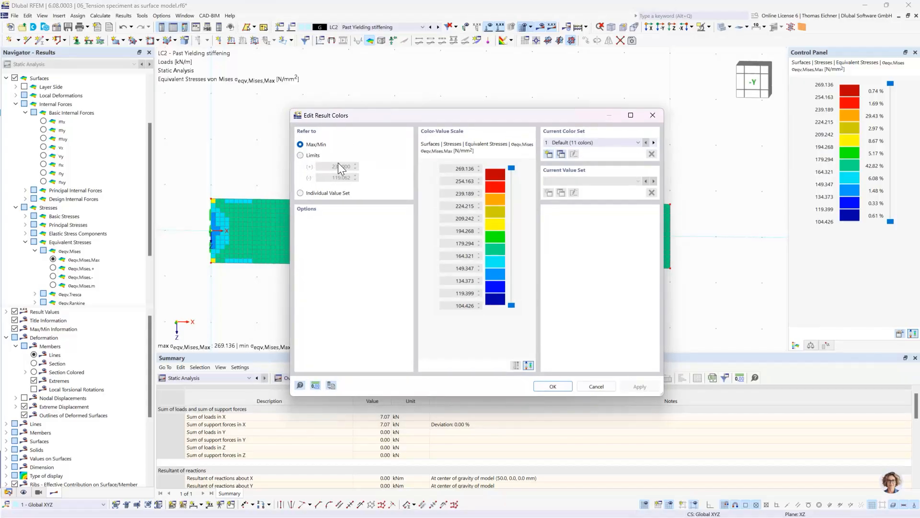
{"action": "left_click", "coordinate": [300, 155]}
{"action": "left_click", "coordinate": [552, 387]}
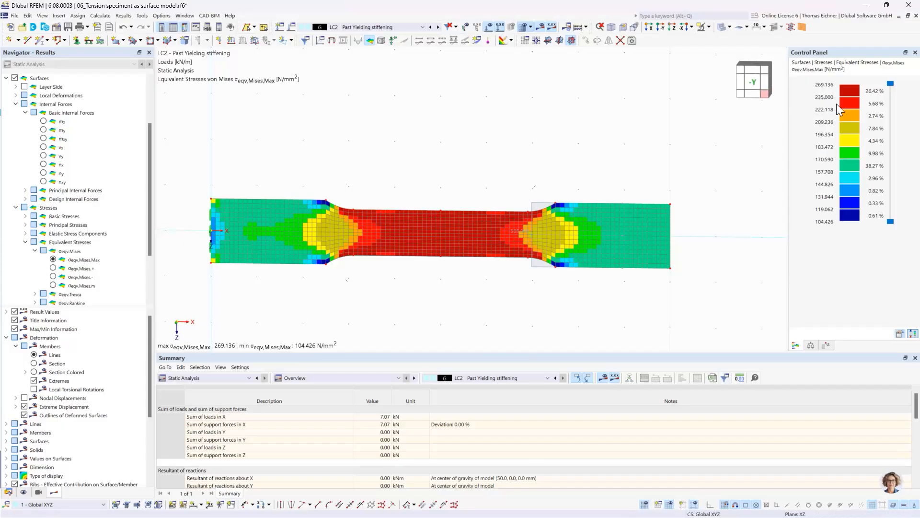
Examine the LC2 von Mises stress distribution in the narrow section, the fillet transitions and the ends against the colour scale
{"action": "scroll", "coordinate": [482, 257], "scroll_direction": "up", "scroll_amount": 2}
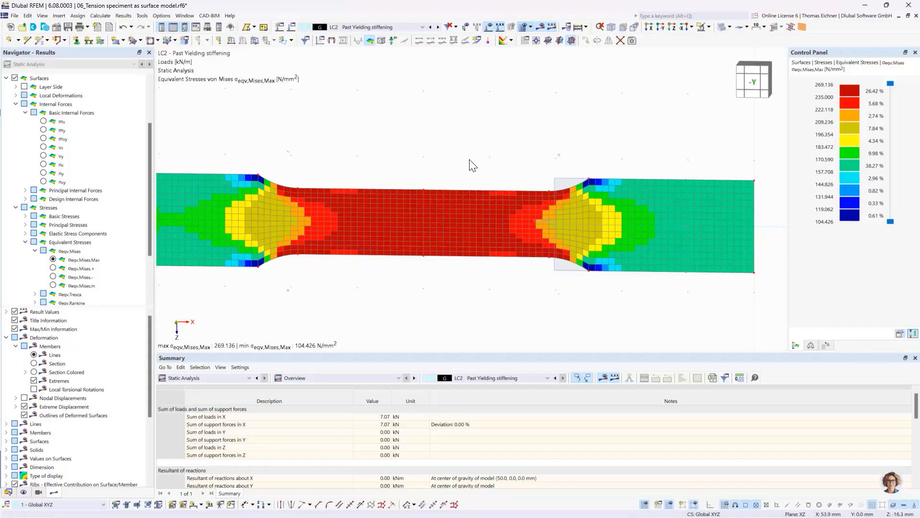
{"action": "middle_click_drag", "start_coordinate": [471, 163], "coordinate": [522, 164]}
{"action": "scroll", "coordinate": [522, 164], "scroll_direction": "down", "scroll_amount": 1}
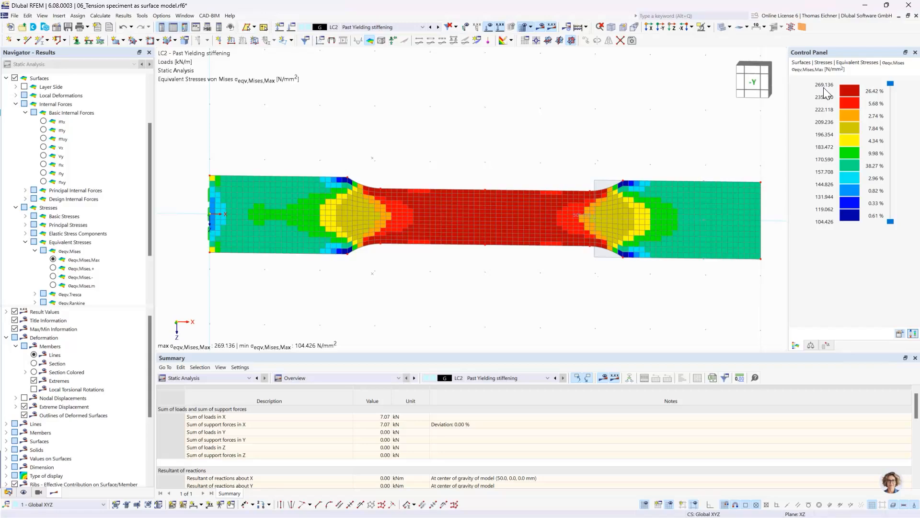
{"action": "middle_click_drag", "start_coordinate": [706, 121], "coordinate": [669, 126]}
{"action": "scroll", "coordinate": [669, 126], "scroll_direction": "down", "scroll_amount": 3}
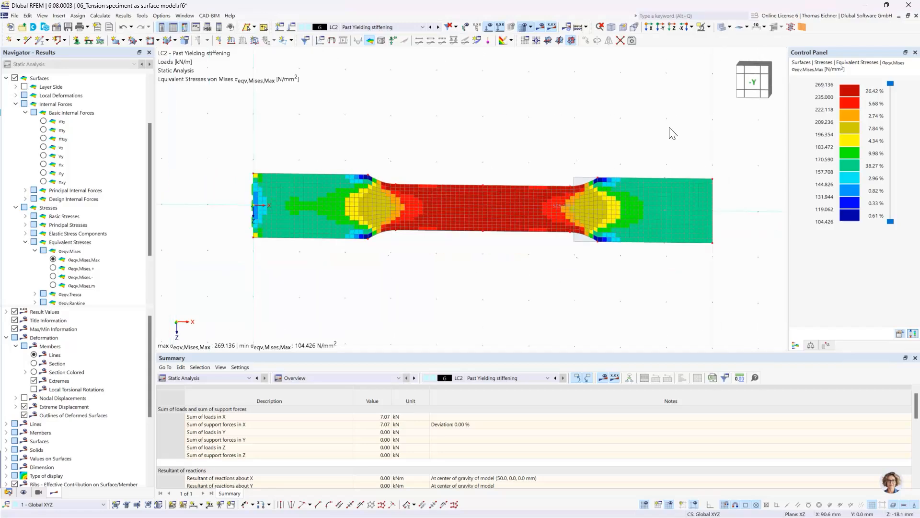
{"action": "middle_click_drag", "start_coordinate": [591, 135], "coordinate": [571, 158]}
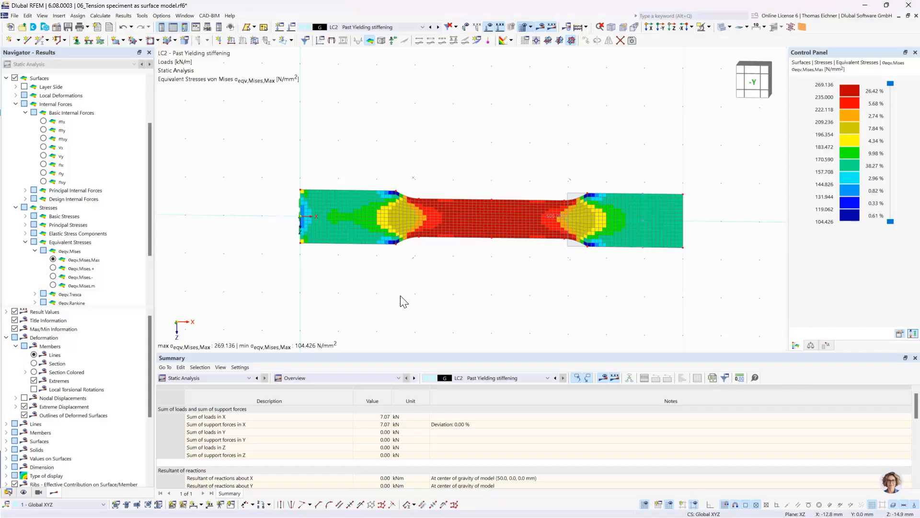
{"action": "scroll", "coordinate": [350, 223], "scroll_direction": "up", "scroll_amount": 1}
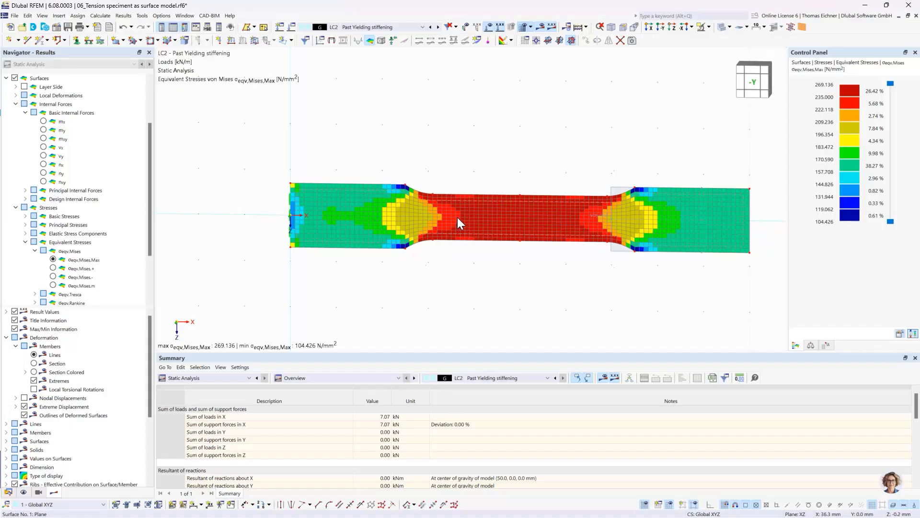
{"action": "scroll", "coordinate": [480, 242], "scroll_direction": "up", "scroll_amount": 1}
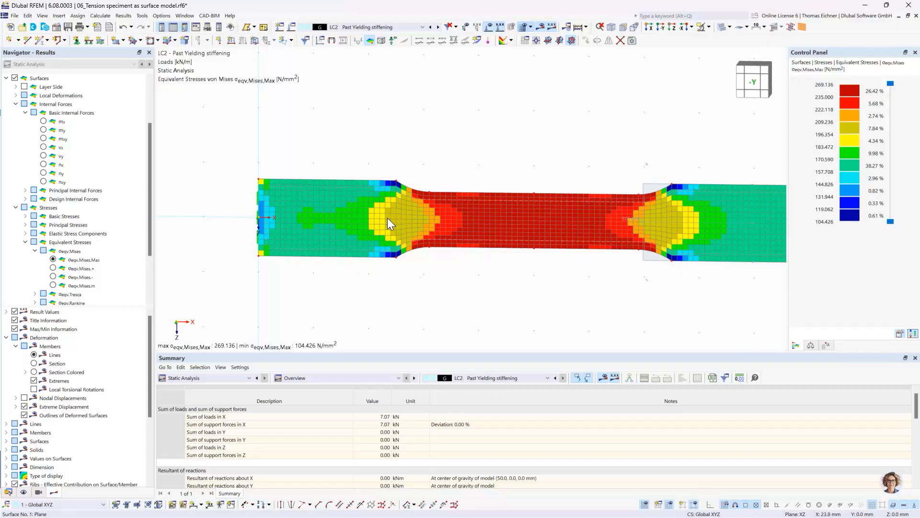
{"action": "mouse_move", "coordinate": [388, 217]}
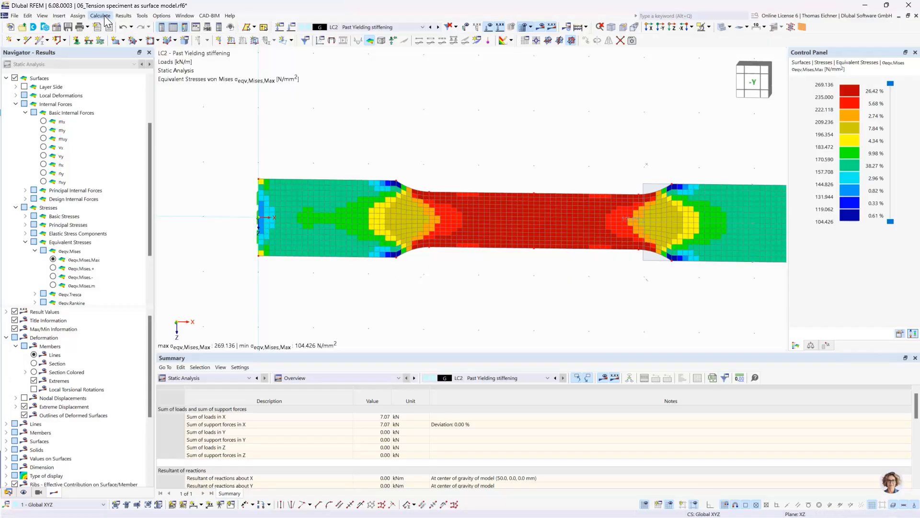
Set the surface result smoothing type to Continuous within surfaces and view the smoothed von Mises stresses for LC2
{"action": "left_click", "coordinate": [122, 16]}
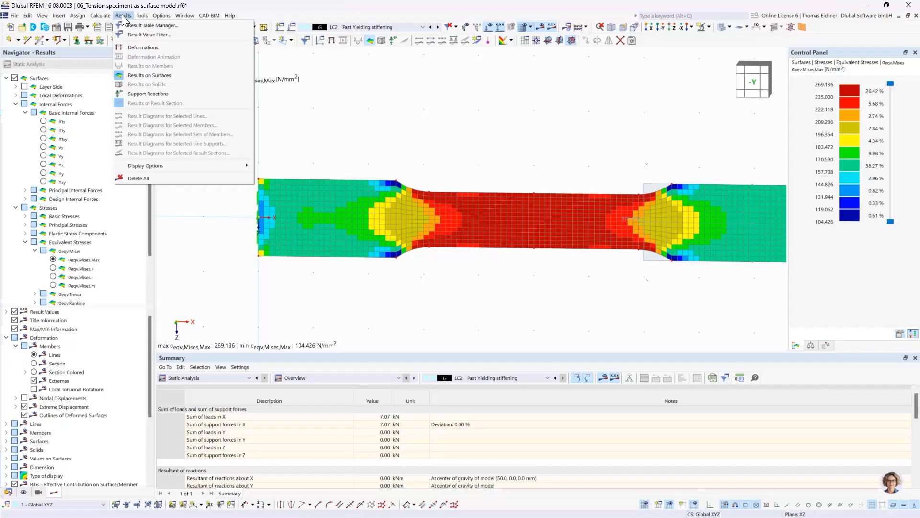
{"action": "mouse_move", "coordinate": [96, 16]}
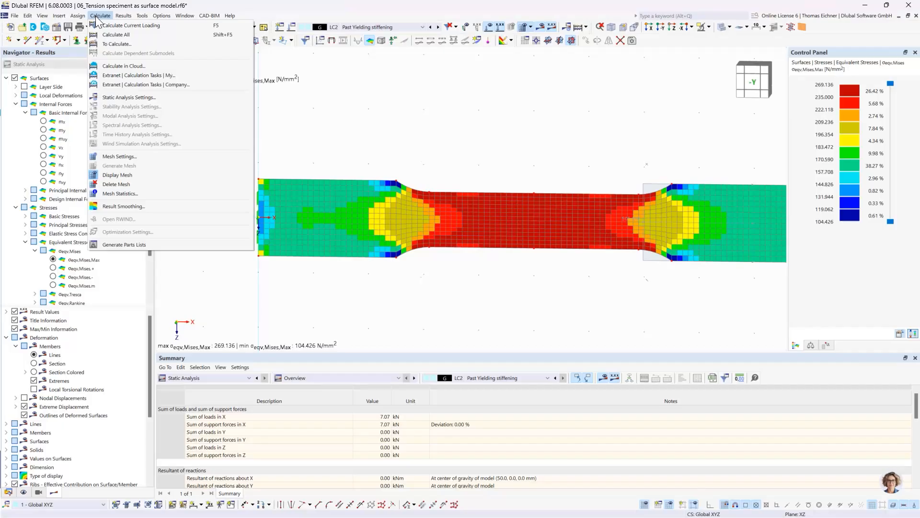
{"action": "left_click", "coordinate": [111, 207]}
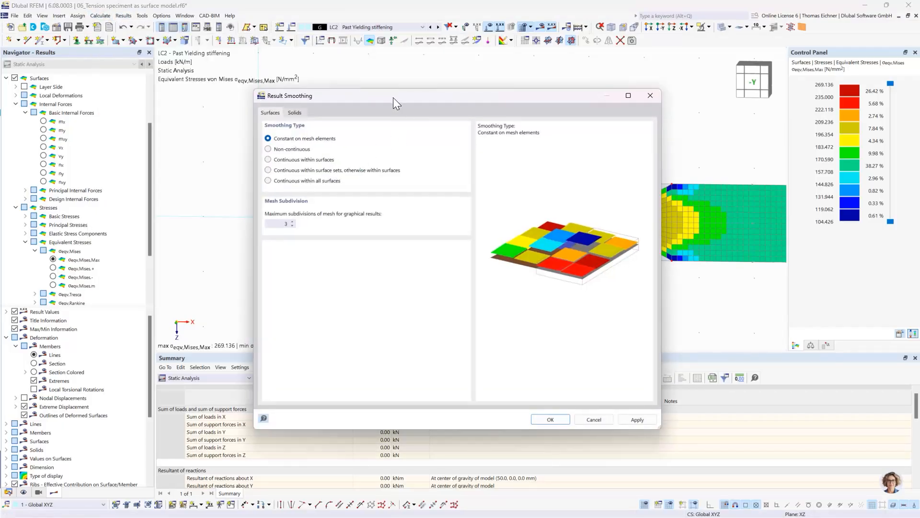
{"action": "left_click_drag", "start_coordinate": [406, 140], "coordinate": [460, 285]}
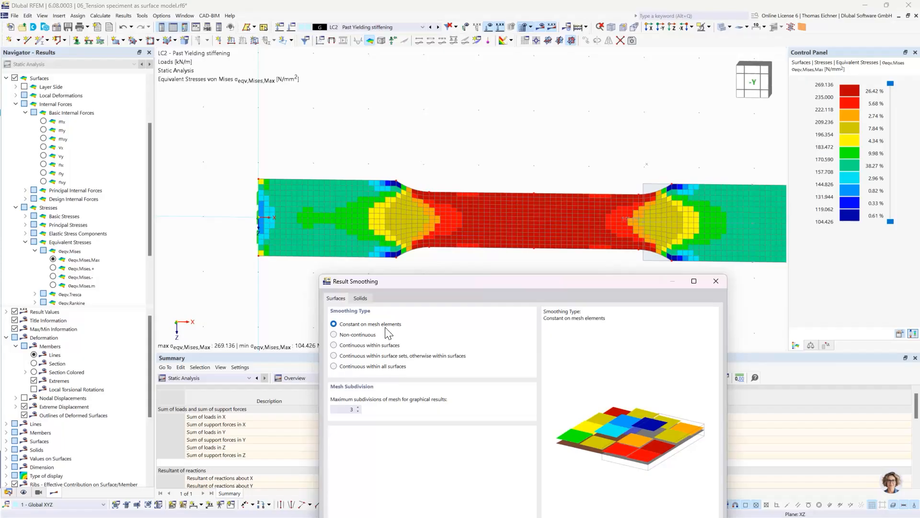
{"action": "left_click", "coordinate": [339, 345]}
{"action": "left_click_drag", "start_coordinate": [425, 286], "coordinate": [374, 173]}
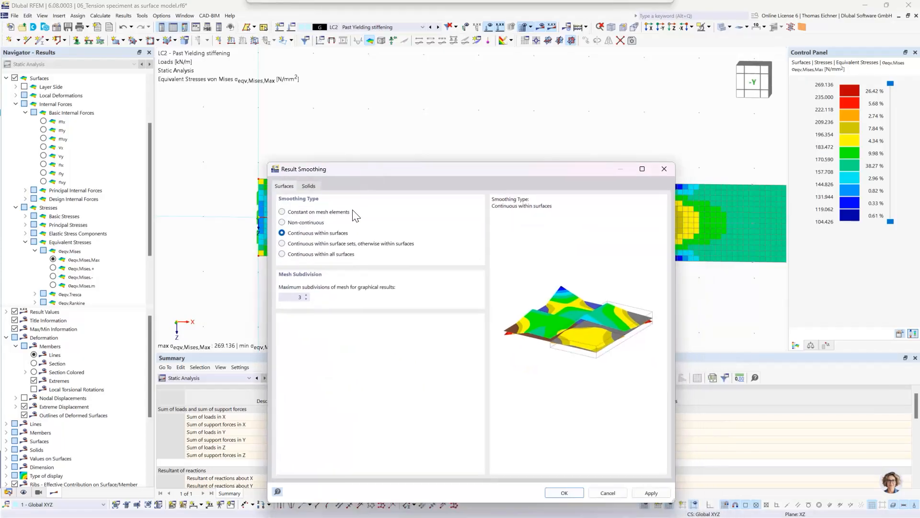
{"action": "left_click", "coordinate": [559, 493]}
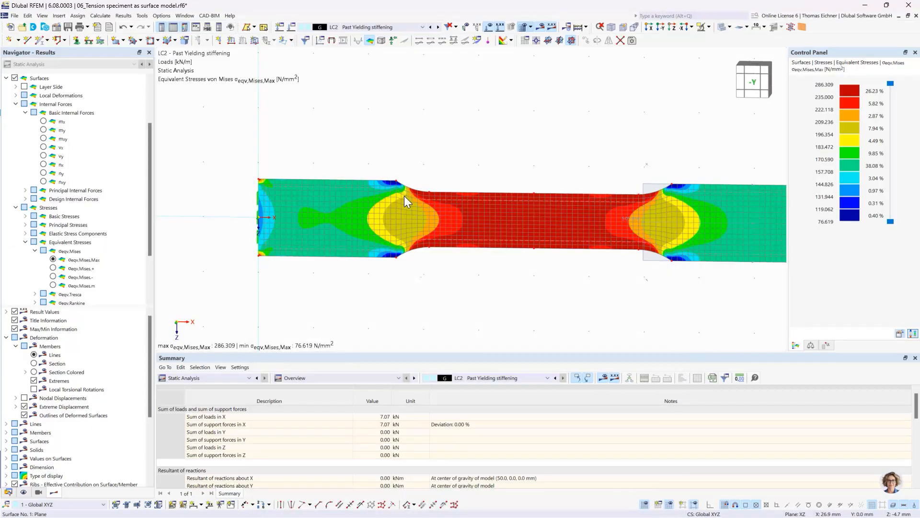
{"action": "right_click", "coordinate": [401, 241]}
{"action": "left_click", "coordinate": [375, 284]}
Set the surface result smoothing type back to Constant on mesh elements
{"action": "left_click", "coordinate": [123, 16]}
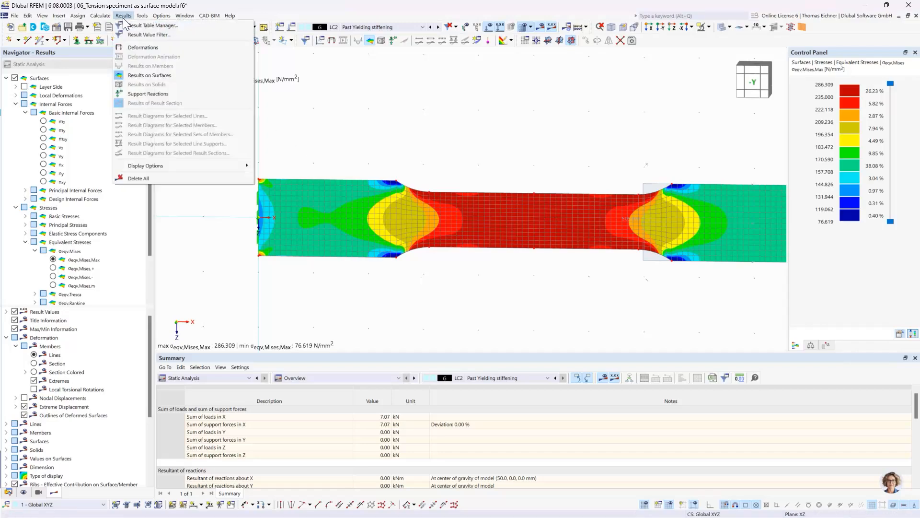
{"action": "mouse_move", "coordinate": [100, 16]}
{"action": "left_click", "coordinate": [123, 206]}
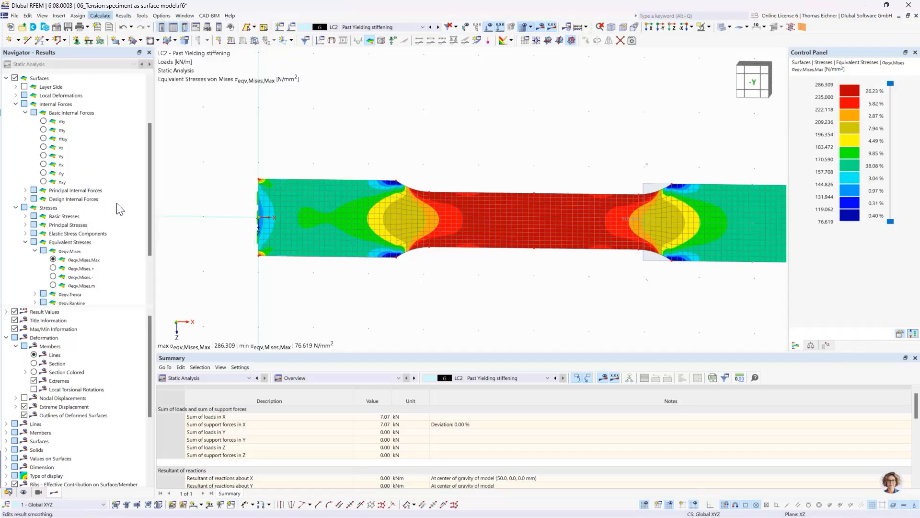
{"action": "left_click", "coordinate": [268, 139]}
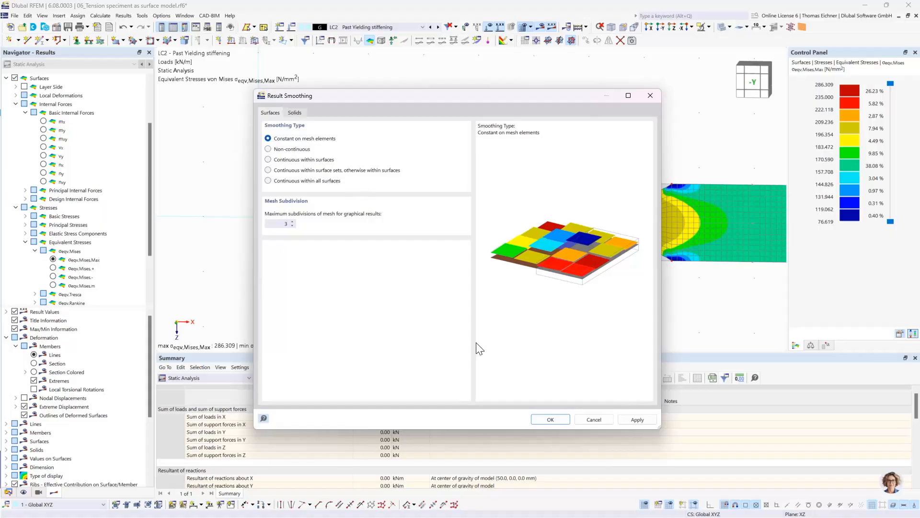
{"action": "left_click", "coordinate": [563, 420]}
Edit the specimen's surface and select material 3 - S235 | Isotropic | Plastic (Surfaces/Solids) for its thickness
{"action": "middle_click_drag", "start_coordinate": [559, 315], "coordinate": [488, 312]}
{"action": "scroll", "coordinate": [489, 313], "scroll_direction": "down", "scroll_amount": 1}
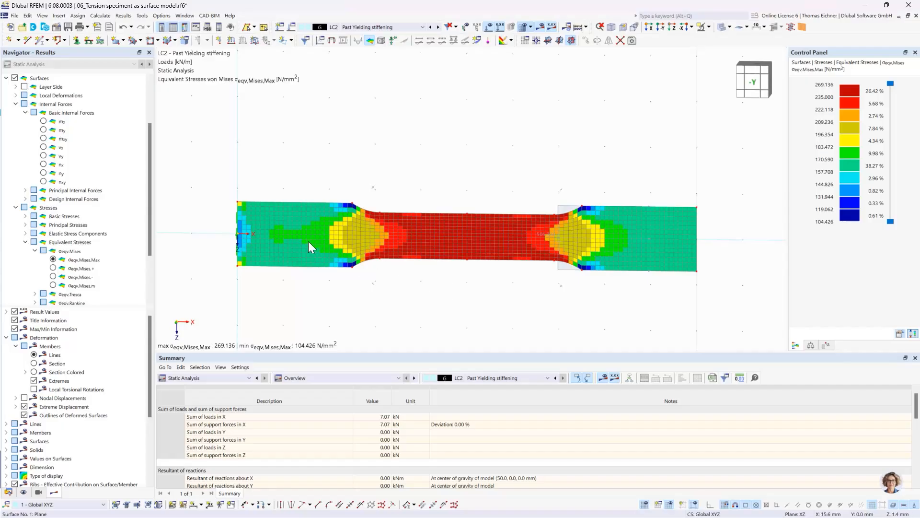
{"action": "double_click", "coordinate": [304, 254]}
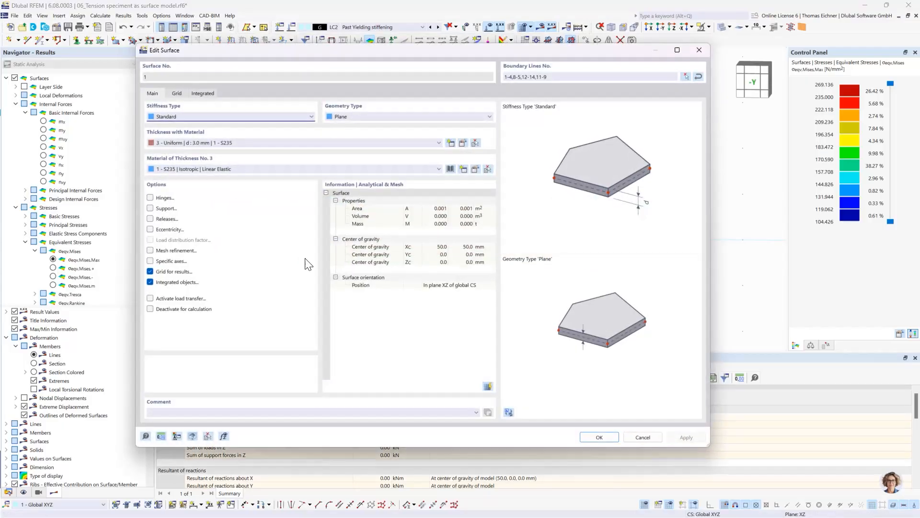
{"action": "left_click", "coordinate": [237, 169]}
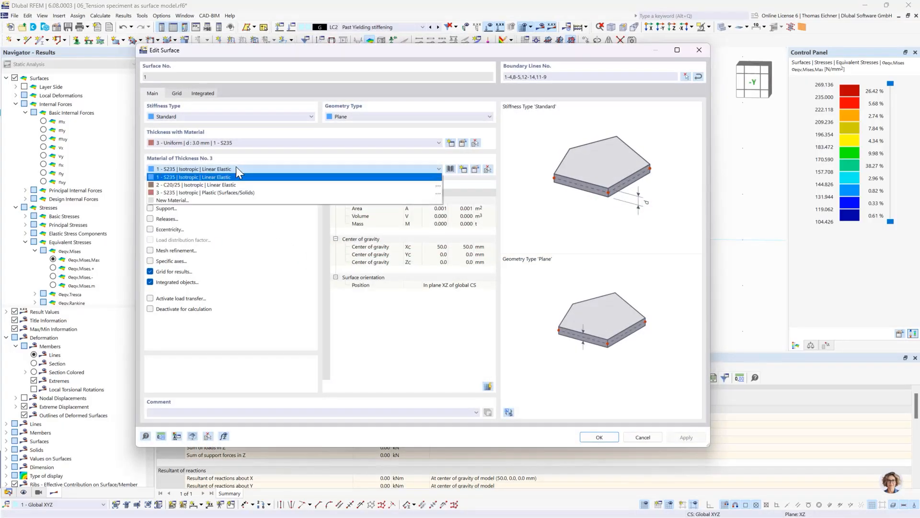
{"action": "left_click", "coordinate": [206, 192]}
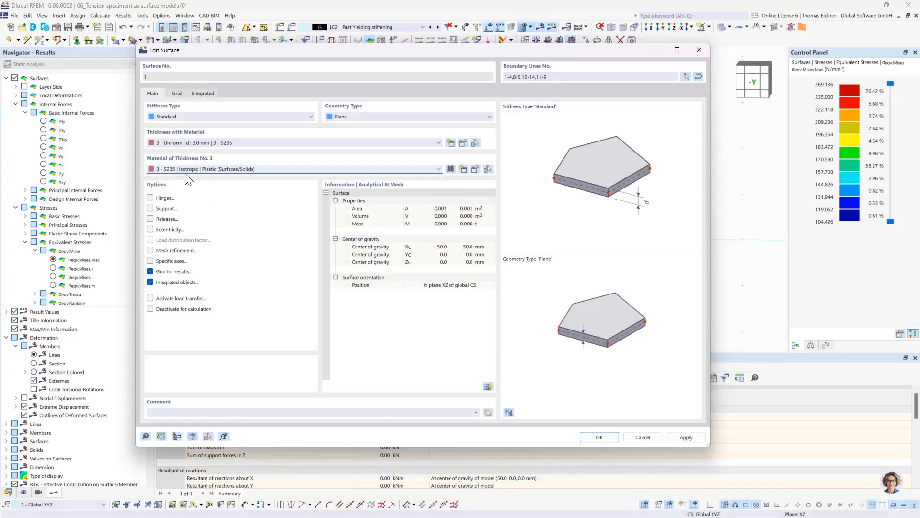
Review the plastic S235 material's stress failure hypothesis, diagram type, moduli of elasticity and yield strengths
{"action": "left_click", "coordinate": [474, 170]}
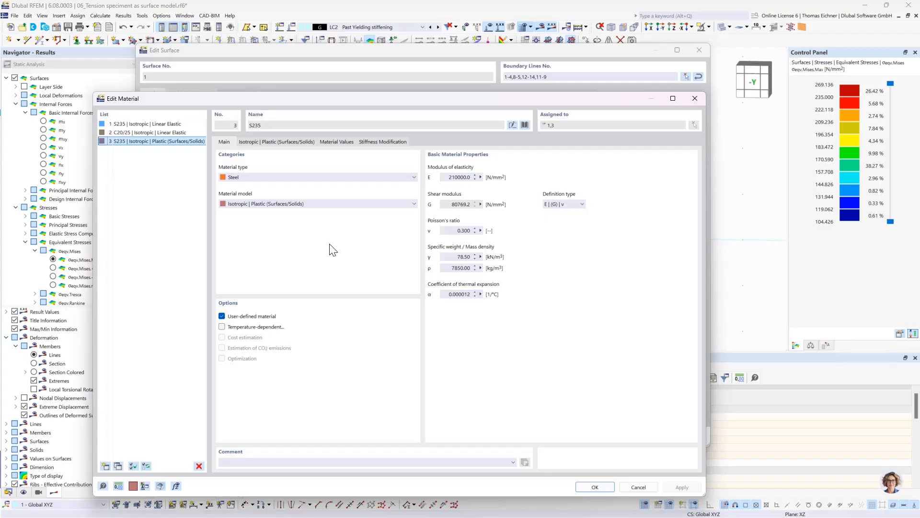
{"action": "left_click", "coordinate": [281, 142]}
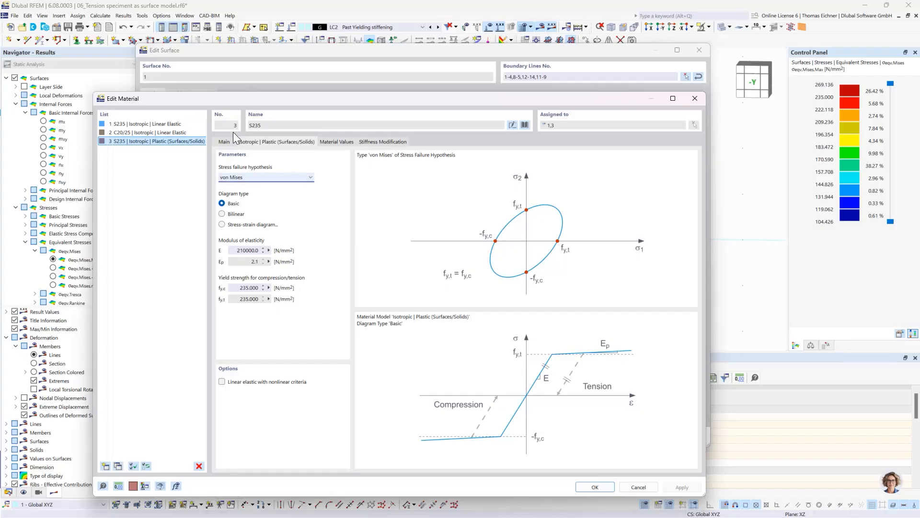
{"action": "left_click_drag", "start_coordinate": [231, 102], "coordinate": [279, 108]}
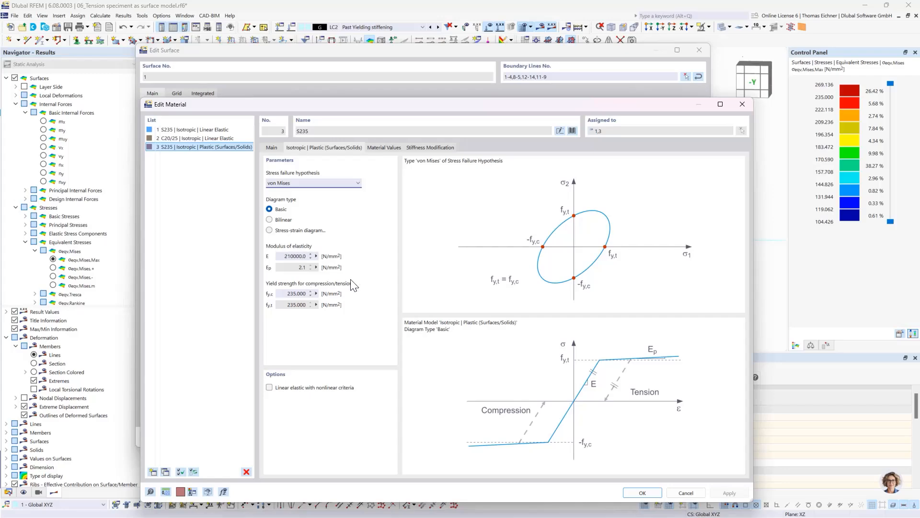
{"action": "left_click_drag", "start_coordinate": [323, 102], "coordinate": [305, 75]}
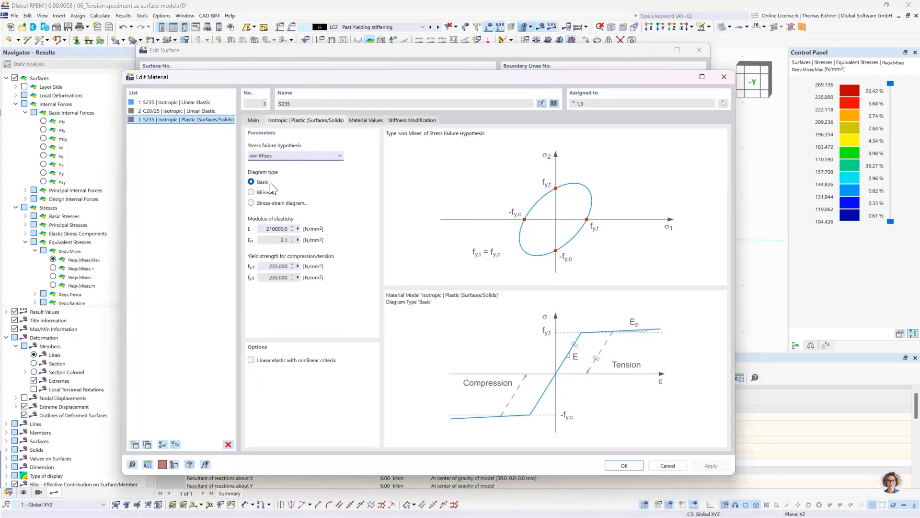
{"action": "left_click", "coordinate": [273, 267]}
{"action": "left_click", "coordinate": [267, 277]}
{"action": "double_click", "coordinate": [271, 229]}
{"action": "left_click", "coordinate": [623, 464]}
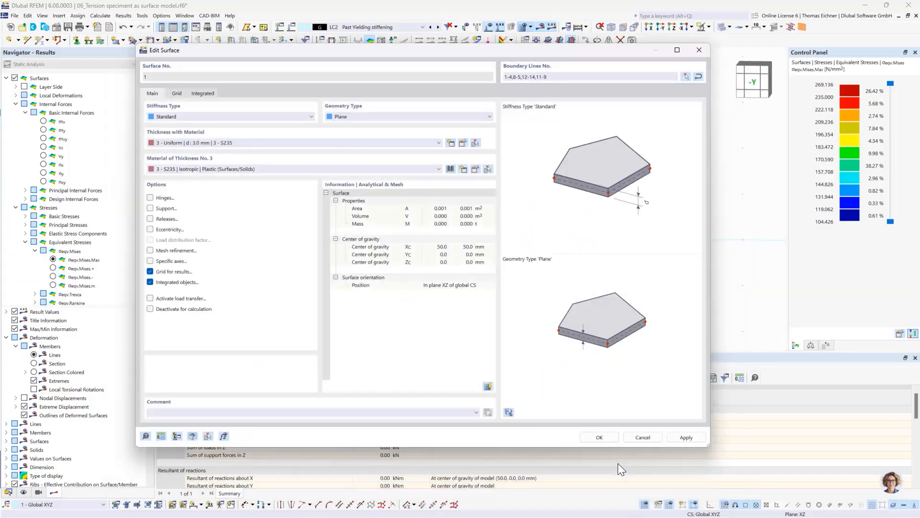
Confirm the surface's material change with deletion of the existing results, and calculate LC1 Yielding Limit to show its von Mises stresses
{"action": "left_click", "coordinate": [599, 437]}
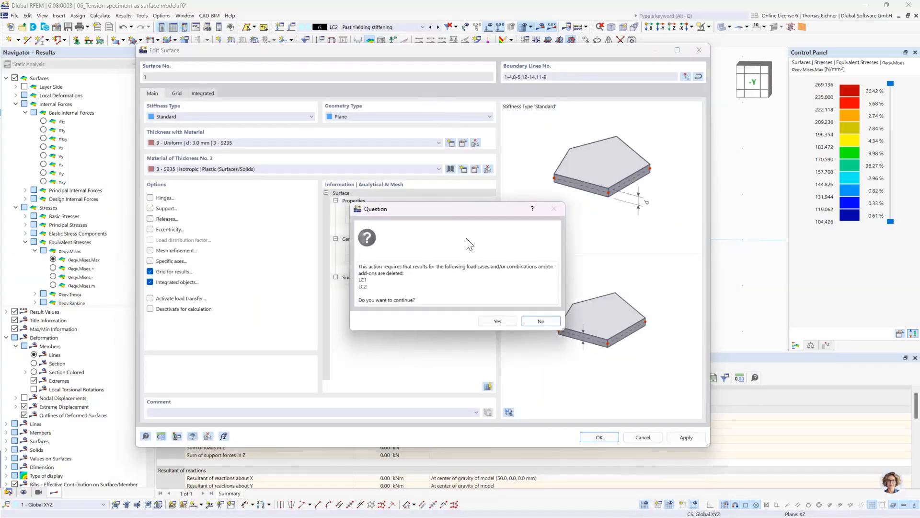
{"action": "key", "text": "Return"}
{"action": "left_click", "coordinate": [431, 27]}
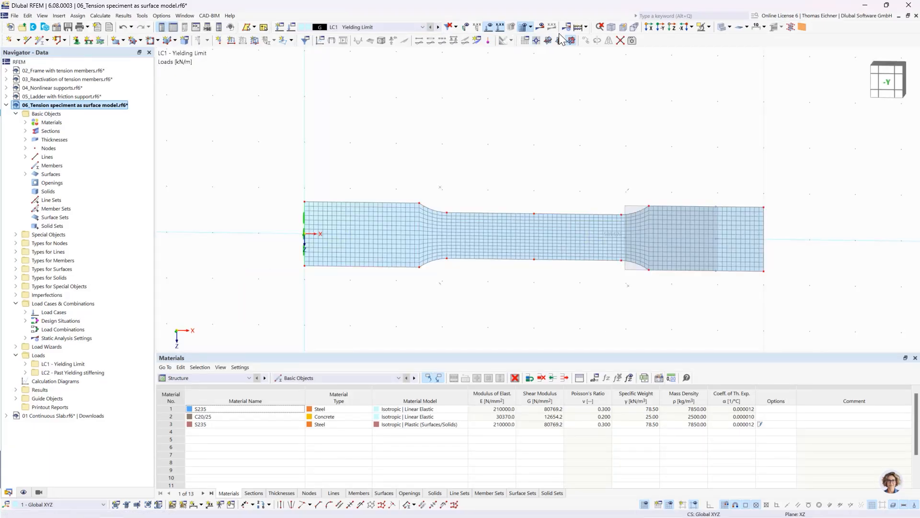
{"action": "left_click", "coordinate": [578, 27]}
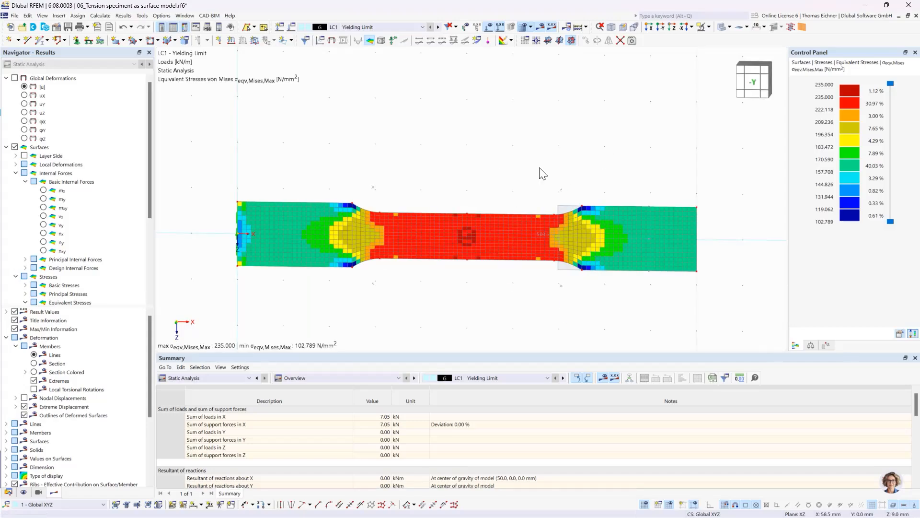
{"action": "middle_click_drag", "start_coordinate": [490, 144], "coordinate": [493, 126]}
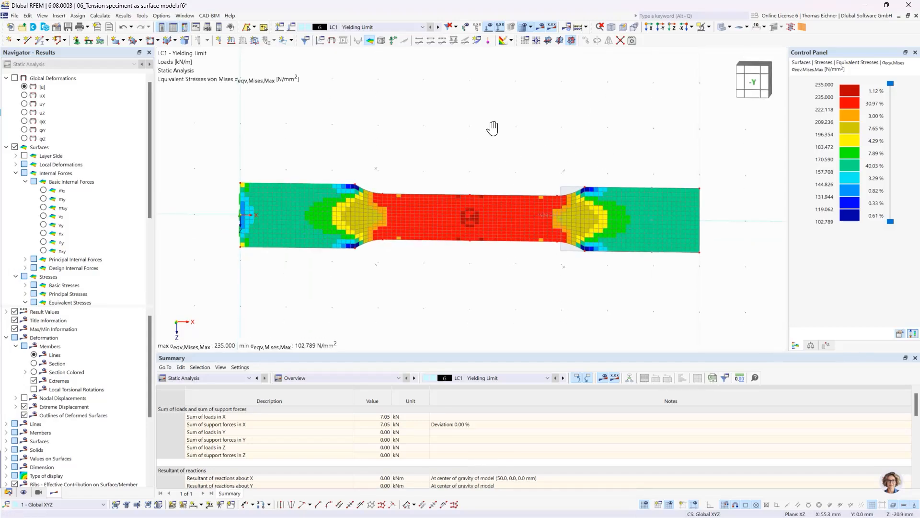
{"action": "middle_click_drag", "start_coordinate": [607, 161], "coordinate": [585, 162]}
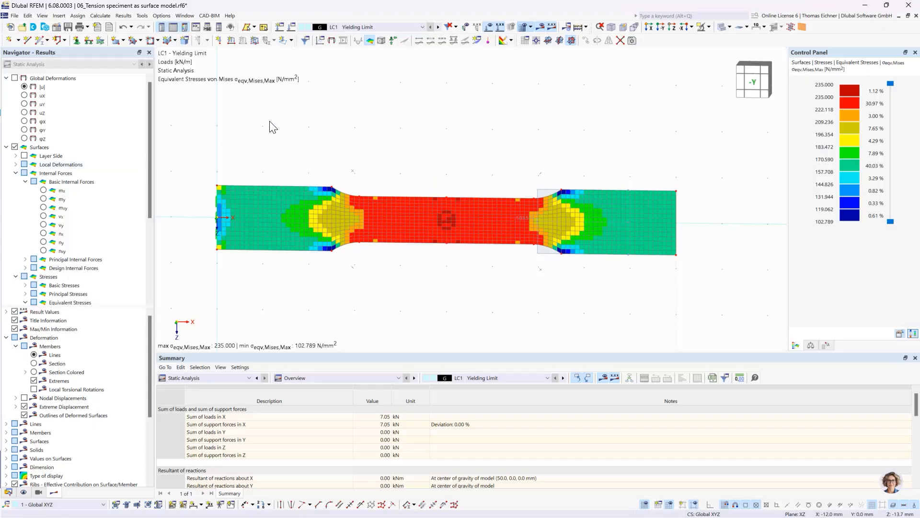
Display the global deformations |u| of the specimen and switch to load case LC2 Past Yielding stiffening
{"action": "left_click", "coordinate": [25, 87]}
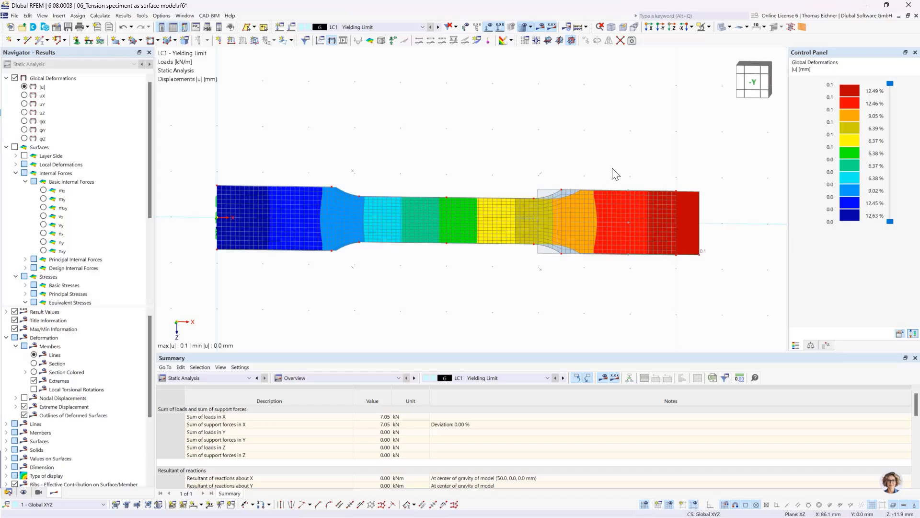
{"action": "left_click", "coordinate": [422, 27]}
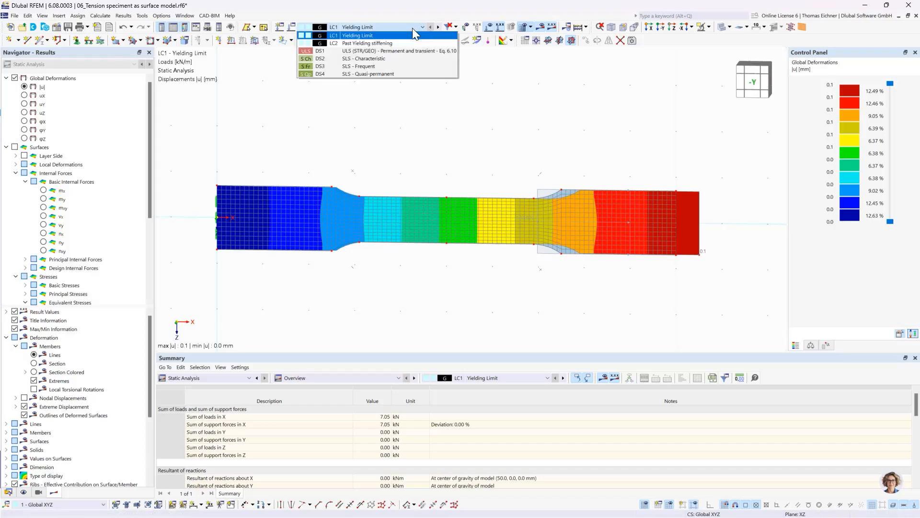
{"action": "left_click", "coordinate": [379, 45]}
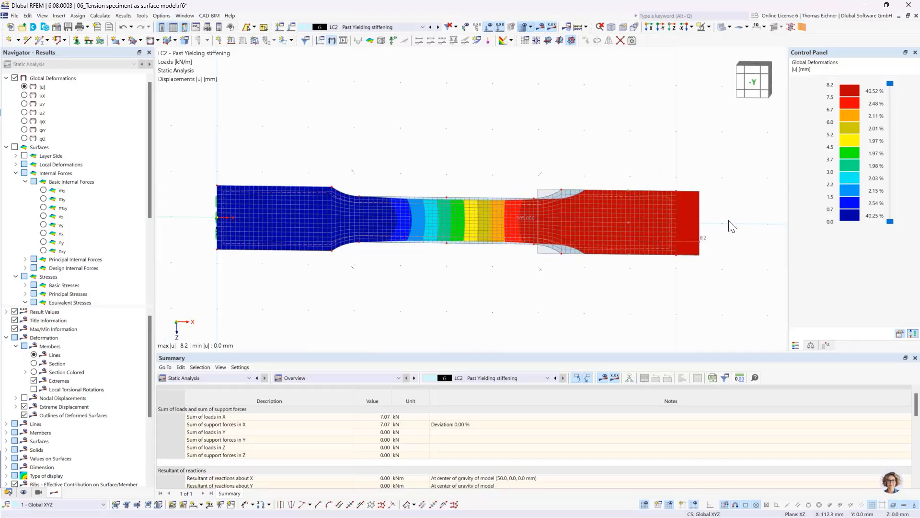
{"action": "left_click", "coordinate": [344, 42]}
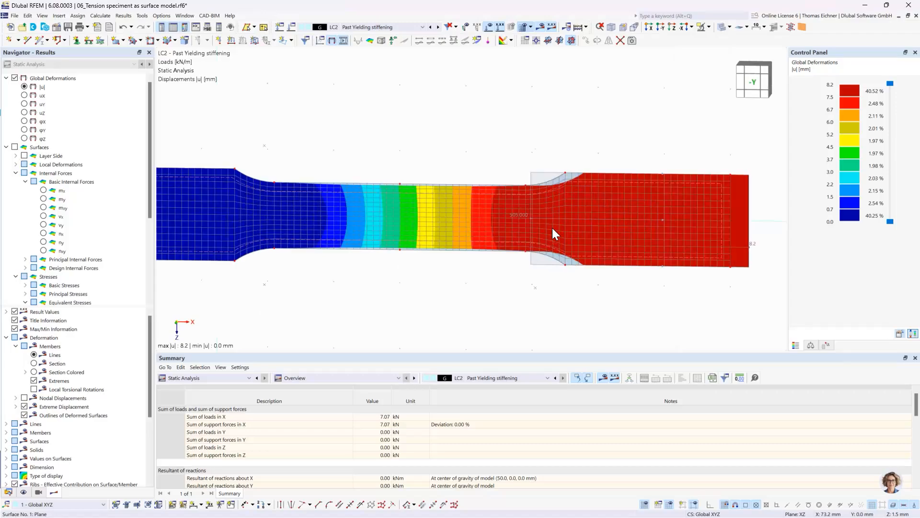
{"action": "scroll", "coordinate": [552, 228], "scroll_direction": "up", "scroll_amount": 3}
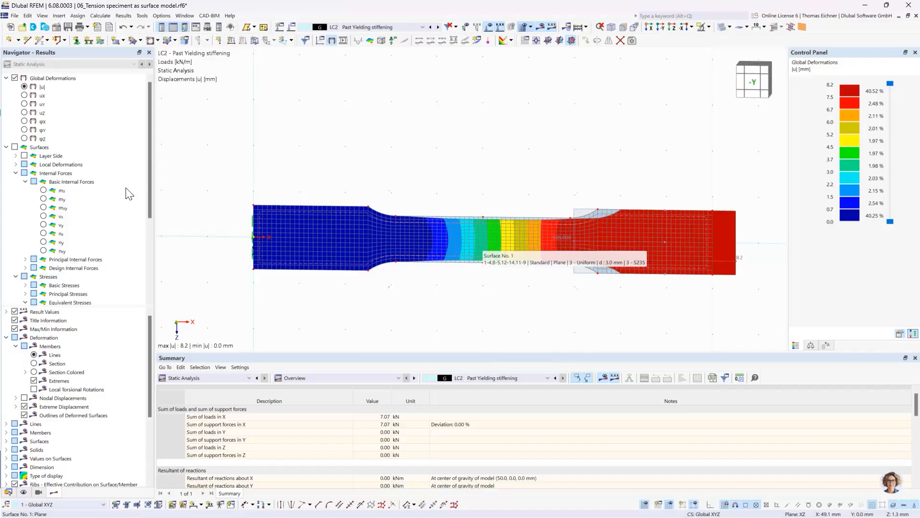
Display the nonlinearity rate criterion η_pl for LC2 to examine where the specimen has plasticized
{"action": "scroll", "coordinate": [123, 197], "scroll_direction": "down", "scroll_amount": 5}
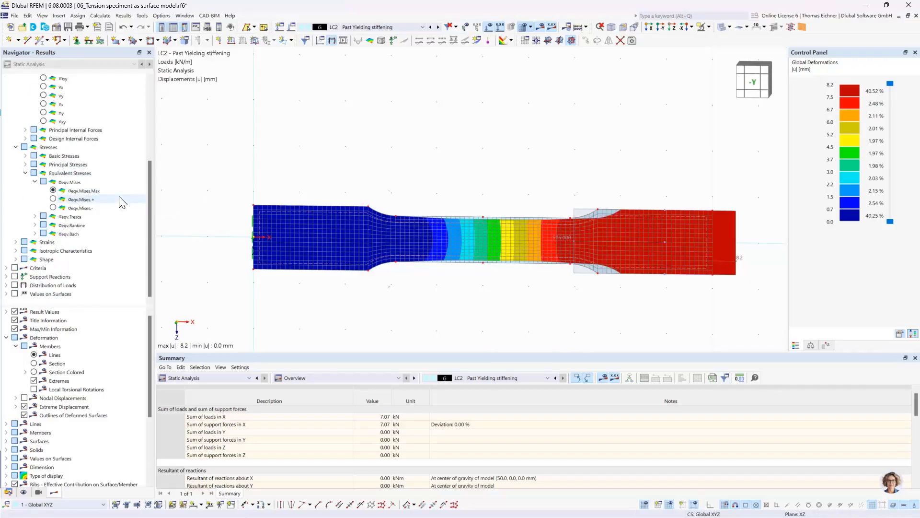
{"action": "left_click", "coordinate": [5, 268]}
{"action": "left_click", "coordinate": [36, 269]}
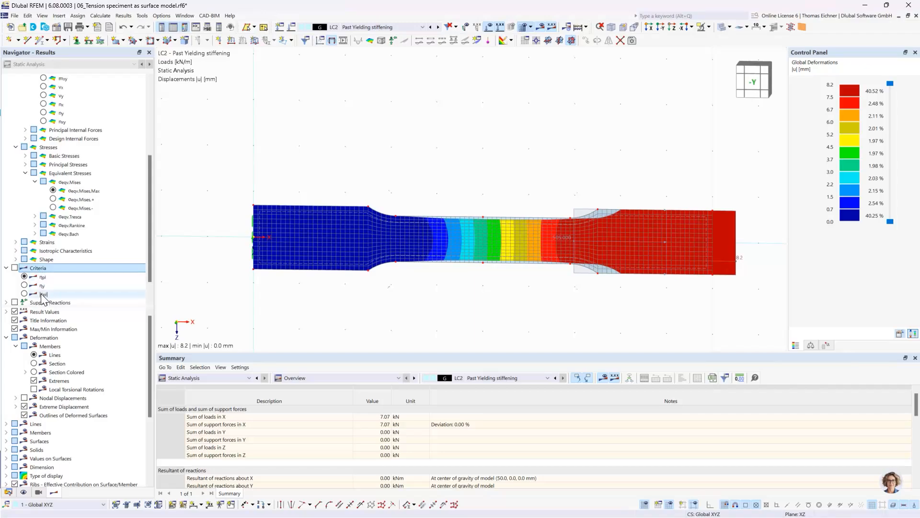
{"action": "left_click", "coordinate": [24, 276]}
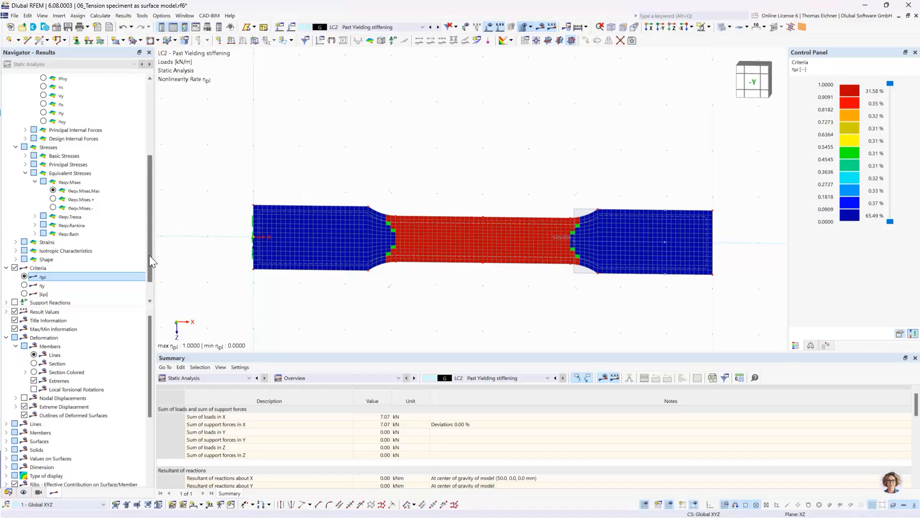
Display the maximum von Mises equivalent surface stresses σ_eqv,Mises,Max for LC2 and examine the specimen's middle section
{"action": "scroll", "coordinate": [148, 255], "scroll_direction": "up", "scroll_amount": 4}
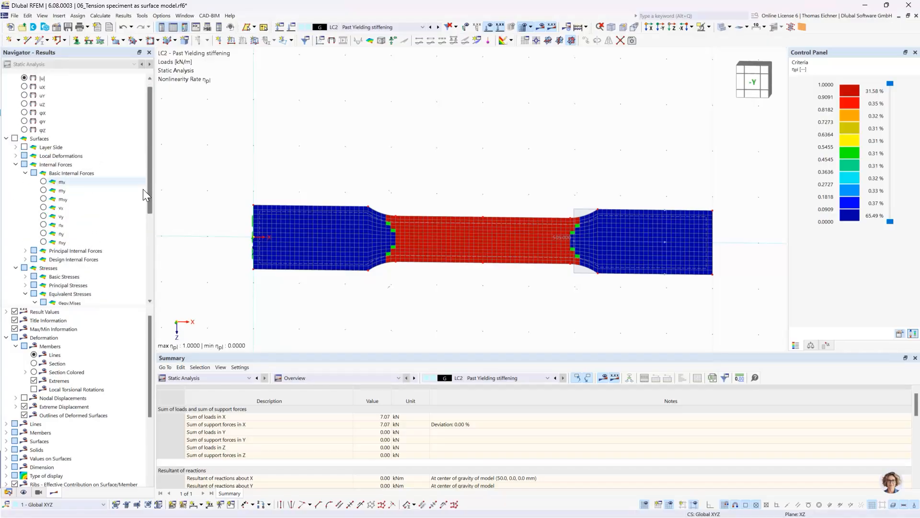
{"action": "scroll", "coordinate": [143, 202], "scroll_direction": "down", "scroll_amount": 1}
{"action": "left_click", "coordinate": [52, 277]}
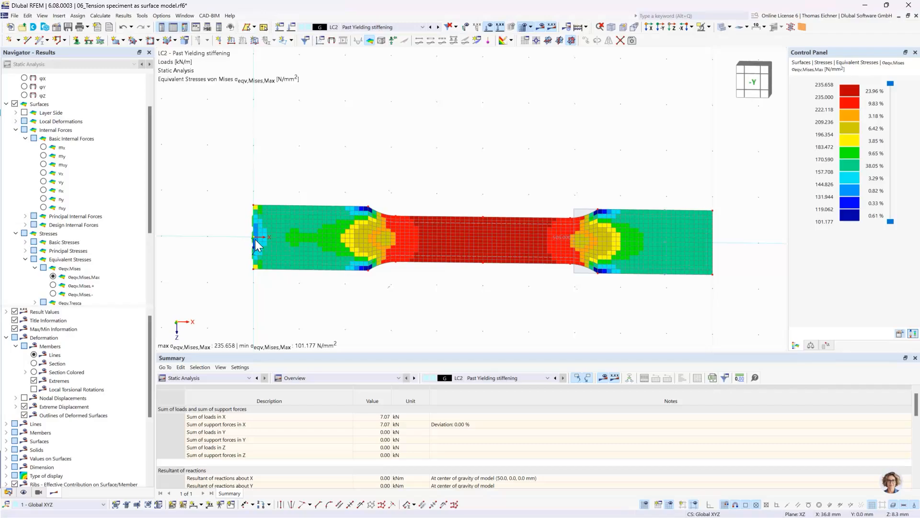
{"action": "left_click", "coordinate": [85, 276]}
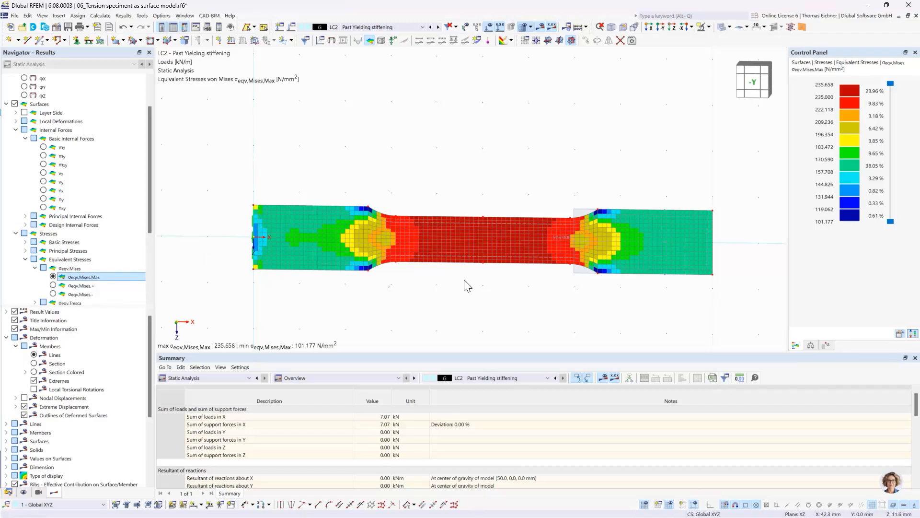
{"action": "scroll", "coordinate": [467, 284], "scroll_direction": "up", "scroll_amount": 2}
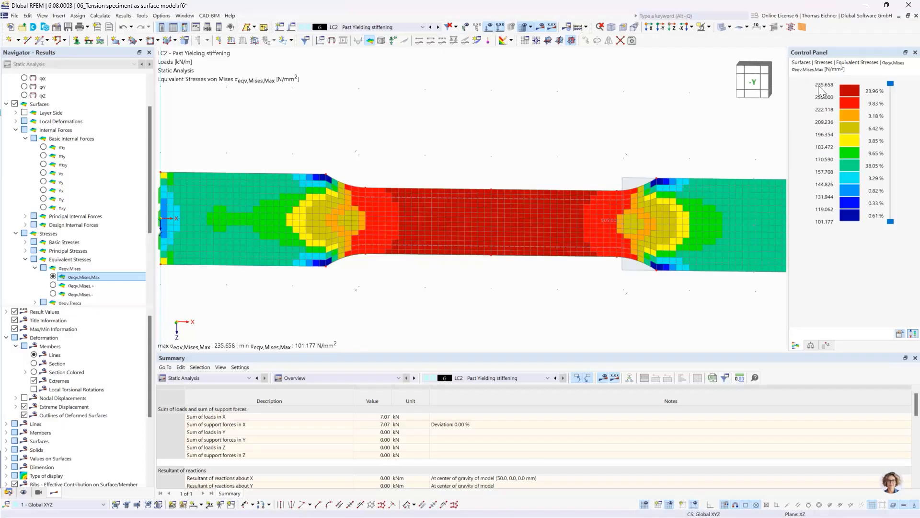
Review the plastic modulus Ep and yield strengths of the surface's plastic S235 material, leaving the material and surface settings unchanged
{"action": "double_click", "coordinate": [459, 238]}
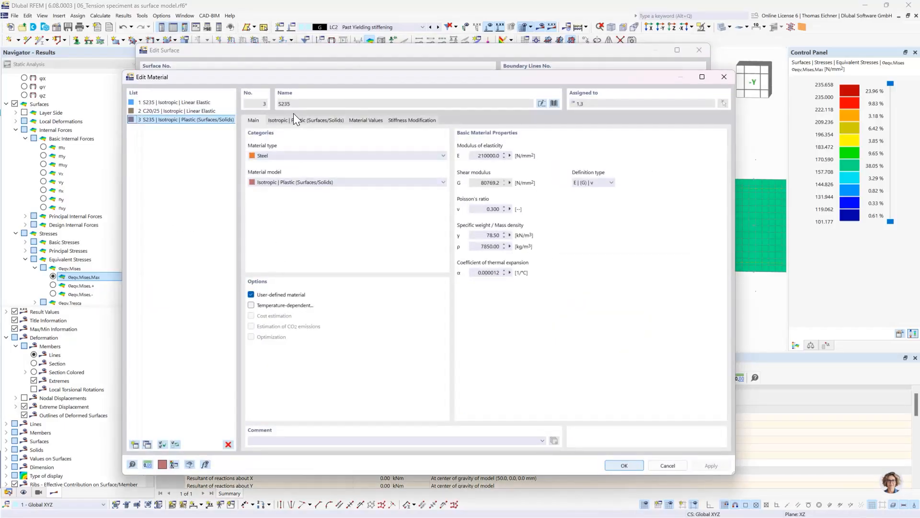
{"action": "left_click", "coordinate": [293, 119]}
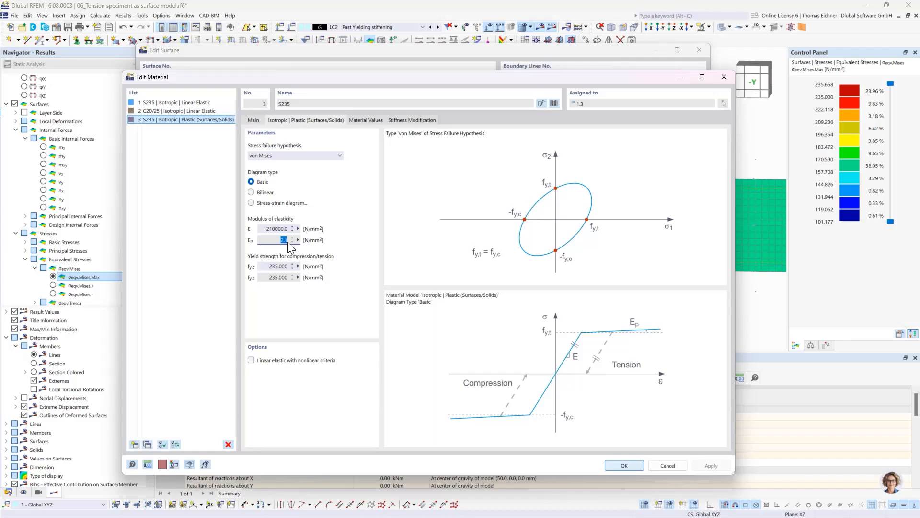
{"action": "left_click", "coordinate": [725, 77]}
{"action": "left_click", "coordinate": [700, 50]}
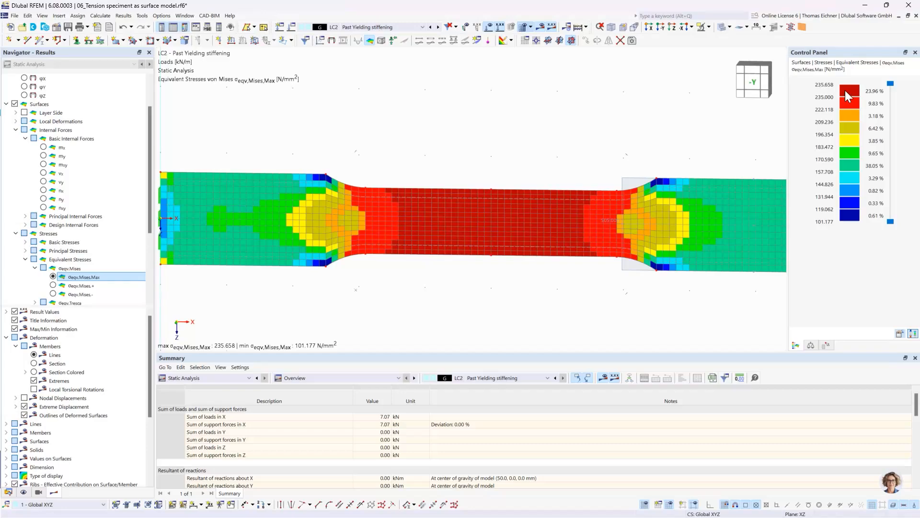
{"action": "scroll", "coordinate": [530, 122], "scroll_direction": "down", "scroll_amount": 2}
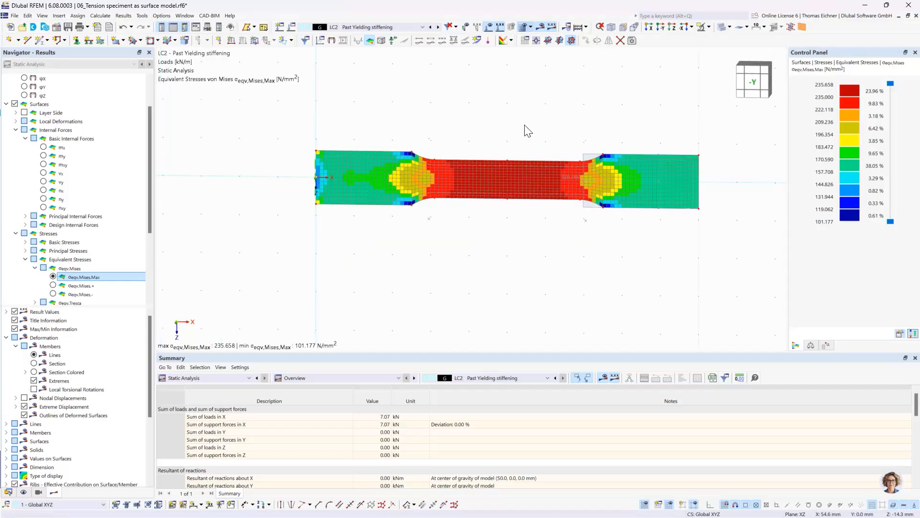
{"action": "middle_click_drag", "start_coordinate": [528, 130], "coordinate": [516, 178]}
{"action": "scroll", "coordinate": [517, 185], "scroll_direction": "up", "scroll_amount": 1}
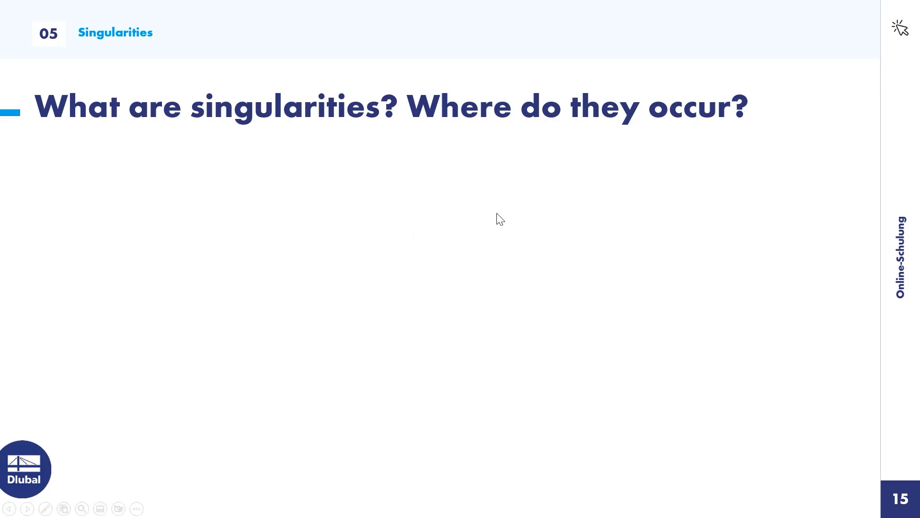
{"action": "left_click", "coordinate": [495, 225]}
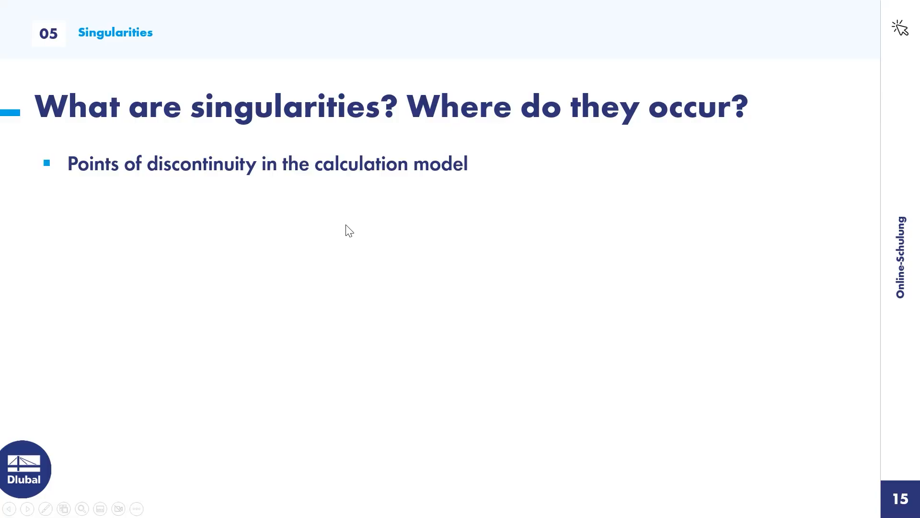
{"action": "left_click", "coordinate": [339, 285]}
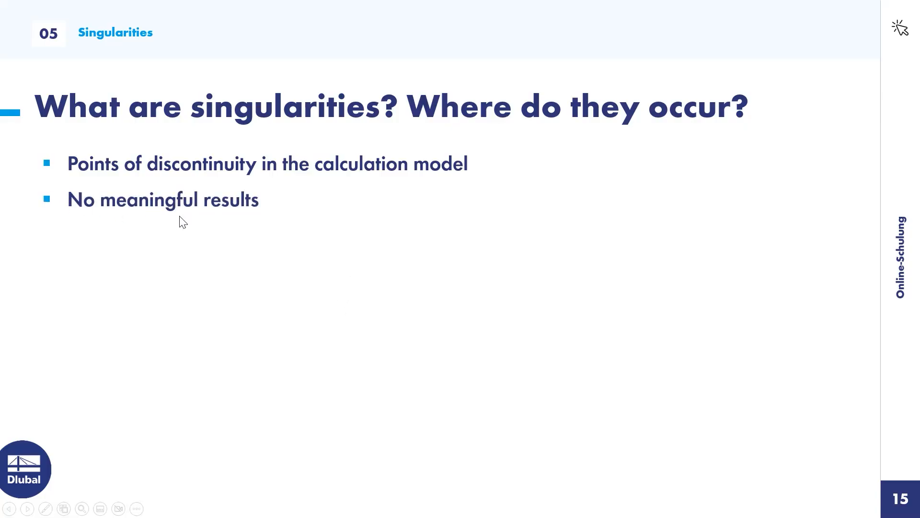
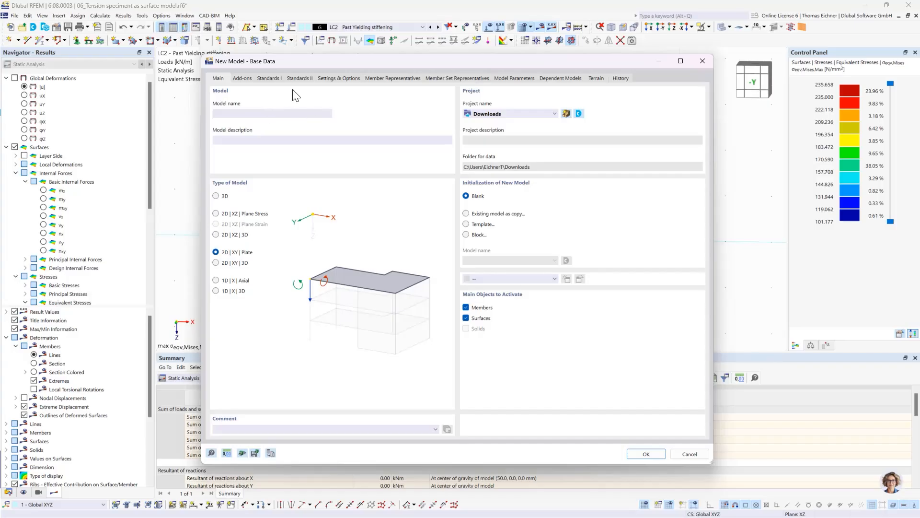
Create a blank 2D XY plate model named 07_Singularity of a single load, with the combination wizard and classification deactivated
{"action": "left_click", "coordinate": [242, 79]}
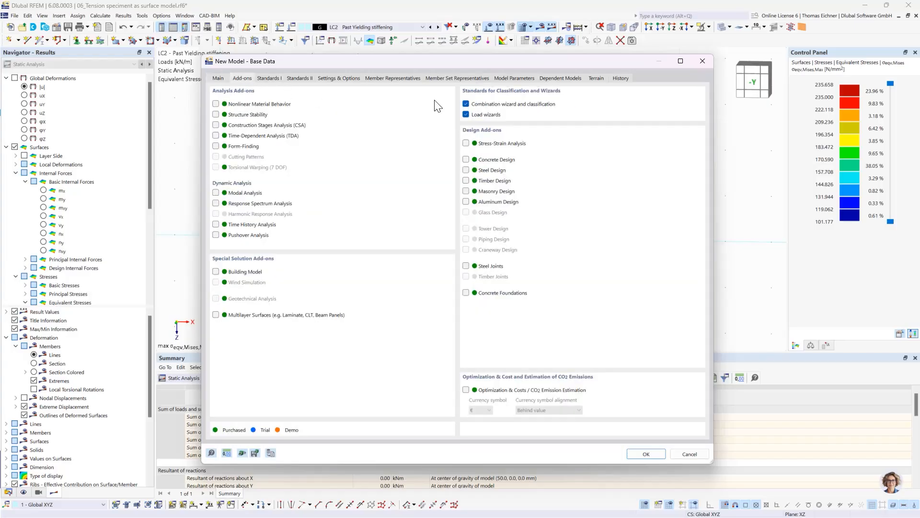
{"action": "left_click", "coordinate": [465, 104]}
{"action": "left_click", "coordinate": [493, 315]}
{"action": "left_click", "coordinate": [225, 79]}
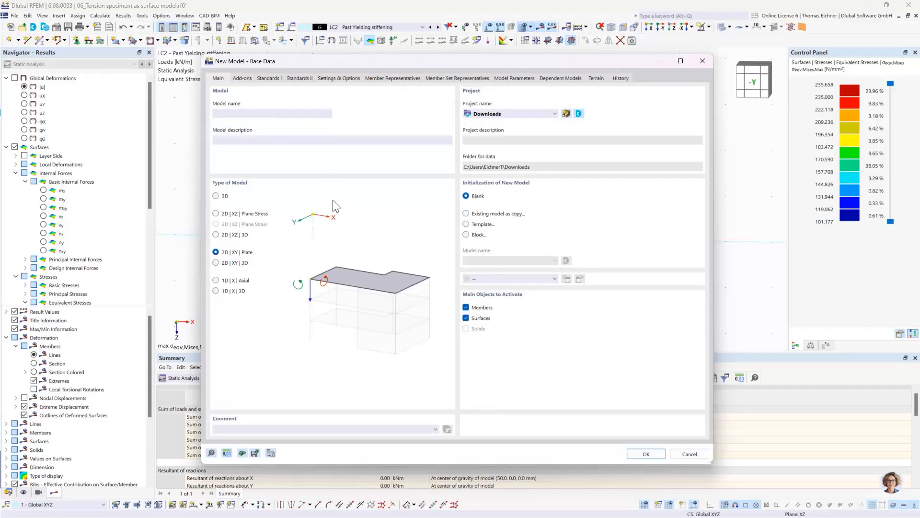
{"action": "left_click", "coordinate": [276, 115]}
{"action": "left_click", "coordinate": [645, 454]}
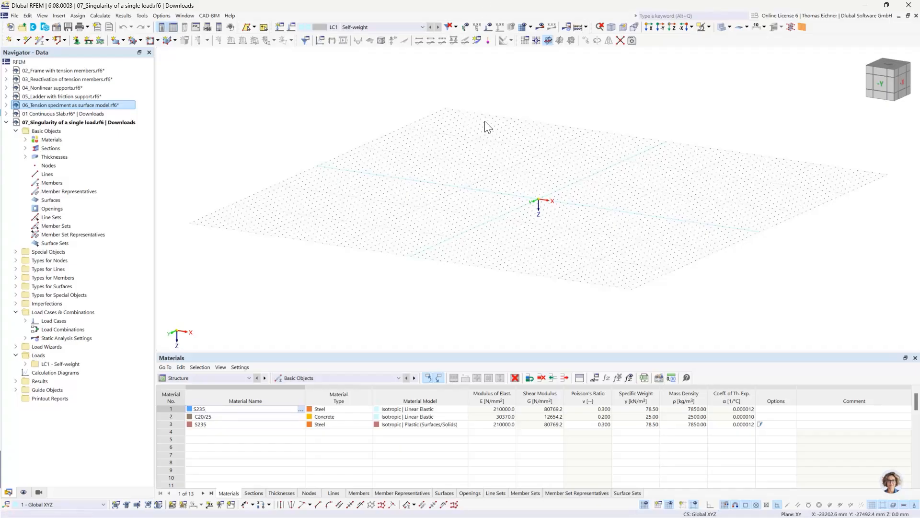
Start a new rectangular surface in plan view and give it a new C30/37 concrete material from the library
{"action": "left_click", "coordinate": [672, 27]}
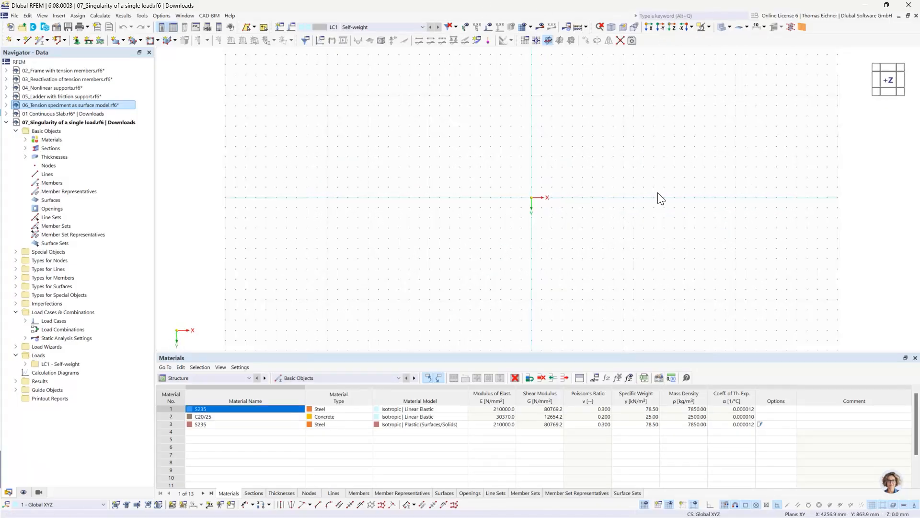
{"action": "middle_click_drag", "start_coordinate": [660, 197], "coordinate": [523, 195]}
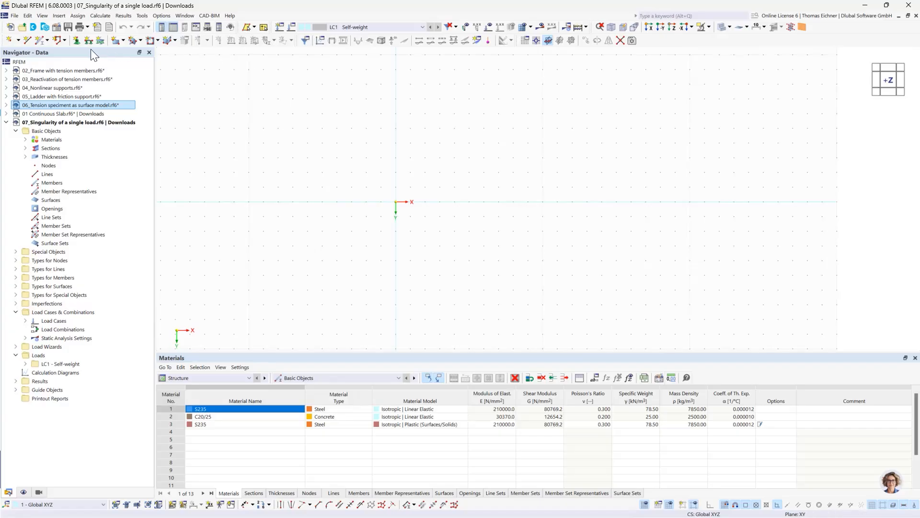
{"action": "left_click", "coordinate": [117, 42]}
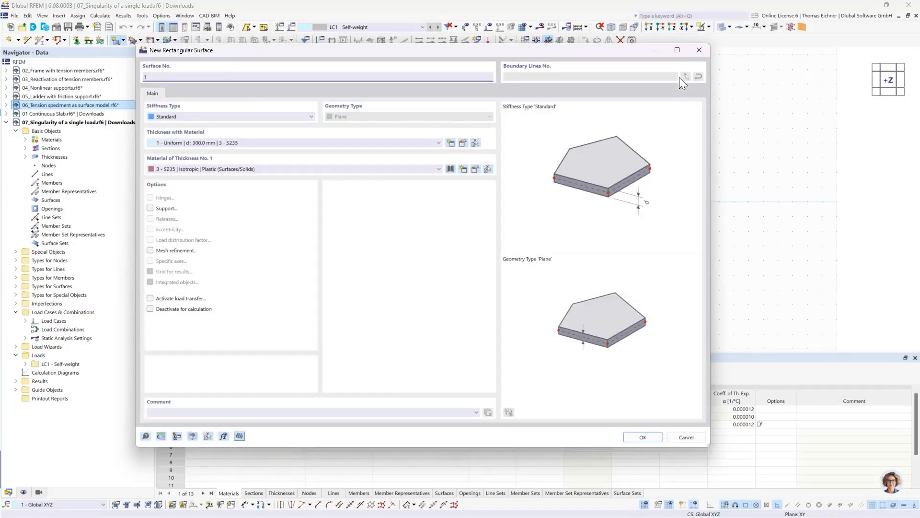
{"action": "left_click", "coordinate": [699, 51]}
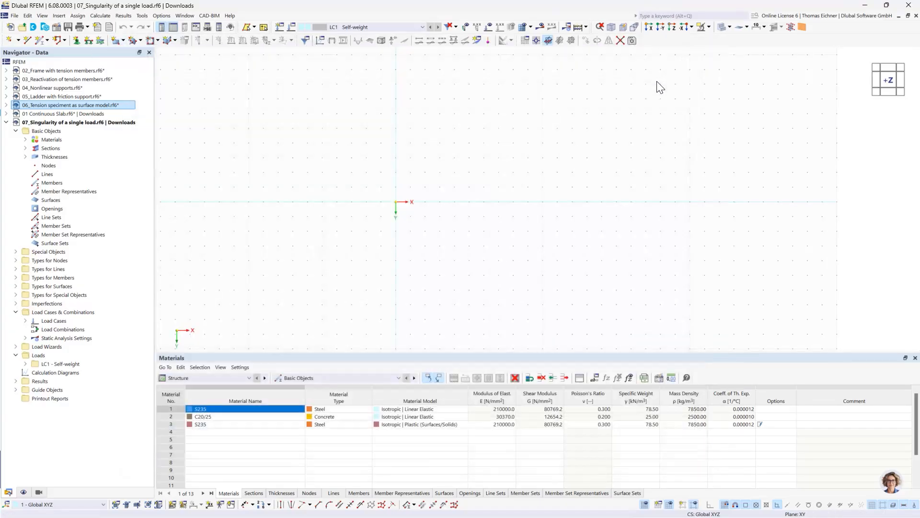
{"action": "left_click", "coordinate": [119, 41]}
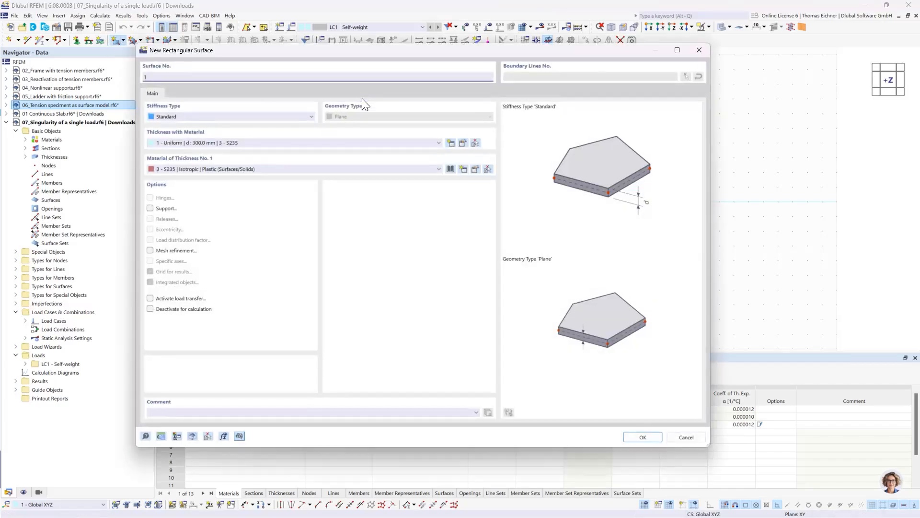
{"action": "left_click", "coordinate": [325, 169]}
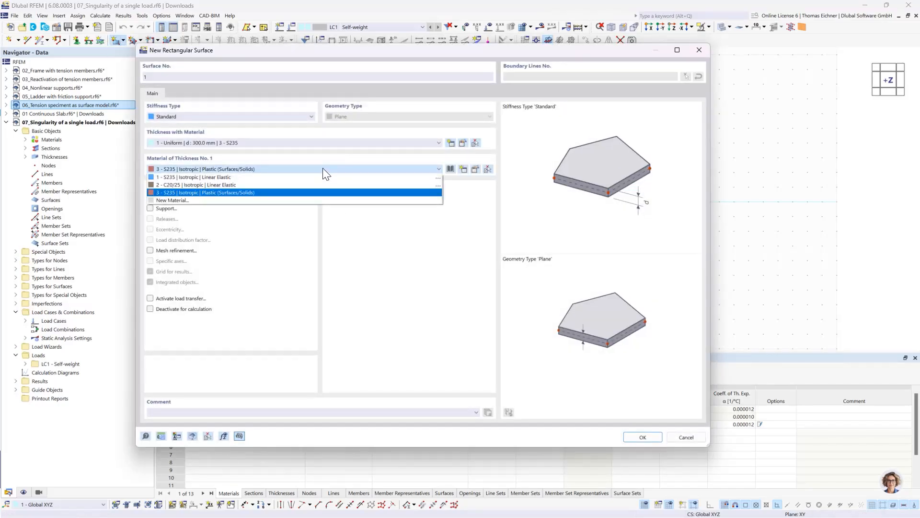
{"action": "left_click", "coordinate": [216, 200]}
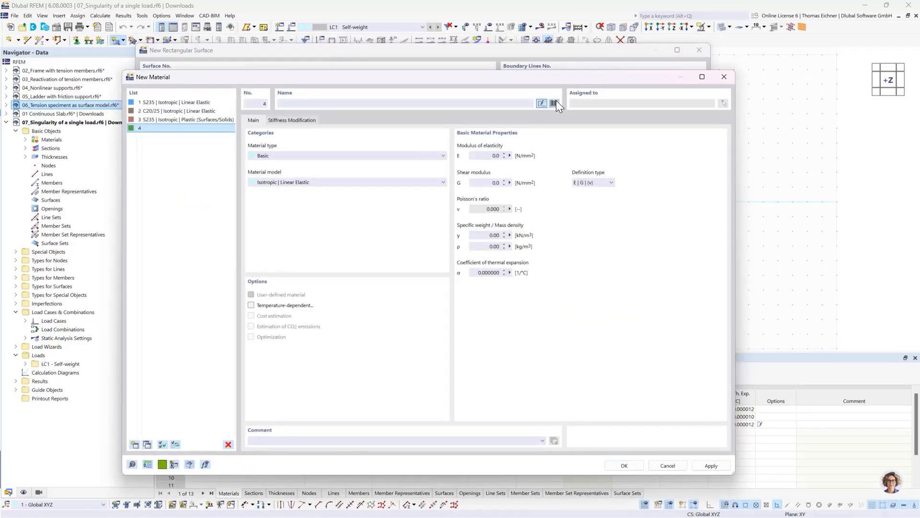
{"action": "left_click", "coordinate": [554, 103]}
{"action": "left_click", "coordinate": [247, 450]}
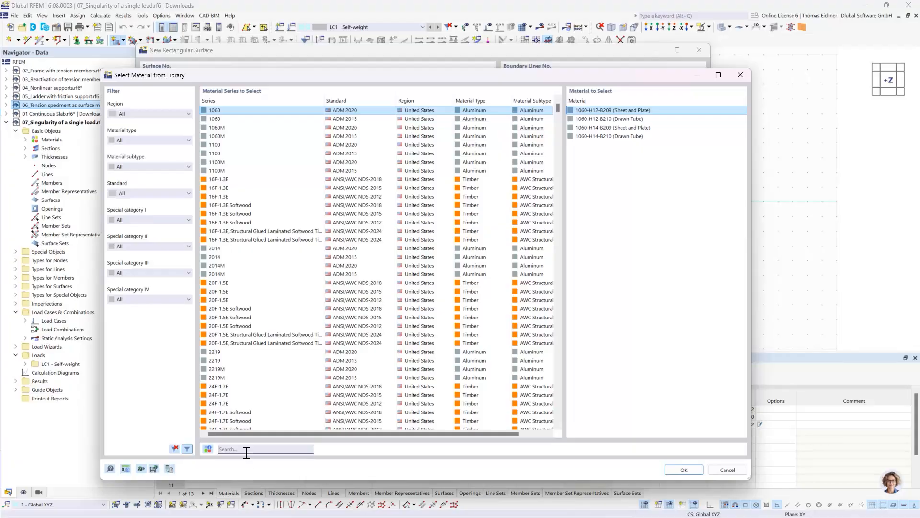
{"action": "type", "text": "C30"}
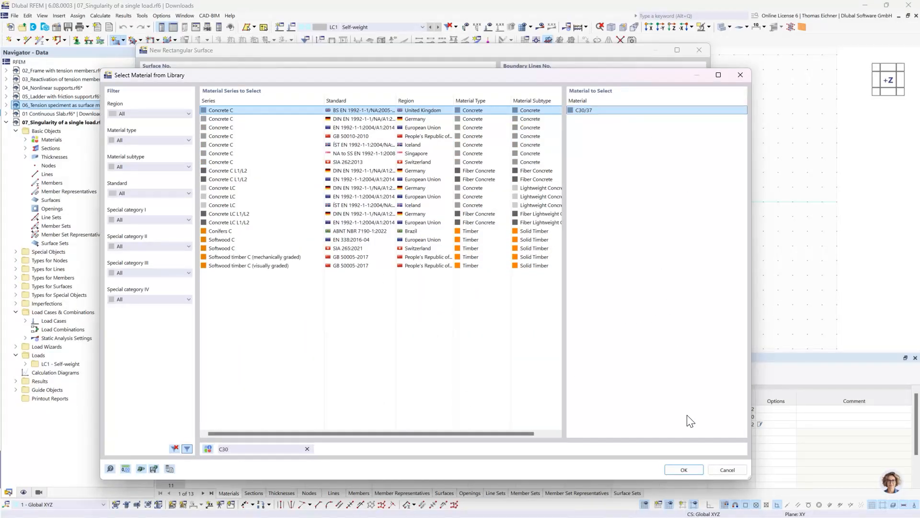
{"action": "left_click", "coordinate": [685, 470]}
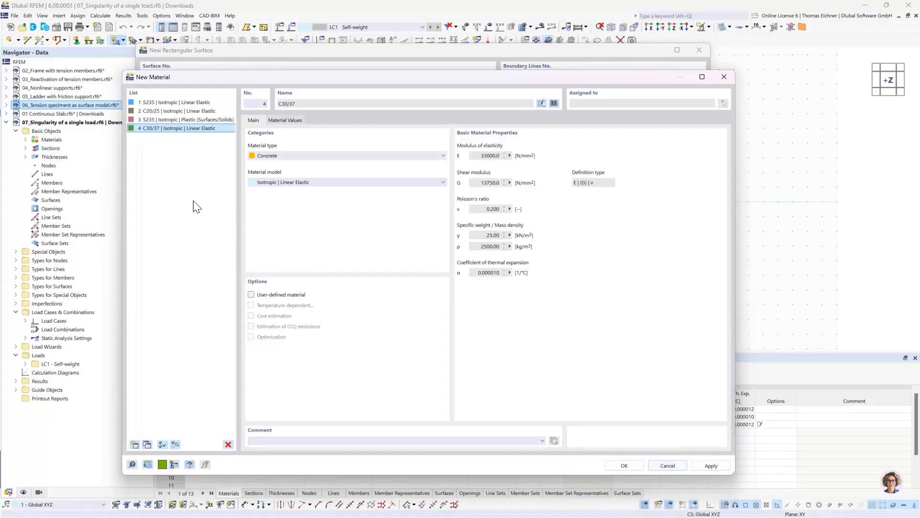
{"action": "left_click", "coordinate": [157, 127]}
{"action": "left_click", "coordinate": [618, 465]}
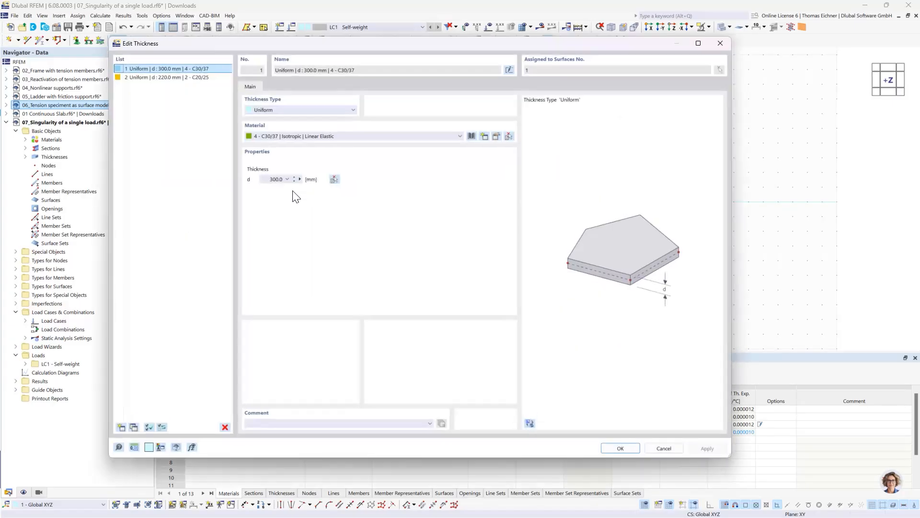
Set the uniform thickness to 200 mm and draw the rectangular slab from the origin, about 8000 mm by 6000 mm
{"action": "left_click", "coordinate": [274, 179]}
{"action": "left_click", "coordinate": [620, 449]}
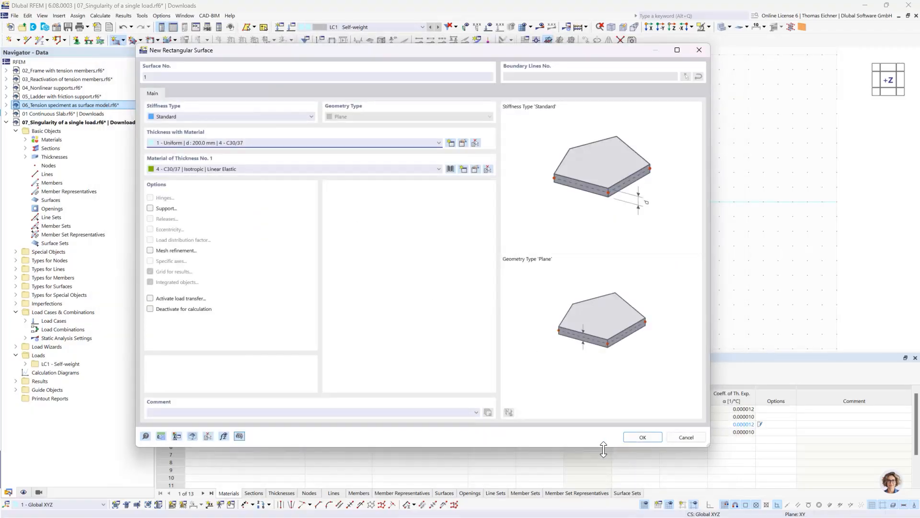
{"action": "left_click", "coordinate": [645, 437]}
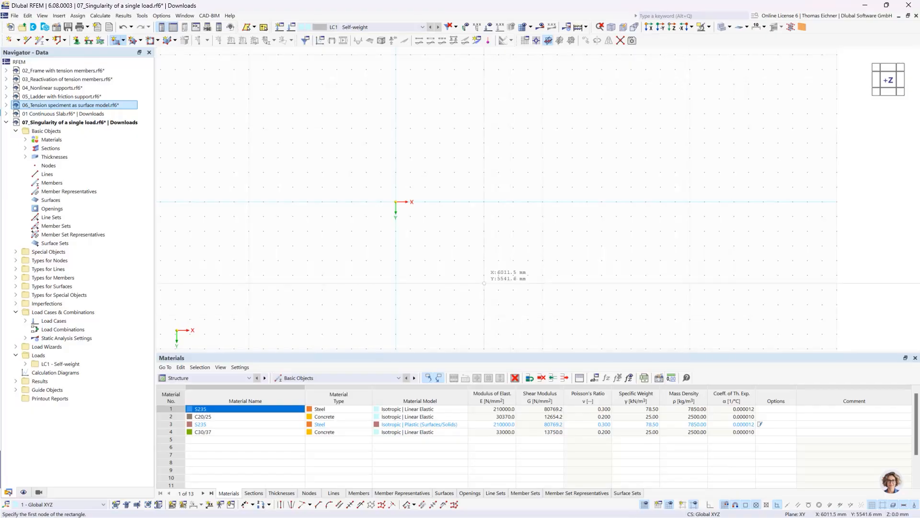
{"action": "left_click", "coordinate": [396, 201]}
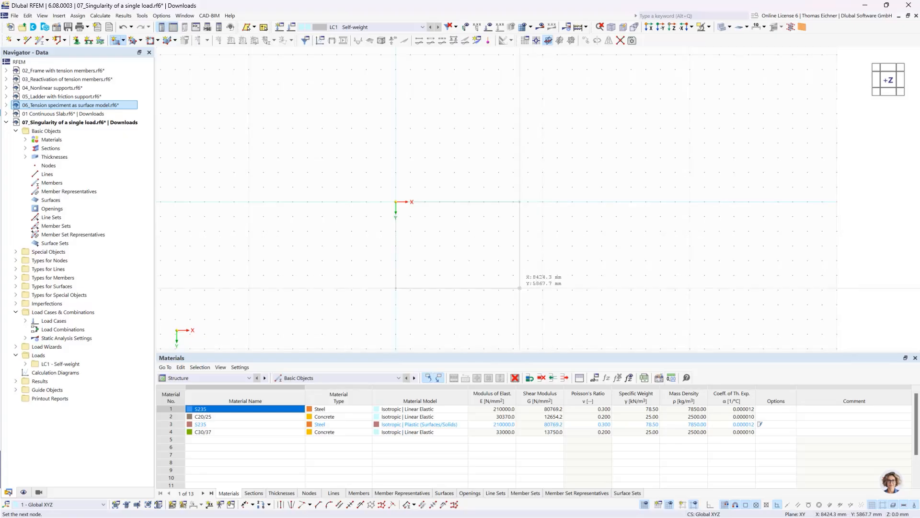
{"action": "left_click", "coordinate": [513, 290]}
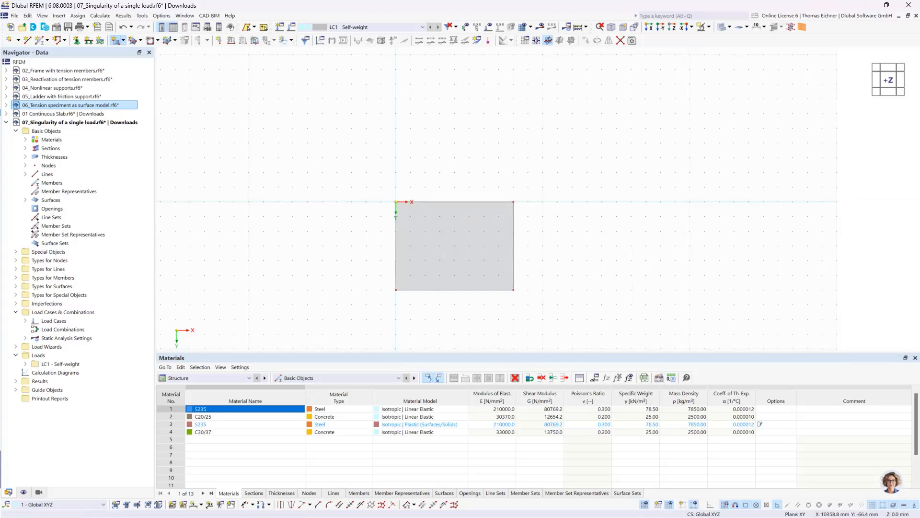
{"action": "key", "text": "Escape"}
Place a node at the slab's centre at X 4000 mm and Y 3000 mm
{"action": "left_click", "coordinate": [9, 40]}
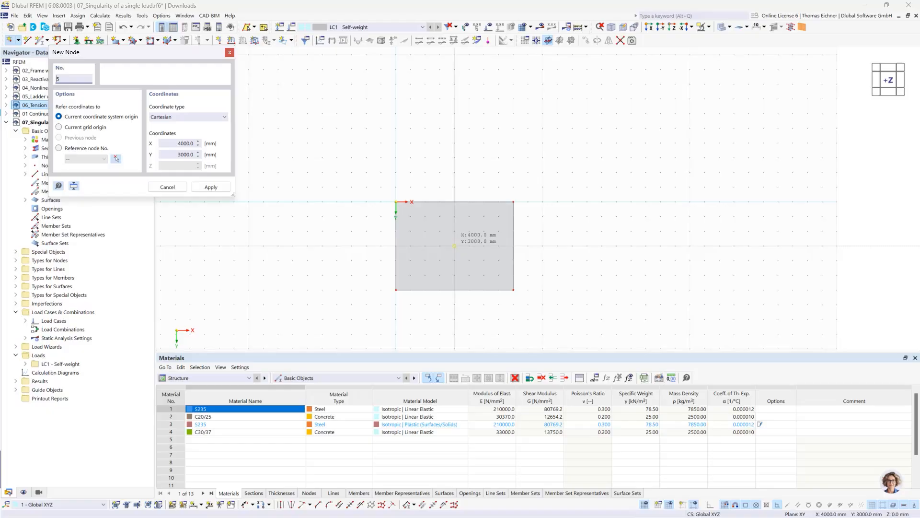
{"action": "left_click", "coordinate": [454, 246]}
{"action": "key", "text": "Escape"}
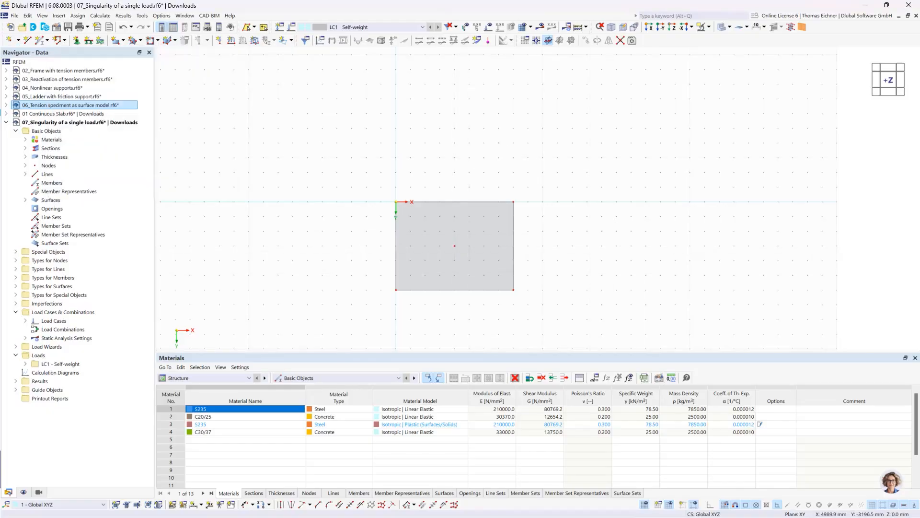
Apply a nodal force Fz of 100 kN to the slab's centre node in load case LC1
{"action": "left_click", "coordinate": [218, 40]}
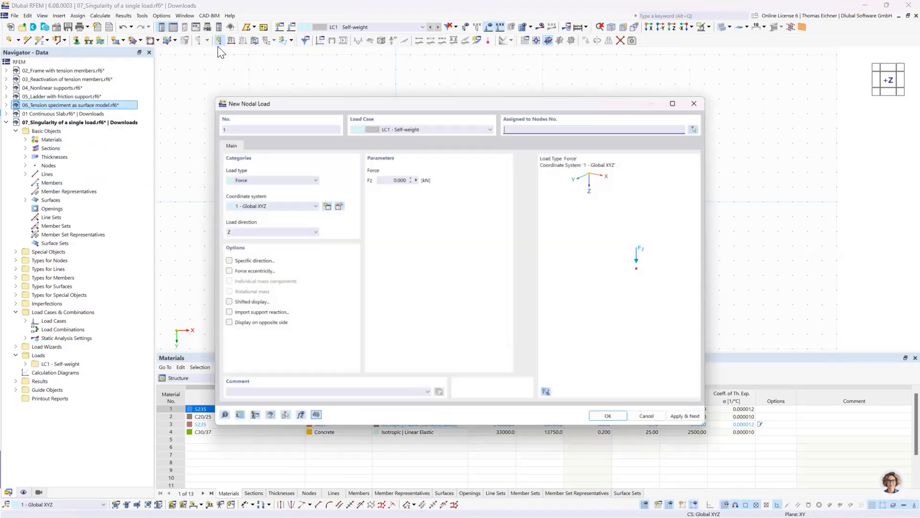
{"action": "left_click", "coordinate": [376, 177]}
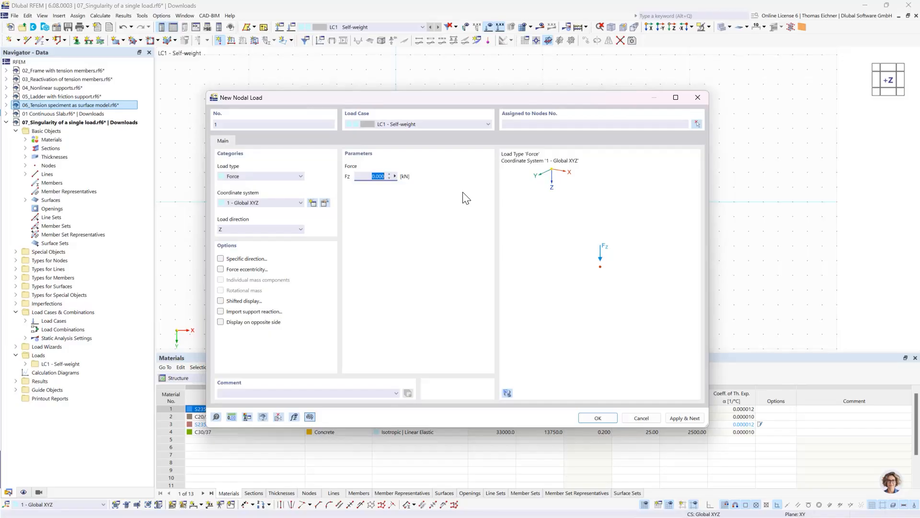
{"action": "type", "text": "100"}
{"action": "left_click", "coordinate": [594, 416]}
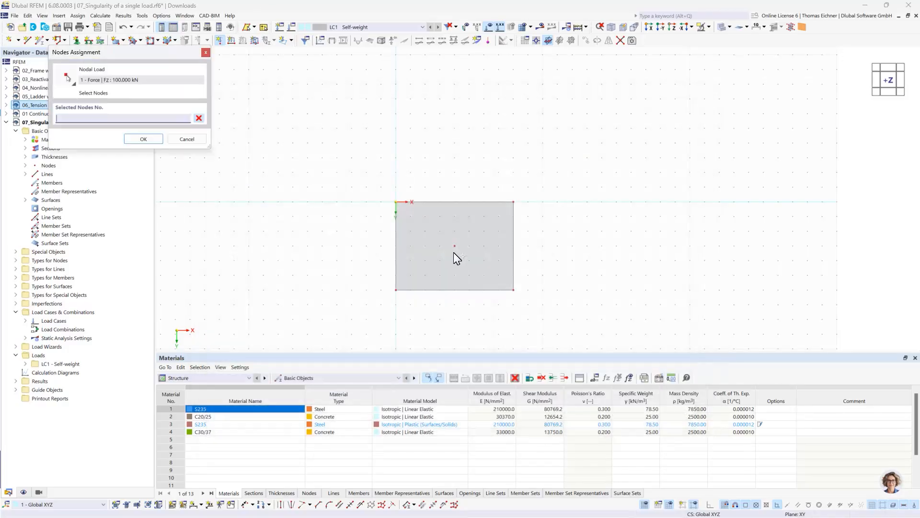
{"action": "left_click", "coordinate": [158, 139]}
{"action": "right_click", "coordinate": [383, 170]}
{"action": "left_click", "coordinate": [578, 151]}
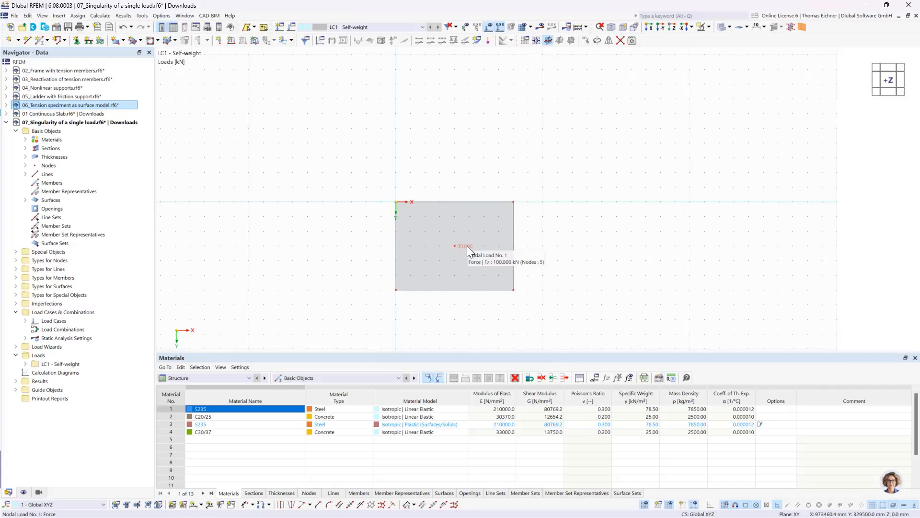
{"action": "key", "text": "ctrl+z"}
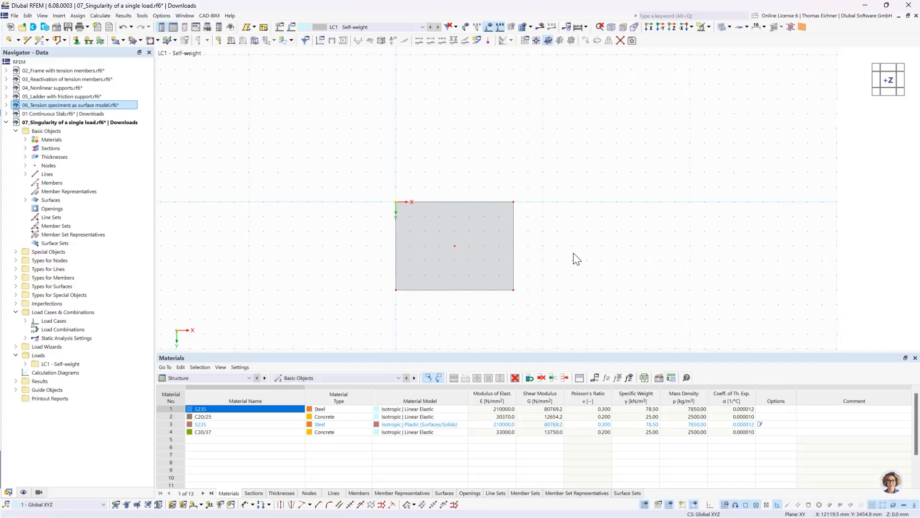
{"action": "left_click", "coordinate": [123, 30]}
Assign the hinged line support to all four edges of the slab
{"action": "middle_click_drag", "start_coordinate": [661, 243], "coordinate": [641, 212]}
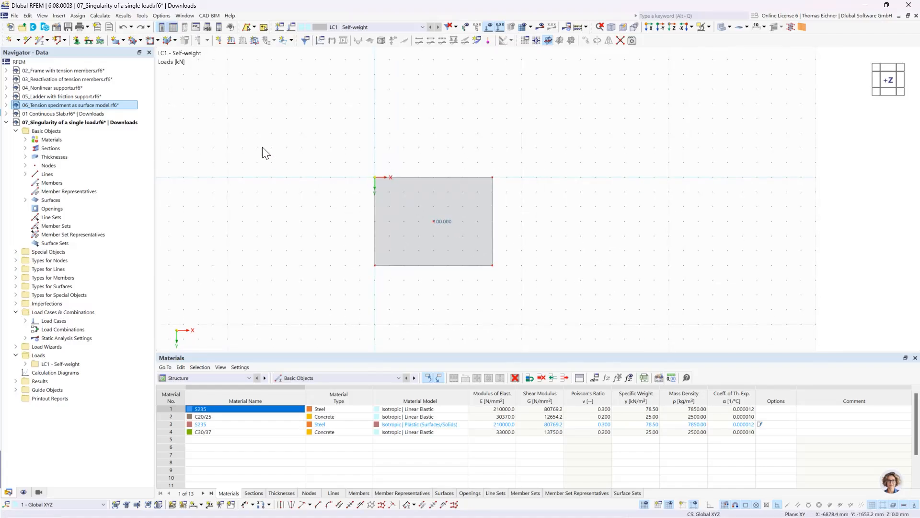
{"action": "left_click", "coordinate": [89, 41]}
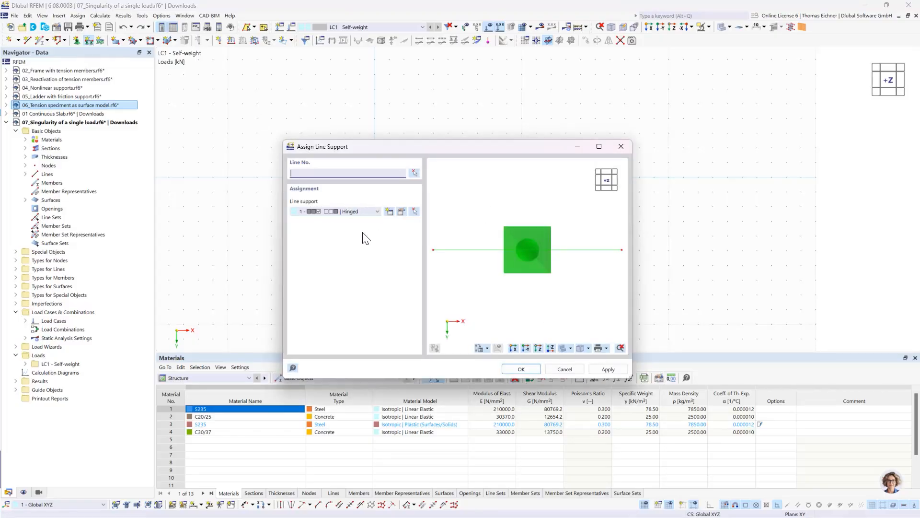
{"action": "left_click", "coordinate": [522, 368]}
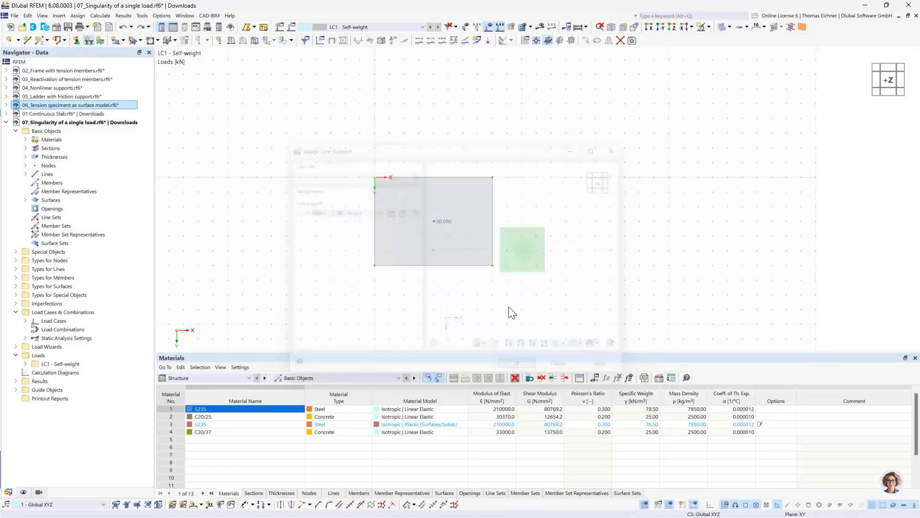
{"action": "left_click_drag", "start_coordinate": [527, 302], "coordinate": [291, 143]}
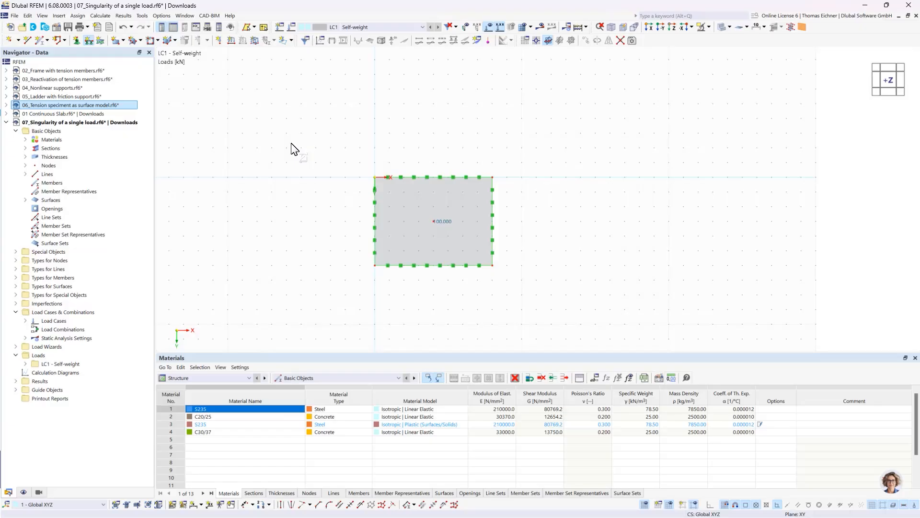
{"action": "key", "text": "Escape"}
Select the whole slab with its supports and load and set up a Move/Copy operation that creates three copies
{"action": "left_click_drag", "start_coordinate": [328, 315], "coordinate": [525, 153]}
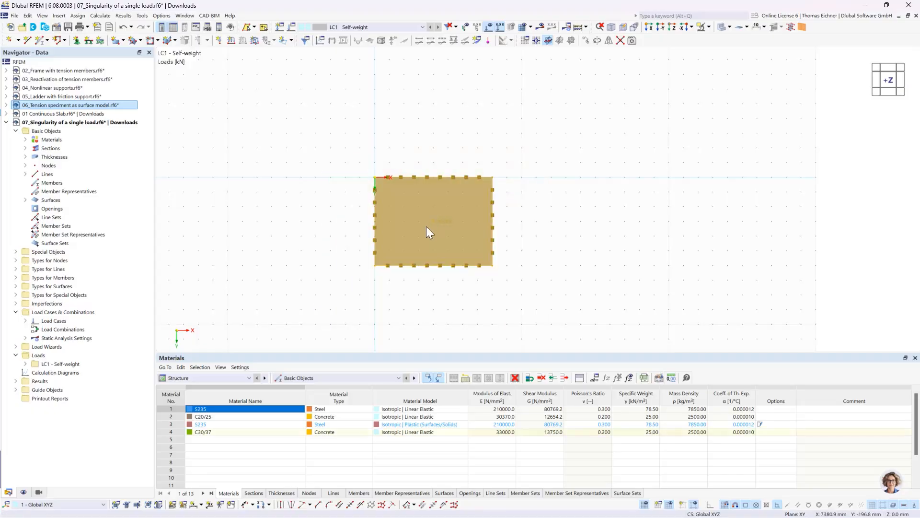
{"action": "right_click", "coordinate": [416, 203]}
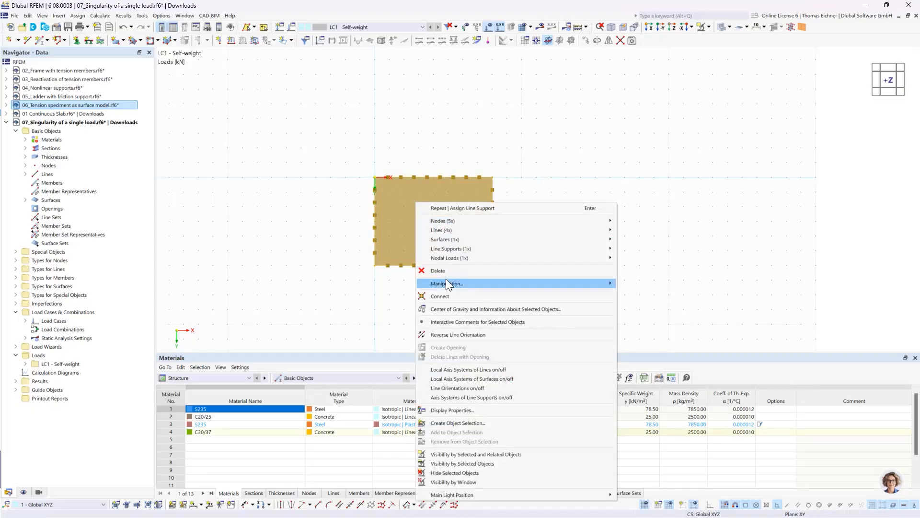
{"action": "mouse_move", "coordinate": [446, 283]}
{"action": "left_click", "coordinate": [645, 284]}
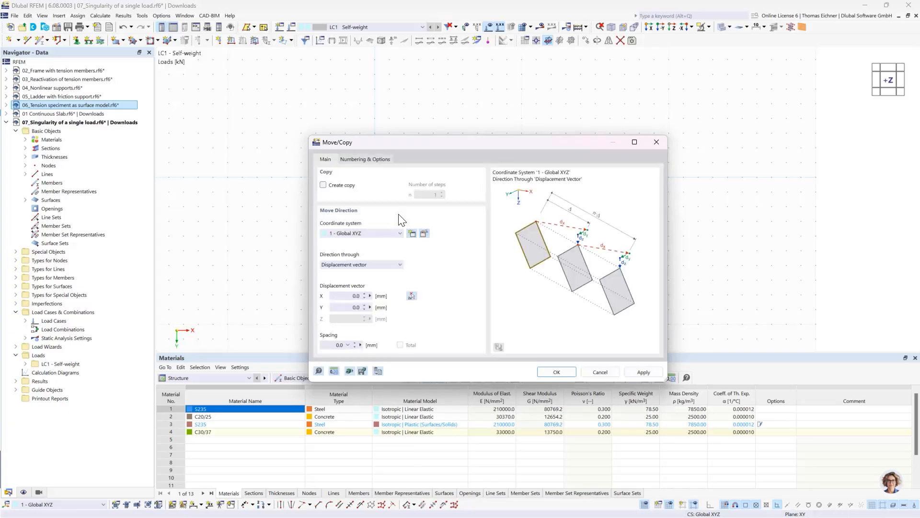
{"action": "left_click", "coordinate": [323, 185]}
{"action": "double_click", "coordinate": [431, 194]}
{"action": "type", "text": "3"}
{"action": "double_click", "coordinate": [349, 295]}
Change the model's length unit to metres
{"action": "left_click", "coordinate": [338, 369]}
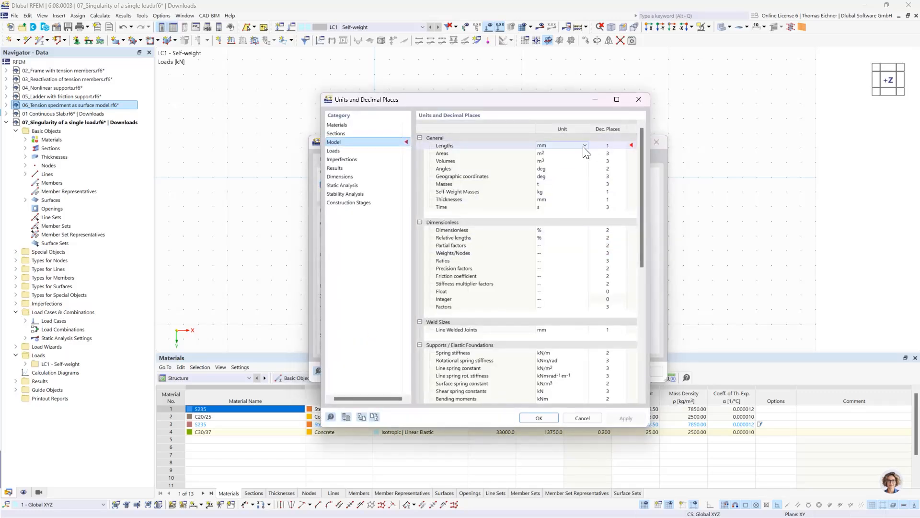
{"action": "left_click", "coordinate": [578, 146]}
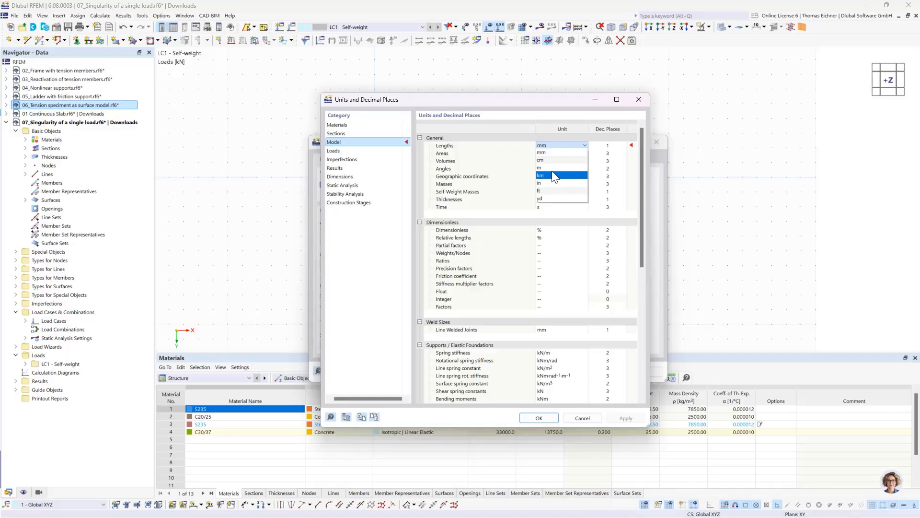
{"action": "left_click", "coordinate": [552, 168]}
{"action": "left_click", "coordinate": [539, 416]}
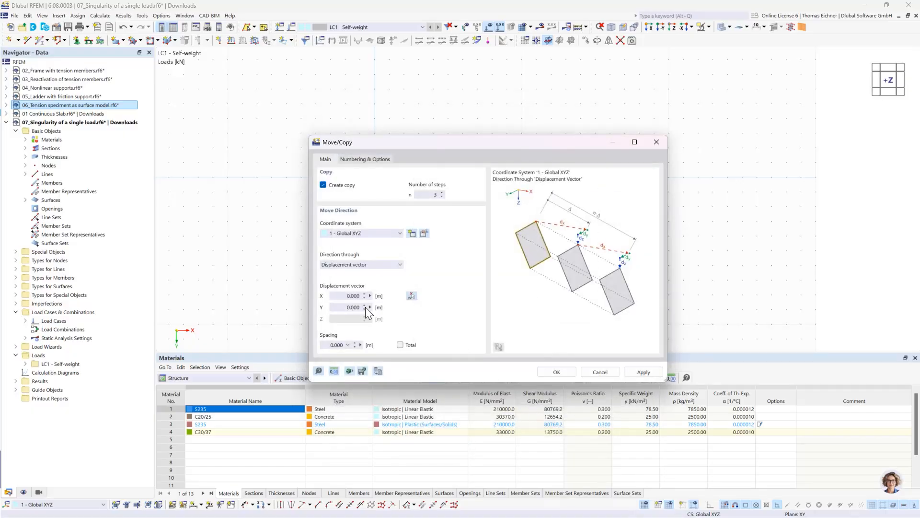
Set the displacement vector to 10 m in X and create the slab copies
{"action": "left_click", "coordinate": [353, 296]}
{"action": "left_click_drag", "start_coordinate": [452, 144], "coordinate": [427, 278]}
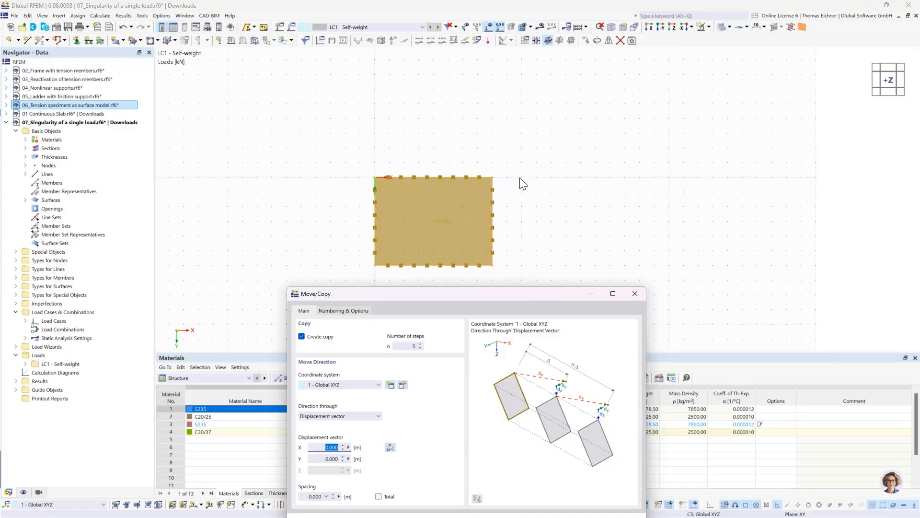
{"action": "left_click_drag", "start_coordinate": [477, 293], "coordinate": [472, 149]}
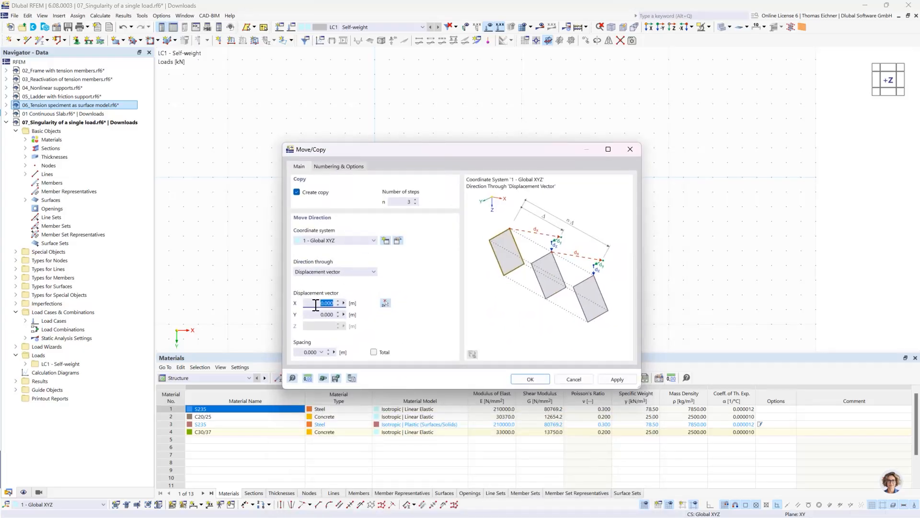
{"action": "type", "text": "10"}
{"action": "left_click", "coordinate": [536, 381]}
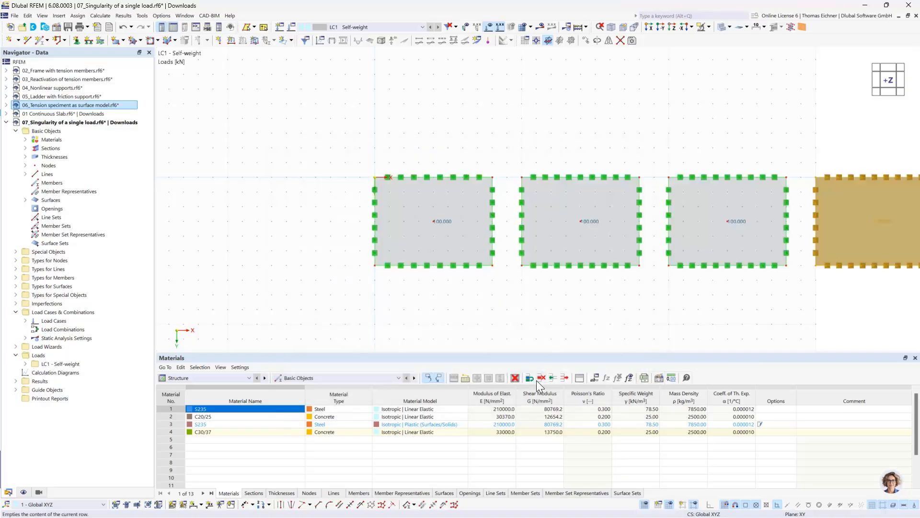
Hide the work plane grid around the row of four slabs
{"action": "scroll", "coordinate": [613, 129], "scroll_direction": "down", "scroll_amount": 2}
{"action": "middle_click_drag", "start_coordinate": [678, 109], "coordinate": [590, 129]}
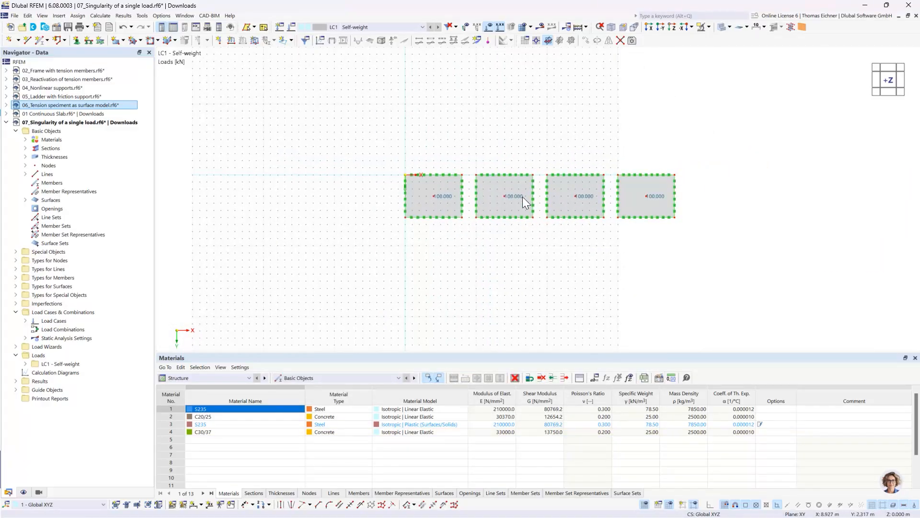
{"action": "scroll", "coordinate": [501, 151], "scroll_direction": "up", "scroll_amount": 1}
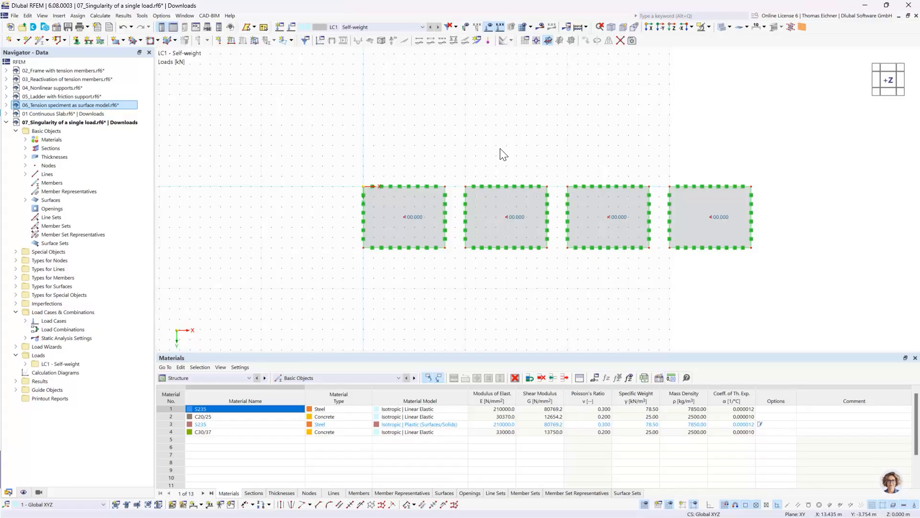
{"action": "scroll", "coordinate": [500, 150], "scroll_direction": "down", "scroll_amount": 1}
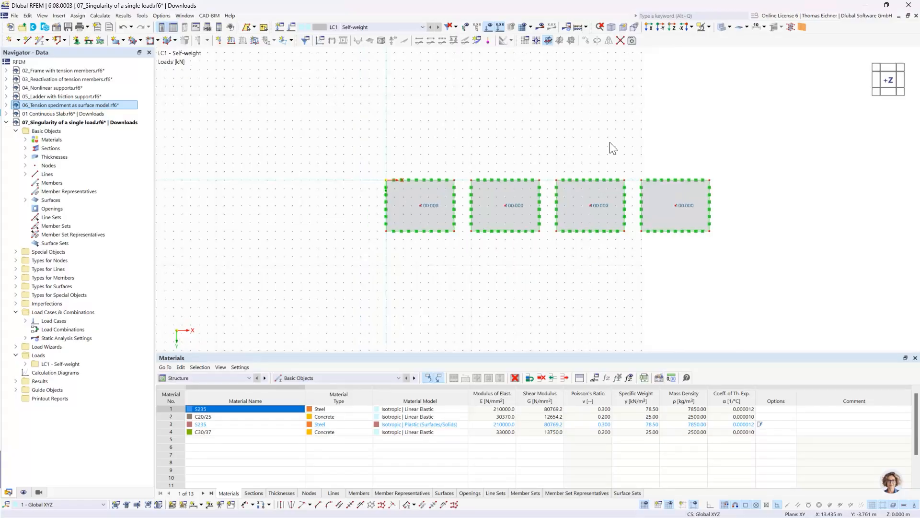
{"action": "left_click", "coordinate": [645, 505]}
{"action": "mouse_move", "coordinate": [647, 132]}
{"action": "middle_mouse_down"}
{"action": "mouse_move", "coordinate": [508, 132]}
{"action": "mouse_move", "coordinate": [630, 128]}
{"action": "middle_mouse_up"}
{"action": "scroll", "coordinate": [537, 171], "scroll_direction": "up", "scroll_amount": 1}
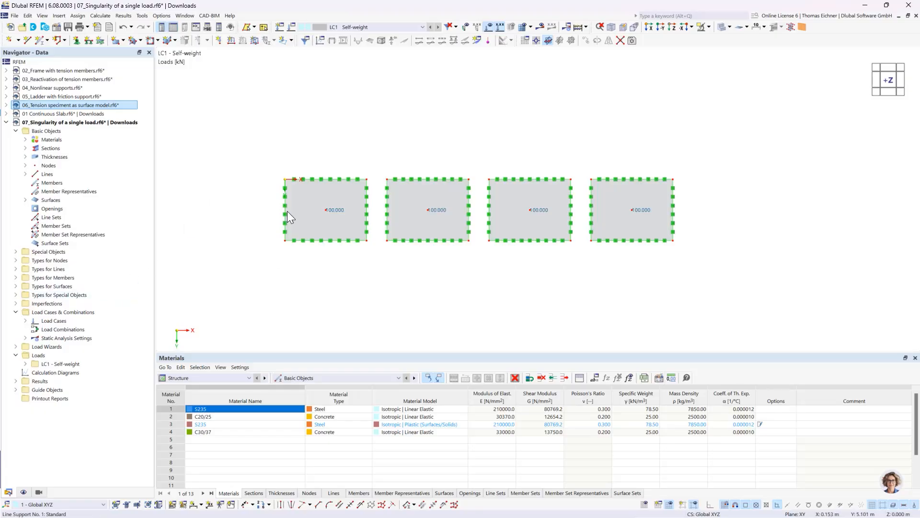
Create a surface mesh refinement with a target FE length of 2 m and assign it to surface 1
{"action": "left_click", "coordinate": [16, 286]}
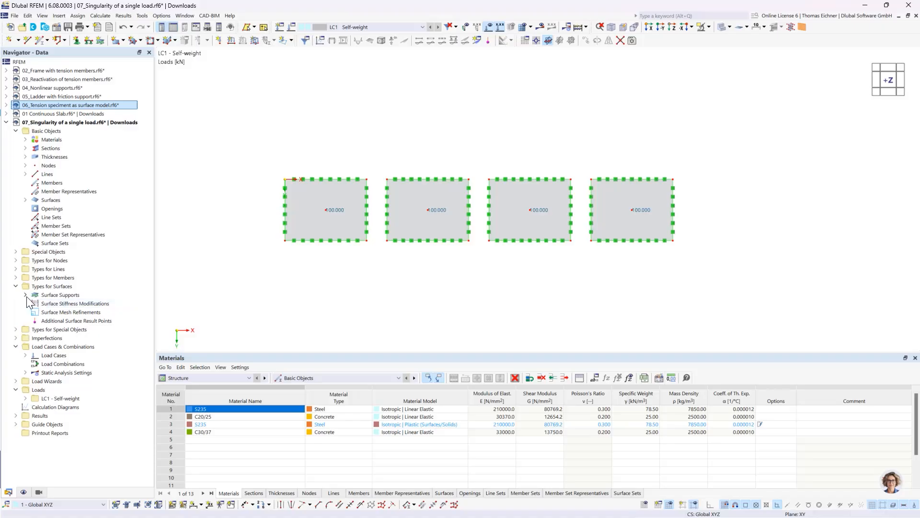
{"action": "double_click", "coordinate": [49, 311]}
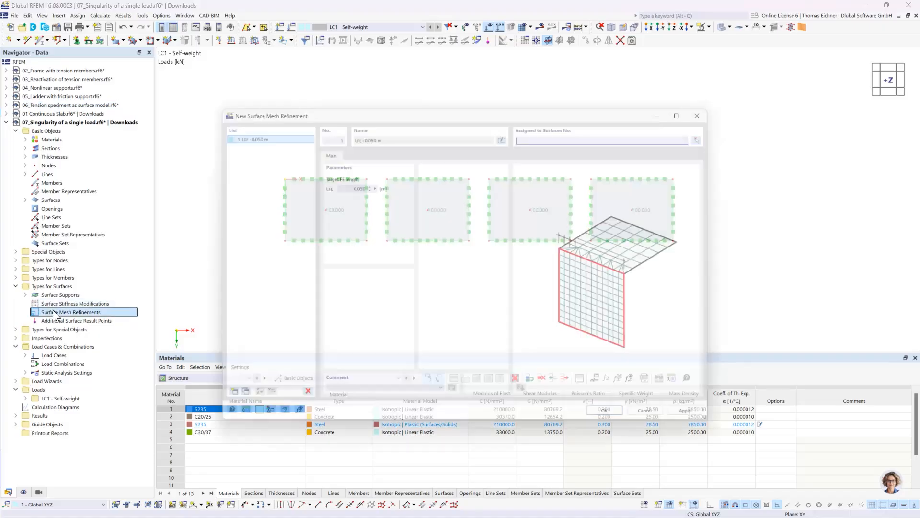
{"action": "double_click", "coordinate": [342, 178]}
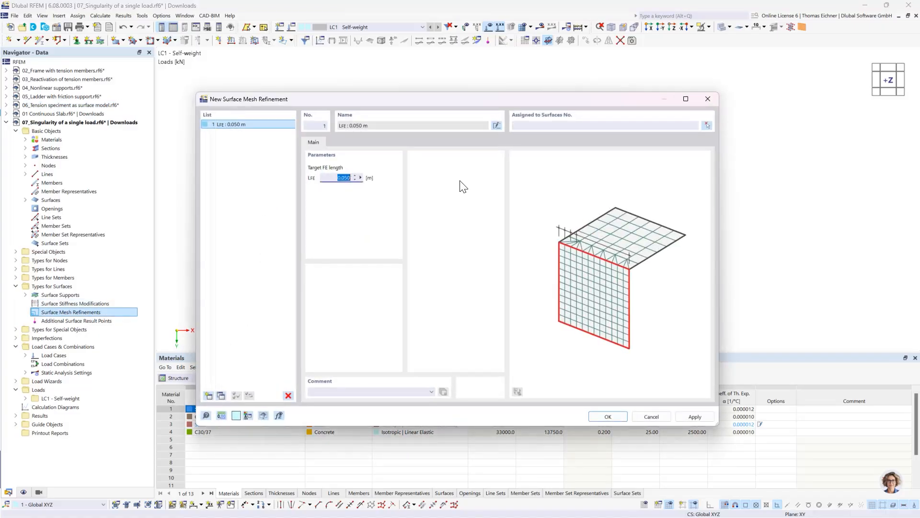
{"action": "type", "text": "2"}
{"action": "left_click", "coordinate": [619, 126]}
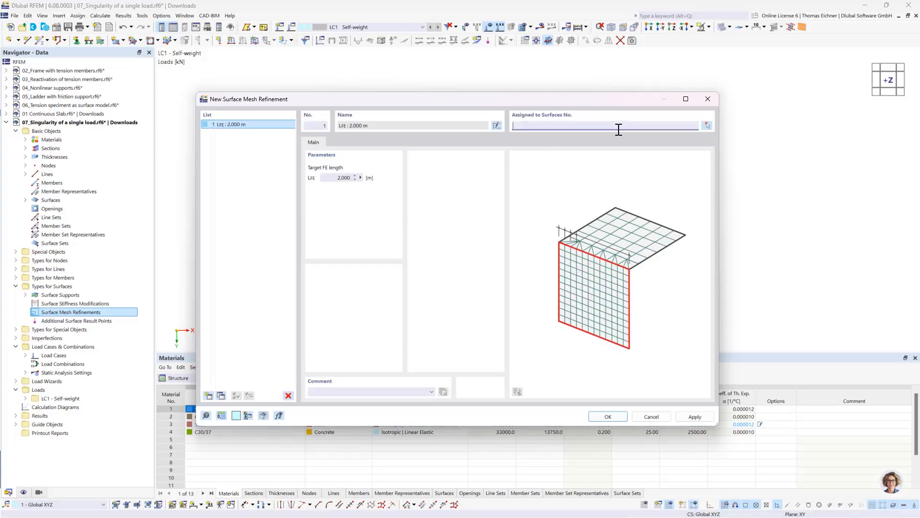
{"action": "type", "text": "1"}
Copy the mesh refinement, set its target FE length to 1 m and assign it to surface 2
{"action": "left_click", "coordinate": [220, 396]}
{"action": "double_click", "coordinate": [339, 178]}
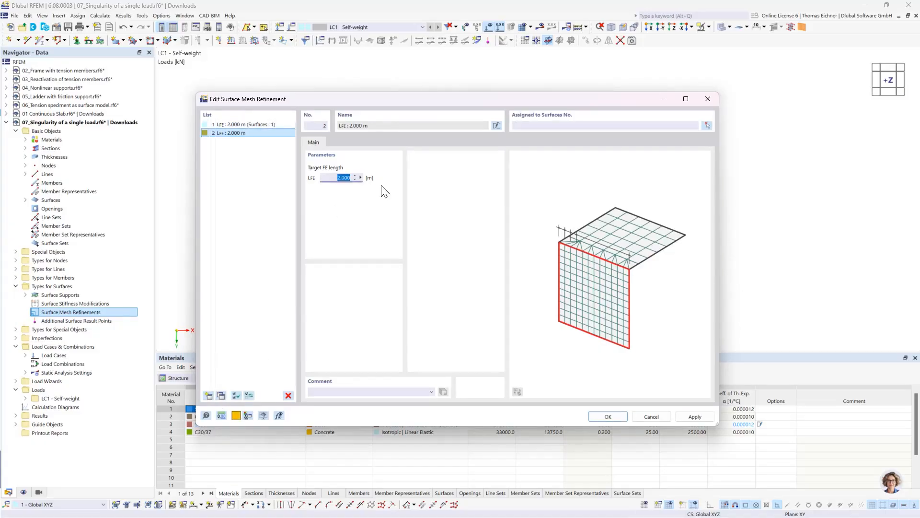
{"action": "type", "text": "1"}
{"action": "left_click", "coordinate": [547, 129]}
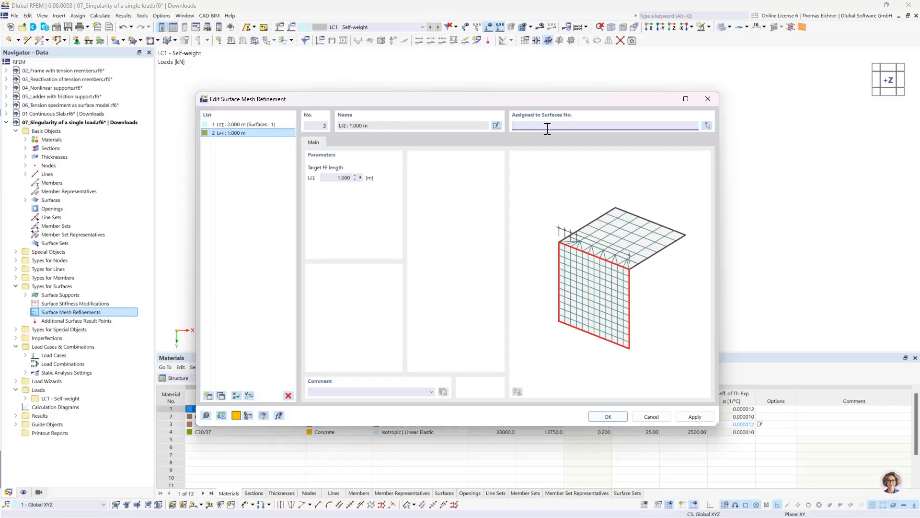
Copy the mesh refinement again with a target FE length of 0.5 m and assign it to surface 3
{"action": "left_click", "coordinate": [218, 396]}
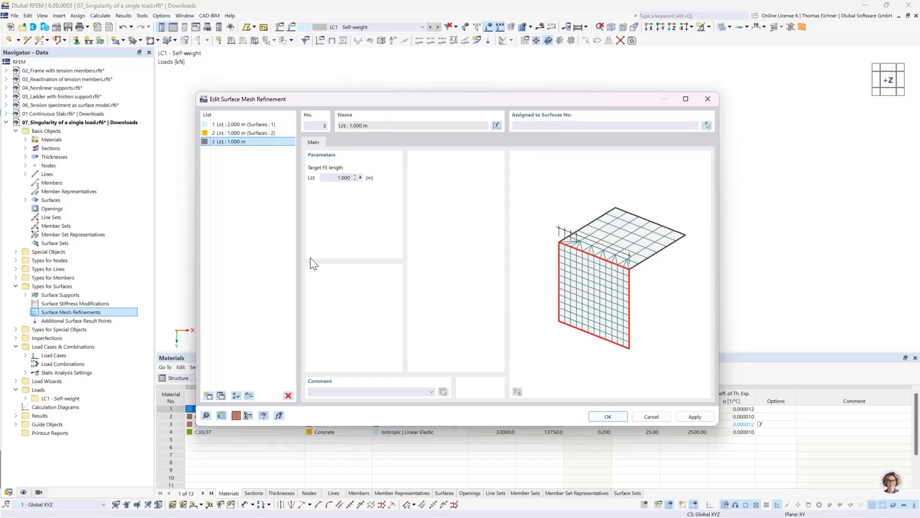
{"action": "double_click", "coordinate": [341, 178]}
{"action": "type", "text": "0"}
{"action": "left_click", "coordinate": [609, 125]}
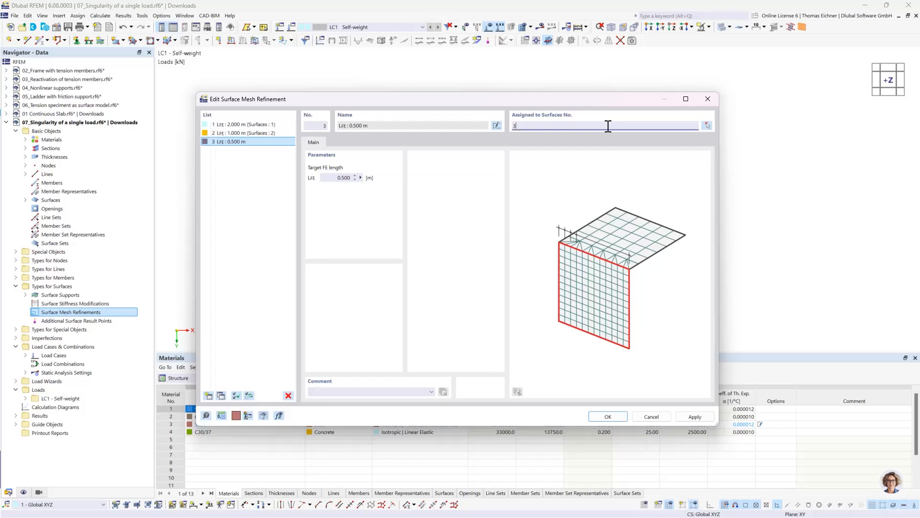
Add a fourth mesh refinement copy with a target FE length of 0.25 m for surface 4 and accept all refinements
{"action": "left_click", "coordinate": [220, 397]}
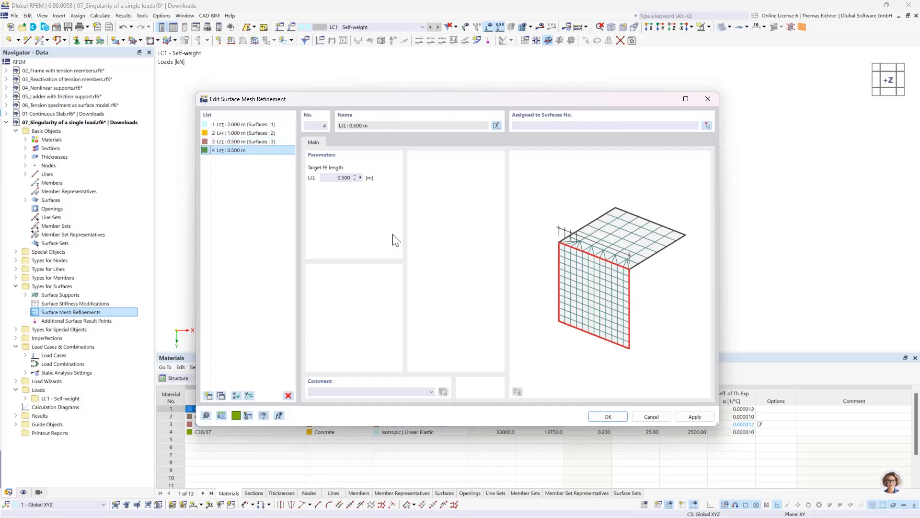
{"action": "left_click", "coordinate": [335, 178]}
{"action": "type", "text": "0,25"}
{"action": "left_click", "coordinate": [522, 125]}
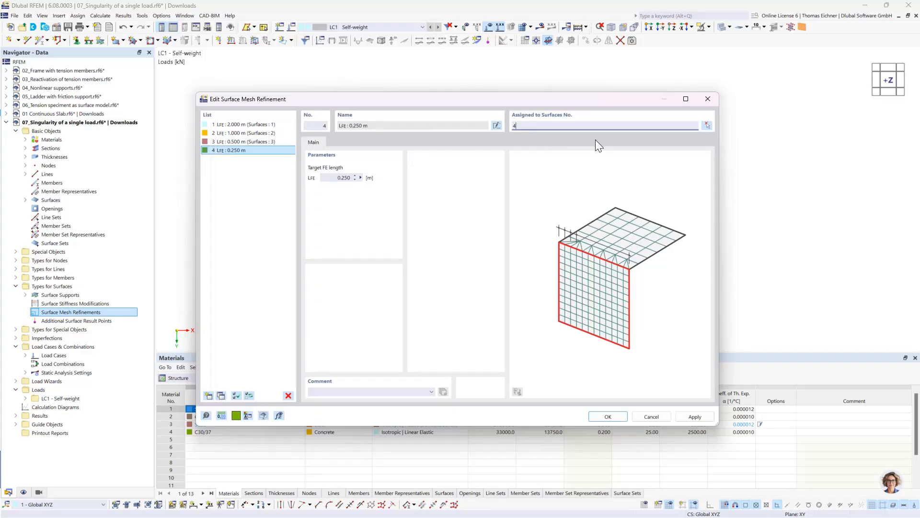
{"action": "type", "text": "4"}
{"action": "left_click", "coordinate": [608, 416]}
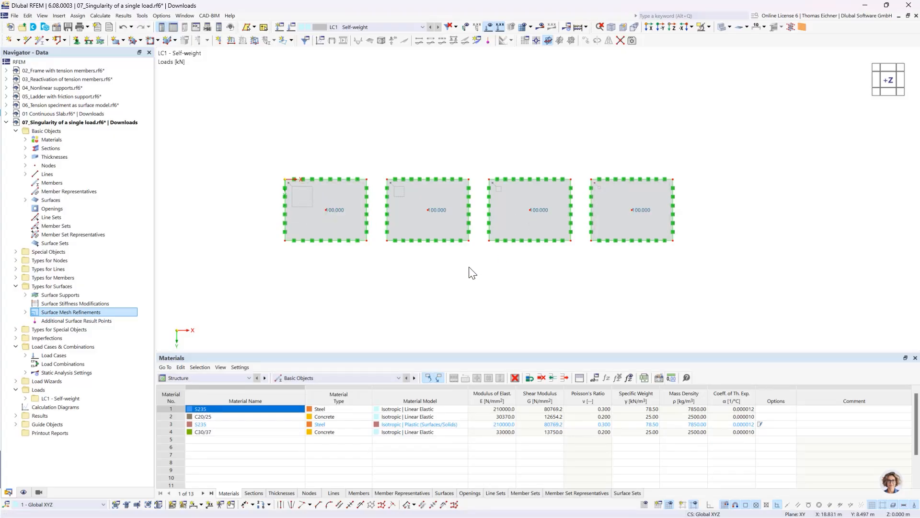
Create a result section through the centres of all four slabs, from X 0 m to X 38 m at Y 3 m
{"action": "left_click", "coordinate": [16, 252]}
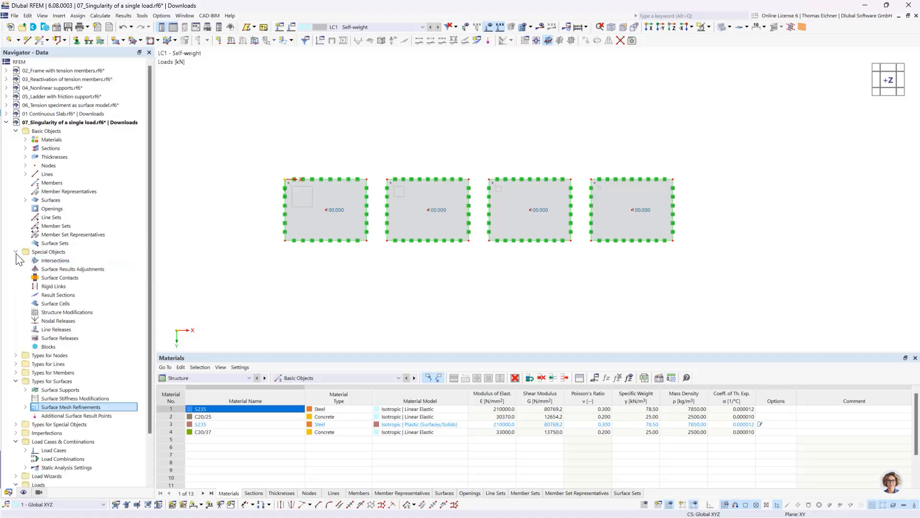
{"action": "left_click", "coordinate": [54, 253]}
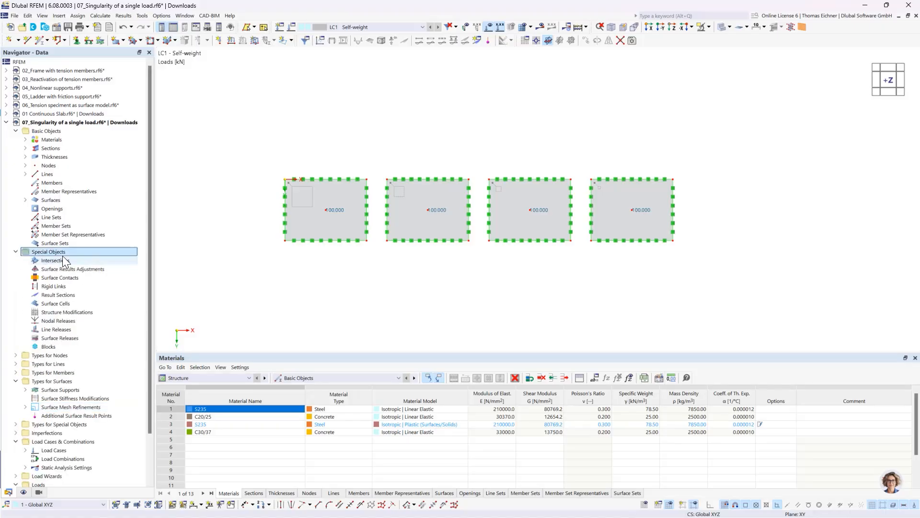
{"action": "double_click", "coordinate": [58, 295]}
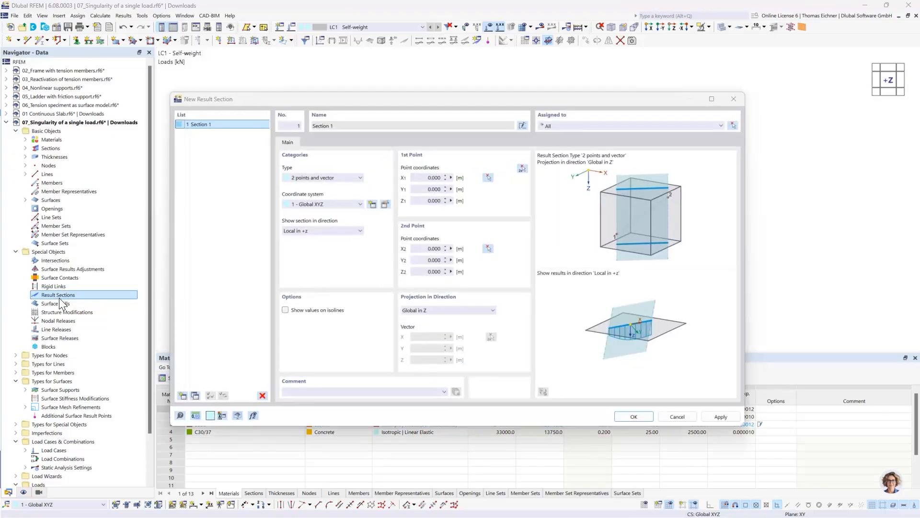
{"action": "left_click", "coordinate": [522, 168]}
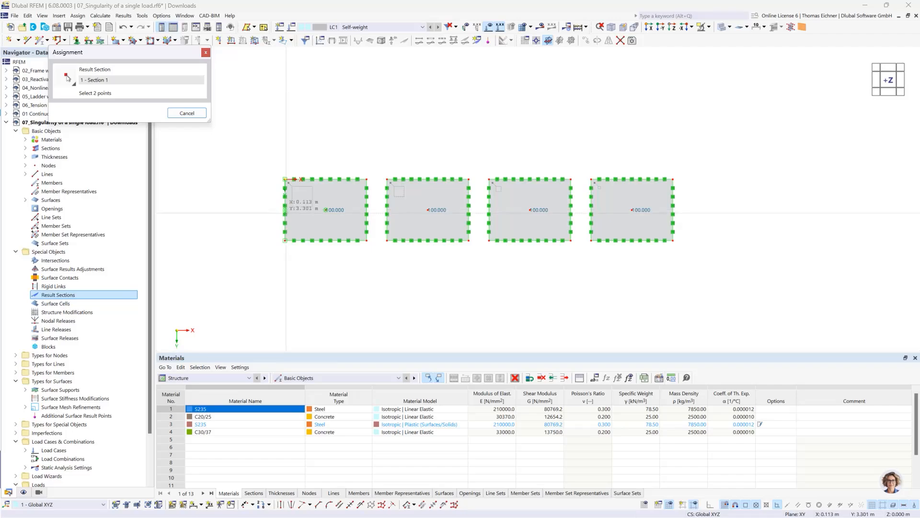
{"action": "left_click", "coordinate": [286, 210]}
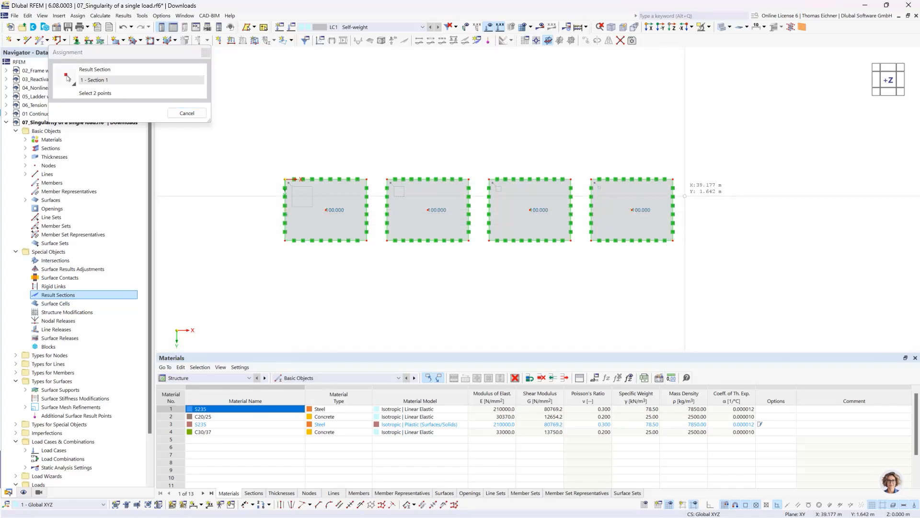
{"action": "left_click", "coordinate": [673, 210]}
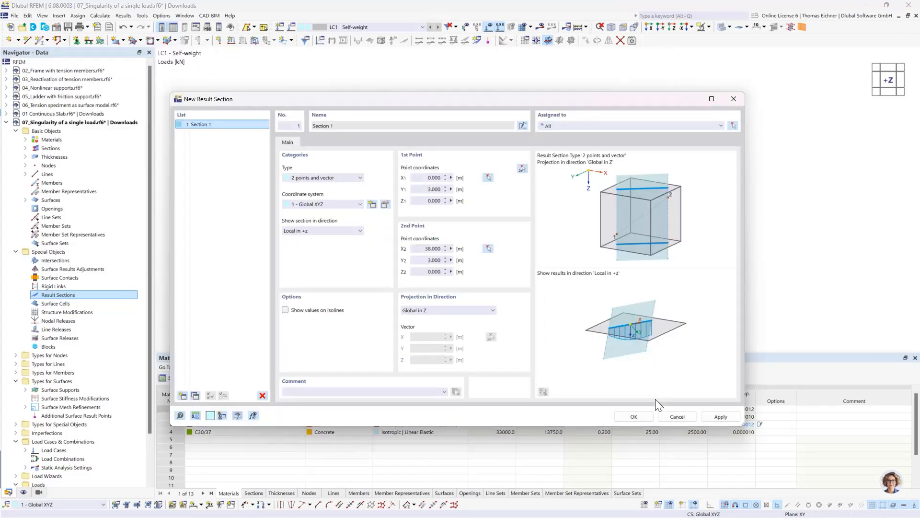
{"action": "left_click", "coordinate": [634, 416]}
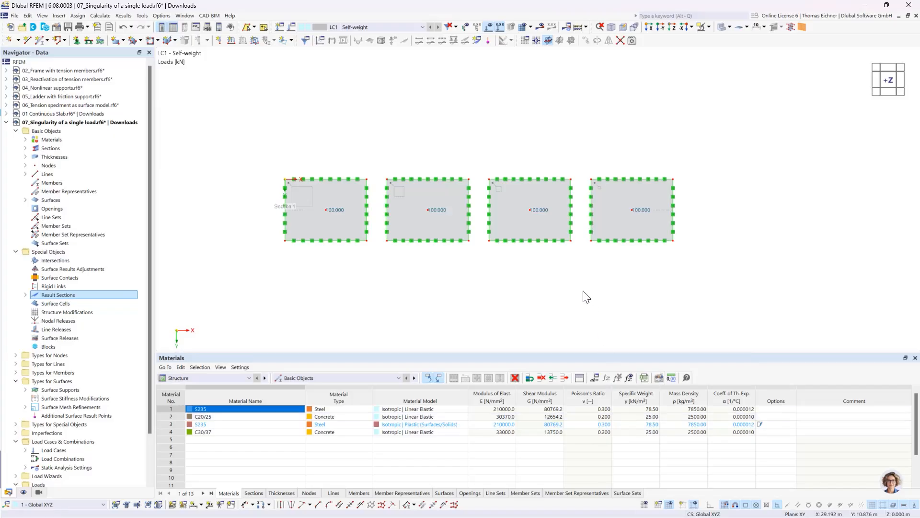
Deactivate the self-weight in load case LC1 and calculate the load case
{"action": "left_click", "coordinate": [291, 30]}
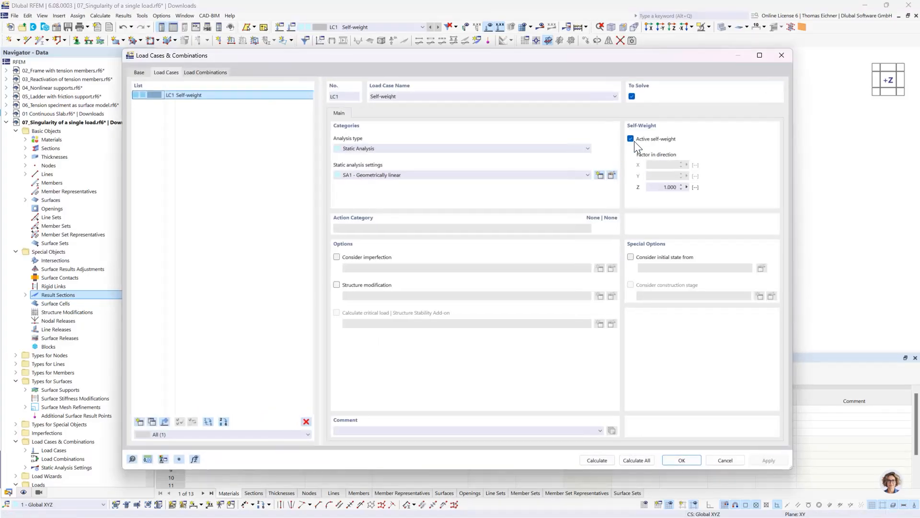
{"action": "left_click", "coordinate": [634, 141]}
{"action": "left_click", "coordinate": [600, 461]}
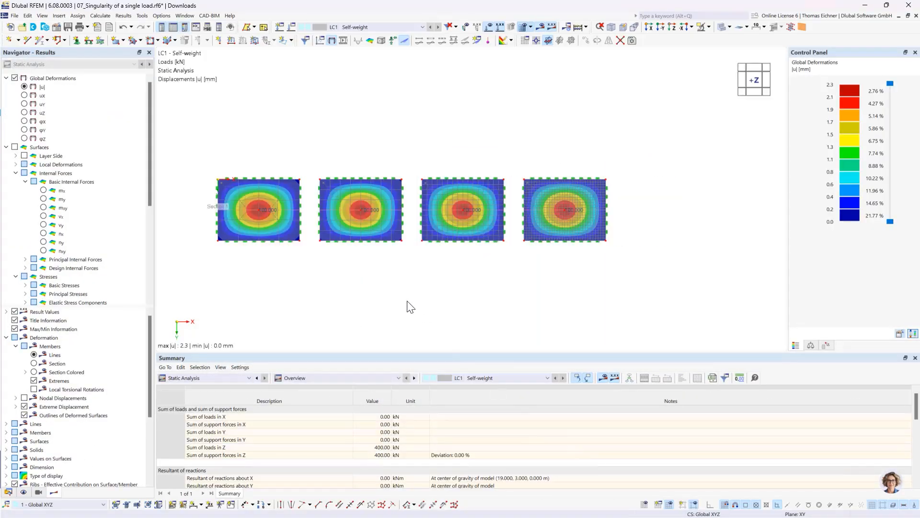
Examine the total displacements |u| of the four slabs
{"action": "scroll", "coordinate": [390, 286], "scroll_direction": "up", "scroll_amount": 1}
{"action": "left_click", "coordinate": [48, 86]}
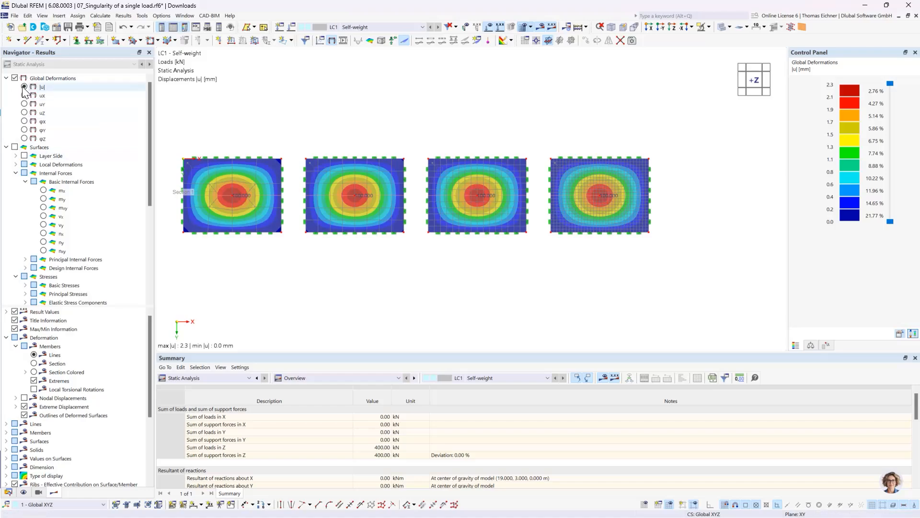
View the slabs in the reverse Y-direction and display the moments mx with local extremes on the result section
{"action": "left_click", "coordinate": [662, 27]}
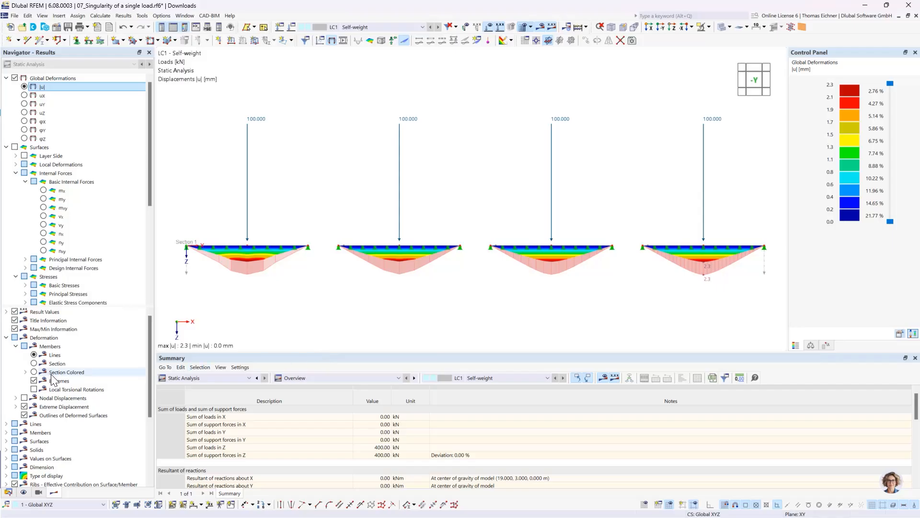
{"action": "scroll", "coordinate": [47, 461], "scroll_direction": "down", "scroll_amount": 4}
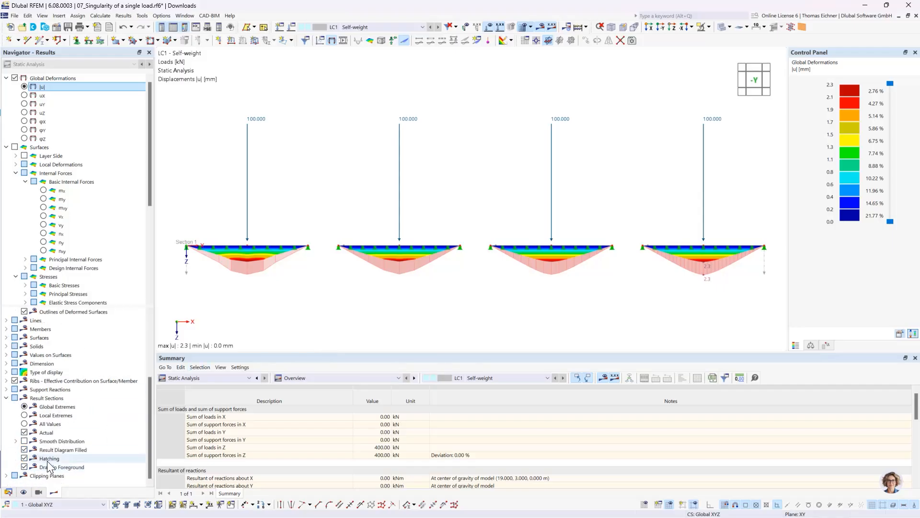
{"action": "left_click", "coordinate": [25, 415]}
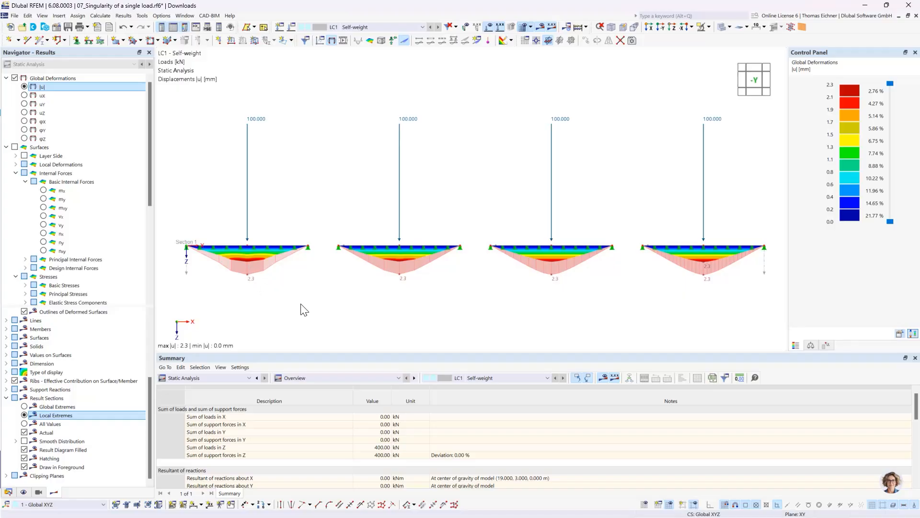
{"action": "left_click", "coordinate": [43, 191]}
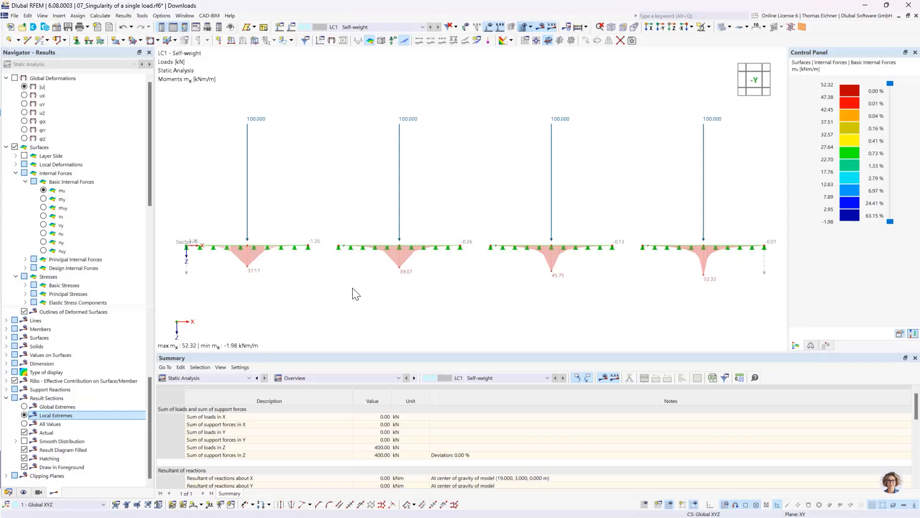
Open the result diagrams of result section 1 and examine the displacement |u| and moment mx curves
{"action": "right_click", "coordinate": [186, 274]}
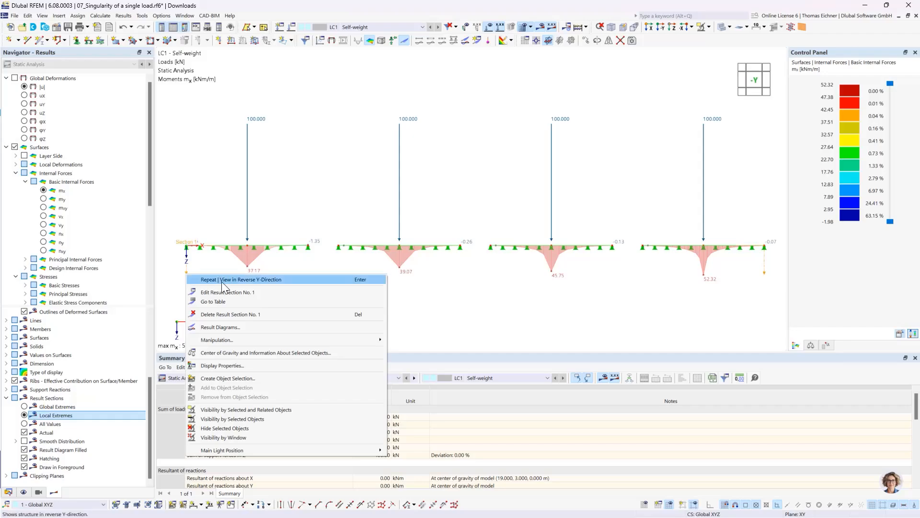
{"action": "mouse_move", "coordinate": [226, 343]}
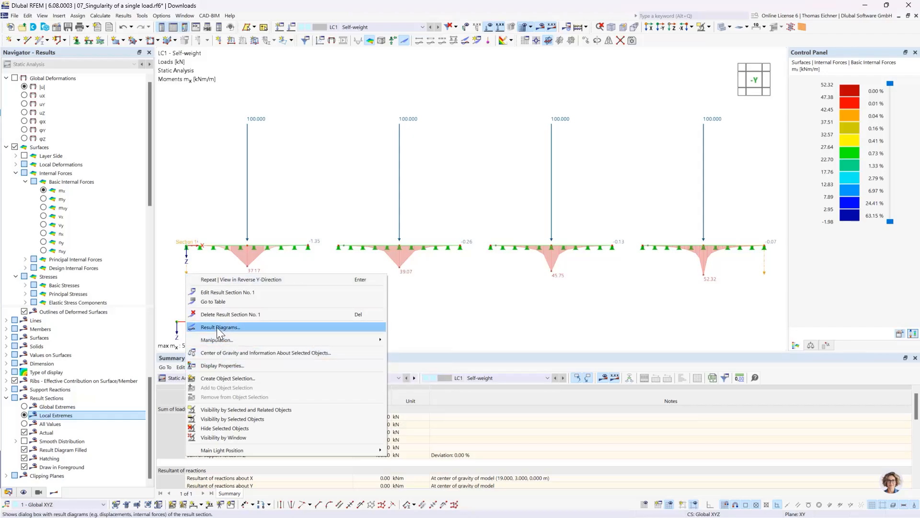
{"action": "left_click", "coordinate": [219, 328]}
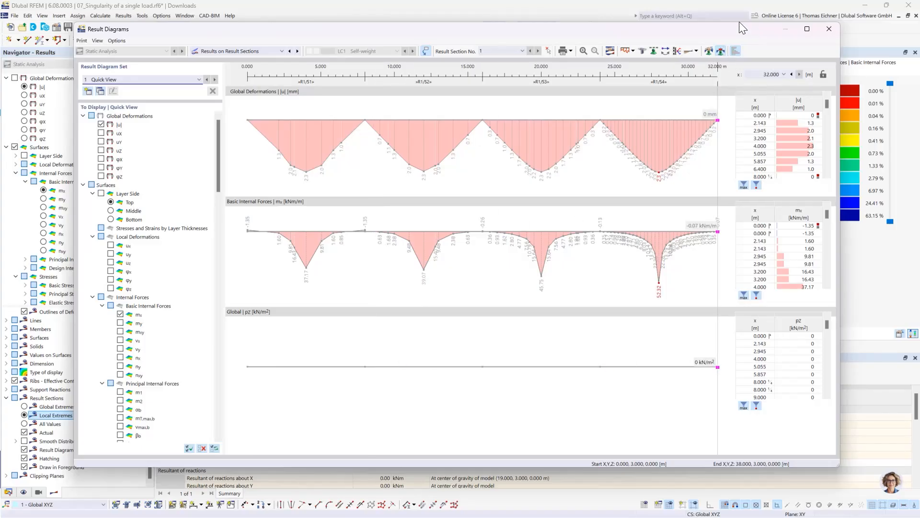
{"action": "left_click_drag", "start_coordinate": [740, 23], "coordinate": [730, 29]}
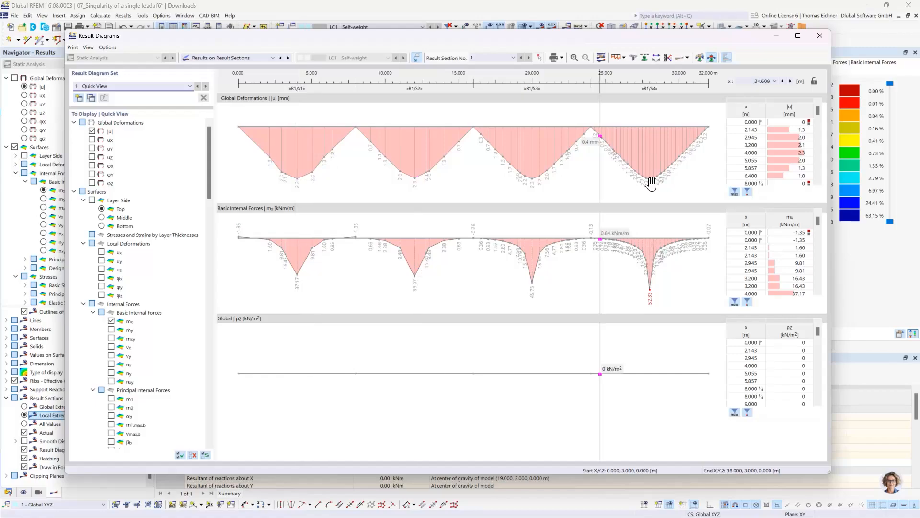
Define a smooth range for the result diagrams from 3.5 m to 4.5 m around the first slab's load
{"action": "left_click", "coordinate": [699, 58]}
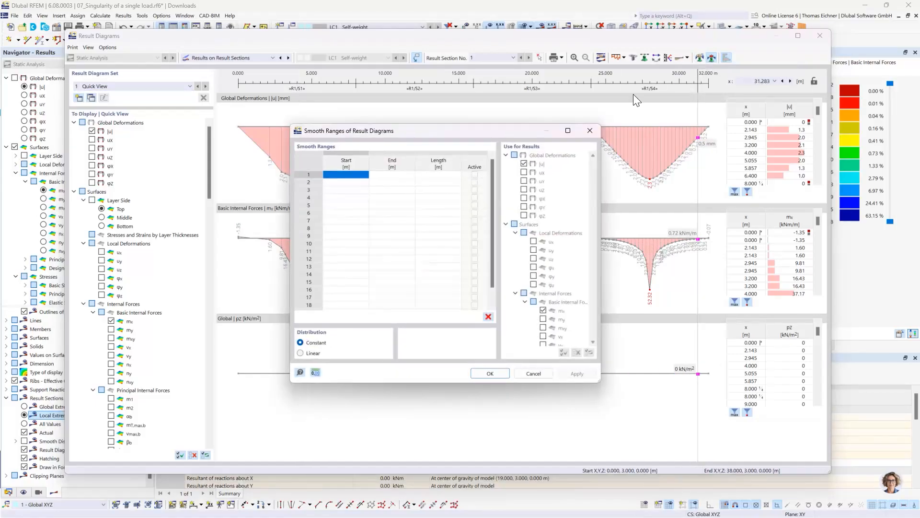
{"action": "left_click", "coordinate": [360, 175]}
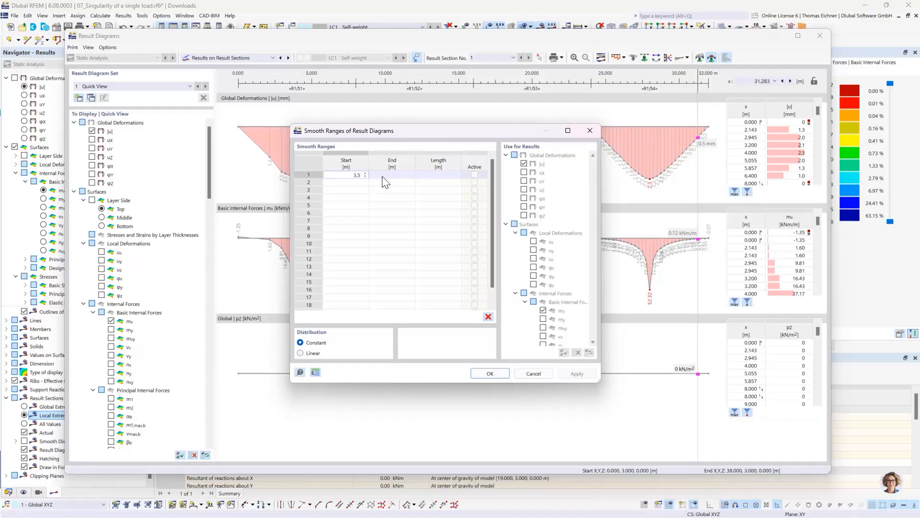
{"action": "left_click", "coordinate": [384, 177]}
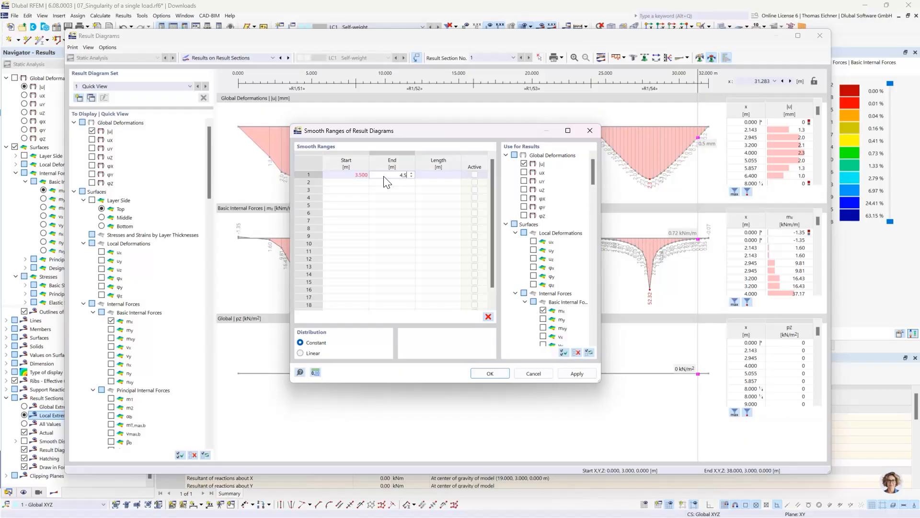
{"action": "type", "text": "4.5"}
{"action": "key", "text": "Return"}
Add smooth ranges from 11.5 m to 12.5 m and from 19.5 m to 20.5 m for the second and third slabs
{"action": "left_click_drag", "start_coordinate": [385, 132], "coordinate": [369, 241]}
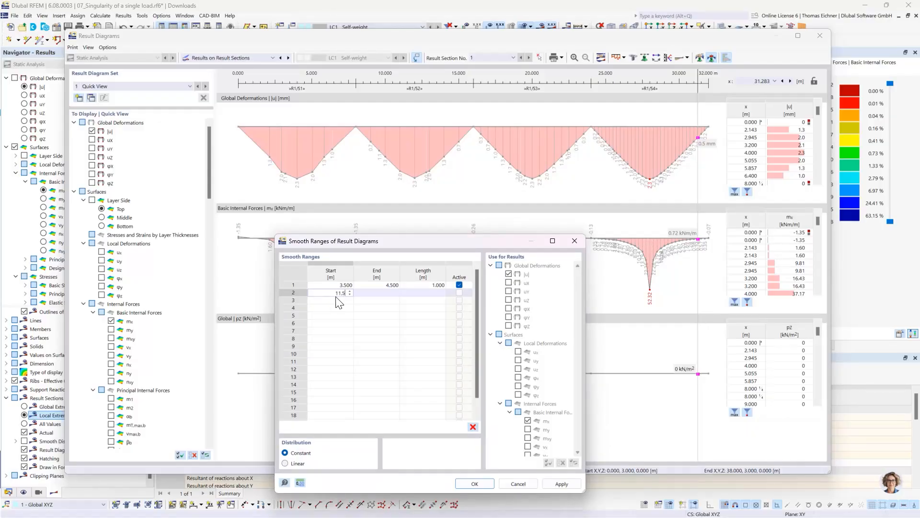
{"action": "left_click", "coordinate": [378, 293]}
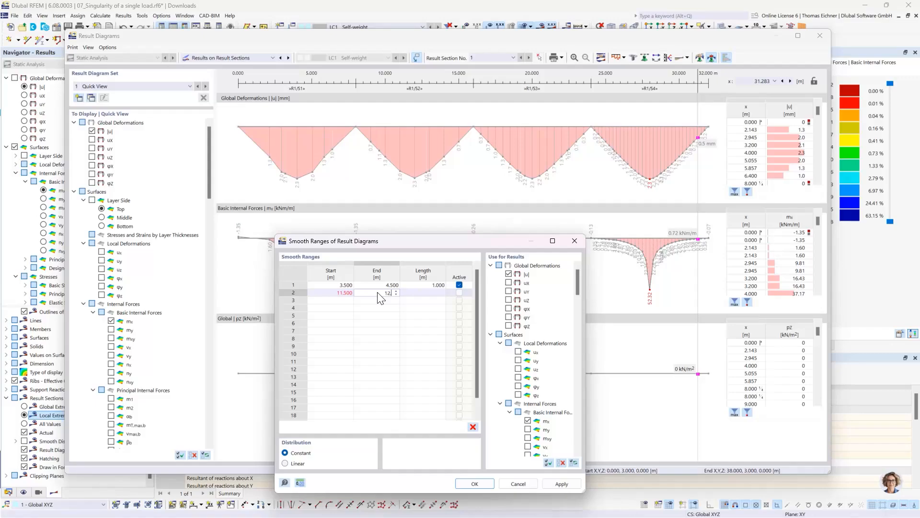
{"action": "type", "text": "12,5"}
{"action": "left_click", "coordinate": [348, 301]}
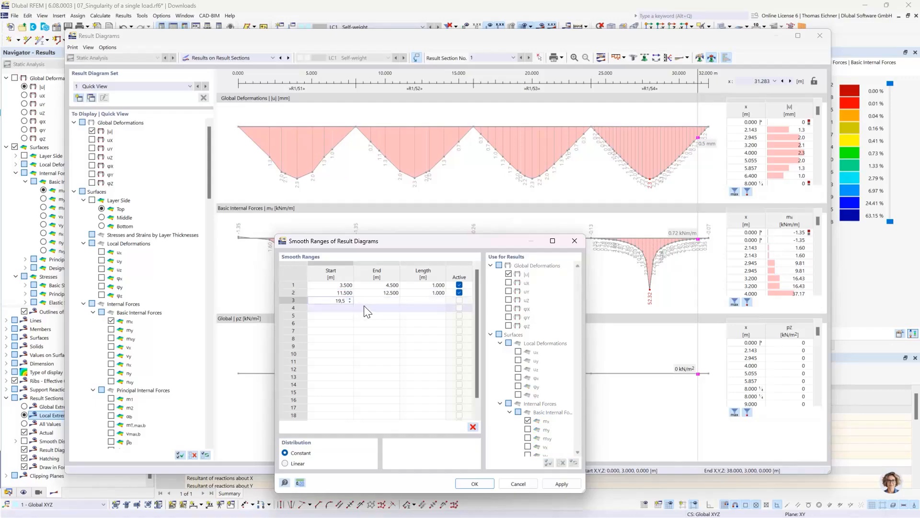
{"action": "left_click", "coordinate": [380, 302]}
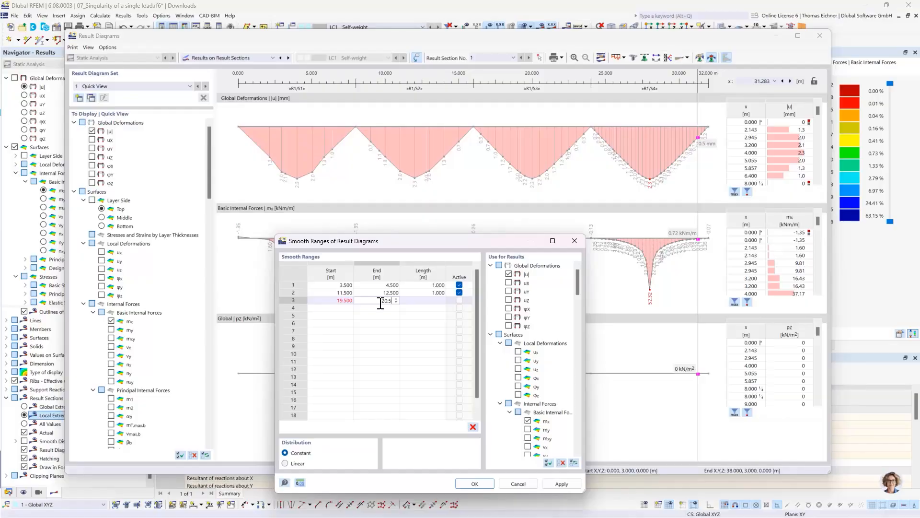
{"action": "type", "text": "20,5"}
Add a fourth smooth range from 27.5 m to 28.5 m, apply all ranges, and close the result diagrams
{"action": "left_click", "coordinate": [343, 309]}
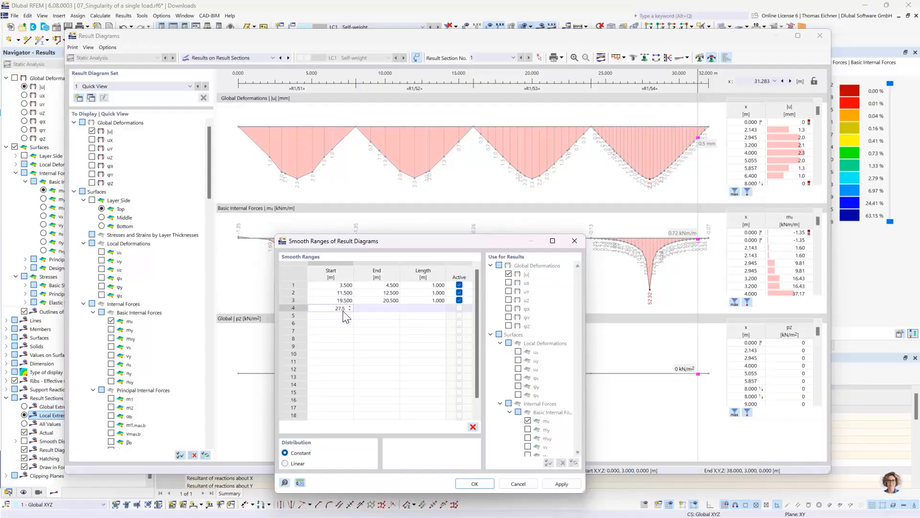
{"action": "type", "text": "27,5"}
{"action": "key", "text": "Tab"}
{"action": "type", "text": "2"}
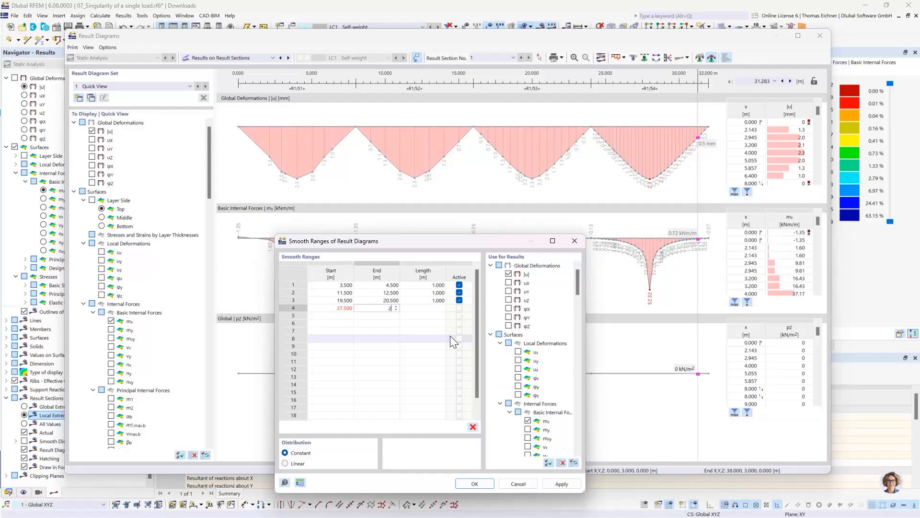
{"action": "type", "text": "8,5"}
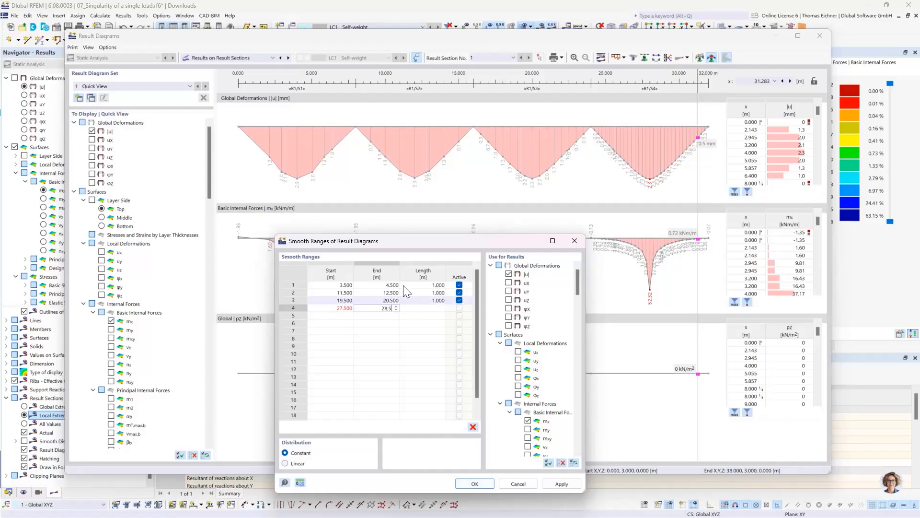
{"action": "key", "text": "Return"}
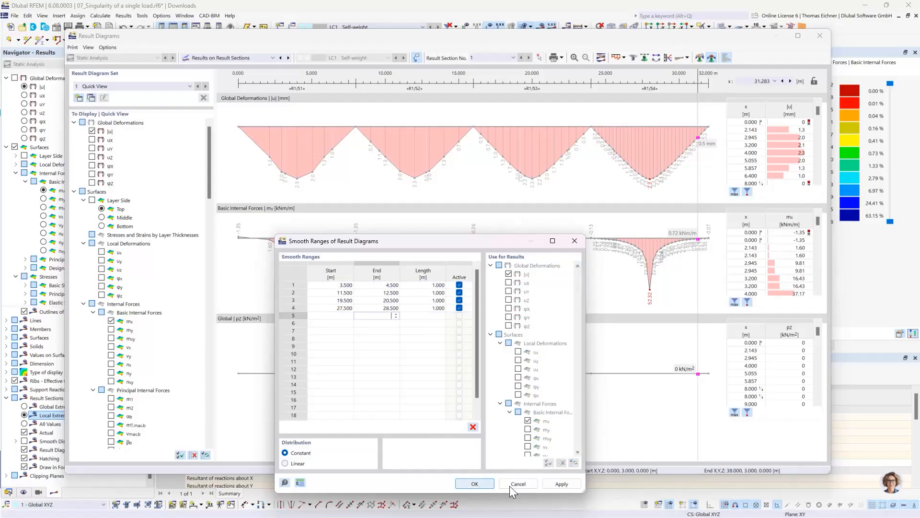
{"action": "left_click", "coordinate": [556, 484]}
{"action": "left_click_drag", "start_coordinate": [446, 245], "coordinate": [398, 210]}
{"action": "left_click", "coordinate": [426, 449]}
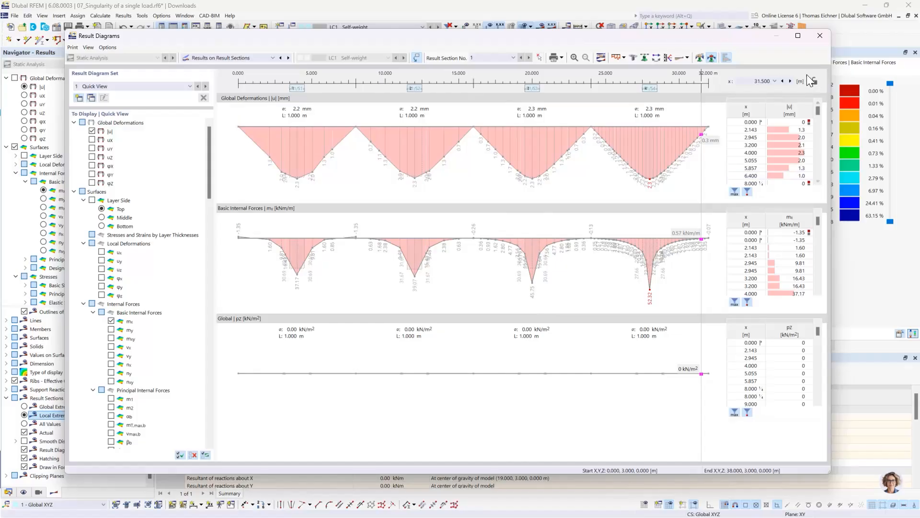
{"action": "left_click", "coordinate": [820, 36]}
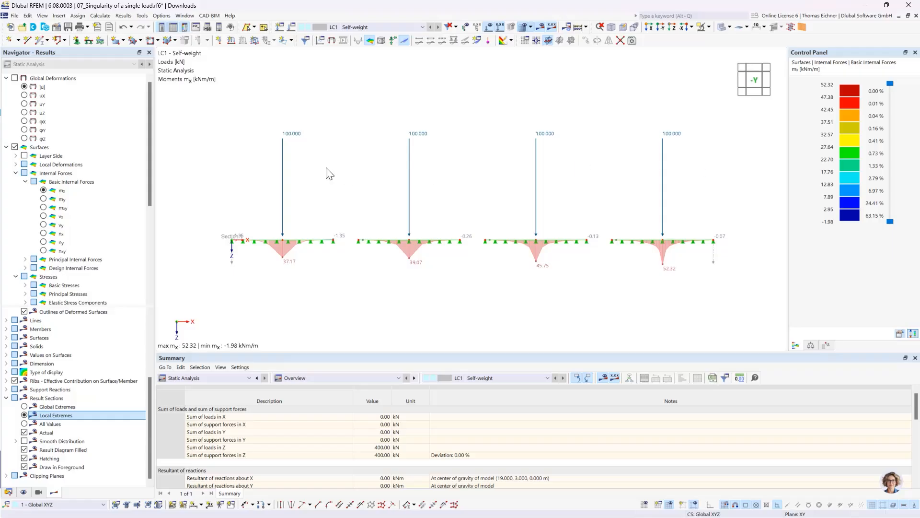
{"action": "left_click_drag", "start_coordinate": [699, 187], "coordinate": [245, 86]}
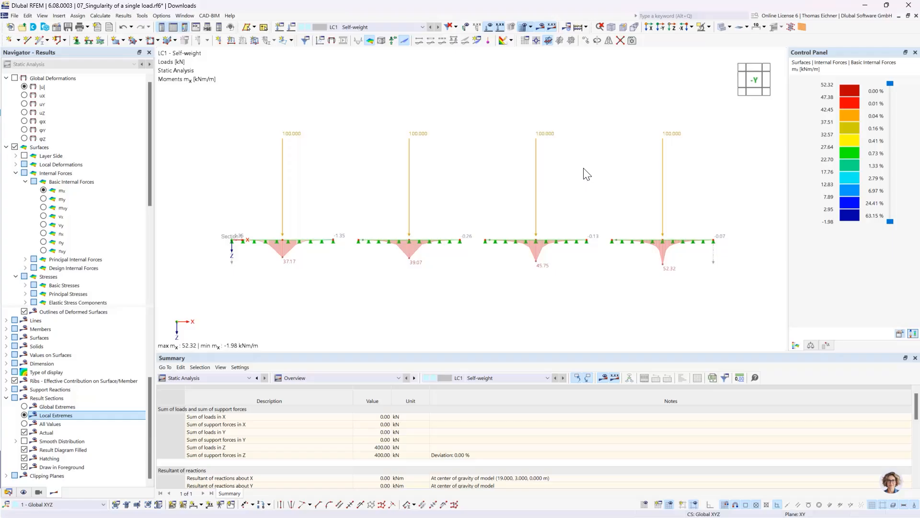
{"action": "key", "text": "Delete"}
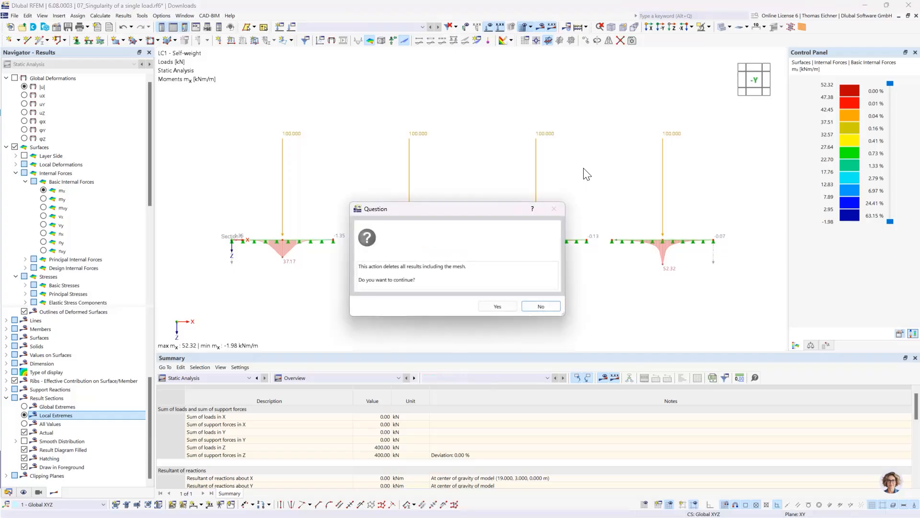
{"action": "left_click", "coordinate": [538, 306]}
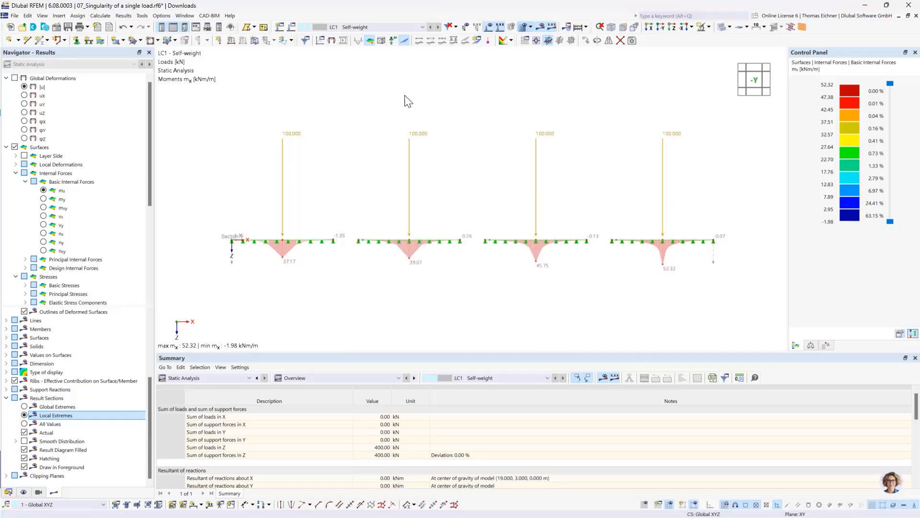
Copy load case LC1 as LC2 and delete the four 100 kN concentrated loads from LC2
{"action": "left_click", "coordinate": [294, 28]}
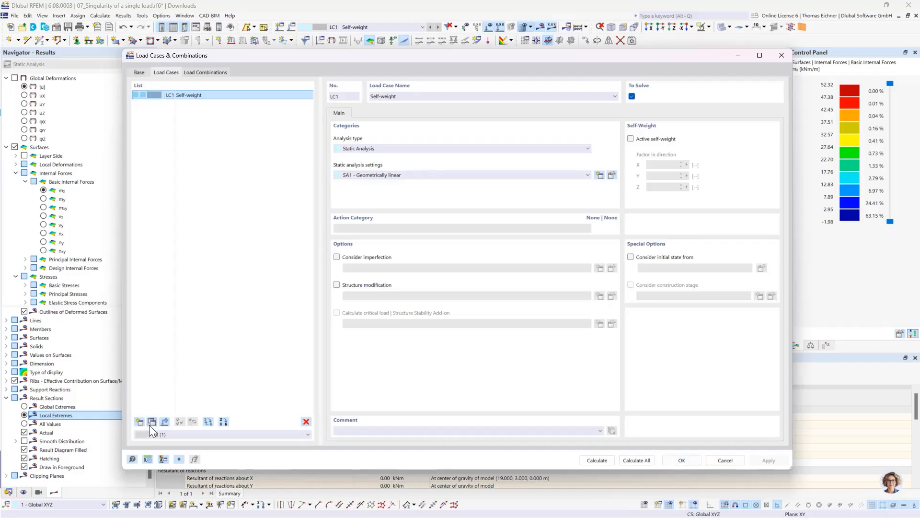
{"action": "left_click", "coordinate": [152, 421]}
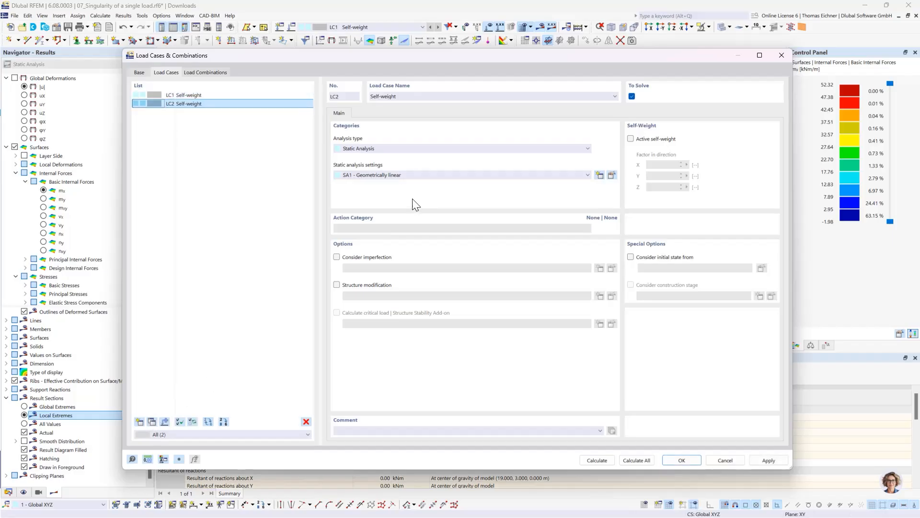
{"action": "left_click", "coordinate": [686, 462]}
{"action": "left_click_drag", "start_coordinate": [795, 193], "coordinate": [337, 69]}
{"action": "key", "text": "Delete"}
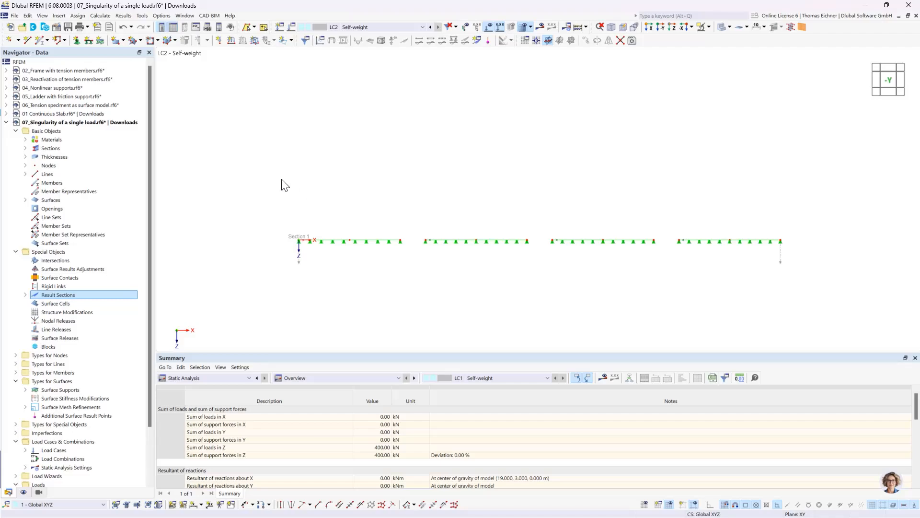
Start a new free rectangular load in LC2 defined by centre and sides, with sides a and b of 0.5 m
{"action": "middle_click_drag", "start_coordinate": [533, 205], "coordinate": [500, 246], "text": "ctrl"}
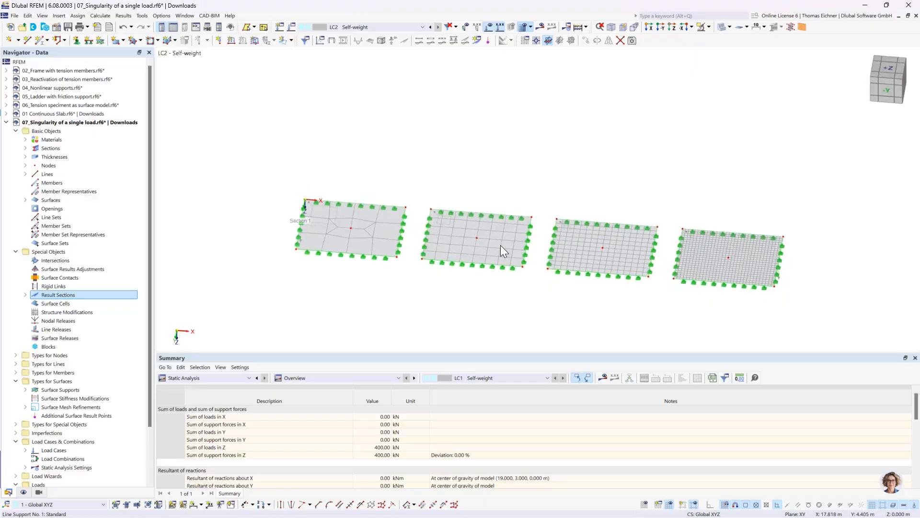
{"action": "left_click", "coordinate": [282, 41]}
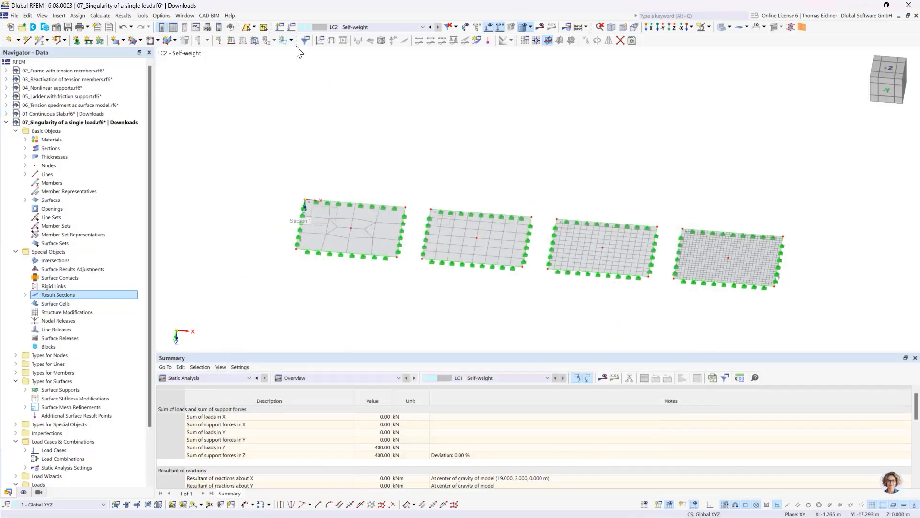
{"action": "left_click", "coordinate": [291, 40]}
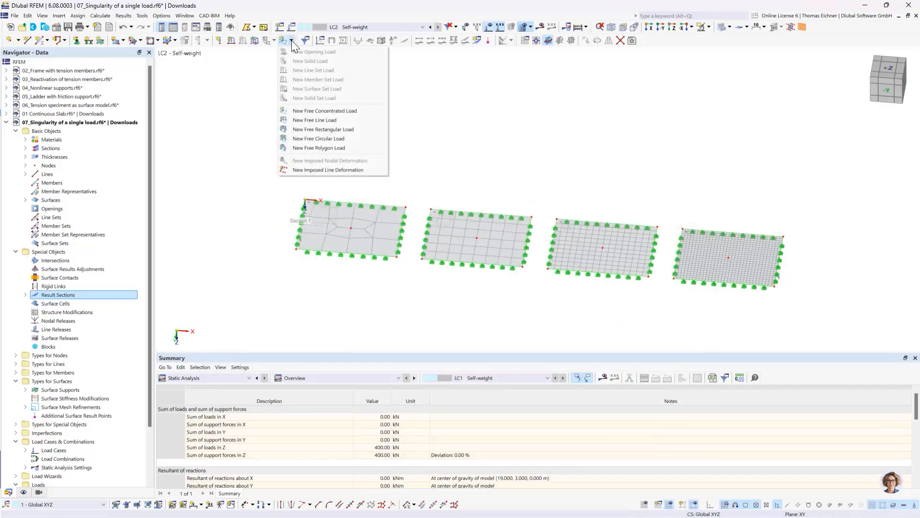
{"action": "left_click", "coordinate": [303, 129]}
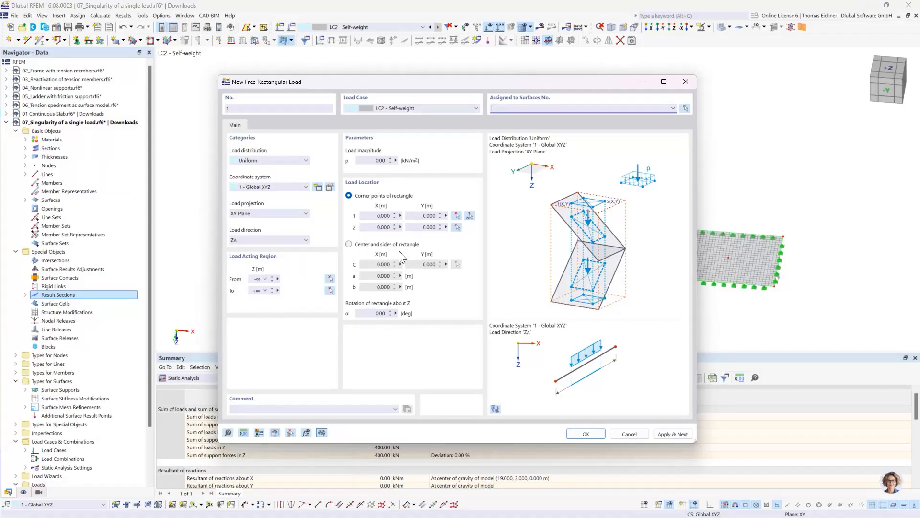
{"action": "left_click", "coordinate": [350, 244]}
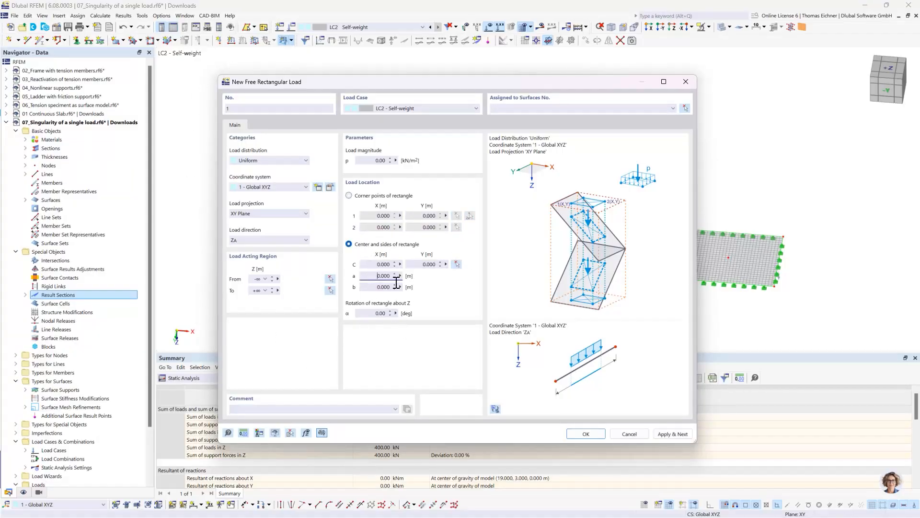
{"action": "left_click", "coordinate": [383, 276]}
{"action": "type", "text": "0,5"}
{"action": "key", "text": "Tab"}
{"action": "type", "text": "0"}
Place the rectangular load's centre on the first slab's middle node at X 4 m, Y 3 m
{"action": "left_click", "coordinate": [380, 264]}
{"action": "left_click", "coordinate": [457, 265]}
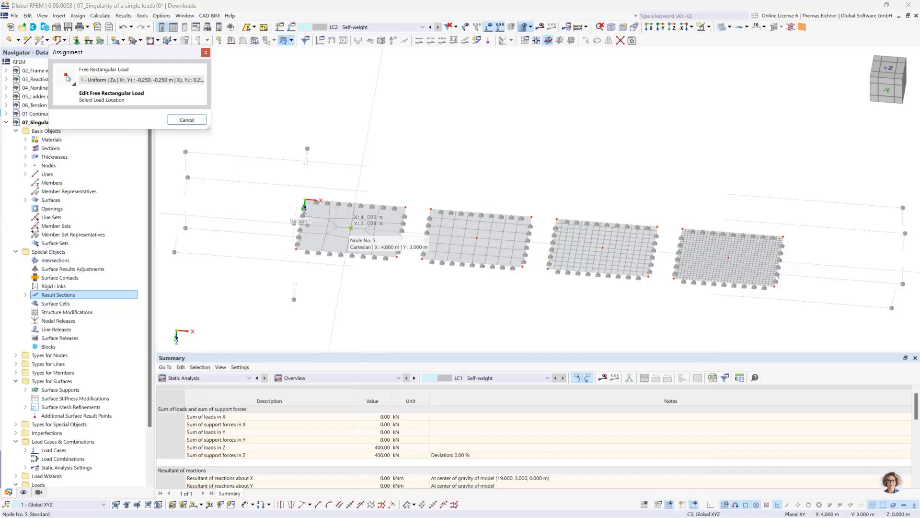
{"action": "left_click", "coordinate": [350, 229]}
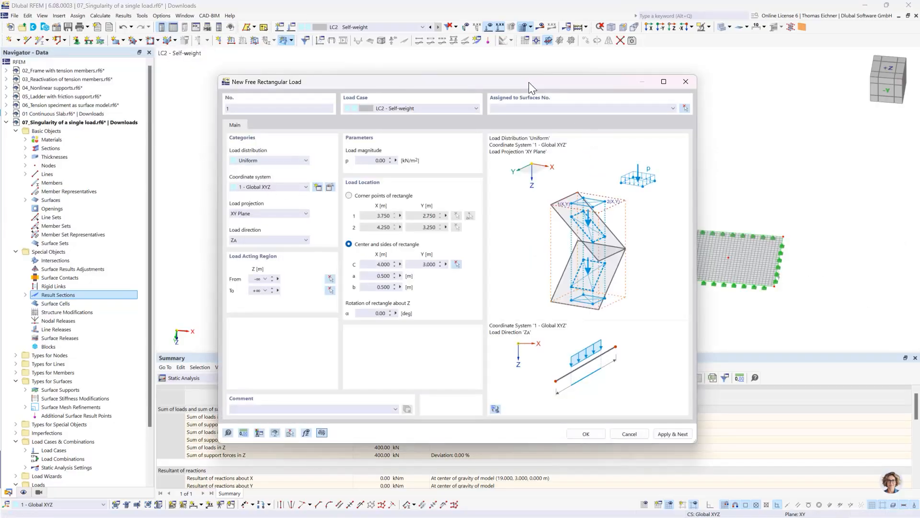
{"action": "left_click_drag", "start_coordinate": [533, 88], "coordinate": [686, 87]}
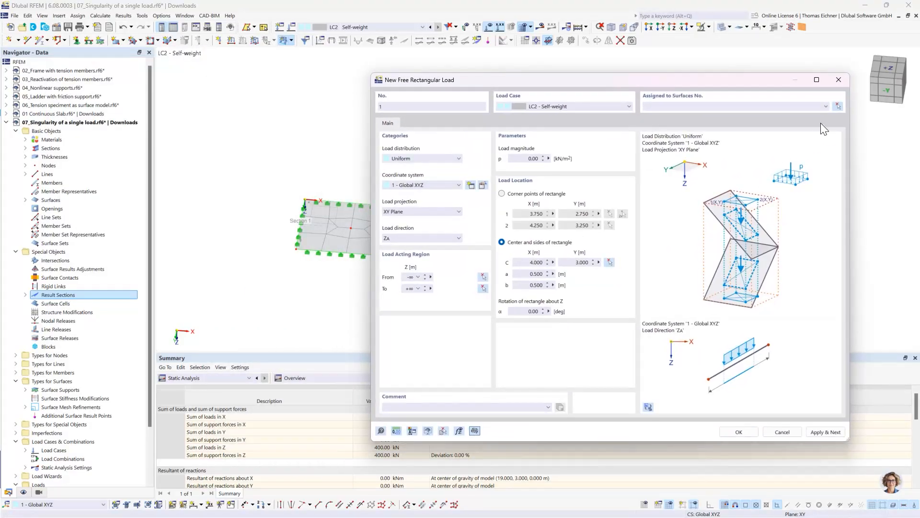
Assign the new free rectangular load to the first slab, surface 1
{"action": "left_click", "coordinate": [837, 106]}
{"action": "left_click", "coordinate": [353, 225]}
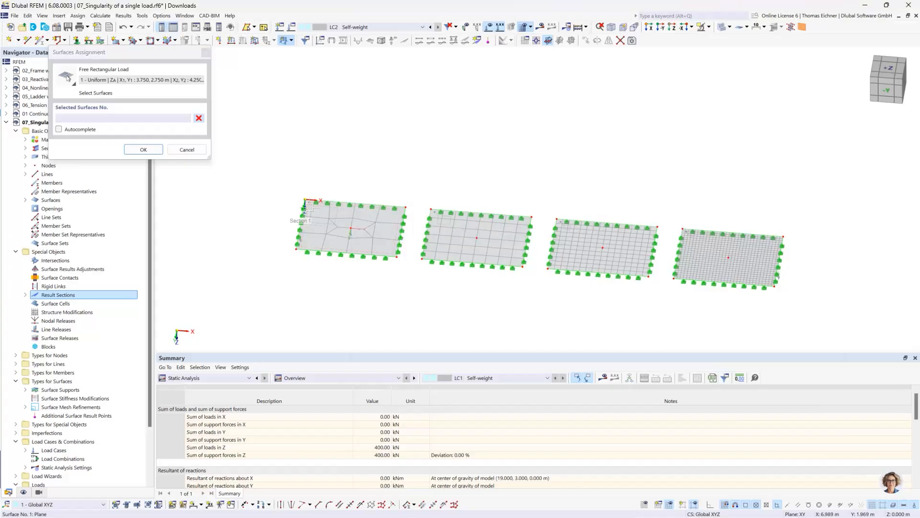
{"action": "left_click", "coordinate": [148, 149]}
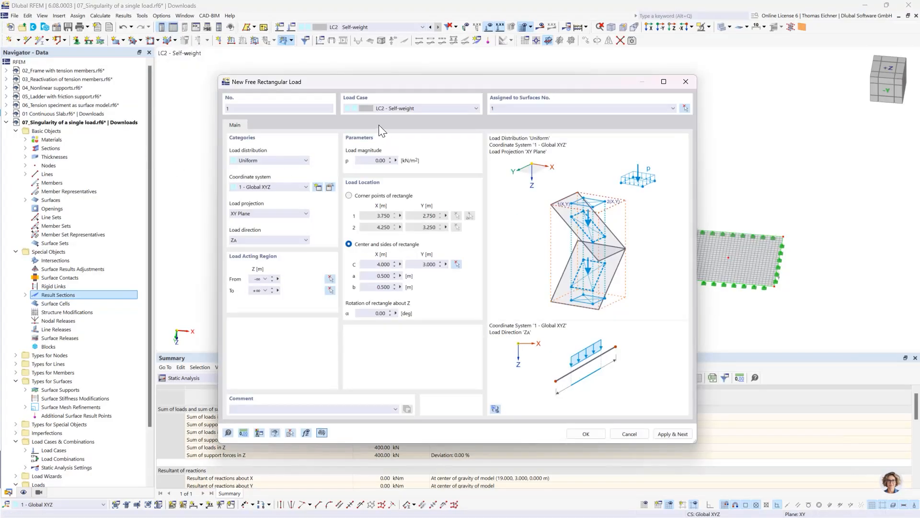
{"action": "left_click_drag", "start_coordinate": [370, 85], "coordinate": [575, 85]}
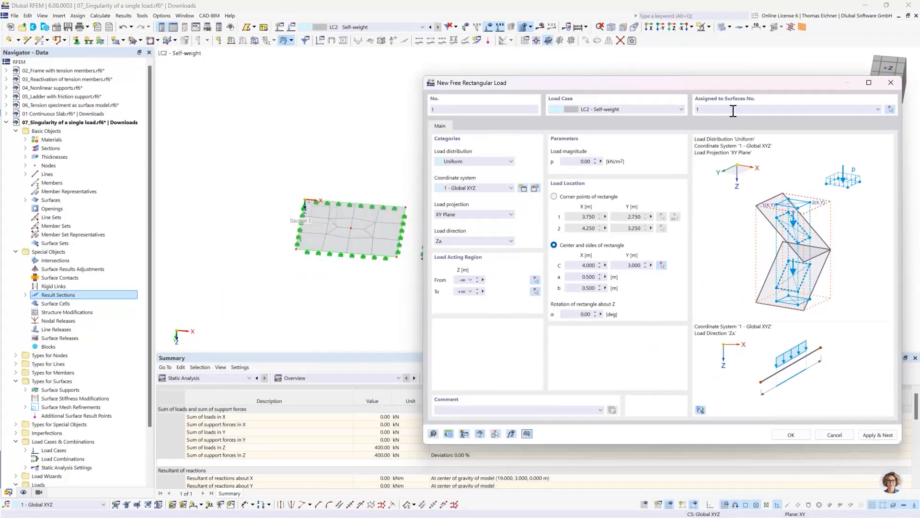
{"action": "double_click", "coordinate": [588, 265]}
{"action": "key", "text": "Tab"}
{"action": "key", "text": "Tab"}
{"action": "left_click", "coordinate": [870, 435]}
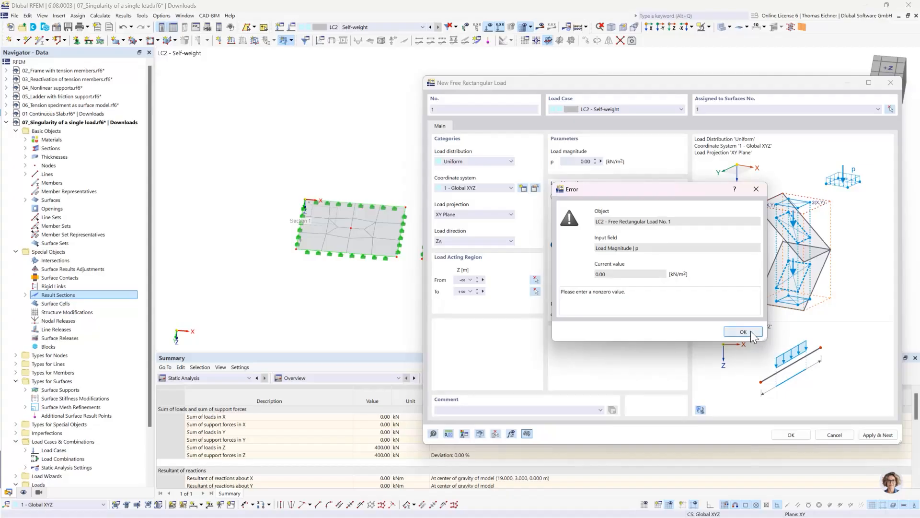
{"action": "left_click", "coordinate": [750, 332]}
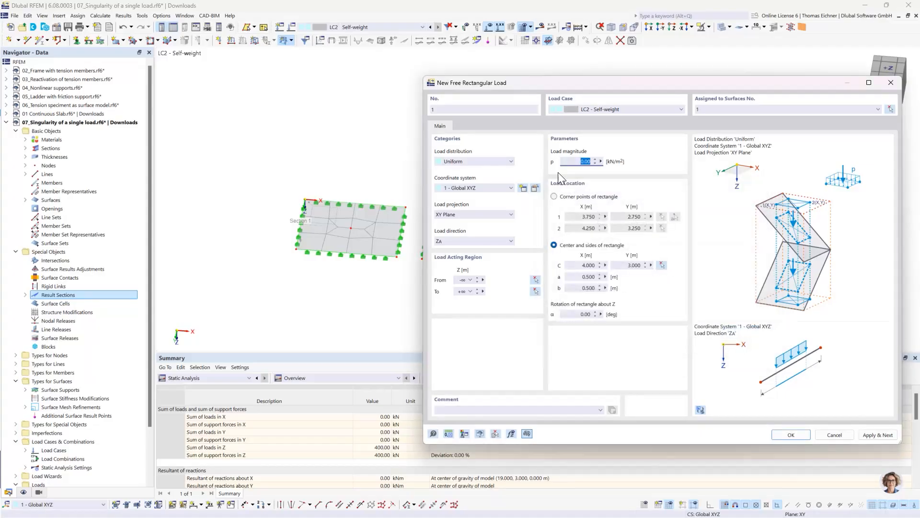
Define the first rectangular load's magnitude with the formula 100kN/(0.5m*0.5m) and apply it, continuing with another load
{"action": "left_click", "coordinate": [569, 161]}
{"action": "double_click", "coordinate": [574, 160]}
{"action": "left_click", "coordinate": [601, 161]}
{"action": "left_click", "coordinate": [629, 166]}
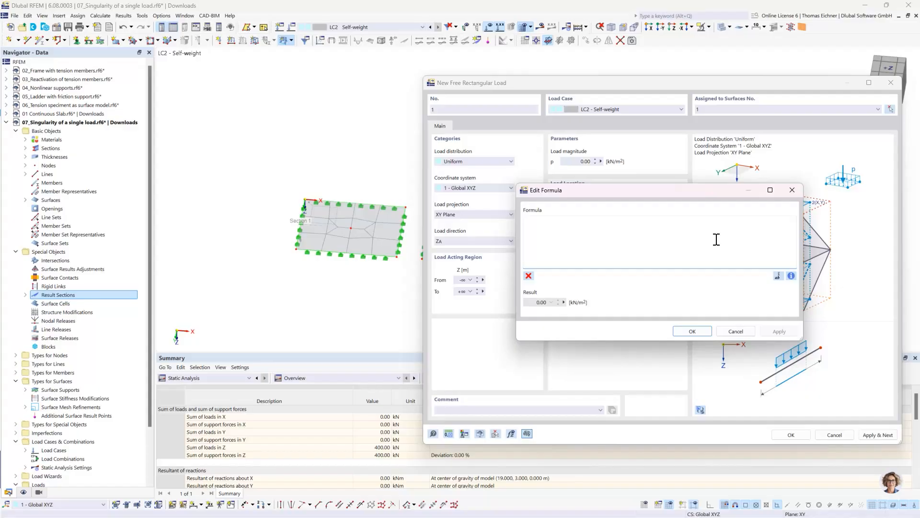
{"action": "type", "text": "100kN/(0.5m*0.5"}
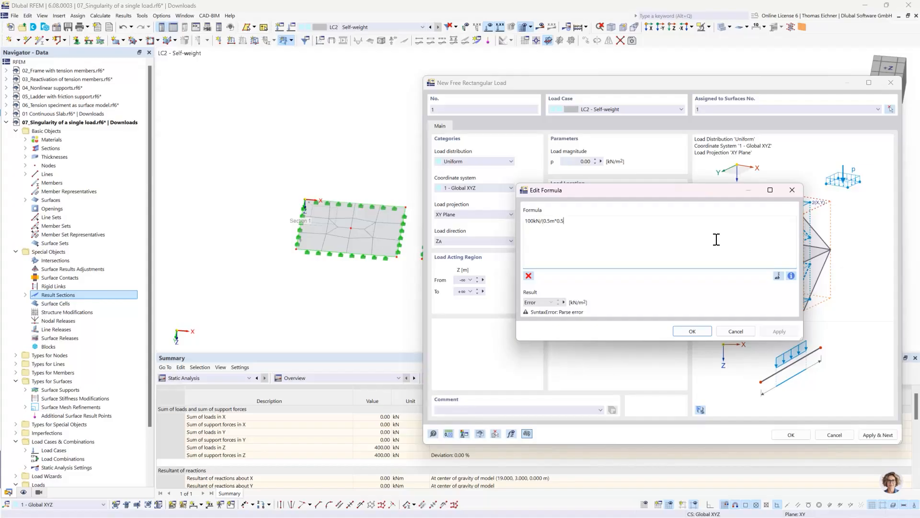
{"action": "type", "text": "m)"}
{"action": "left_click", "coordinate": [695, 332]}
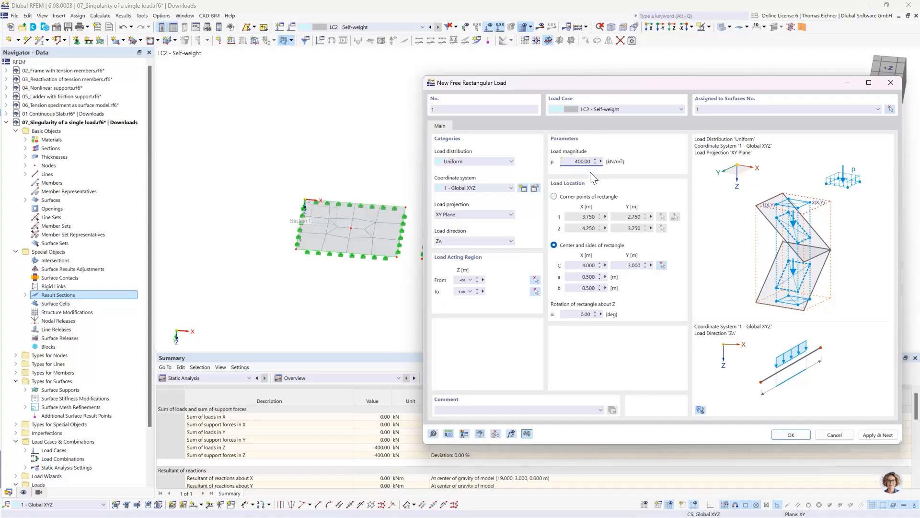
{"action": "left_click", "coordinate": [878, 432]}
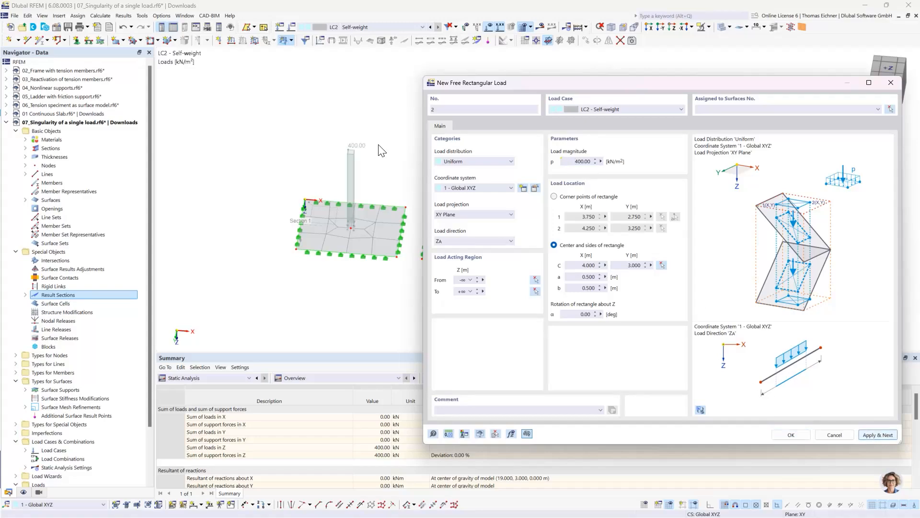
Apply the second rectangular load of 400 kN/m² centred on the second slab's middle node at X 14 m, Y 3 m, assigned to surface 2
{"action": "left_click_drag", "start_coordinate": [548, 87], "coordinate": [110, 72]}
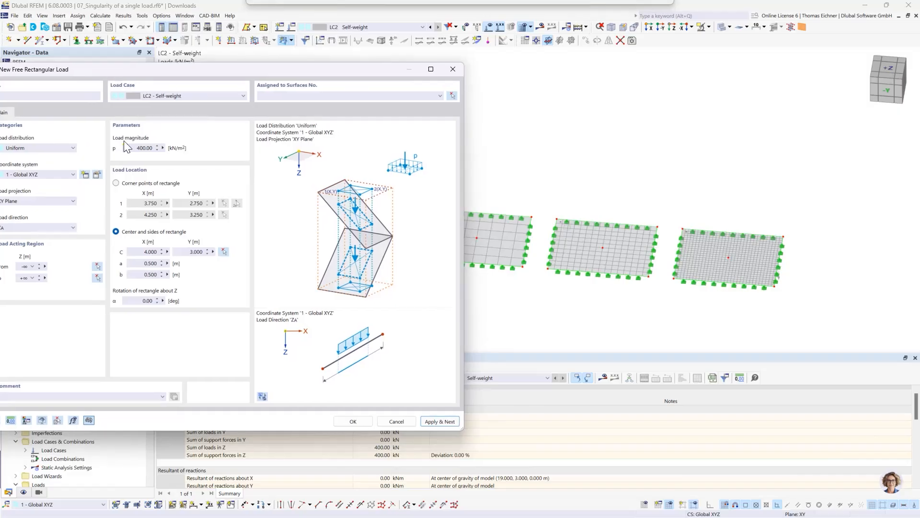
{"action": "left_click", "coordinate": [224, 251]}
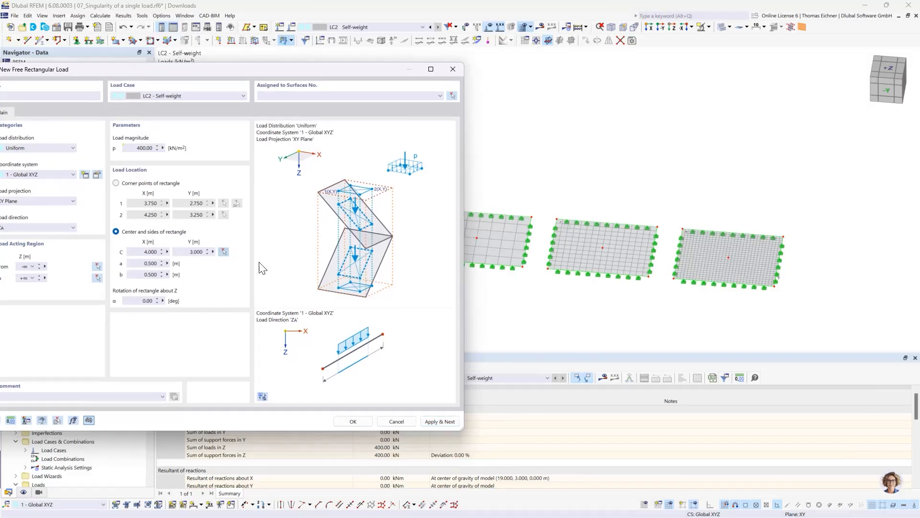
{"action": "left_click", "coordinate": [468, 240]}
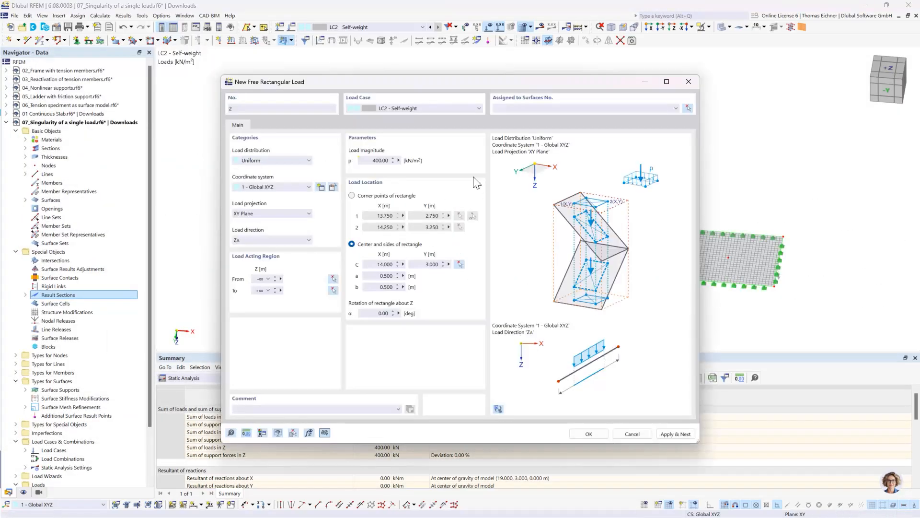
{"action": "left_click", "coordinate": [691, 107]}
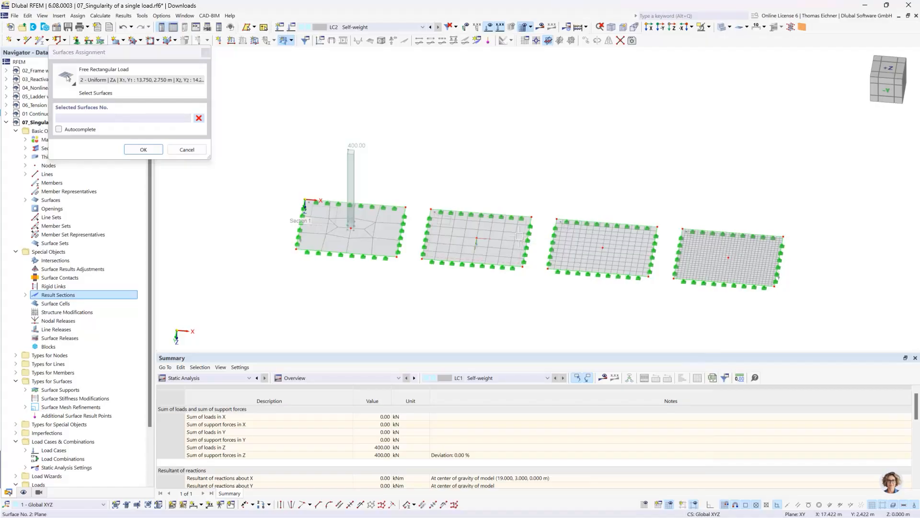
{"action": "left_click", "coordinate": [522, 242]}
{"action": "left_click", "coordinate": [143, 150]}
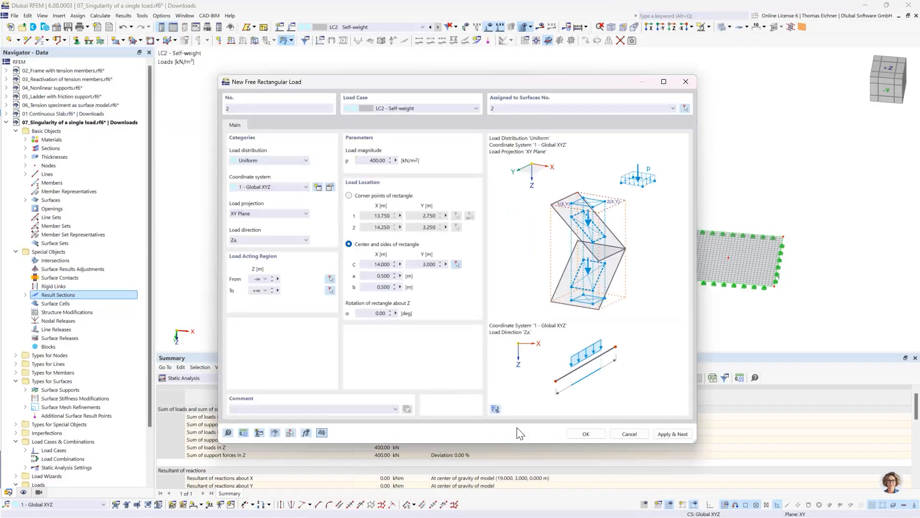
{"action": "left_click", "coordinate": [661, 434]}
Apply the third rectangular load of 400 kN/m² to surface 3, centred on the slab's middle node at X 24 m, Y 3 m
{"action": "left_click_drag", "start_coordinate": [510, 85], "coordinate": [328, 225]}
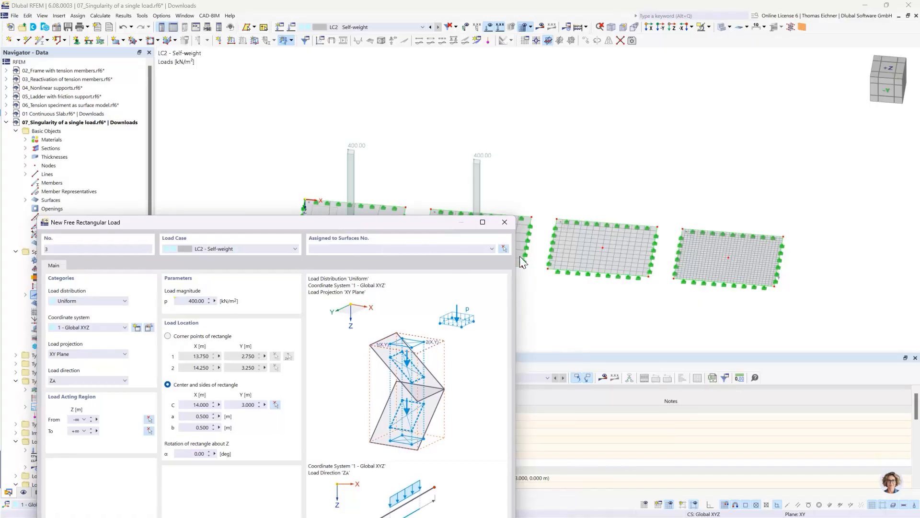
{"action": "left_click", "coordinate": [577, 244]}
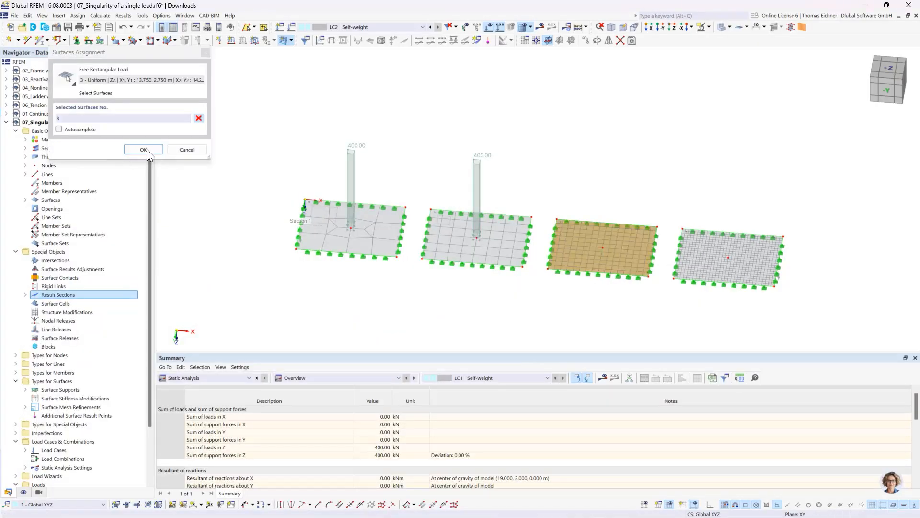
{"action": "left_click", "coordinate": [147, 149]}
{"action": "left_click", "coordinate": [456, 264]}
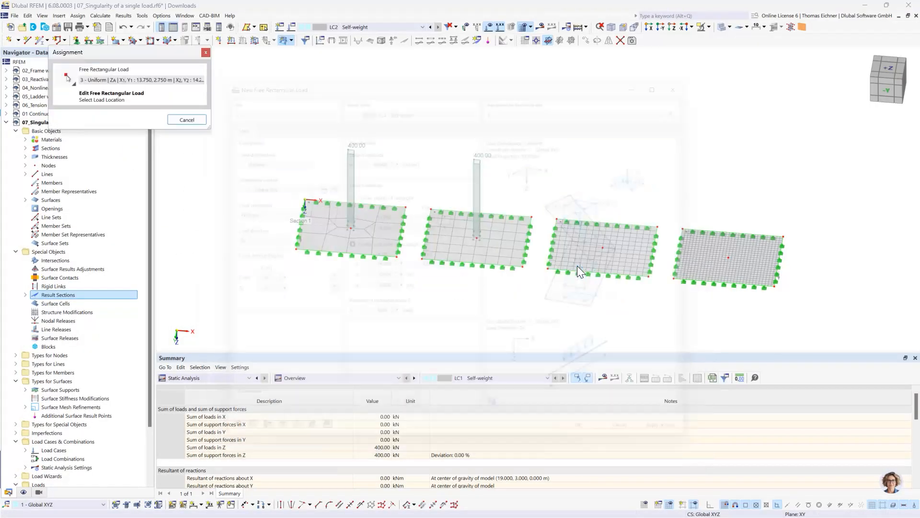
{"action": "left_click", "coordinate": [603, 248]}
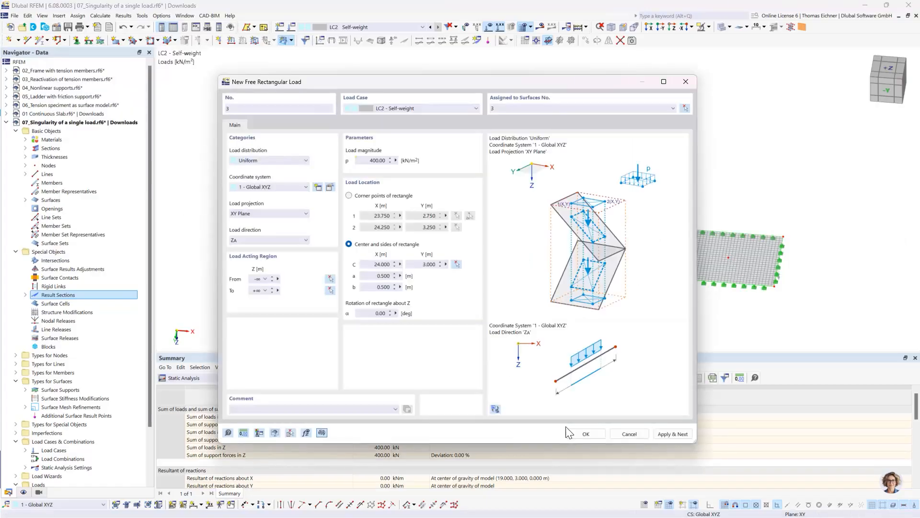
{"action": "left_click", "coordinate": [669, 433]}
Add the fourth rectangular load of 400 kN/m² to surface 4, centred at X 34 m, Y 3 m, and finish entering loads
{"action": "left_click", "coordinate": [686, 108]}
{"action": "left_click", "coordinate": [696, 249]}
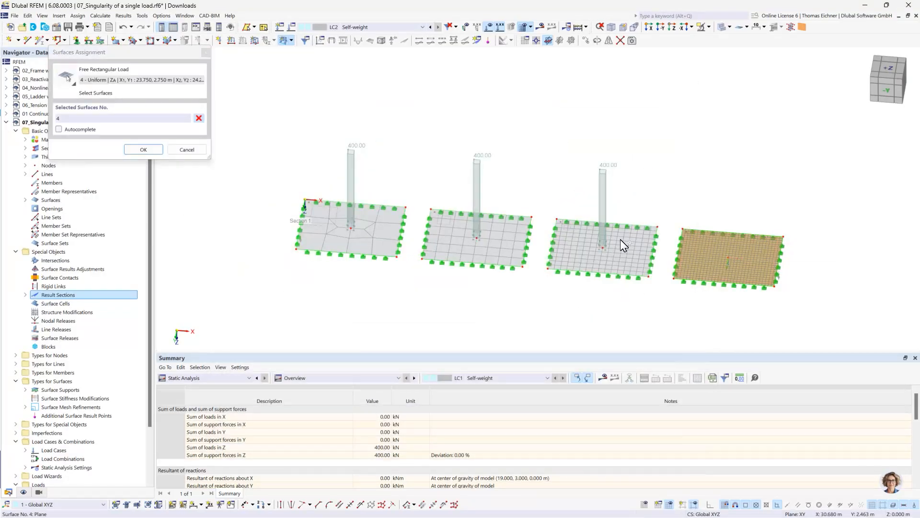
{"action": "left_click", "coordinate": [143, 149]}
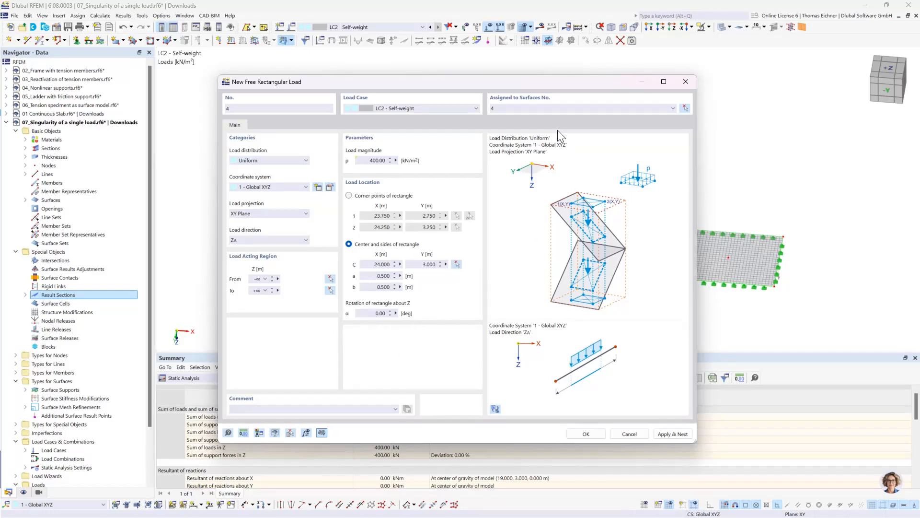
{"action": "left_click", "coordinate": [457, 264]}
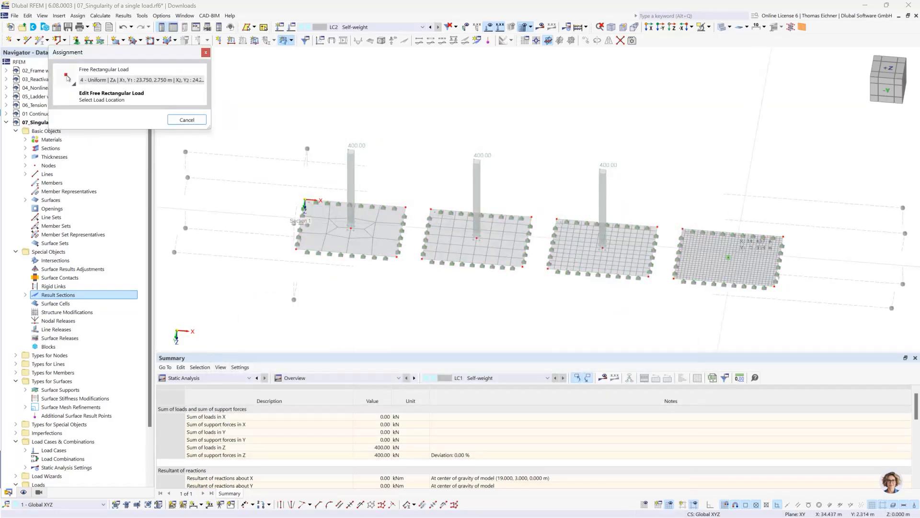
{"action": "left_click", "coordinate": [728, 258]}
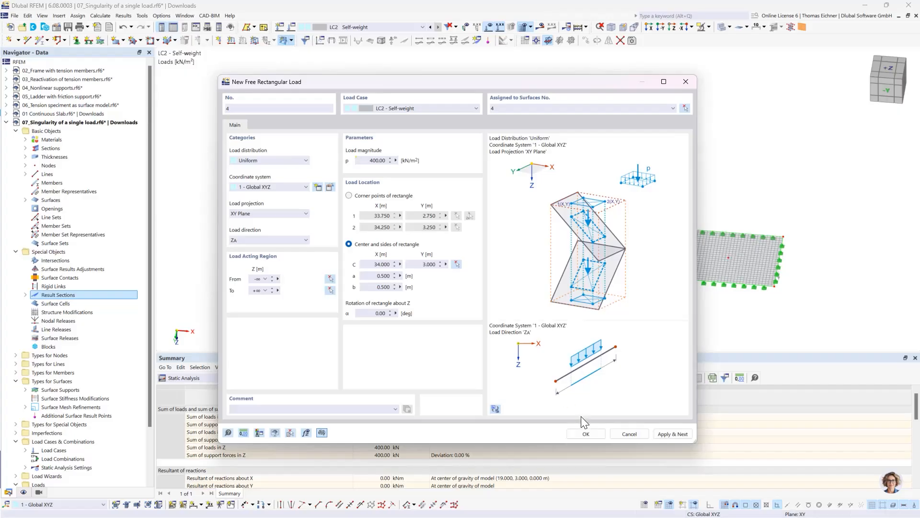
{"action": "left_click", "coordinate": [584, 430]}
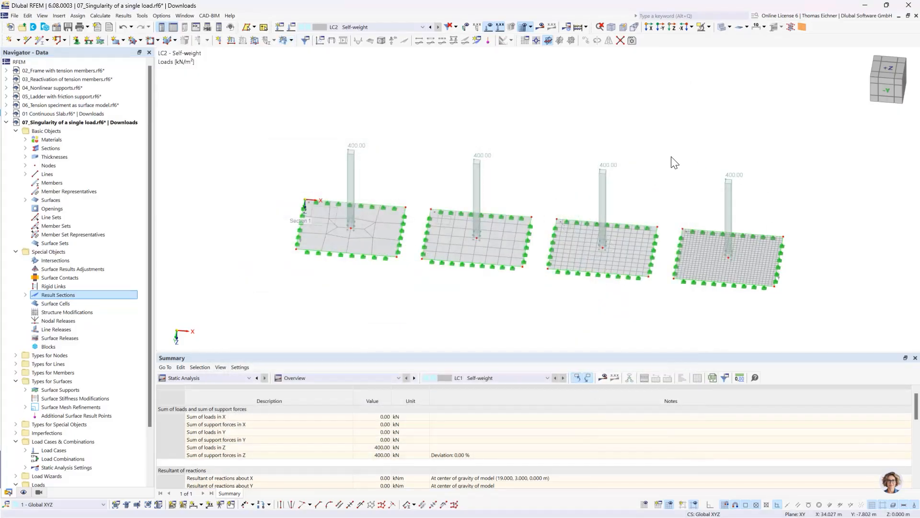
Show the LC2 results and compare the mx section diagrams of the four slabs in the reverse Y-direction view
{"action": "left_click", "coordinate": [539, 27]}
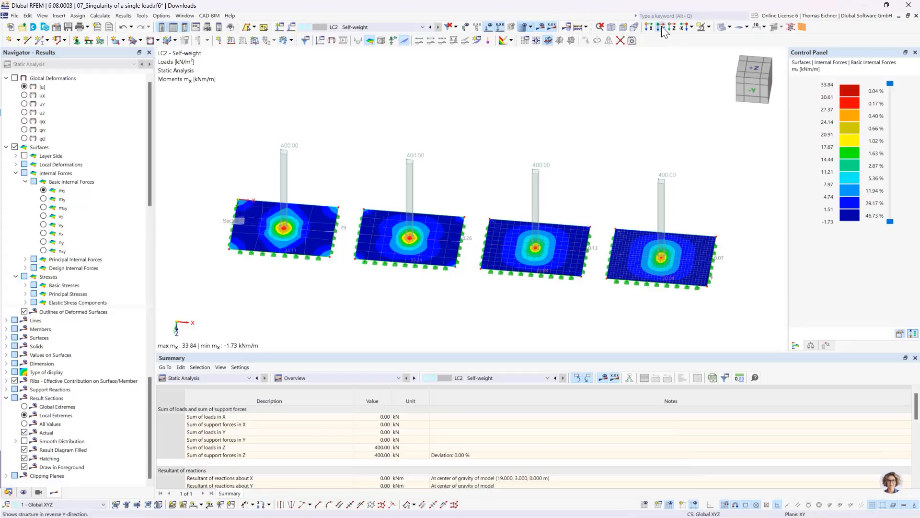
{"action": "left_click", "coordinate": [661, 28]}
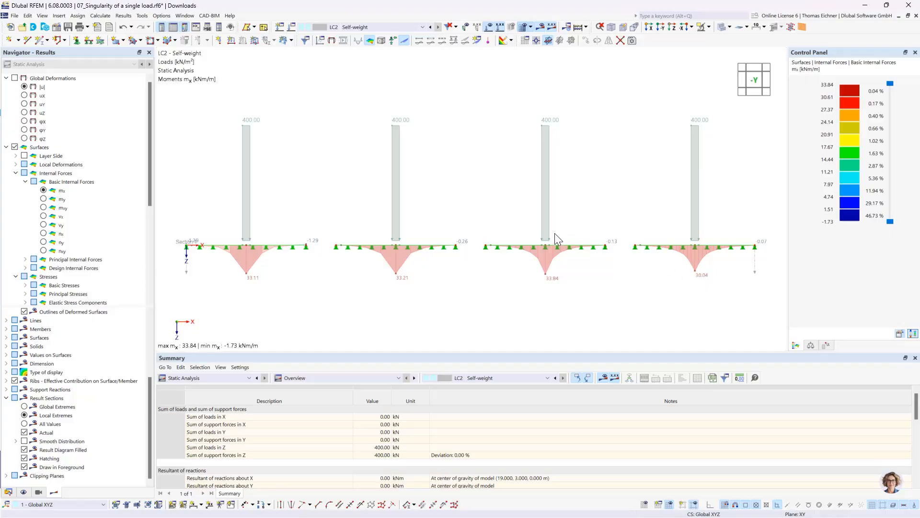
{"action": "scroll", "coordinate": [416, 200], "scroll_direction": "down", "scroll_amount": 2}
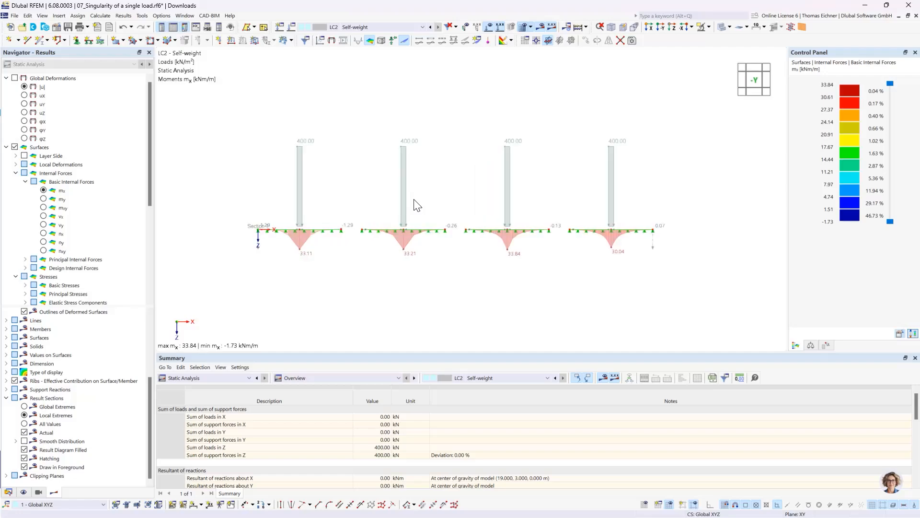
{"action": "middle_click_drag", "start_coordinate": [451, 129], "coordinate": [465, 138]}
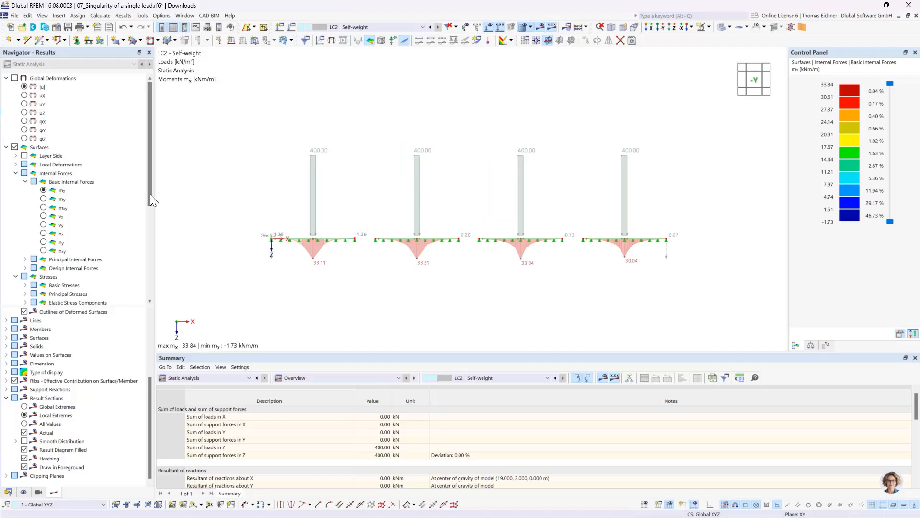
Collapse the finished model's data tree and start a new model named 08_Nodal Support Singularity with load wizards activated
{"action": "left_click", "coordinate": [8, 492]}
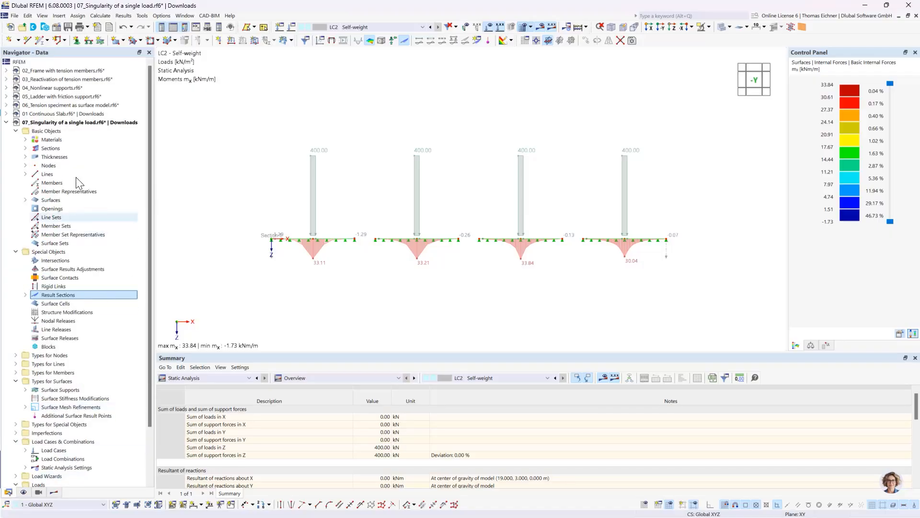
{"action": "left_click", "coordinate": [6, 122]}
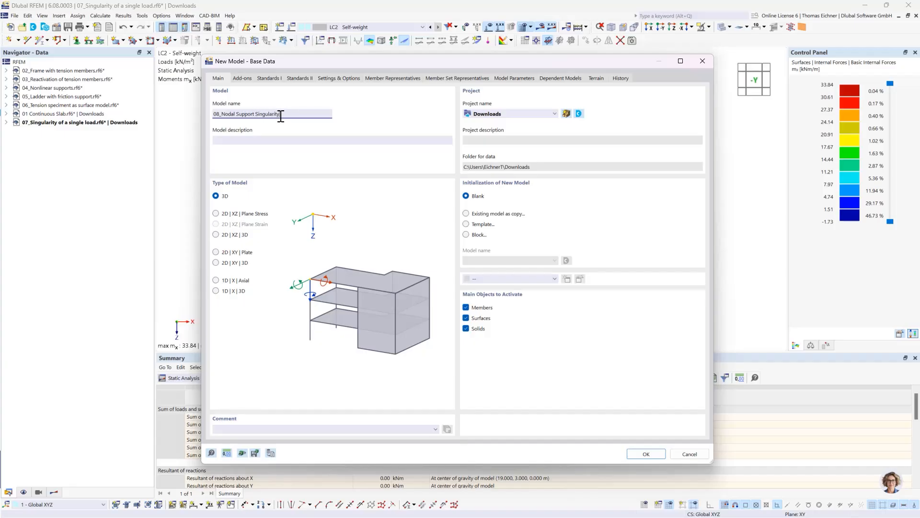
{"action": "left_click", "coordinate": [243, 78]}
{"action": "left_click", "coordinate": [466, 115]}
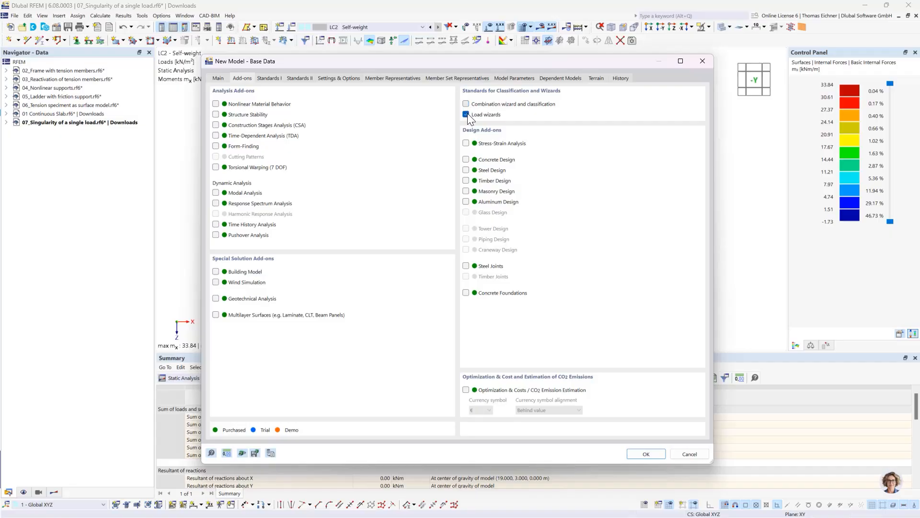
Set the model type to 2D | XY | Plate, create the model, and view it in the Z-direction
{"action": "left_click", "coordinate": [218, 78]}
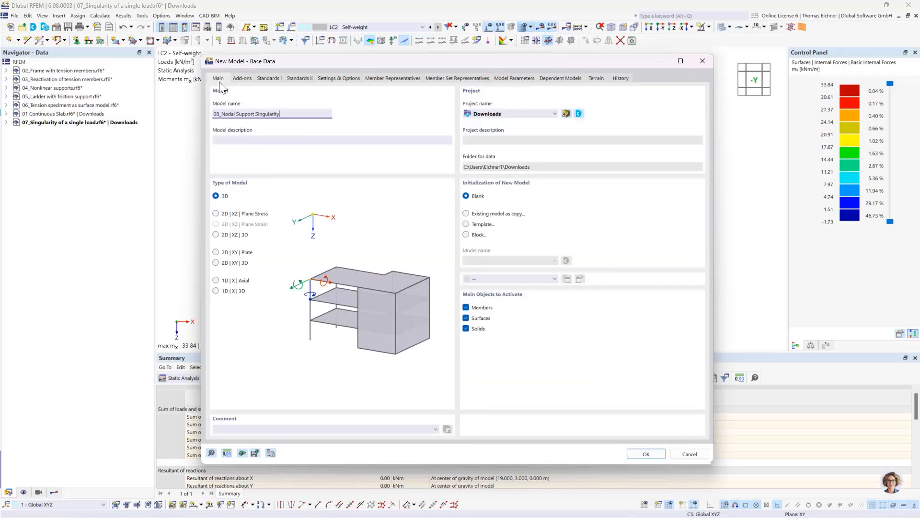
{"action": "left_click", "coordinate": [216, 234]}
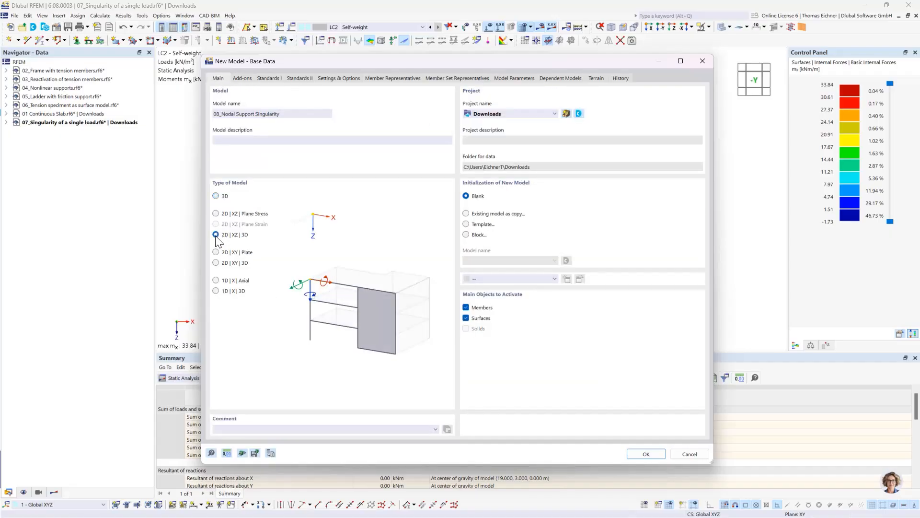
{"action": "left_click", "coordinate": [228, 262]}
{"action": "left_click", "coordinate": [241, 252]}
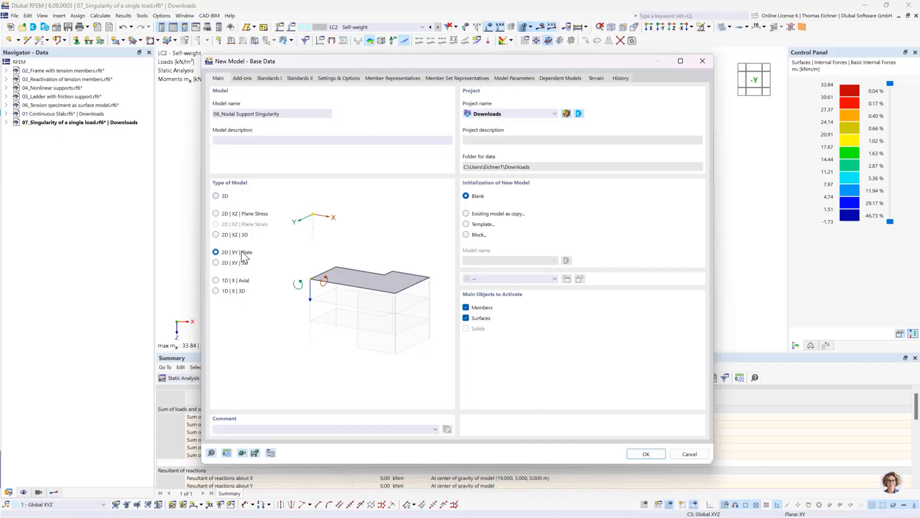
{"action": "left_click", "coordinate": [647, 457]}
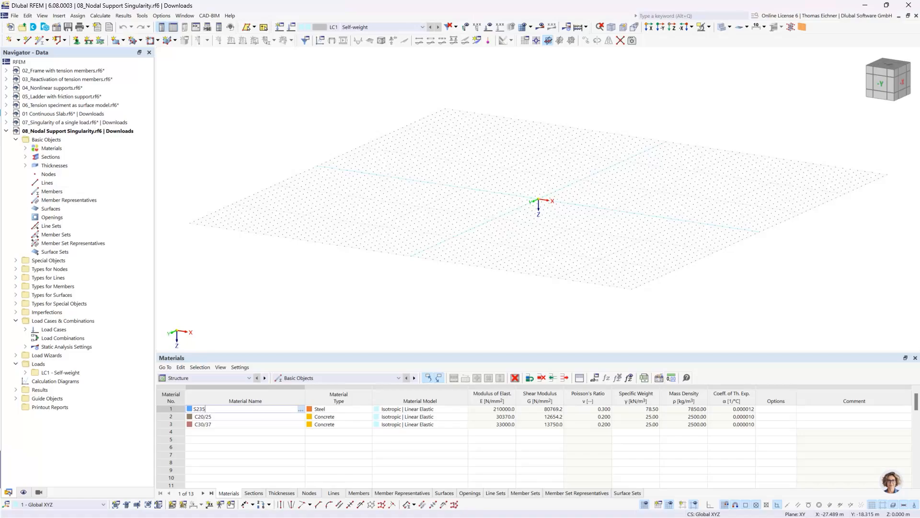
{"action": "left_click", "coordinate": [672, 27]}
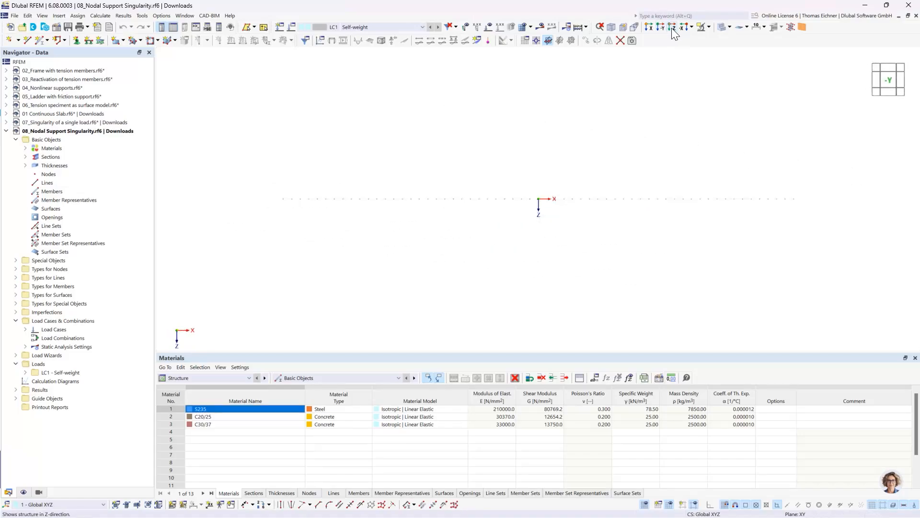
In the Z-direction view, start a new rectangular surface and create a new uniform thickness of 300 mm for it
{"action": "left_click", "coordinate": [673, 29]}
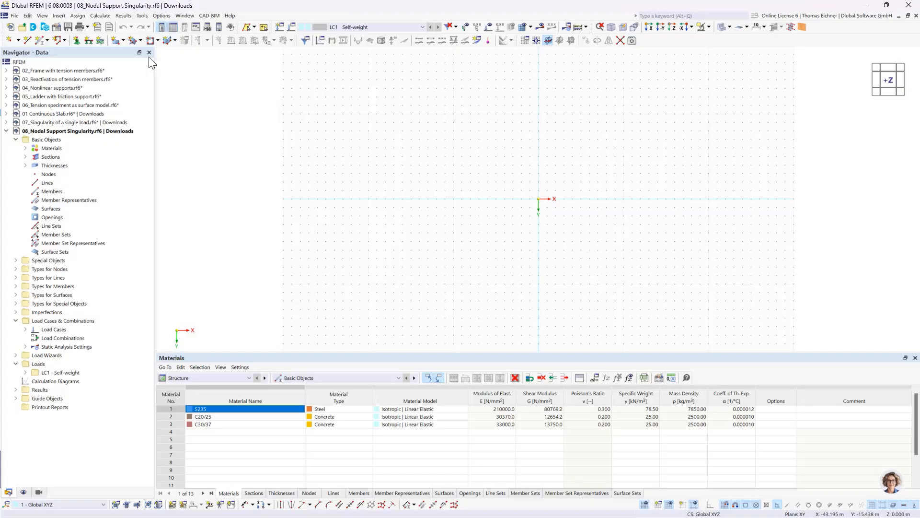
{"action": "left_click", "coordinate": [116, 41]}
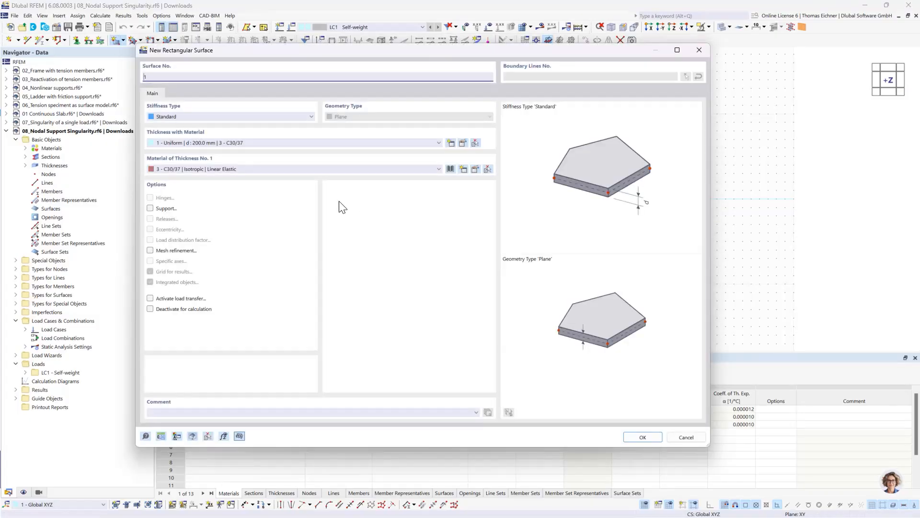
{"action": "left_click", "coordinate": [250, 143]}
{"action": "left_click", "coordinate": [250, 140]}
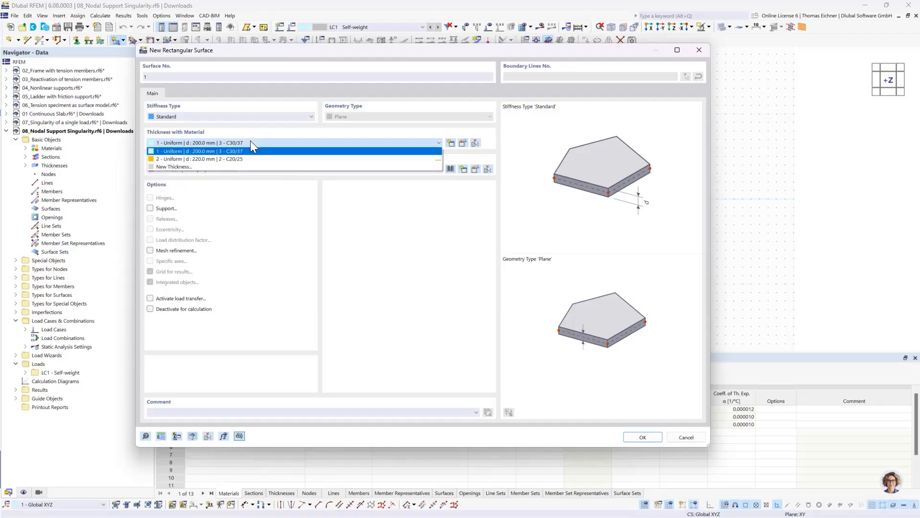
{"action": "left_click", "coordinate": [212, 166]}
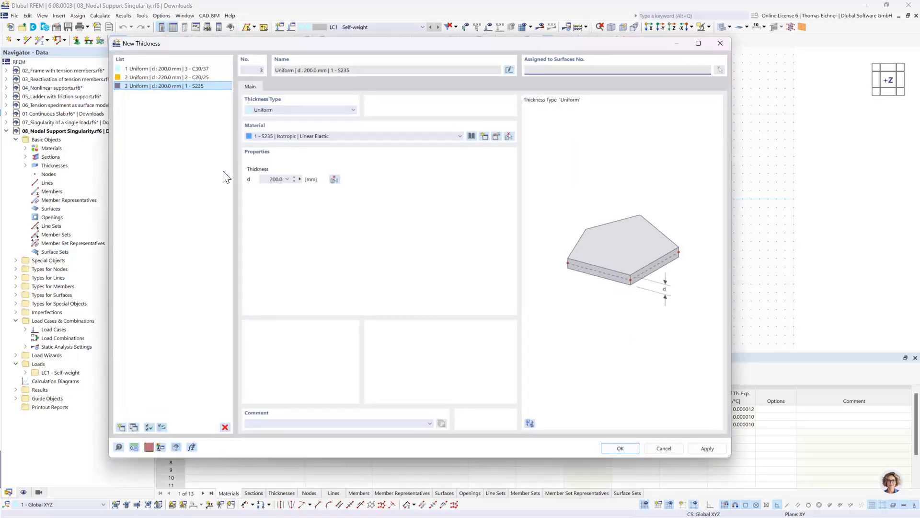
{"action": "left_click", "coordinate": [274, 179]}
{"action": "left_click", "coordinate": [609, 448]}
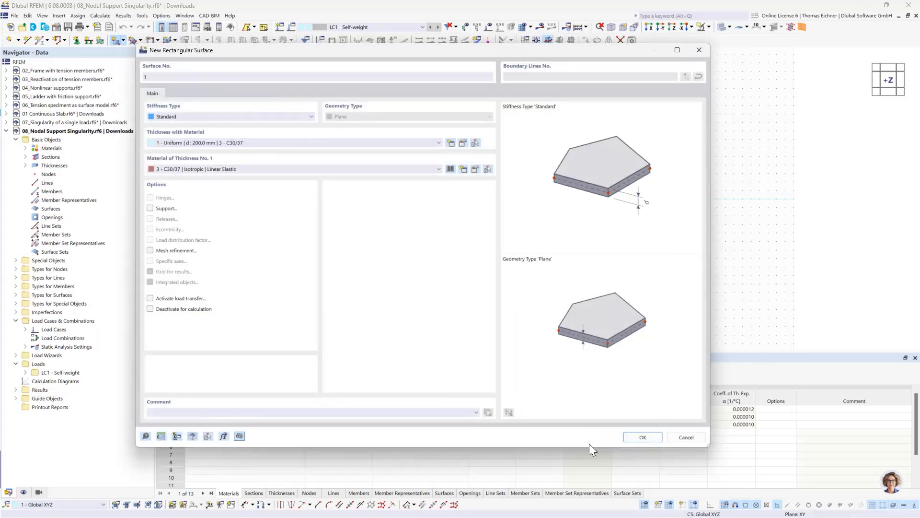
Set the thickness material to C30/37 and draw the rectangular surface from the origin to X 8 m, Y 4 m
{"action": "left_click", "coordinate": [235, 164]}
{"action": "left_click", "coordinate": [214, 193]}
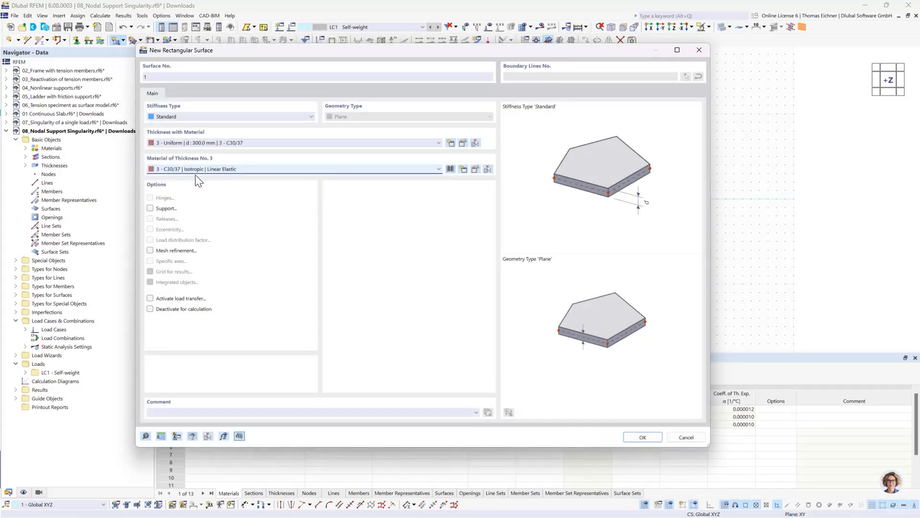
{"action": "left_click", "coordinate": [643, 437]}
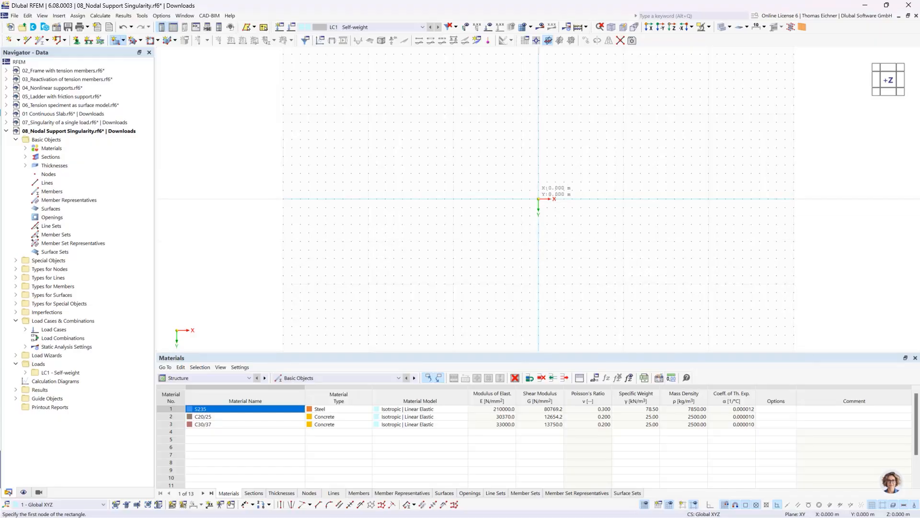
{"action": "left_click", "coordinate": [539, 198]}
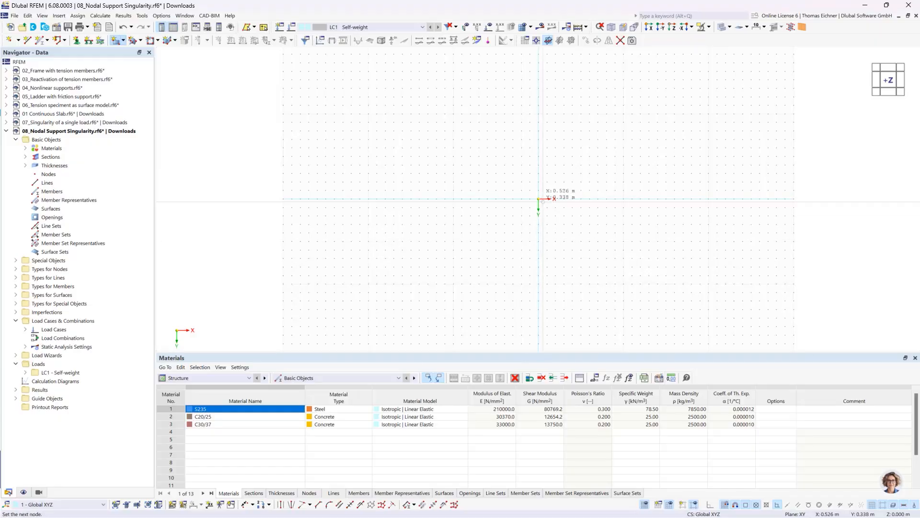
{"action": "left_click", "coordinate": [607, 233]}
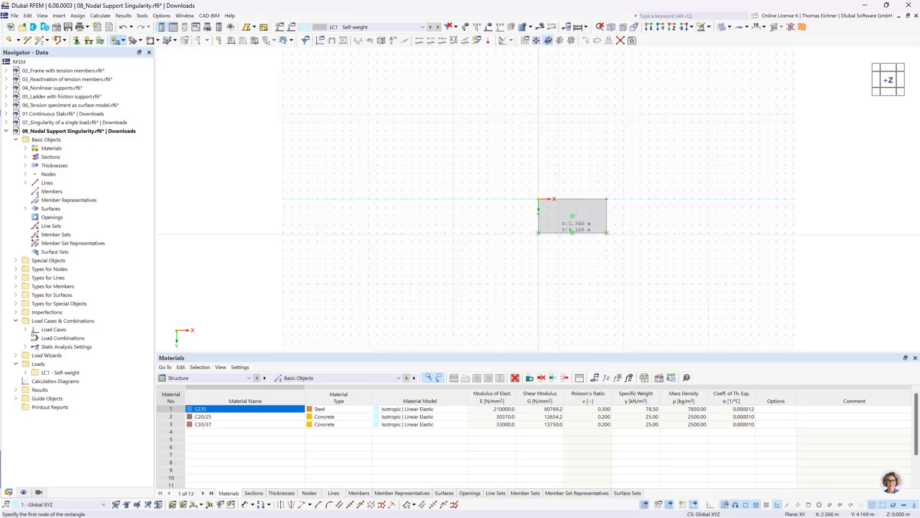
Place a node inside the slab at X 2 m, Y 2 m
{"action": "left_click", "coordinate": [10, 41]}
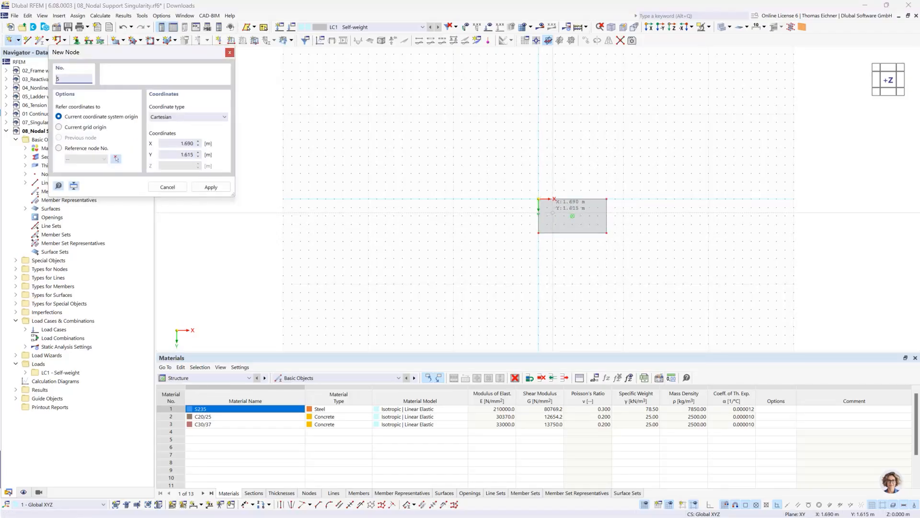
{"action": "left_click", "coordinate": [555, 215]}
{"action": "key", "text": "Escape"}
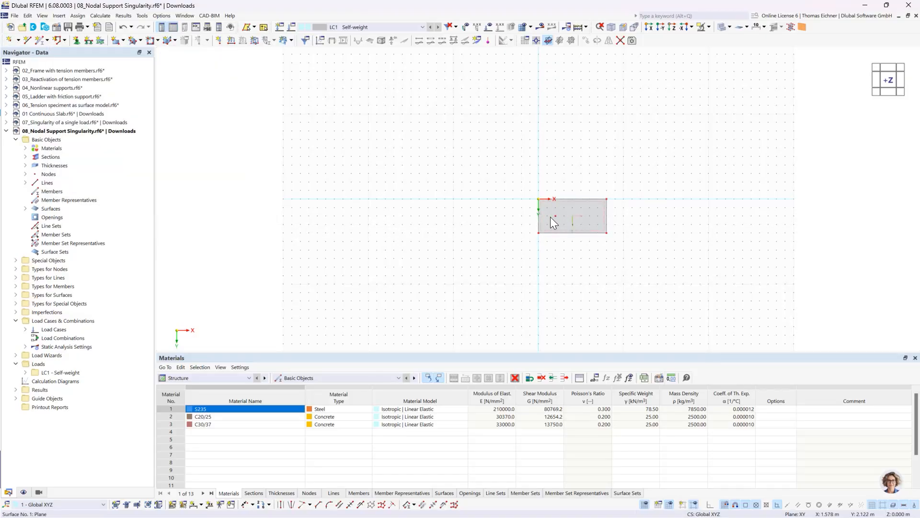
Assign a hinged line support to the slab's short edge at X 8 m
{"action": "left_click", "coordinate": [90, 42]}
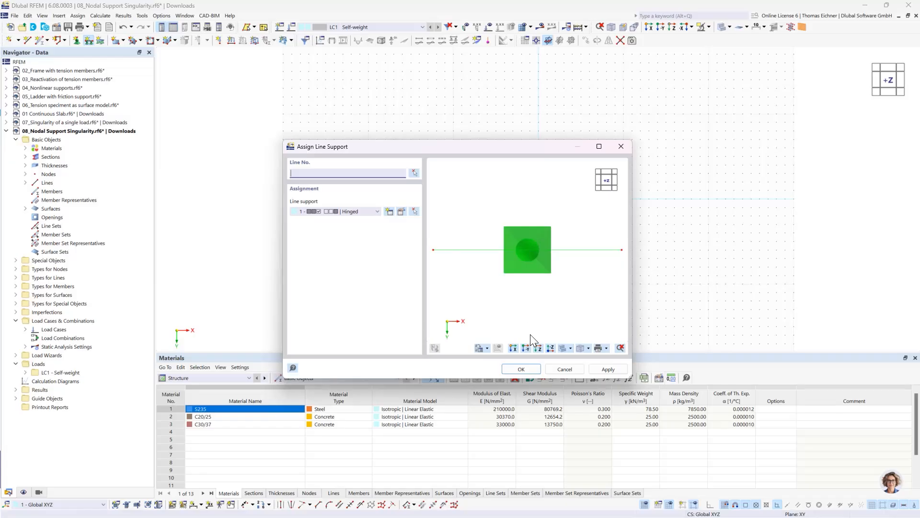
{"action": "left_click", "coordinate": [524, 367]}
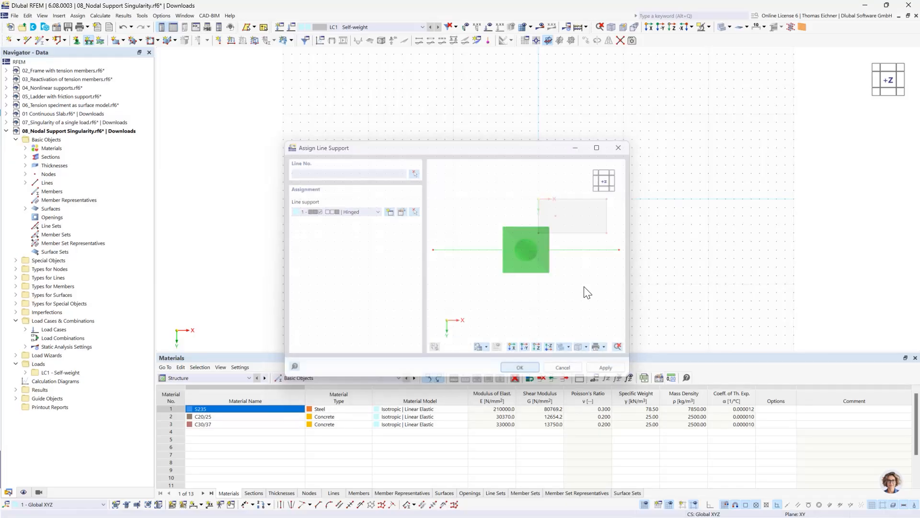
{"action": "left_click", "coordinate": [607, 220]}
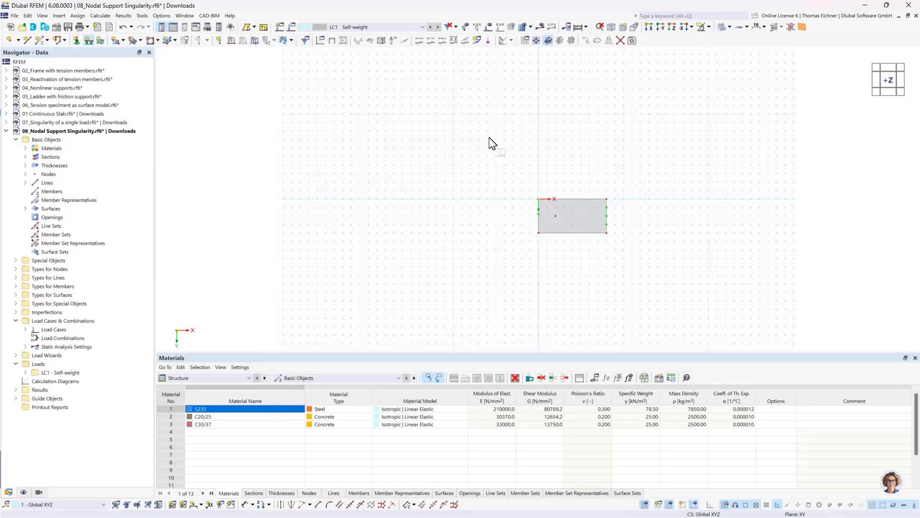
{"action": "key", "text": "Escape"}
Assign a hinged nodal support to the node inside the slab
{"action": "left_click", "coordinate": [76, 40]}
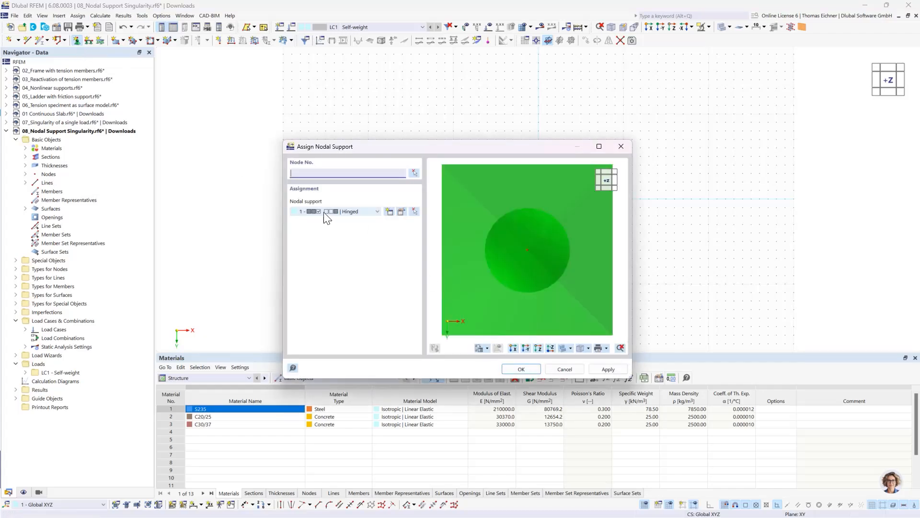
{"action": "left_click", "coordinate": [521, 369]}
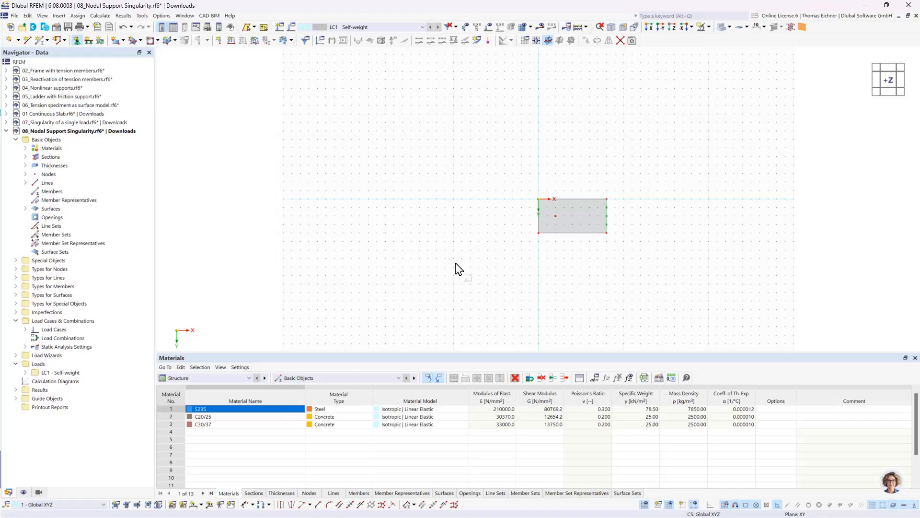
{"action": "key", "text": "Escape"}
Enlarge the display size of the line support and nodal support symbols
{"action": "scroll", "coordinate": [568, 211], "scroll_direction": "up", "scroll_amount": 8}
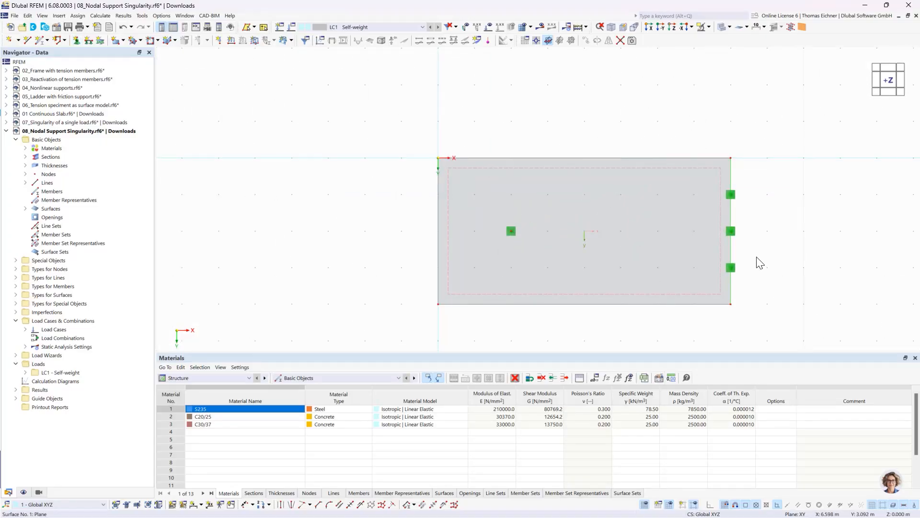
{"action": "right_click", "coordinate": [732, 235]}
{"action": "left_click_drag", "start_coordinate": [807, 318], "coordinate": [821, 314]}
{"action": "left_click", "coordinate": [514, 232]}
{"action": "right_click", "coordinate": [514, 232]}
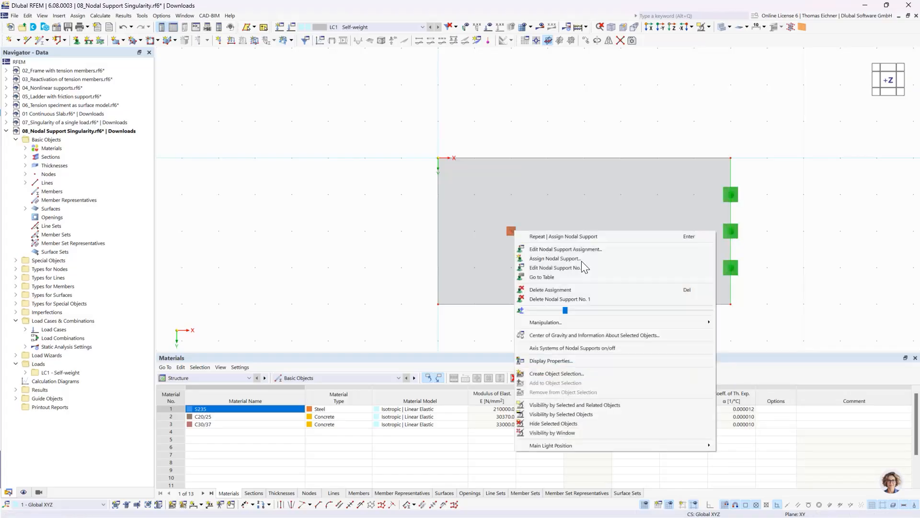
{"action": "left_click_drag", "start_coordinate": [573, 312], "coordinate": [612, 313]}
{"action": "left_click", "coordinate": [510, 33]}
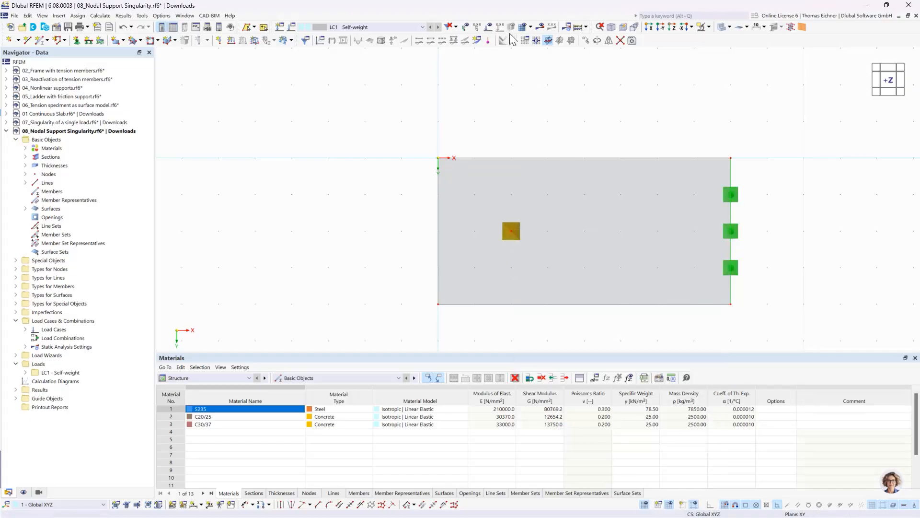
{"action": "left_click", "coordinate": [508, 125]}
Apply a uniform surface load of 10 kN/m² in load case LC1 to surface 1
{"action": "scroll", "coordinate": [508, 125], "scroll_direction": "down", "scroll_amount": 2}
{"action": "scroll", "coordinate": [462, 91], "scroll_direction": "down", "scroll_amount": 5}
{"action": "middle_click_drag", "start_coordinate": [462, 90], "coordinate": [452, 133]}
{"action": "left_click", "coordinate": [254, 40]}
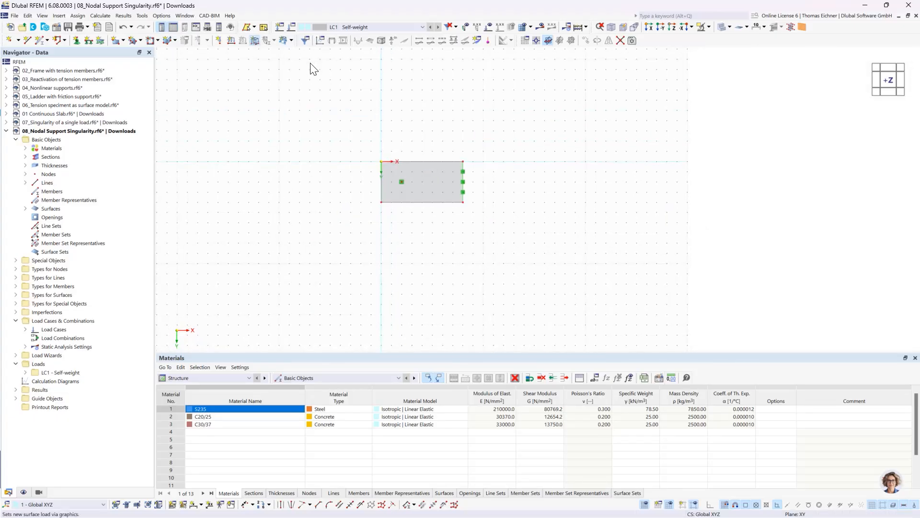
{"action": "left_click", "coordinate": [378, 158]}
{"action": "double_click", "coordinate": [378, 159]}
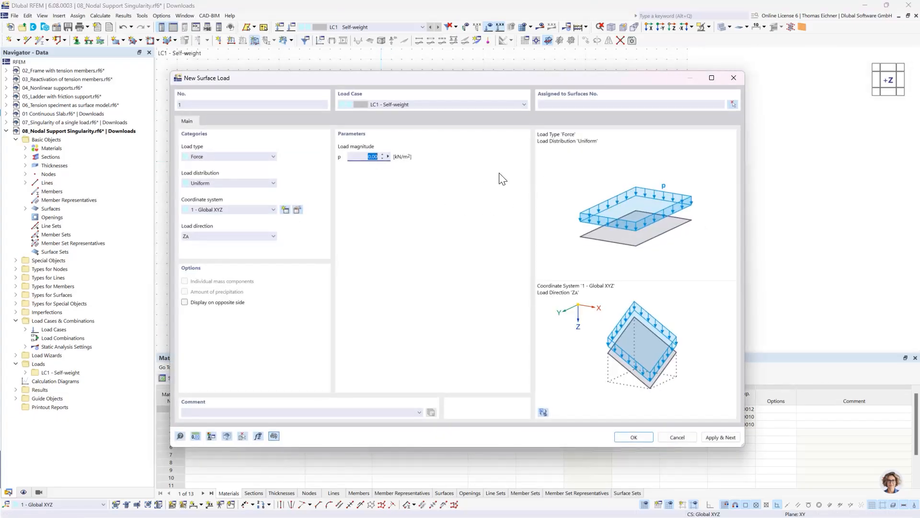
{"action": "left_click", "coordinate": [643, 440]}
{"action": "left_click", "coordinate": [443, 191]}
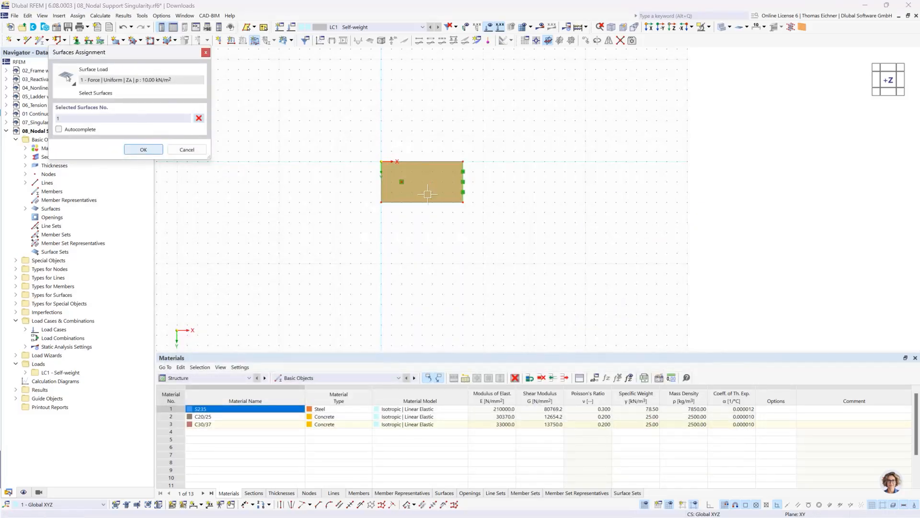
{"action": "left_click", "coordinate": [144, 149]}
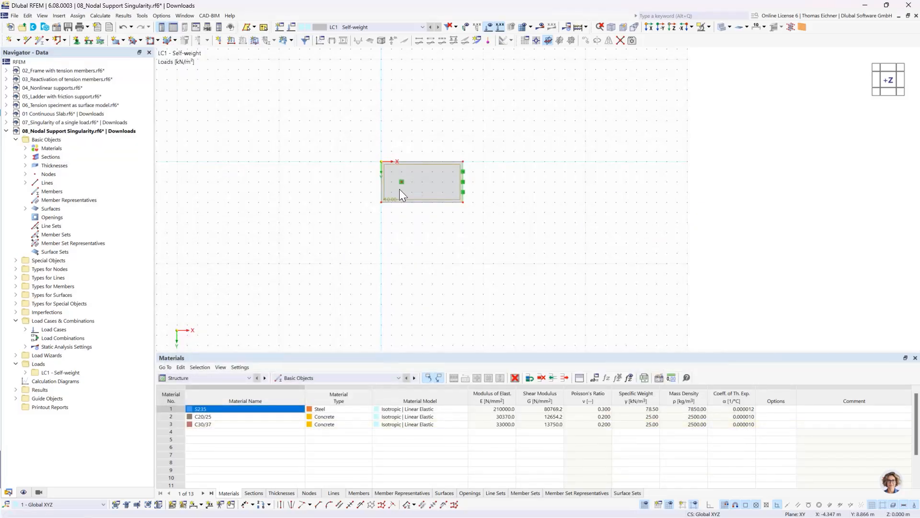
Copy the complete slab with its supports and load three times at a displacement of 10 m in X
{"action": "left_click_drag", "start_coordinate": [337, 251], "coordinate": [539, 125]}
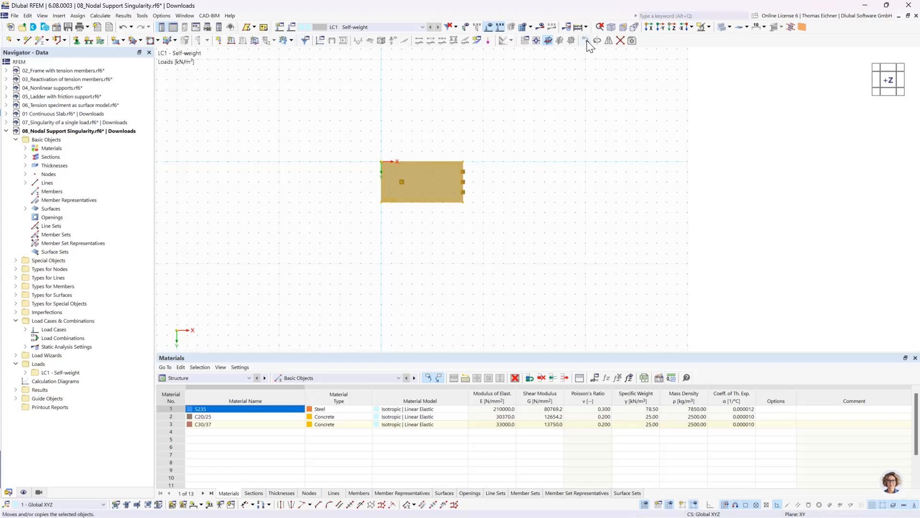
{"action": "left_click", "coordinate": [586, 40]}
{"action": "left_click", "coordinate": [323, 184]}
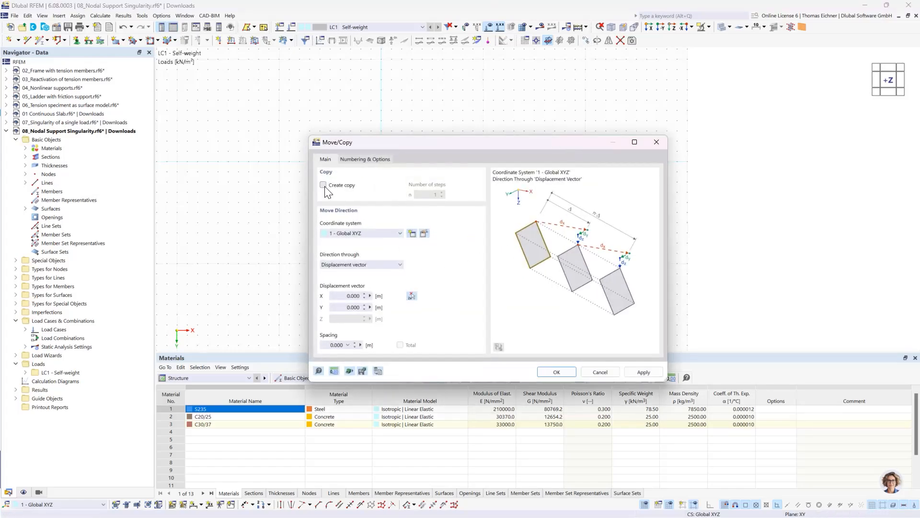
{"action": "double_click", "coordinate": [418, 197]}
{"action": "type", "text": "3"}
{"action": "double_click", "coordinate": [348, 295]}
{"action": "type", "text": "10"}
{"action": "left_click", "coordinate": [552, 372]}
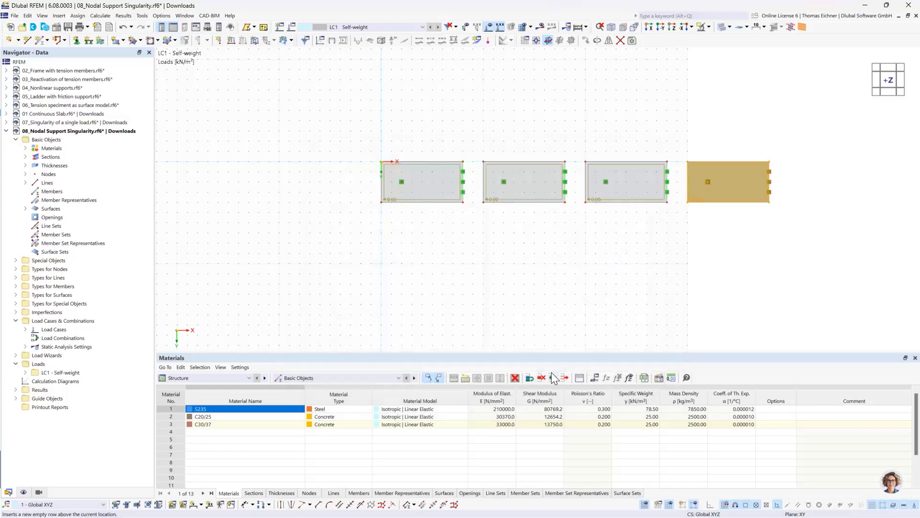
Create a surface mesh refinement with a target FE length of 2 m and assign it to surface 1
{"action": "middle_click_drag", "start_coordinate": [605, 256], "coordinate": [512, 282]}
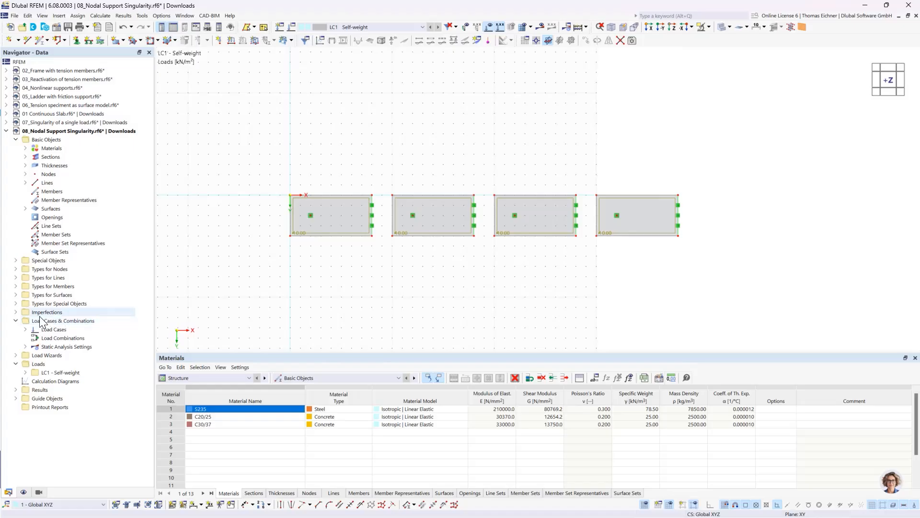
{"action": "left_click", "coordinate": [16, 294]}
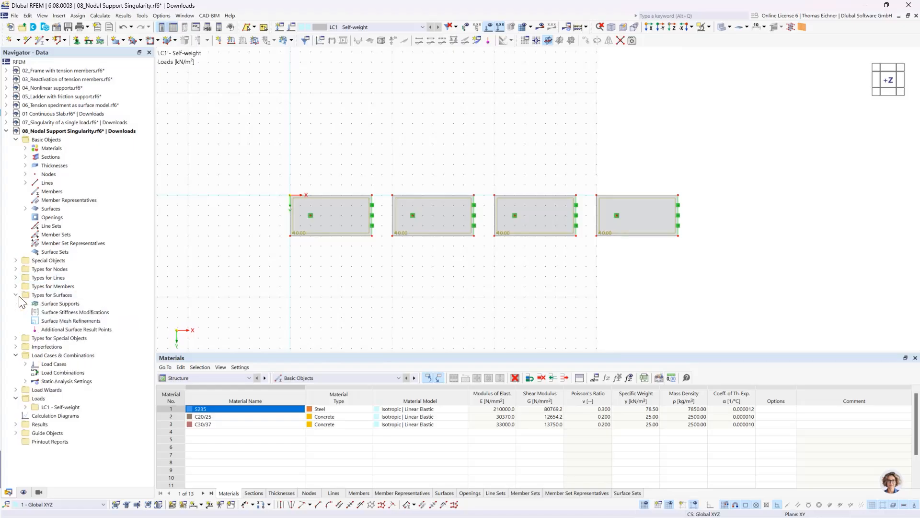
{"action": "double_click", "coordinate": [70, 322]}
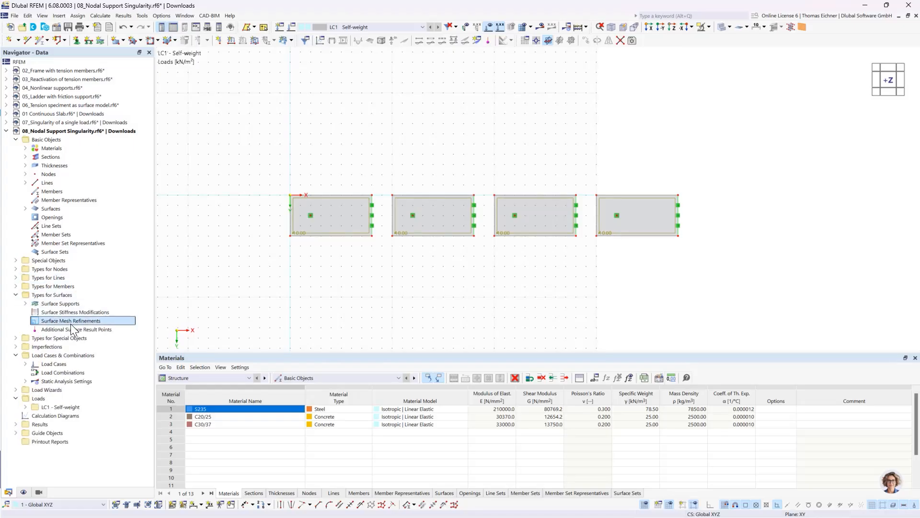
{"action": "left_click", "coordinate": [342, 178]}
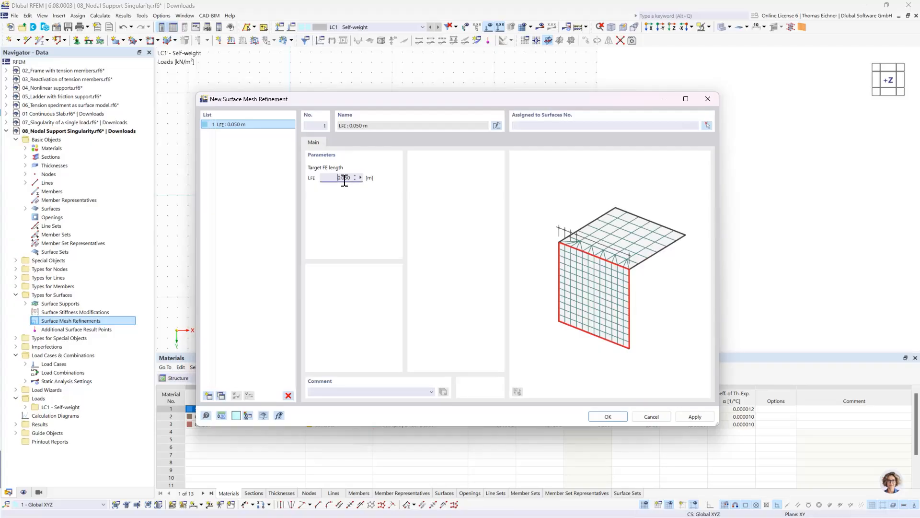
{"action": "type", "text": "2"}
{"action": "left_click", "coordinate": [707, 125]}
{"action": "left_click", "coordinate": [139, 150]}
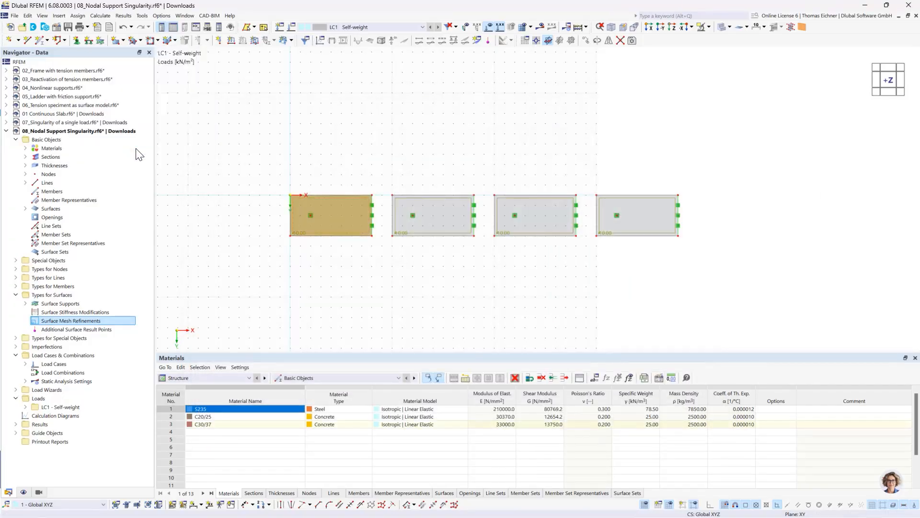
Set the mesh refinement's target FE length to 1 m and add surface 2 to its assignment
{"action": "double_click", "coordinate": [344, 177]}
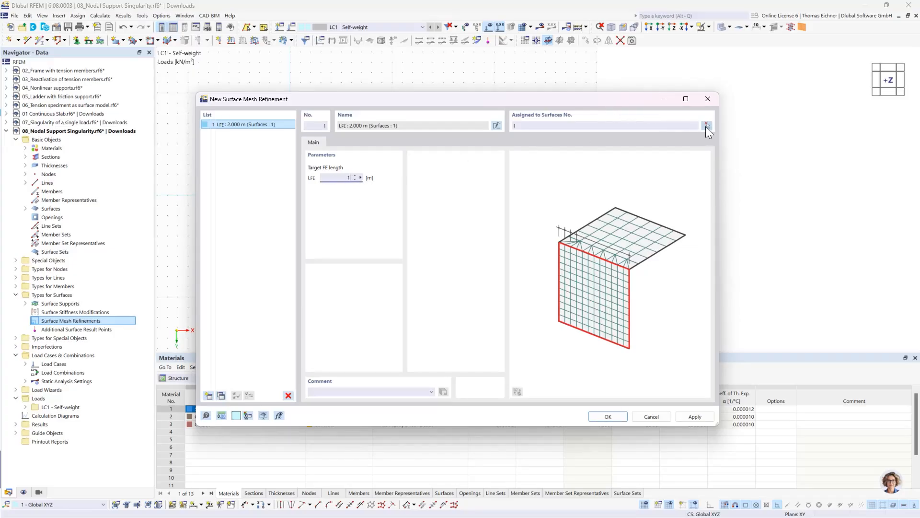
{"action": "left_click", "coordinate": [706, 125]}
{"action": "left_click", "coordinate": [432, 213]}
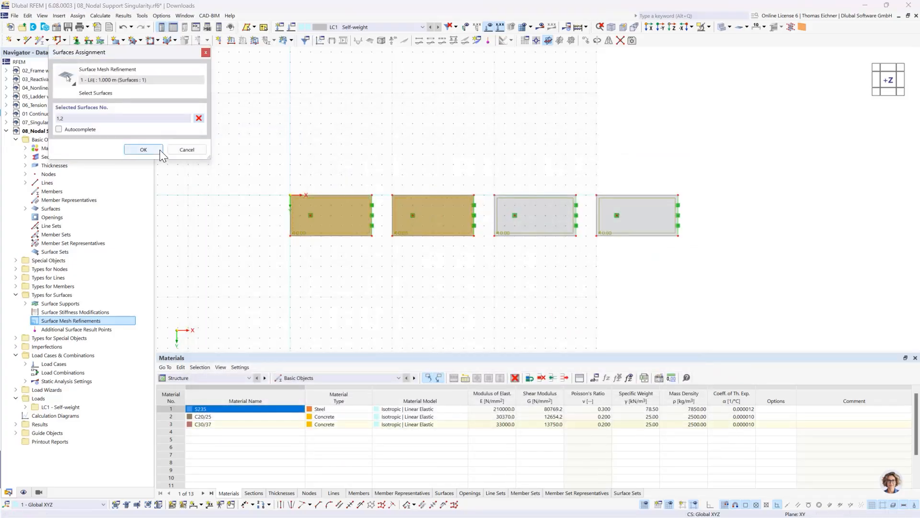
{"action": "left_click", "coordinate": [144, 149]}
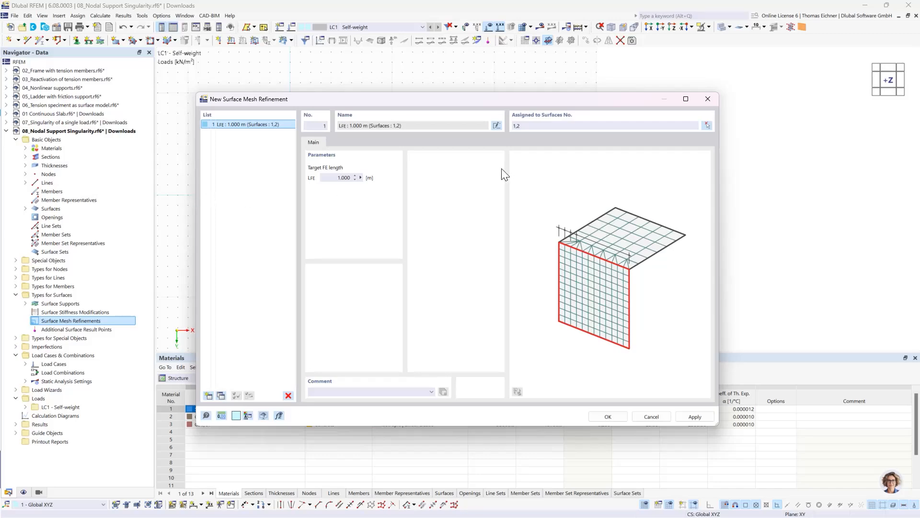
Reset the first mesh refinement to a target FE length of 2 m, assigned to surface 1 only
{"action": "left_click", "coordinate": [334, 180]}
{"action": "left_click", "coordinate": [540, 126]}
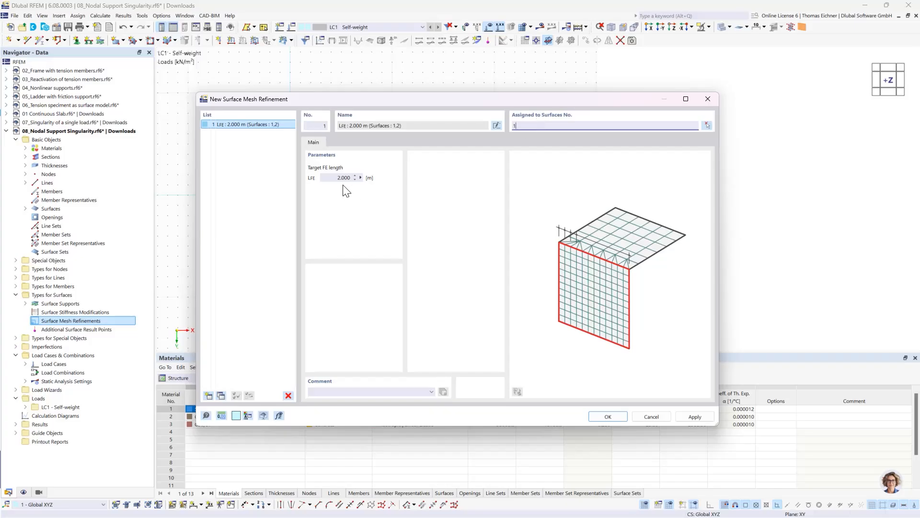
{"action": "left_click", "coordinate": [270, 127]}
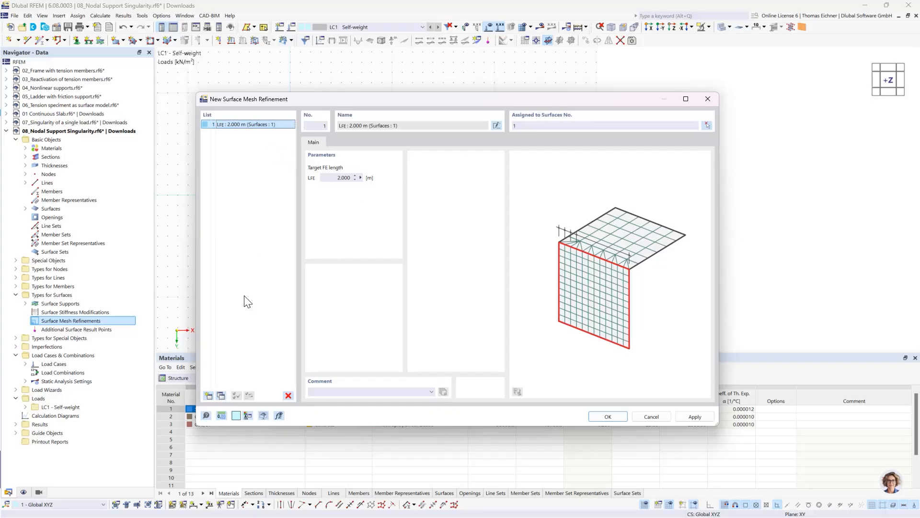
Copy the first surface mesh refinement, set its target FE length to 1 m and assign it to surface 2
{"action": "left_click", "coordinate": [220, 397]}
{"action": "left_click", "coordinate": [341, 178]}
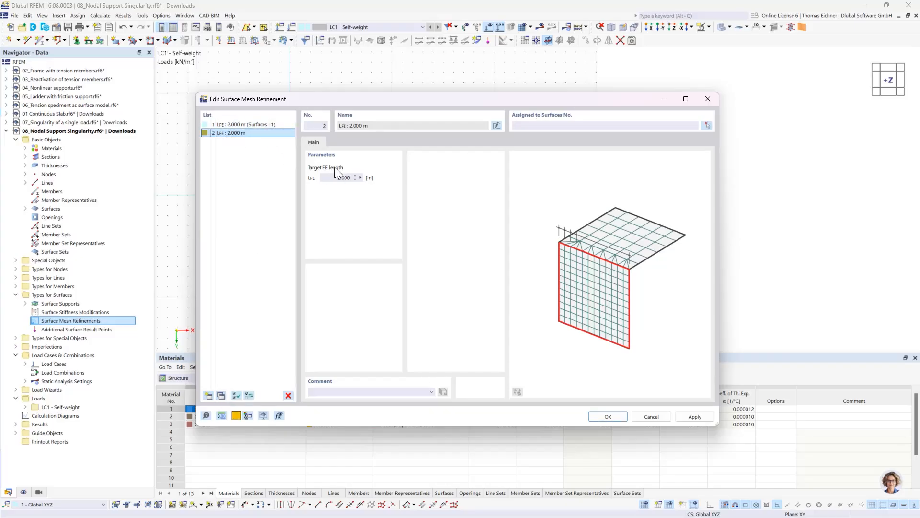
{"action": "left_click", "coordinate": [554, 125]}
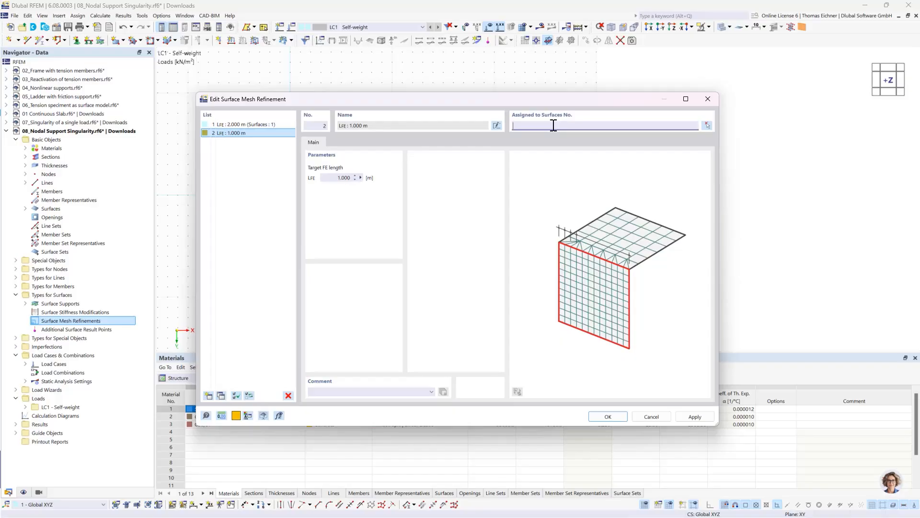
{"action": "left_click", "coordinate": [229, 133]}
Copy the second surface mesh refinement, set its target FE length to 0.5 m and assign it to surface 3
{"action": "left_click", "coordinate": [222, 396]}
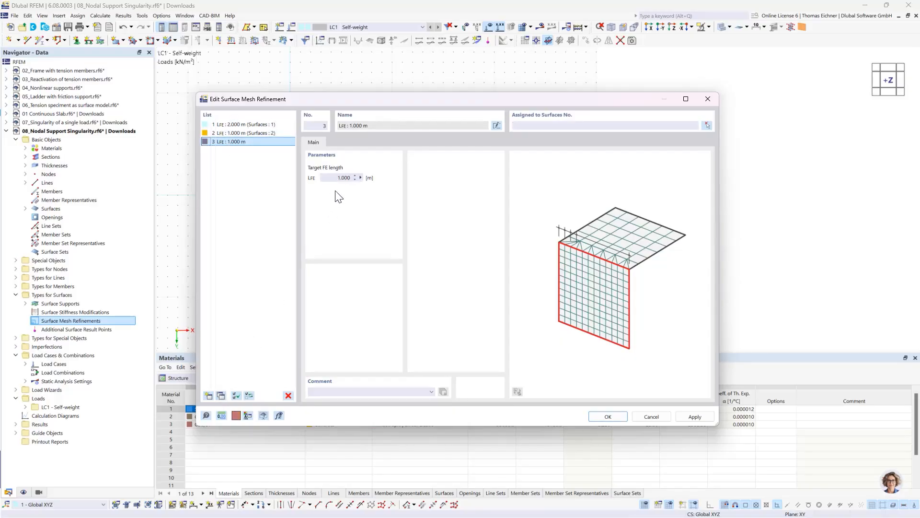
{"action": "left_click", "coordinate": [338, 178]}
{"action": "left_click", "coordinate": [539, 126]}
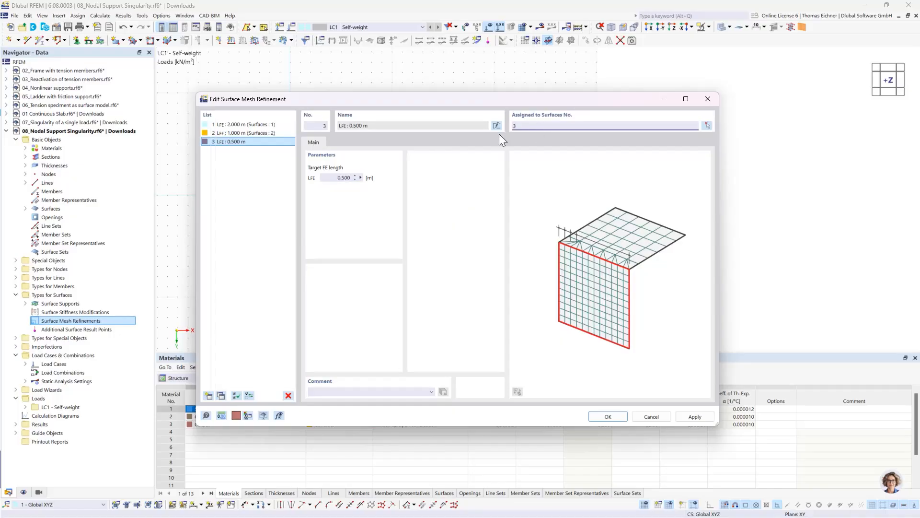
{"action": "left_click", "coordinate": [238, 140]}
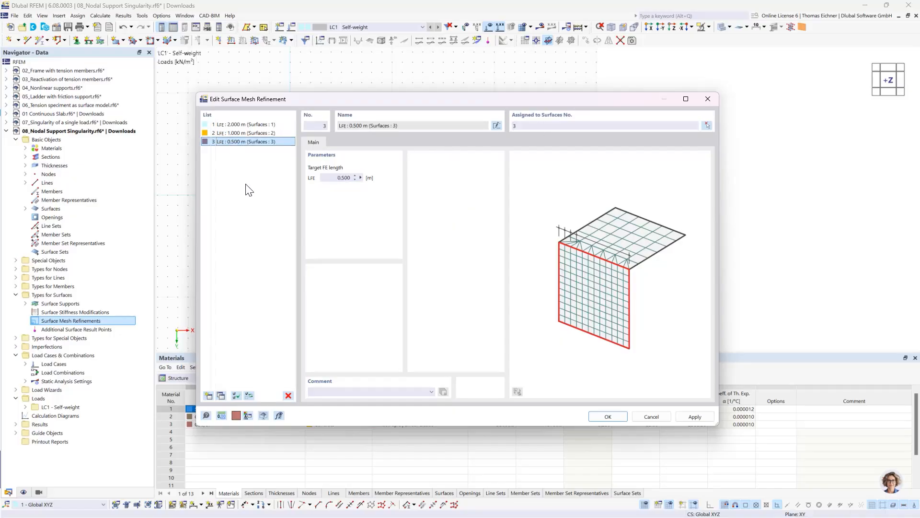
Copy the third surface mesh refinement, assign it to surface 4 and set its target FE length to 0.25 m
{"action": "left_click", "coordinate": [220, 396]}
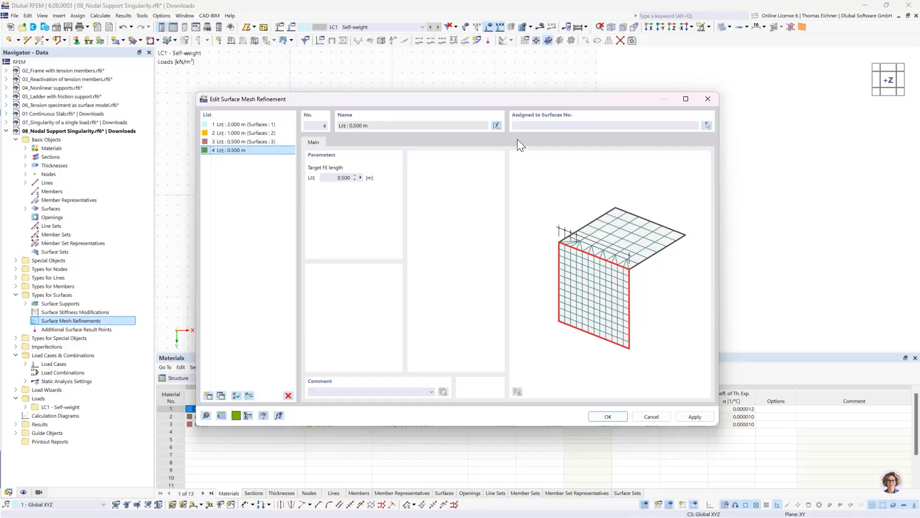
{"action": "left_click", "coordinate": [532, 126]}
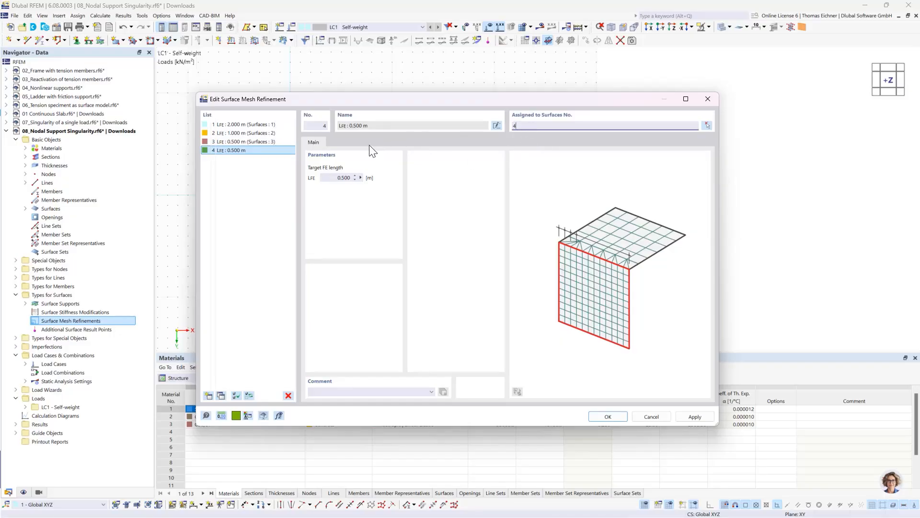
{"action": "left_click", "coordinate": [337, 177]}
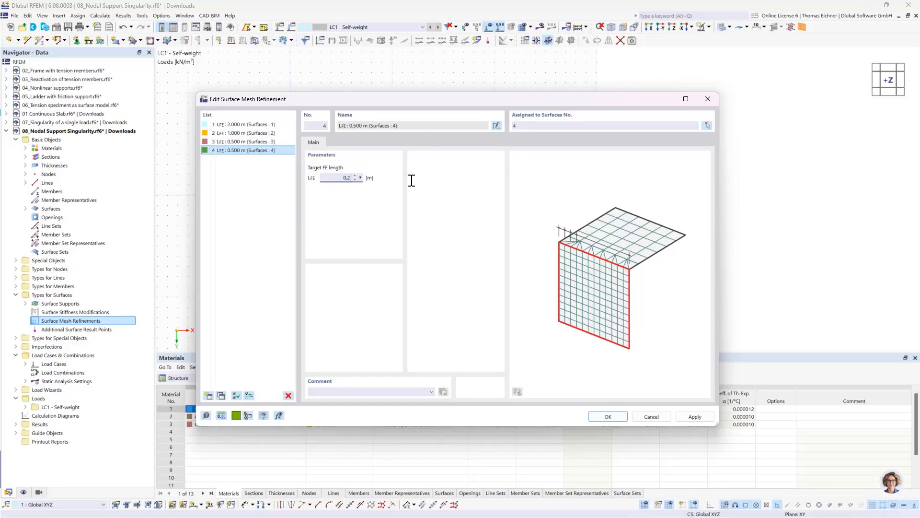
{"action": "type", "text": "0,25"}
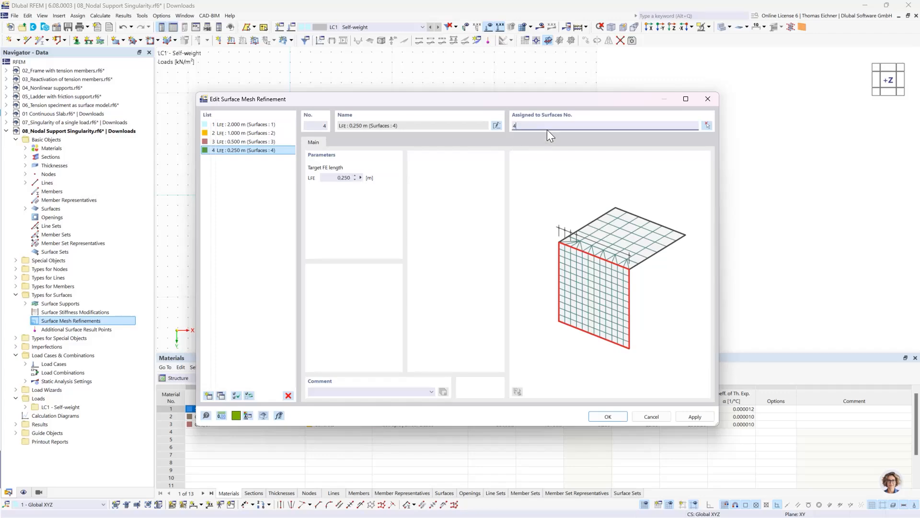
{"action": "left_click", "coordinate": [608, 416]}
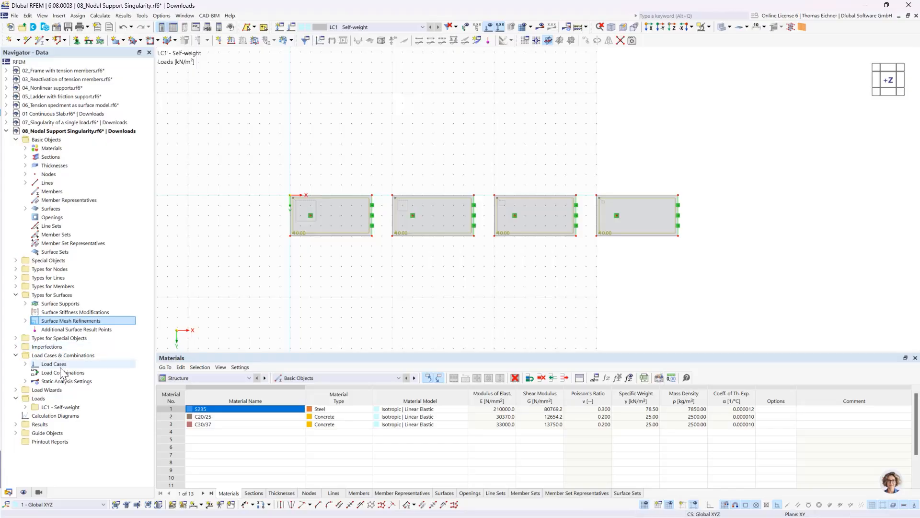
Create a two-point result section through all four plates along Y = 2 m, ending at the last plate's edge at X = 38 m
{"action": "left_click", "coordinate": [16, 260]}
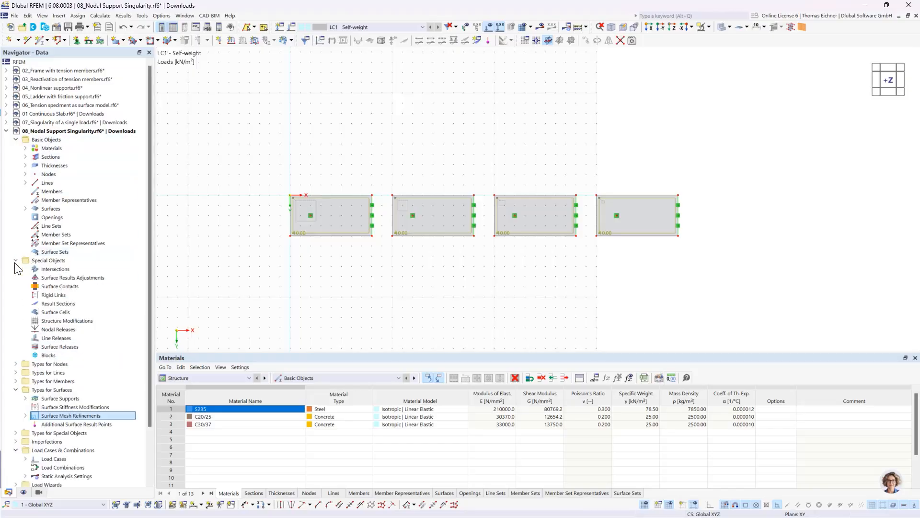
{"action": "double_click", "coordinate": [59, 305]}
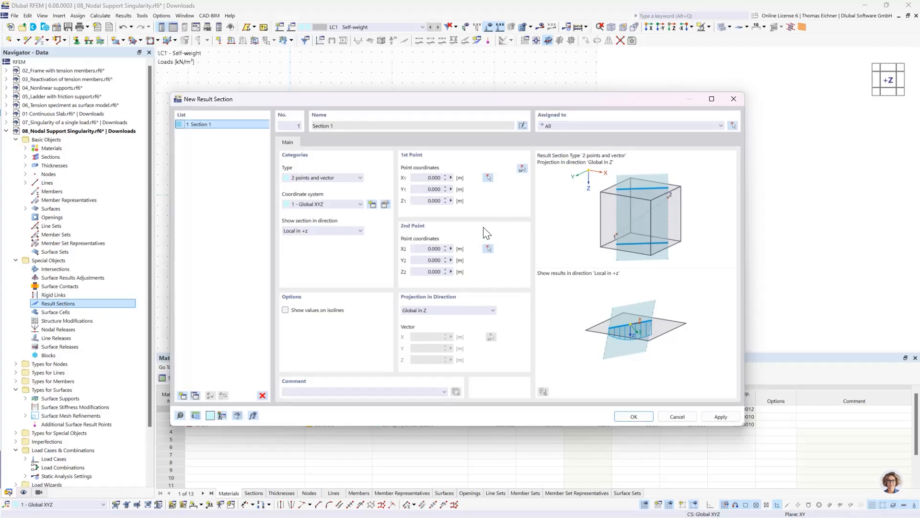
{"action": "left_click", "coordinate": [522, 169]}
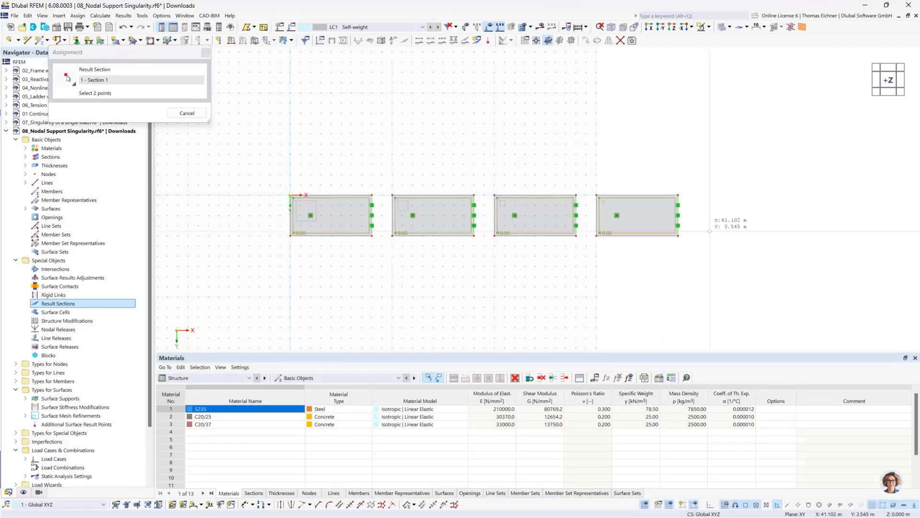
{"action": "left_click", "coordinate": [679, 215]}
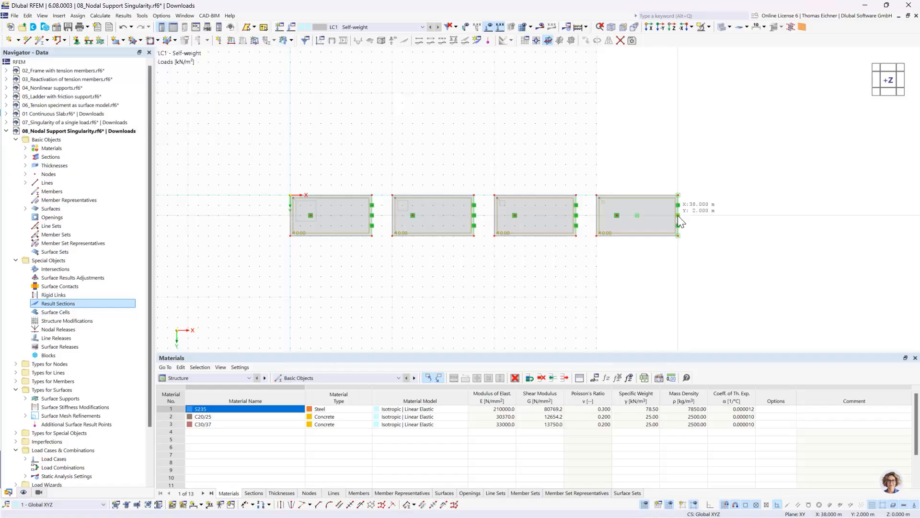
{"action": "left_click", "coordinate": [619, 417]}
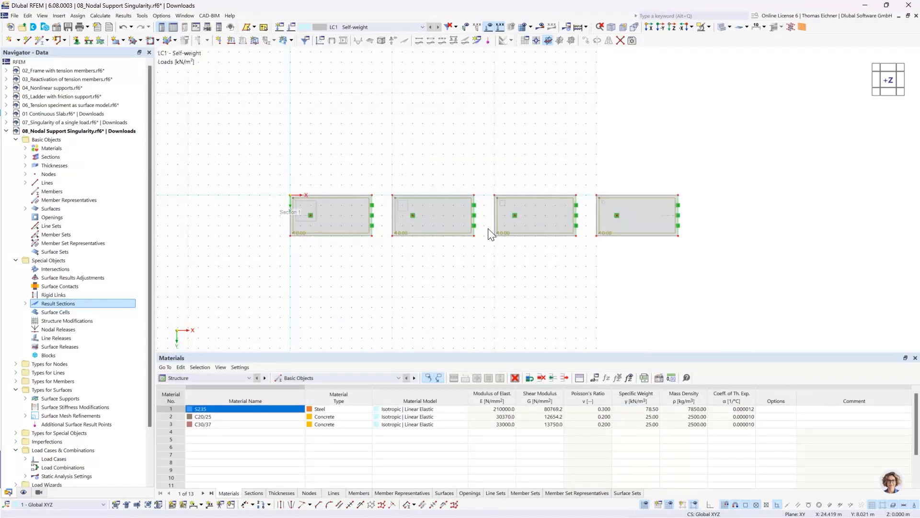
Deactivate the active self-weight in load case LC1 and calculate the load case
{"action": "left_click", "coordinate": [304, 41]}
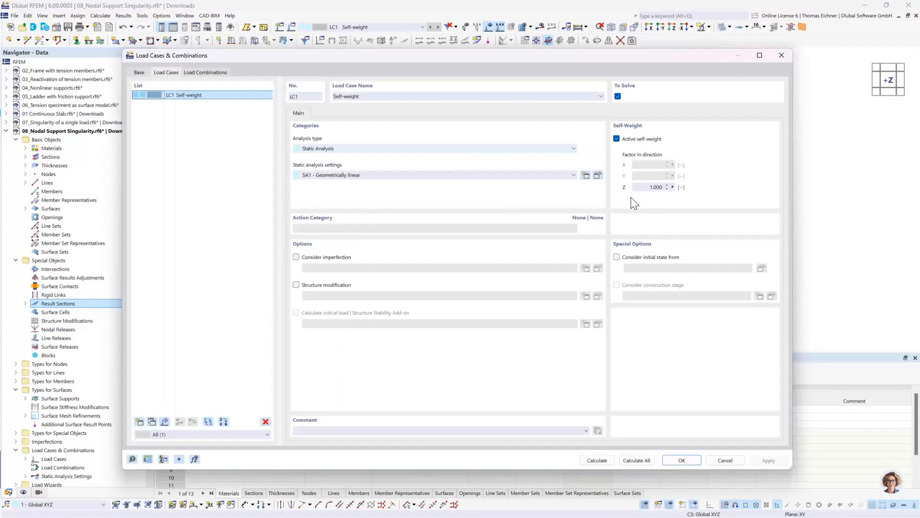
{"action": "left_click", "coordinate": [631, 139]}
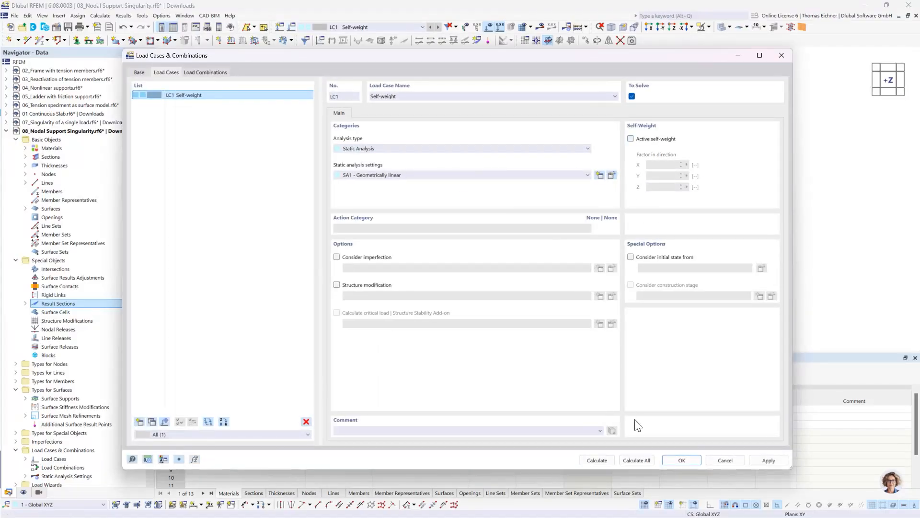
{"action": "left_click", "coordinate": [607, 460]}
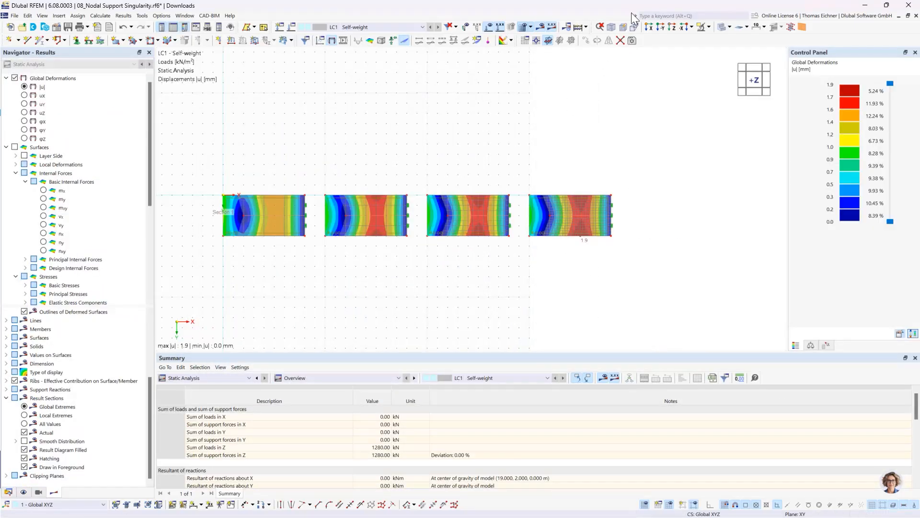
Show the results from the -Y direction and display all values along the result section
{"action": "left_click", "coordinate": [547, 40]}
{"action": "left_click_drag", "start_coordinate": [754, 78], "coordinate": [755, 92]}
{"action": "left_click", "coordinate": [754, 97]}
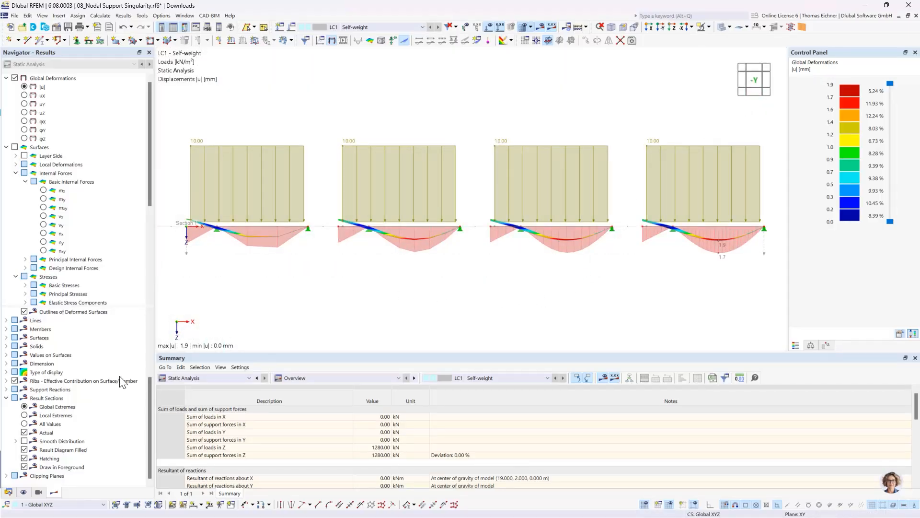
{"action": "left_click", "coordinate": [48, 424]}
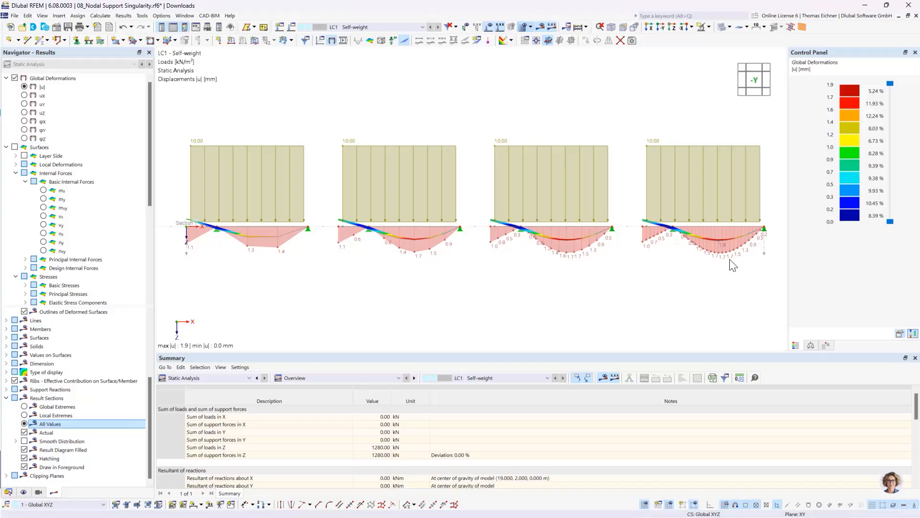
{"action": "scroll", "coordinate": [730, 263], "scroll_direction": "up", "scroll_amount": 2}
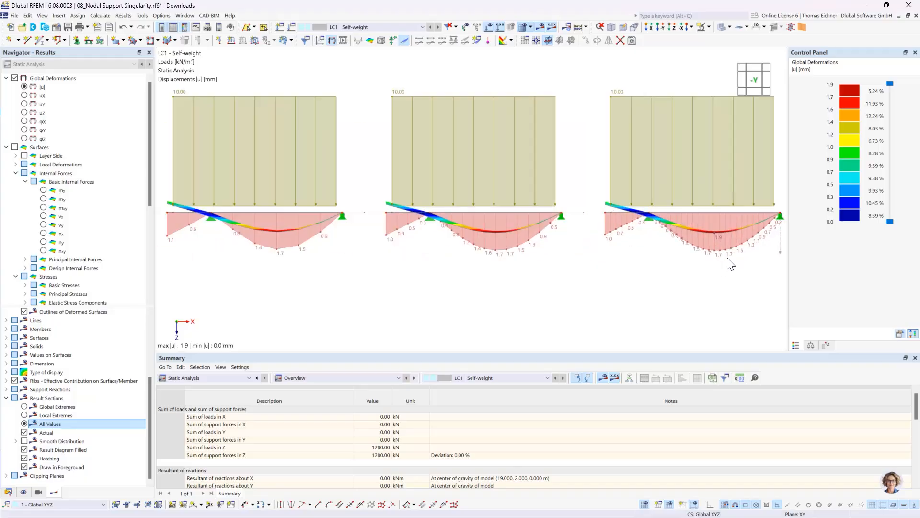
{"action": "scroll", "coordinate": [730, 263], "scroll_direction": "down", "scroll_amount": 2}
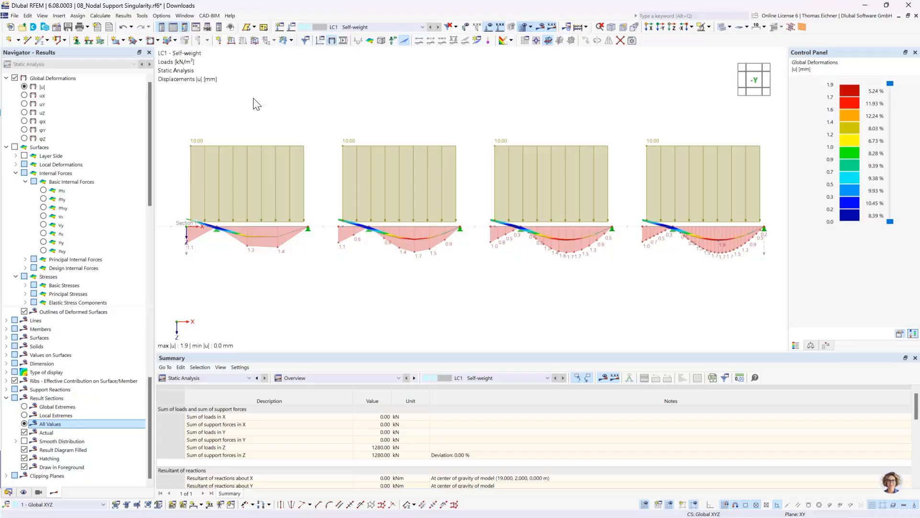
Set the deformation result to uZ and hide the global deformation plot, leaving only the result section diagrams
{"action": "left_click", "coordinate": [24, 112]}
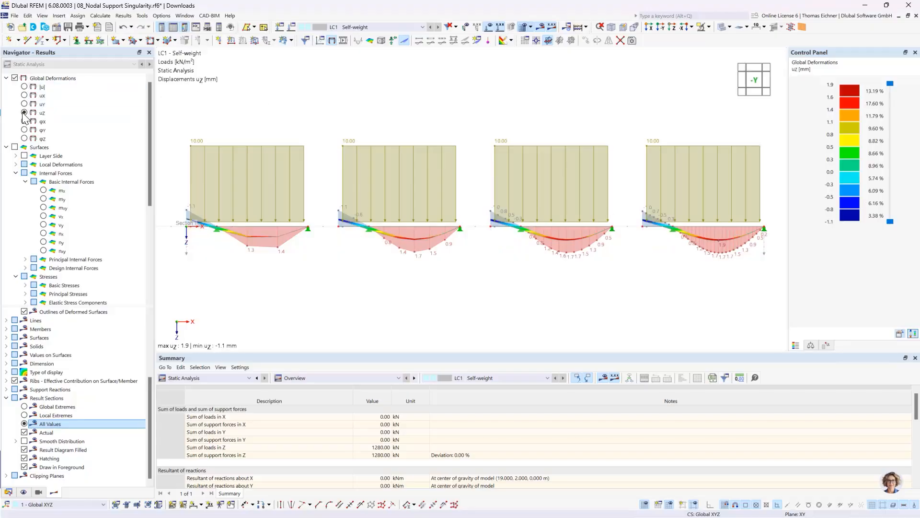
{"action": "left_click", "coordinate": [15, 78]}
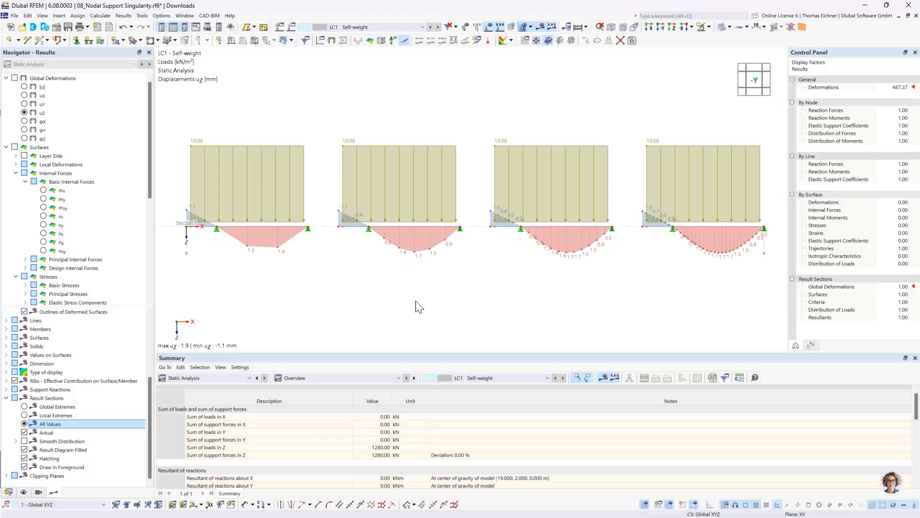
{"action": "scroll", "coordinate": [417, 302], "scroll_direction": "down", "scroll_amount": 1}
{"action": "scroll", "coordinate": [572, 308], "scroll_direction": "down", "scroll_amount": 1}
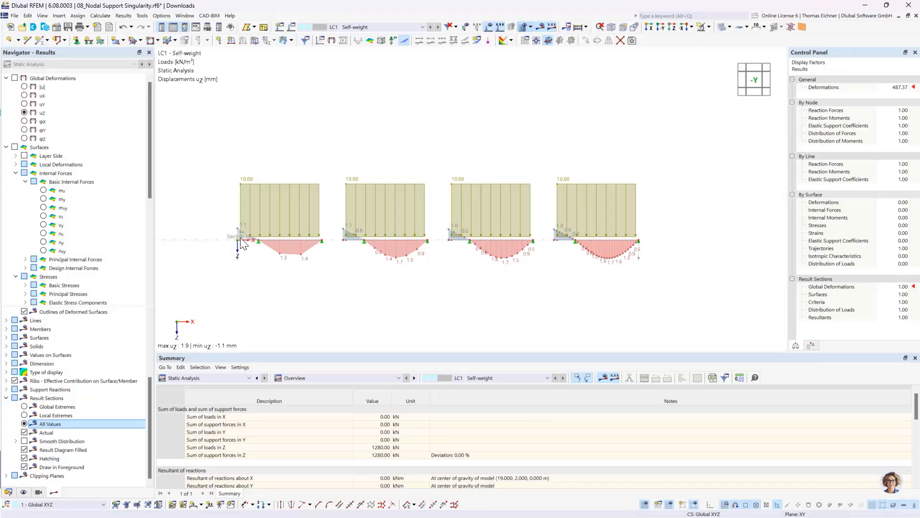
{"action": "scroll", "coordinate": [234, 227], "scroll_direction": "up", "scroll_amount": 1}
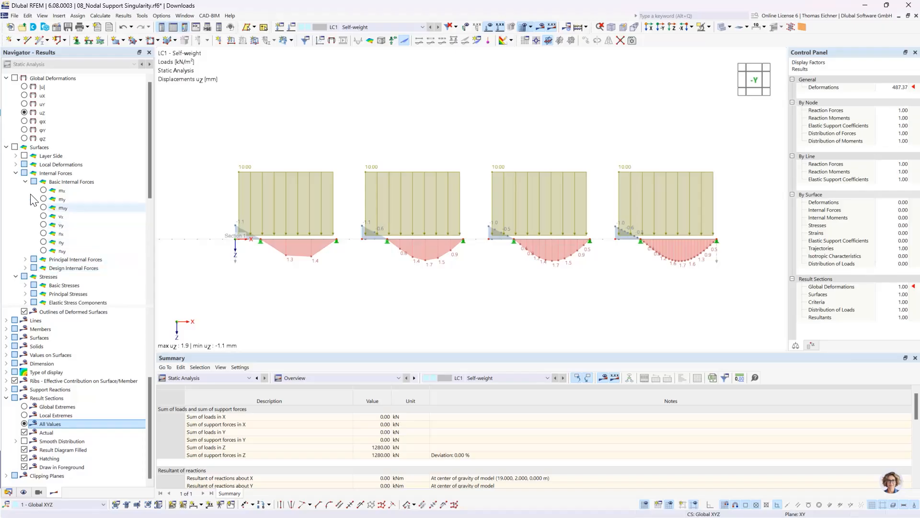
Switch the result section to surface results and display the basic internal force mx
{"action": "left_click", "coordinate": [16, 173]}
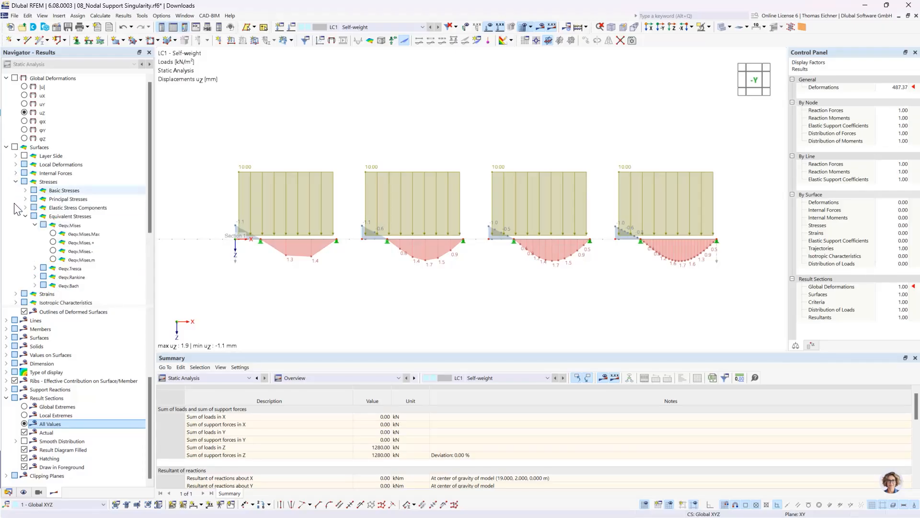
{"action": "left_click", "coordinate": [26, 216]}
{"action": "left_click", "coordinate": [16, 181]}
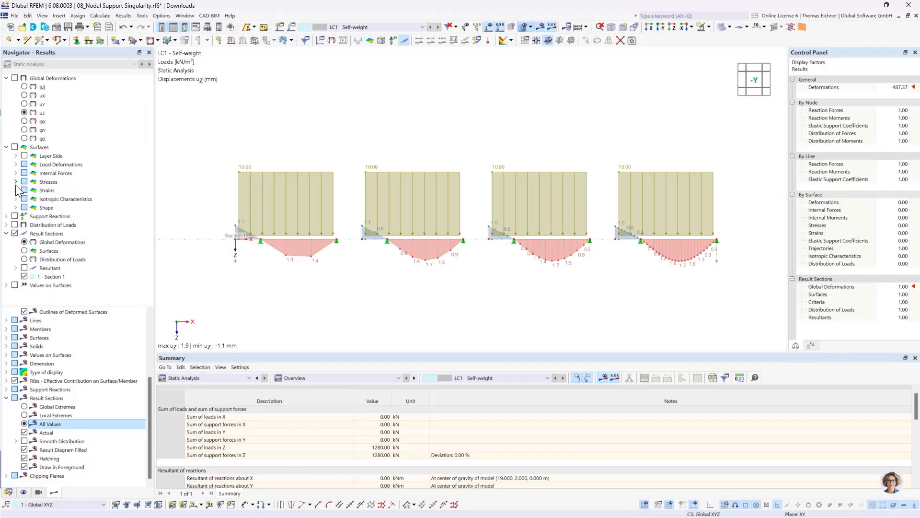
{"action": "left_click", "coordinate": [24, 251]}
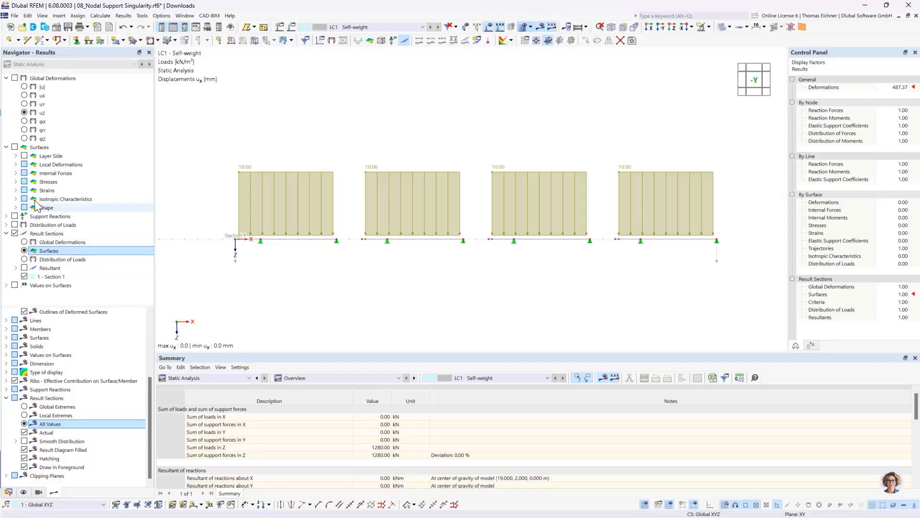
{"action": "left_click", "coordinate": [16, 173]}
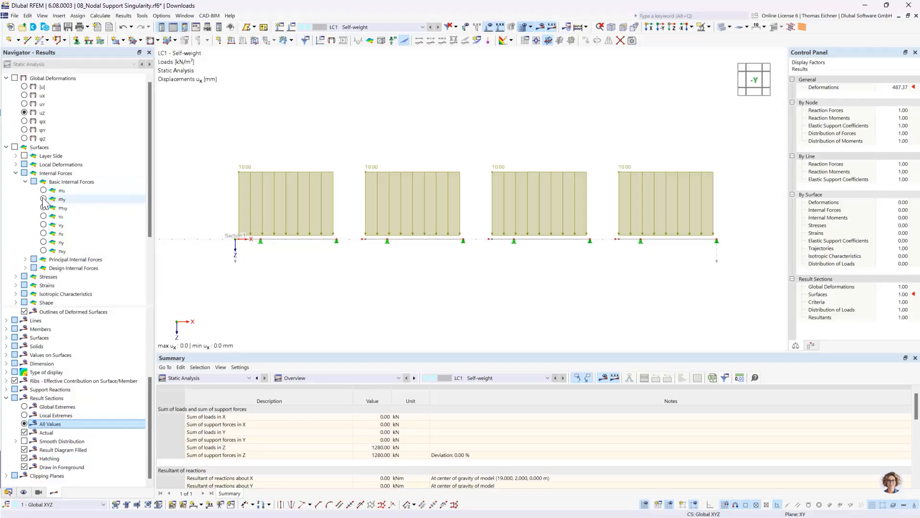
{"action": "left_click", "coordinate": [44, 191]}
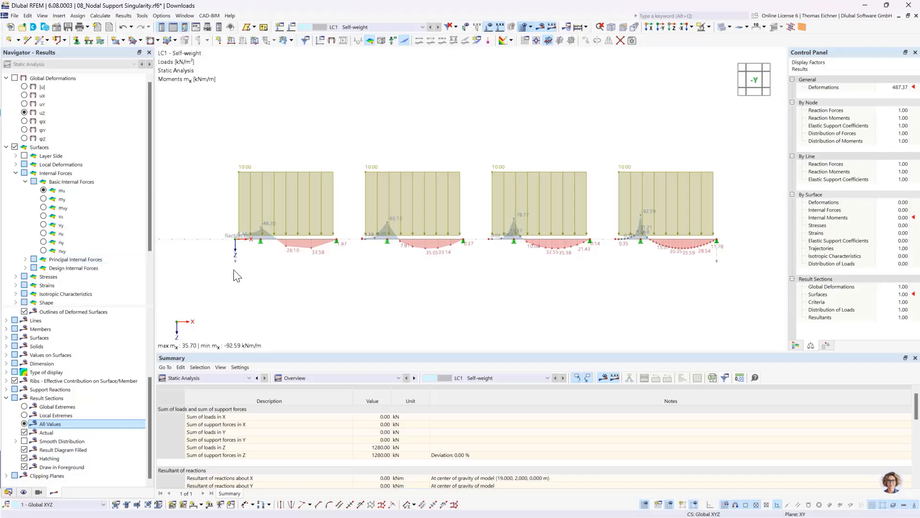
Compare the mx moment peaks above the nodal supports across the differently meshed plates
{"action": "scroll", "coordinate": [339, 266], "scroll_direction": "up", "scroll_amount": 1}
{"action": "middle_click_drag", "start_coordinate": [401, 264], "coordinate": [359, 269]}
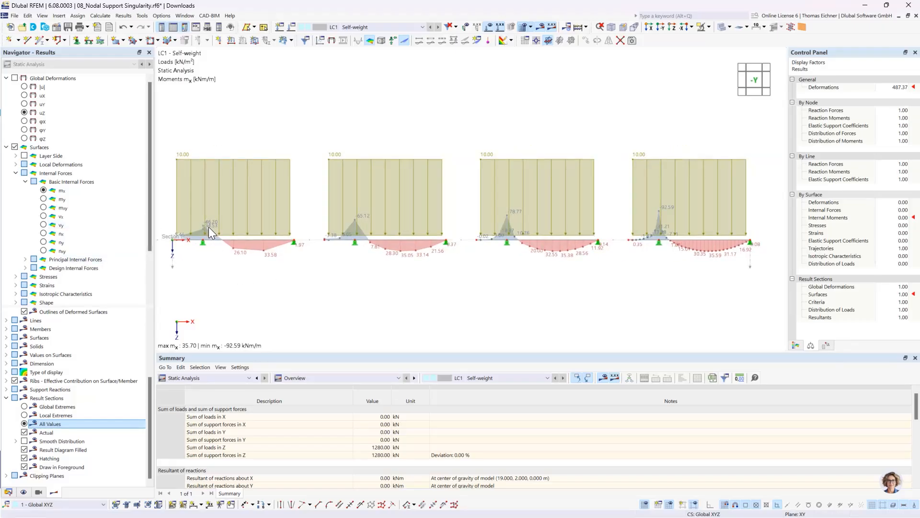
{"action": "scroll", "coordinate": [208, 226], "scroll_direction": "up", "scroll_amount": 4}
{"action": "middle_click_drag", "start_coordinate": [208, 227], "coordinate": [310, 231]}
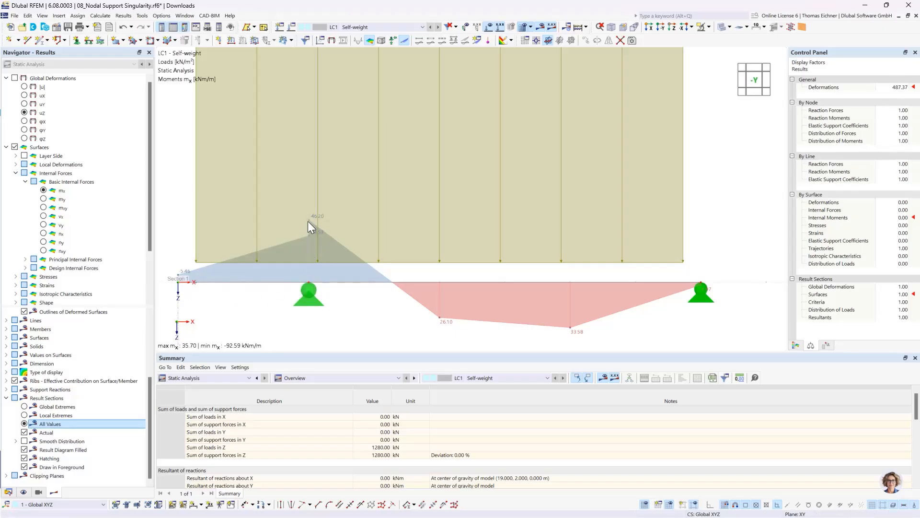
{"action": "scroll", "coordinate": [304, 229], "scroll_direction": "down", "scroll_amount": 5}
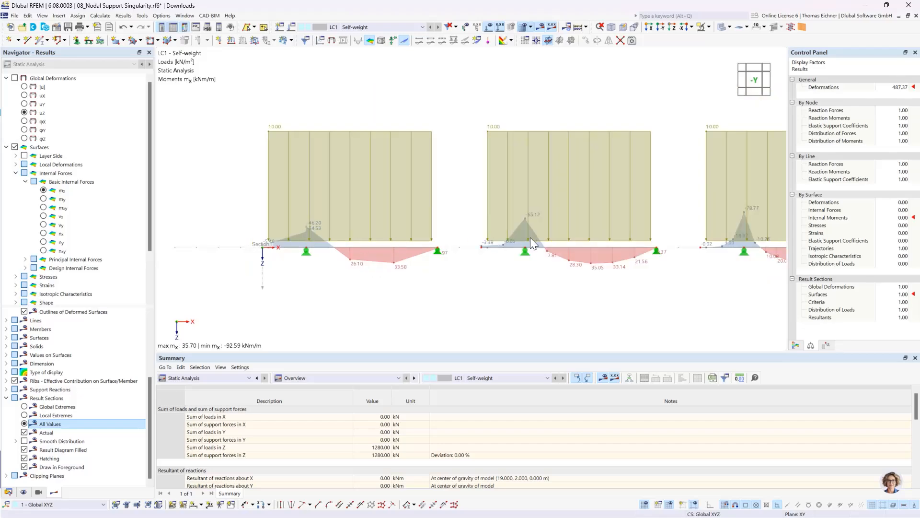
{"action": "middle_click_drag", "start_coordinate": [530, 238], "coordinate": [472, 236]}
{"action": "scroll", "coordinate": [473, 237], "scroll_direction": "down", "scroll_amount": 2}
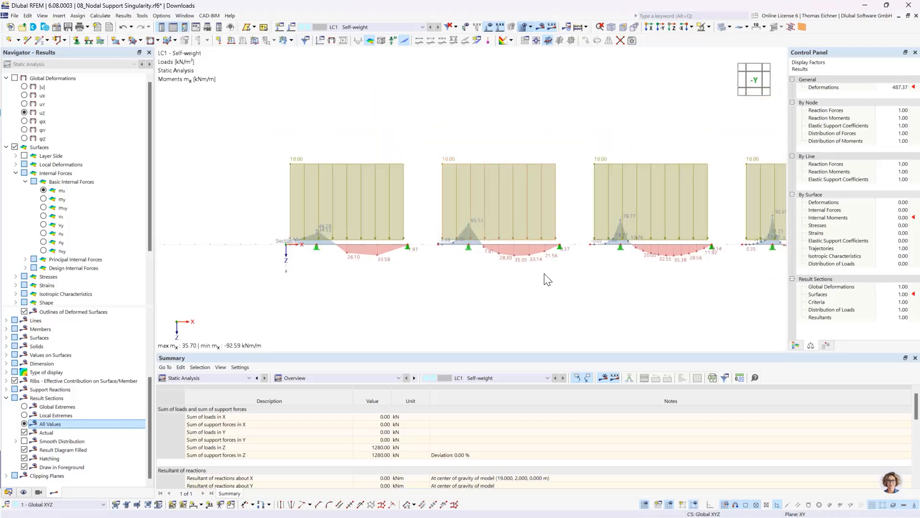
Hide the load display so only the mx diagrams along the result section are drawn
{"action": "middle_click_drag", "start_coordinate": [544, 278], "coordinate": [408, 278]}
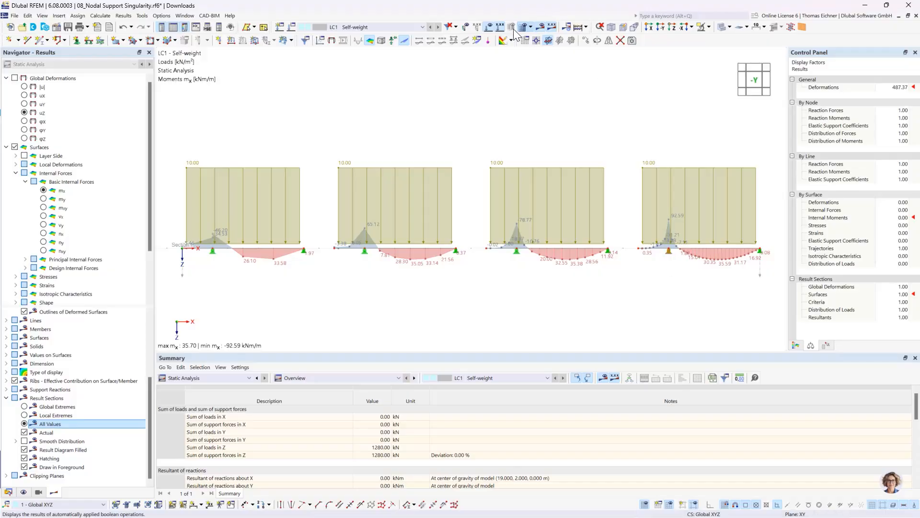
{"action": "left_click", "coordinate": [489, 27]}
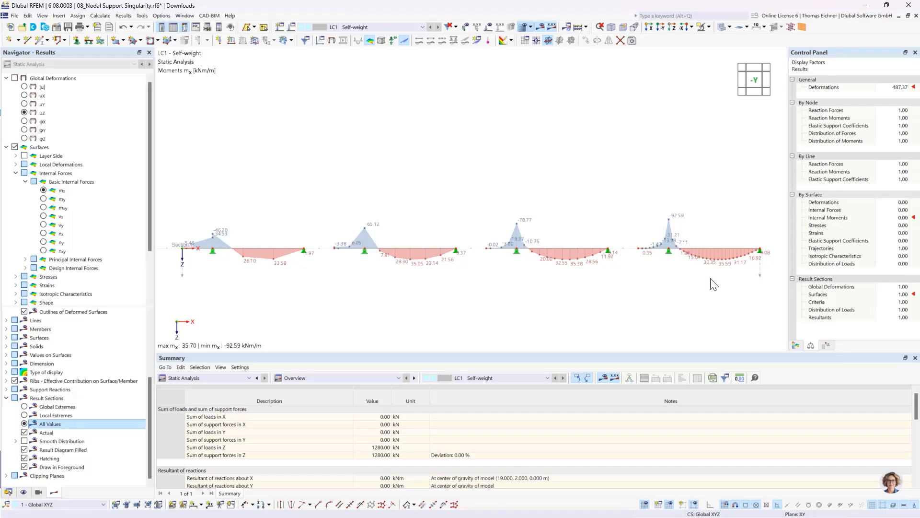
Open the Hinged nodal support assigned to the fourth plate's inner support node for editing
{"action": "mouse_move", "coordinate": [670, 258]}
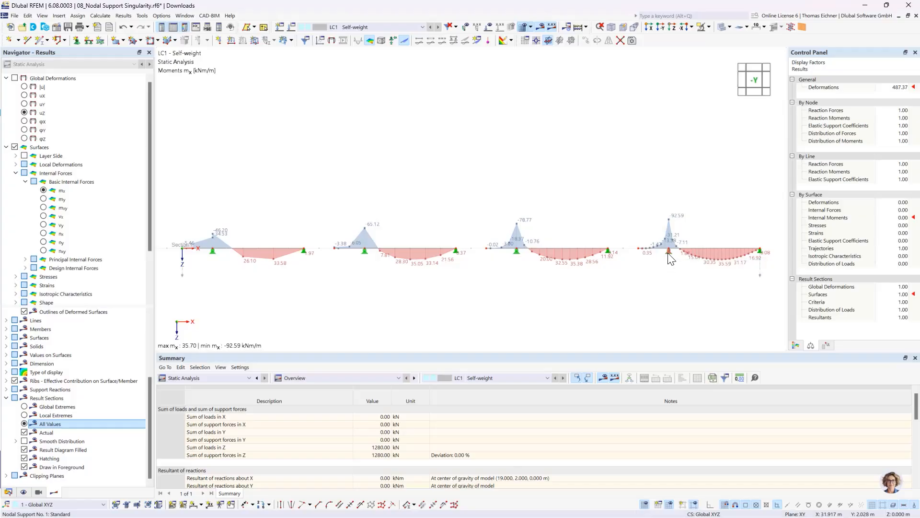
{"action": "double_click", "coordinate": [670, 259]}
{"action": "left_click_drag", "start_coordinate": [476, 87], "coordinate": [427, 74]}
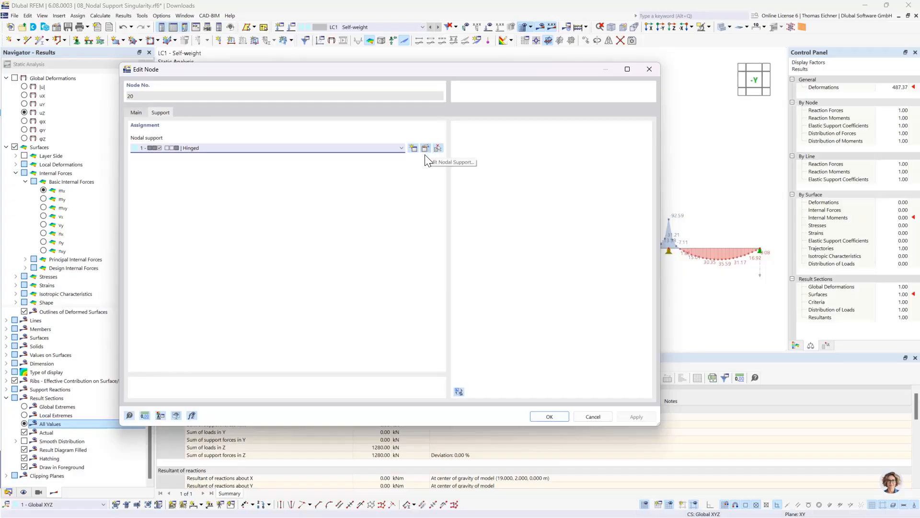
{"action": "left_click", "coordinate": [384, 150]}
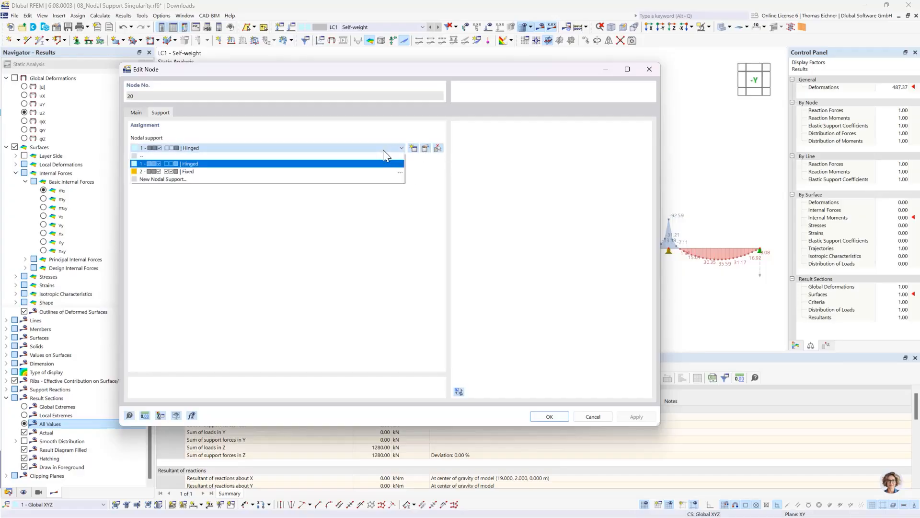
{"action": "left_click", "coordinate": [384, 150]}
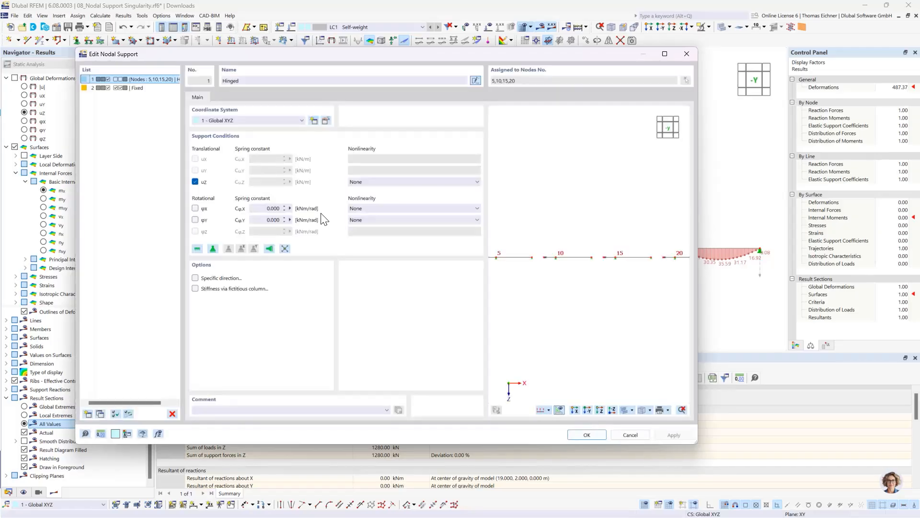
Try releasing the rigid uZ restraint in favour of a spring constant, and restore the restraint
{"action": "left_click", "coordinate": [195, 182]}
{"action": "double_click", "coordinate": [258, 182]}
{"action": "left_click_drag", "start_coordinate": [383, 57], "coordinate": [352, 43]}
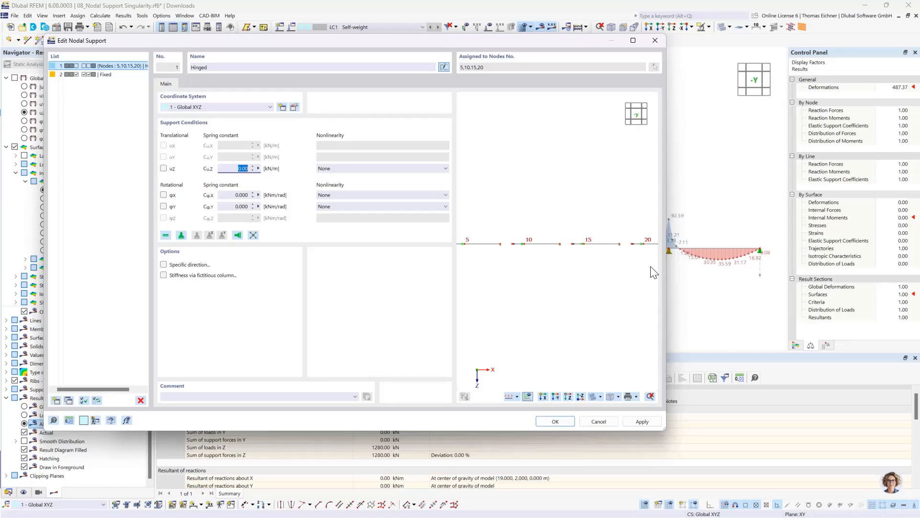
{"action": "left_click", "coordinate": [234, 170]}
{"action": "left_click_drag", "start_coordinate": [422, 41], "coordinate": [405, 38]}
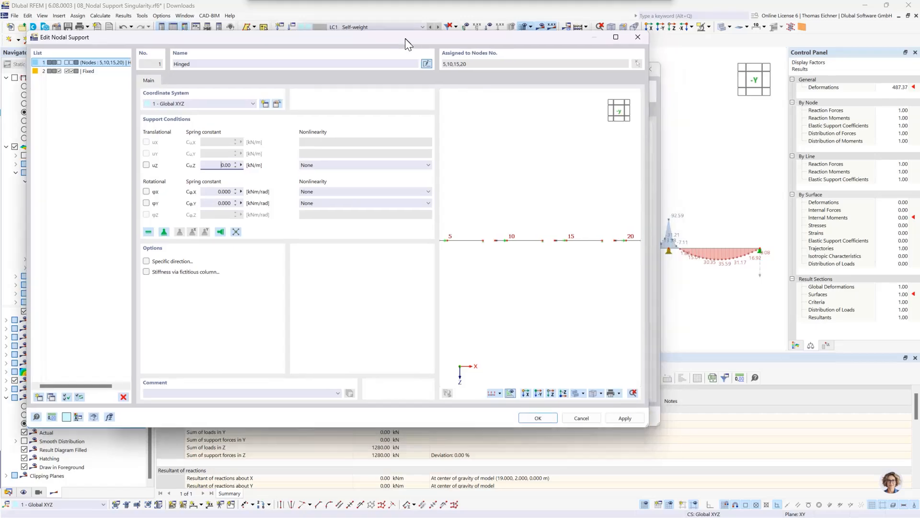
{"action": "left_click", "coordinate": [147, 165]}
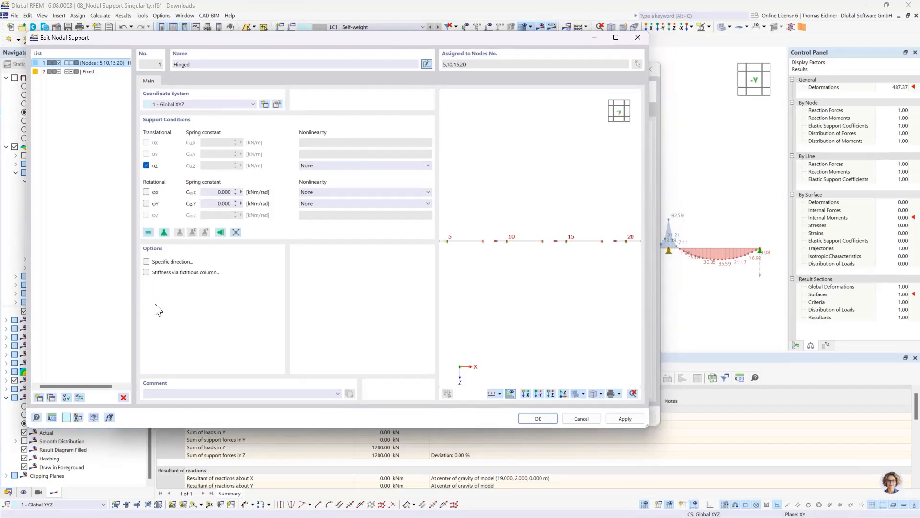
Enable stiffness via fictitious column for the Hinged support, with a column height of 3 m and C30/37 as column material
{"action": "left_click", "coordinate": [147, 272]}
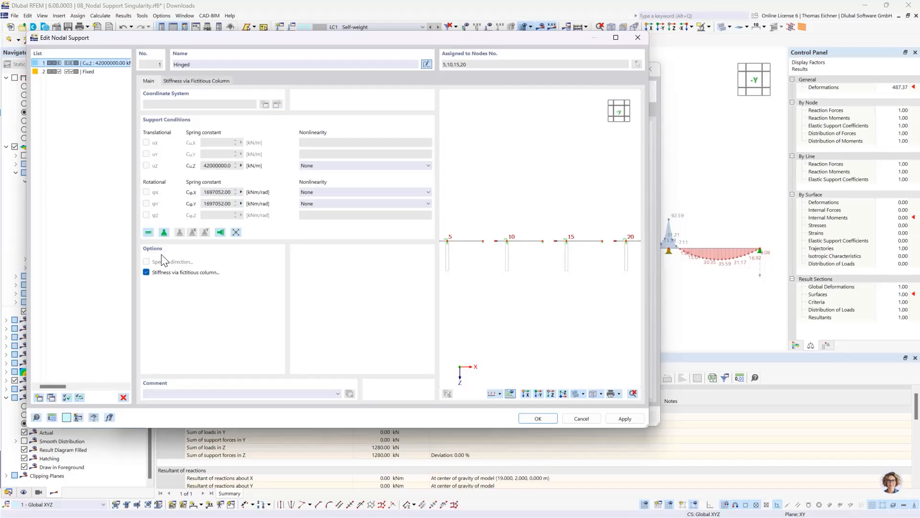
{"action": "left_click", "coordinate": [199, 82]}
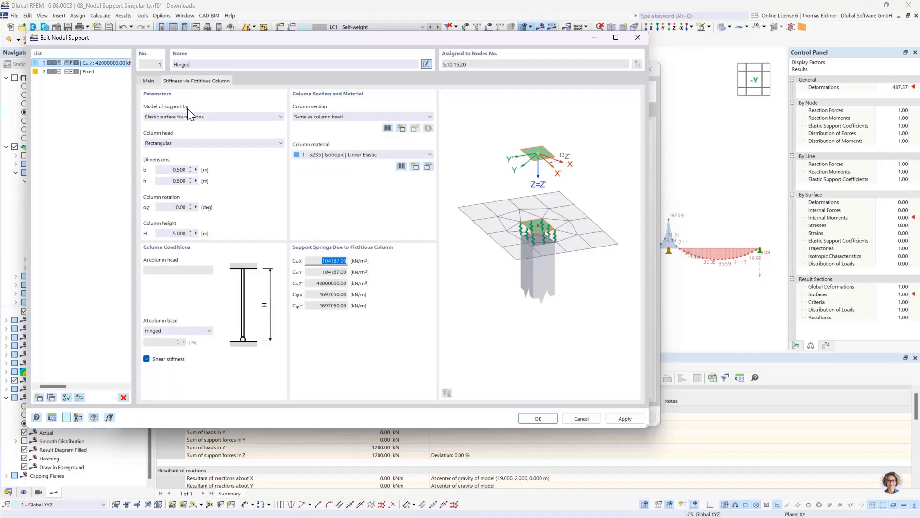
{"action": "left_click", "coordinate": [173, 233]}
{"action": "type", "text": "3"}
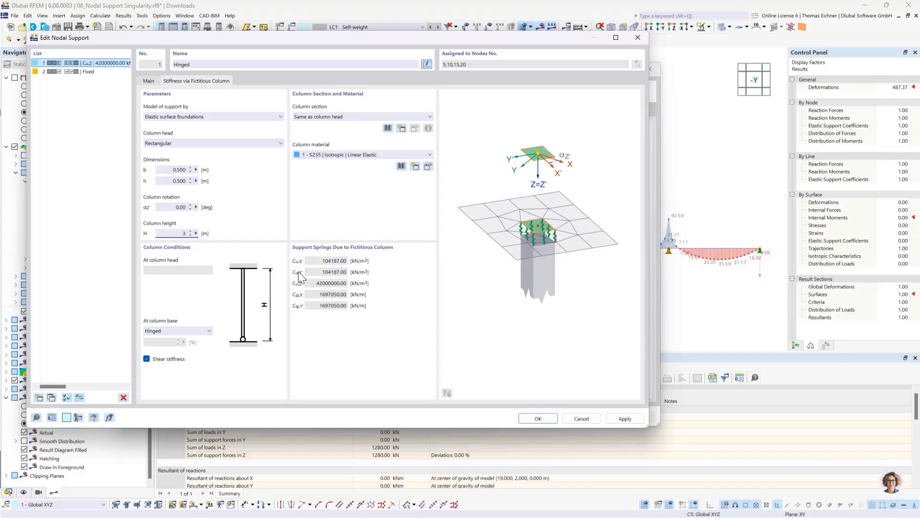
{"action": "left_click", "coordinate": [172, 207]}
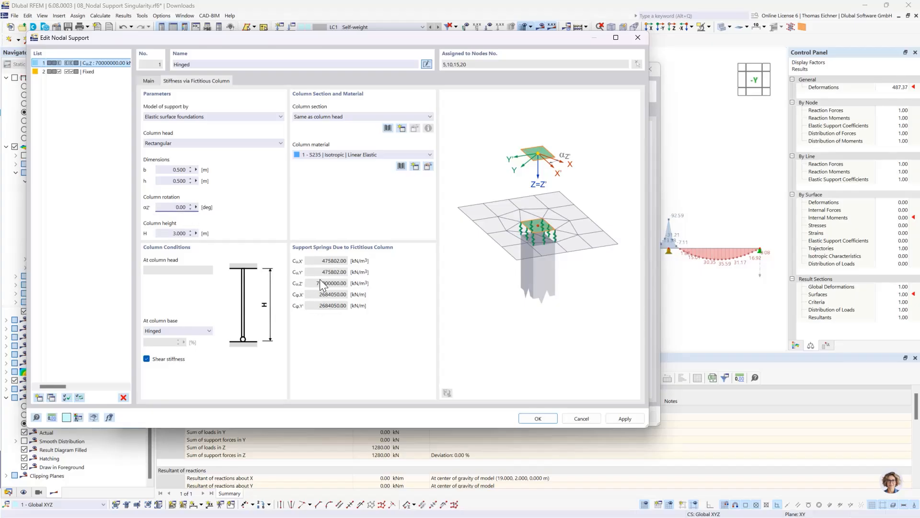
{"action": "left_click", "coordinate": [330, 156]}
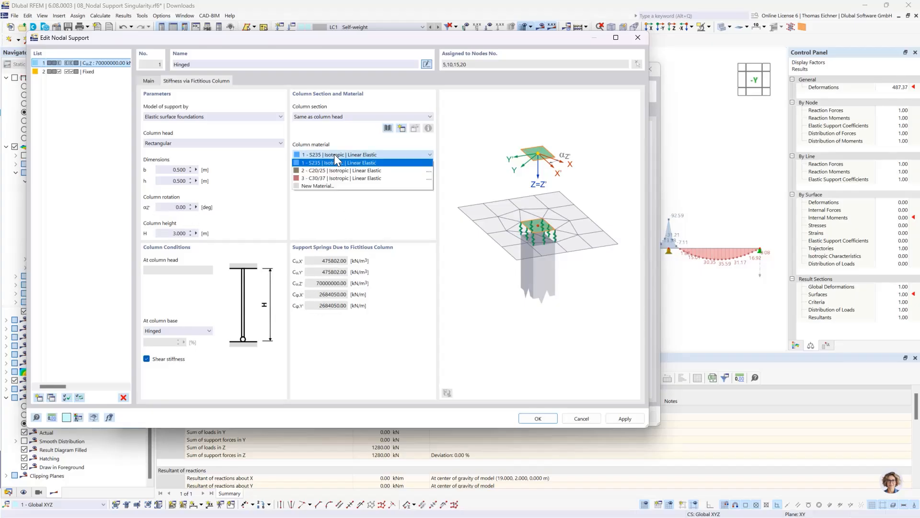
{"action": "left_click", "coordinate": [339, 178]}
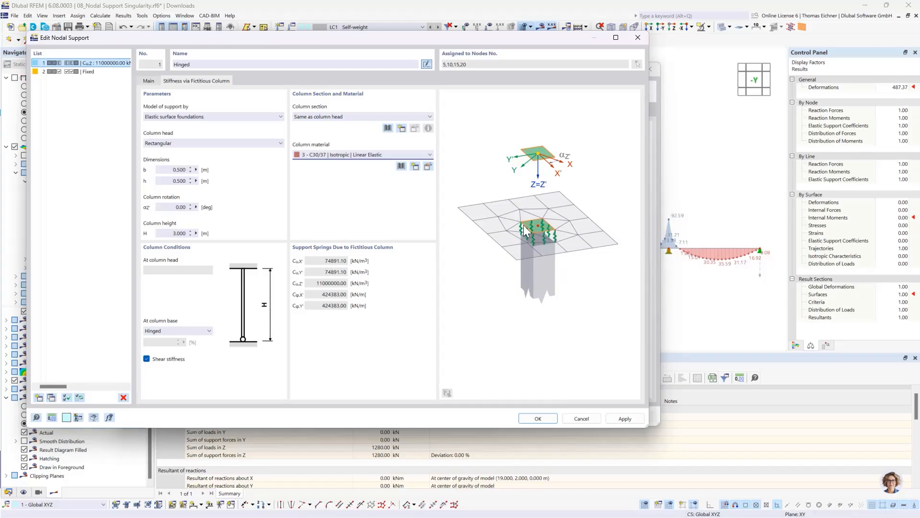
Try the Elastic nodal support model for the fictitious column and switch back to Elastic surface foundations
{"action": "left_click", "coordinate": [149, 82]}
{"action": "left_click", "coordinate": [192, 81]}
{"action": "left_click", "coordinate": [258, 119]}
{"action": "left_click", "coordinate": [168, 133]}
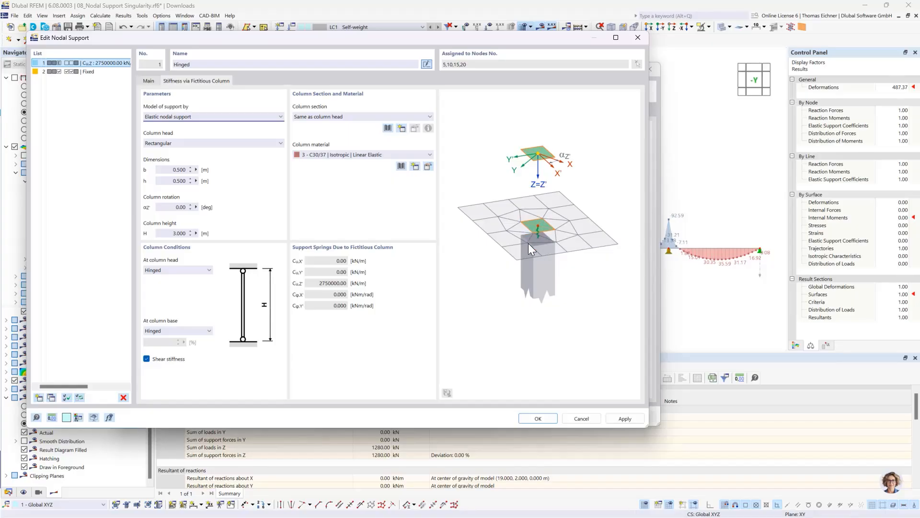
{"action": "left_click", "coordinate": [191, 118]}
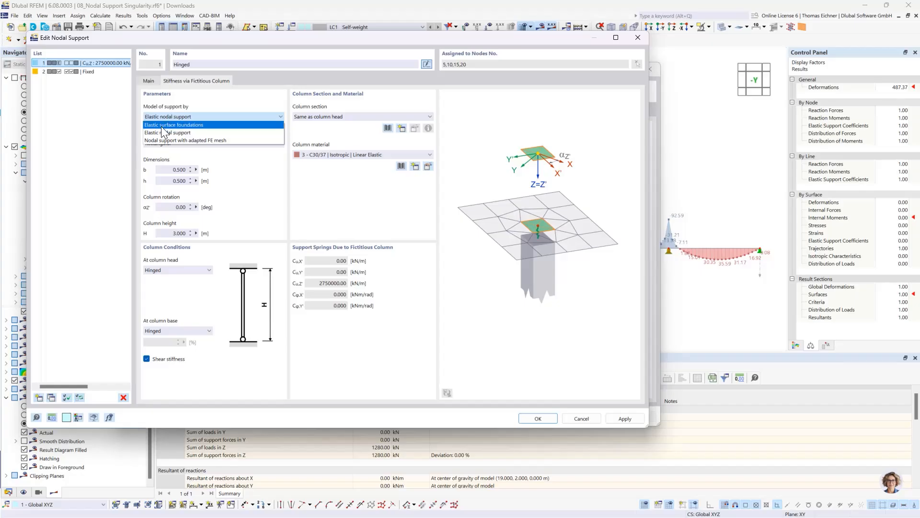
{"action": "left_click", "coordinate": [181, 125]}
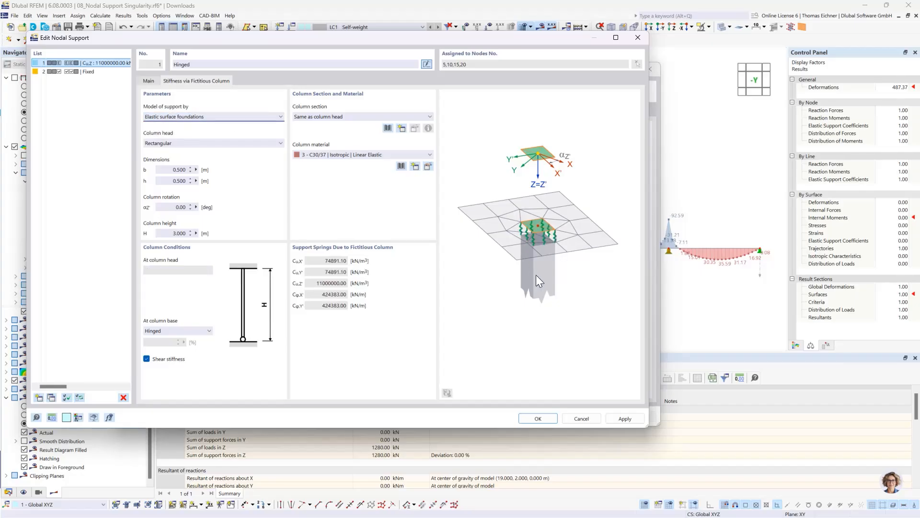
Apply the modified nodal support, accept deleting the existing results, and recalculate the model to show its results
{"action": "left_click", "coordinate": [538, 418]}
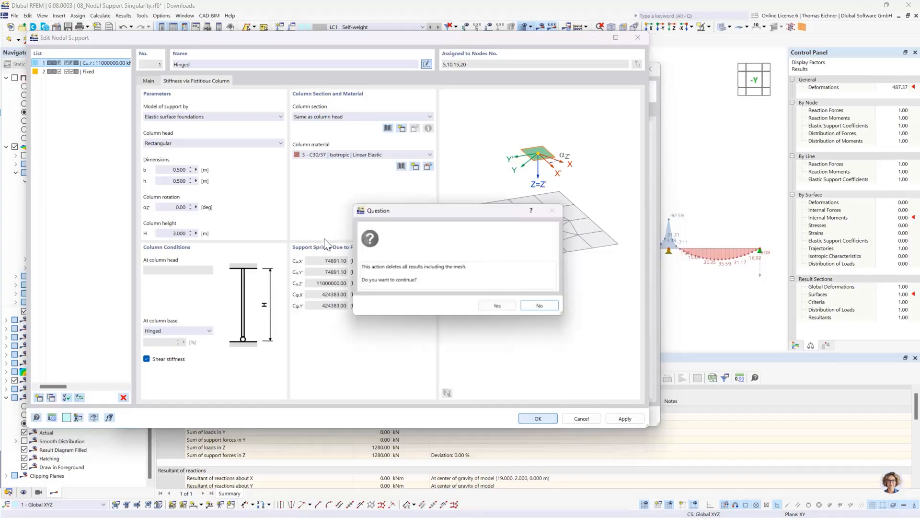
{"action": "left_click", "coordinate": [498, 307]}
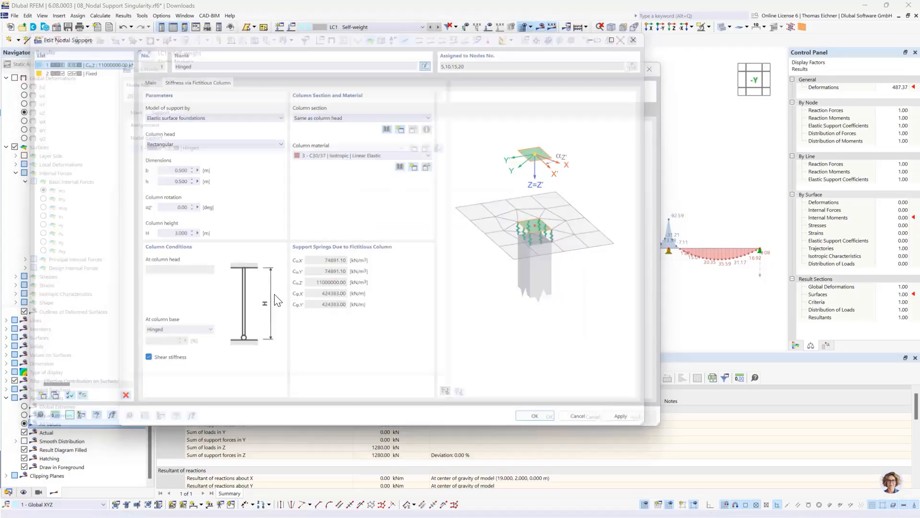
{"action": "left_click", "coordinate": [550, 417]}
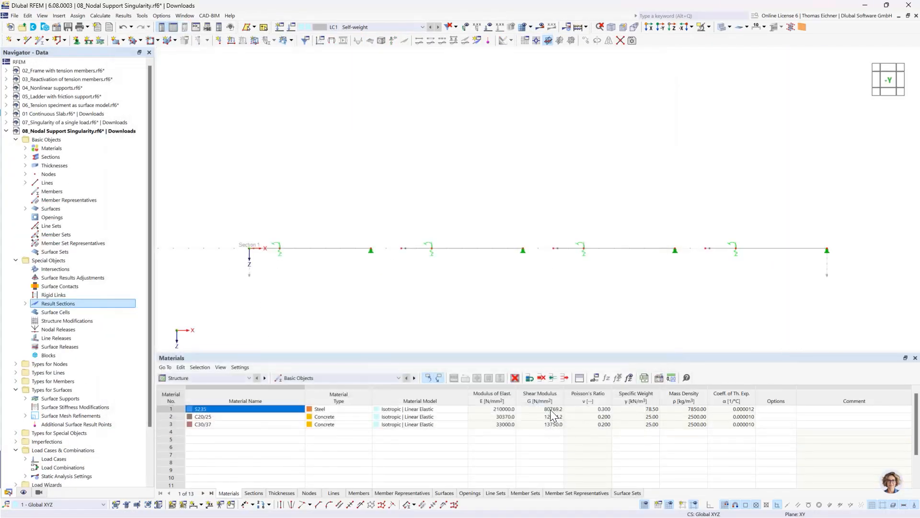
{"action": "scroll", "coordinate": [512, 180], "scroll_direction": "down", "scroll_amount": 3}
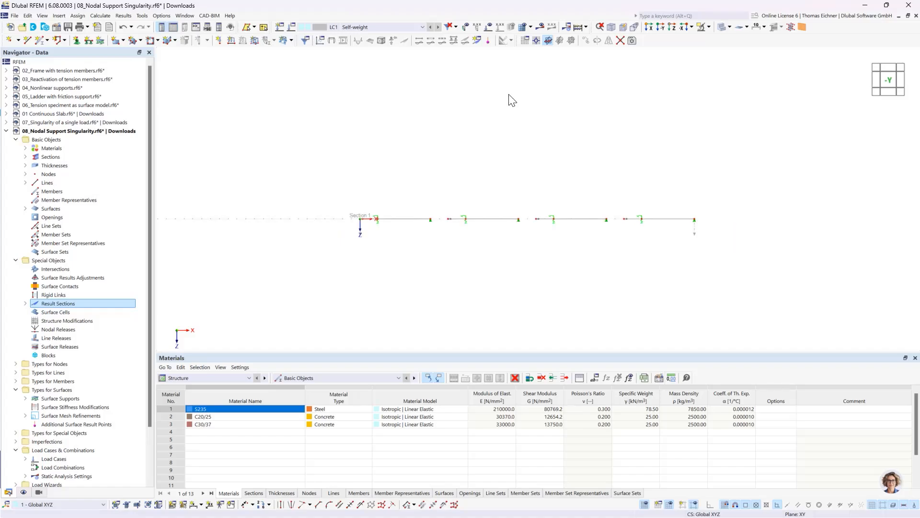
{"action": "left_click", "coordinate": [580, 28]}
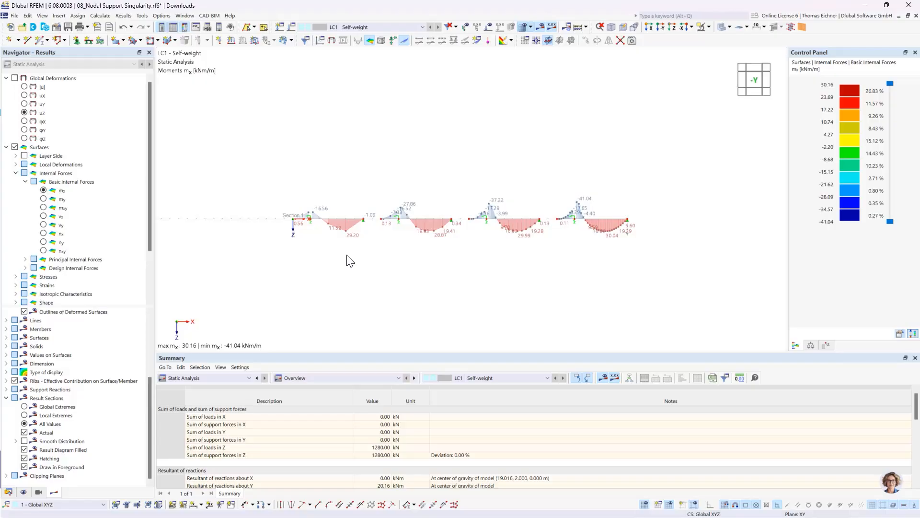
Compare the mx moment peaks at the fictitious column supports along the result section through the four differently meshed plates
{"action": "scroll", "coordinate": [577, 229], "scroll_direction": "up", "scroll_amount": 3}
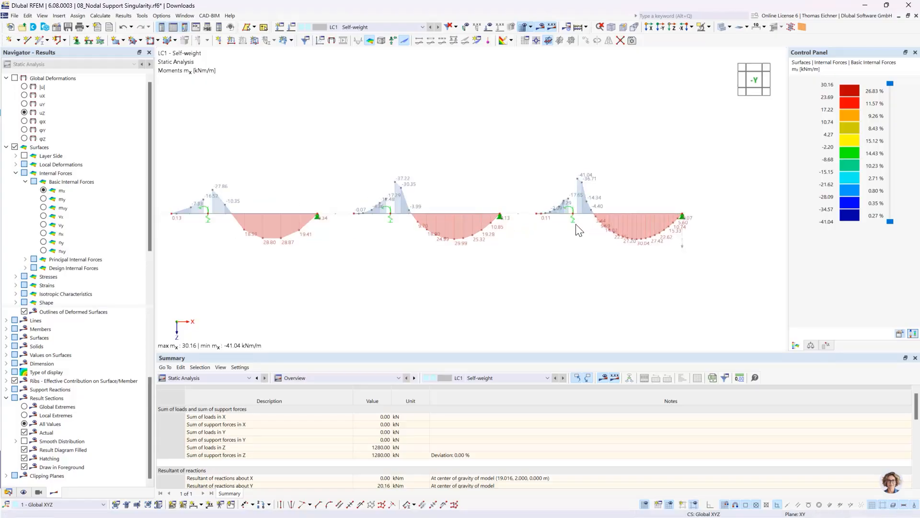
{"action": "scroll", "coordinate": [577, 225], "scroll_direction": "down", "scroll_amount": 2}
{"action": "middle_click_drag", "start_coordinate": [347, 169], "coordinate": [378, 167]}
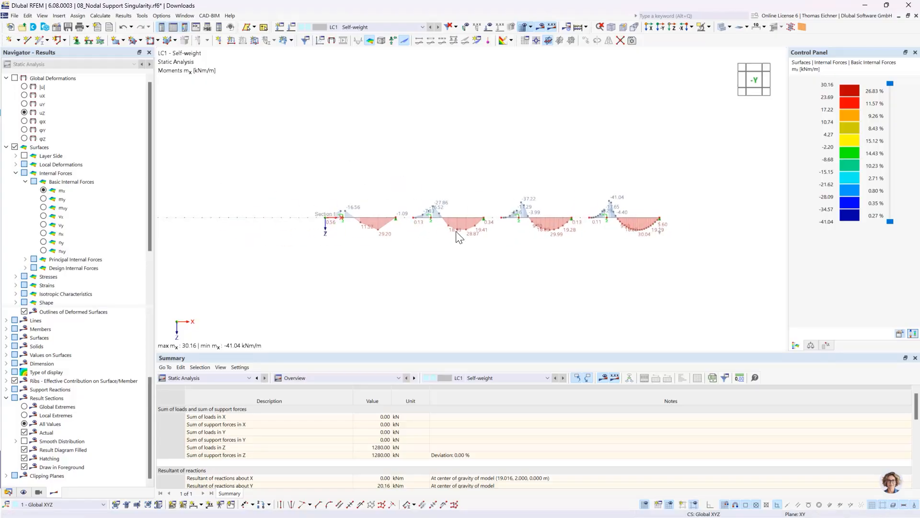
{"action": "scroll", "coordinate": [456, 231], "scroll_direction": "up", "scroll_amount": 2}
{"action": "scroll", "coordinate": [456, 236], "scroll_direction": "up", "scroll_amount": 1}
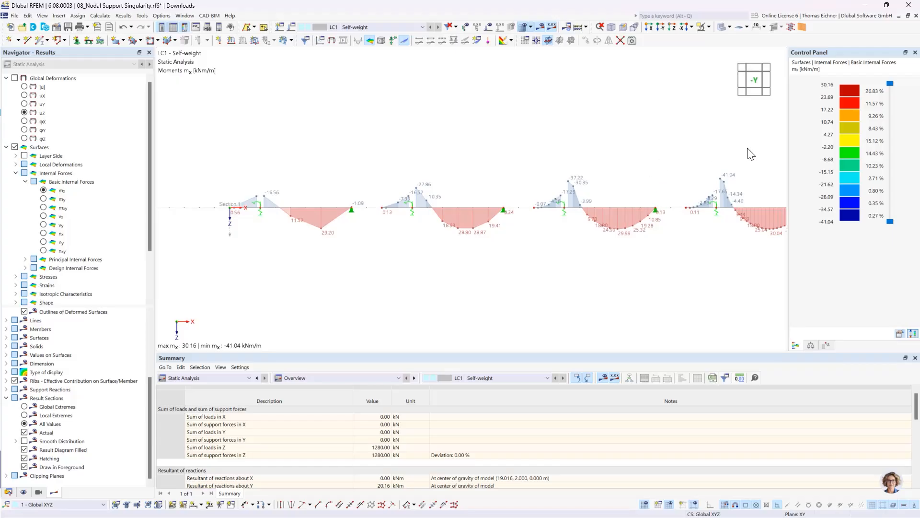
{"action": "scroll", "coordinate": [715, 234], "scroll_direction": "up", "scroll_amount": 3}
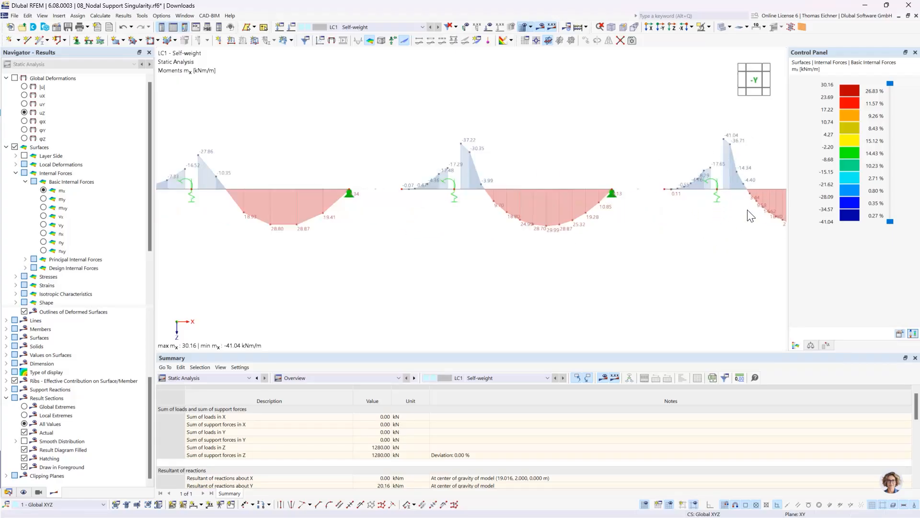
{"action": "middle_click_drag", "start_coordinate": [720, 200], "coordinate": [531, 254]}
{"action": "scroll", "coordinate": [573, 228], "scroll_direction": "up", "scroll_amount": 4}
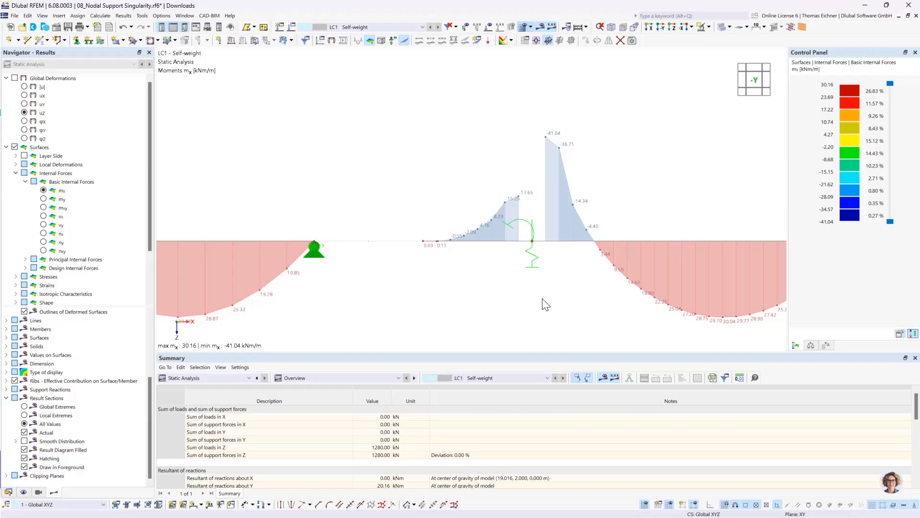
{"action": "scroll", "coordinate": [546, 305], "scroll_direction": "down", "scroll_amount": 3}
{"action": "middle_click_drag", "start_coordinate": [417, 211], "coordinate": [551, 154]}
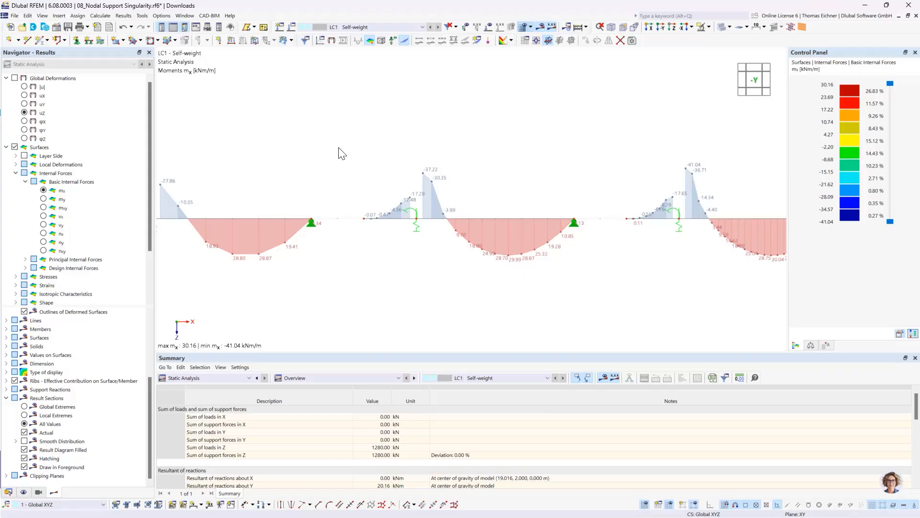
{"action": "middle_click_drag", "start_coordinate": [437, 138], "coordinate": [471, 144]}
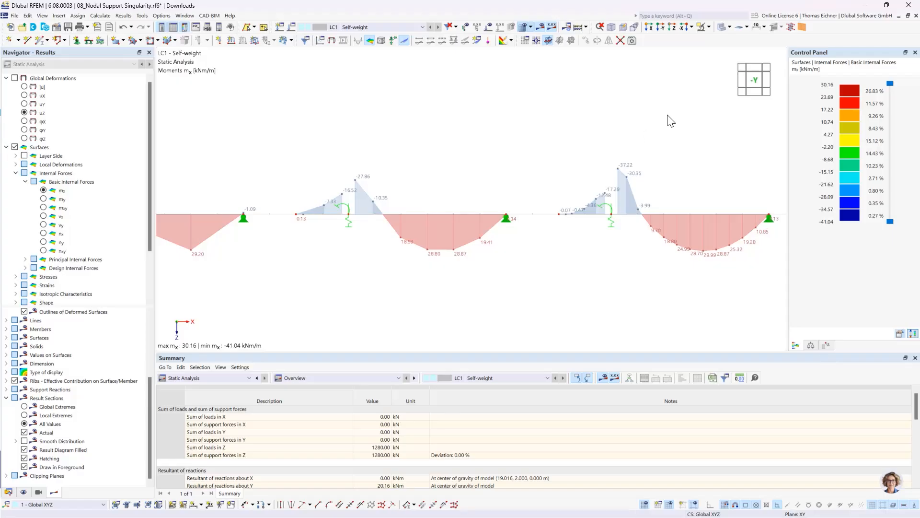
{"action": "middle_click_drag", "start_coordinate": [637, 138], "coordinate": [282, 99]}
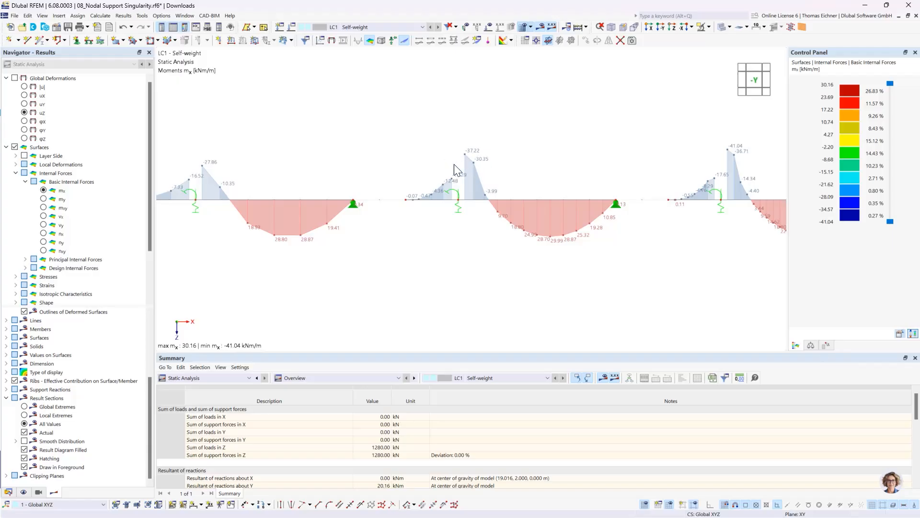
{"action": "middle_click_drag", "start_coordinate": [672, 231], "coordinate": [556, 233]}
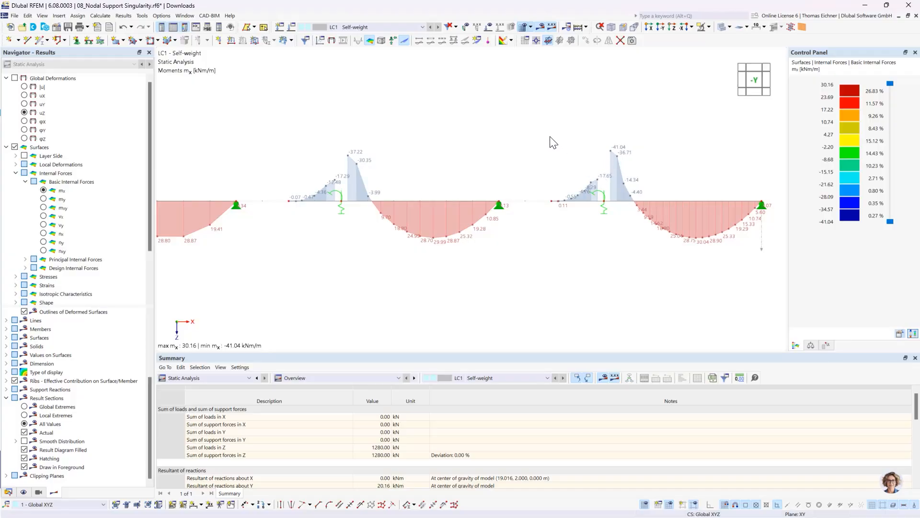
{"action": "scroll", "coordinate": [548, 144], "scroll_direction": "down", "scroll_amount": 3}
{"action": "middle_click_drag", "start_coordinate": [422, 114], "coordinate": [474, 137]}
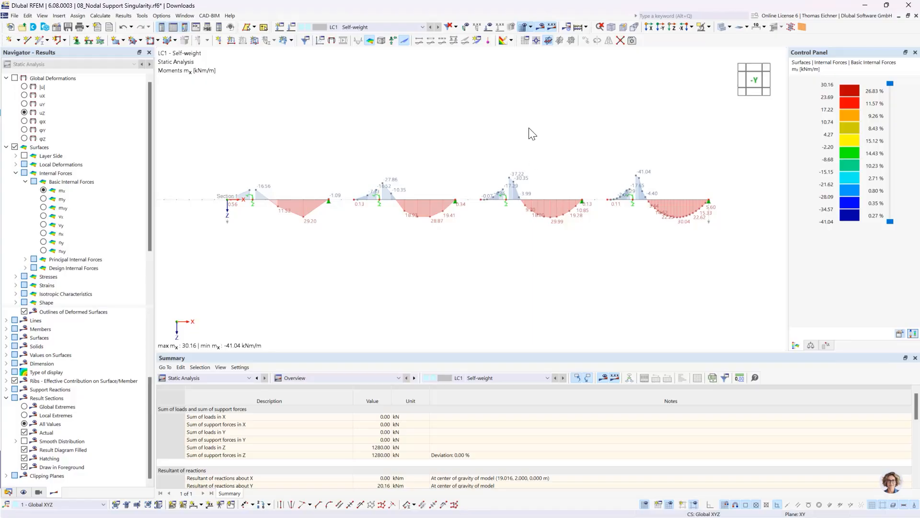
Examine the mx distribution around the fictitious column in the most finely meshed plate and inspect its nodal support's spring stiffnesses
{"action": "middle_click_drag", "start_coordinate": [643, 194], "coordinate": [650, 272], "text": "ctrl"}
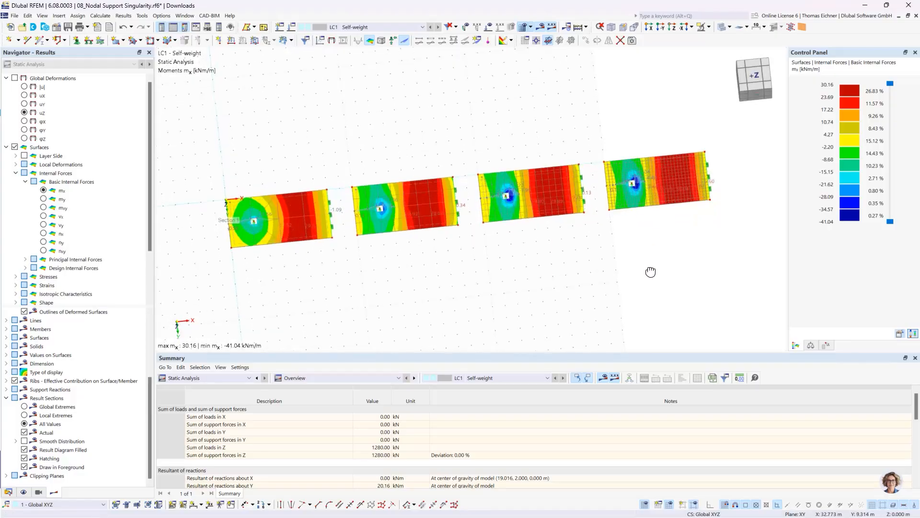
{"action": "scroll", "coordinate": [632, 175], "scroll_direction": "up", "scroll_amount": 3}
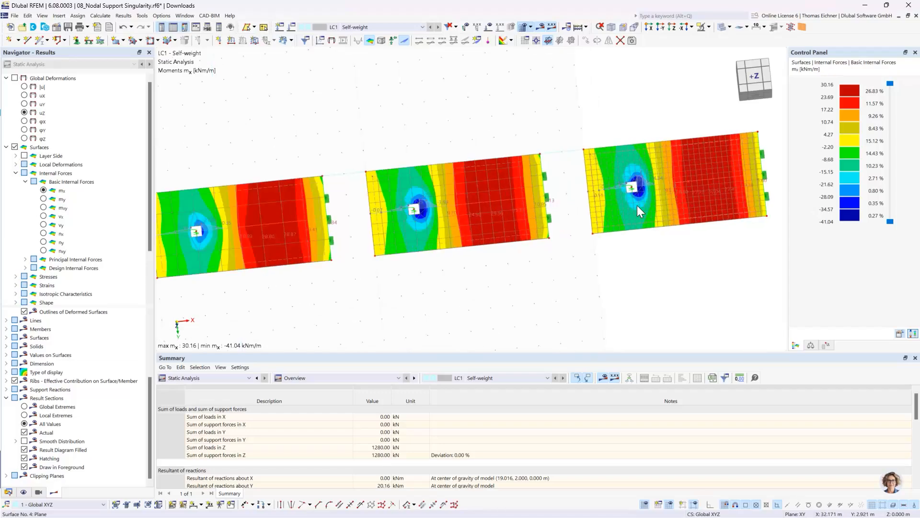
{"action": "scroll", "coordinate": [638, 207], "scroll_direction": "up", "scroll_amount": 5}
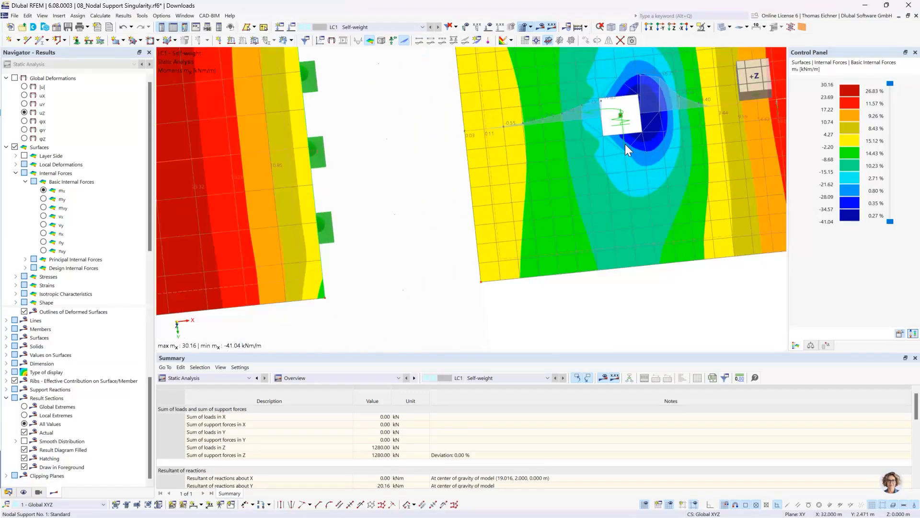
{"action": "scroll", "coordinate": [625, 144], "scroll_direction": "up", "scroll_amount": 5}
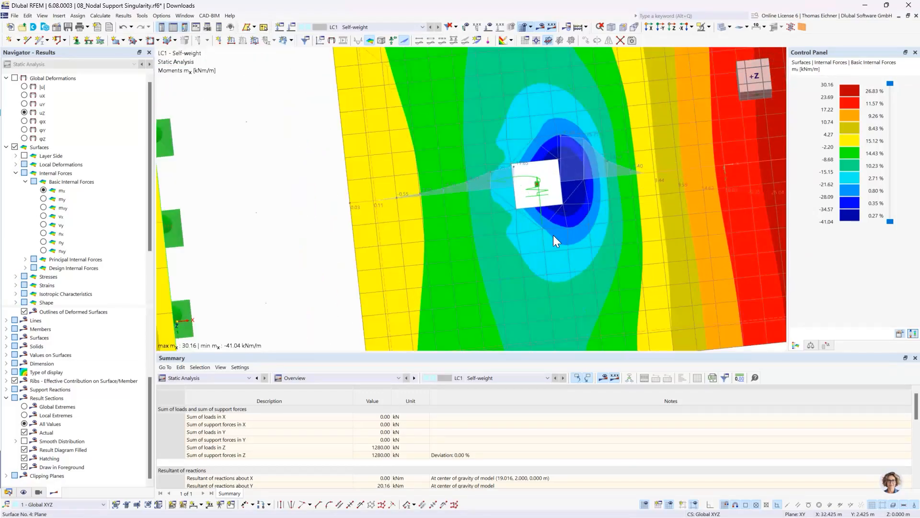
{"action": "scroll", "coordinate": [526, 245], "scroll_direction": "up", "scroll_amount": 2}
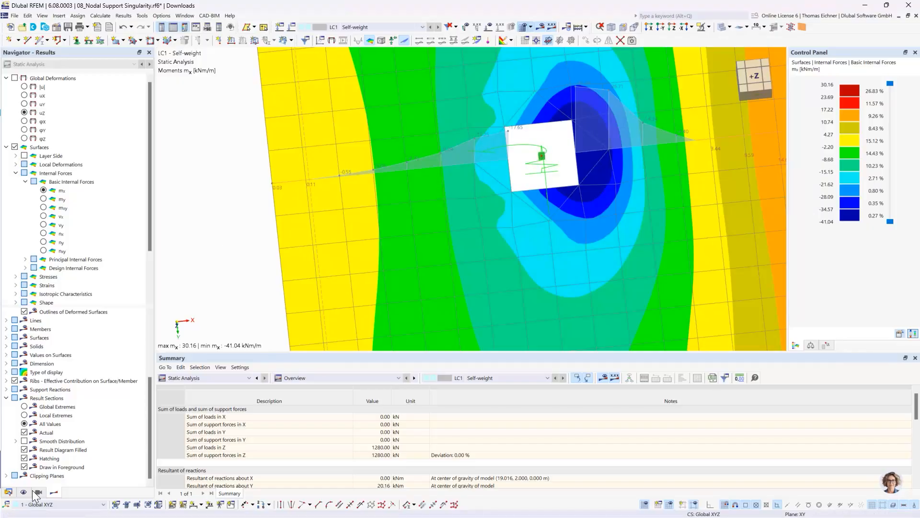
{"action": "middle_click_drag", "start_coordinate": [547, 158], "coordinate": [544, 197]}
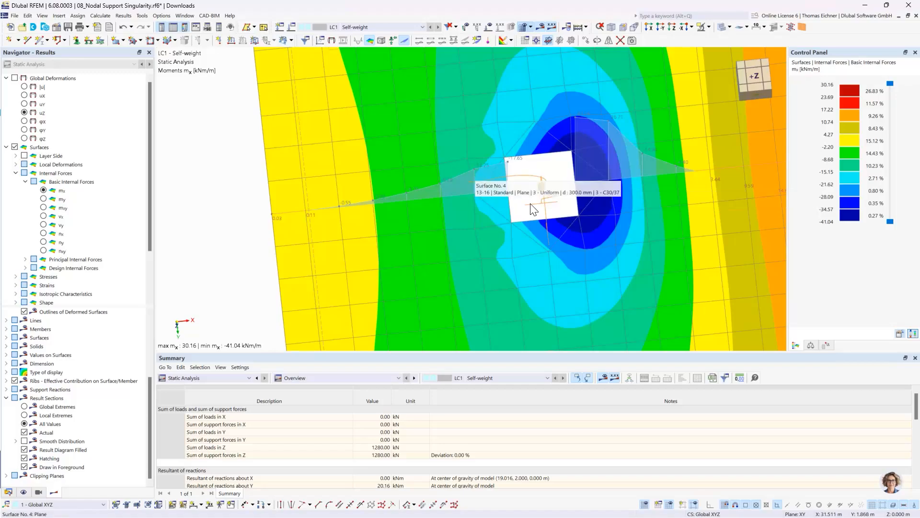
{"action": "mouse_move", "coordinate": [545, 194]}
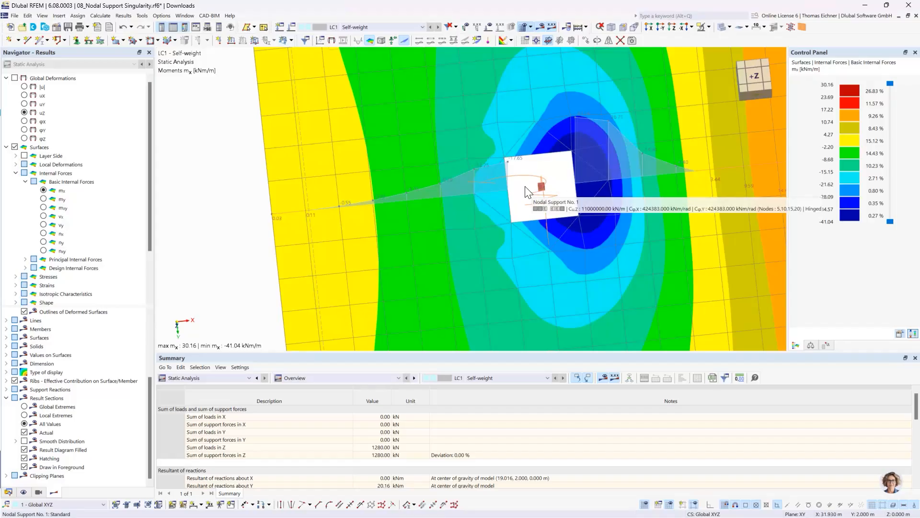
Review the mx contours together with the result section diagrams across all four plates in an oblique view
{"action": "scroll", "coordinate": [531, 192], "scroll_direction": "down", "scroll_amount": 3}
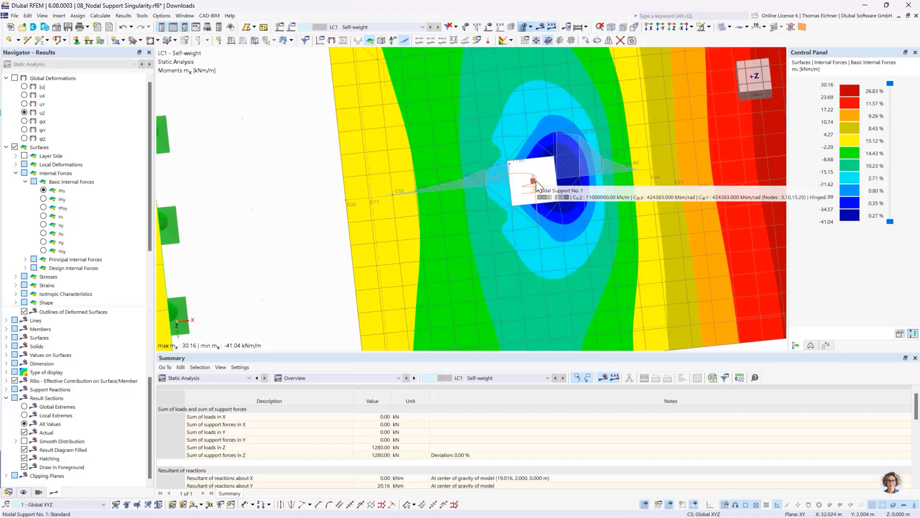
{"action": "scroll", "coordinate": [536, 180], "scroll_direction": "down", "scroll_amount": 5}
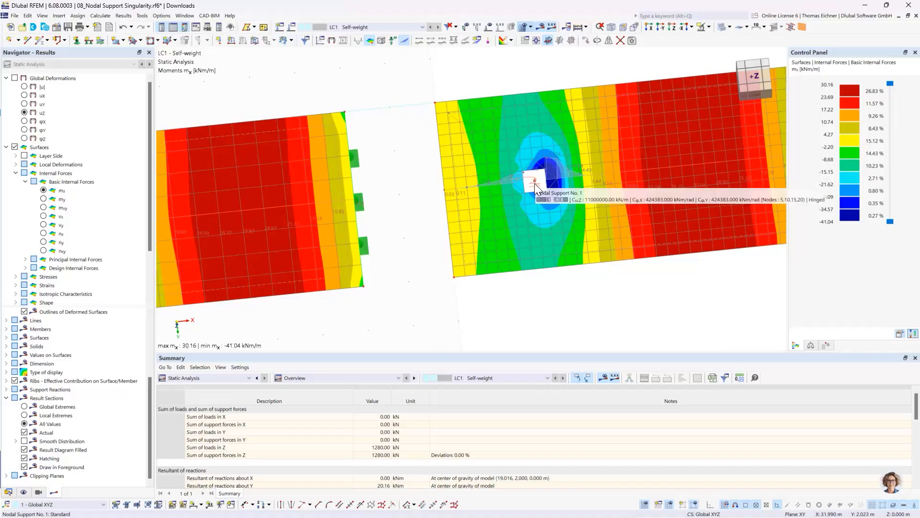
{"action": "scroll", "coordinate": [428, 142], "scroll_direction": "down", "scroll_amount": 4}
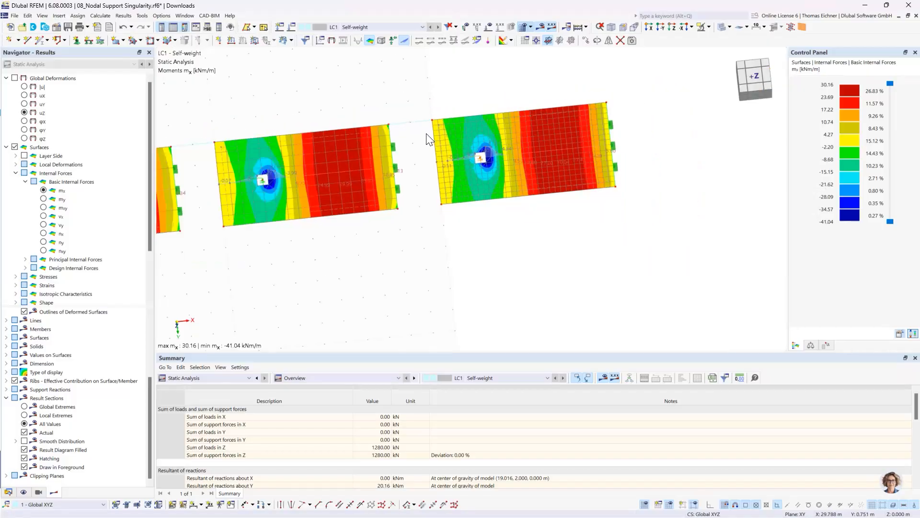
{"action": "middle_click_drag", "start_coordinate": [405, 126], "coordinate": [615, 142]}
{"action": "scroll", "coordinate": [461, 119], "scroll_direction": "down", "scroll_amount": 2}
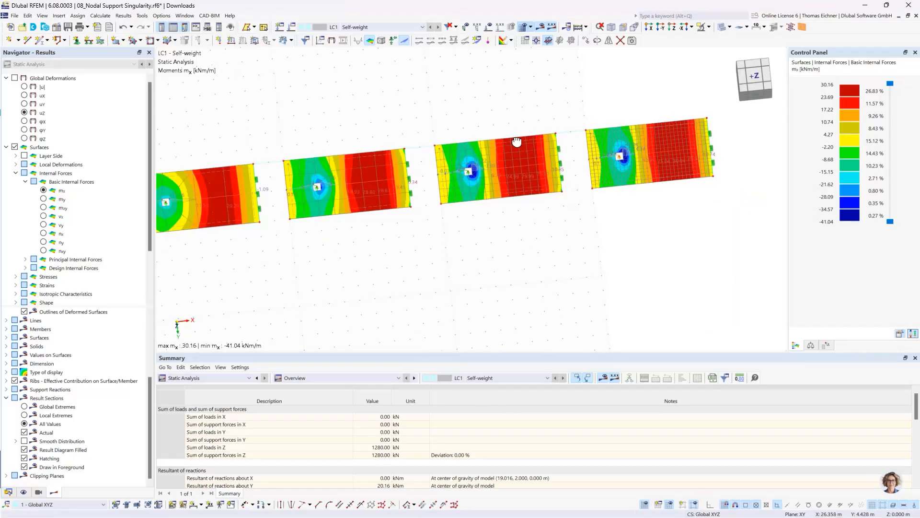
{"action": "middle_click_drag", "start_coordinate": [518, 141], "coordinate": [510, 121], "text": "ctrl"}
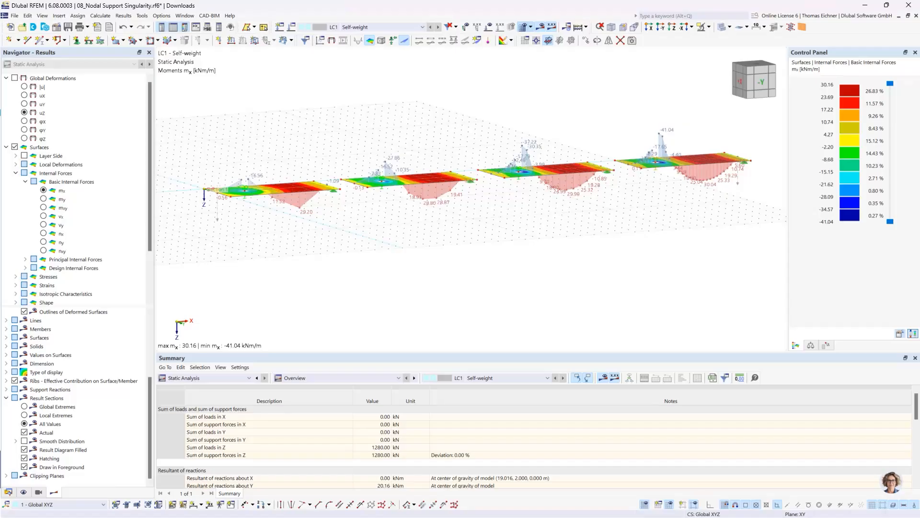
Switch to the training slideshow and advance from the singularities slide to the For Students slide
{"action": "key", "text": "alt+Tab"}
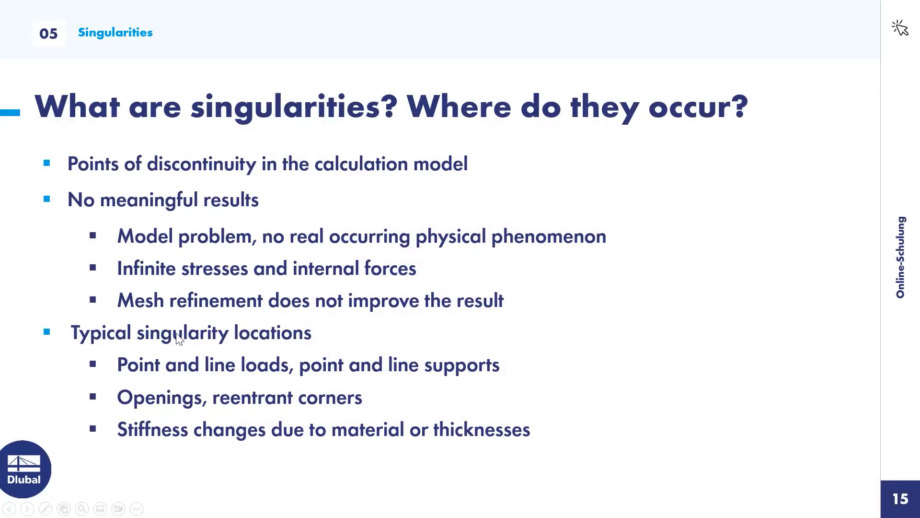
{"action": "left_click", "coordinate": [398, 198]}
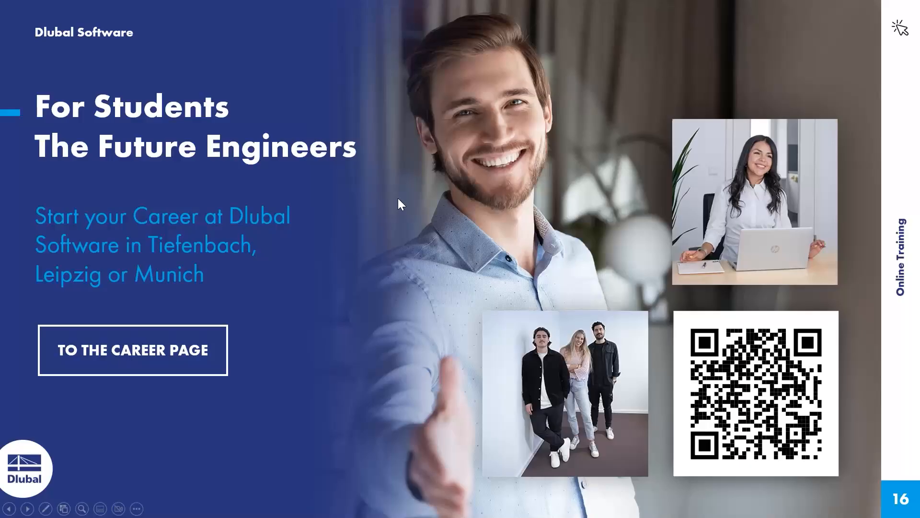